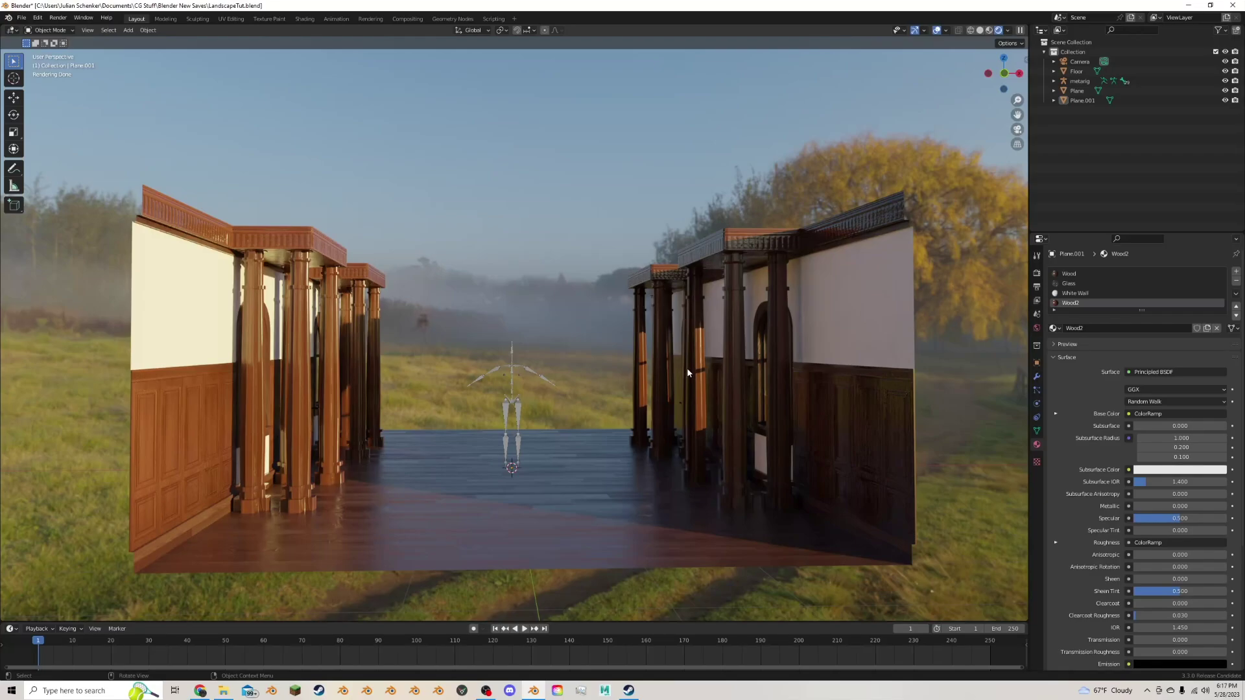
Examine the existing hall model and compare it with the Gilded Age mansion reference photo in the browser's image results.
scroll(690, 362, "up", 2)
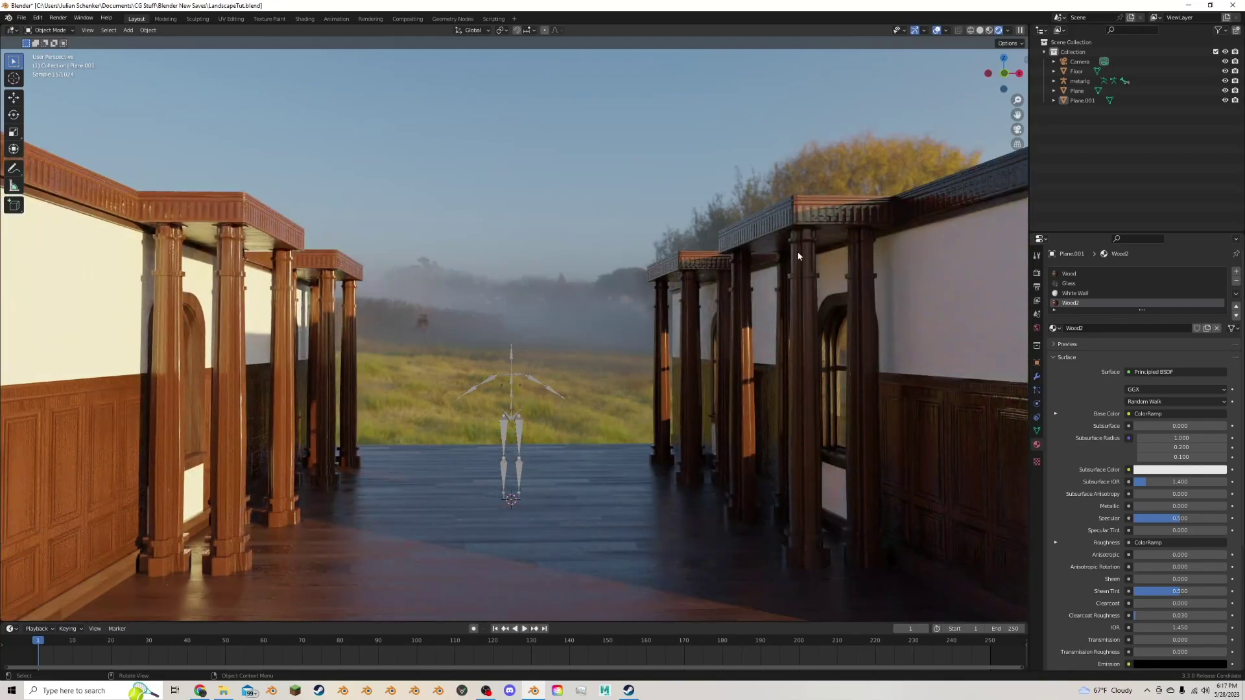
scroll(799, 256, "down", 3)
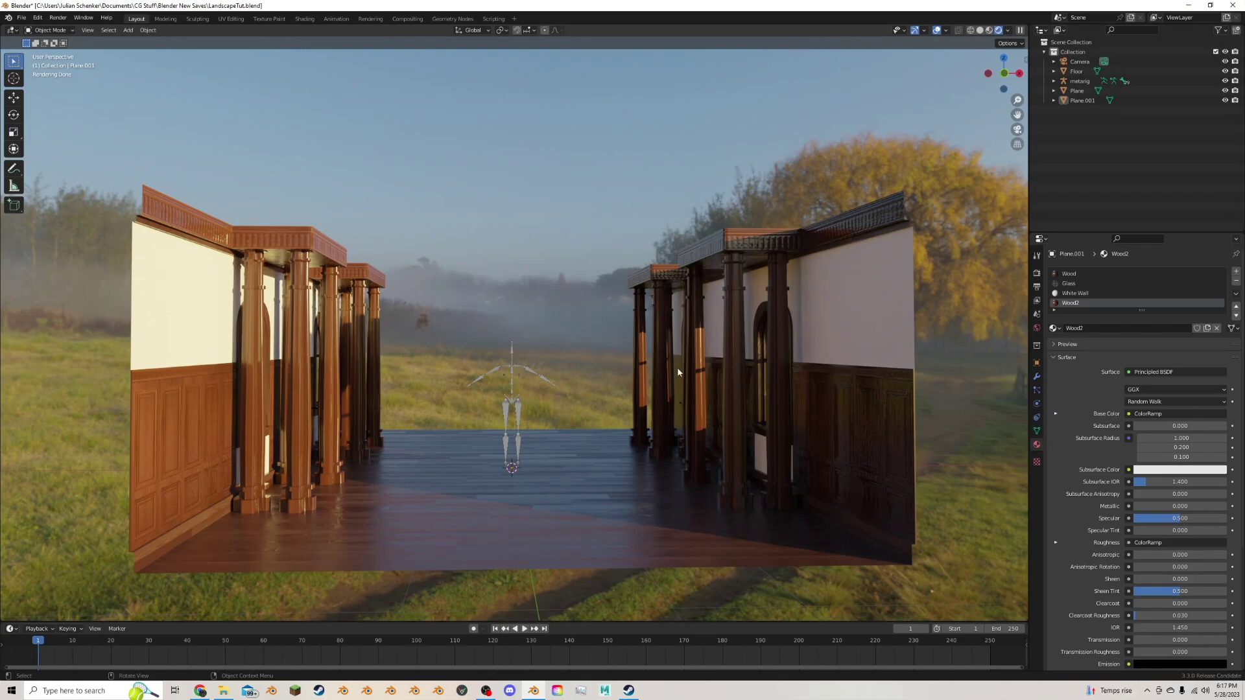
left_click(200, 690)
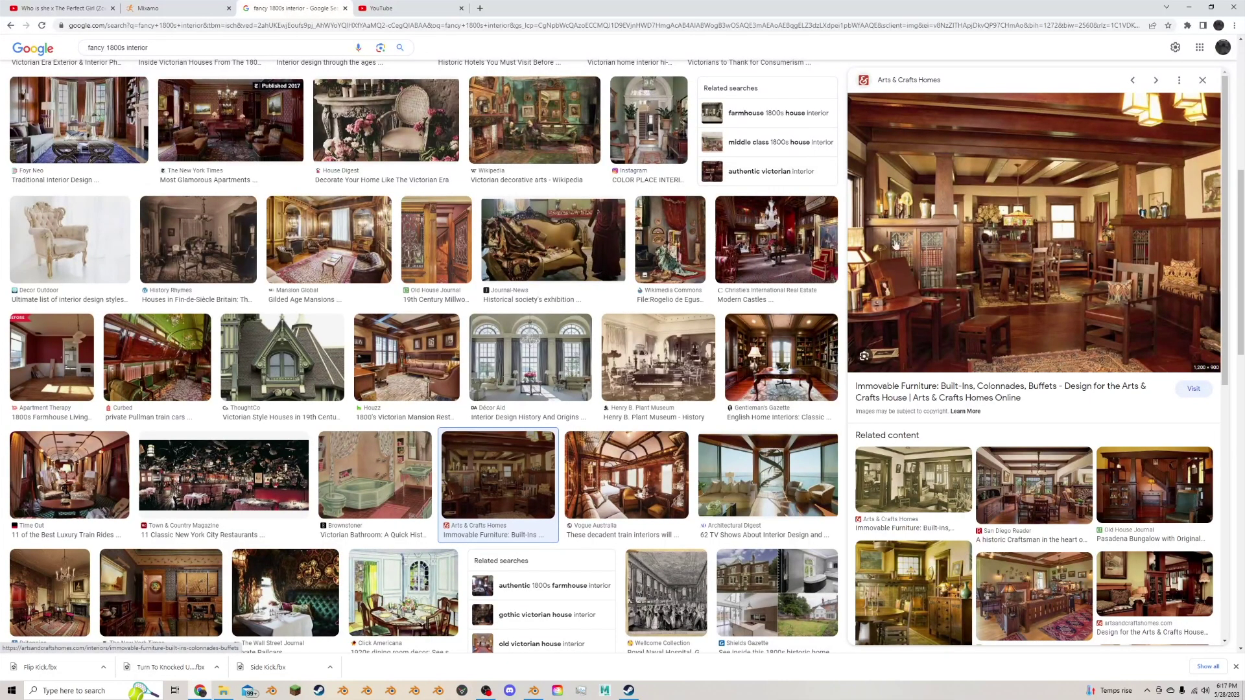
left_click(329, 240)
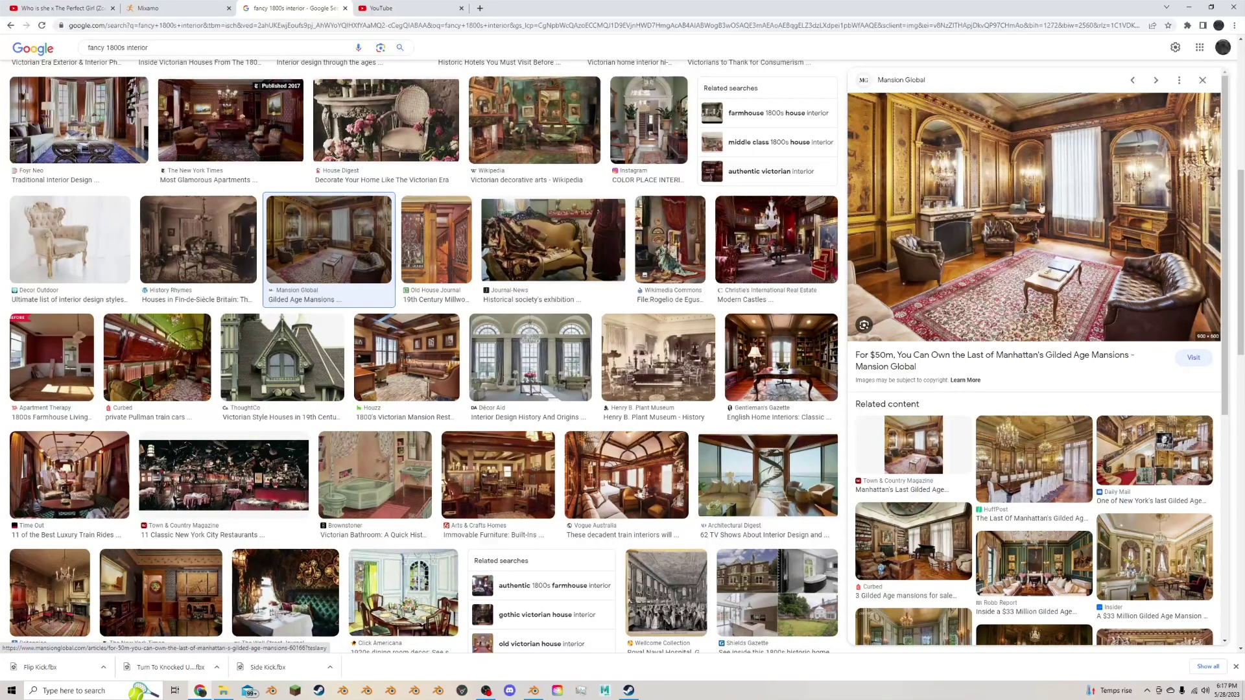
left_click(534, 689)
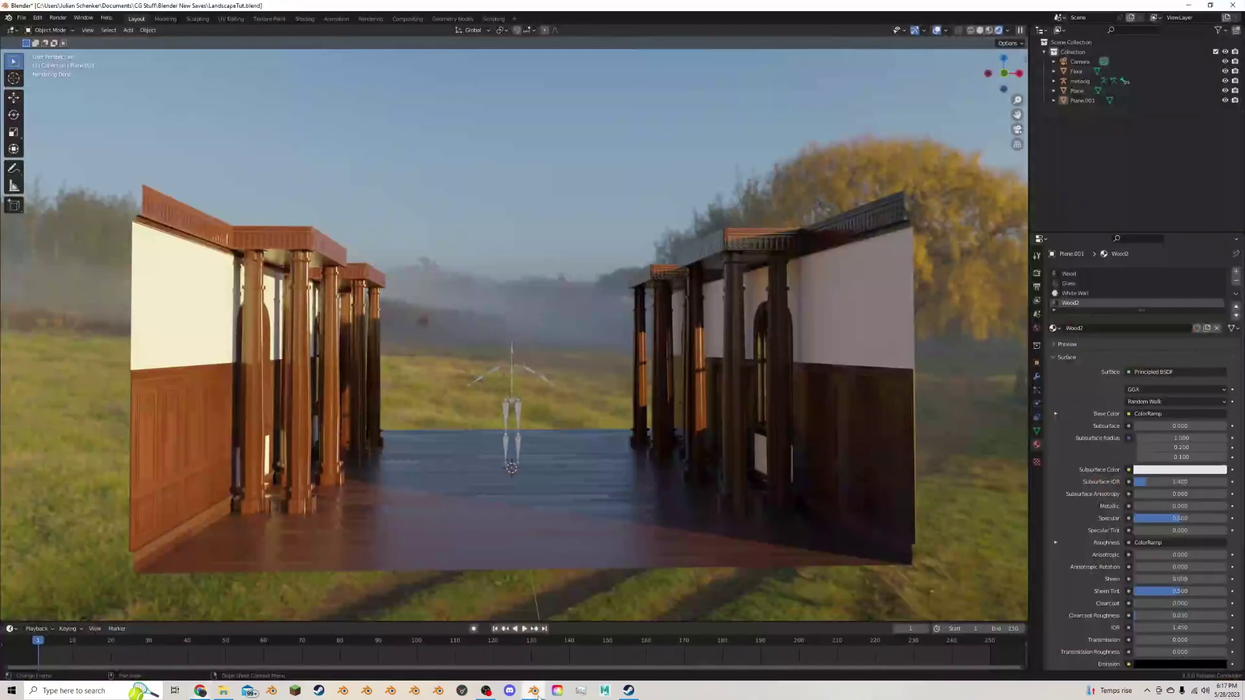
Hide the existing floor and both wall objects, leaving only the metarig and camera in the scene.
scroll(616, 274, "down", 4)
middle_click_drag(617, 272, 619, 286)
left_click_drag(757, 254, 577, 460)
key("h")
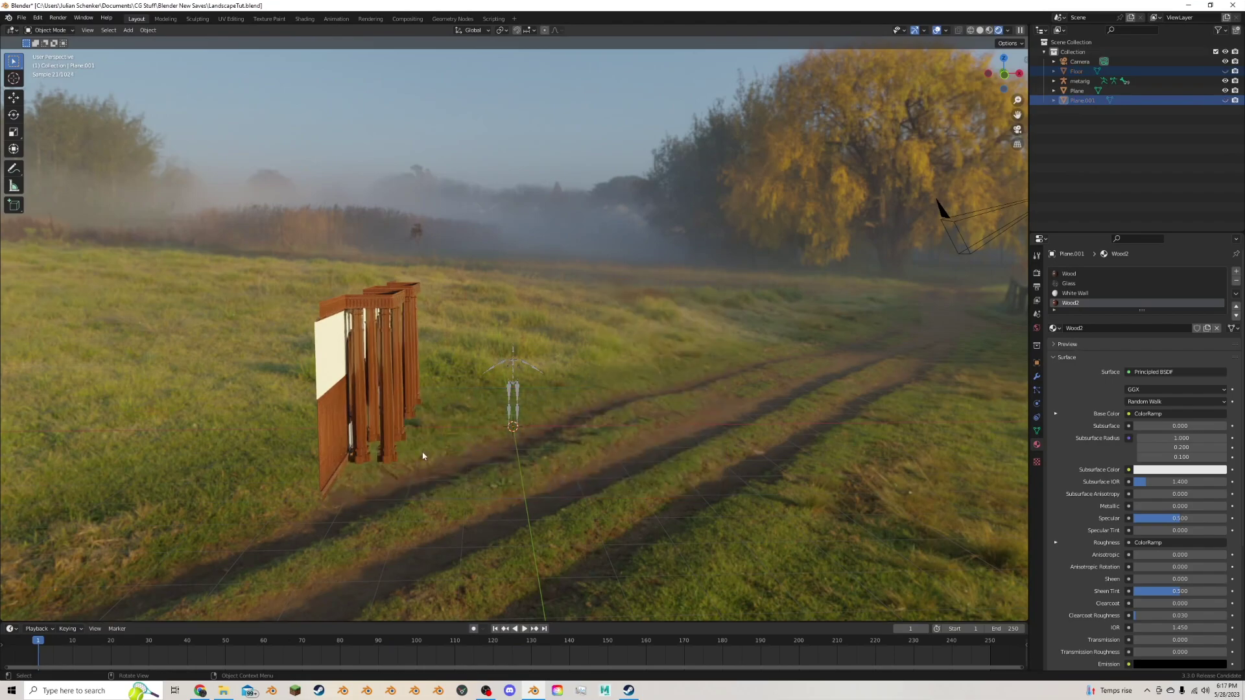
left_click(318, 326)
key("h")
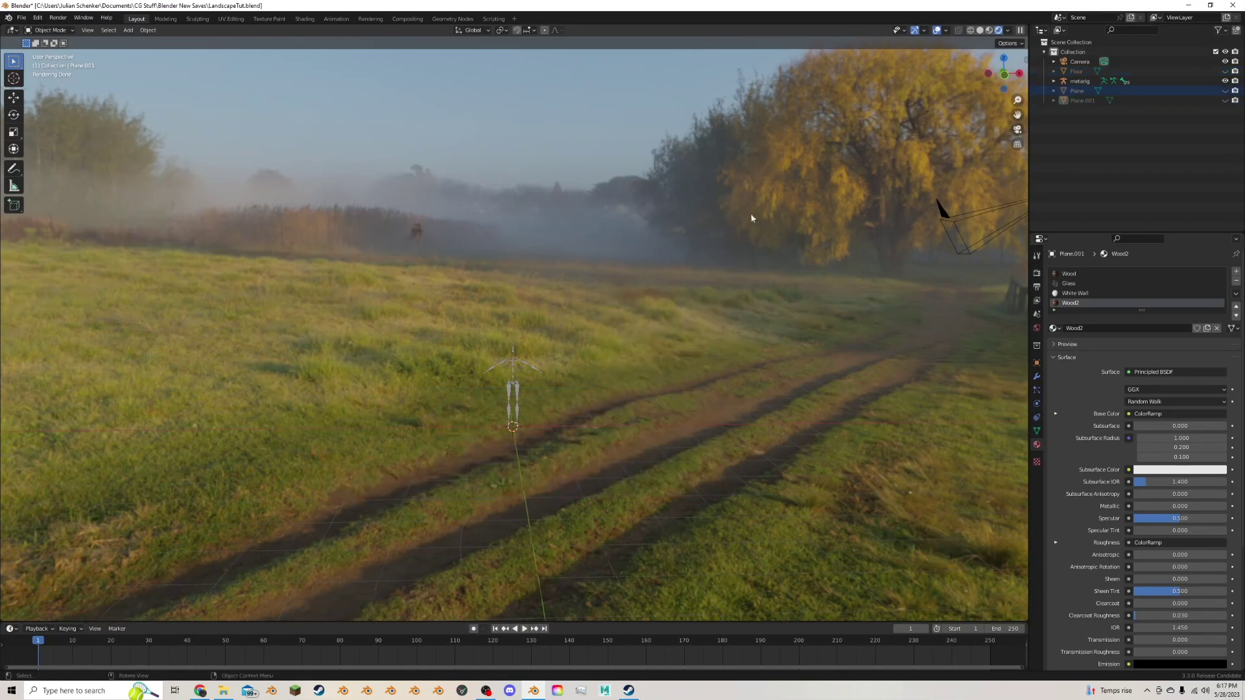
Add a new mesh plane at the world origin beneath the metarig.
middle_click_drag(752, 219, 768, 208)
left_click_drag(1017, 114, 1060, 54)
scroll(679, 280, "up", 1)
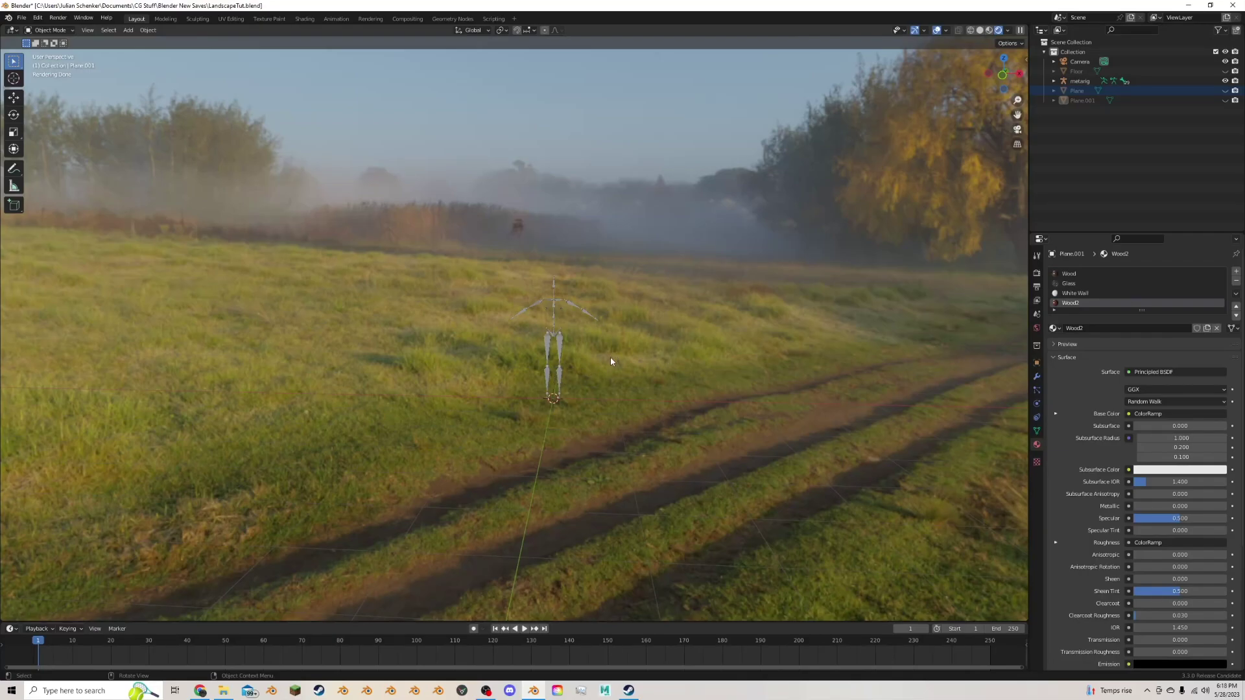
key("shift+a")
left_click(639, 358)
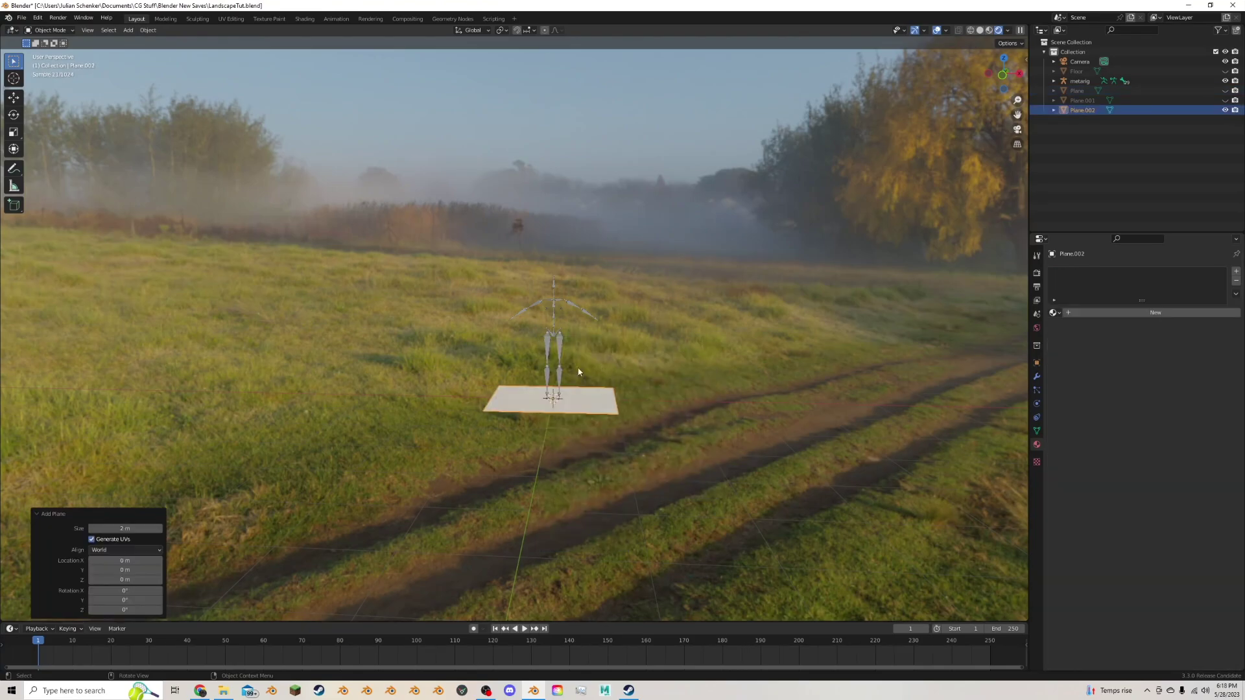
Scale the new plane's mesh up uniformly by about 6.5 in Edit Mode to form a large floor.
middle_click_drag(583, 353, 545, 369)
key("Tab")
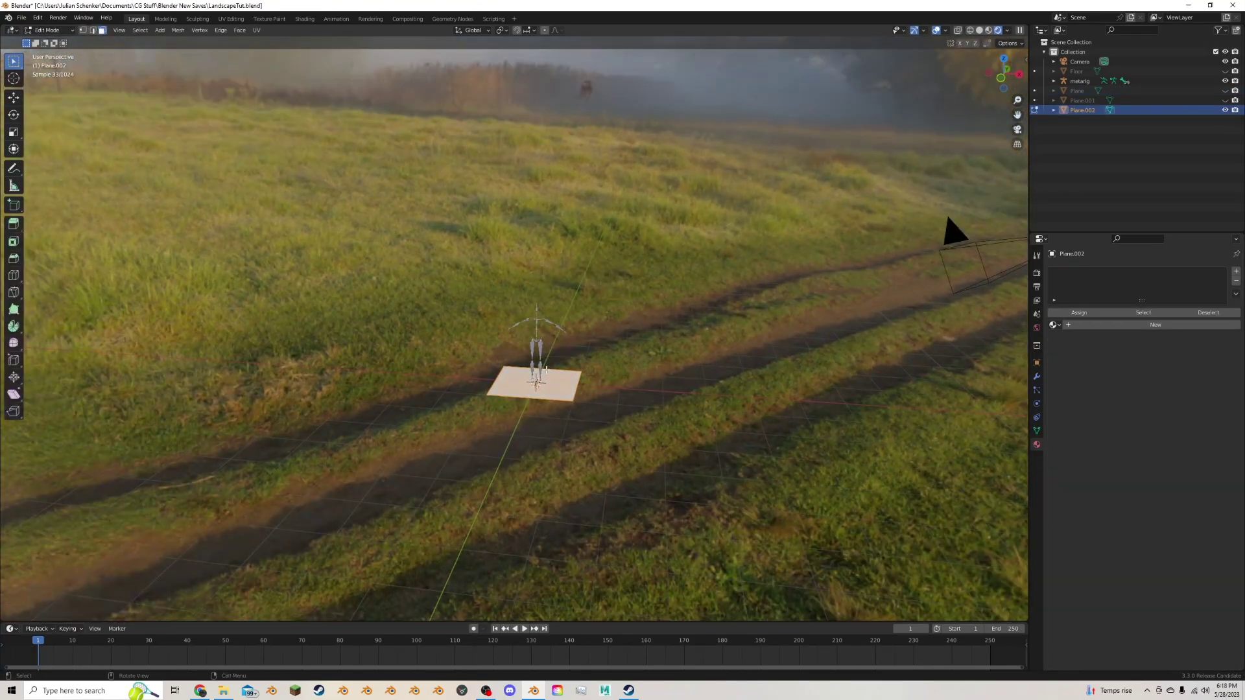
key("s")
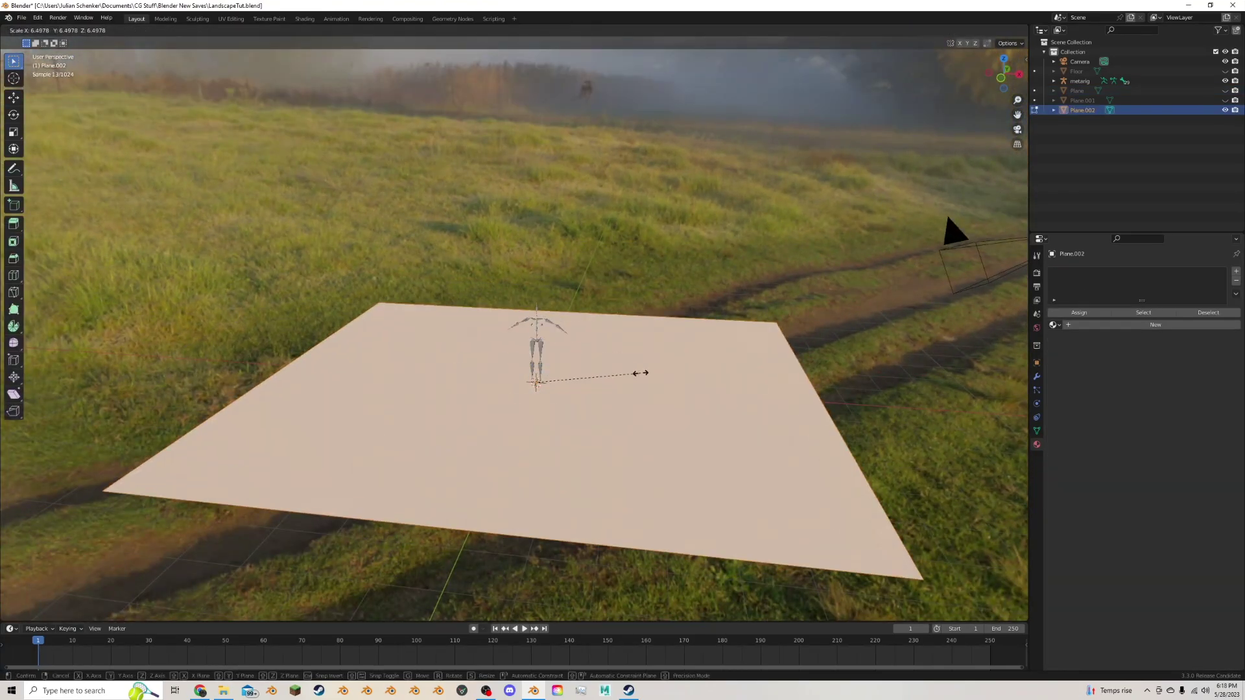
left_click(641, 372)
scroll(641, 373, "down", 3)
mouse_move(640, 373)
middle_mouse_down()
mouse_move(611, 433)
mouse_move(649, 381)
middle_mouse_up()
scroll(649, 381, "up", 2)
key("Tab")
middle_click_drag(572, 373, 561, 367)
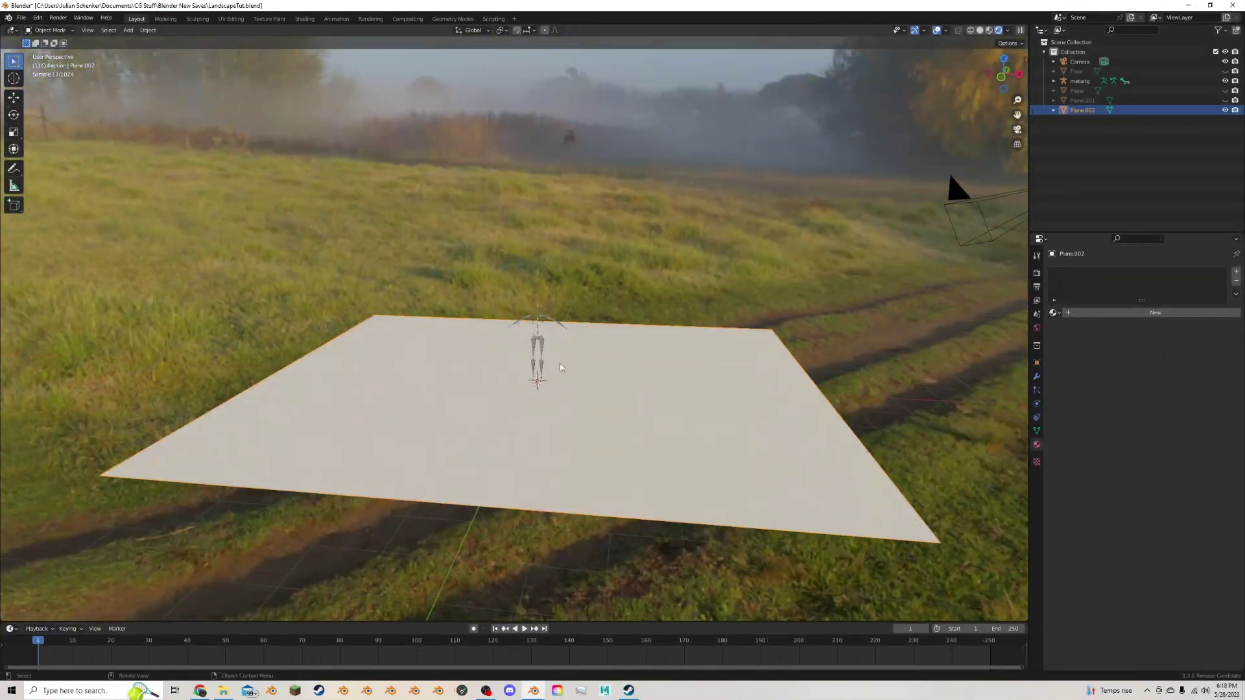
Assign the existing Wood material to the floor plane in the Shading workspace.
left_click(305, 18)
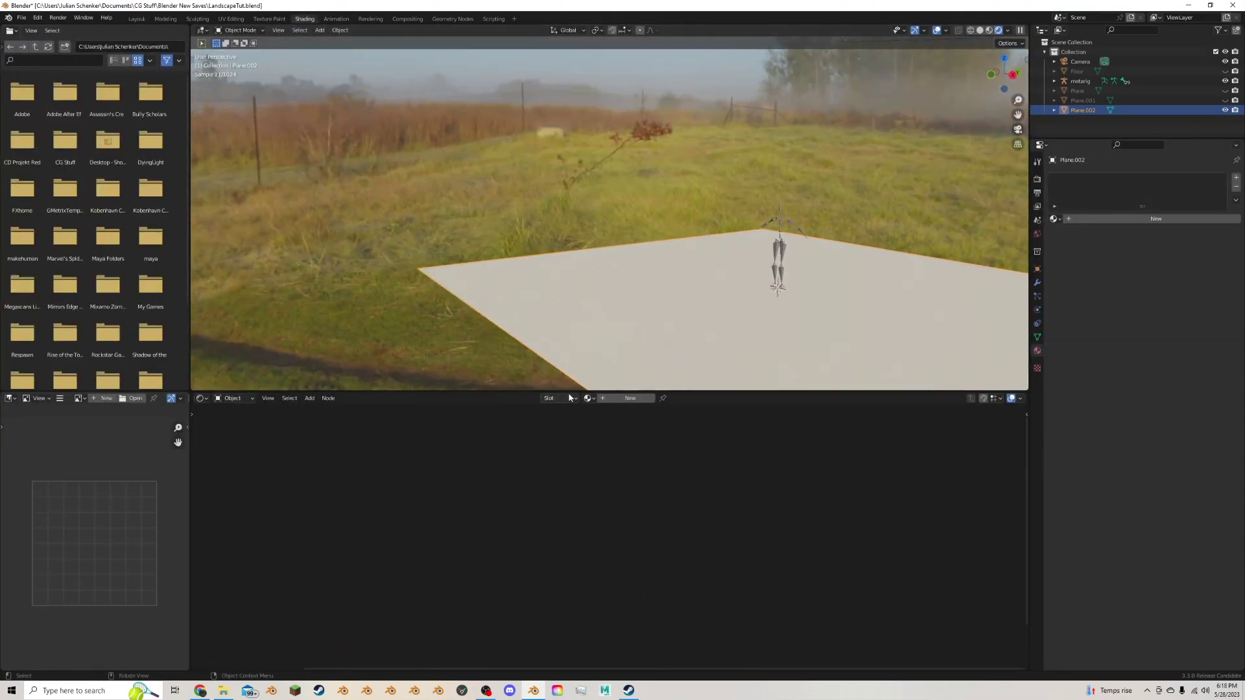
left_click(587, 398)
left_click(615, 459)
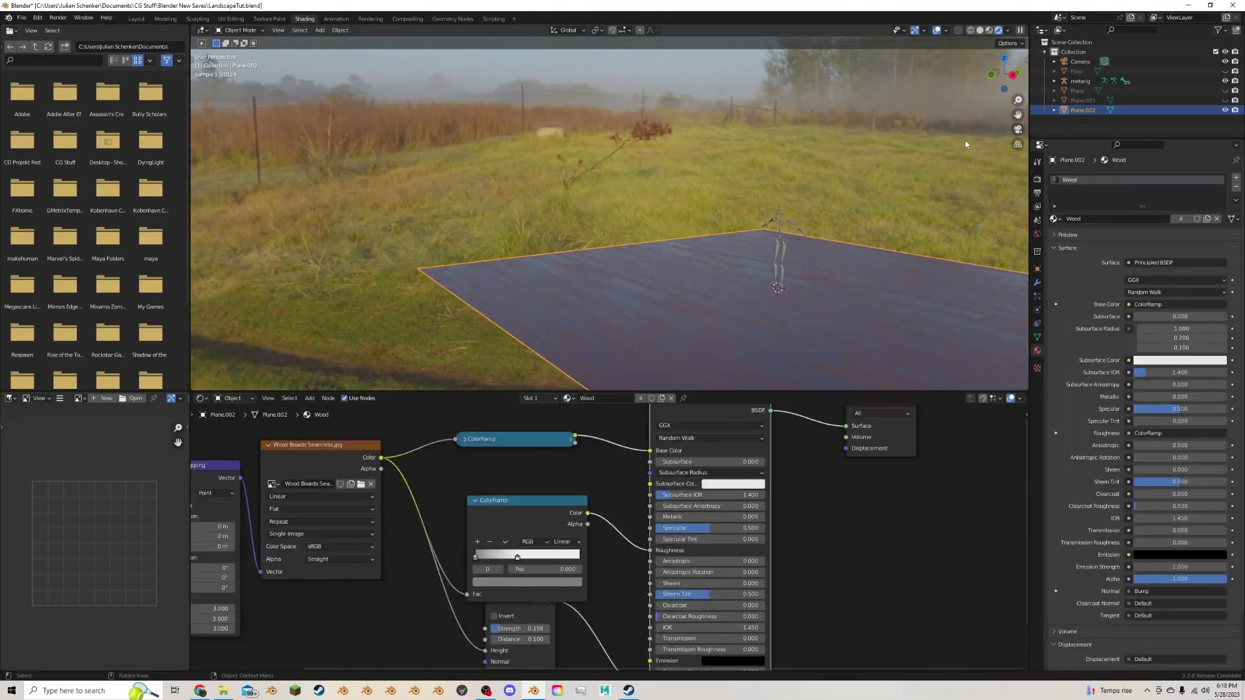
Preview the Wood Boards image texture and the base colour ramp on the floor, one after the other.
left_click_drag(1015, 114, 882, 85)
middle_click_drag(881, 85, 664, 333)
scroll(752, 233, "up", 3)
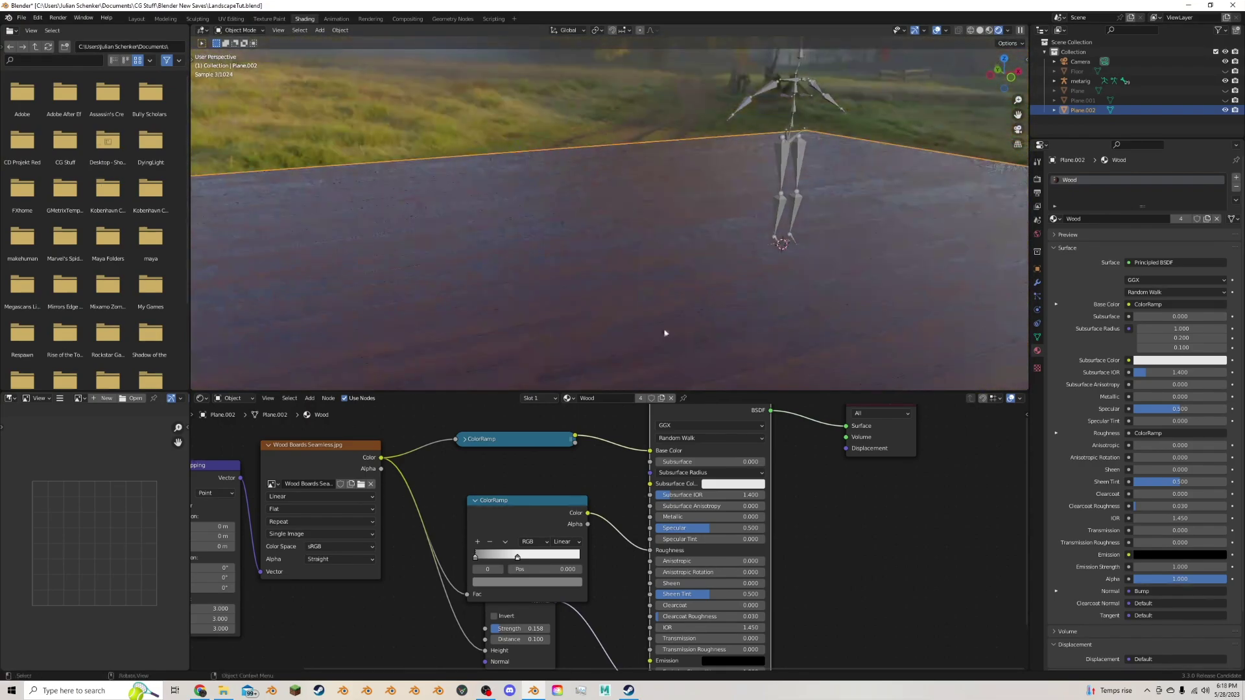
scroll(421, 464, "down", 1)
left_click(356, 454, "ctrl+shift")
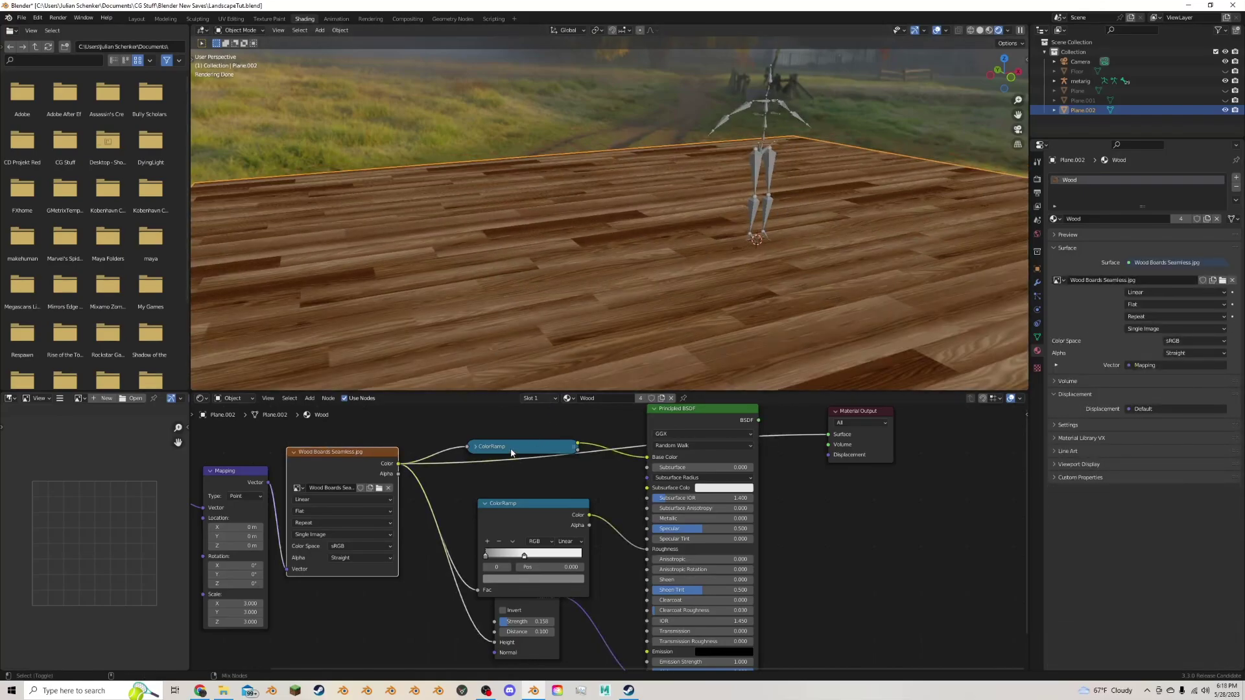
left_click(512, 449, "ctrl+shift")
Set the base colour ramp's dark stop to a dark brown and reconnect the Principled BSDF to the material output.
left_click(476, 447)
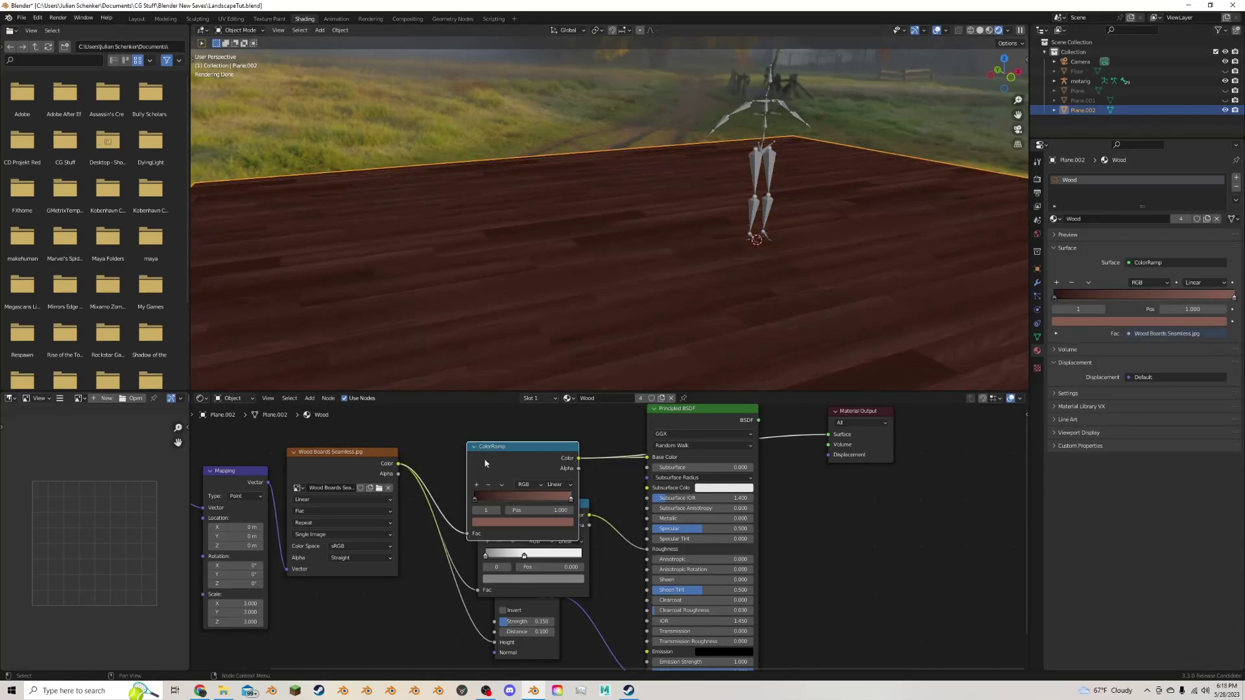
left_click(481, 499)
left_click(493, 521)
left_click_drag(552, 448, 500, 445)
left_click(521, 522)
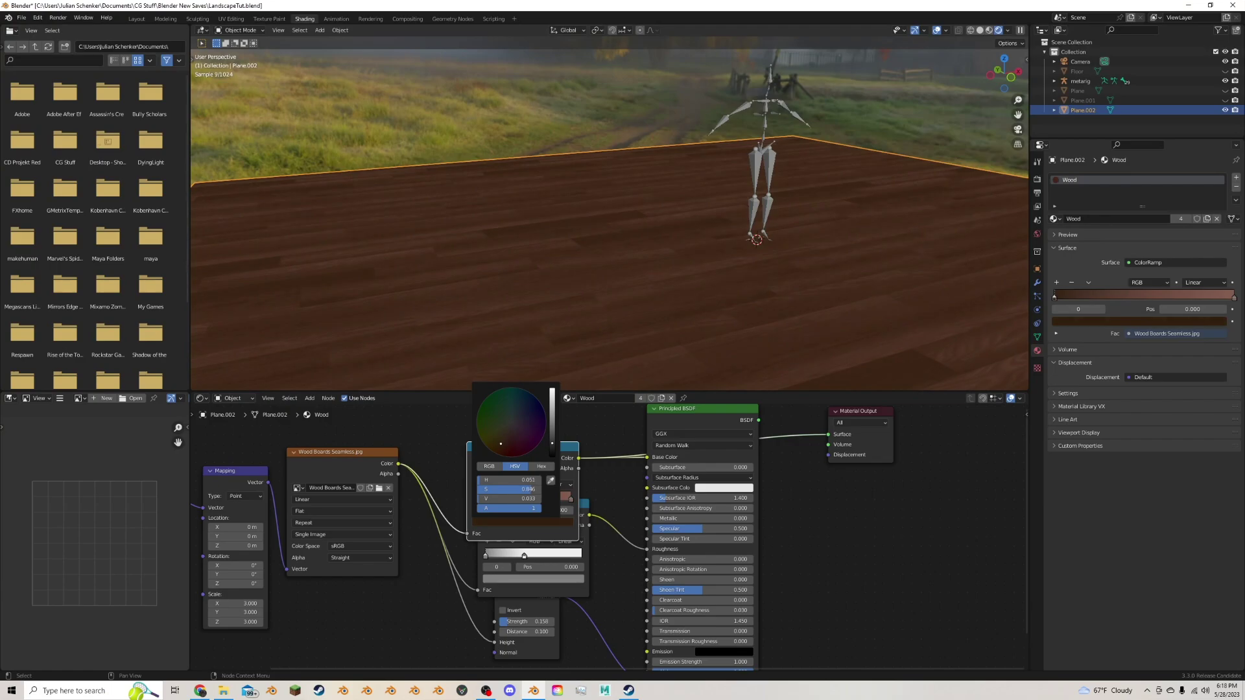
left_click(701, 417, "ctrl+shift")
left_click(474, 446)
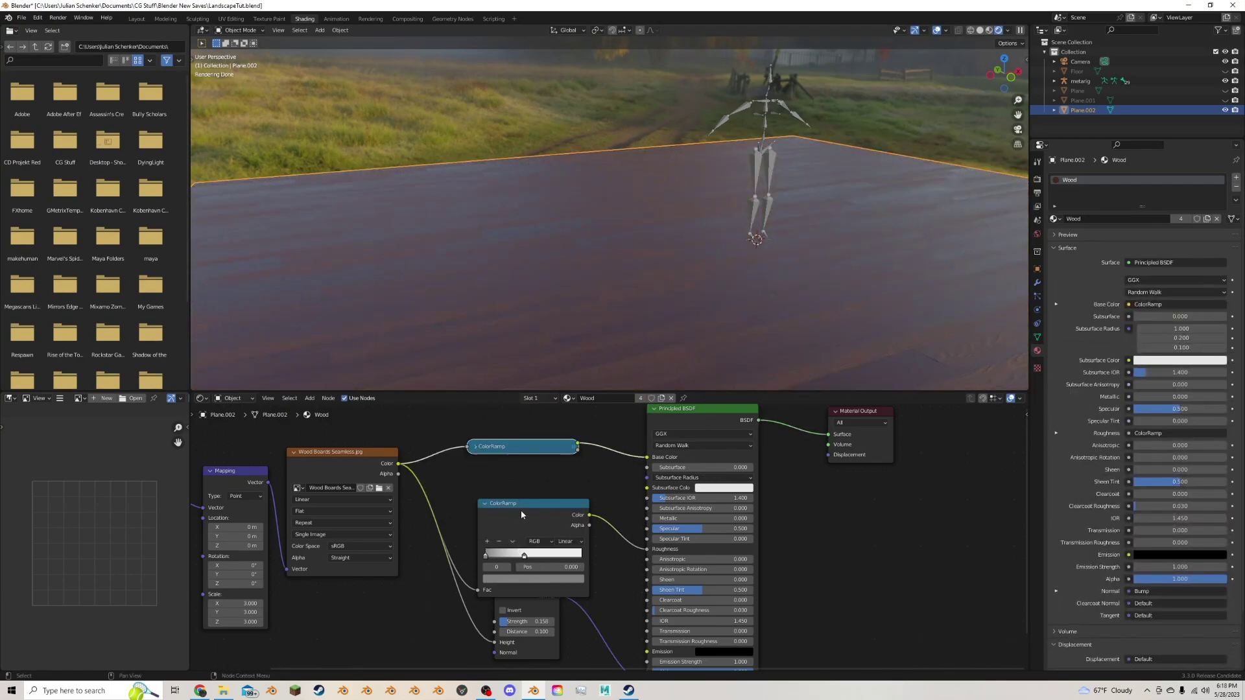
Reposition the roughness ColorRamp and Bump nodes, and preview the roughness ramp before restoring the Principled BSDF output.
left_click_drag(519, 510, 522, 496)
left_click_drag(522, 587, 519, 585)
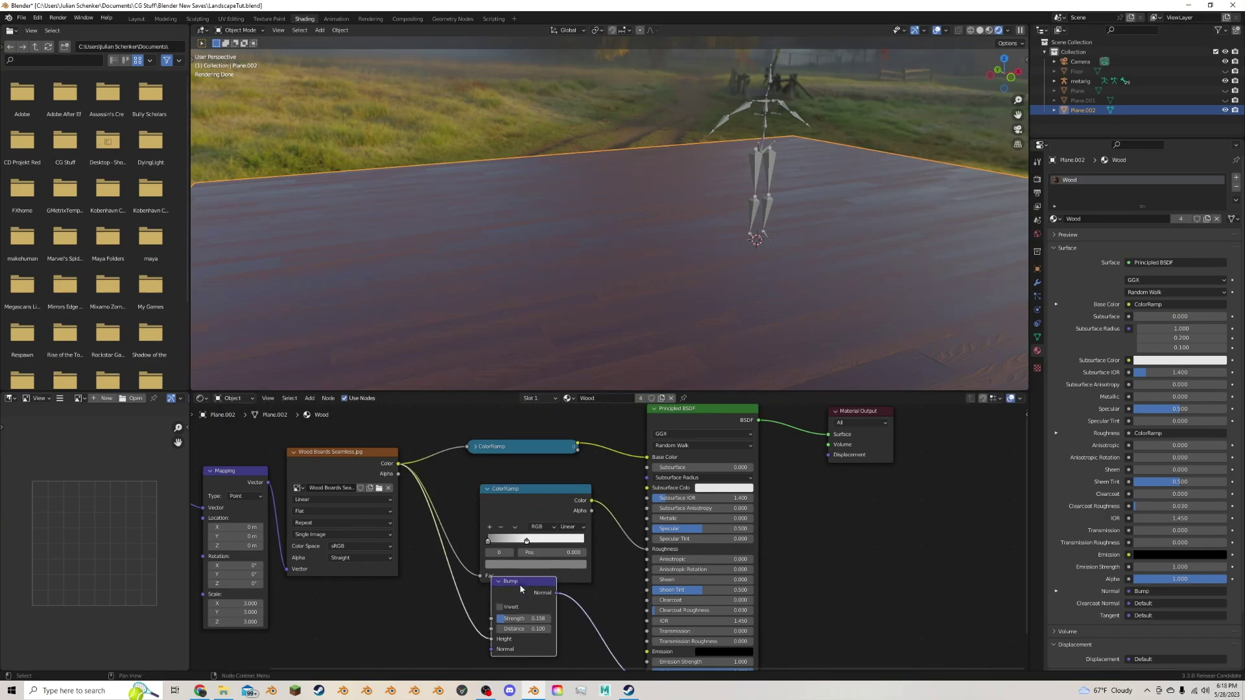
left_click(534, 500, "ctrl+shift")
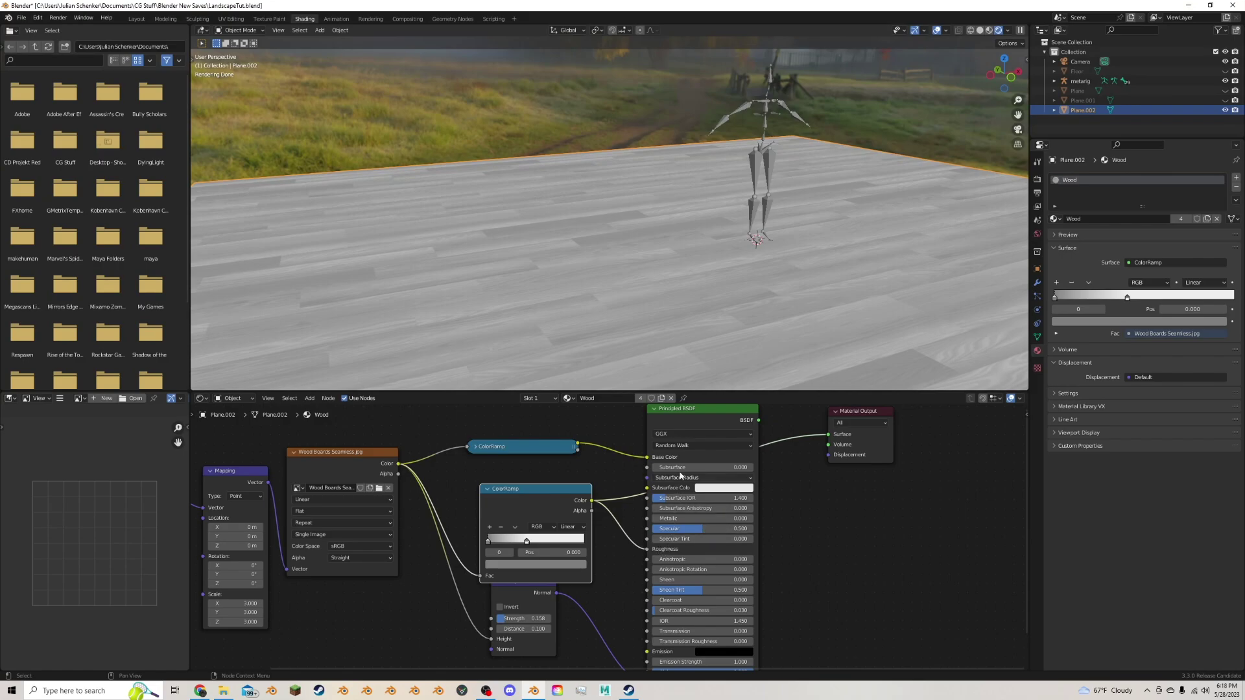
left_click(689, 424, "ctrl+shift")
middle_click_drag(718, 293, 667, 263)
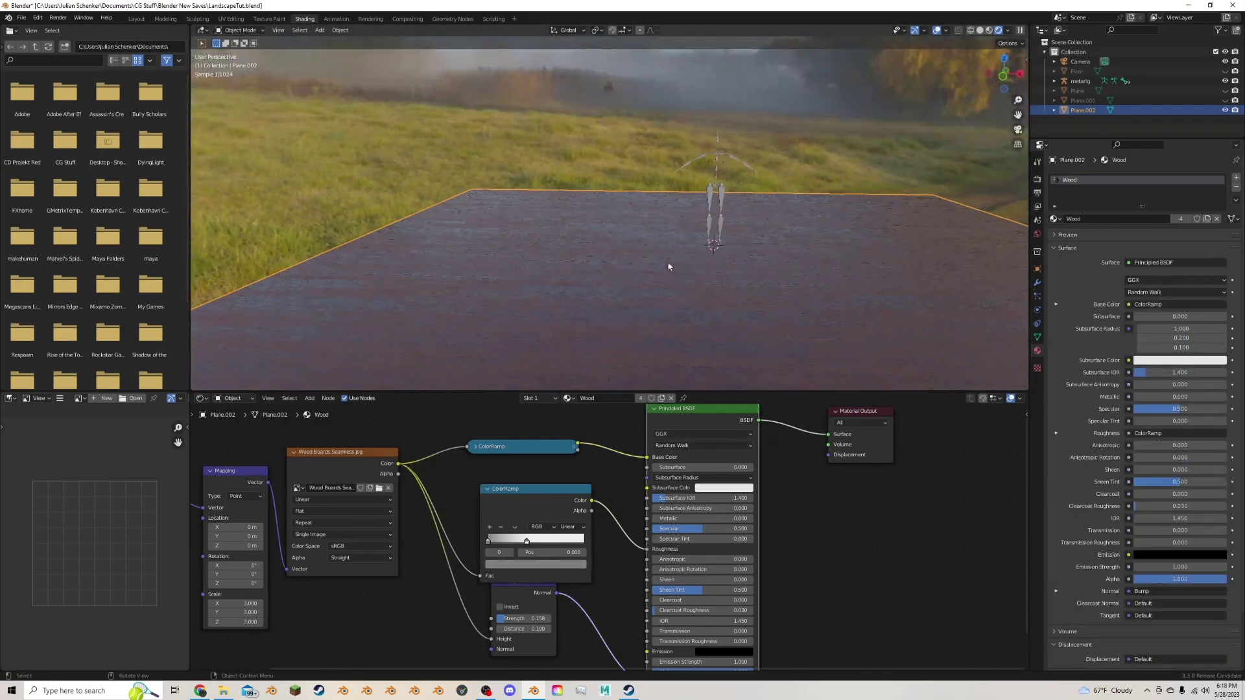
Return to the Layout workspace and add a second mesh plane at the world origin for the wall.
left_click(137, 18)
scroll(950, 186, "up", 3)
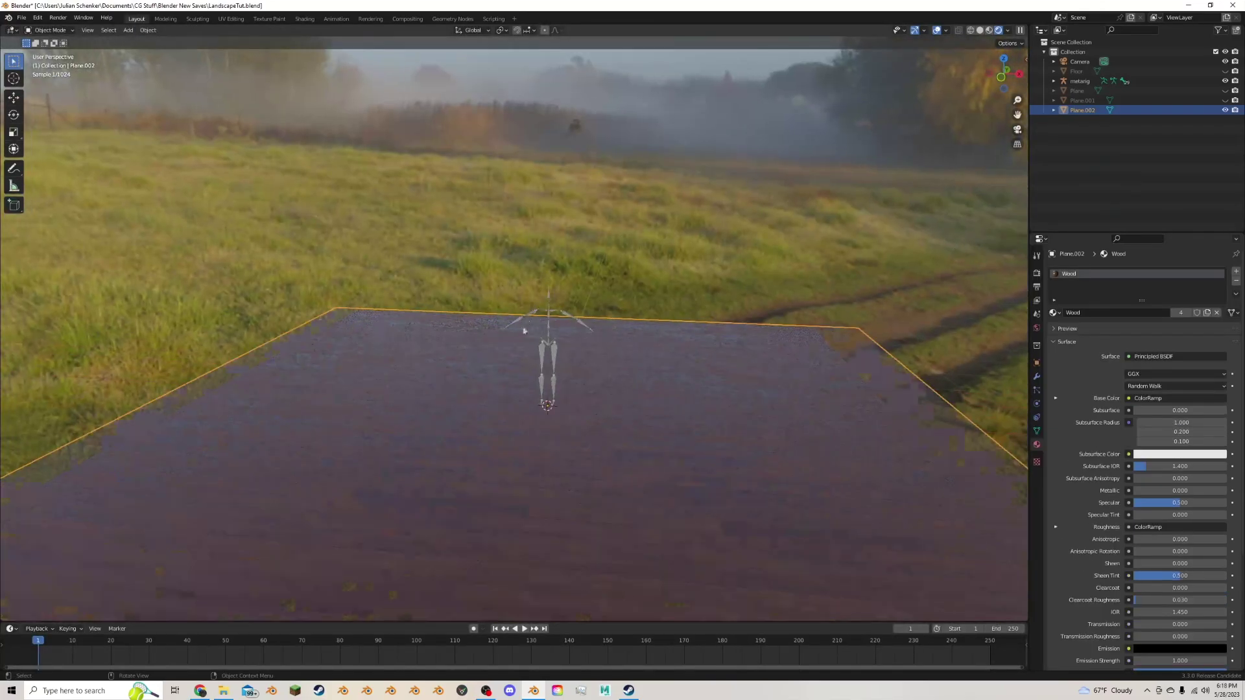
key("shift+a")
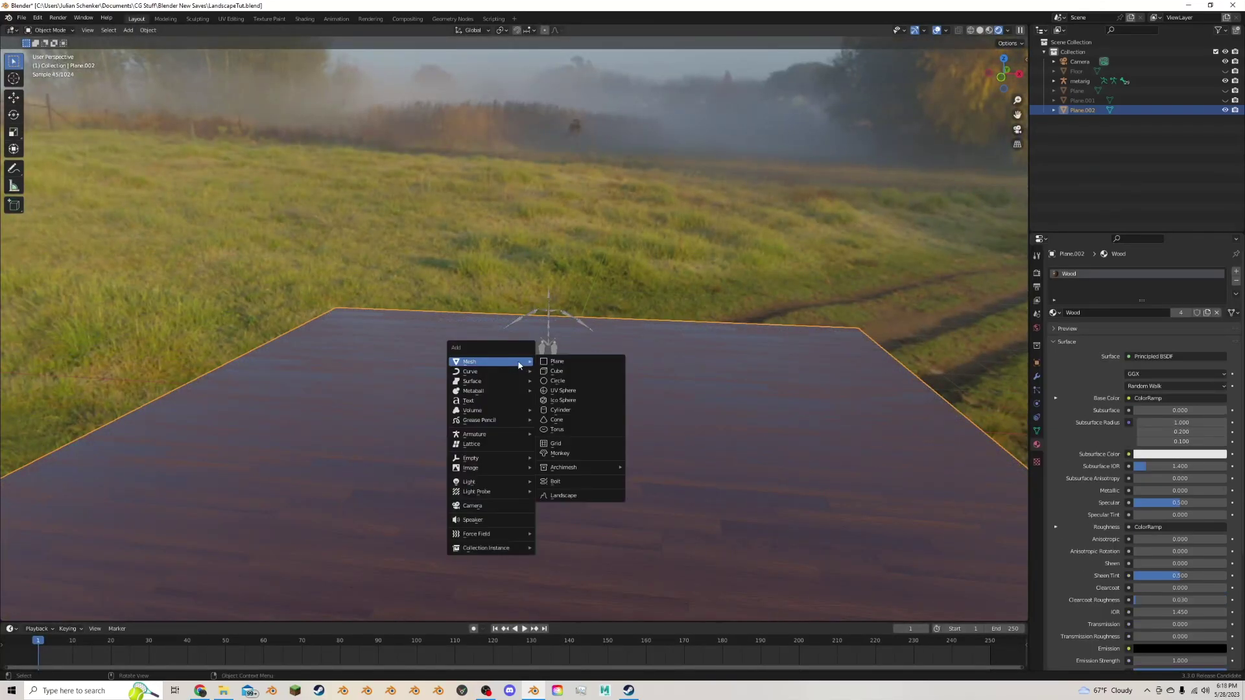
left_click(578, 361)
scroll(578, 361, "down", 2)
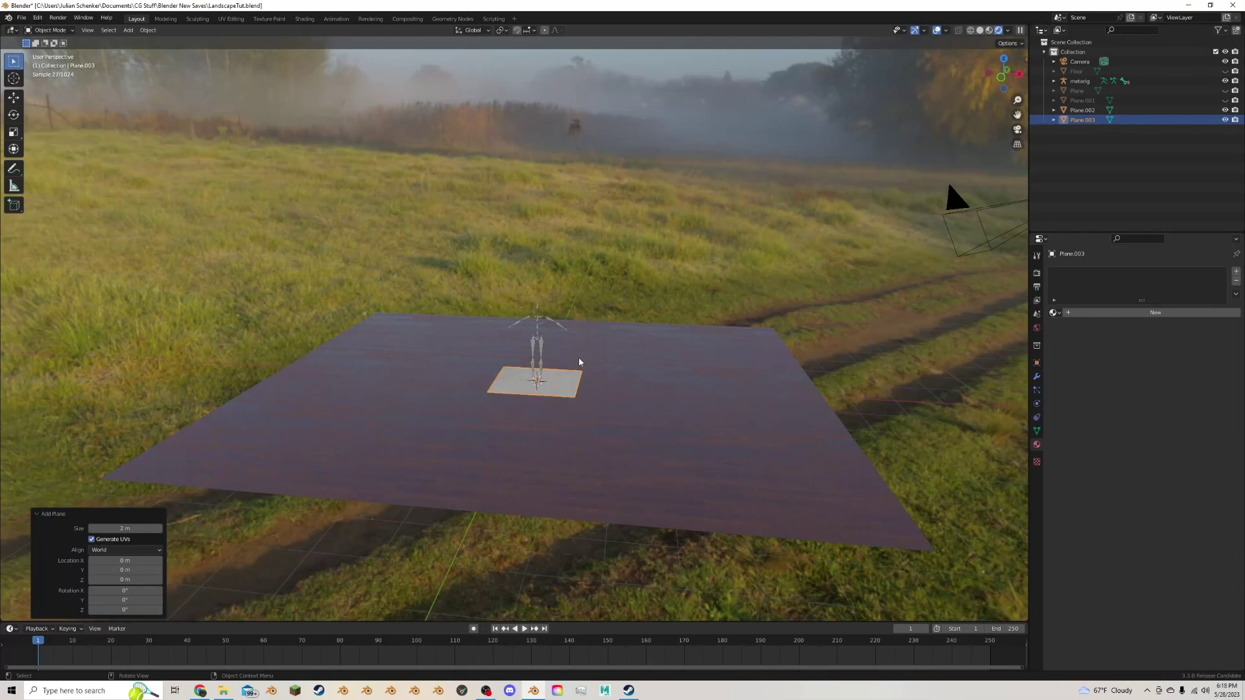
Rotate the second plane's mesh 90° around the Y axis in Edit Mode so it stands upright.
key("Tab")
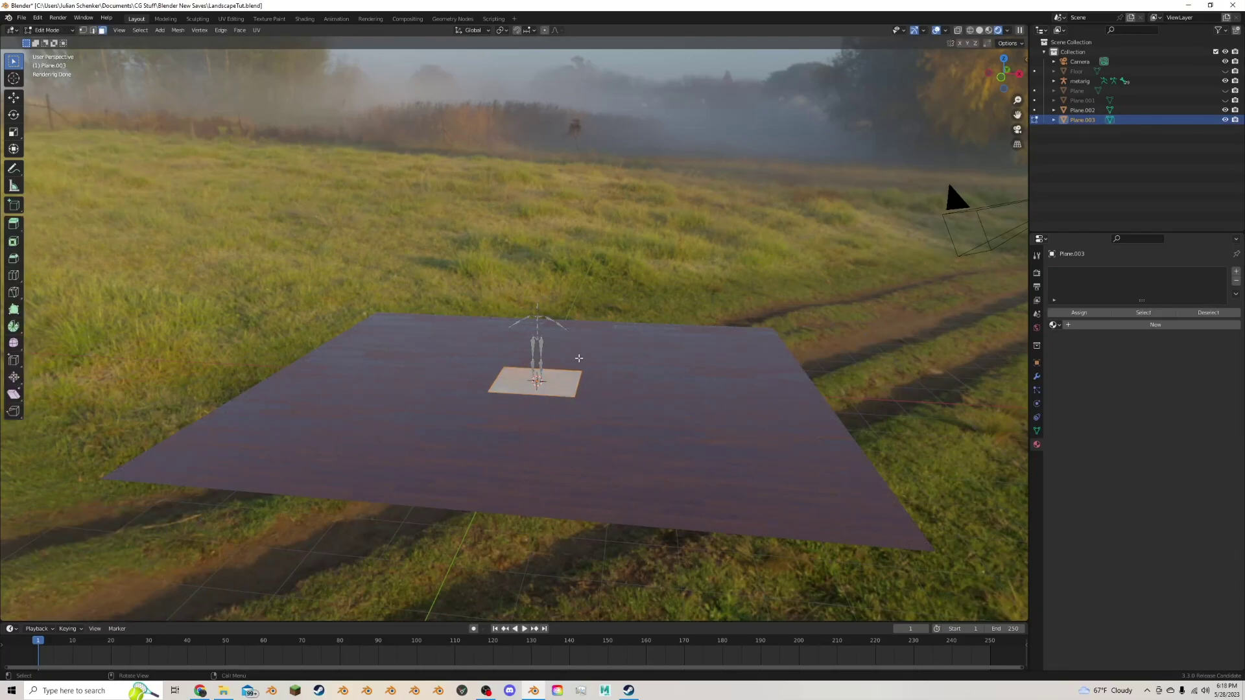
key("r")
key("y")
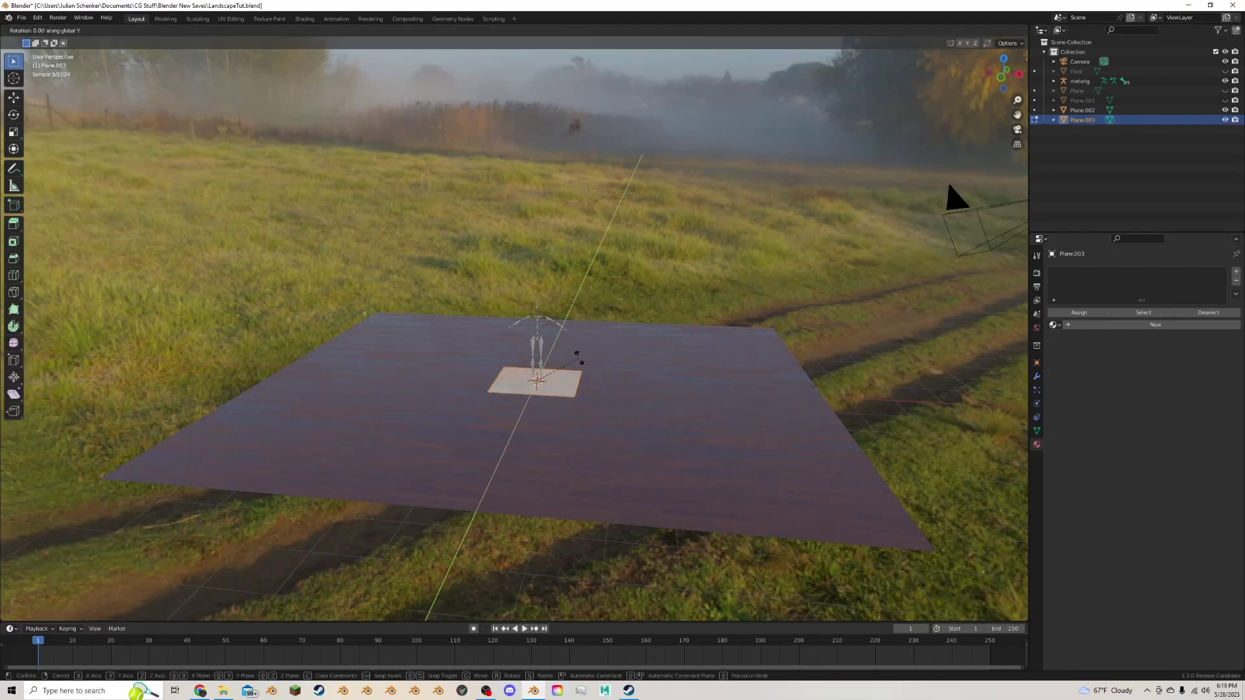
key("9")
key("0")
key("Return")
scroll(550, 355, "up", 2)
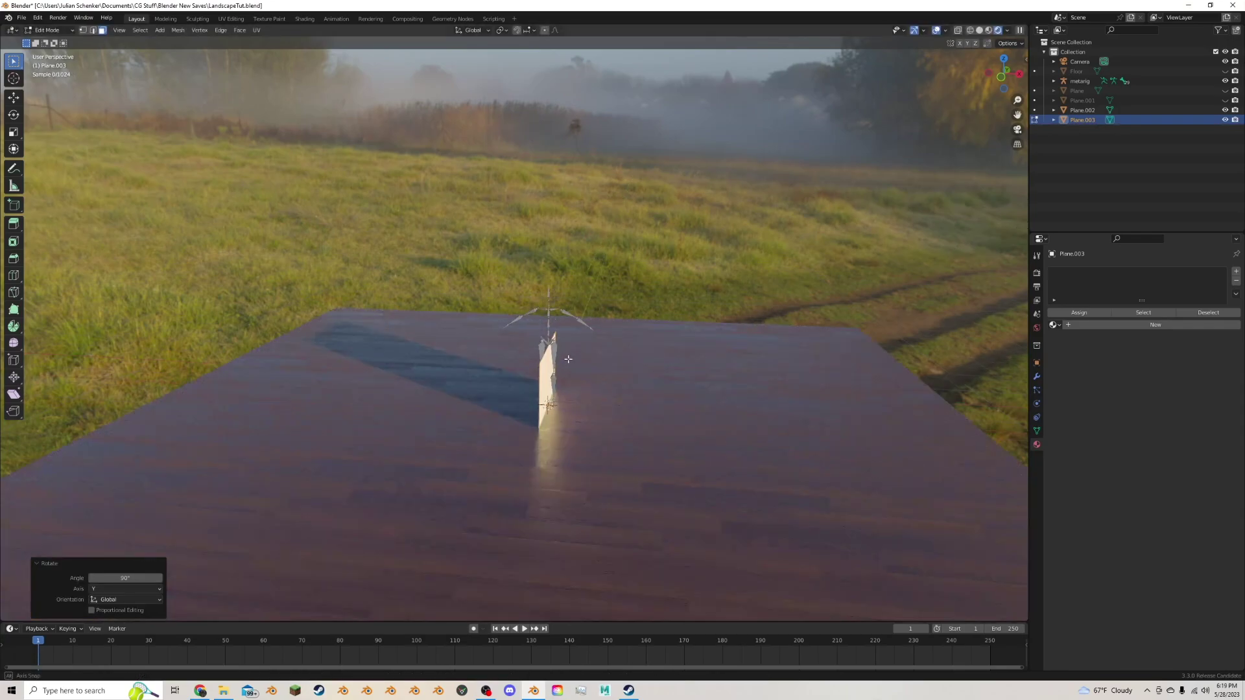
Move the upright plane's mesh up 1 m along Z so it rests on the floor.
middle_click_drag(569, 361, 552, 351)
key("g")
key("z")
key("1")
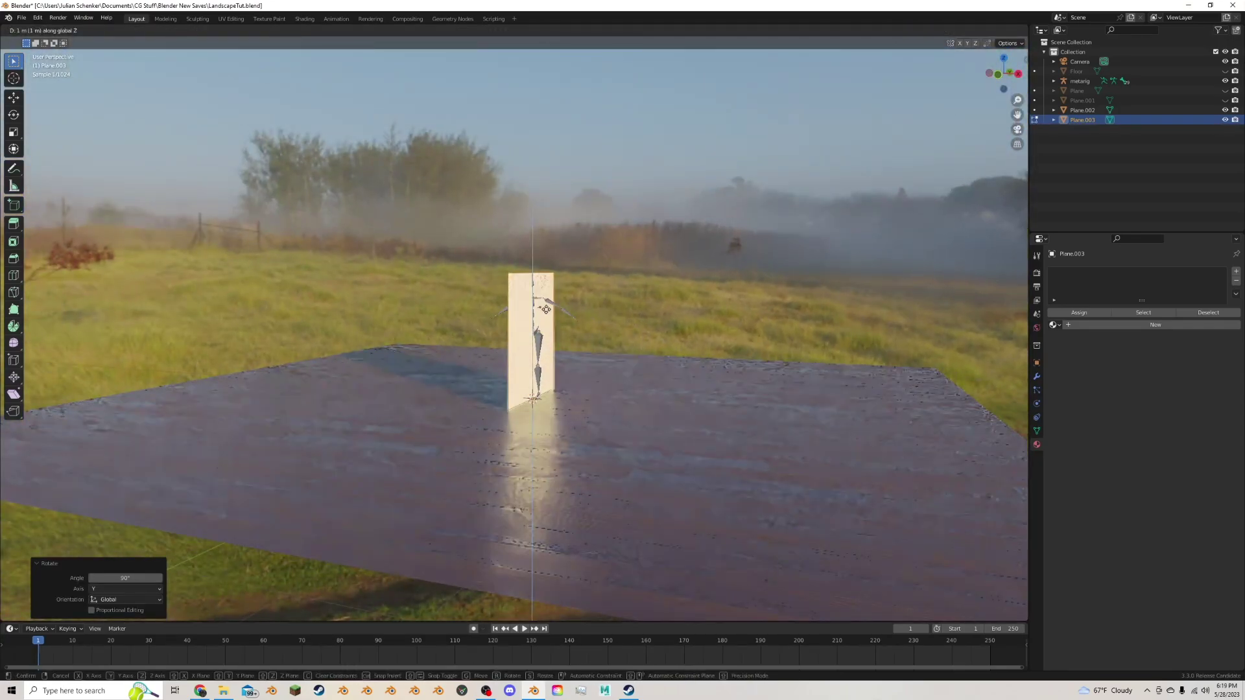
key("Return")
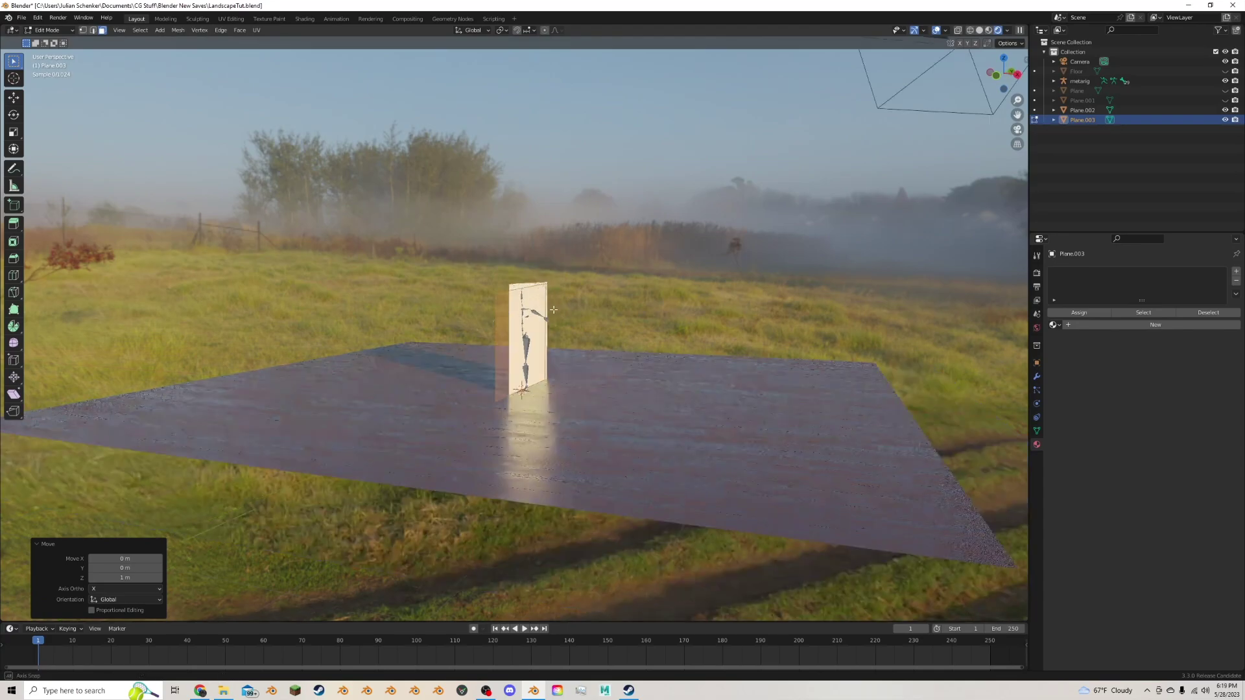
Scale the upright plane by about 6.3 along Y to lengthen it into a wall.
middle_click_drag(526, 312, 531, 323)
key("s")
key("y")
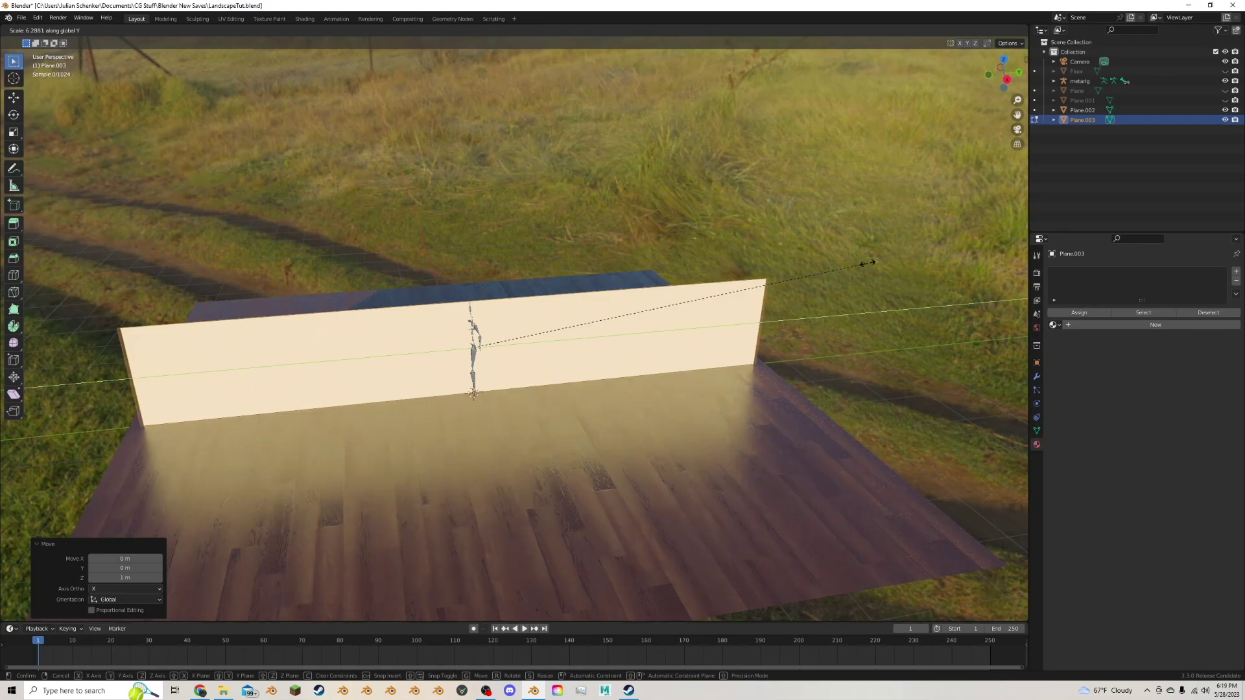
left_click(870, 263)
Raise the wall's top edge about 1.5 m along Z using edge selection.
middle_click_drag(870, 263, 915, 227)
scroll(915, 227, "up", 1)
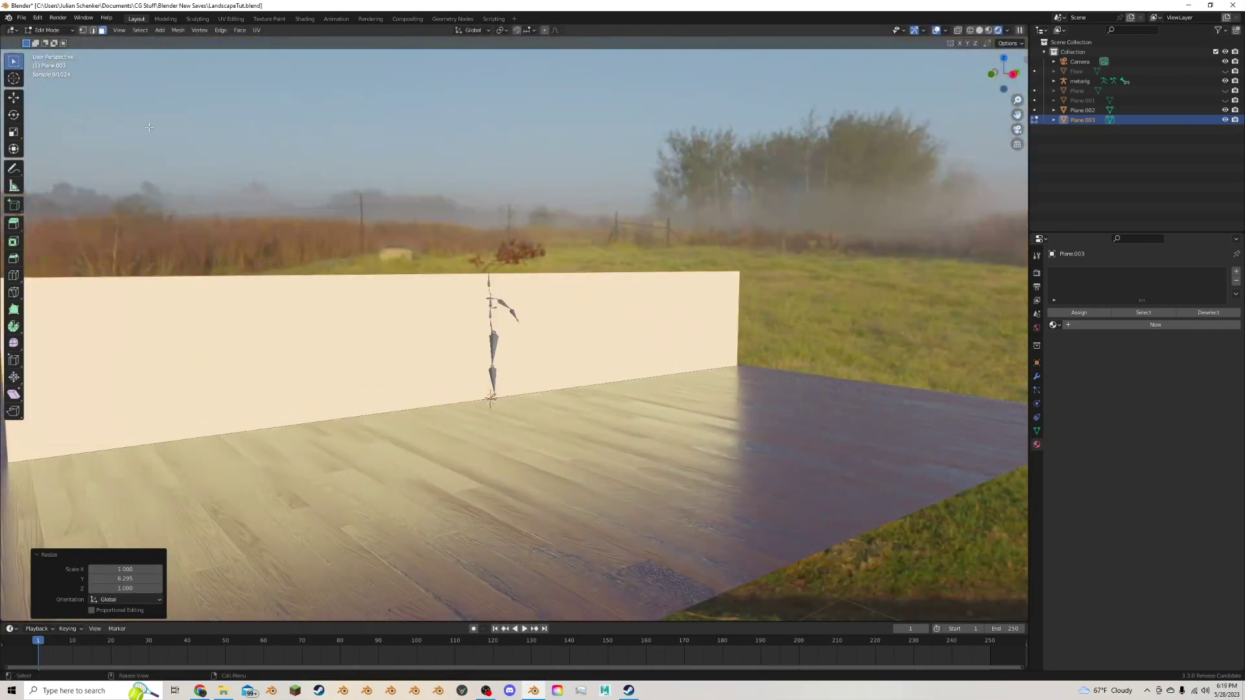
left_click(92, 30)
left_click(403, 276)
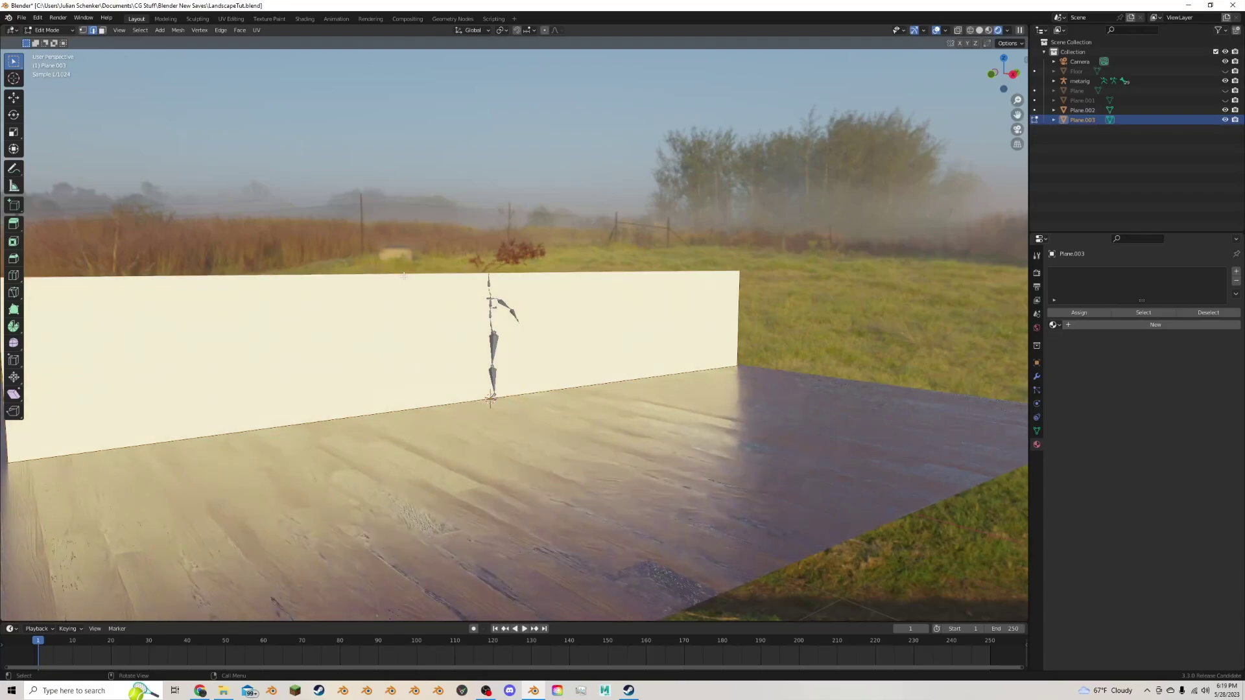
key("g")
key("z")
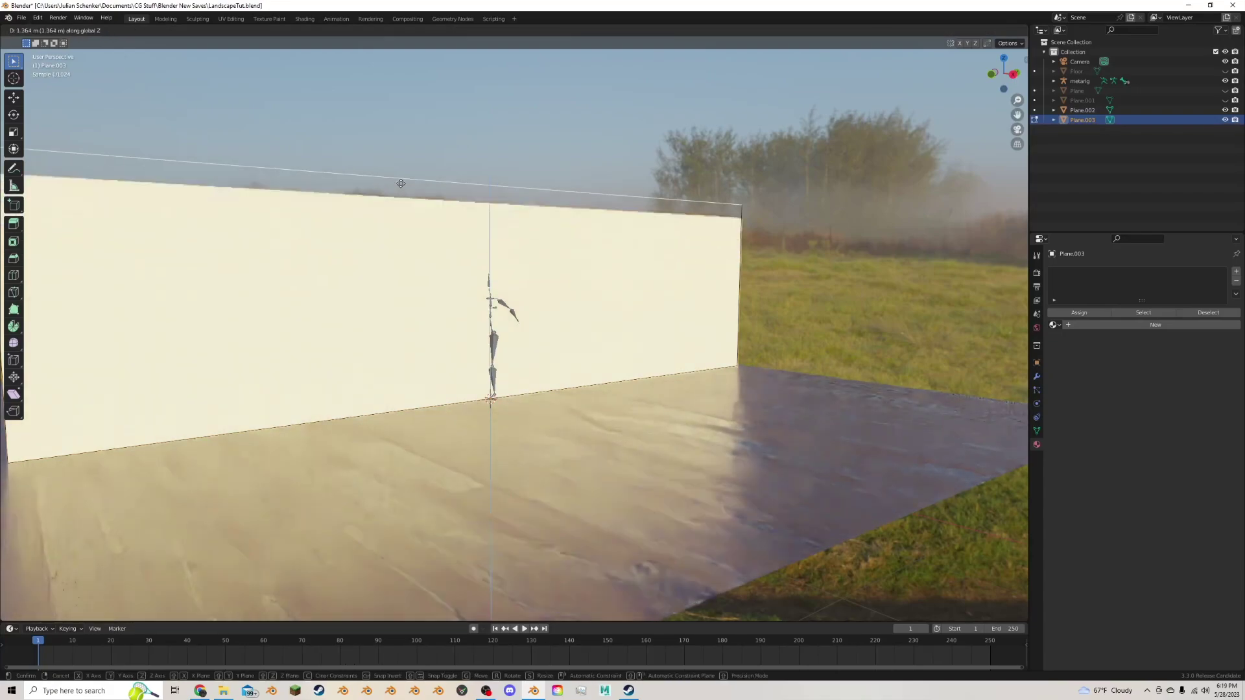
left_click(398, 175)
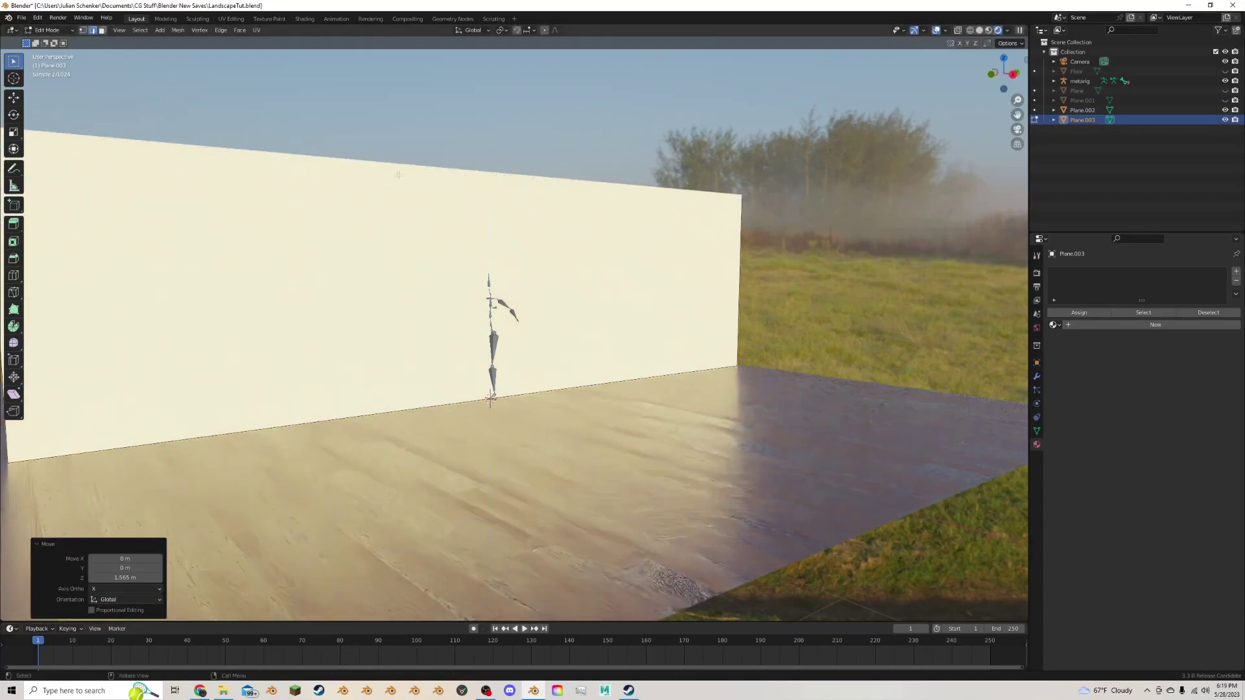
Check the fancy 1800s interior reference photo in Chrome and return to the Blender scene.
left_click(200, 690)
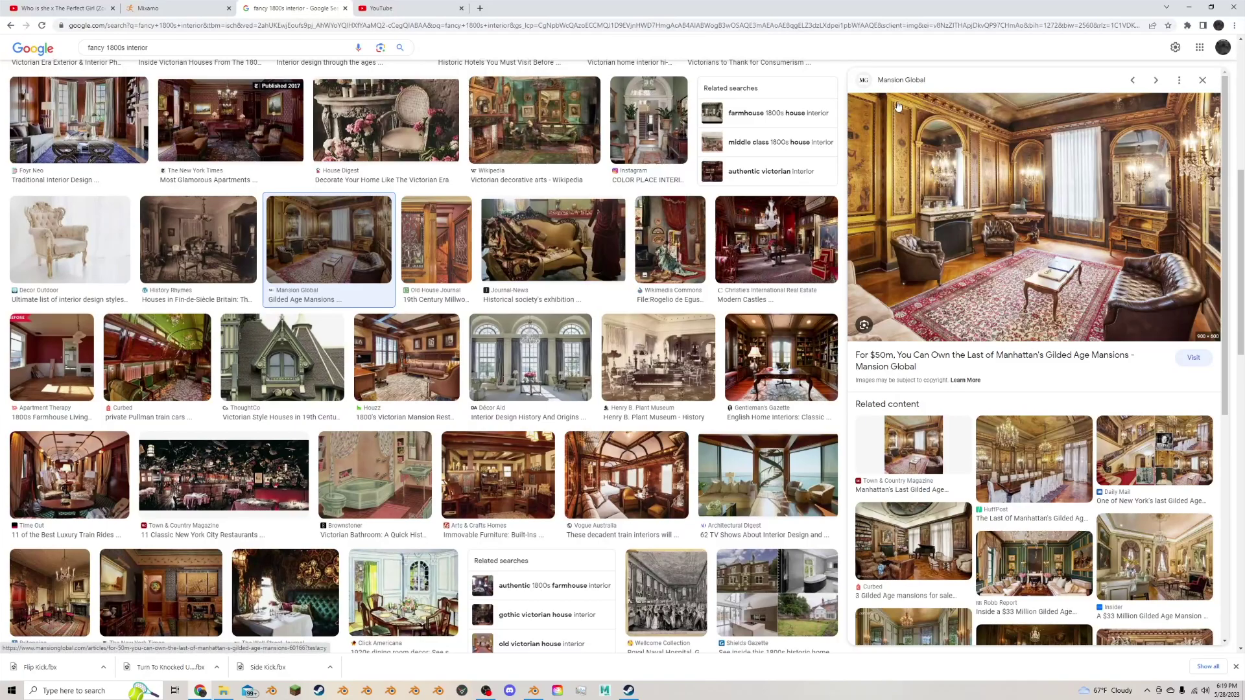
left_click(532, 689)
scroll(504, 372, "down", 6)
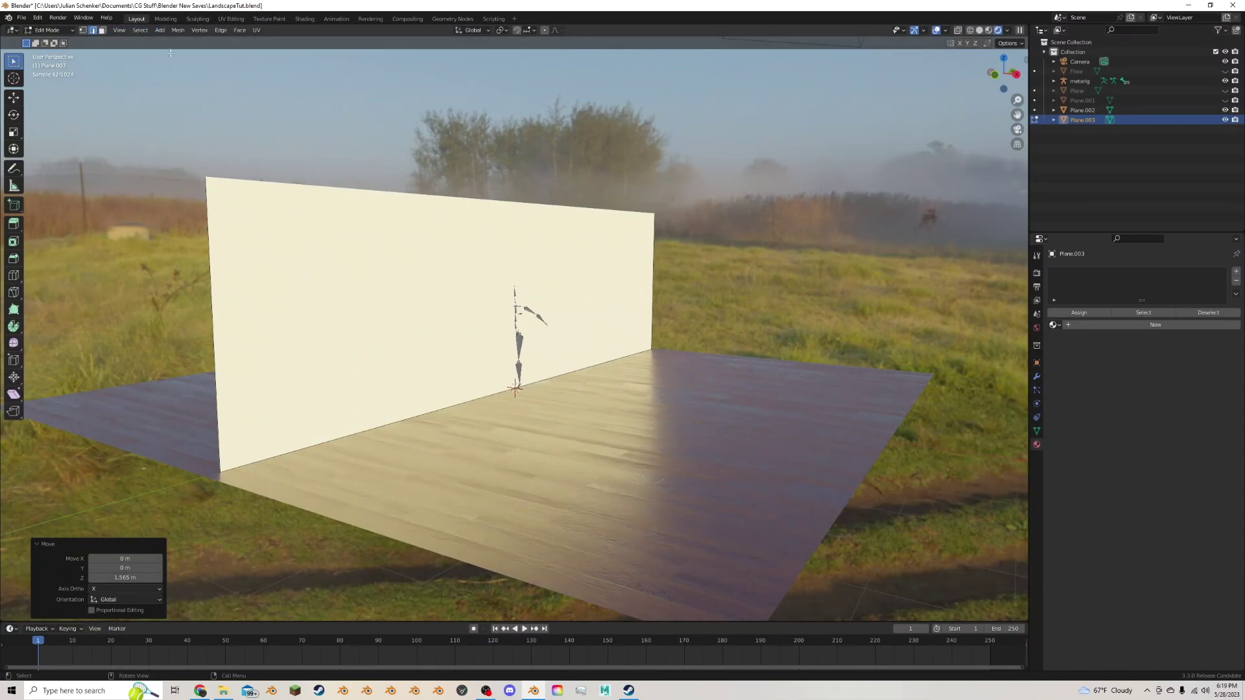
Add a single vertical loop cut through the centre of the wall.
left_click(102, 30)
left_click(510, 250)
scroll(506, 240, "up", 2)
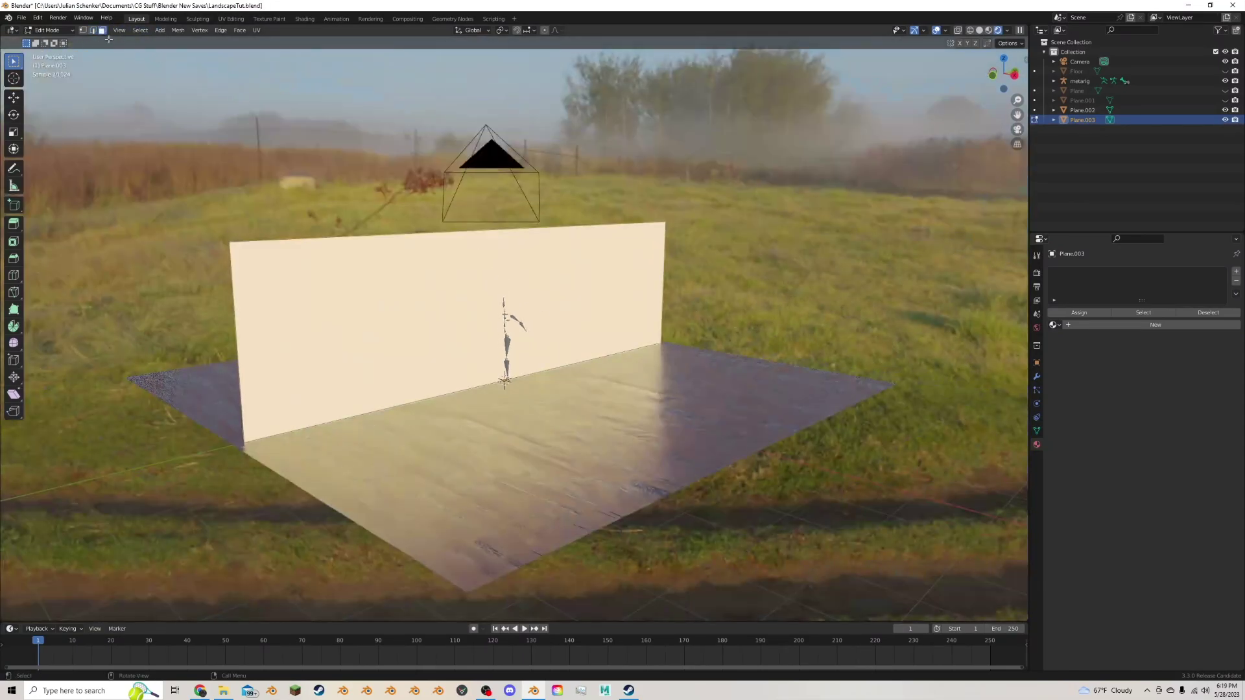
left_click(93, 30)
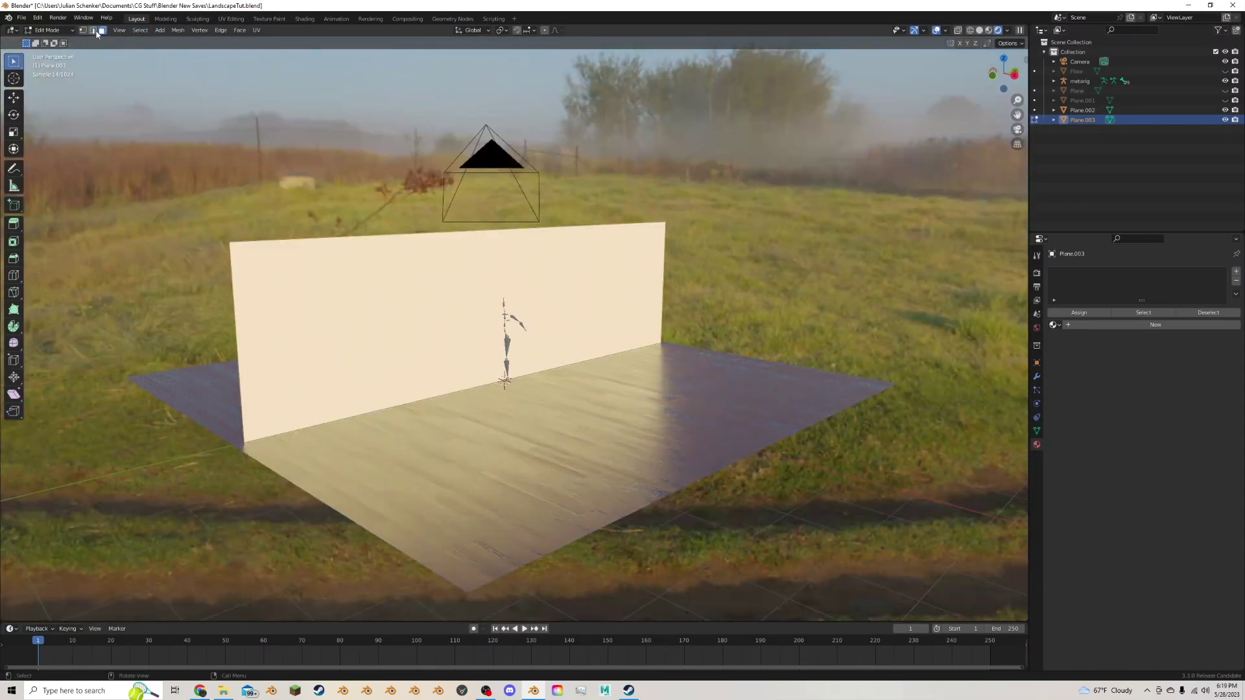
left_click(10, 276)
middle_click_drag(524, 216, 494, 225)
left_click(494, 224)
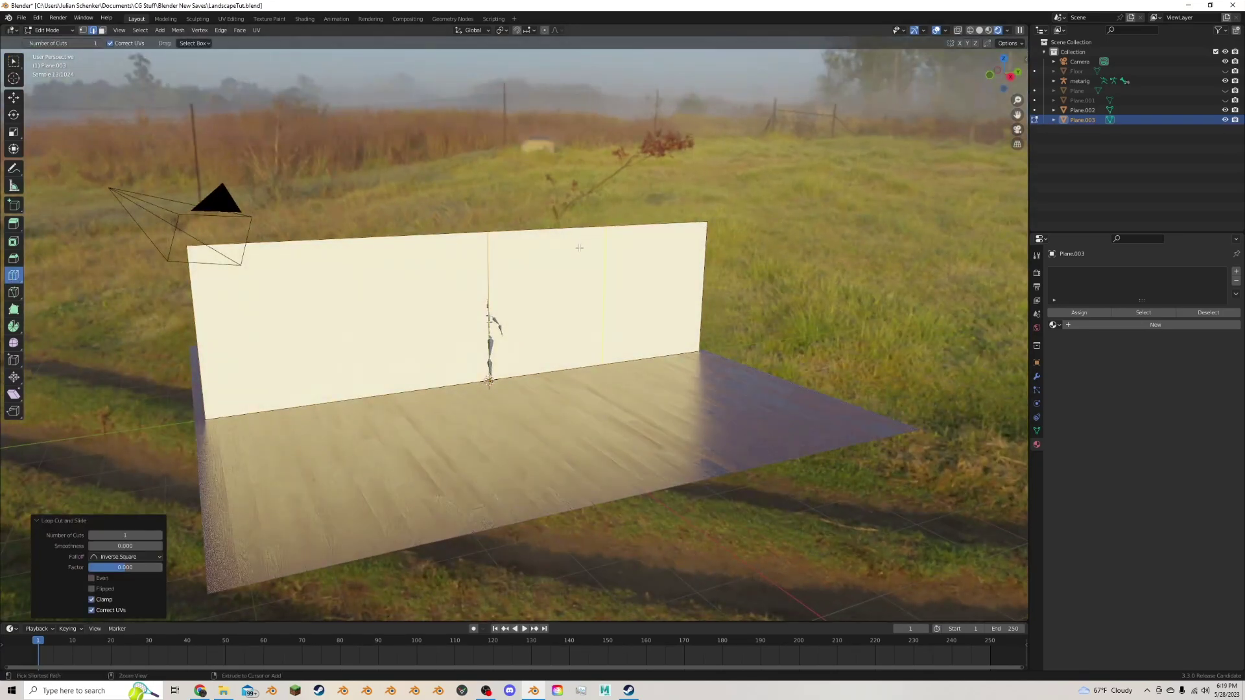
Bevel the wall's centre edge with a width of about 2.1 m to form a middle section.
key("ctrl+b")
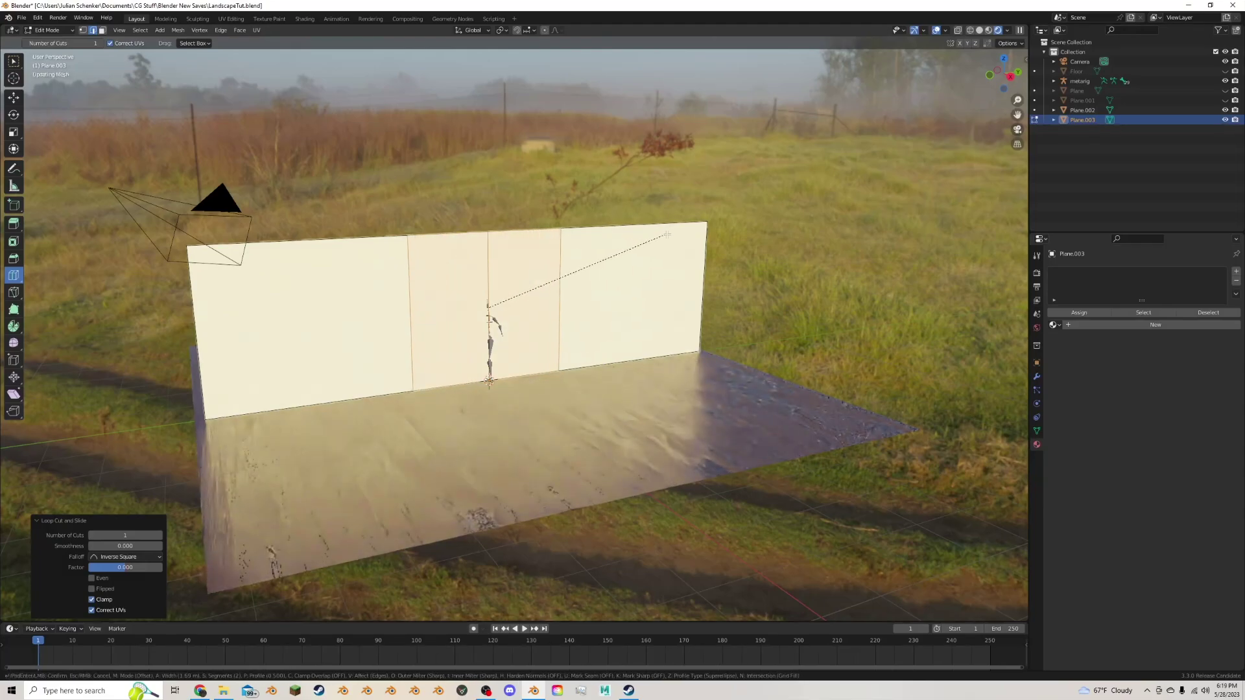
scroll(682, 230, "down", 1)
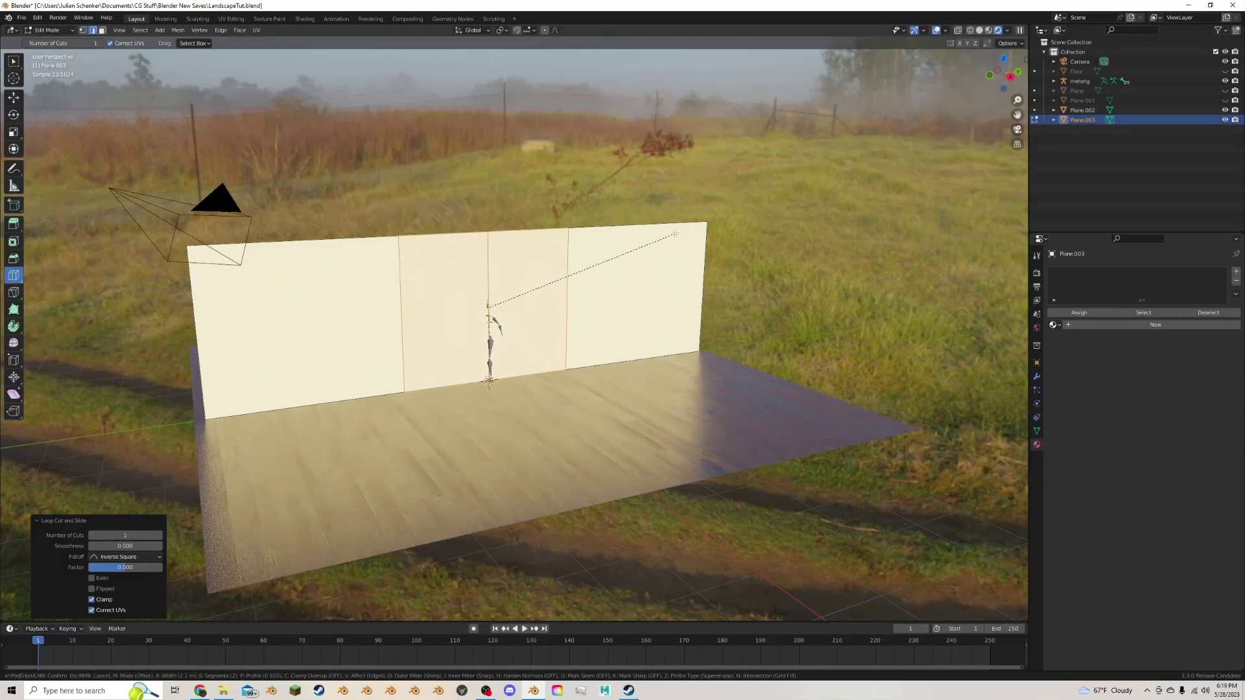
left_click(675, 233)
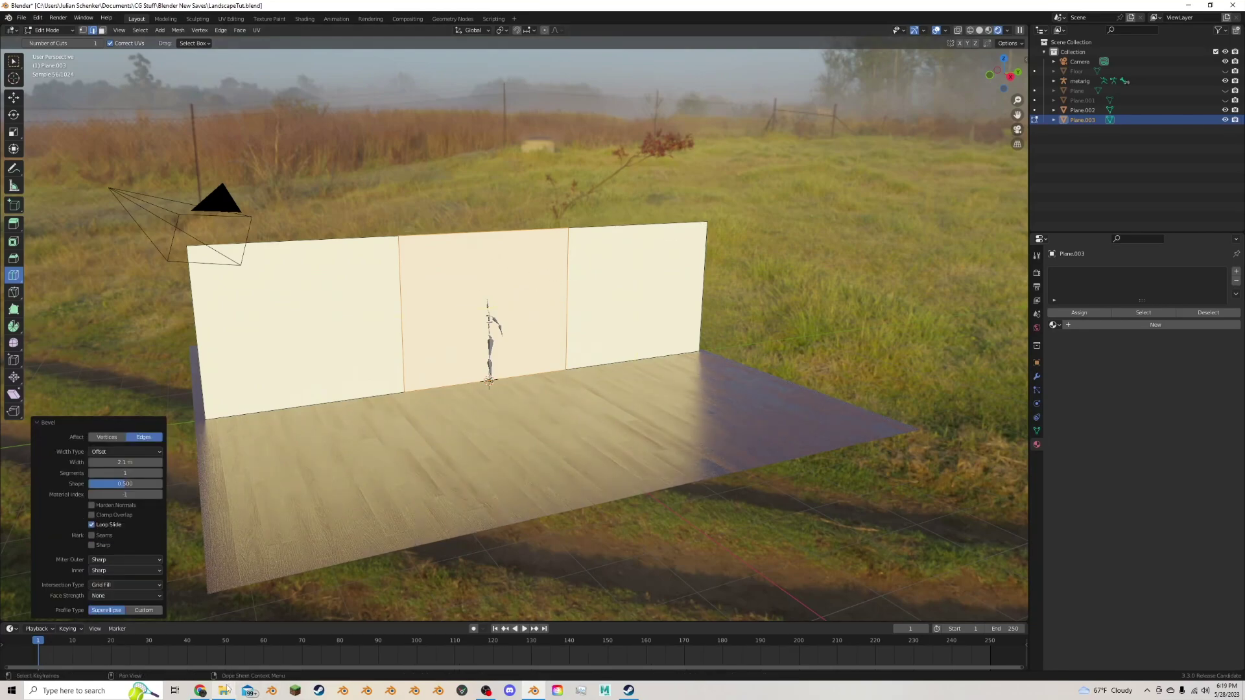
Check the interior reference photo in Chrome, and return to Blender with the Move tool and face selection active.
left_click(200, 691)
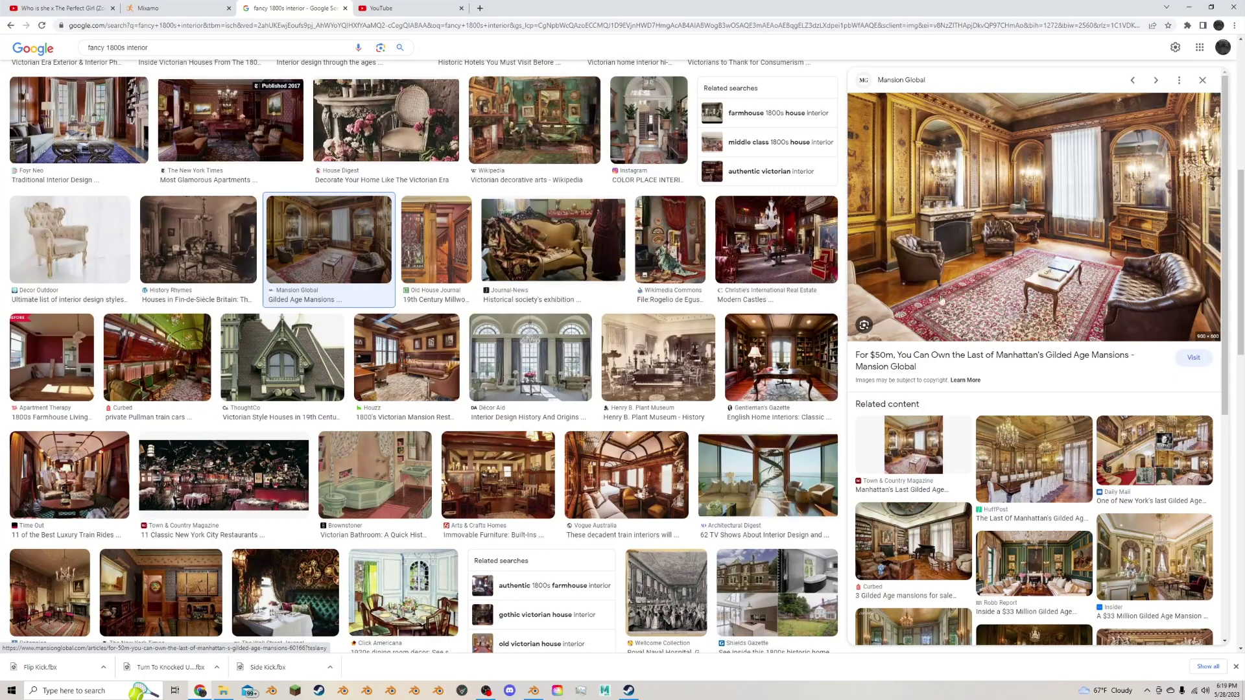
left_click(533, 690)
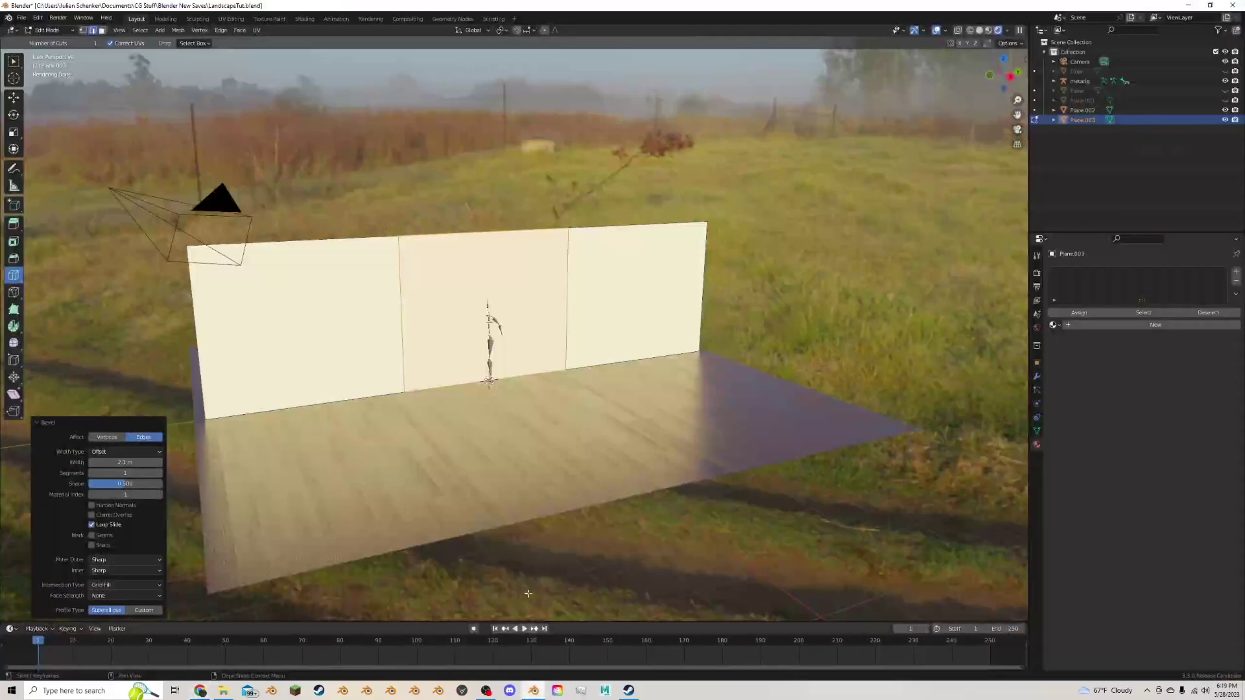
left_click(14, 97)
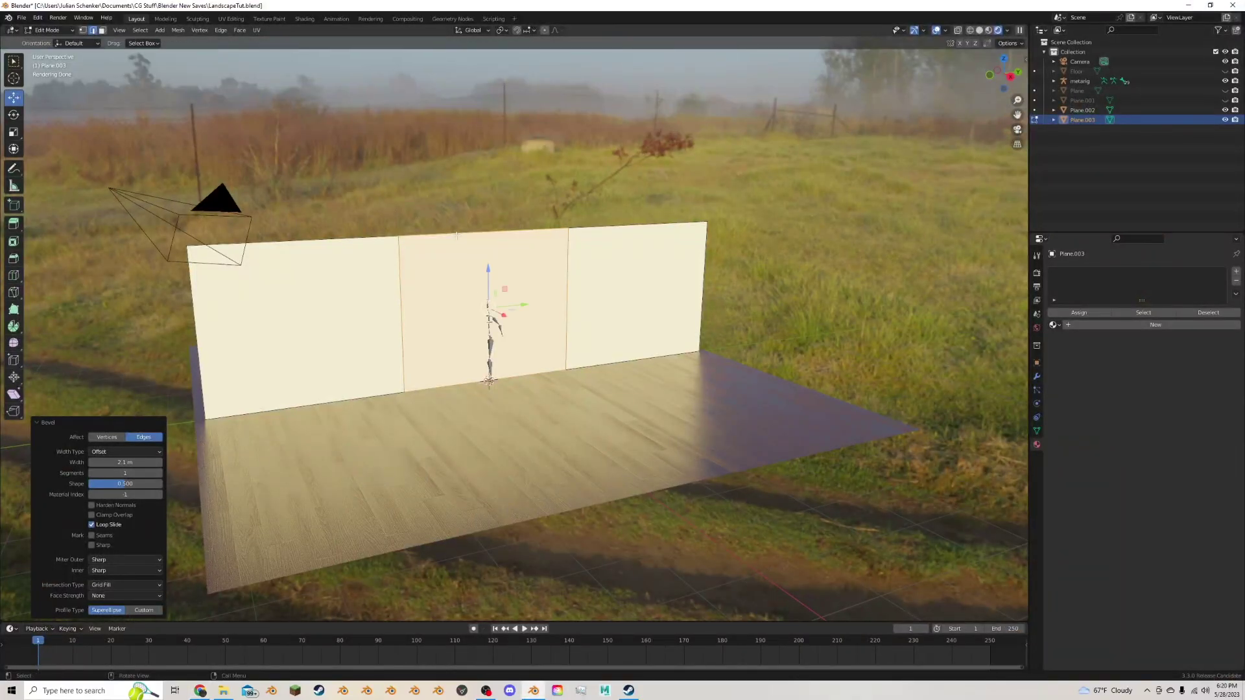
left_click(101, 29)
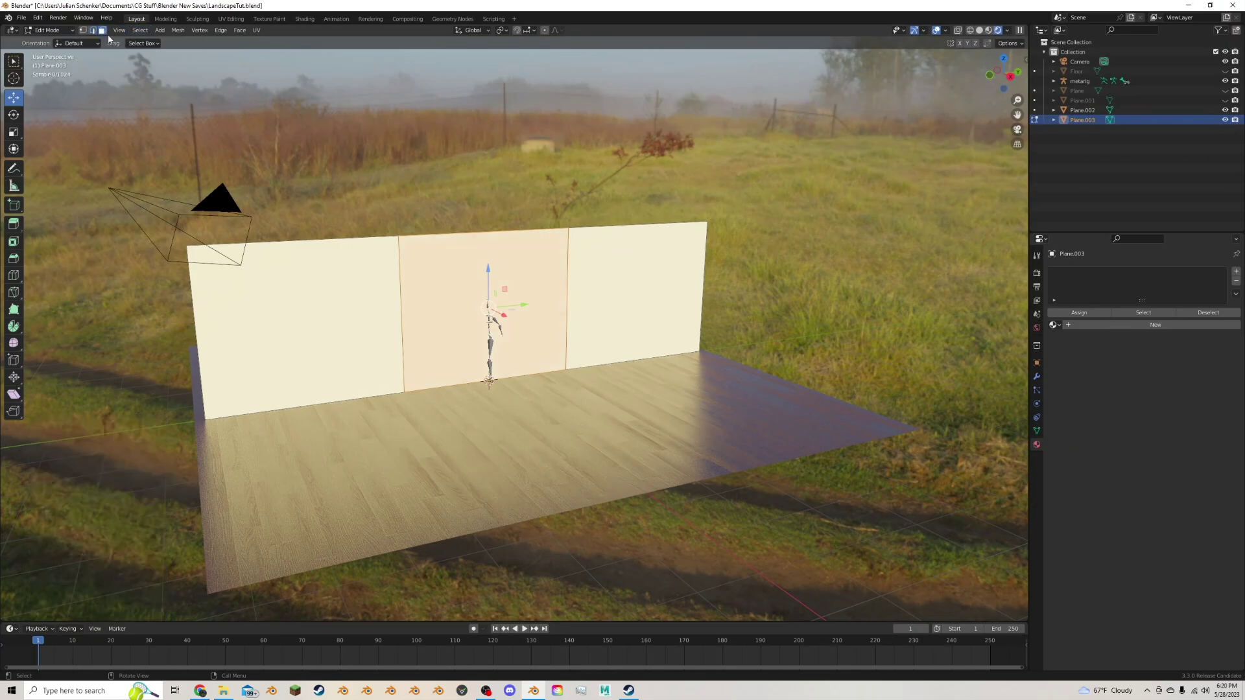
key("s")
left_click(473, 273)
key("ctrl+z")
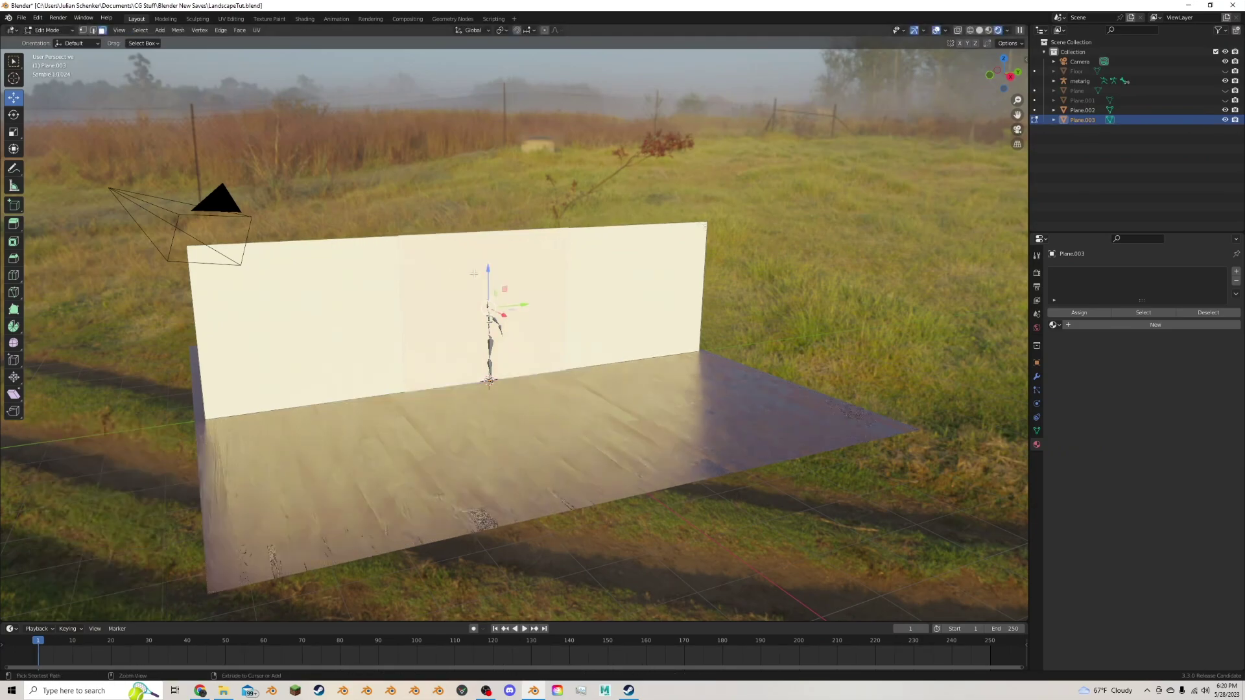
Widen the wall's middle face by scaling it about 1.22 along Y.
key("s")
key("y")
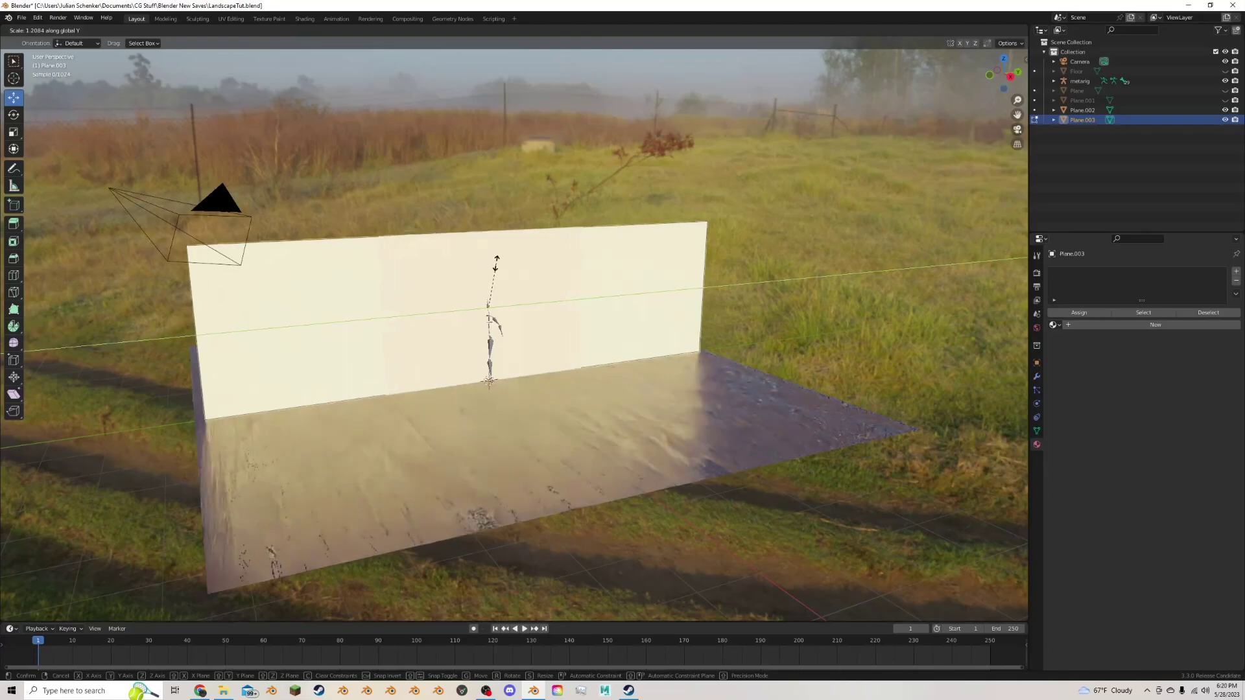
left_click(496, 262)
Switch the viewport to solid shading and extrude the wall's middle face about 0.7 m outward along its normal.
middle_click_drag(496, 263, 539, 273)
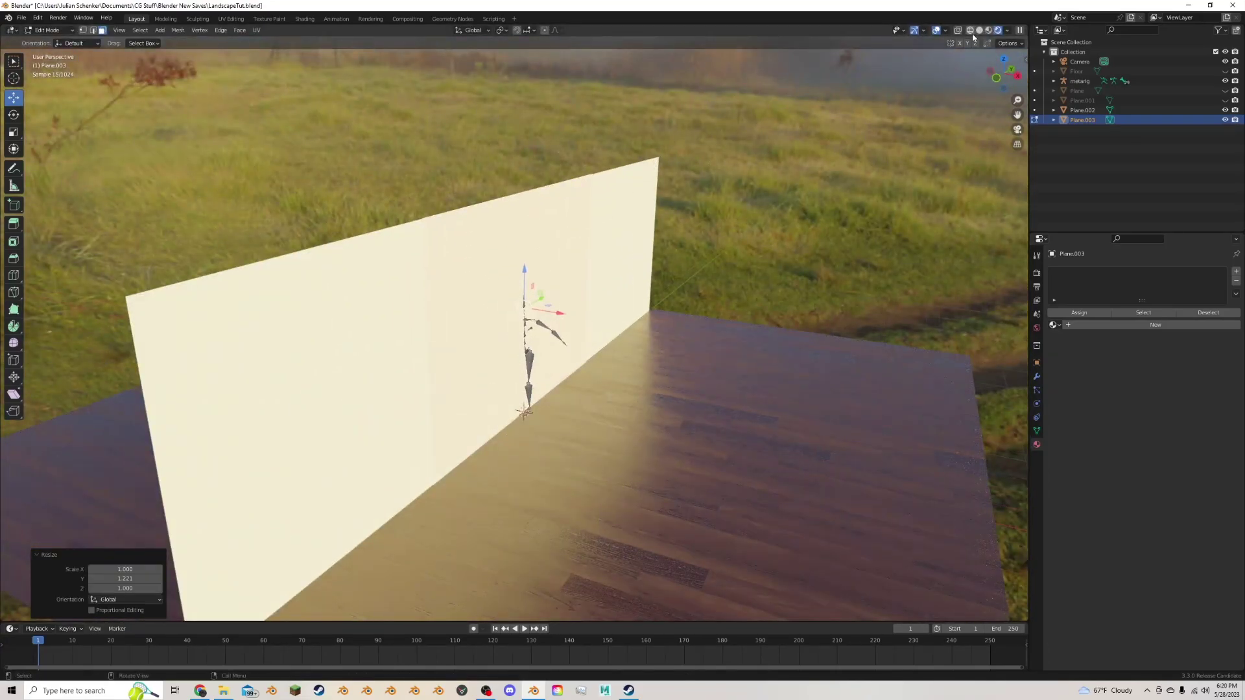
left_click(979, 30)
mouse_move(681, 189)
middle_mouse_down()
mouse_move(655, 189)
mouse_move(541, 258)
mouse_move(555, 263)
middle_mouse_up()
key("alt+e")
left_click(555, 262)
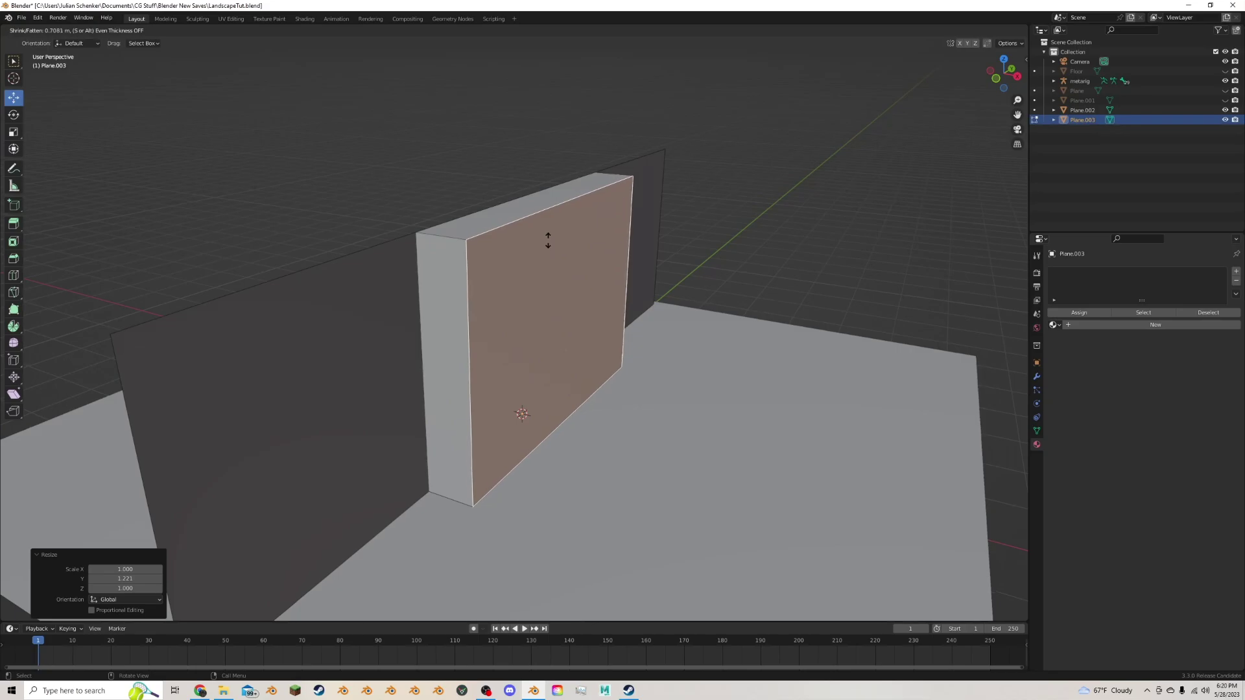
left_click(547, 239)
middle_click_drag(568, 260, 535, 256)
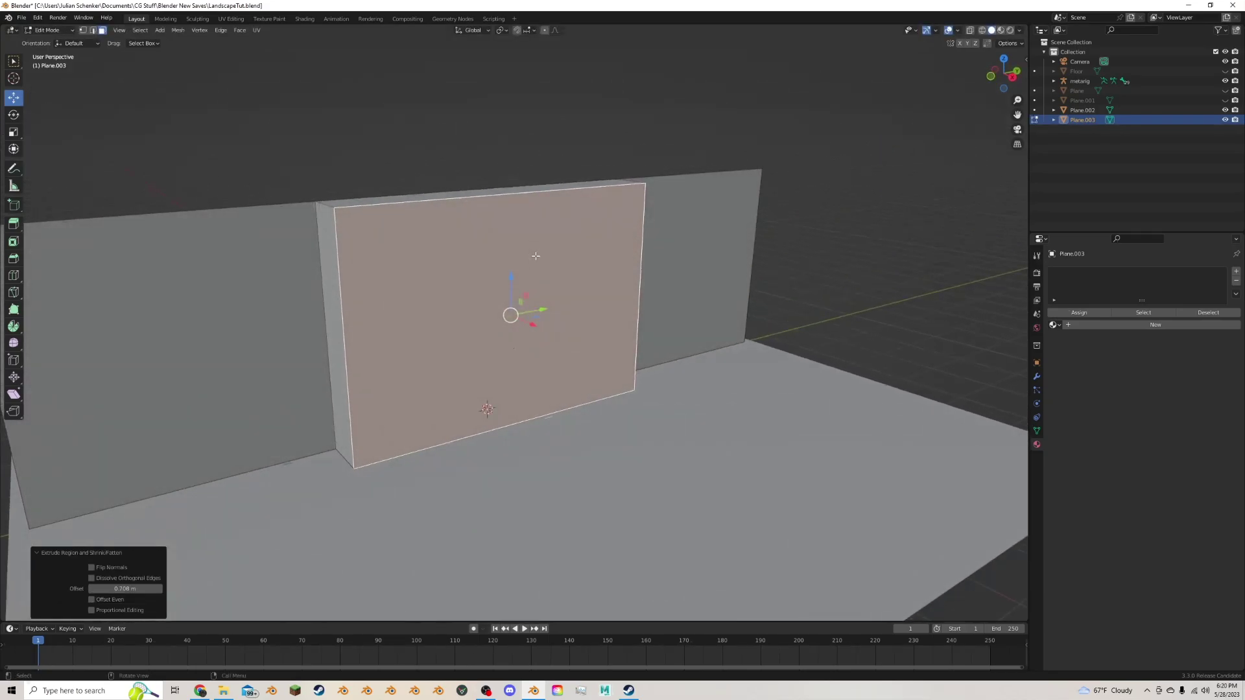
Cut a vertical edge loop through the centre of the protruding section and bevel it to a width of about 1.17 m.
left_click(92, 31)
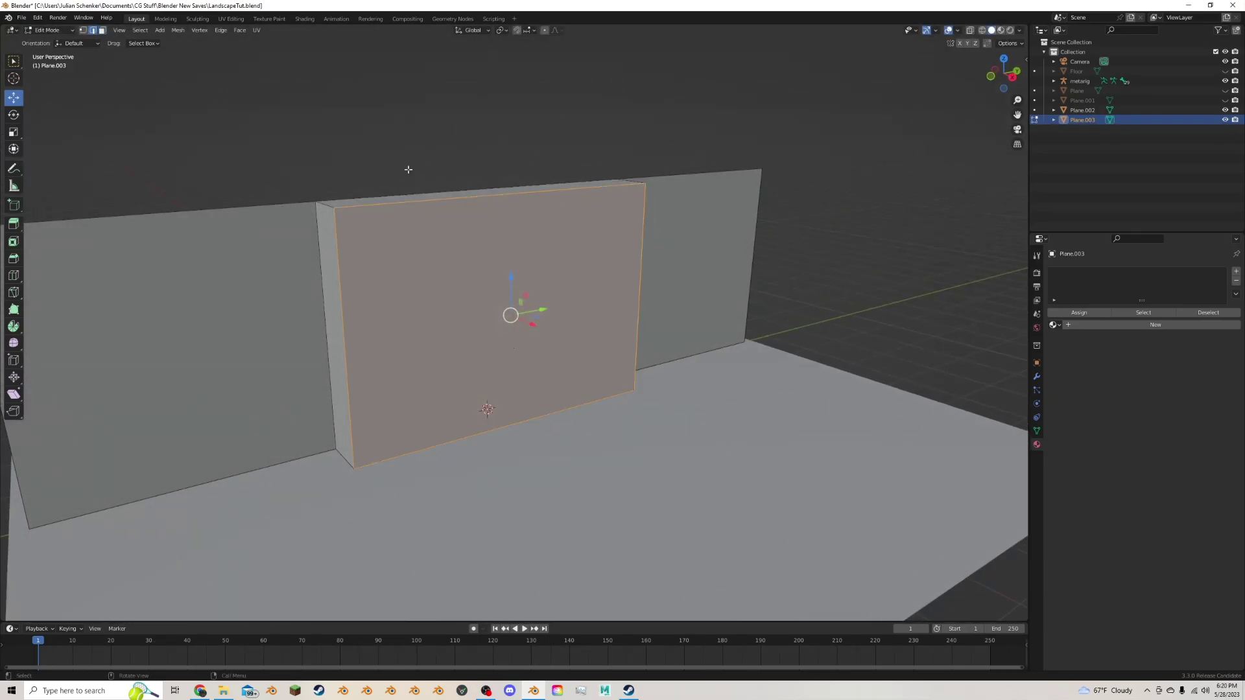
left_click(13, 276)
left_click(479, 211)
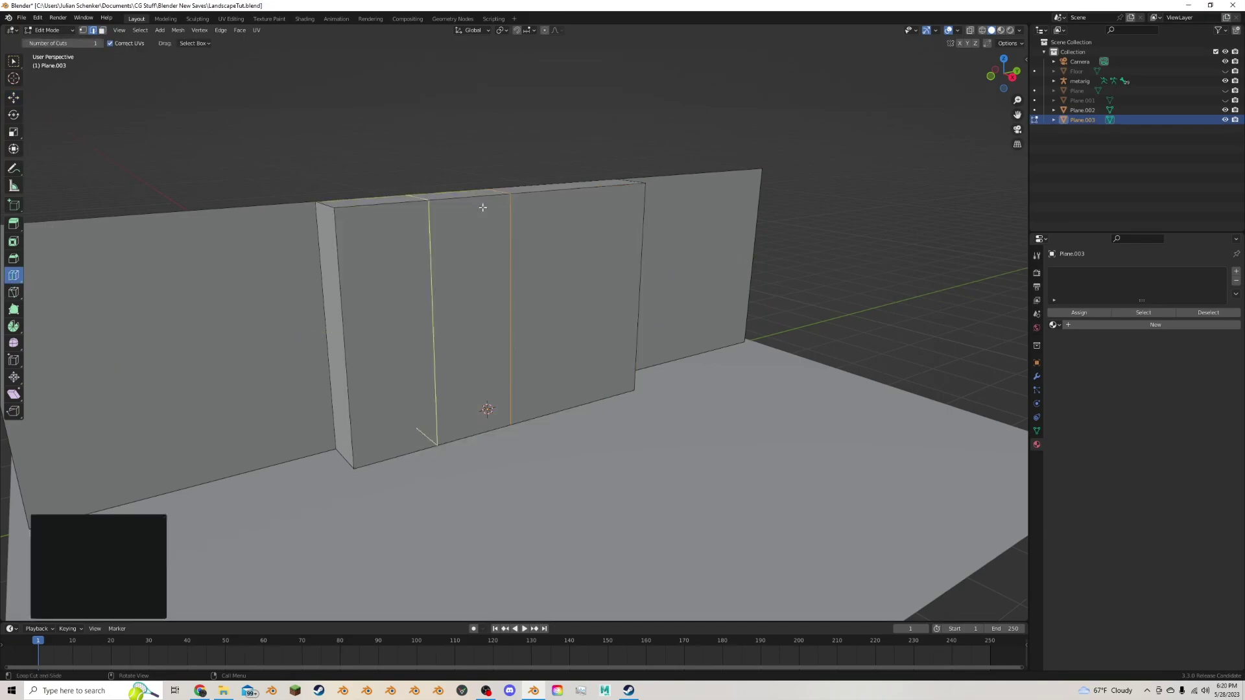
key("ctrl+b")
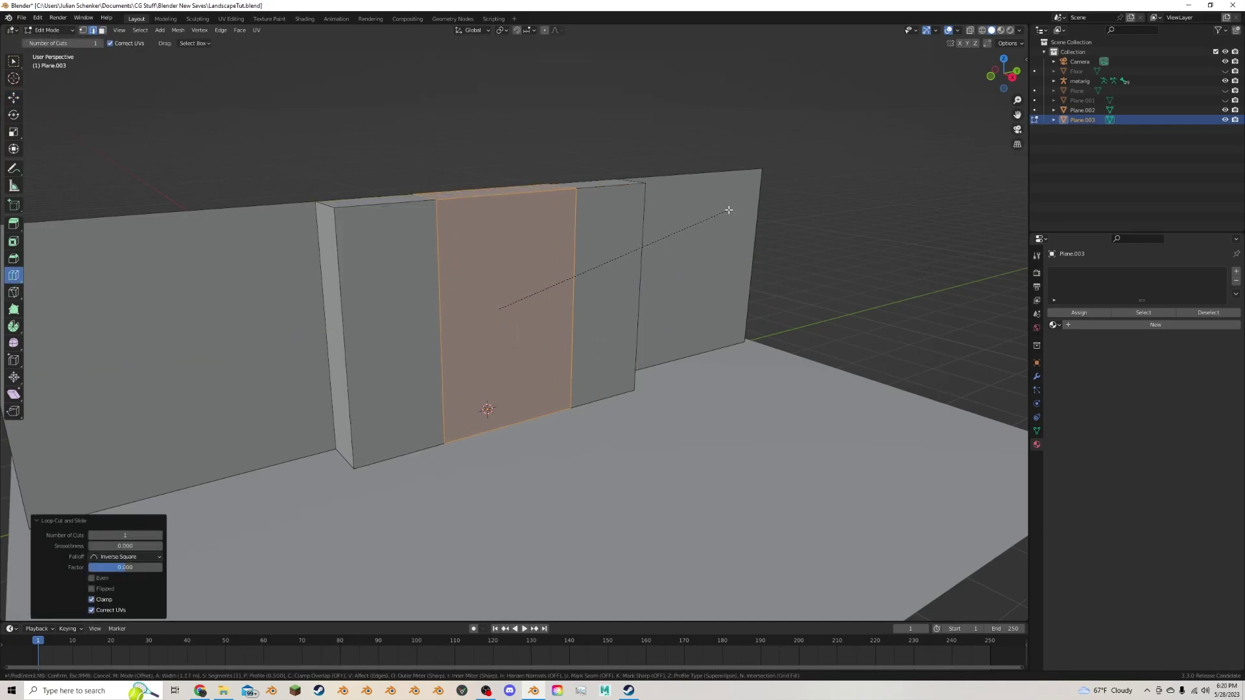
left_click(729, 210)
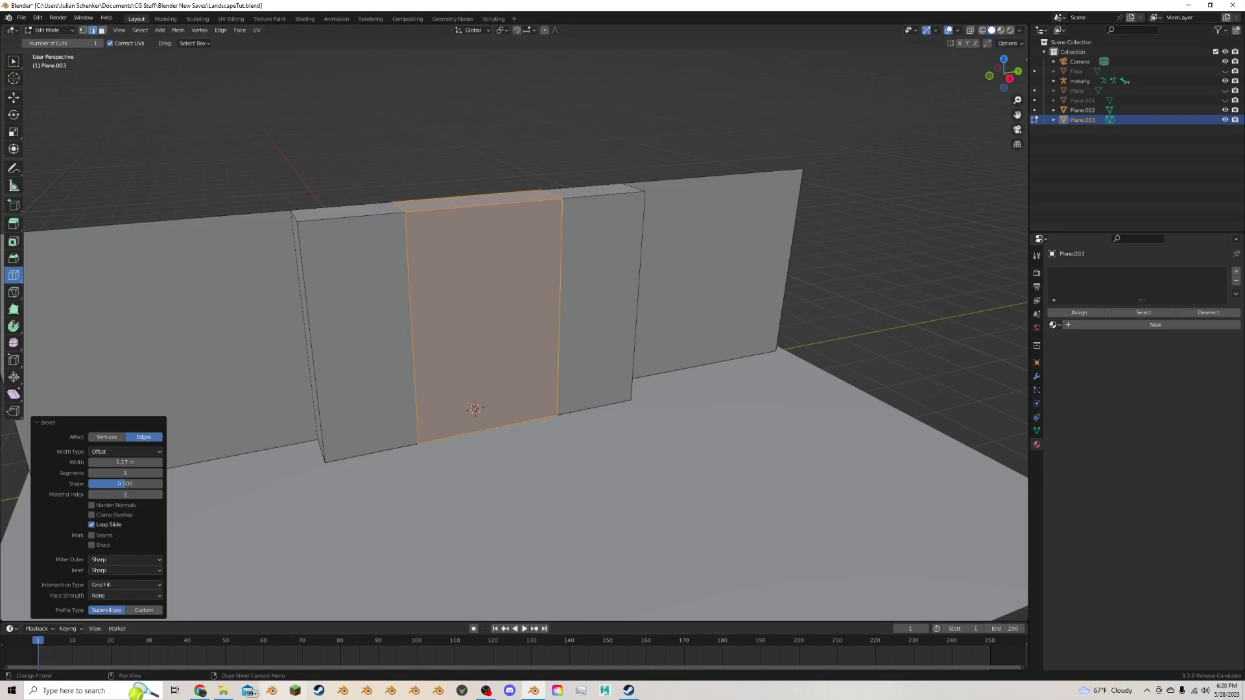
Check the reference photo in Chrome, and widen the central panel in Blender by about 1.09 along Y.
left_click(199, 690)
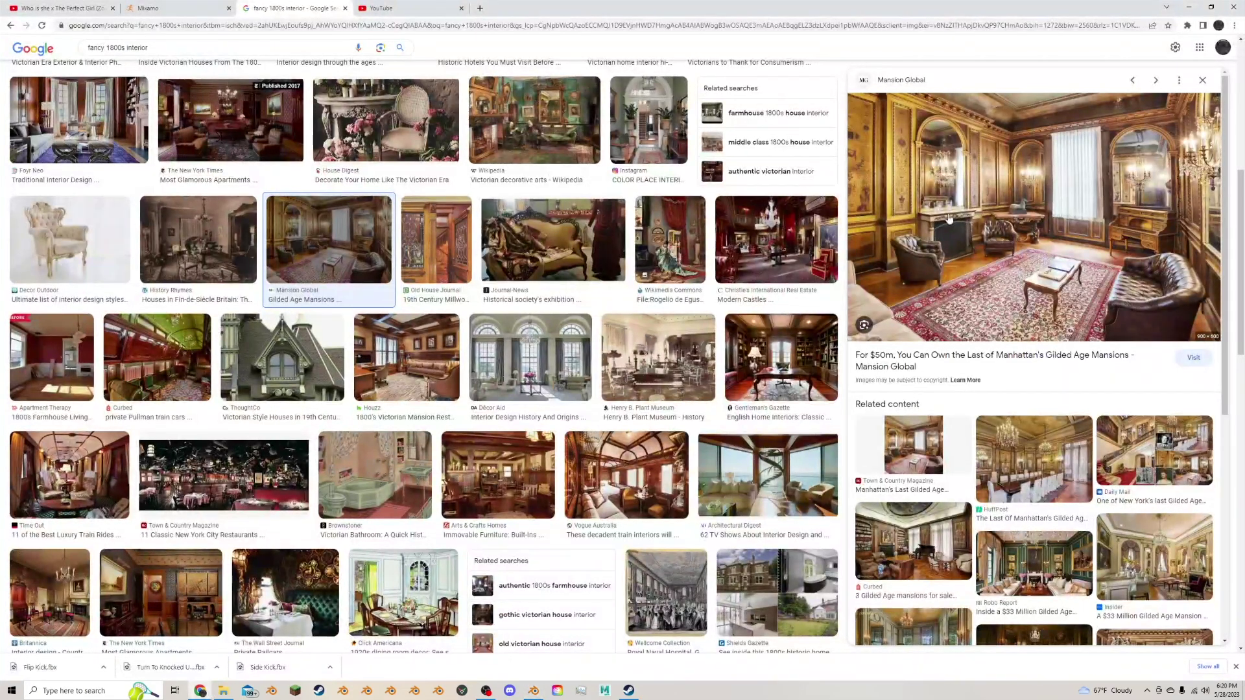
left_click(534, 690)
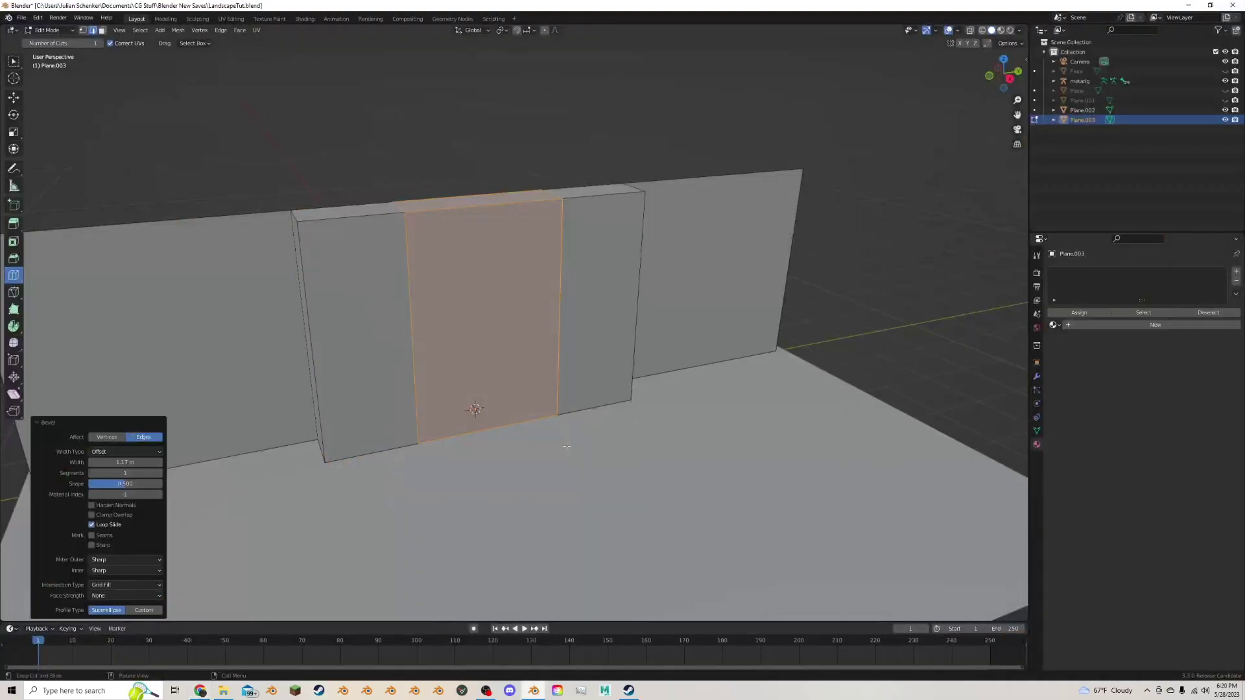
key("s")
key("y")
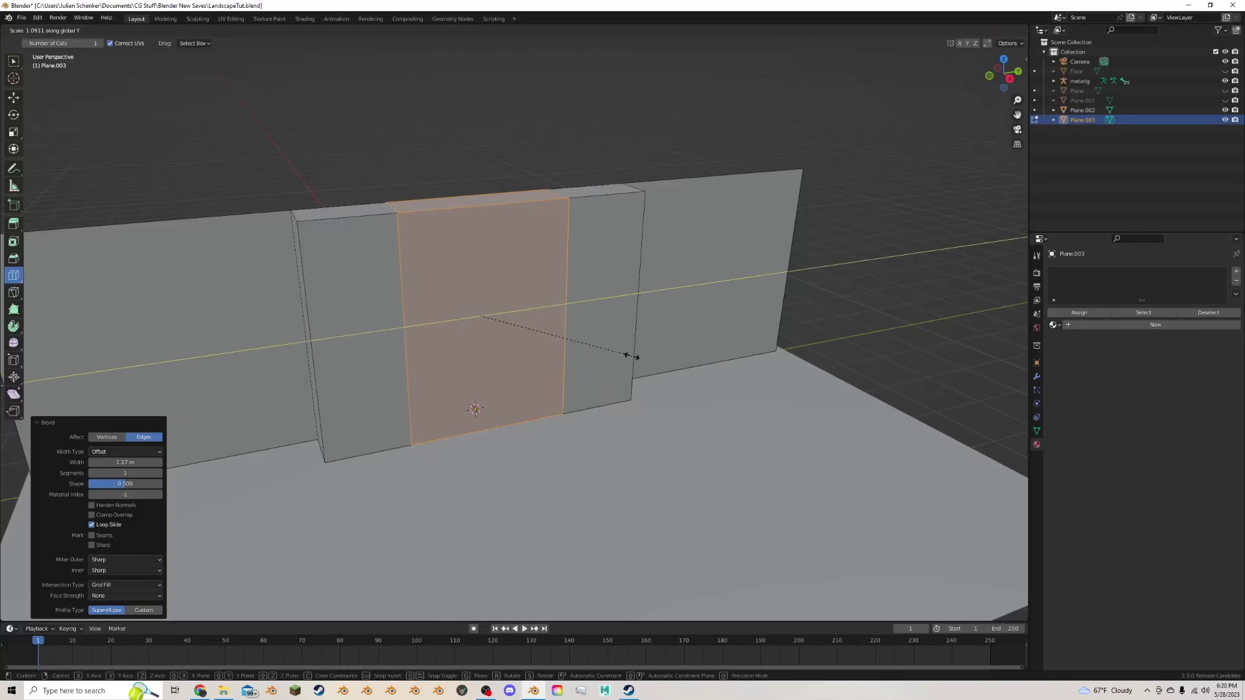
left_click(627, 355)
Add a horizontal loop cut across the whole wall, slid below mid-height by a factor of about 0.167.
mouse_move(633, 361)
middle_mouse_down()
mouse_move(614, 361)
mouse_move(629, 367)
middle_mouse_up()
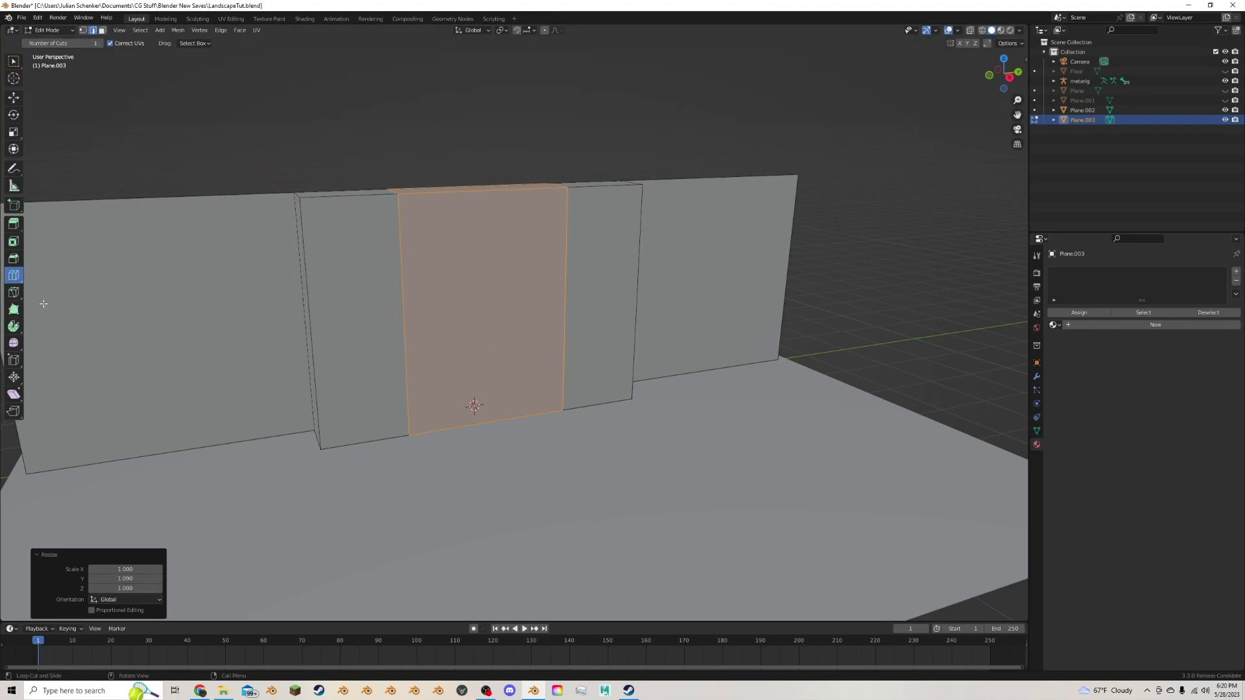
mouse_move(387, 345)
left_mouse_down()
mouse_move(376, 369)
mouse_move(383, 350)
left_mouse_up()
middle_click_drag(383, 350, 406, 339)
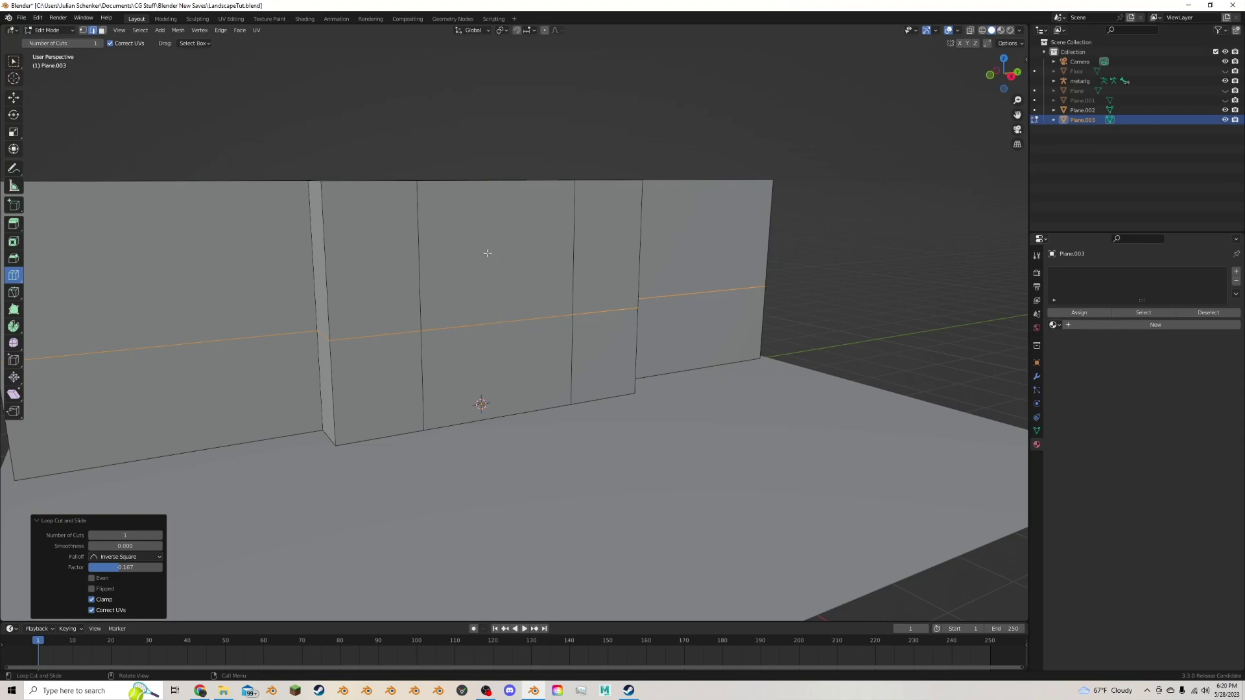
Compare with the reference photo in Chrome, and lower the wall's horizontal edge loop in Blender about 0.32 m along Z.
key("alt+Tab")
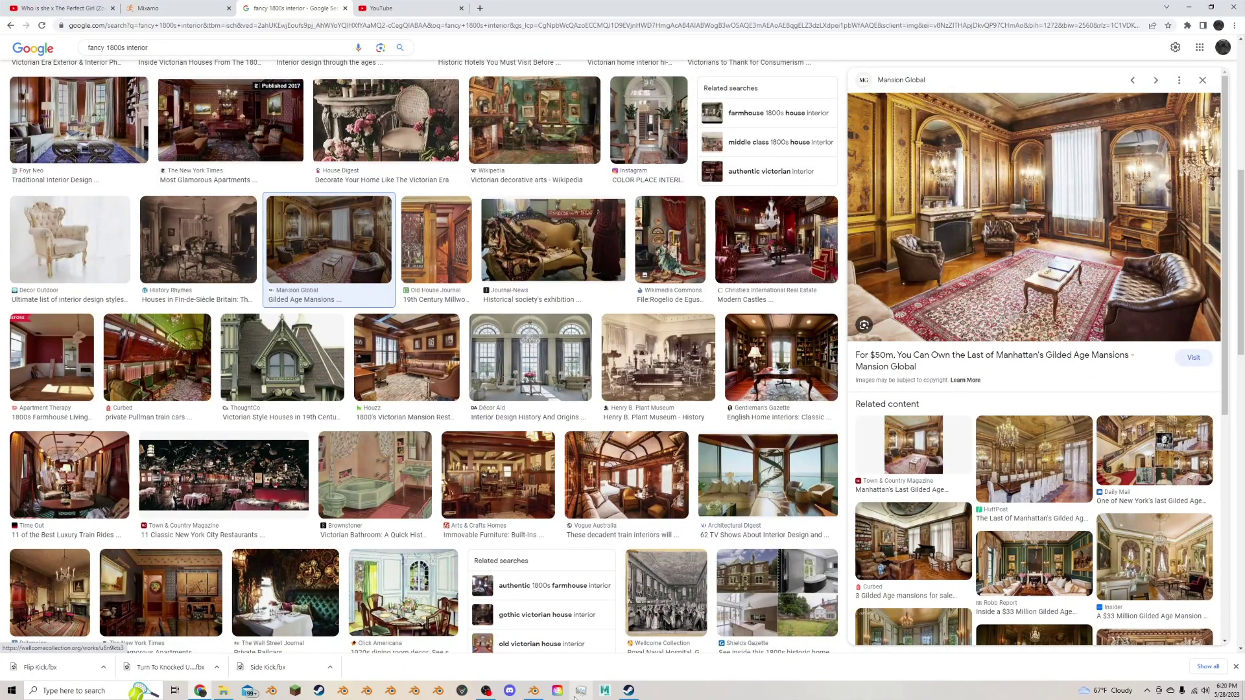
left_click(533, 689)
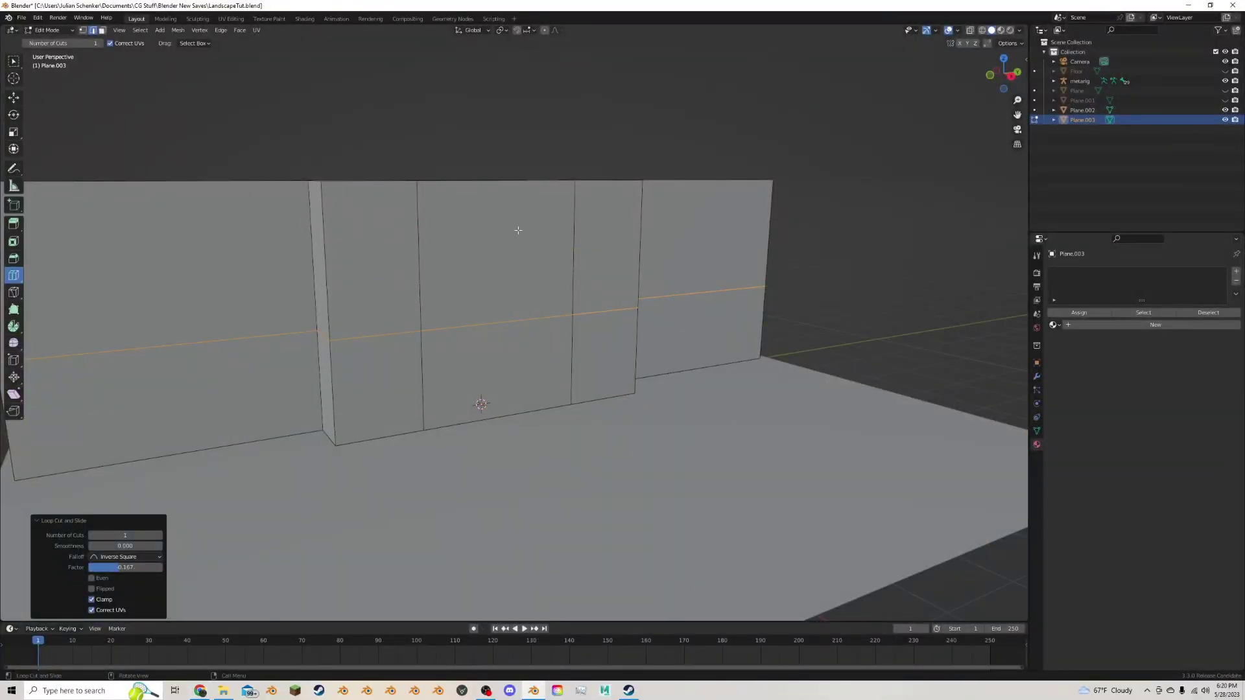
scroll(518, 230, "down", 4)
middle_click_drag(517, 228, 623, 225)
key("g")
key("z")
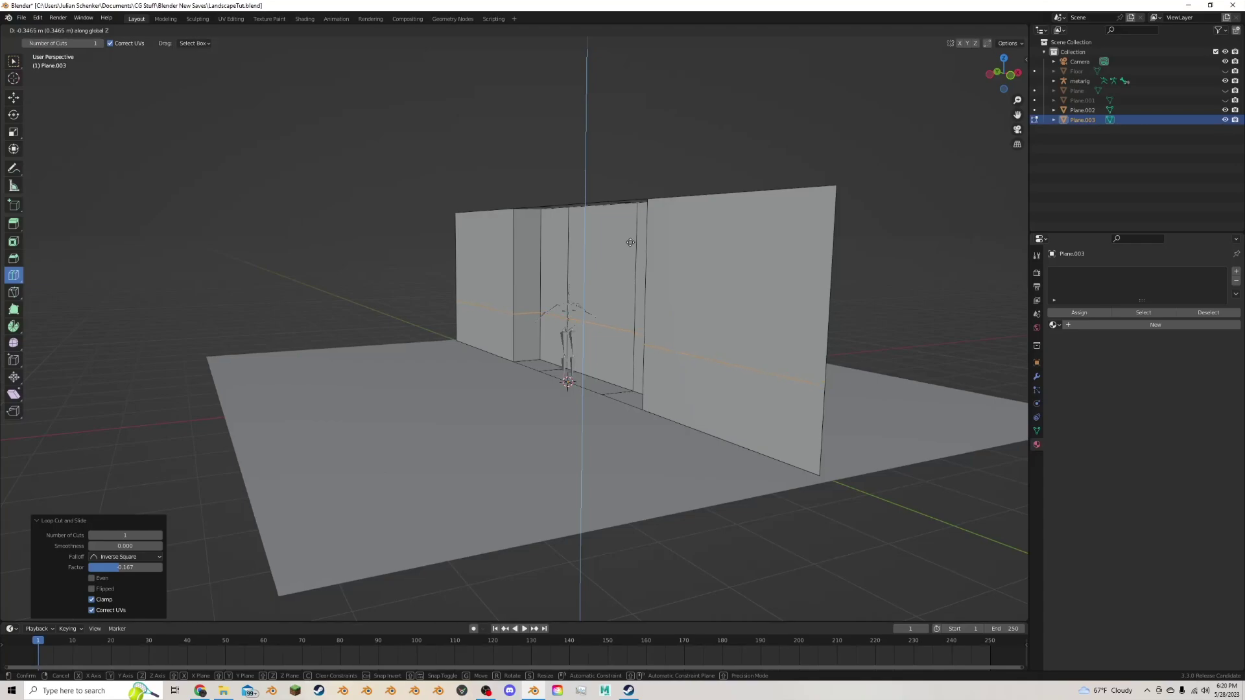
left_click(634, 240)
middle_click_drag(634, 243, 544, 234)
scroll(544, 234, "up", 3)
Delete the three top faces of the protruding middle section using face selection.
left_click(13, 97)
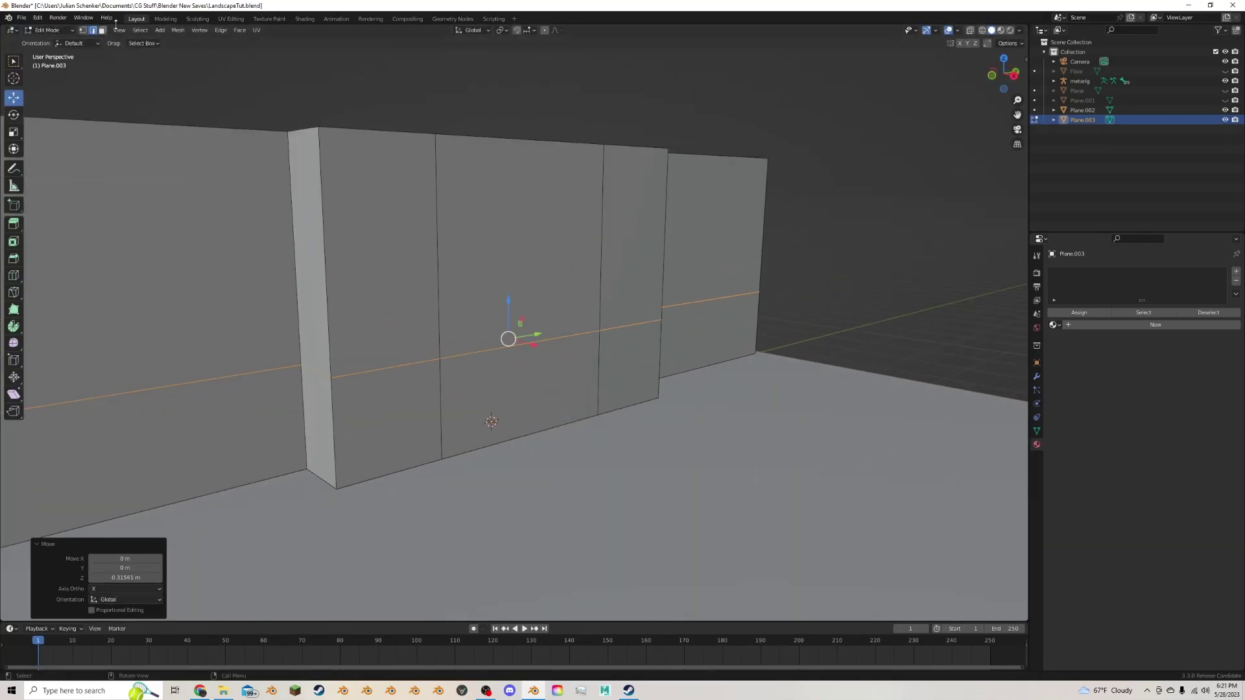
scroll(364, 184, "down", 4)
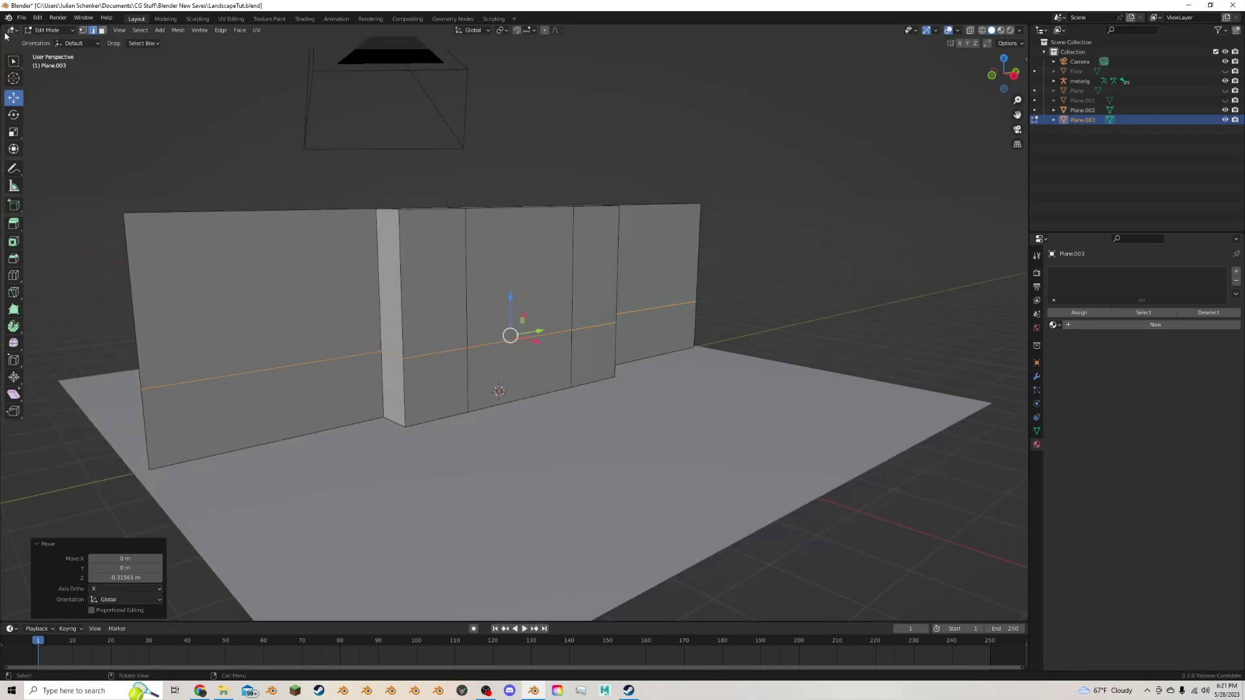
left_click(101, 30)
scroll(364, 292, "up", 1)
middle_click_drag(481, 267, 461, 272)
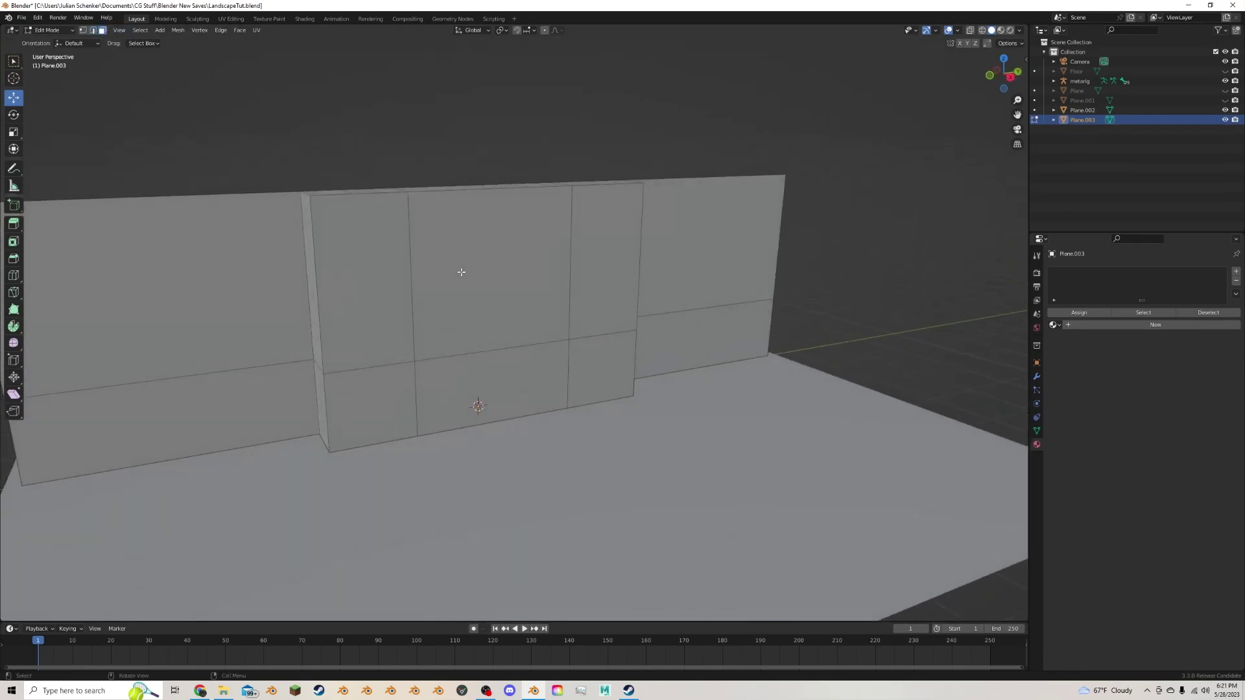
middle_click_drag(376, 192, 422, 212)
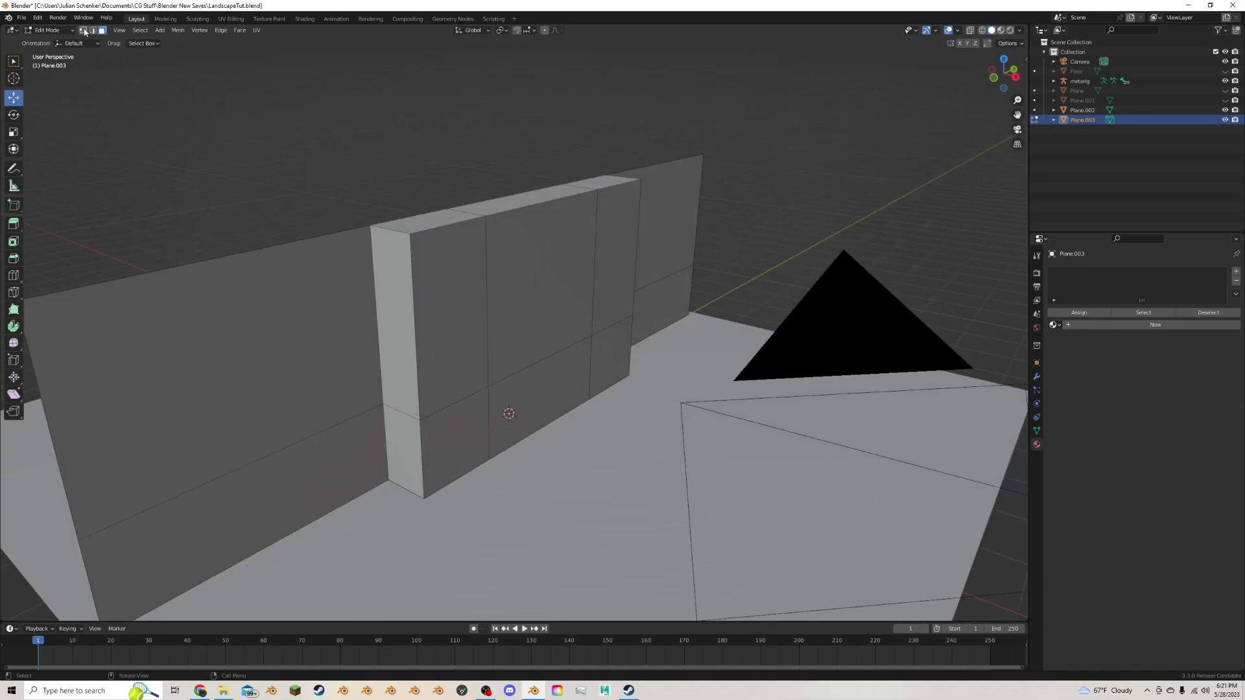
left_click(431, 225)
left_click(531, 193, "shift")
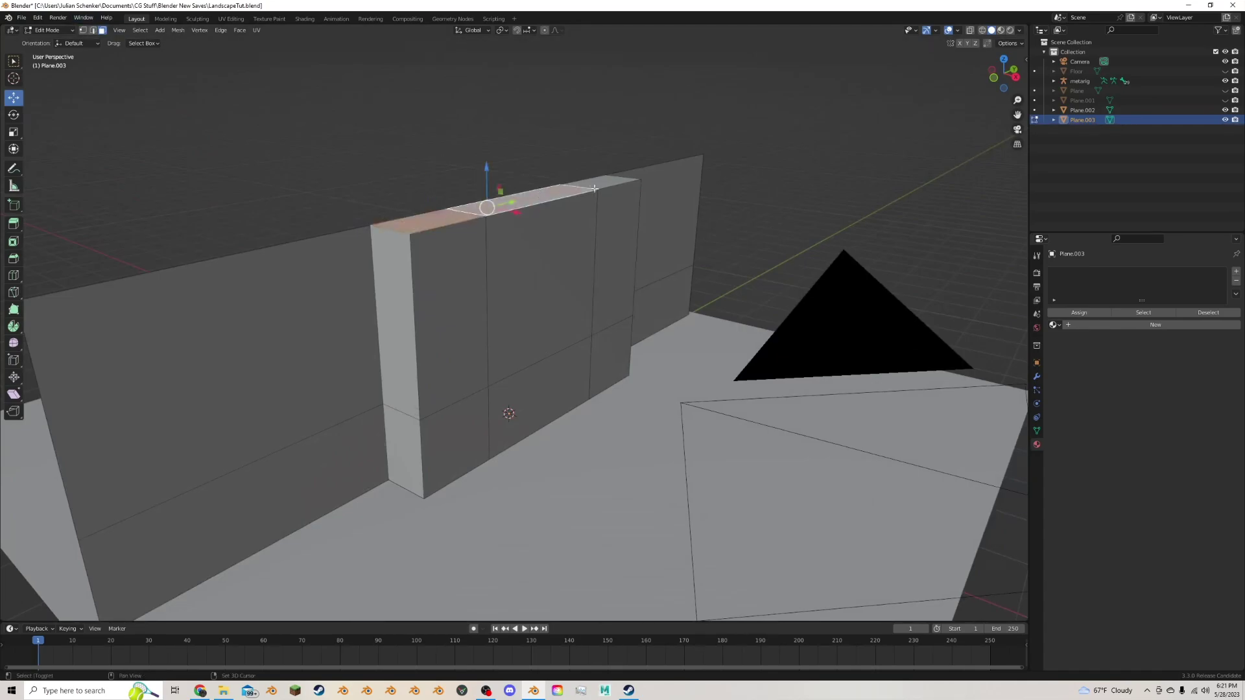
left_click(603, 181, "shift")
key("x")
left_click(602, 192)
middle_click_drag(494, 236, 579, 326)
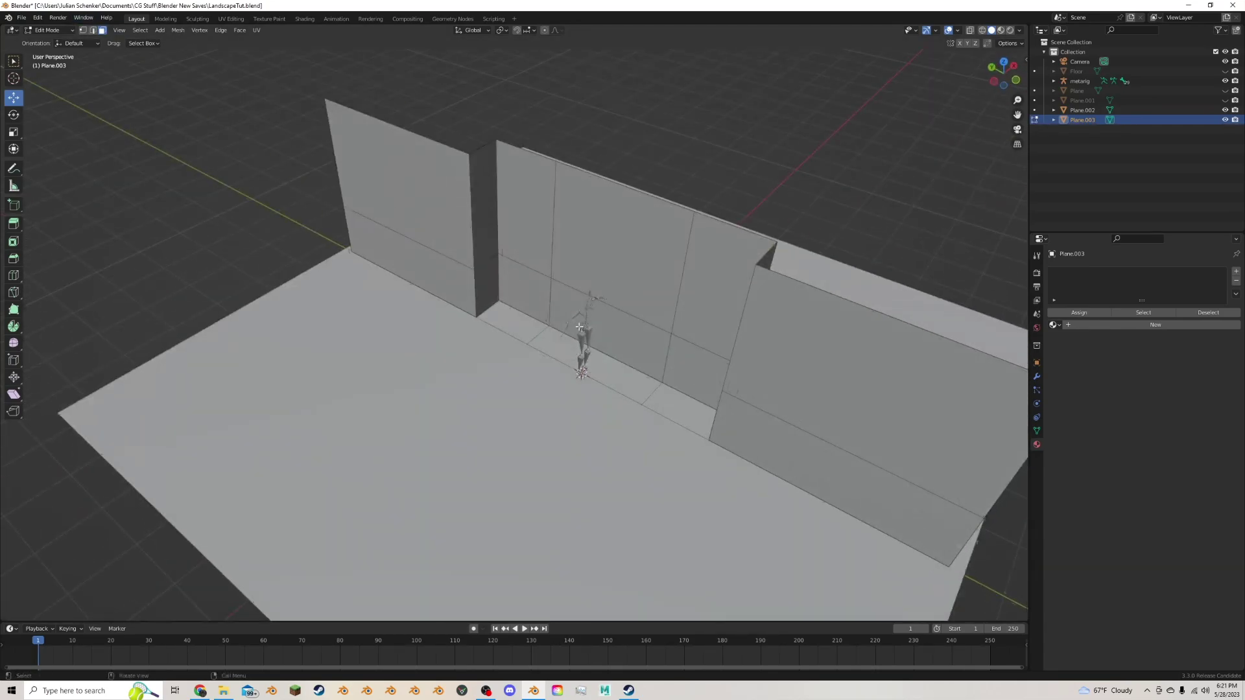
Delete the three bottom faces of the wall's protruding middle section.
left_click(528, 326)
left_click(603, 368, "shift")
left_click(673, 399, "shift")
key("x")
left_click(672, 402)
Using edge selection, raise the wall's entire top edge loop about 0.26 m along Z.
middle_click_drag(672, 402, 457, 248)
middle_click_drag(589, 164, 562, 169)
left_click(92, 30)
left_click(364, 238)
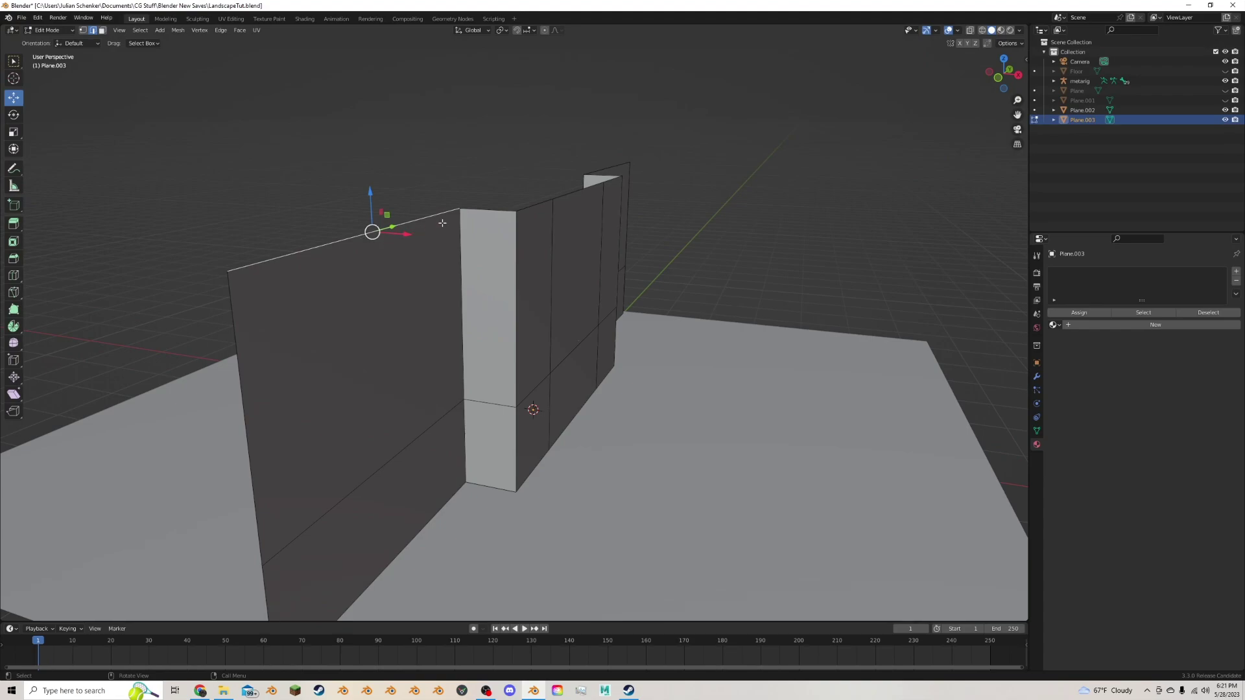
left_click(489, 210, "alt")
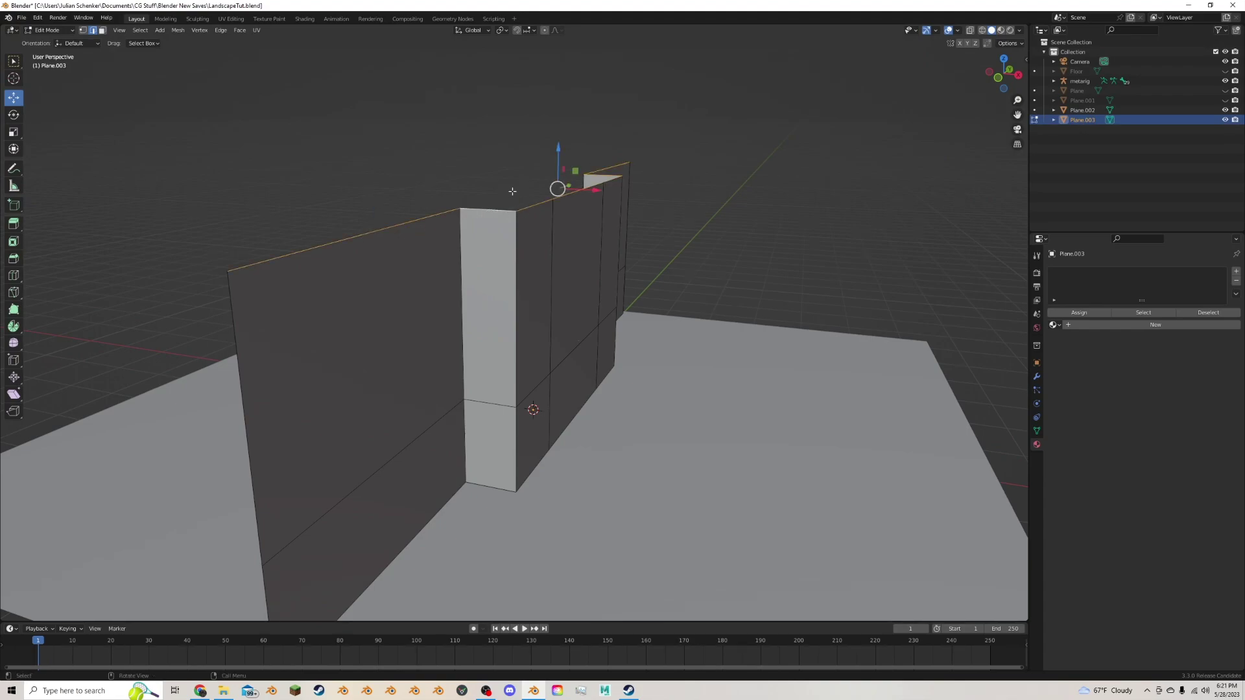
scroll(535, 188, "up", 2)
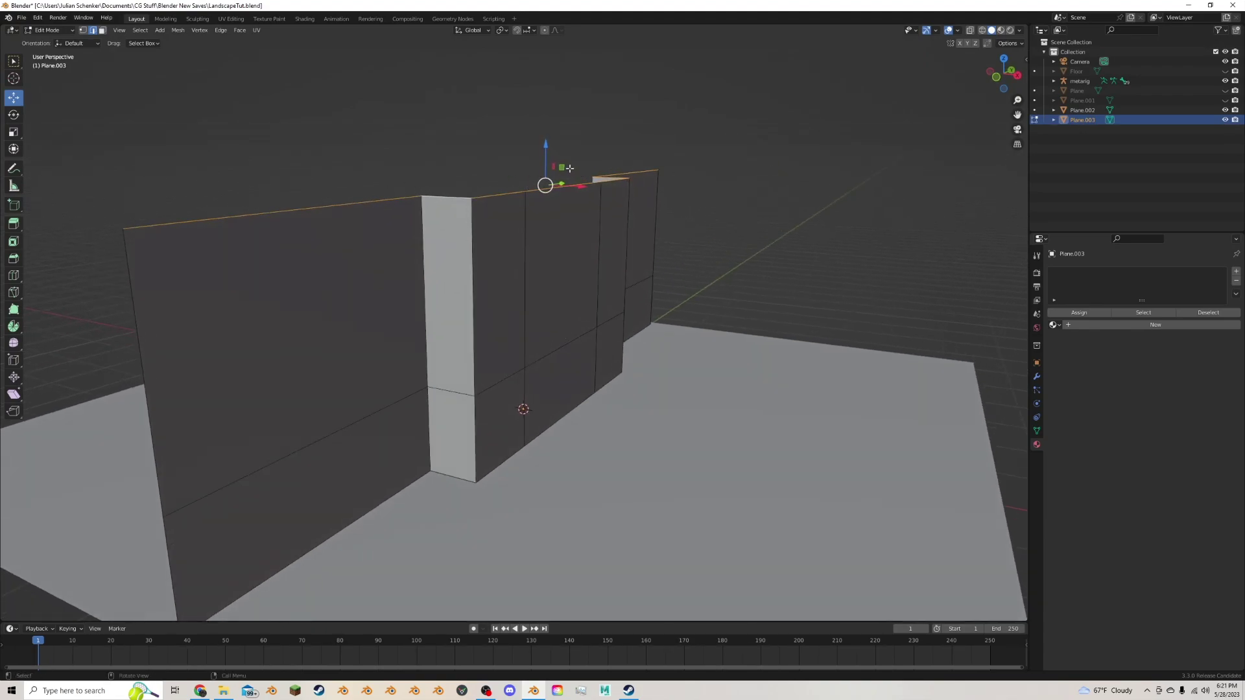
left_click_drag(547, 165, 547, 148)
Check the reference photo in Chrome, and add a horizontal loop cut near the wall's top in Blender, slid by a factor of about 0.845.
middle_click_drag(547, 148, 624, 150)
left_click(200, 689)
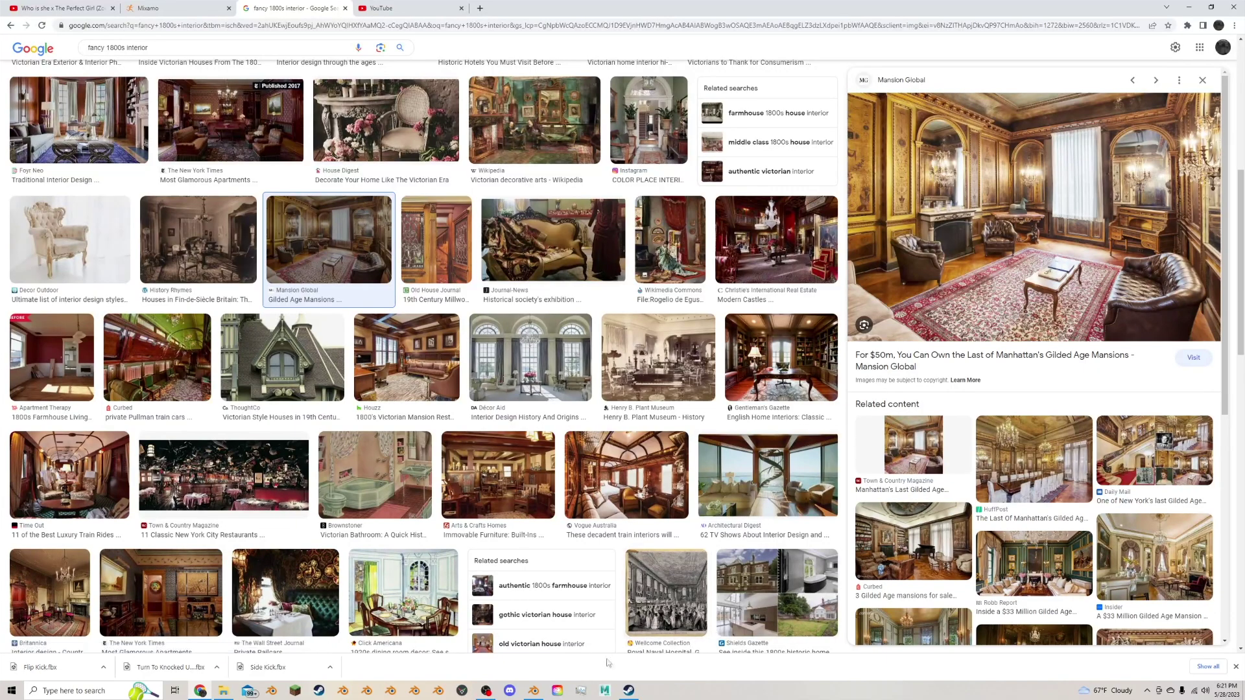
left_click(533, 690)
middle_click_drag(573, 251, 520, 235)
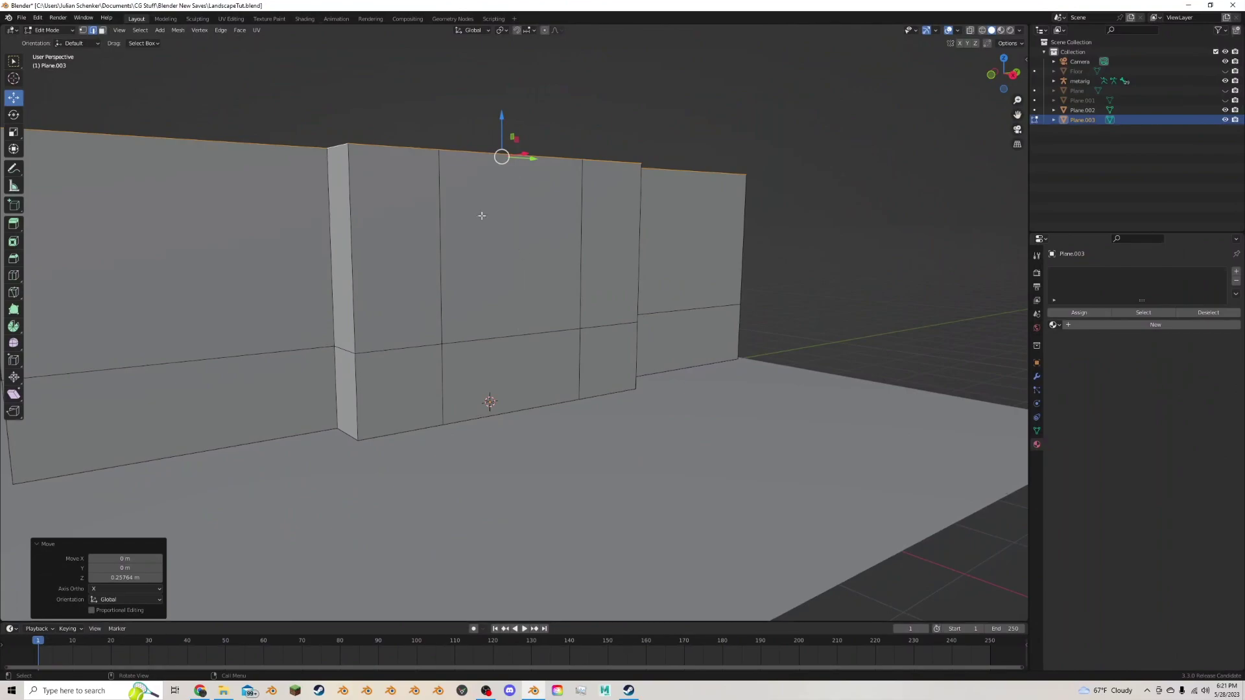
left_click(13, 274)
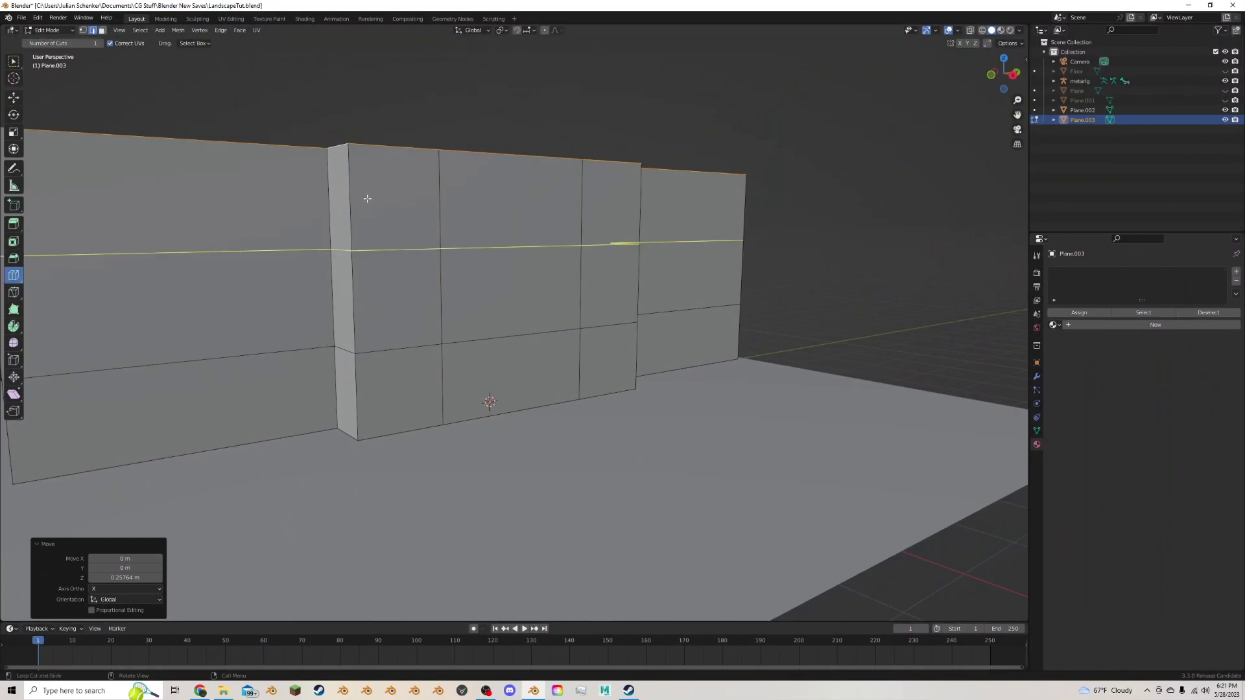
left_click_drag(357, 210, 345, 123)
Compare with the reference photo in Chrome, and add a baseboard loop cut near the floor in Blender, slid by a factor of about -0.571.
left_click(200, 690)
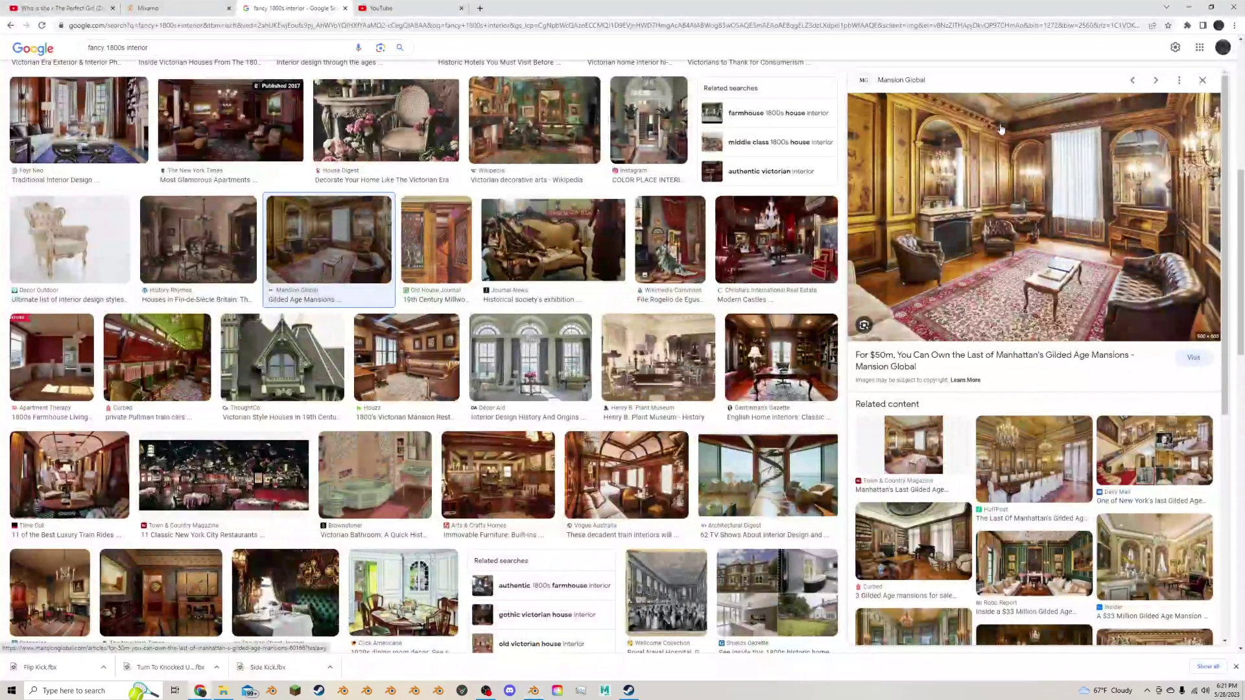
left_click(533, 690)
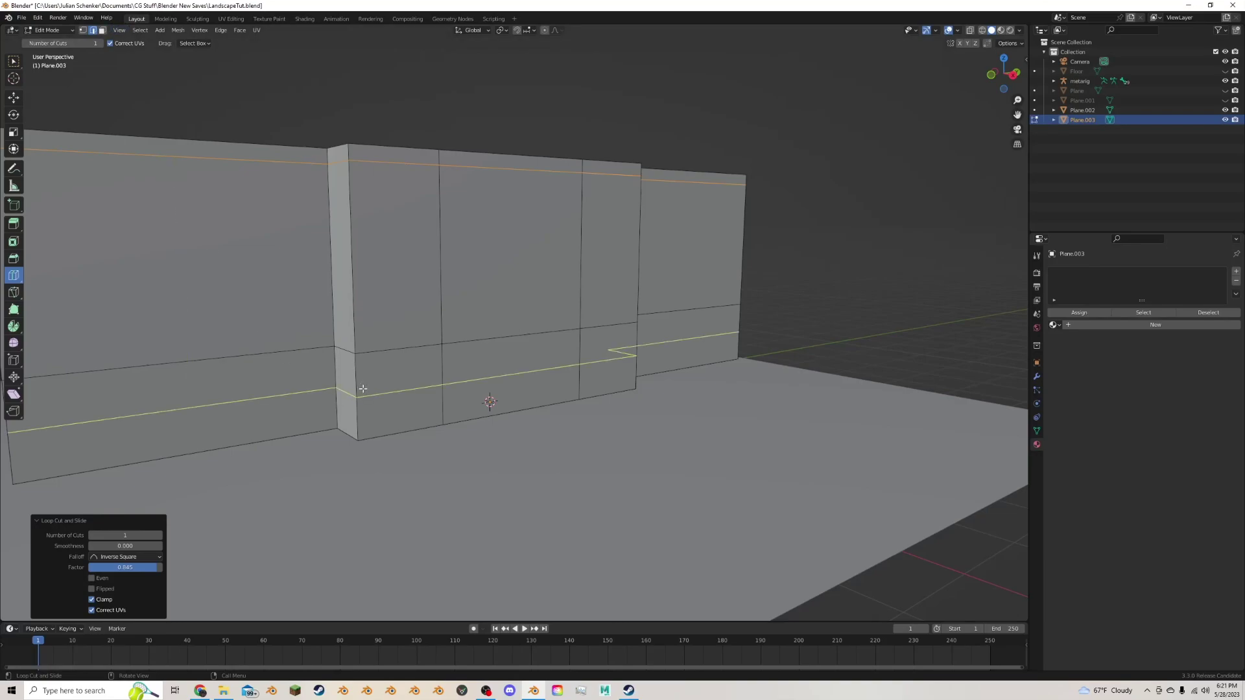
left_click_drag(360, 392, 351, 415)
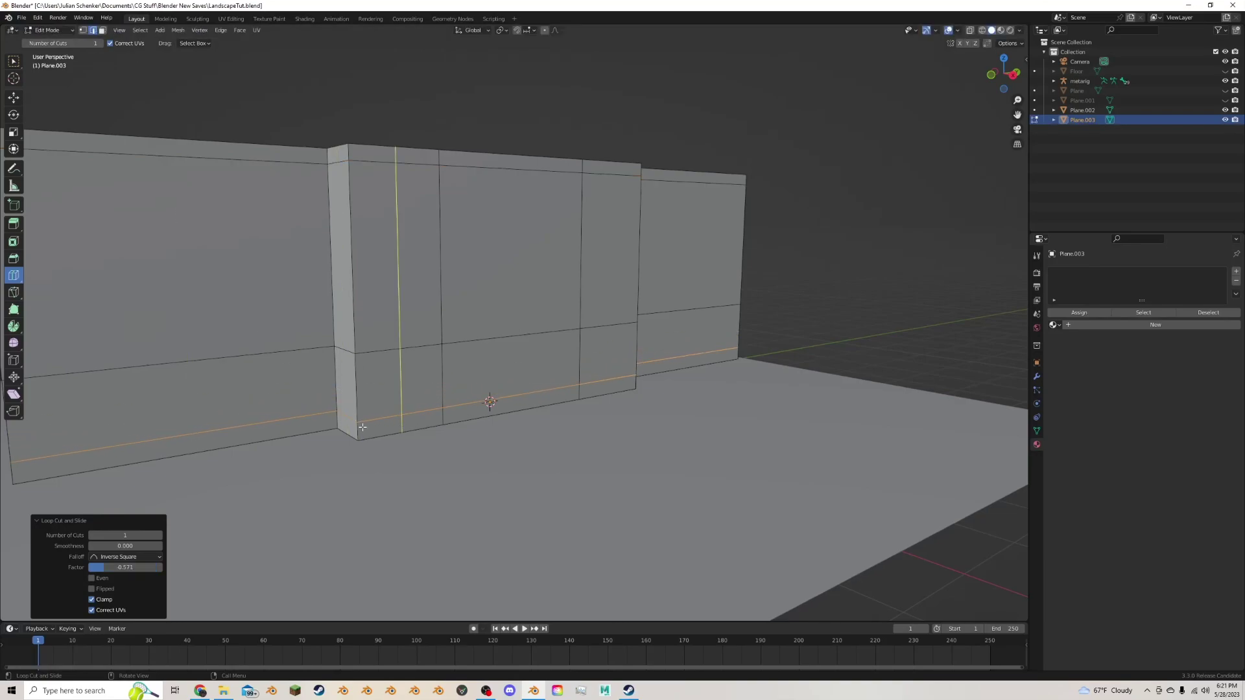
Switch to face selection and select the central lower panel of the protruding section.
left_click(13, 97)
left_click(101, 30)
left_click(480, 354)
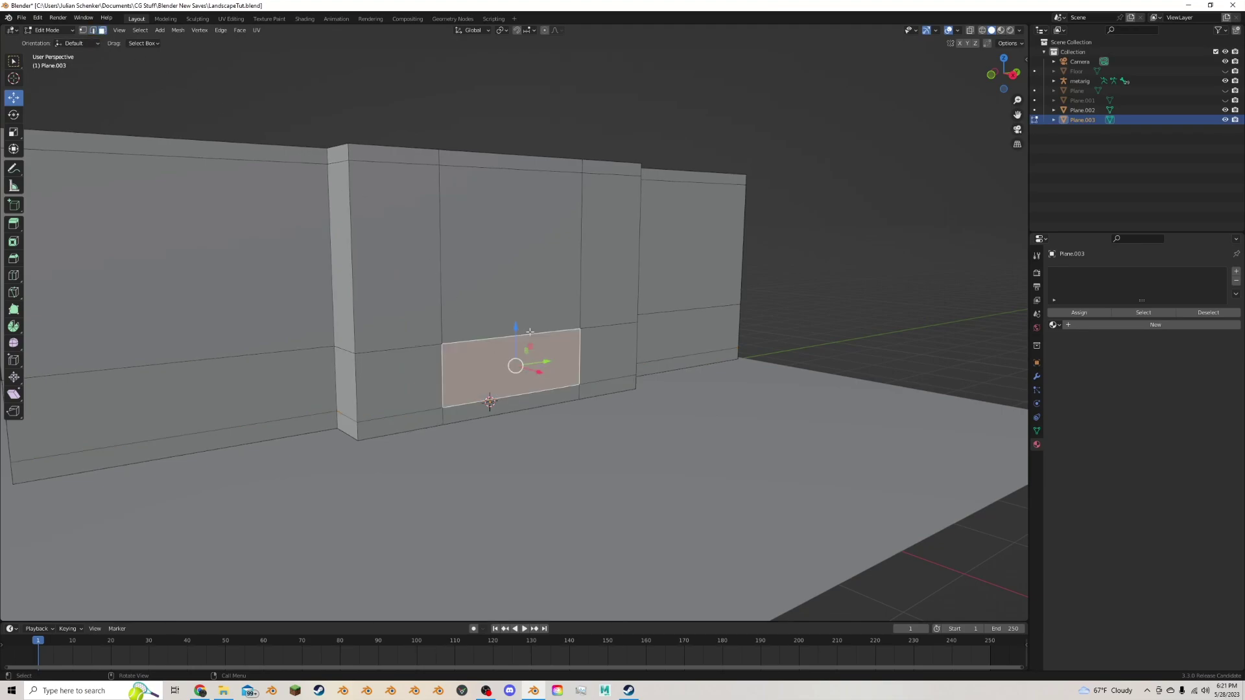
middle_click_drag(534, 330, 615, 324)
right_click(546, 350)
Move the metarig along Y and X to stand in front of the wall, and return to editing the wall mesh.
key("Tab")
left_click(566, 317)
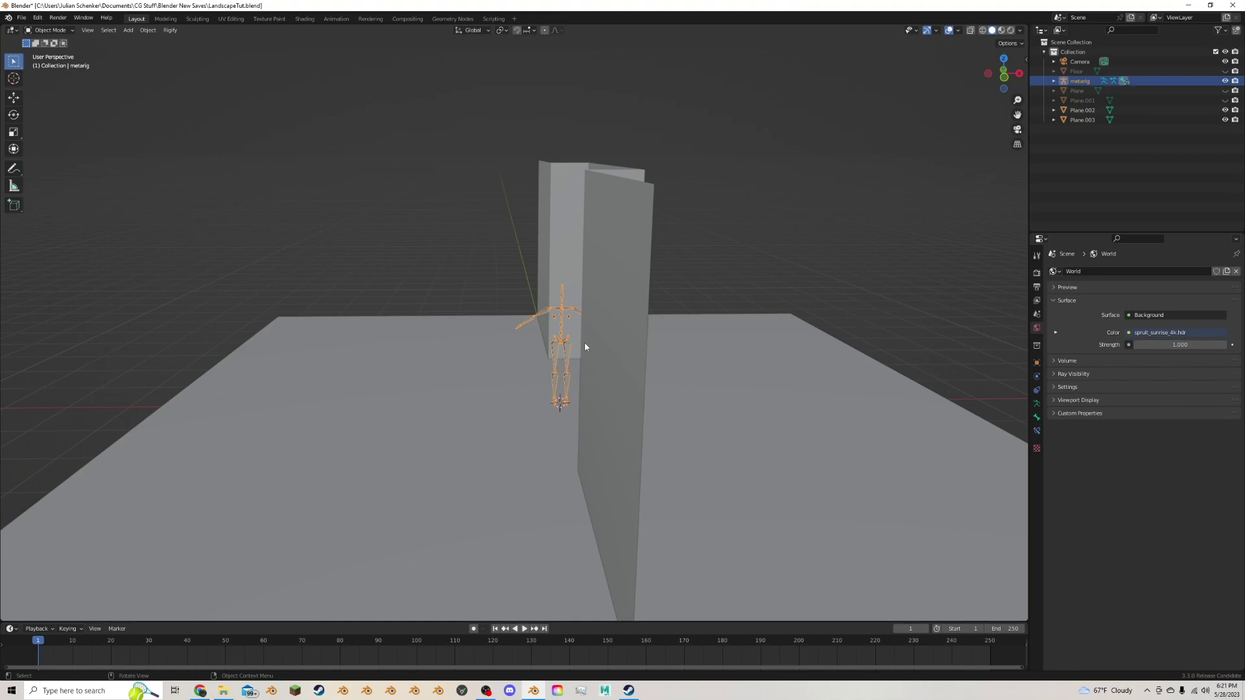
key("g")
key("y")
left_click(585, 343)
key("g")
key("x")
left_click(688, 336)
middle_click_drag(687, 336, 613, 338)
left_click(529, 334)
key("Tab")
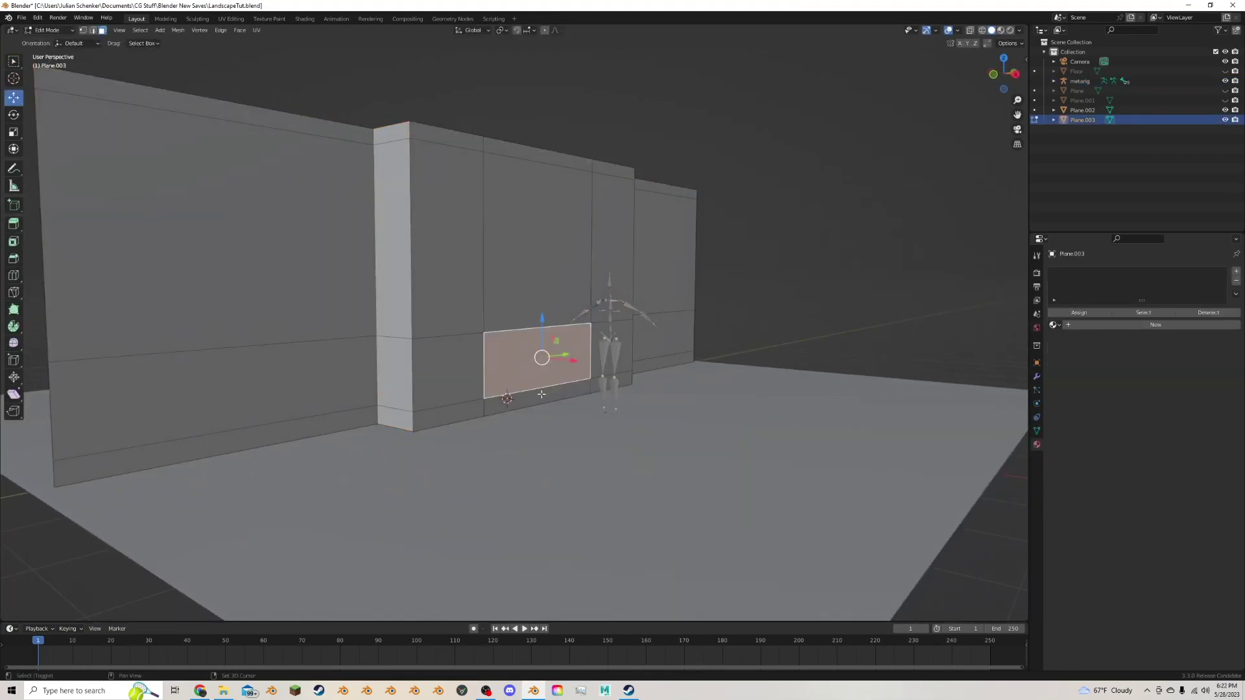
Extrude the central lower panel and the baseboard face below it along their normals by about 0.49 m.
middle_click_drag(541, 394, 549, 358)
key("alt+e")
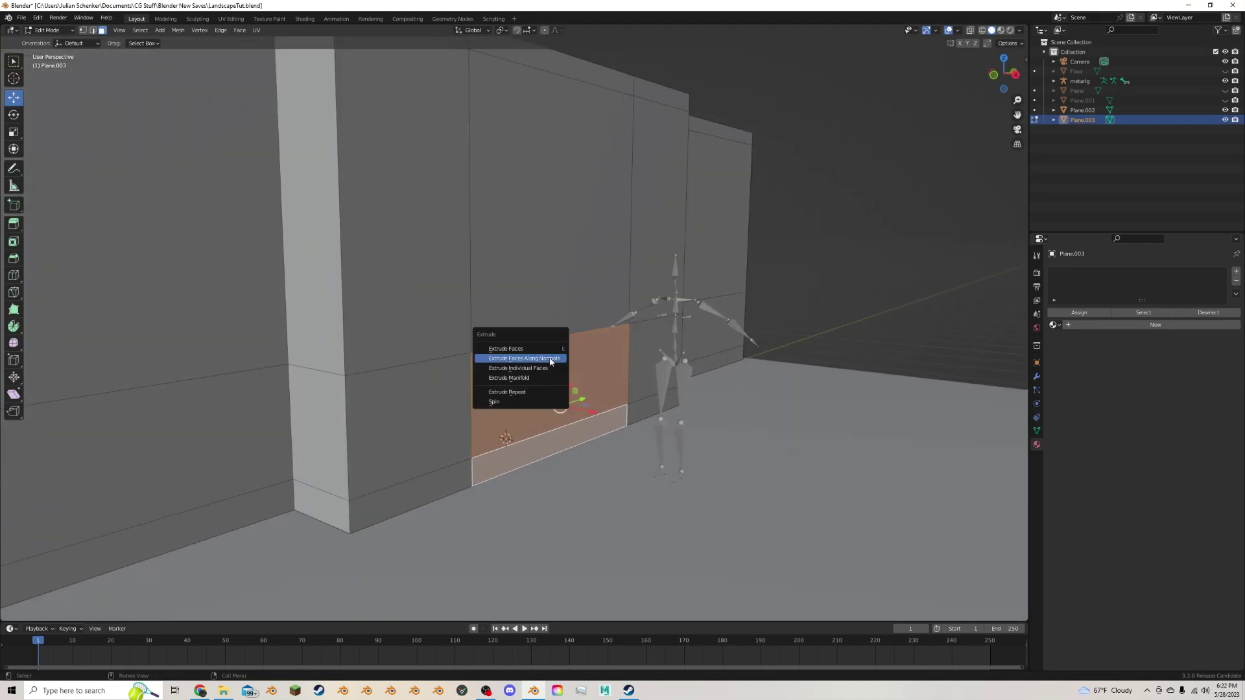
left_click(549, 358)
left_click(551, 334)
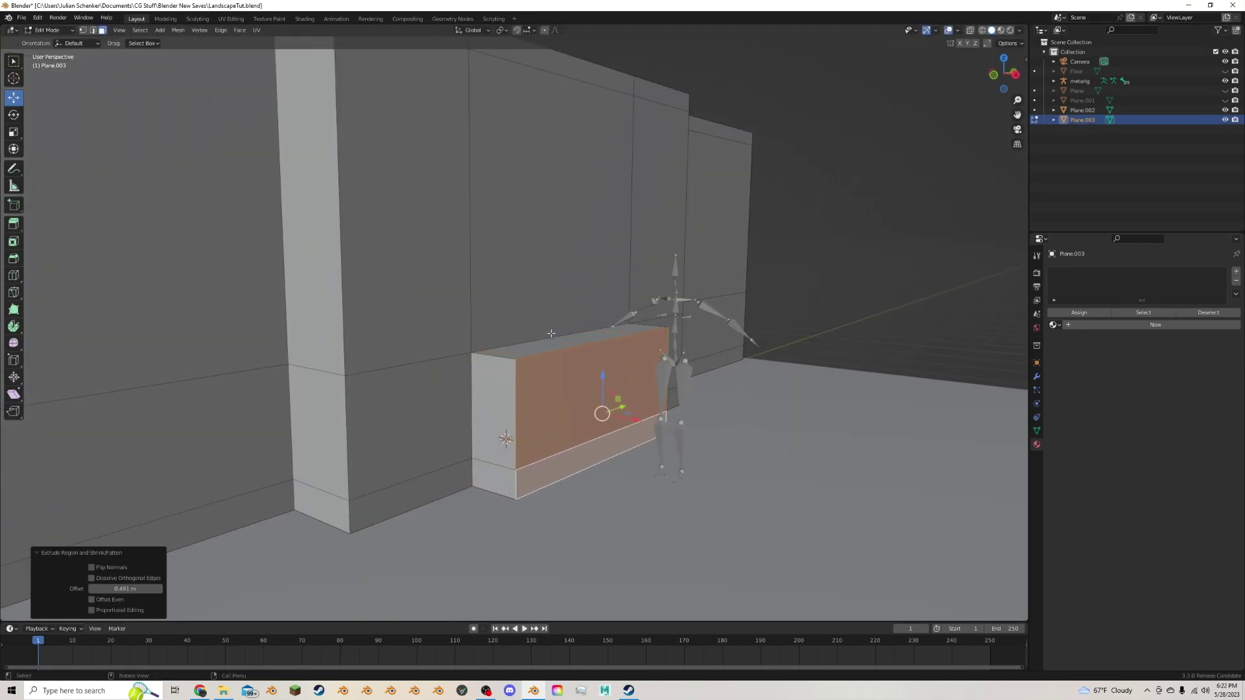
Delete the bottom face of the extruded fireplace block.
middle_click_drag(551, 333, 645, 338)
left_click(649, 414)
key("x")
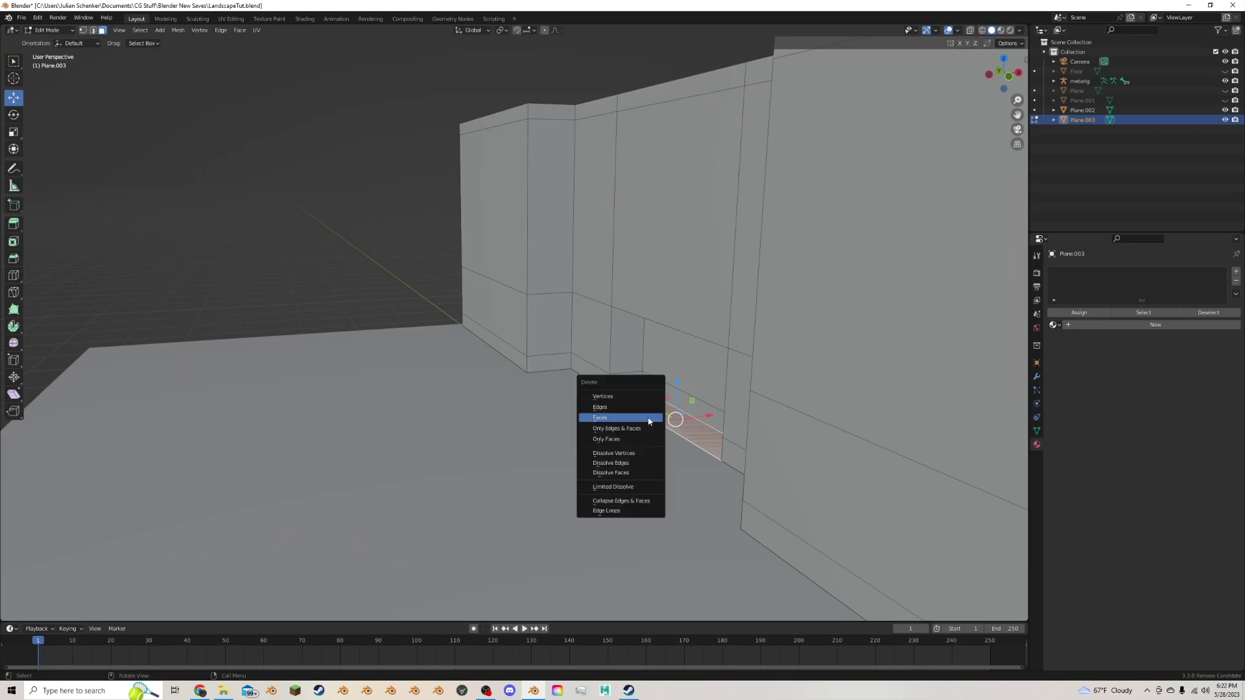
left_click(648, 419)
Add a centred vertical loop cut through the fireplace block and bevel it outward towards both side edges.
middle_click_drag(695, 389, 580, 350)
left_click(591, 378)
left_click(549, 448, "shift")
scroll(579, 351, "up", 2)
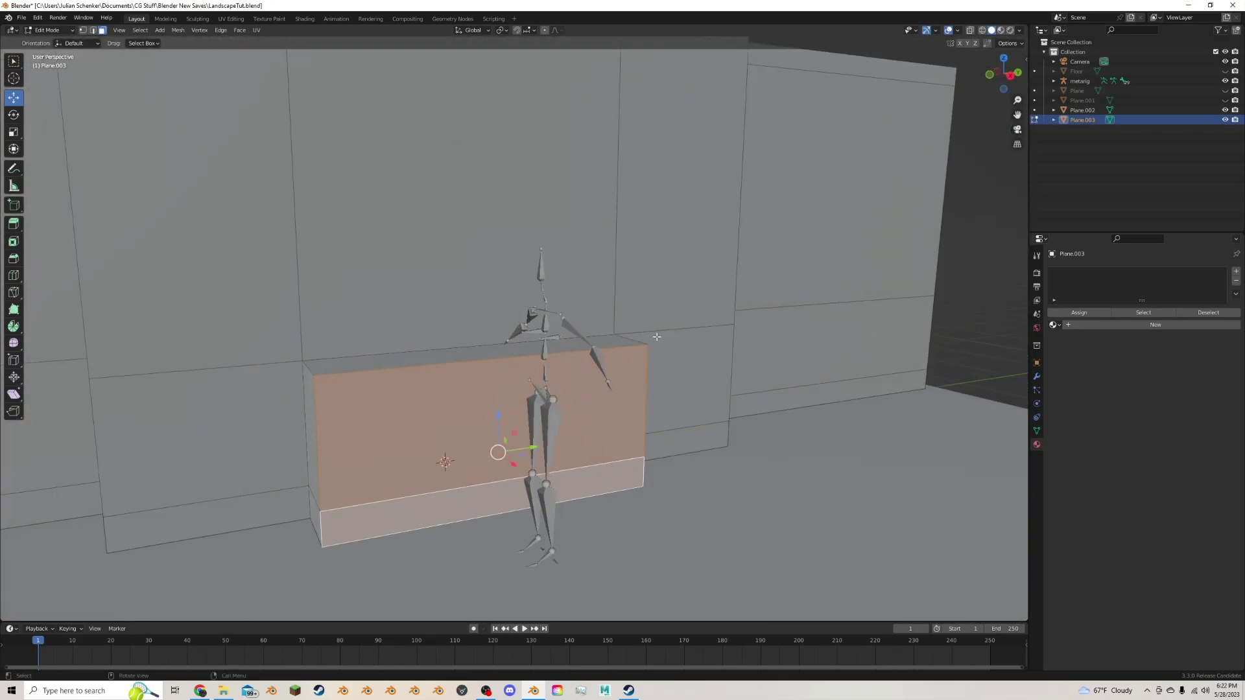
left_click(13, 275)
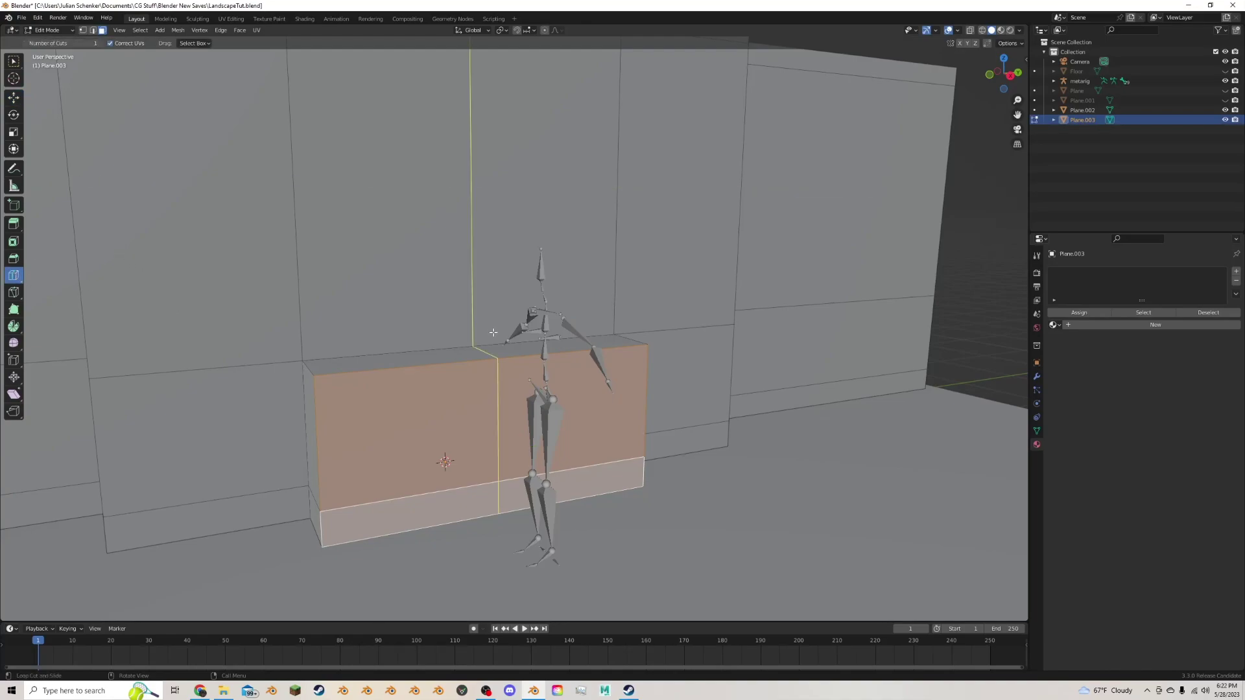
left_click(498, 428)
key("ctrl+b")
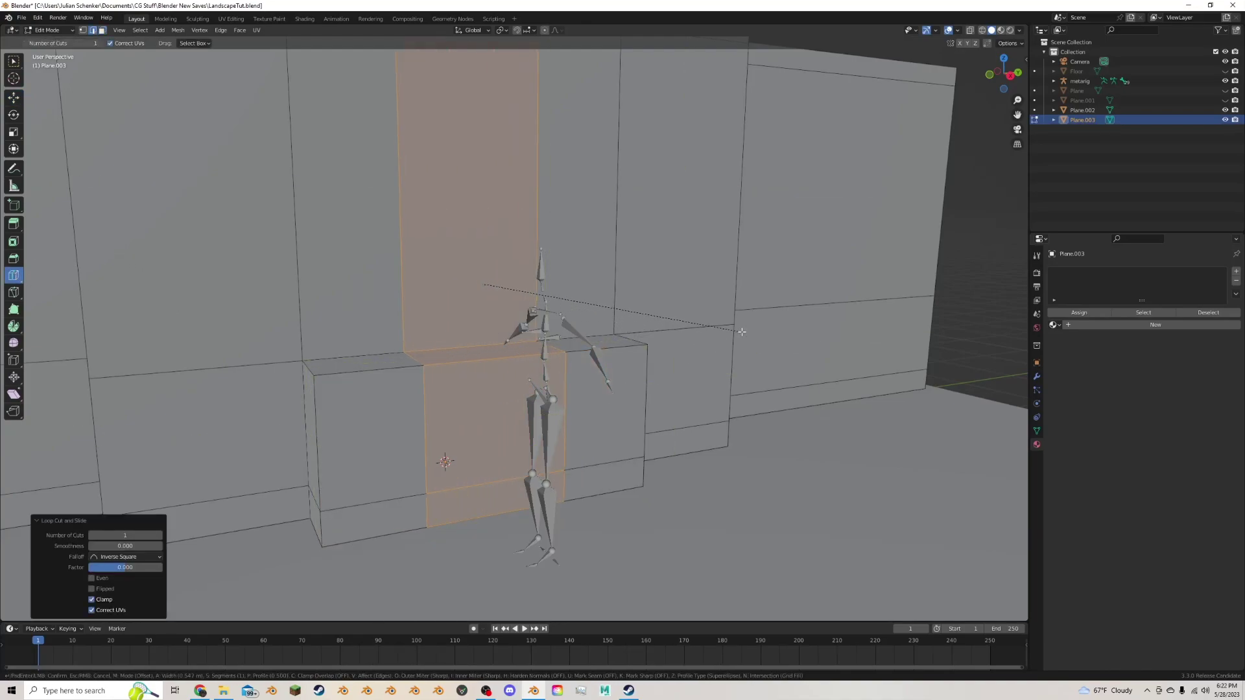
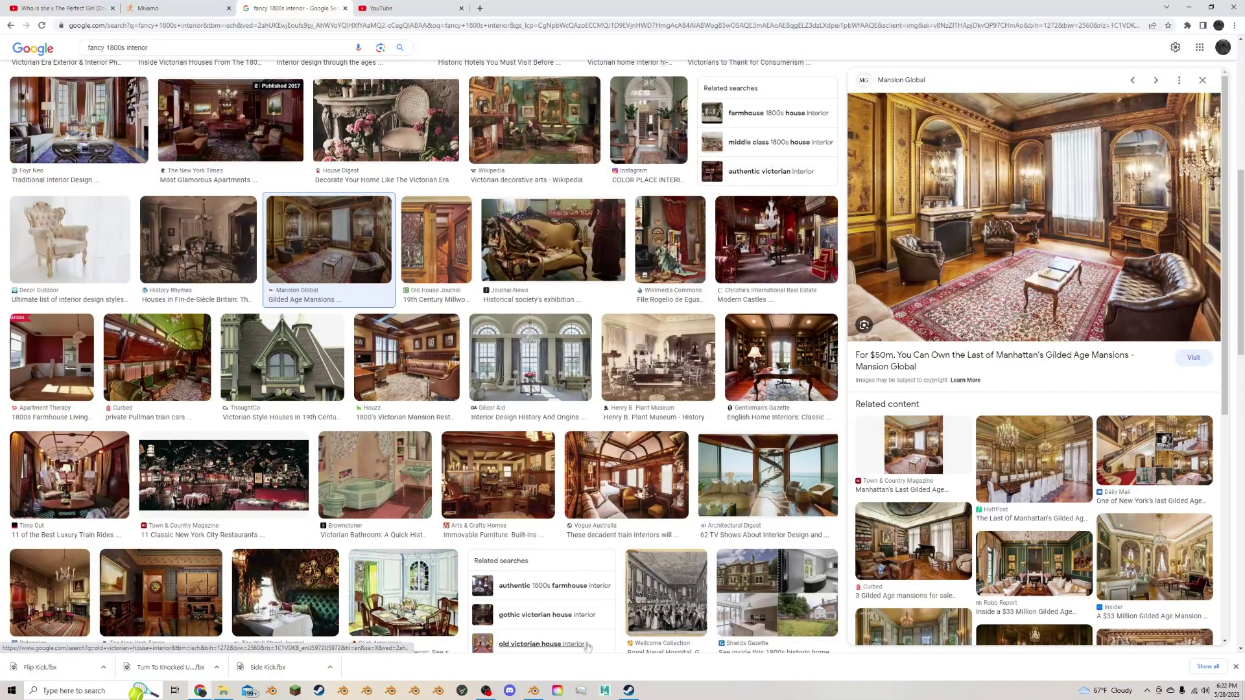
Return to Blender and scale the whole wall mesh to about 0.65 along Y.
key("alt+Tab")
middle_click_drag(519, 312, 525, 289)
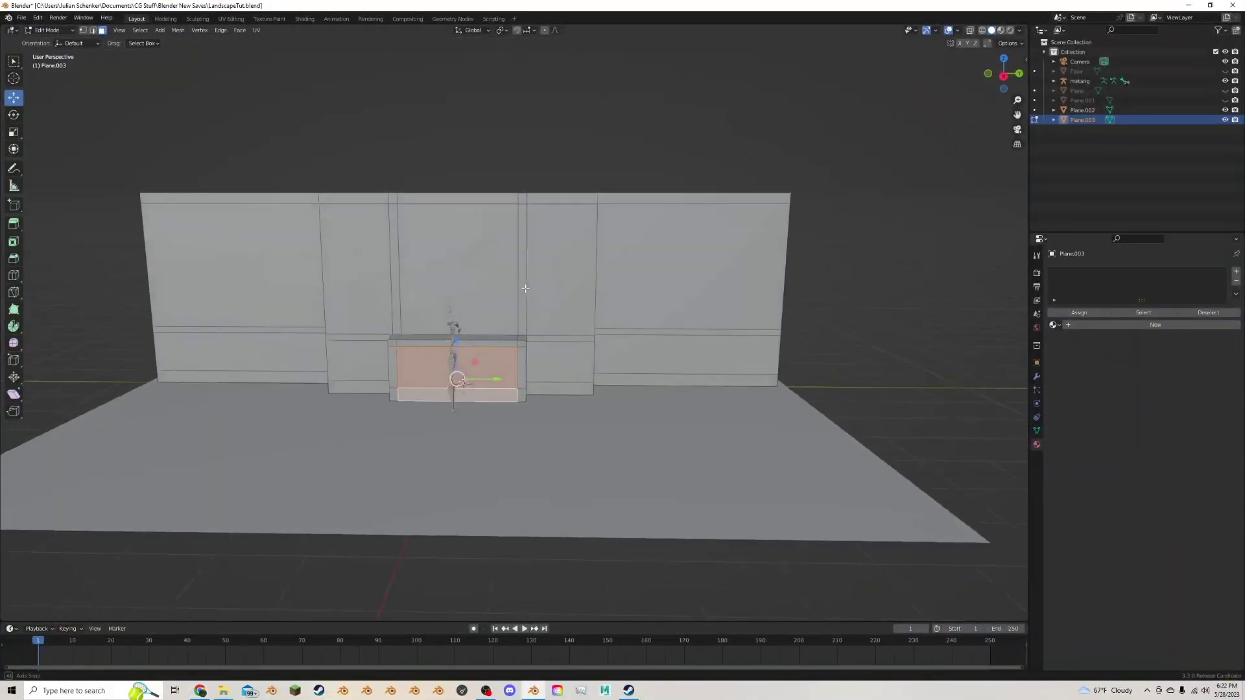
scroll(526, 290, "down", 1)
key("a")
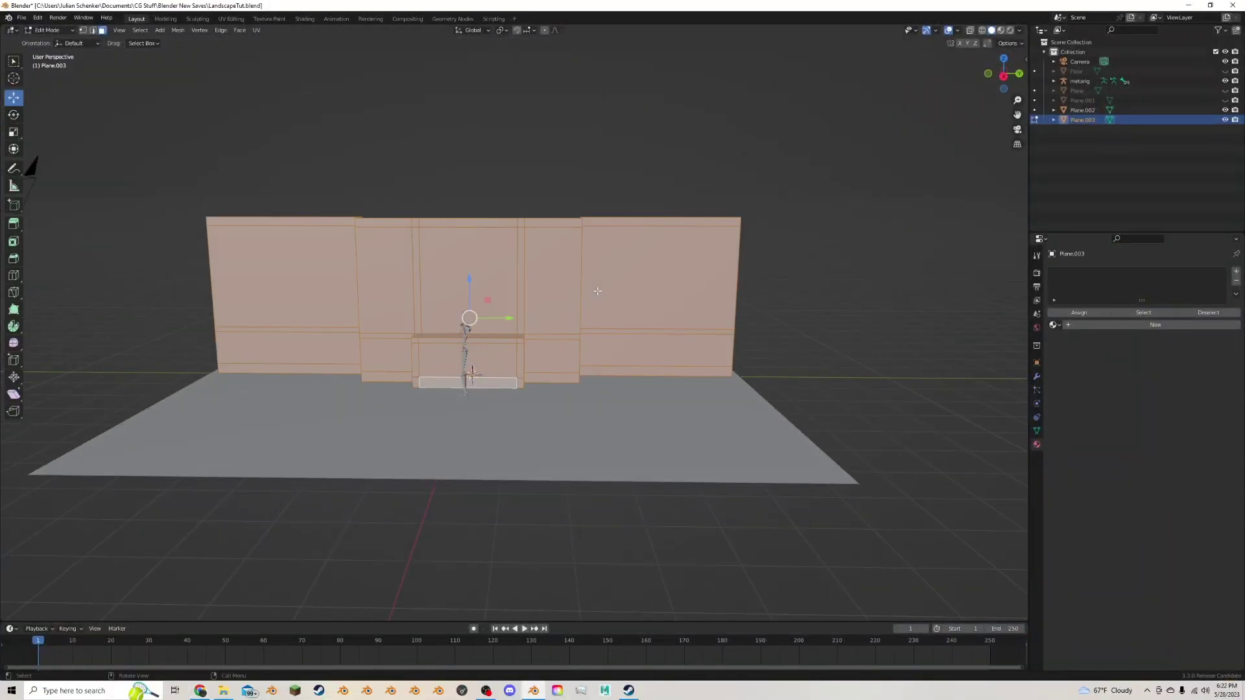
key("s")
key("y")
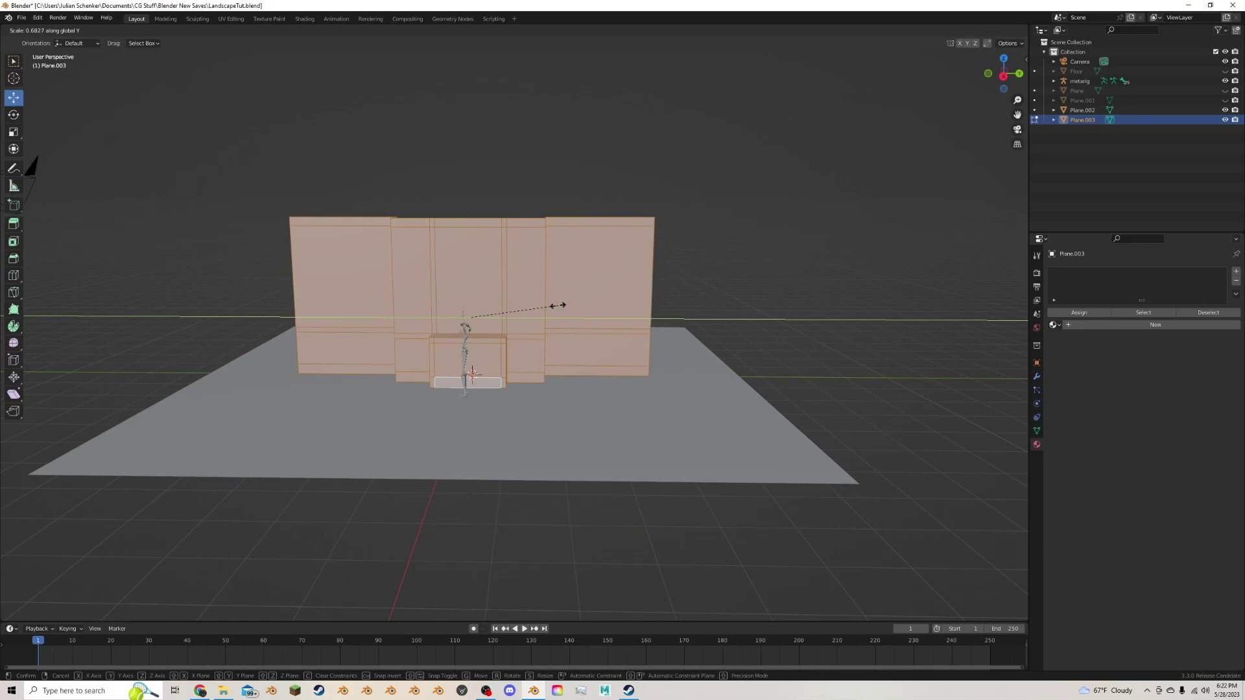
left_click(553, 303)
Scale the fireplace block's two inner front faces to about 0.92 along Y.
middle_click_drag(553, 304, 532, 312)
scroll(531, 312, "up", 4)
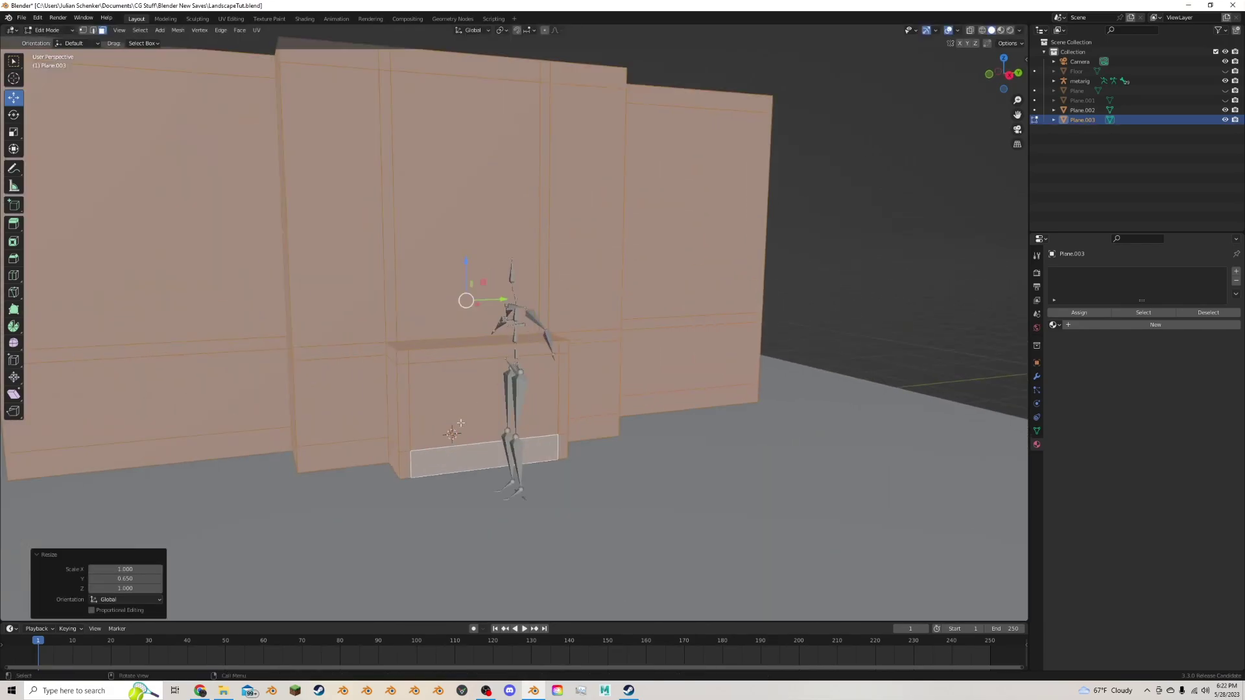
left_click(459, 425)
middle_click_drag(459, 424, 462, 412)
left_click(462, 418, "shift")
scroll(538, 379, "up", 1)
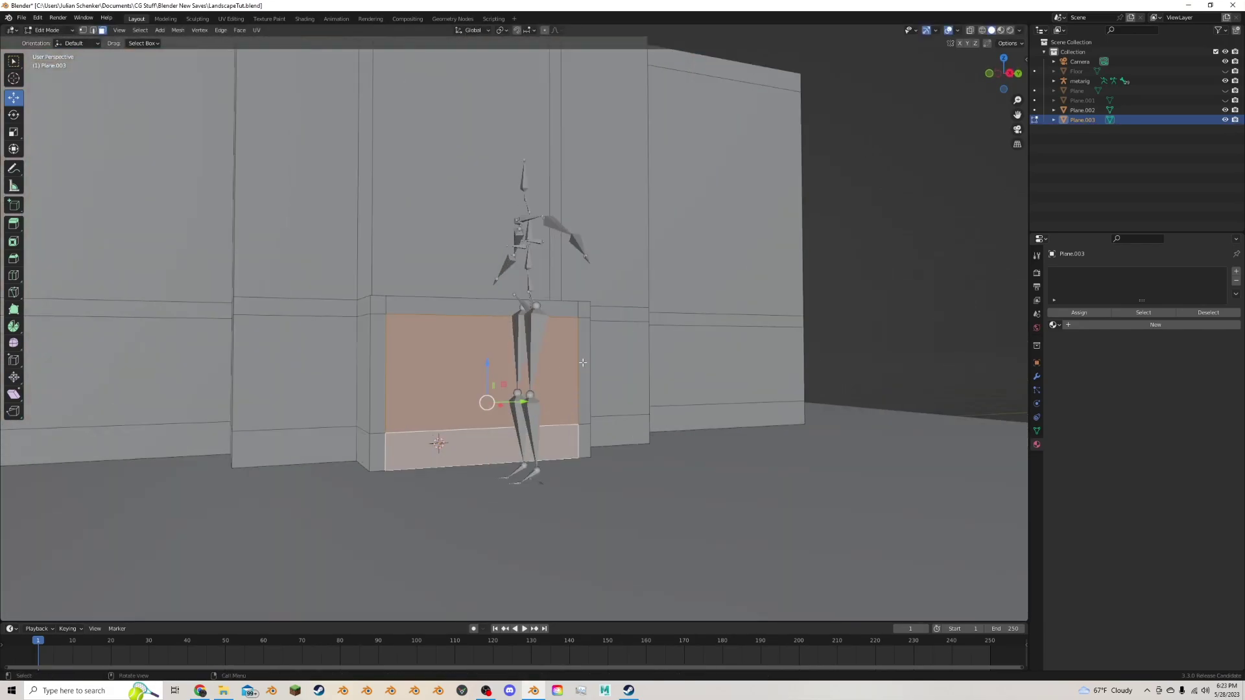
key("s")
key("y")
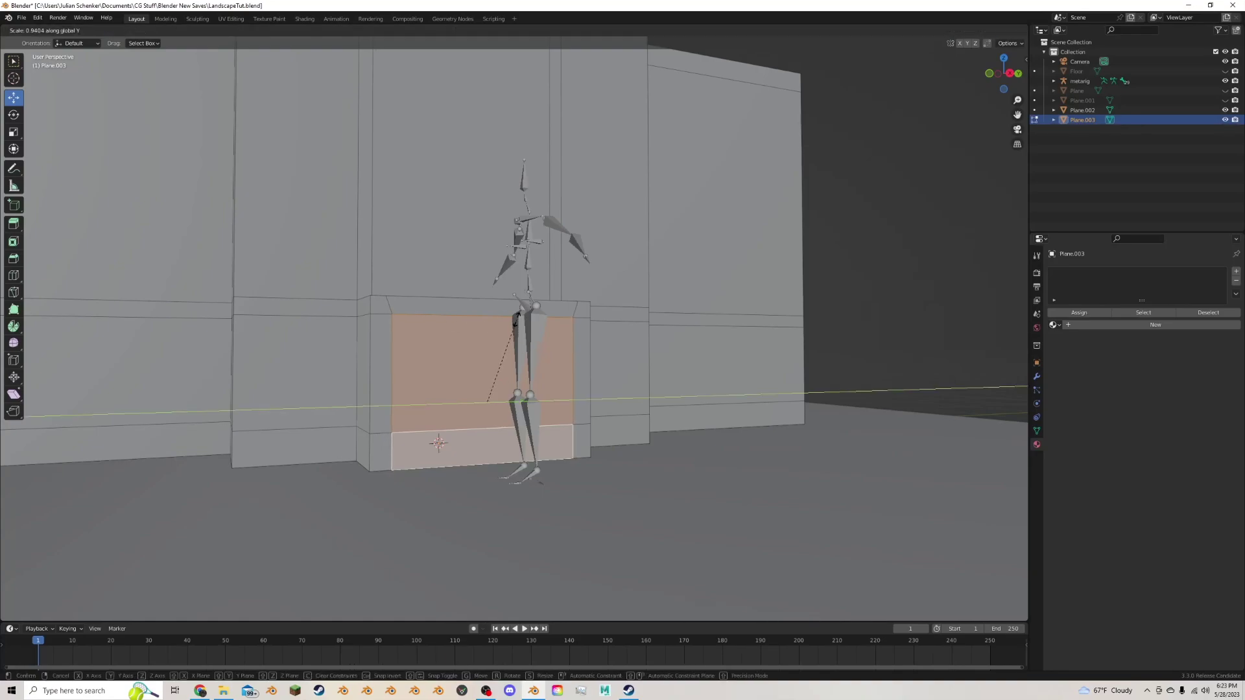
left_click(517, 316)
Select all front faces of the fireplace block and move them slightly back towards the wall along X.
middle_click_drag(516, 315, 530, 332)
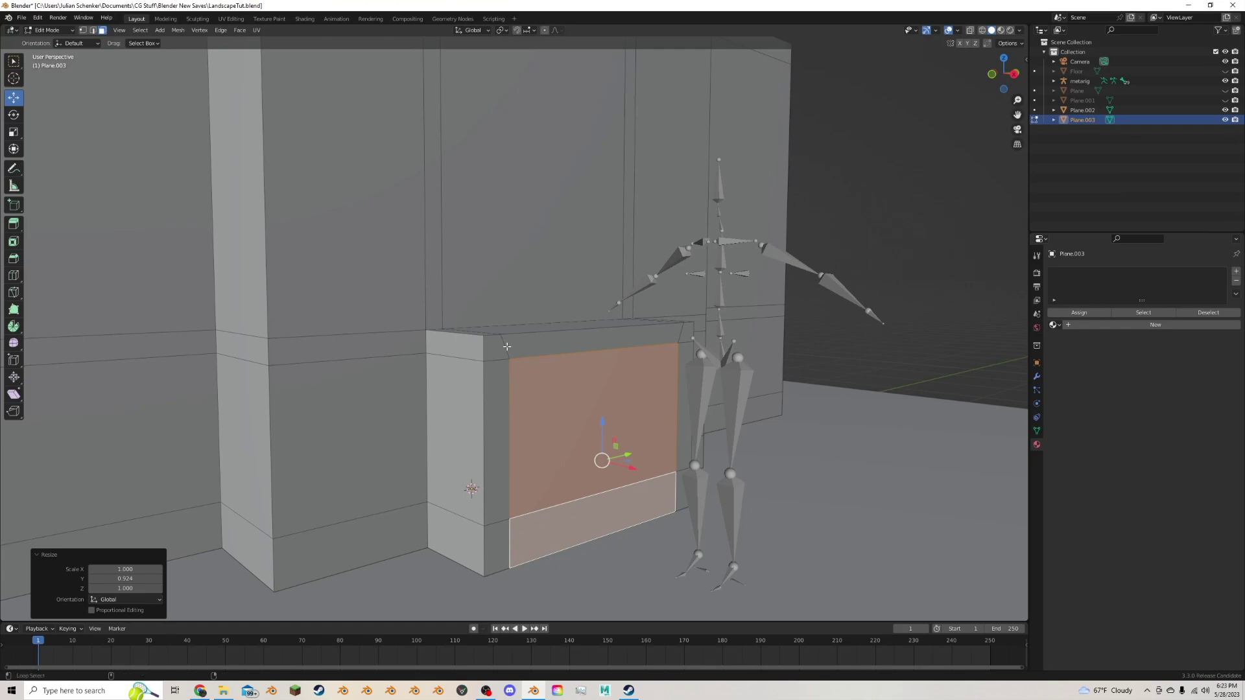
left_click(506, 347, "alt")
key("ctrl+z")
left_click(504, 549, "shift")
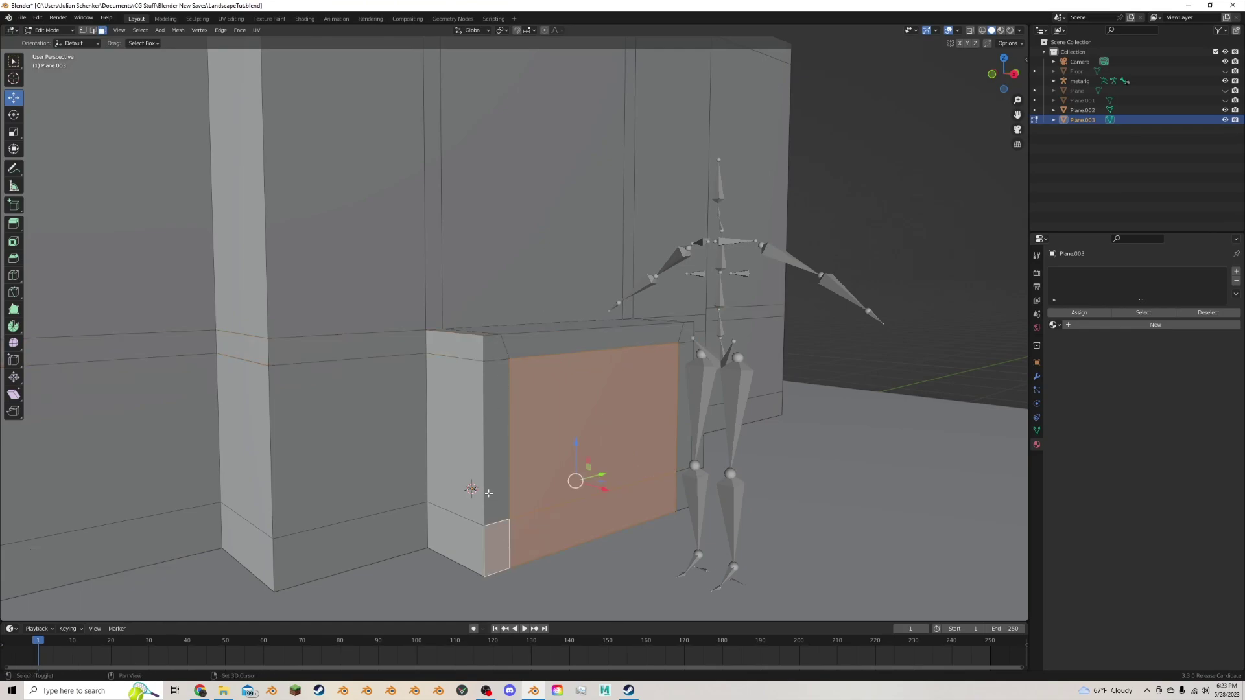
left_click(494, 402, "shift")
left_click(493, 349, "shift")
left_click(638, 338, "shift")
left_click(676, 333, "shift")
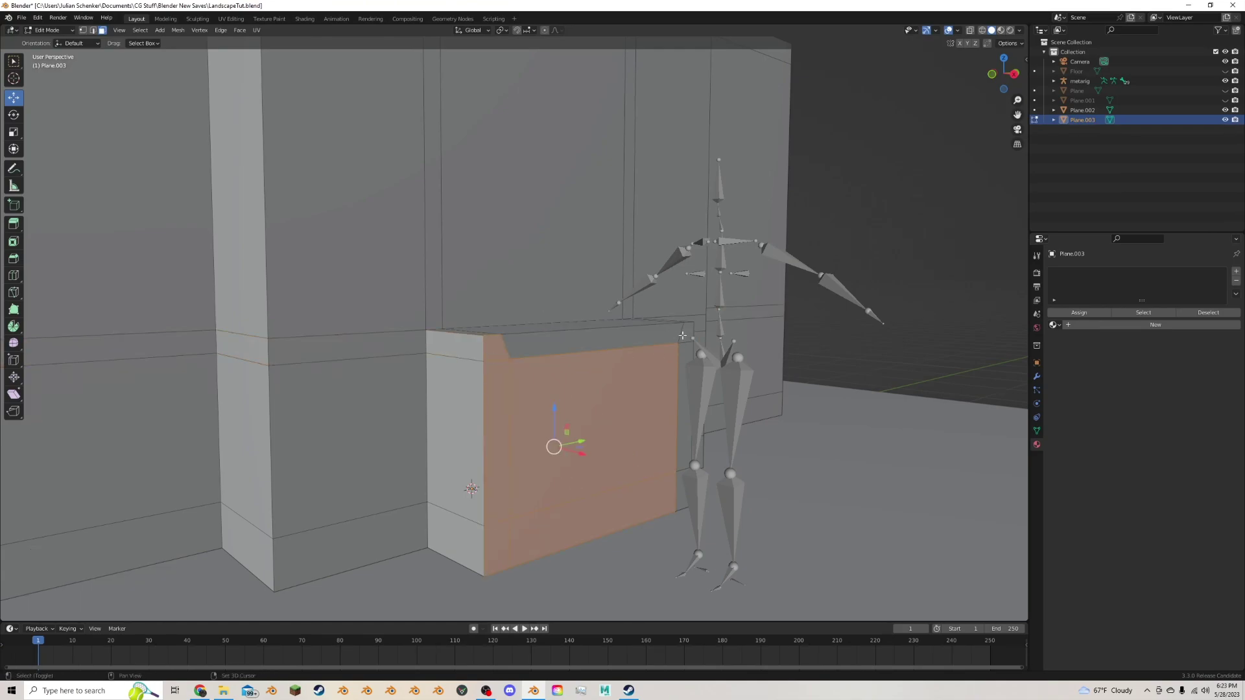
left_click(684, 335, "shift")
left_click(673, 334, "shift")
left_click(688, 367, "shift")
left_click(686, 487, "shift")
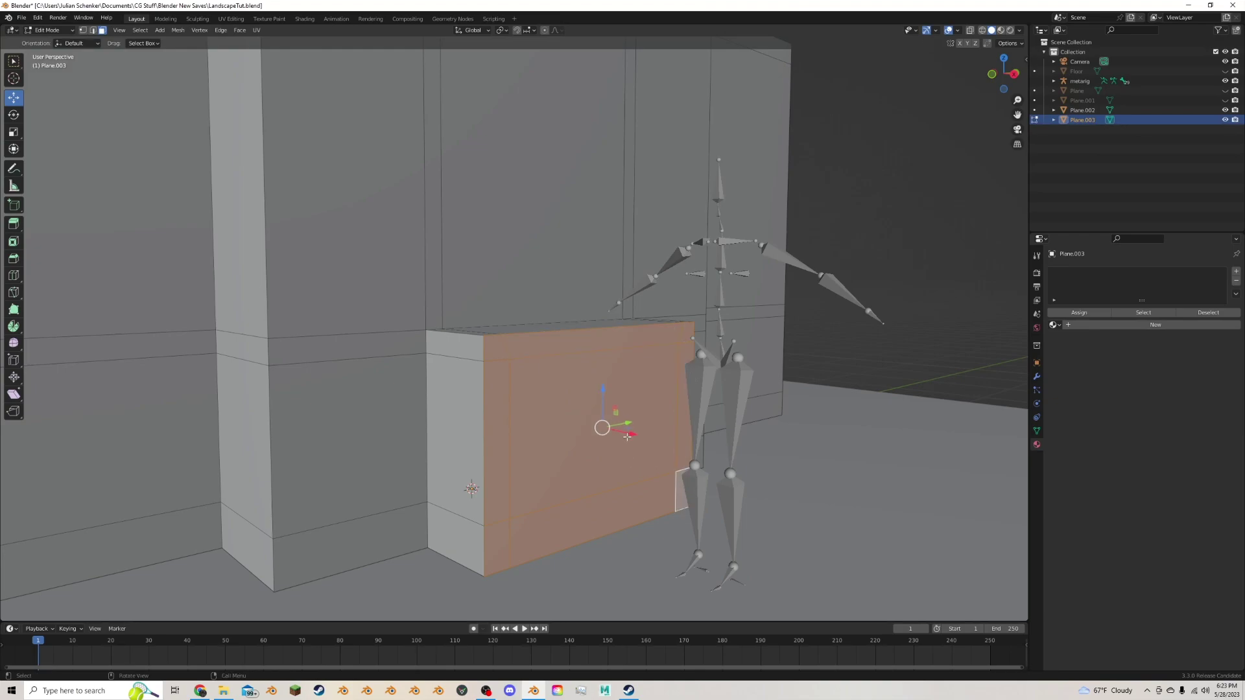
left_click_drag(627, 436, 614, 434)
Extrude the top strip of faces on the fireplace front outward by about 0.14 m as a mantel.
left_click(477, 349)
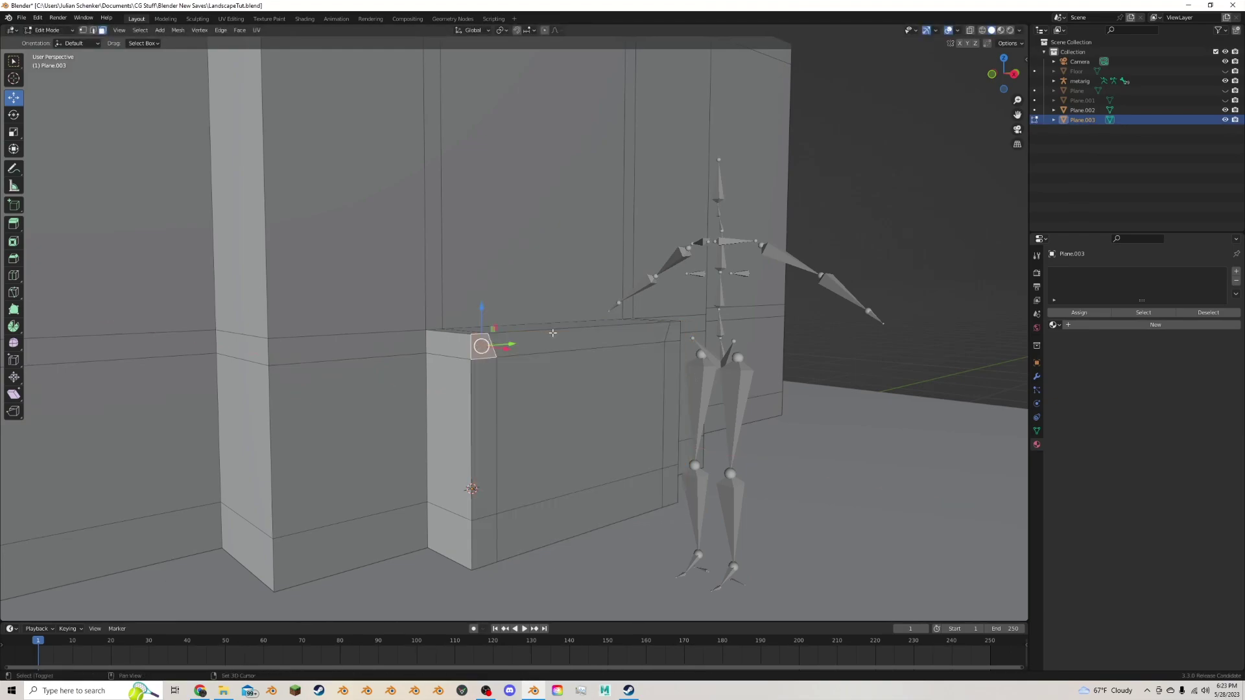
left_click(552, 333, "shift")
key("alt+s")
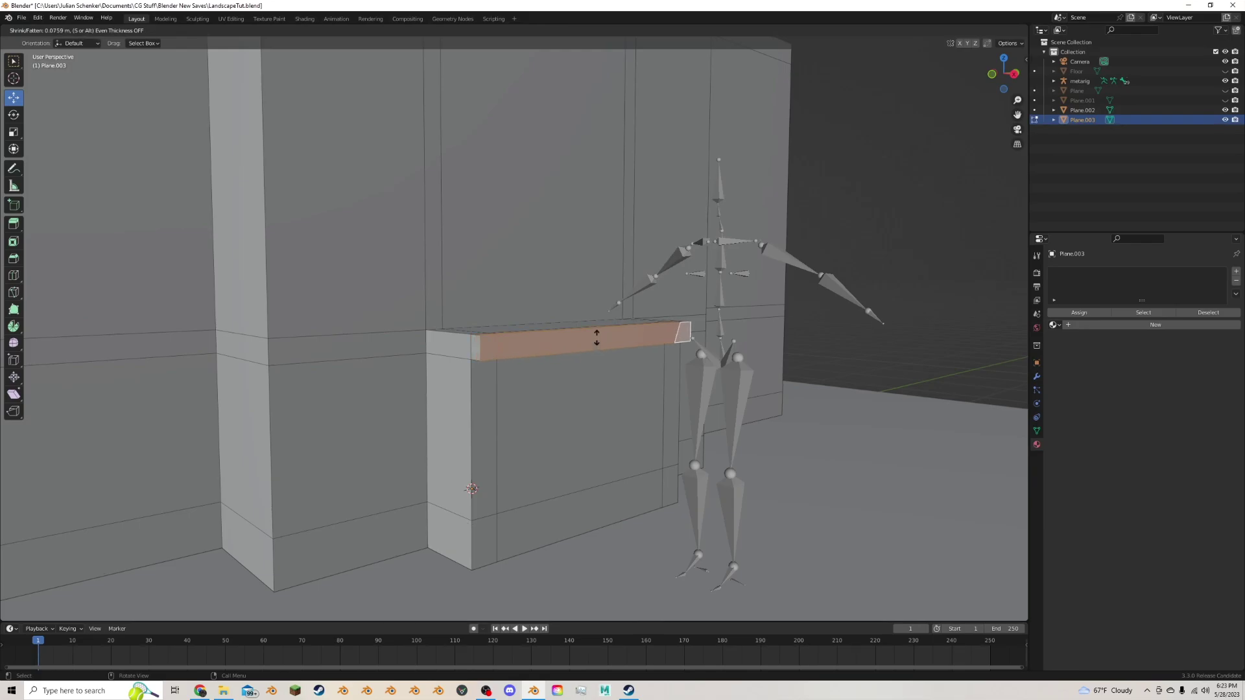
left_click(592, 333)
Extrude the two inner front faces below the mantel inward to form the fireplace opening.
middle_click_drag(591, 333, 548, 374)
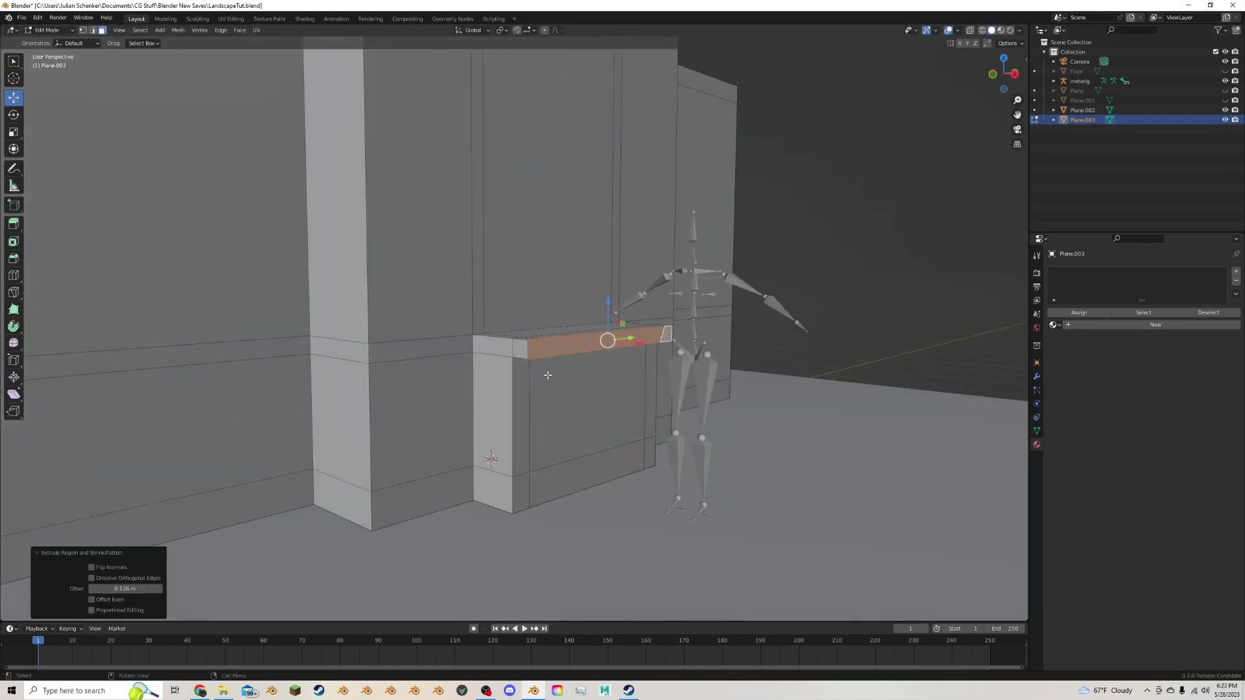
scroll(539, 405, "up", 2)
middle_click_drag(537, 468, 534, 455)
left_click(562, 448)
left_click(569, 480, "shift")
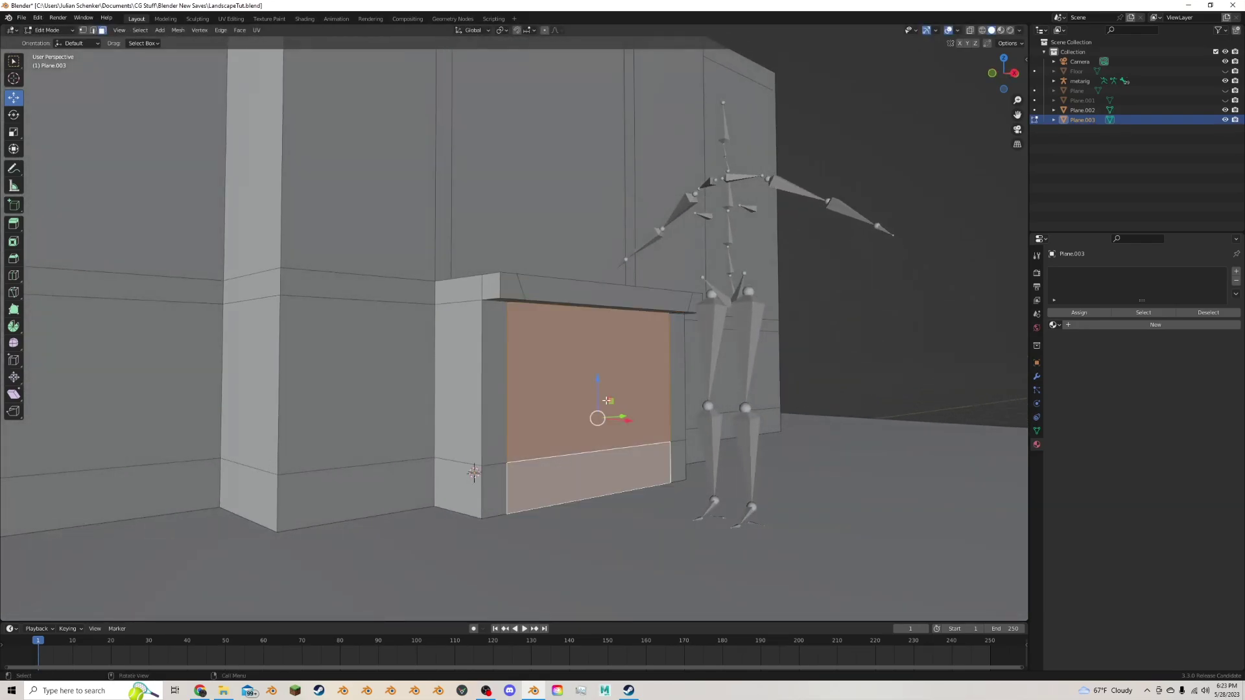
key("alt+s")
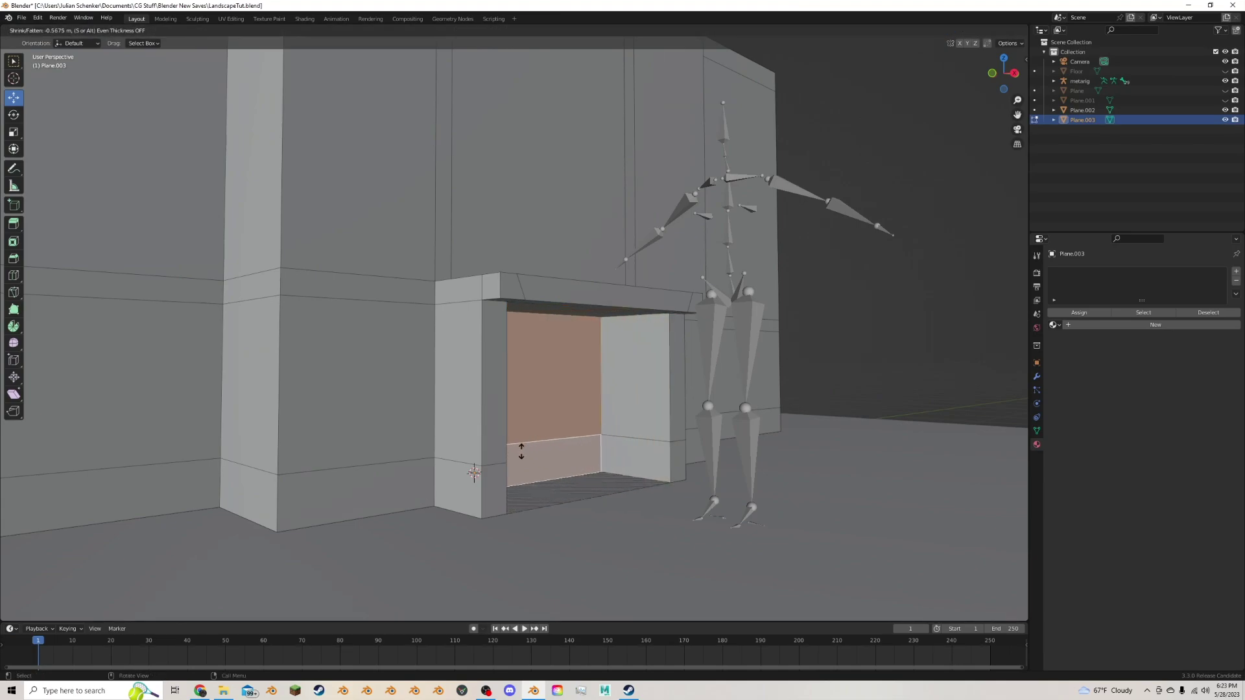
left_click(493, 458)
Delete the floor face inside the fireplace opening.
left_click(565, 485)
key("x")
left_click(568, 483)
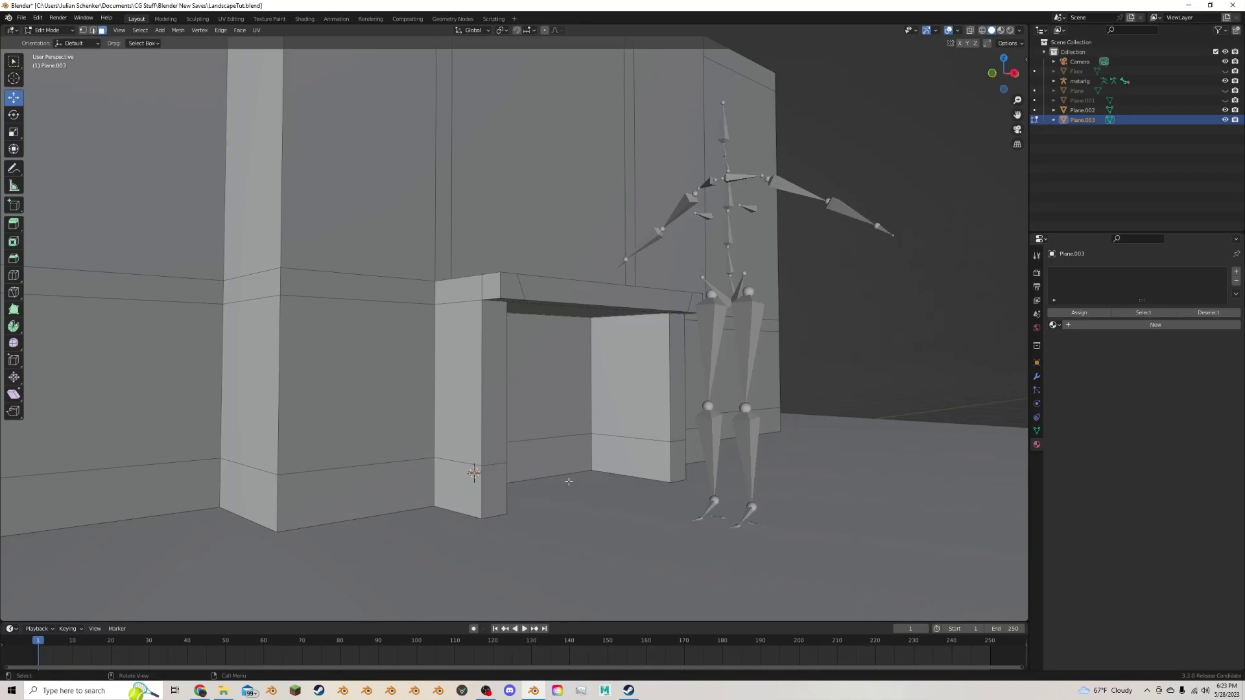
Bridge the two short vertical edges at the base of the fireplace opening's front to close off its lower part.
scroll(575, 453, "down", 3)
middle_click_drag(575, 453, 870, 182)
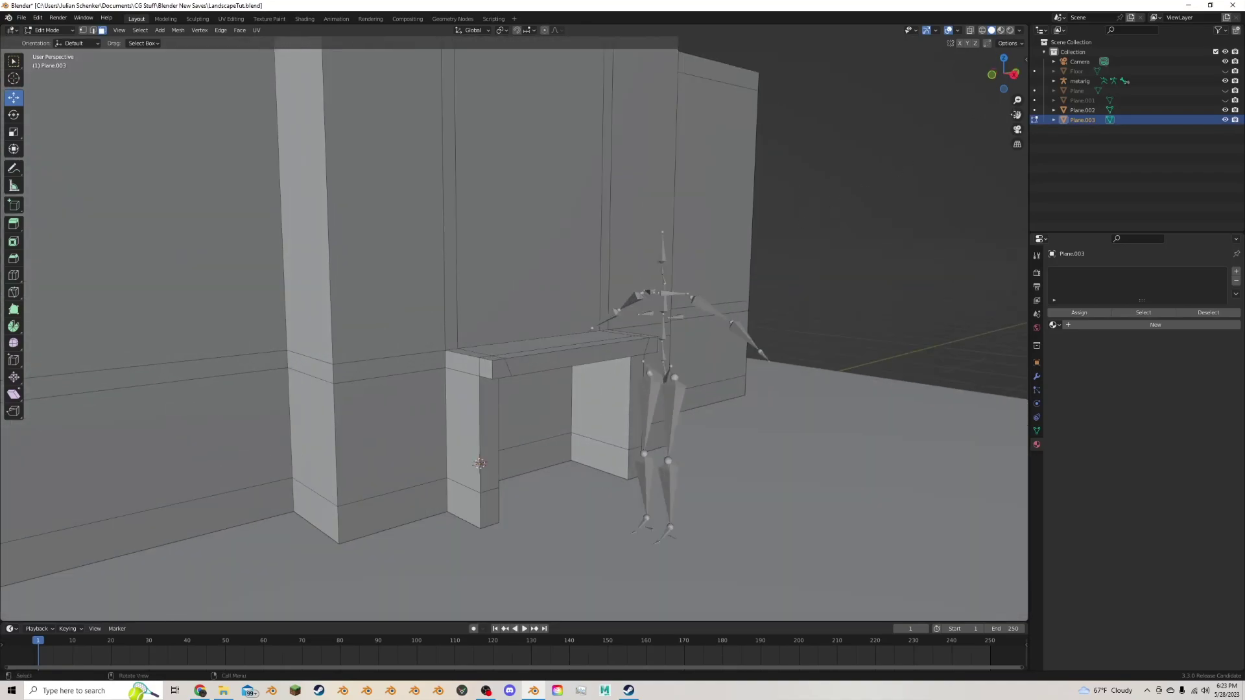
middle_click_drag(664, 389, 676, 311, "shift")
scroll(676, 311, "up", 2)
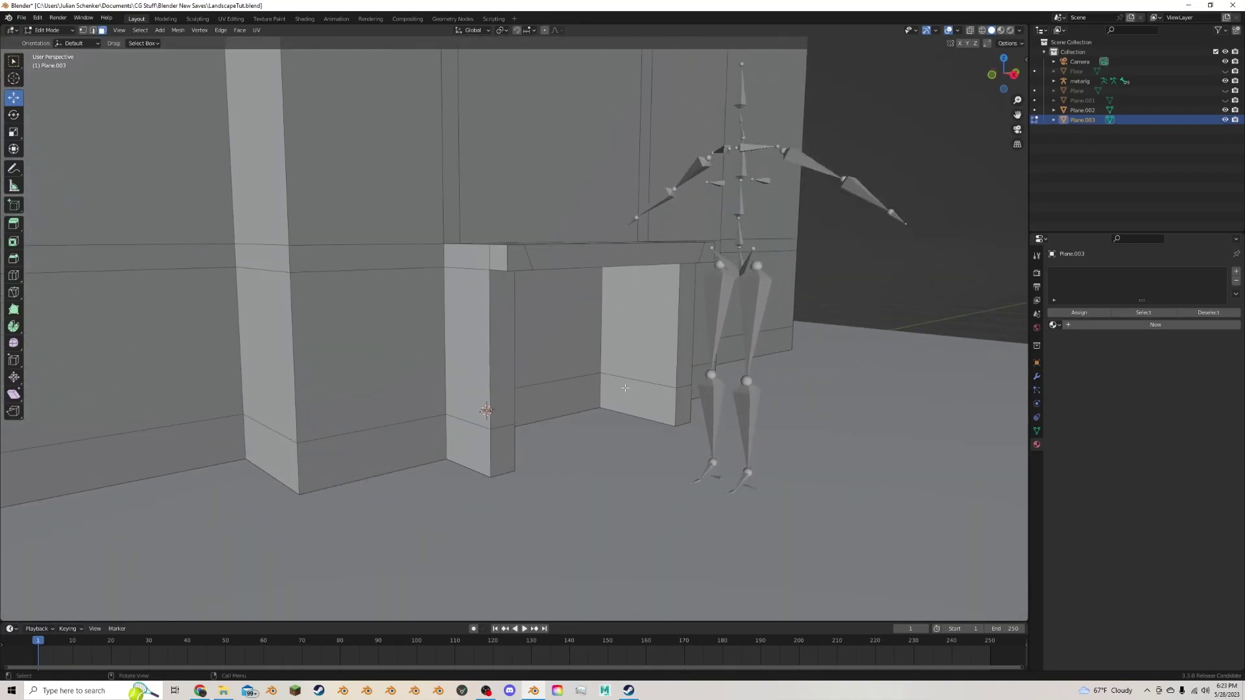
middle_click_drag(572, 403, 434, 260)
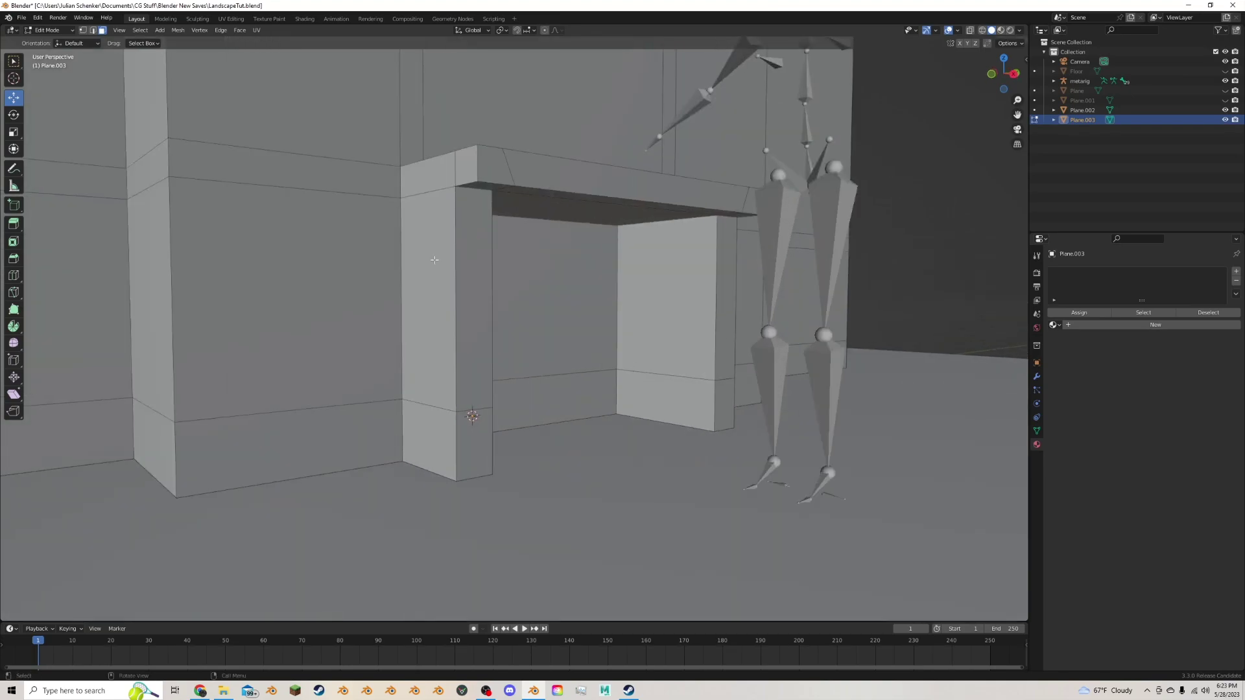
left_click(94, 30)
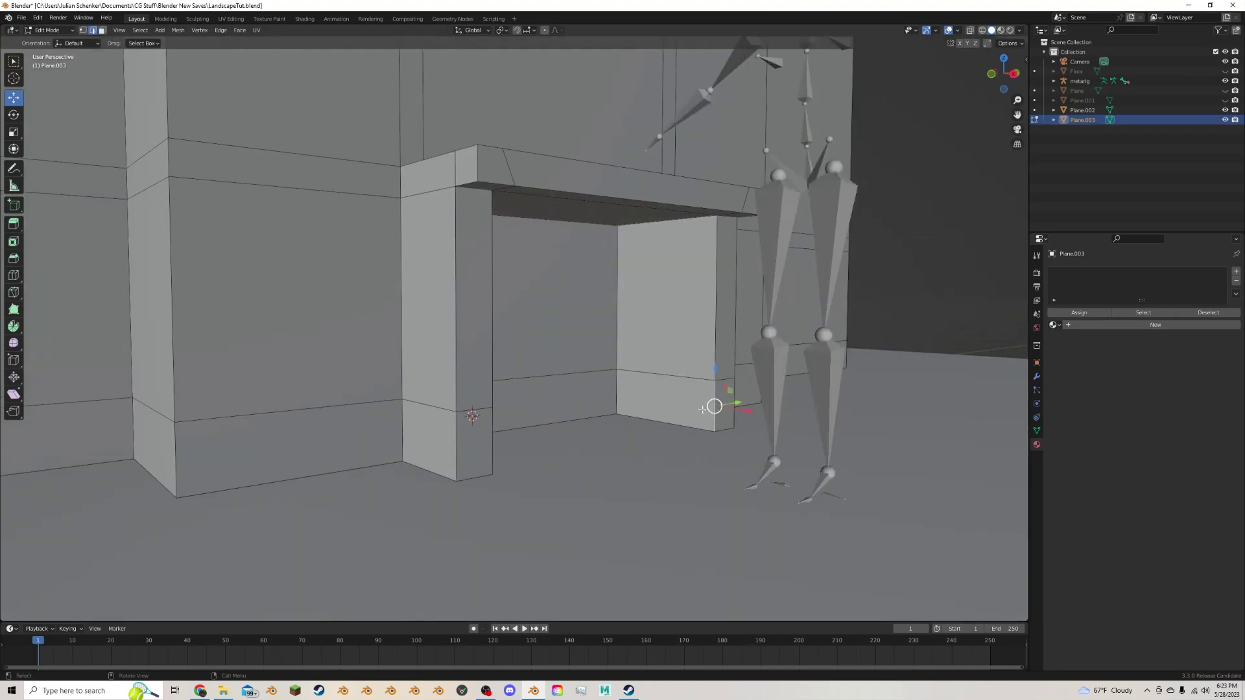
left_click(490, 456, "shift")
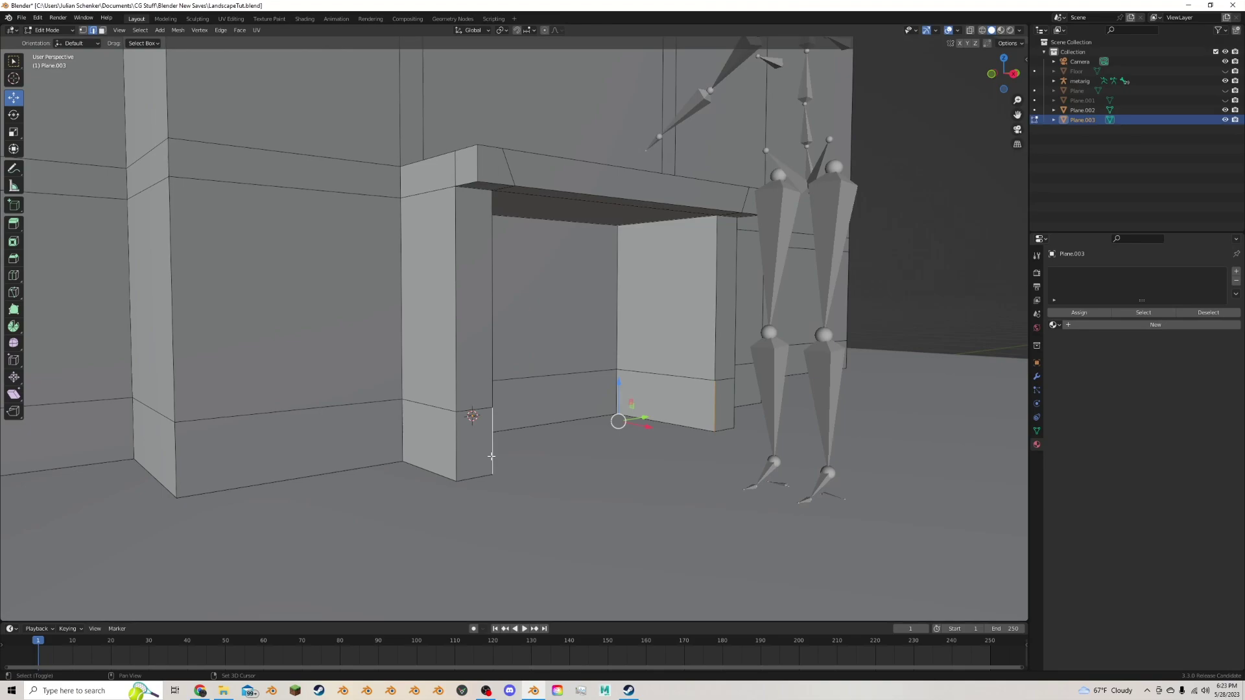
right_click(637, 392)
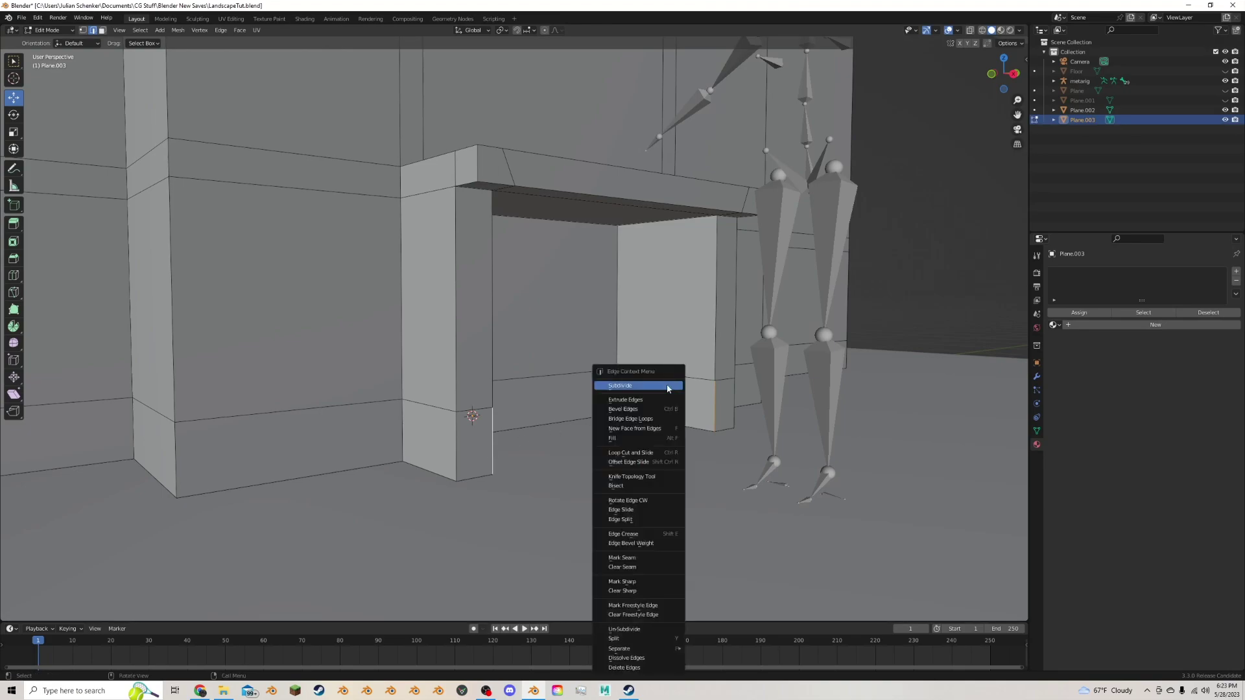
left_click(649, 420)
Fill a raised floor face inside the fireplace from the horizontal edges around the opening at the height of the new front strip.
scroll(661, 447, "up", 4)
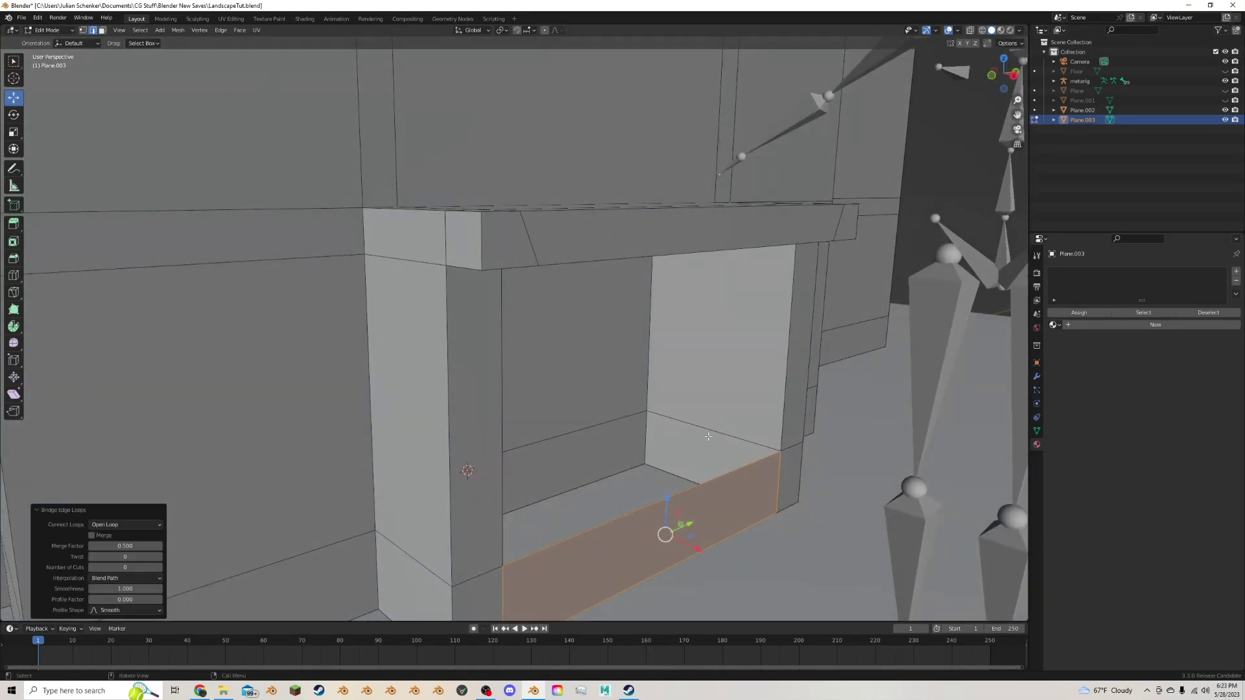
left_click(708, 435)
left_click(665, 421, "alt")
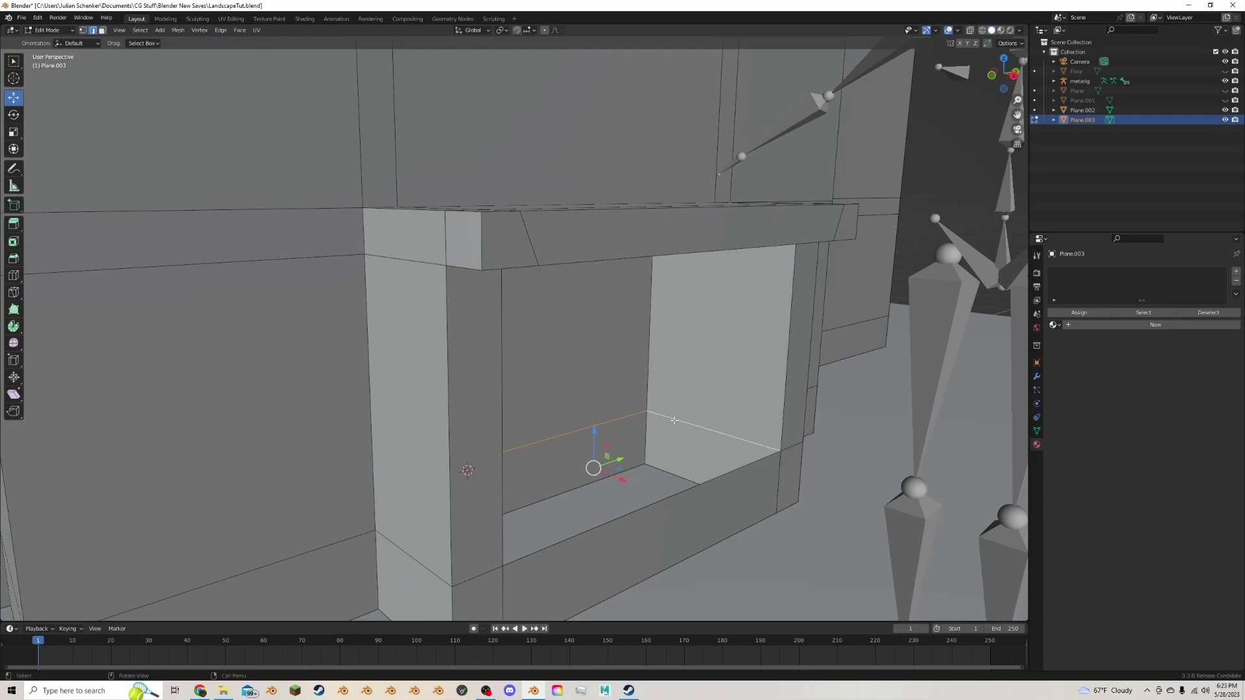
middle_click_drag(673, 420, 668, 441)
left_click(667, 442, "alt+shift")
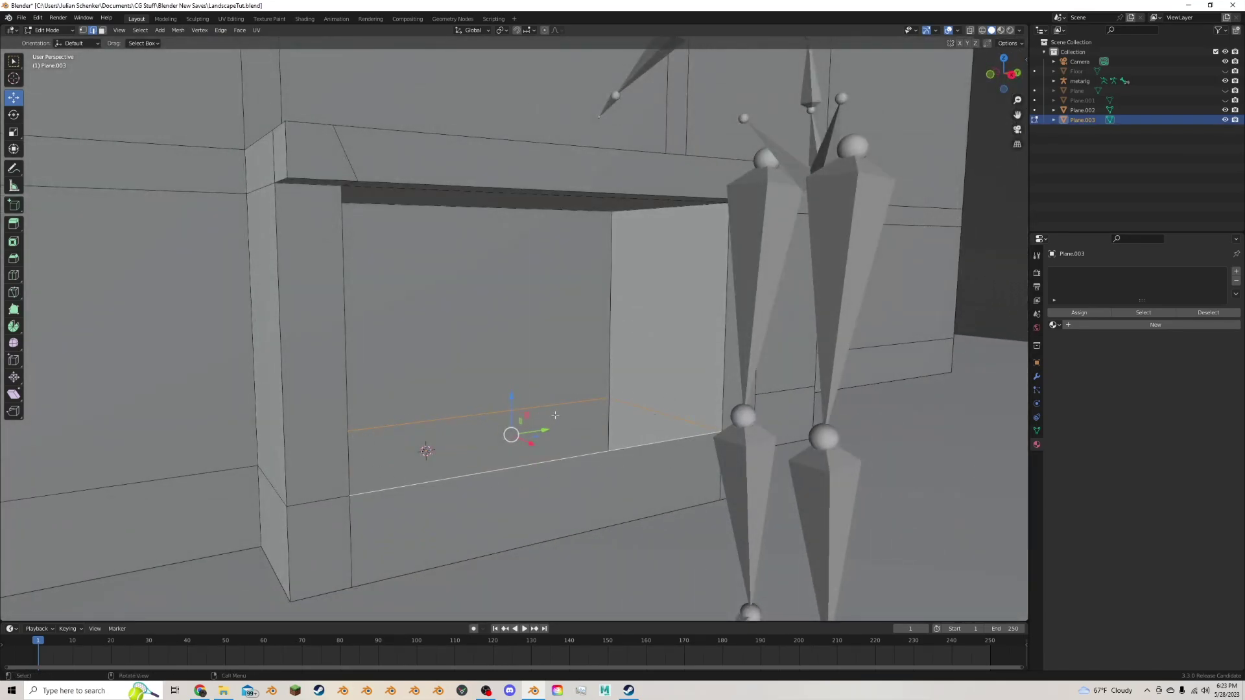
key("f")
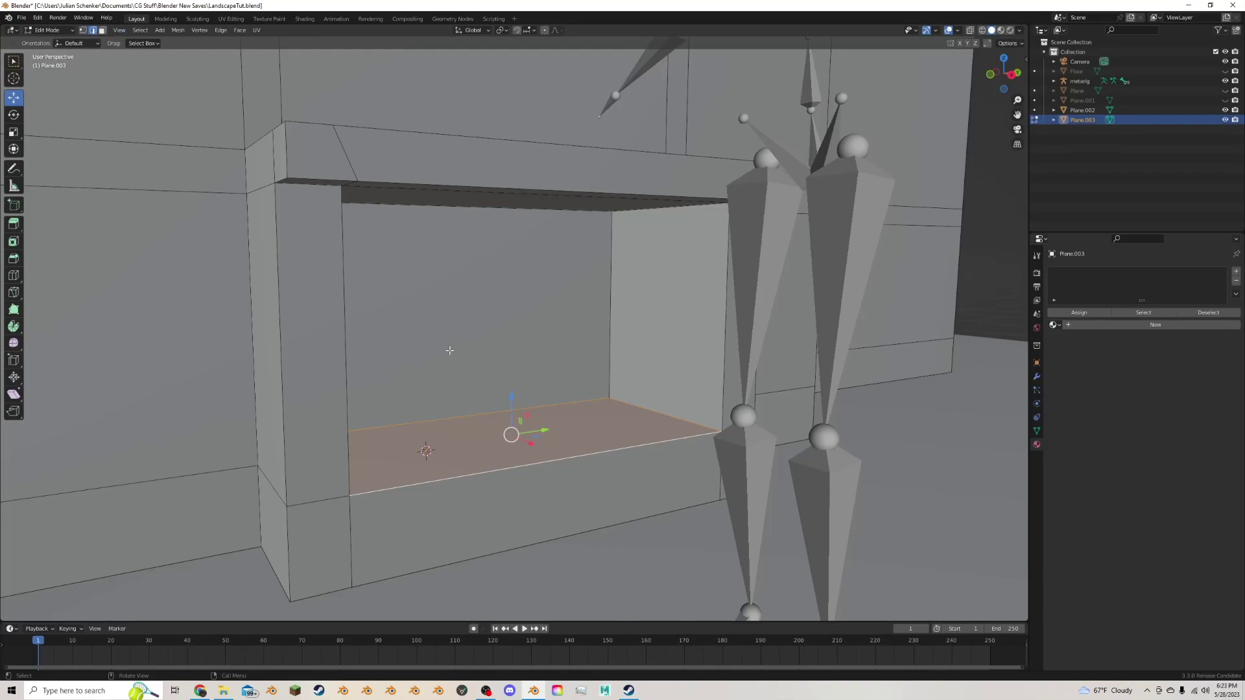
Scale the fireplace's upper back face along Y to about 0.82 so the side walls taper inward.
key("3")
left_click(516, 273)
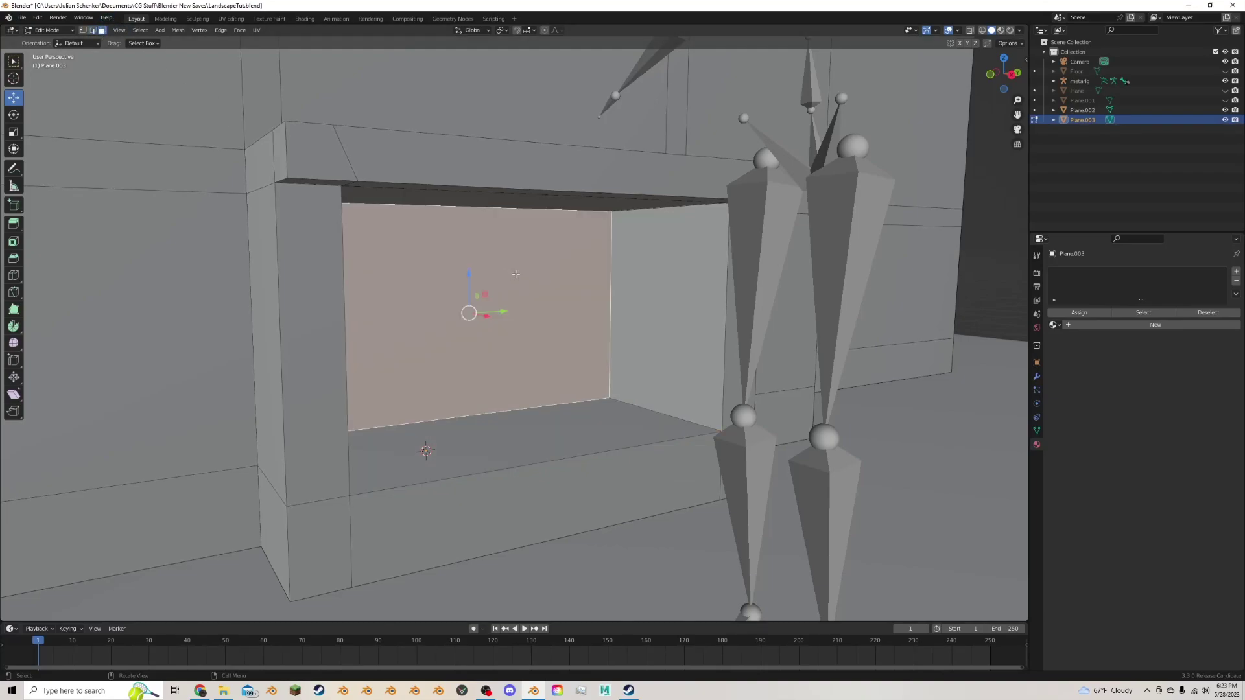
key("s")
key("y")
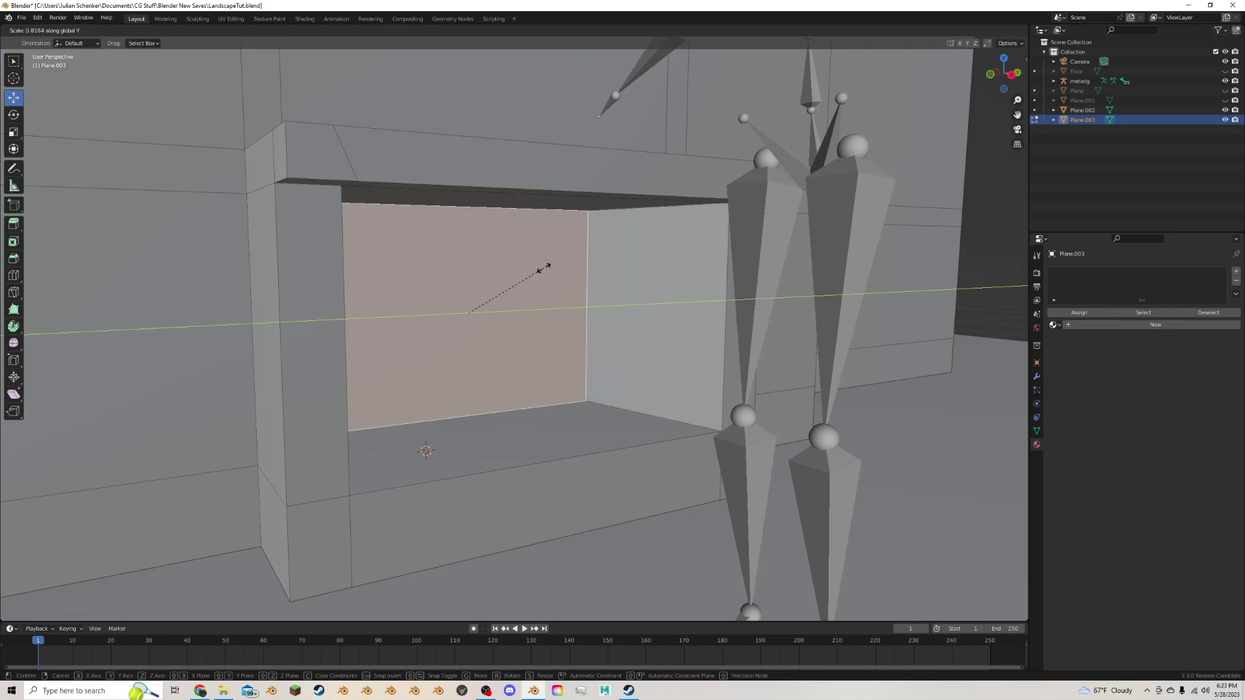
left_click(544, 266)
middle_click_drag(544, 266, 492, 285)
middle_click_drag(418, 353, 506, 330)
scroll(507, 330, "up", 2)
Add a cube to the wall mesh and move it about 1.9 m along X, out in front of the fireplace.
left_click(604, 428)
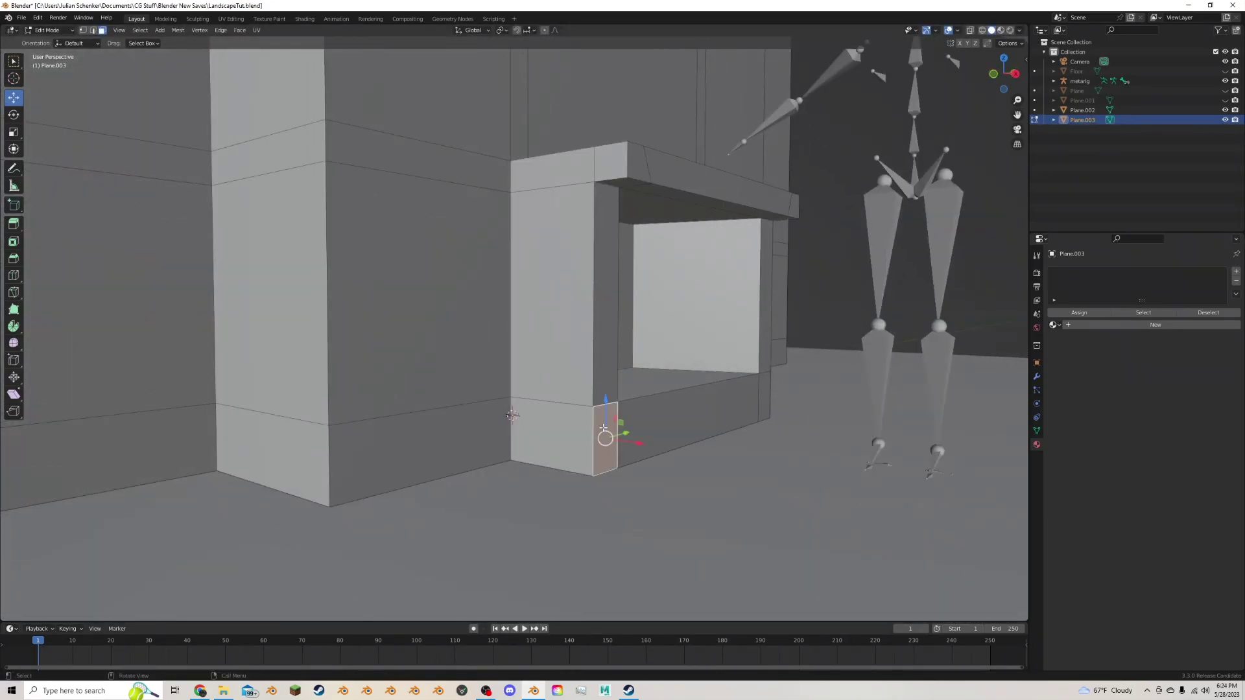
middle_click_drag(605, 397, 637, 367)
scroll(600, 397, "down", 4)
scroll(649, 369, "up", 3)
key("shift+a")
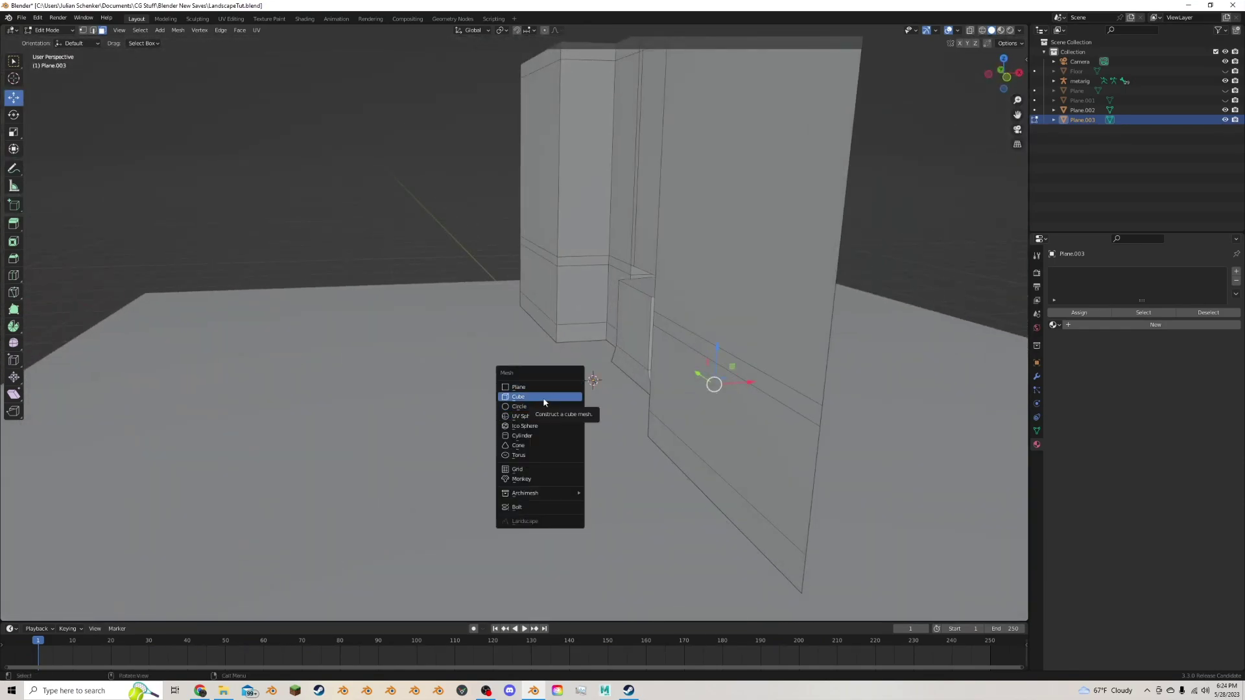
left_click(545, 396)
middle_click_drag(545, 396, 549, 378)
key("g")
key("x")
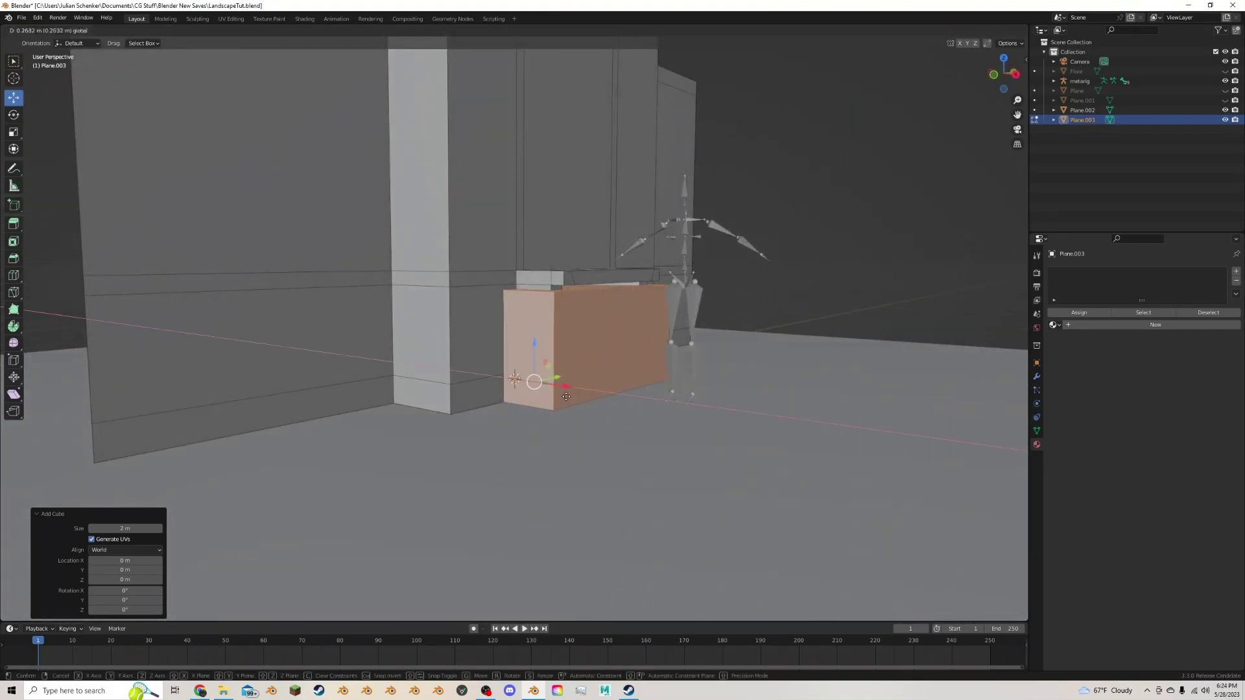
left_click(801, 429)
Scale the cube down to about 0.08 and raise it along Z by about 0.07 m to floor level.
key("s")
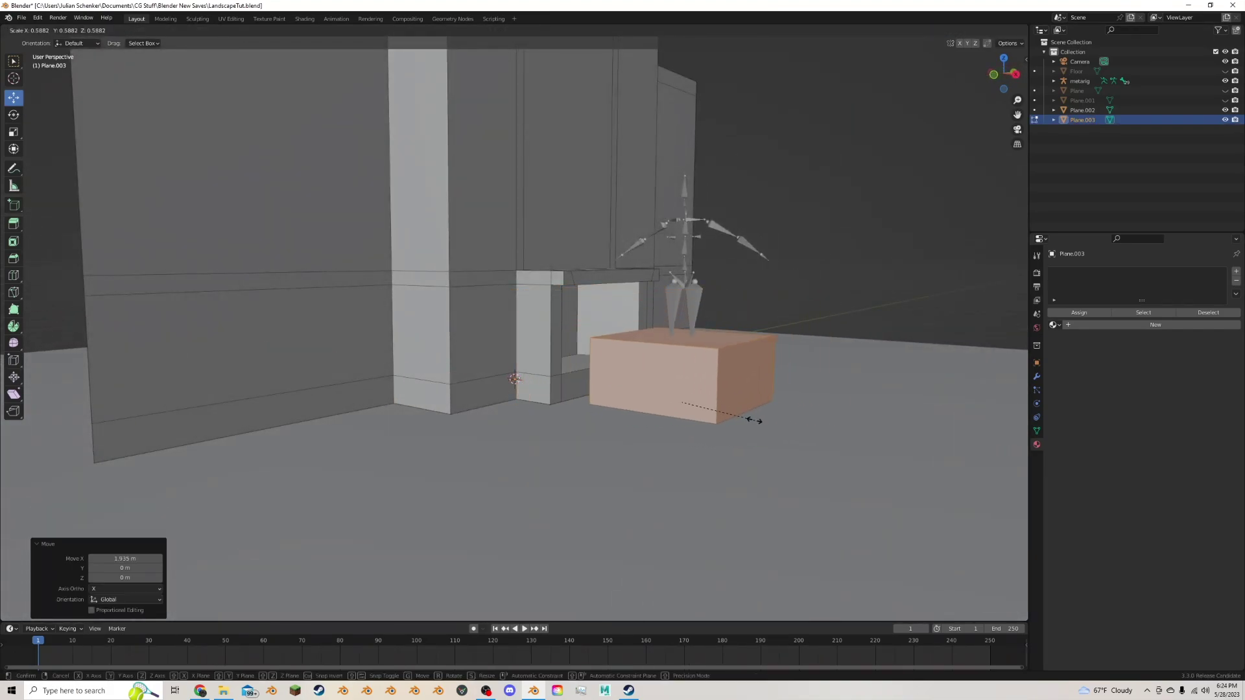
left_click(682, 403)
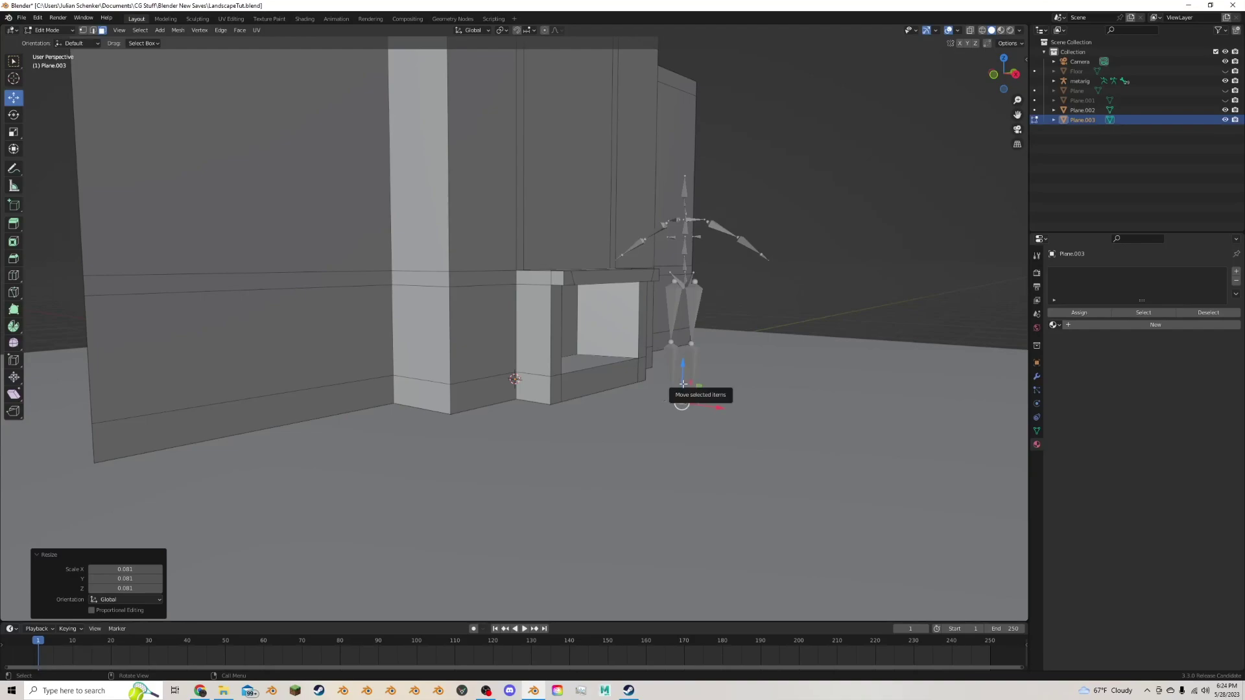
key("g")
key("z")
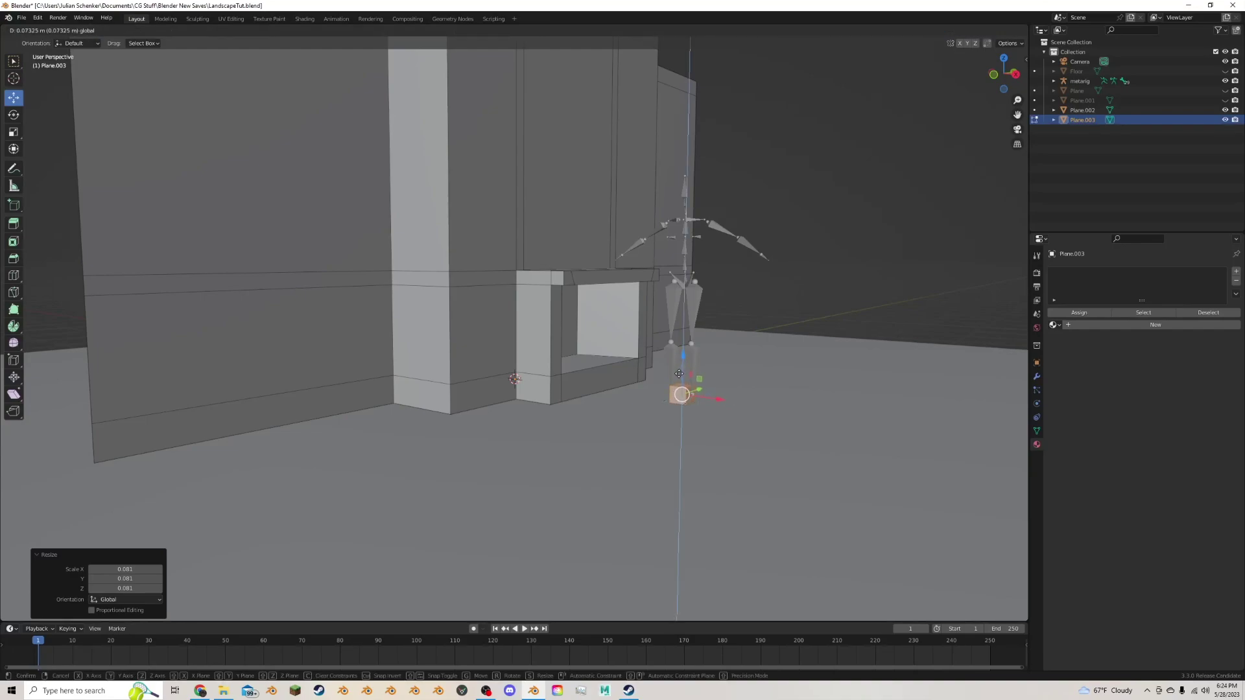
left_click(679, 374)
Move the small cube along X and Y to the front of the base of the fireplace's left pillar.
middle_click_drag(703, 371, 645, 421)
left_click_drag(592, 463, 455, 482)
left_click(493, 486)
left_click(472, 499)
key("l")
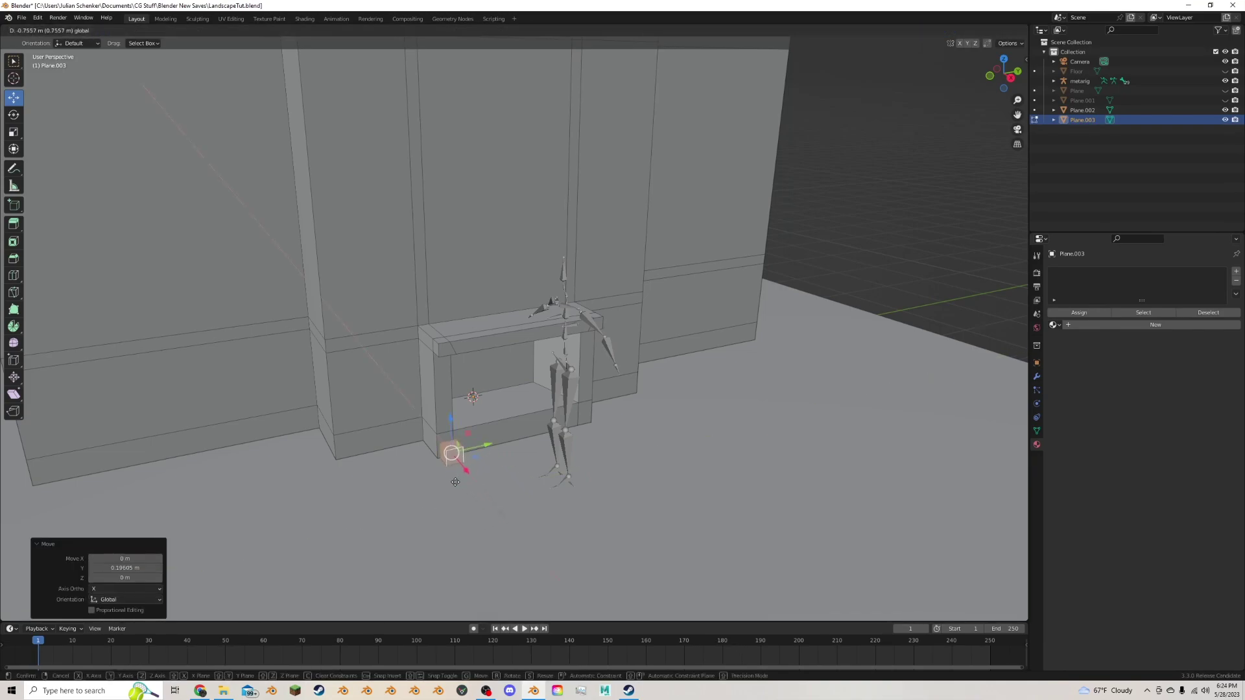
left_click(479, 447)
key("g")
key("y")
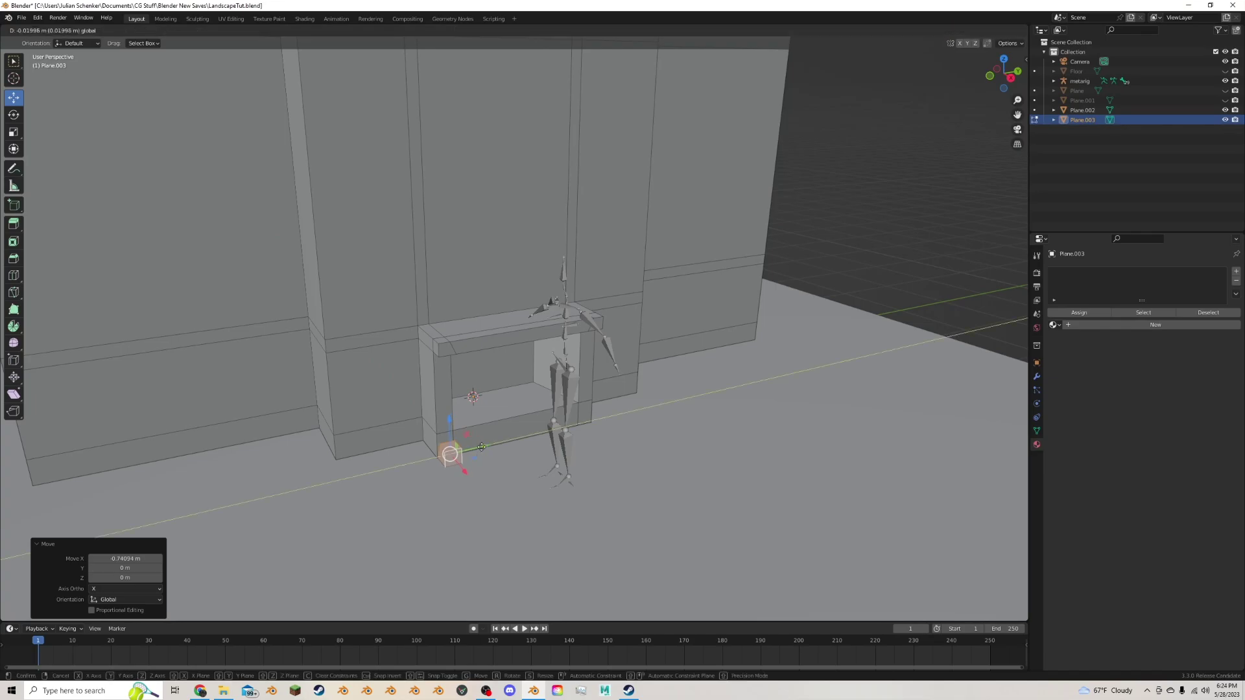
left_click(481, 447)
Narrow the cube horizontally without changing its height, and lower its top face by about 0.078 m.
scroll(491, 435, "up", 6)
key("s")
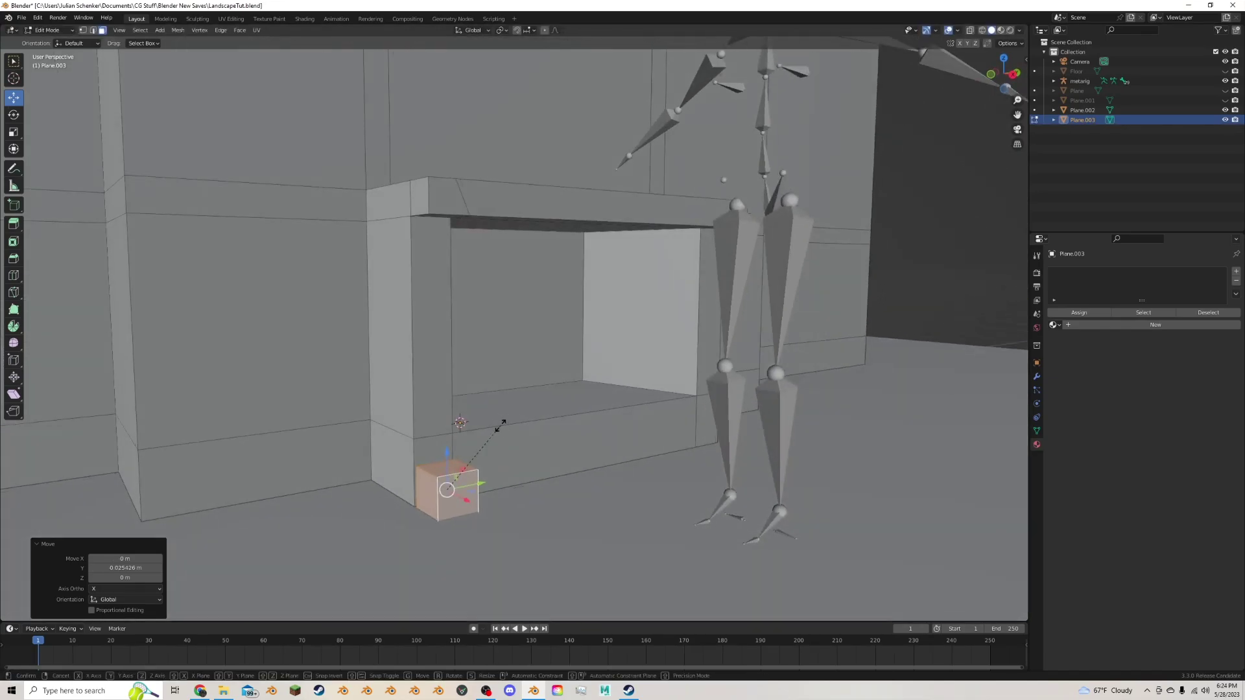
key("shift+z")
left_click(478, 438)
left_click(447, 466)
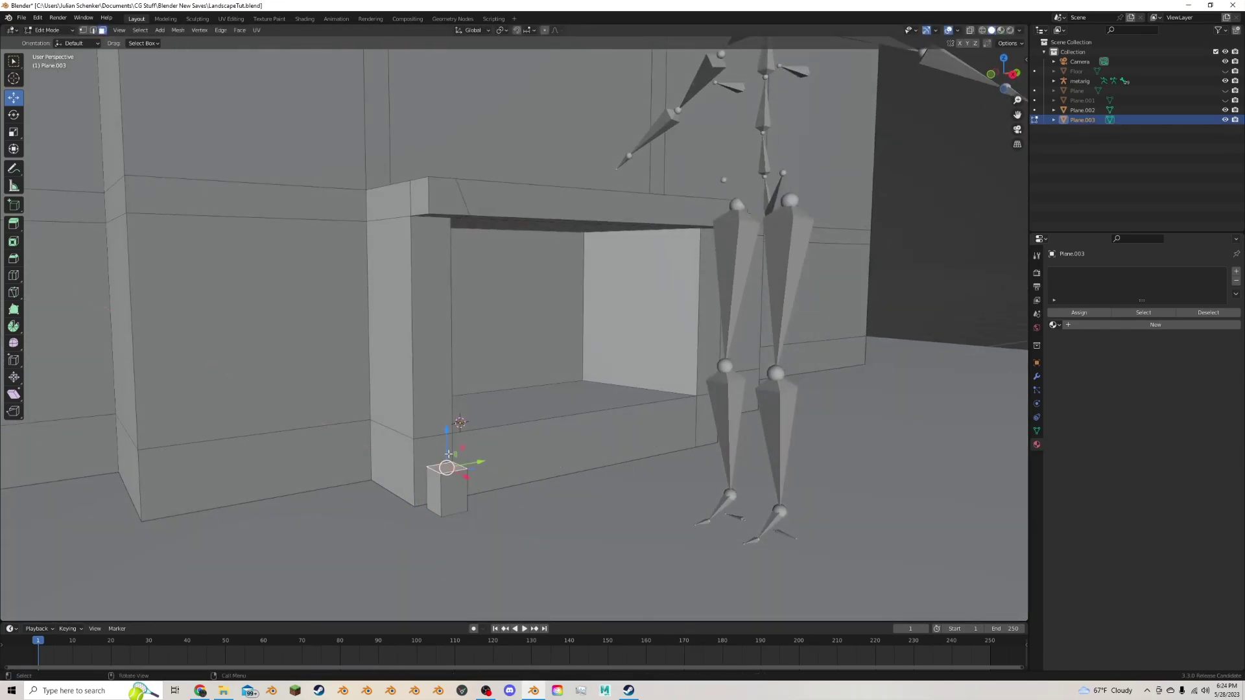
key("g")
key("z")
left_click(444, 484)
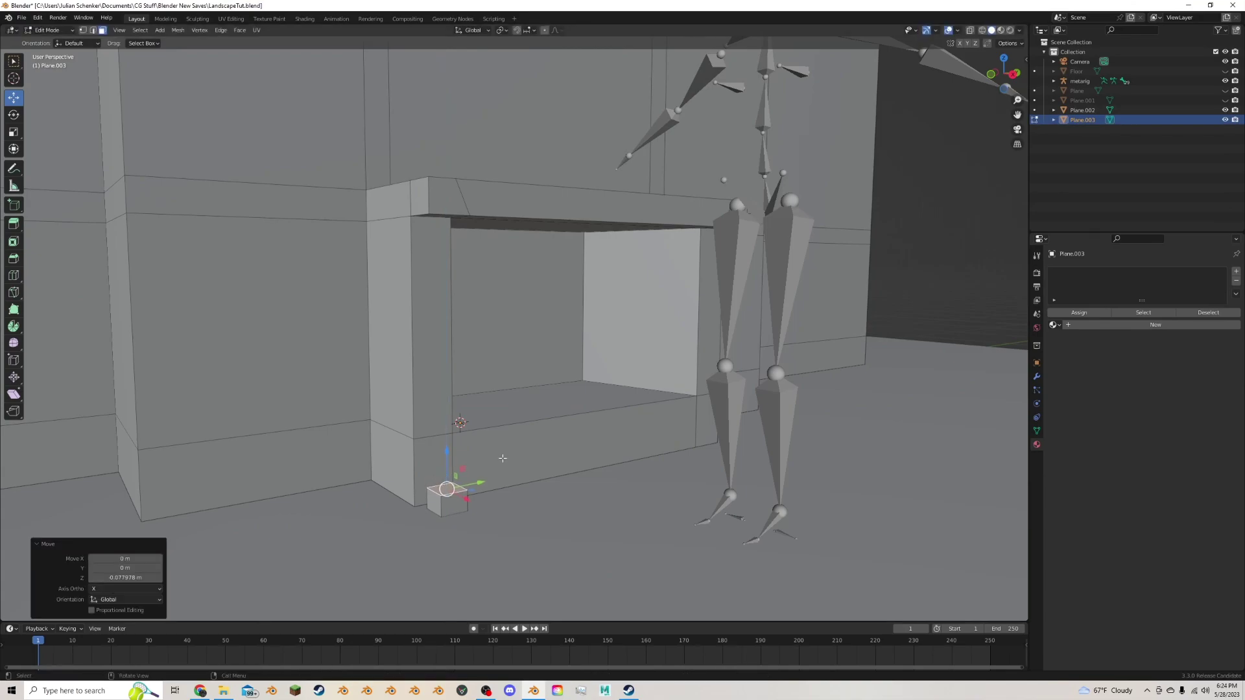
Inset the cube's top face by about 0.023 m and raise the inner face by about 0.013 m.
key("i")
left_click(538, 451)
key("g")
key("z")
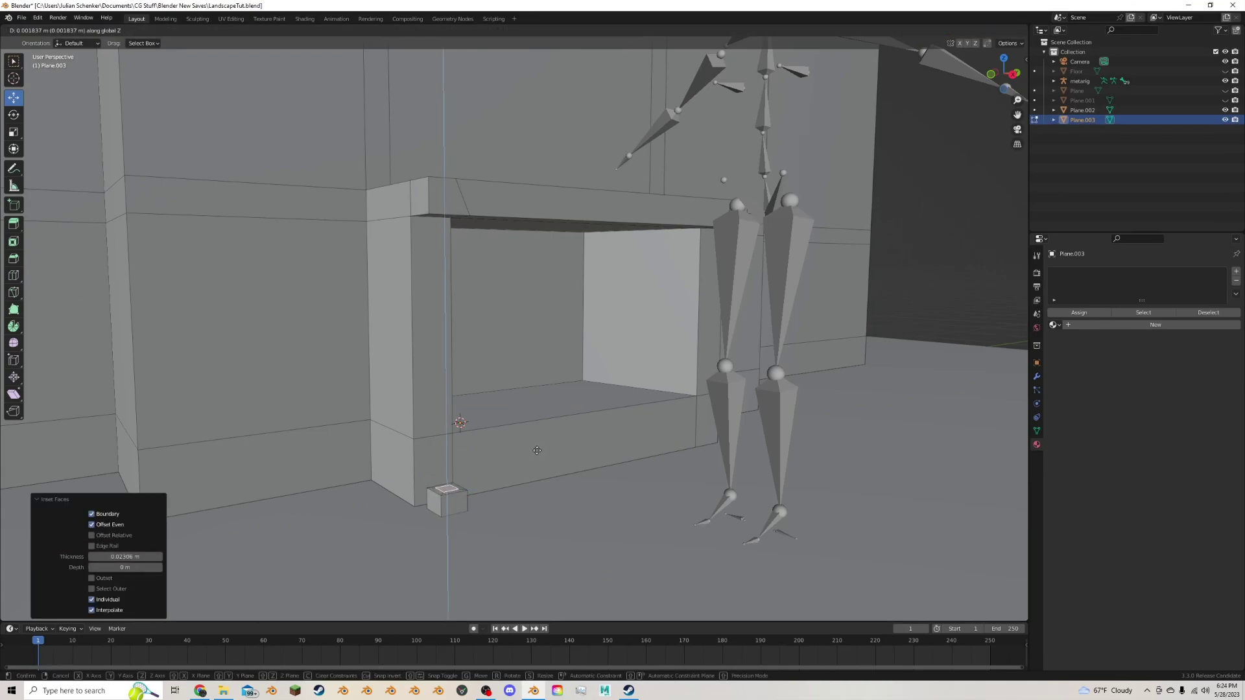
left_click(535, 448)
Extrude the column's top face upward about 0.035 m and another 0.021 m, and enlarge it to a scale of about 1.29.
key("alt+e")
left_click(532, 452)
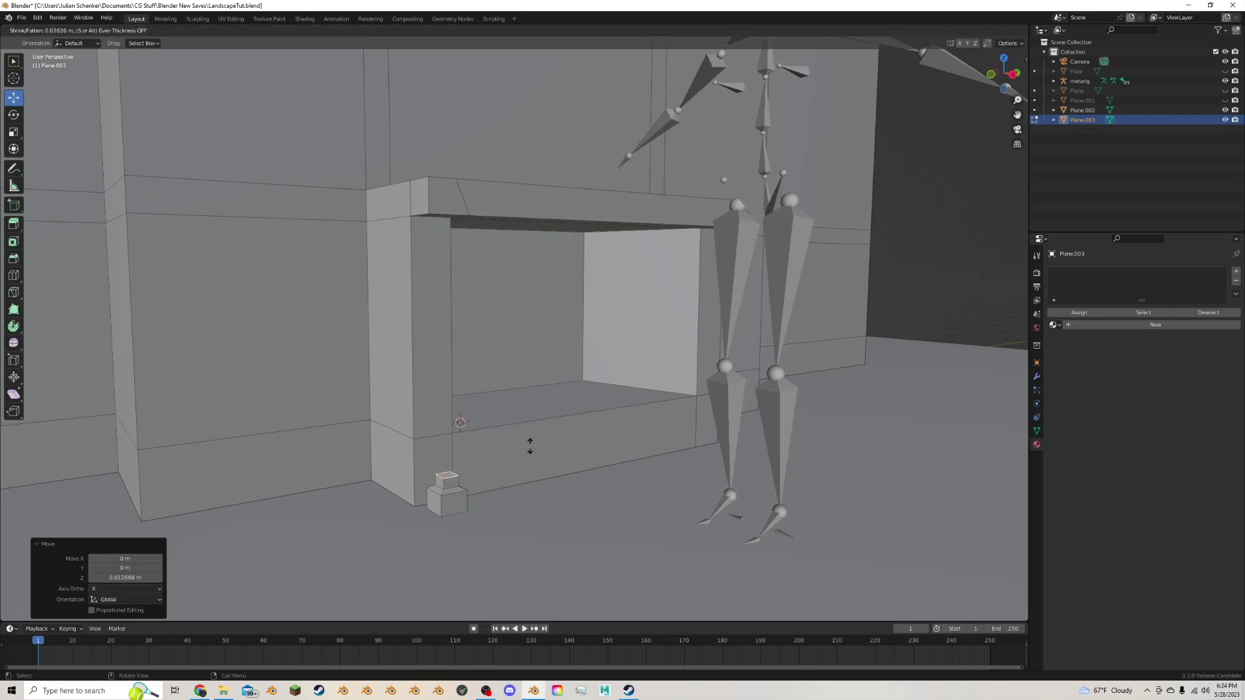
left_click(529, 447)
key("alt+e")
left_click(530, 451)
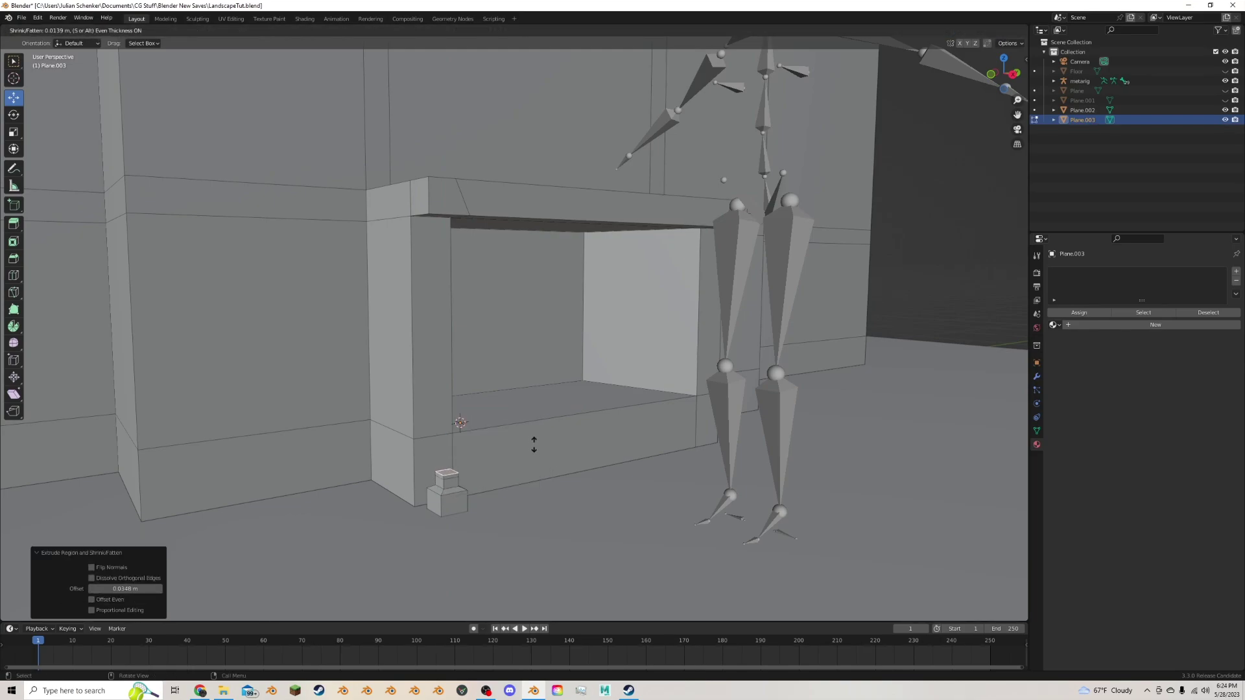
left_click(534, 444)
key("s")
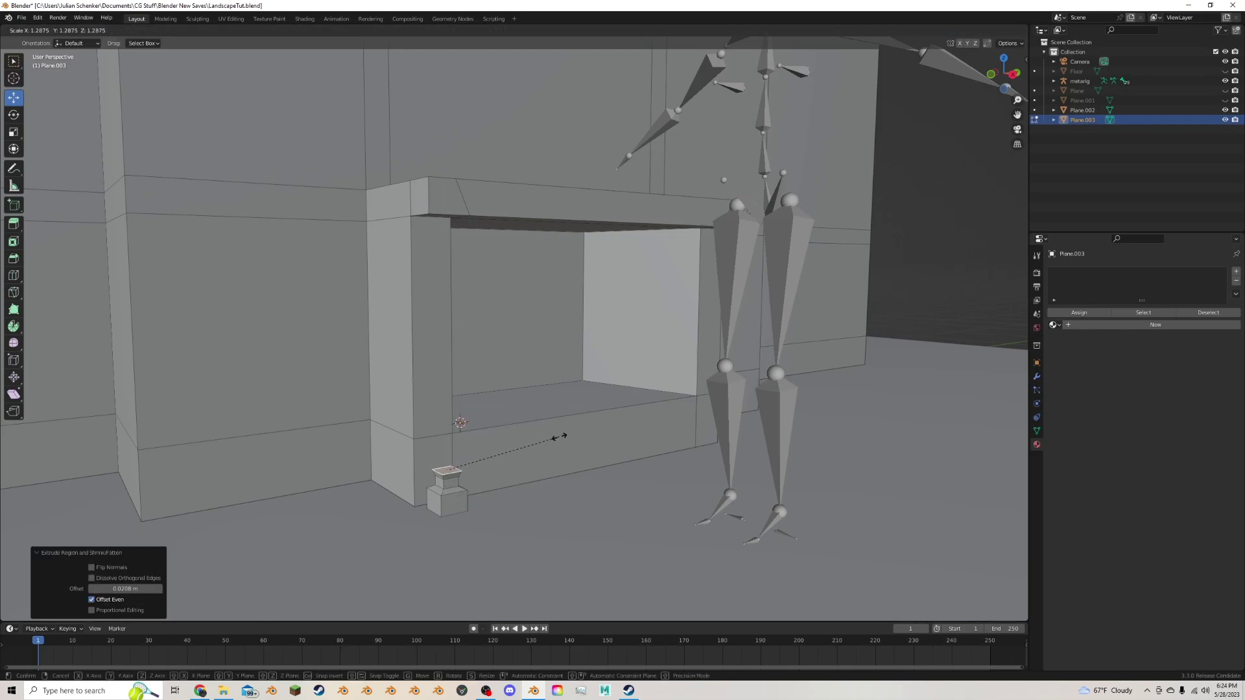
left_click(559, 437)
Extrude the flared top face upward twice, the second time about 0.017 m, and shrink it to a scale of about 0.79.
key("alt+s")
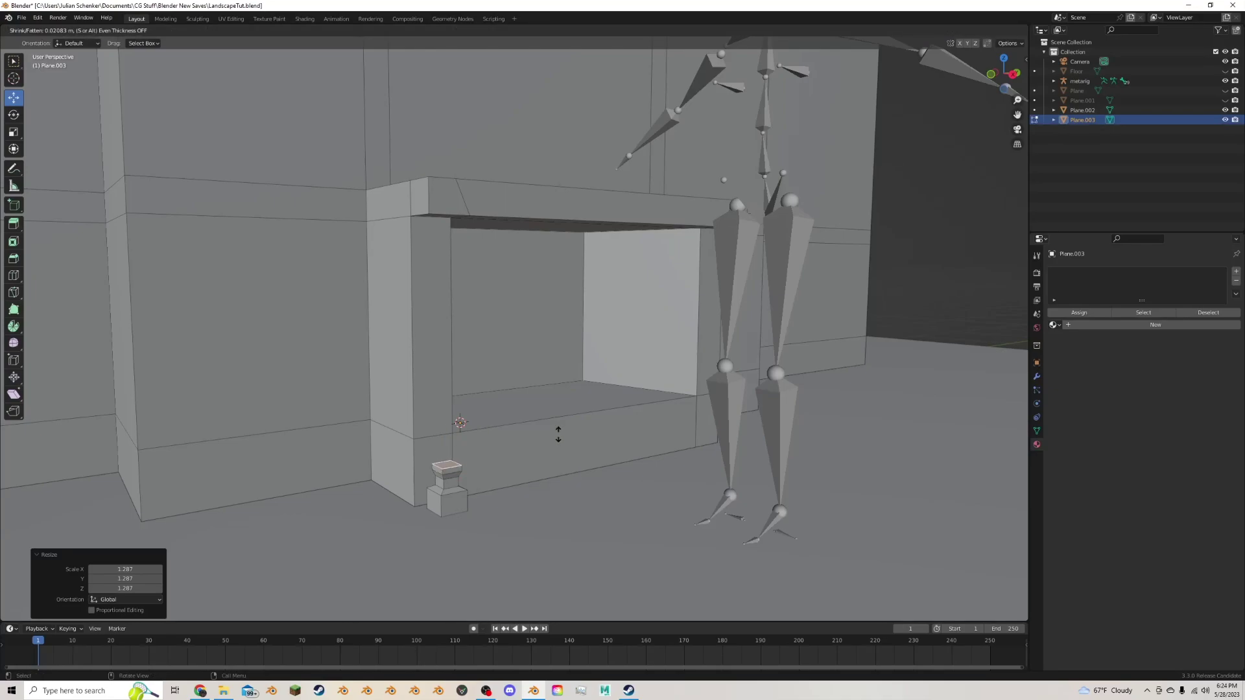
left_click(558, 434)
key("alt+e")
left_click(558, 434)
left_click(557, 431)
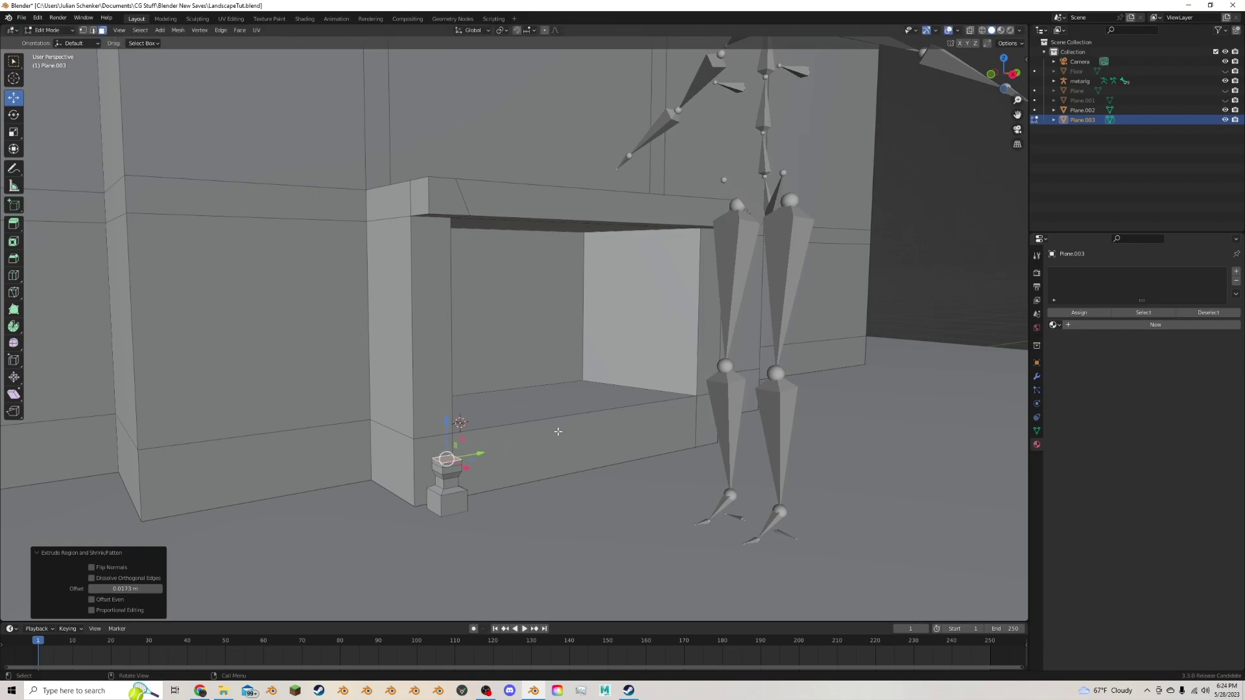
key("s")
left_click(534, 436)
Extrude the column's top face upward about 0.19 m and enlarge it to a scale of about 1.18.
key("alt+e")
left_click(534, 434)
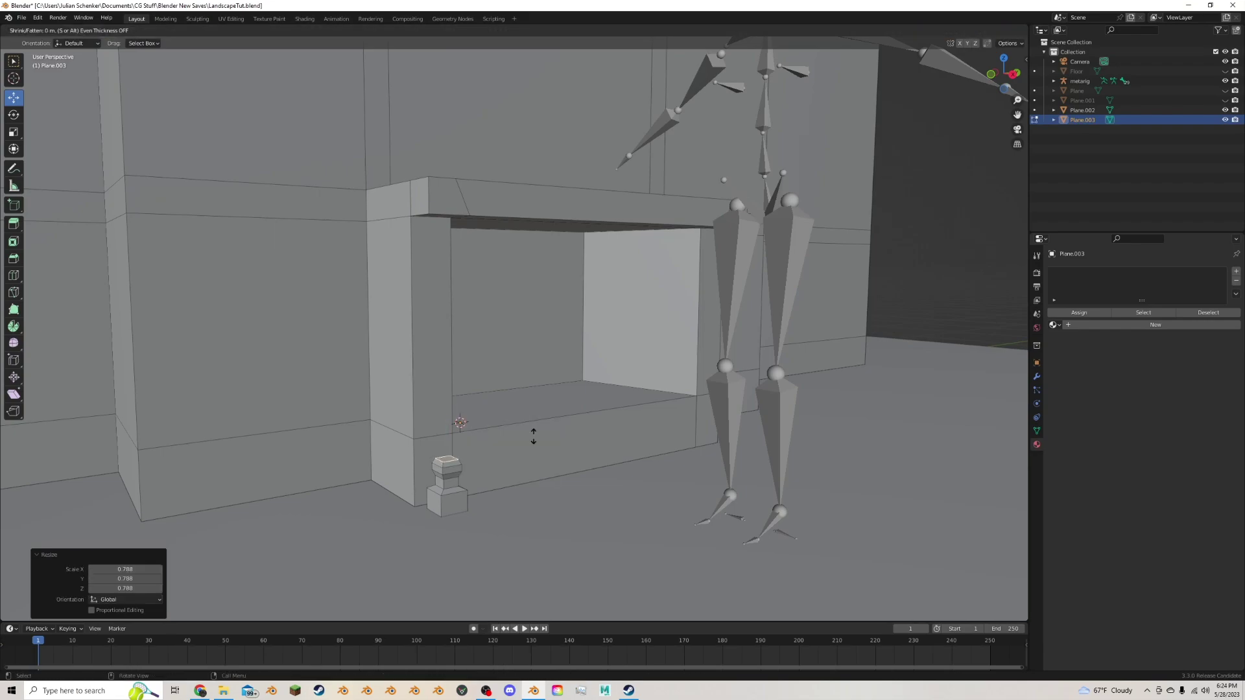
left_click(534, 410)
key("s")
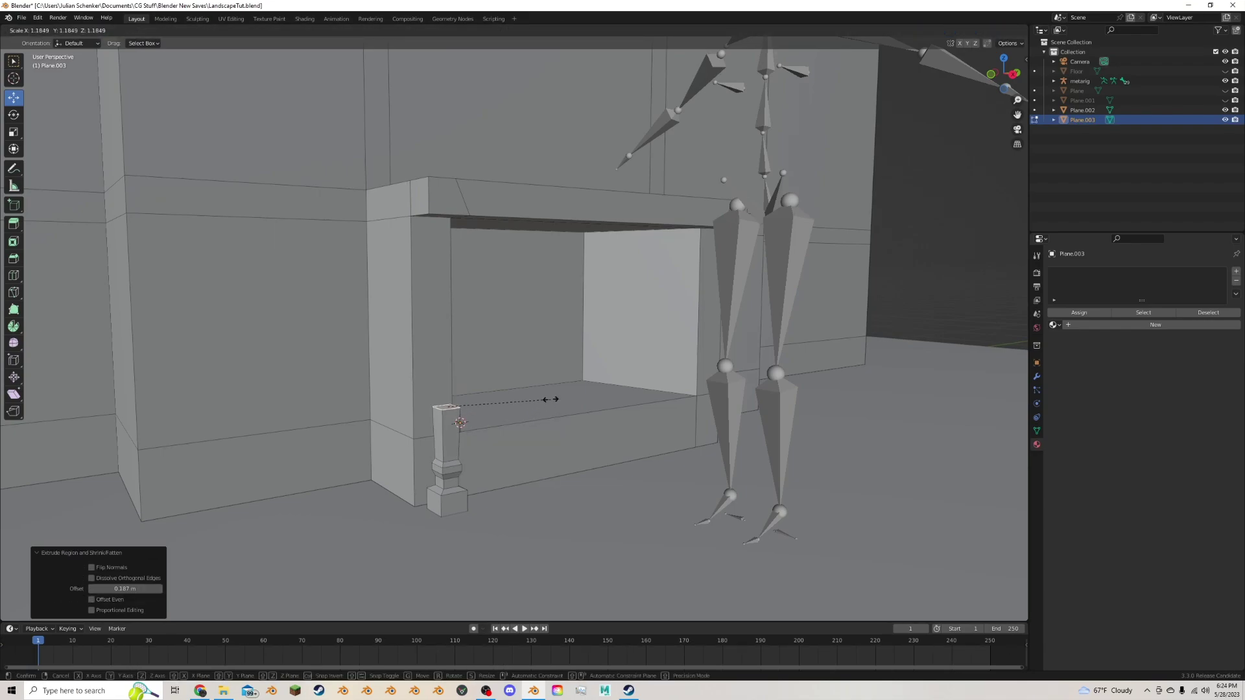
left_click(549, 400)
Extrude the column shaft upward about 0.54 m and taper its top face to a scale of about 0.67.
key("alt+e")
left_click(550, 404)
left_click(544, 322)
key("s")
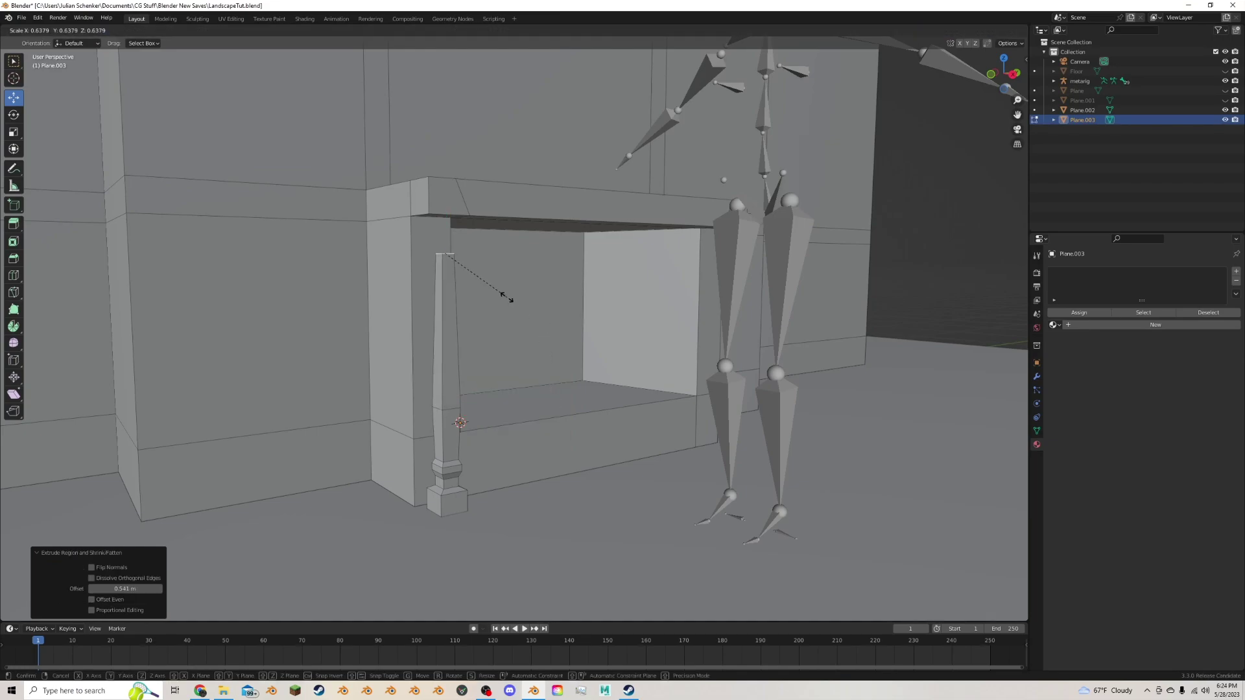
left_click(511, 298)
Extrude the column's top face upward about 0.047 m and another 0.010 m, and enlarge it to a scale of about 1.25.
key("alt+e")
left_click(512, 296)
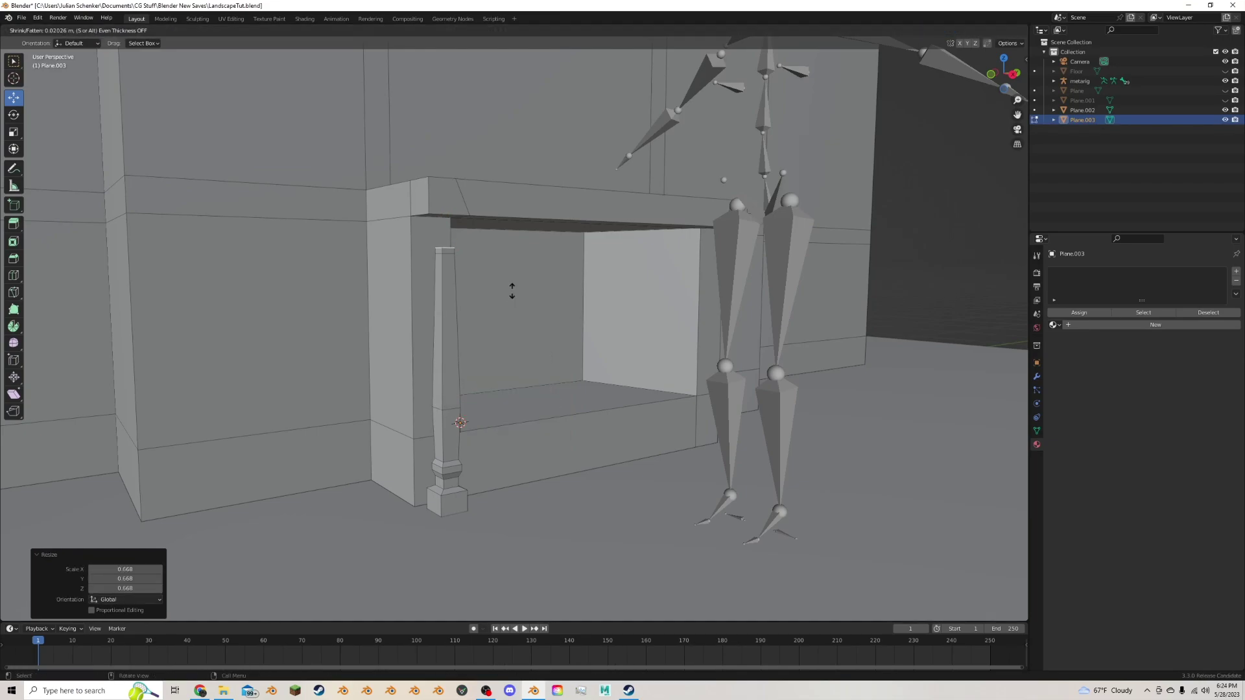
left_click(512, 287)
key("alt+e")
left_click(512, 287)
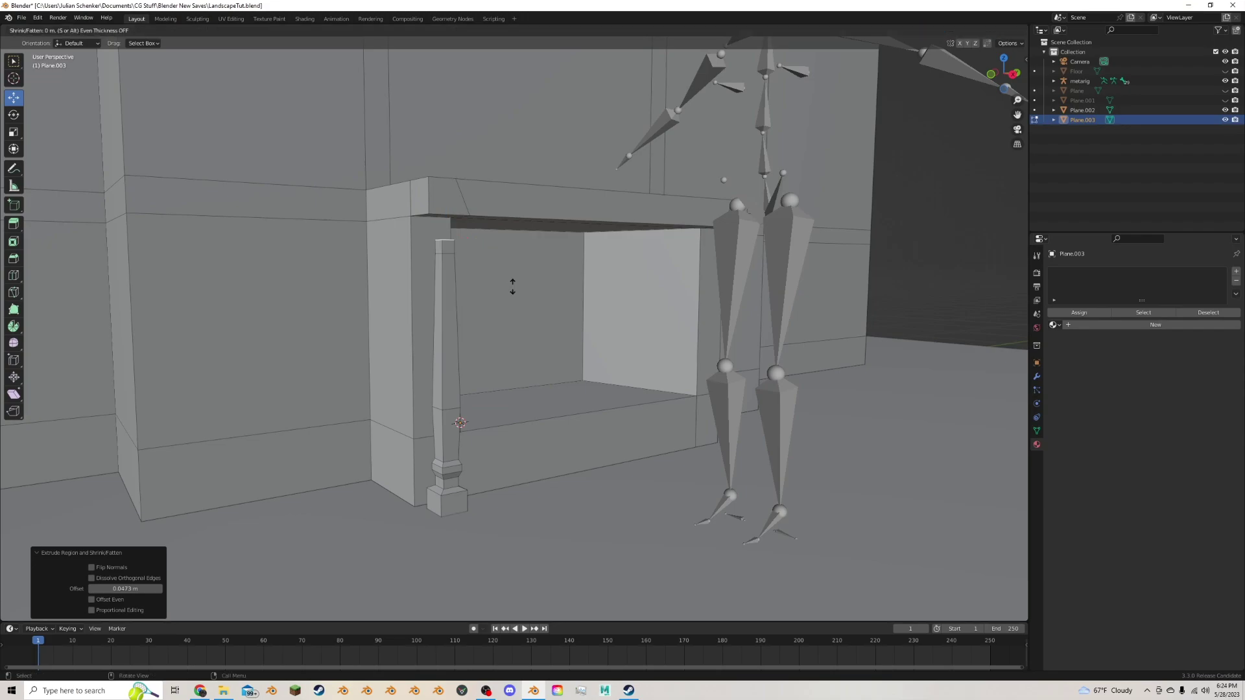
left_click(513, 287)
key("s")
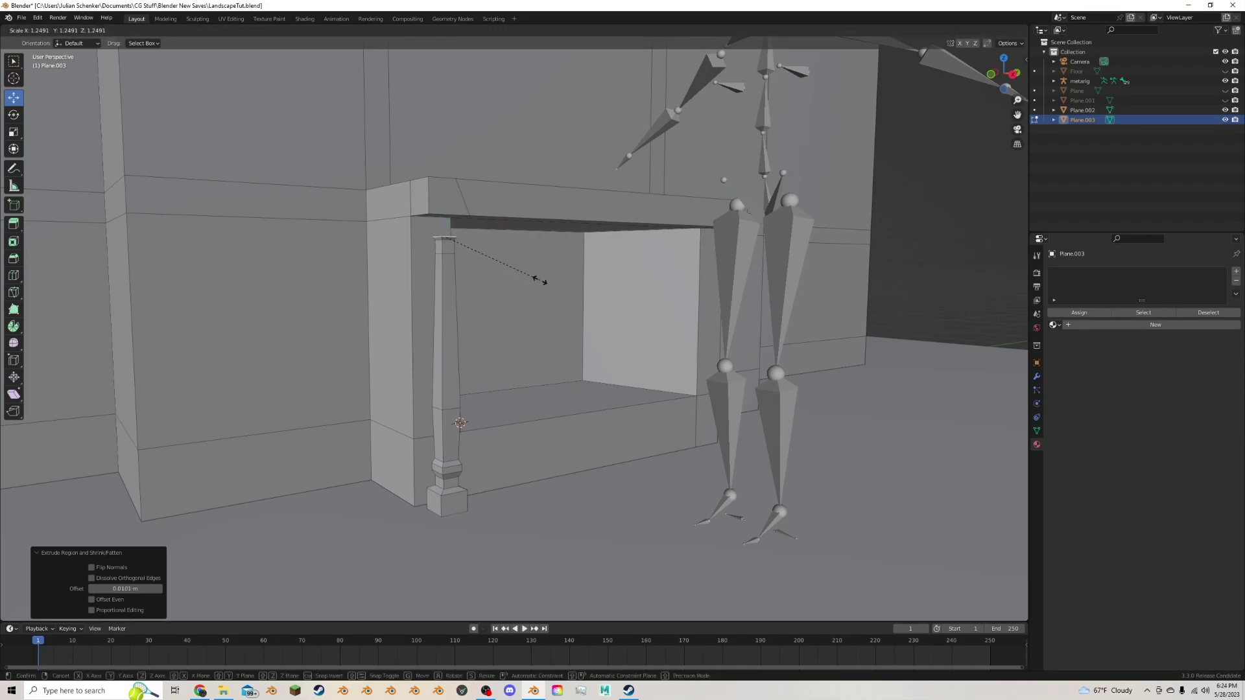
left_click(538, 280)
Extrude the enlarged top face upward twice, the first time about 0.017 m, and shrink it to a scale of about 0.67.
key("alt+e")
left_click(539, 280)
left_click(541, 276)
key("alt+e")
left_click(540, 277)
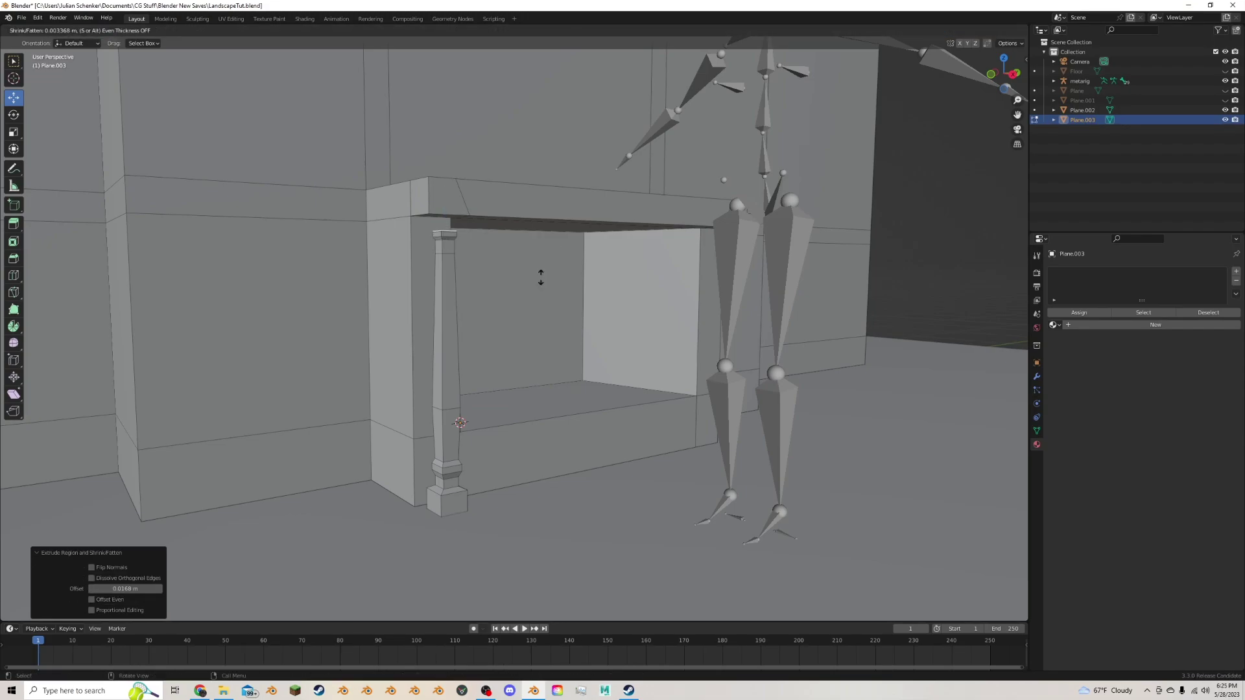
left_click(541, 278)
key("s")
left_click(503, 270)
Extrude the narrowed top face upward about 0.017 m, extrude it once more, and enlarge it to a scale of about 1.83.
key("alt+e")
left_click(501, 271)
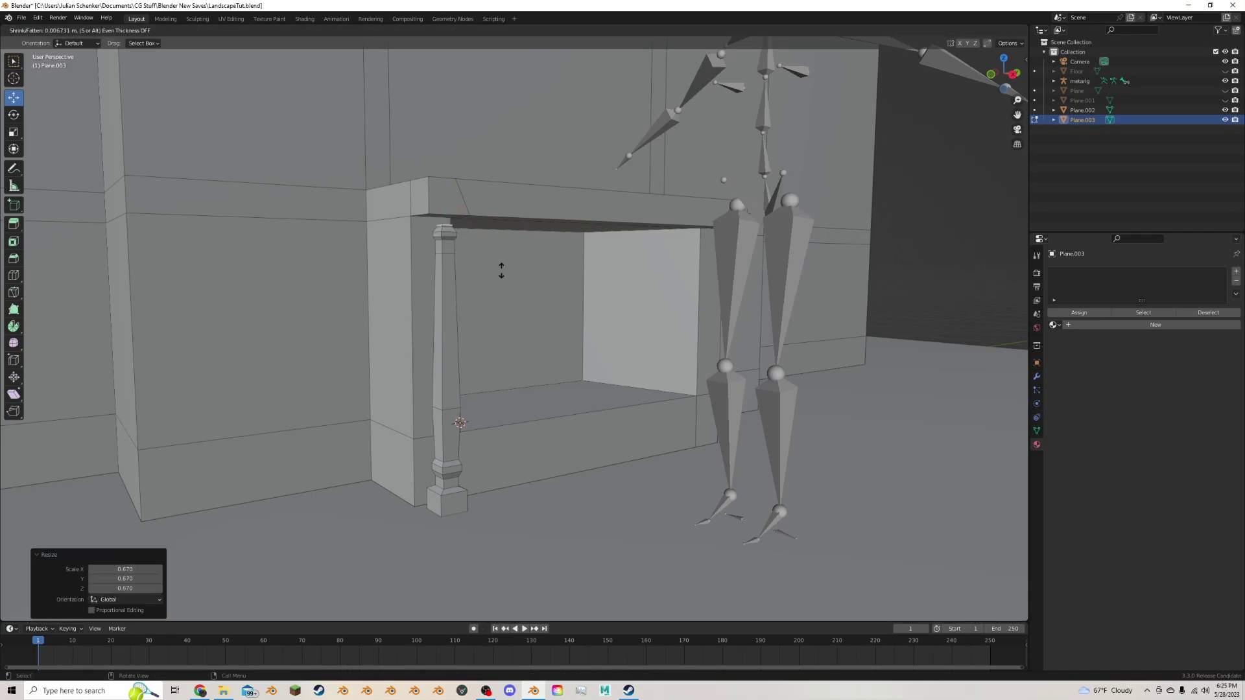
left_click(501, 269)
key("alt+e")
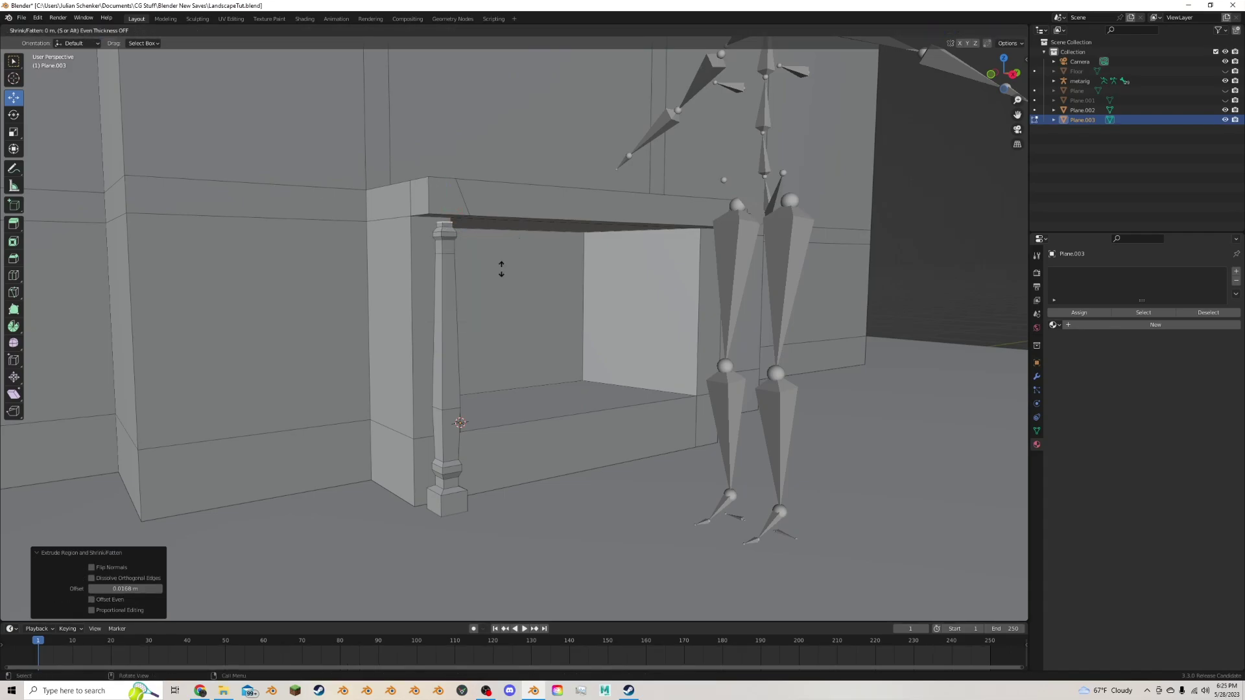
left_click(500, 267)
key("s")
left_click(566, 260)
Extrude the flared top face along its normal about 0.02 m up to the mantel's underside.
key("alt+e")
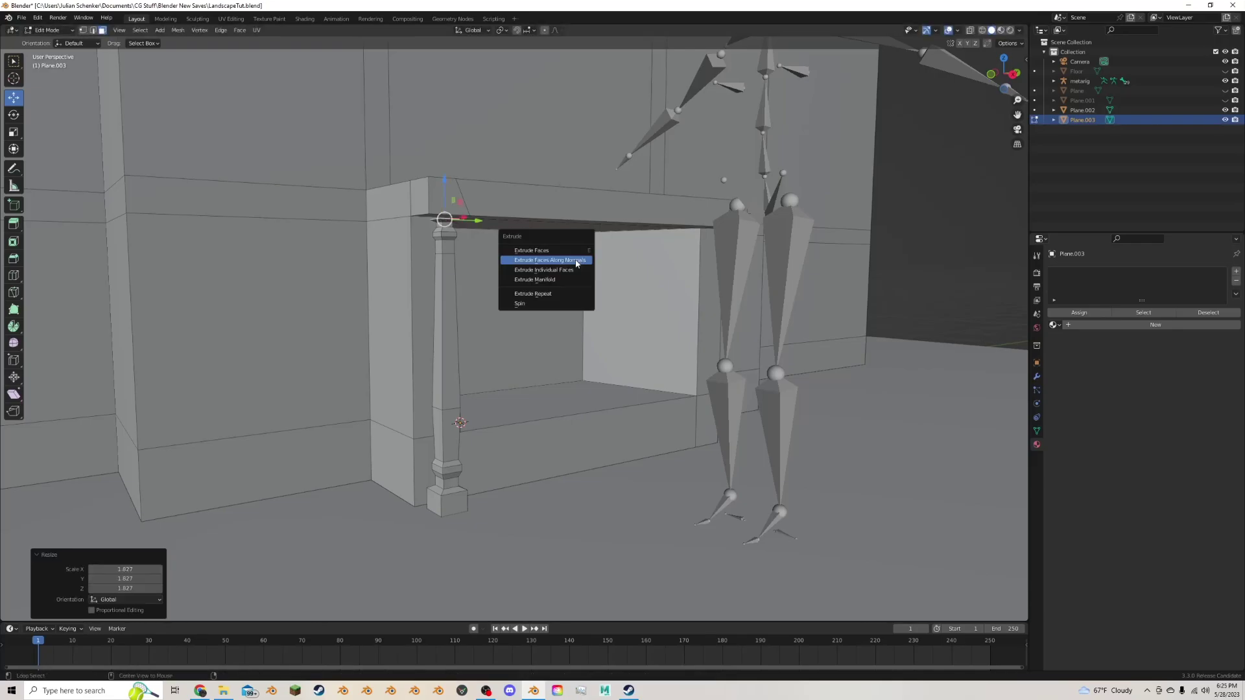
left_click(570, 258)
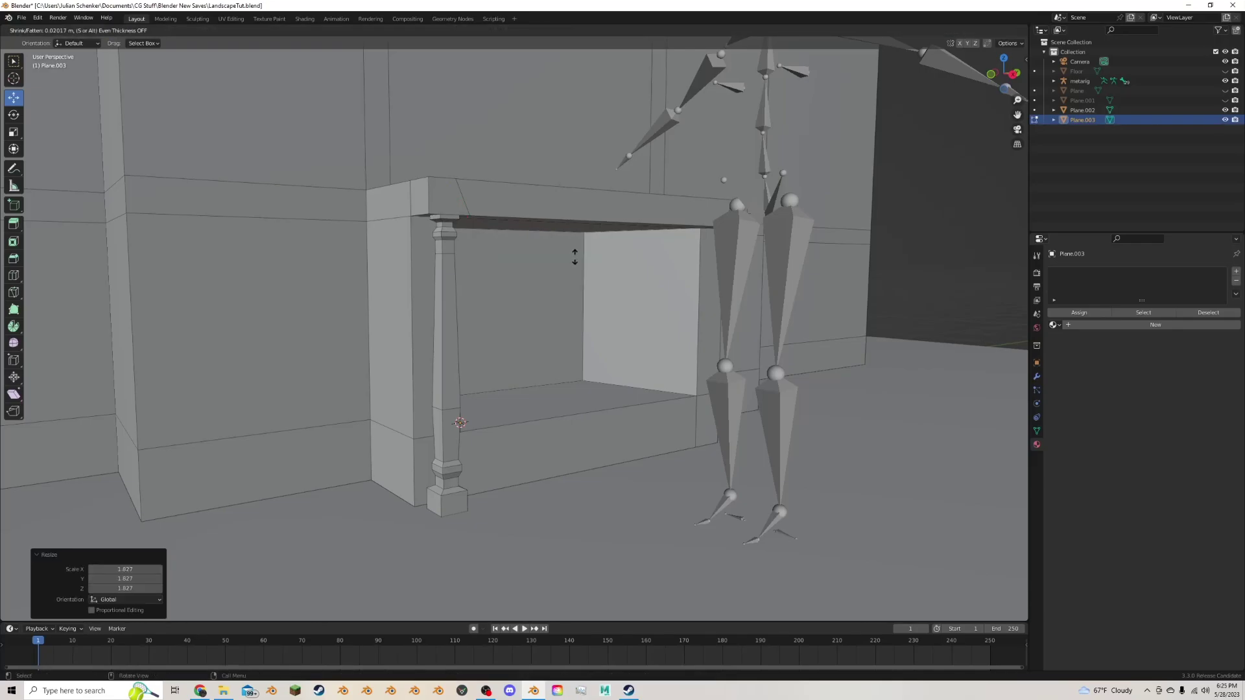
left_click(575, 257)
Delete the column's cap faces at its upper end under the mantel and at its base.
middle_click_drag(429, 246, 478, 255)
scroll(551, 272, "up", 2)
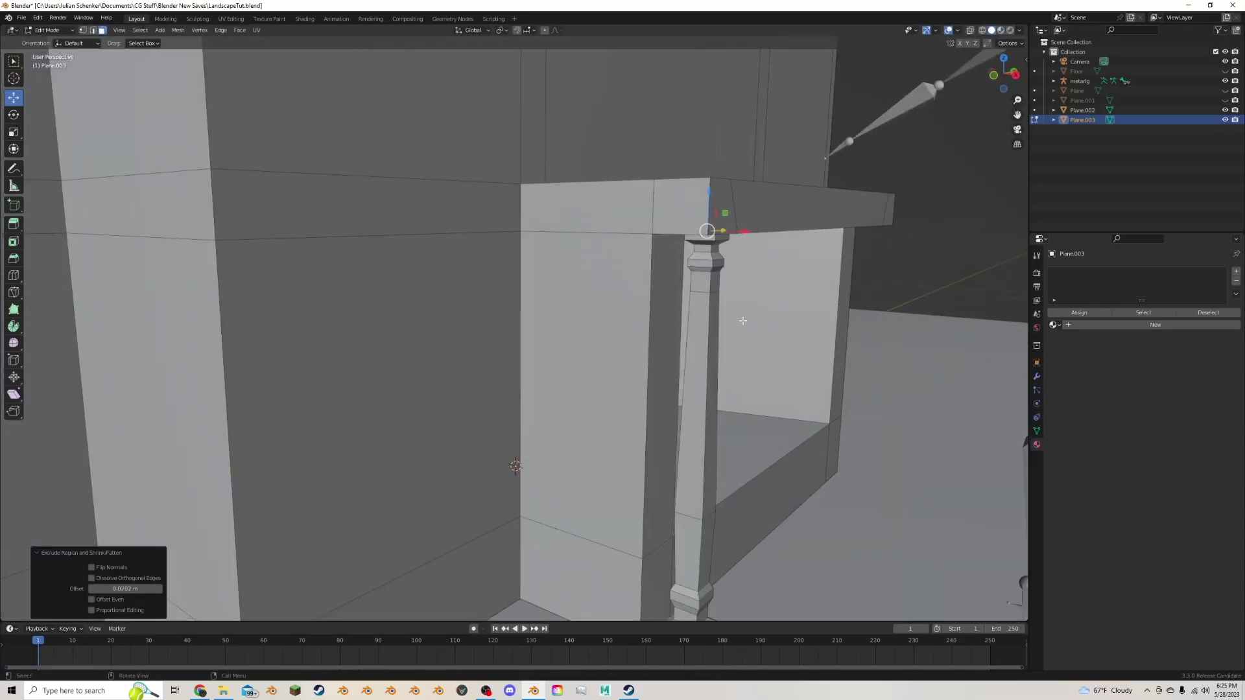
key("x")
left_click(711, 263)
middle_click_drag(717, 317, 708, 278)
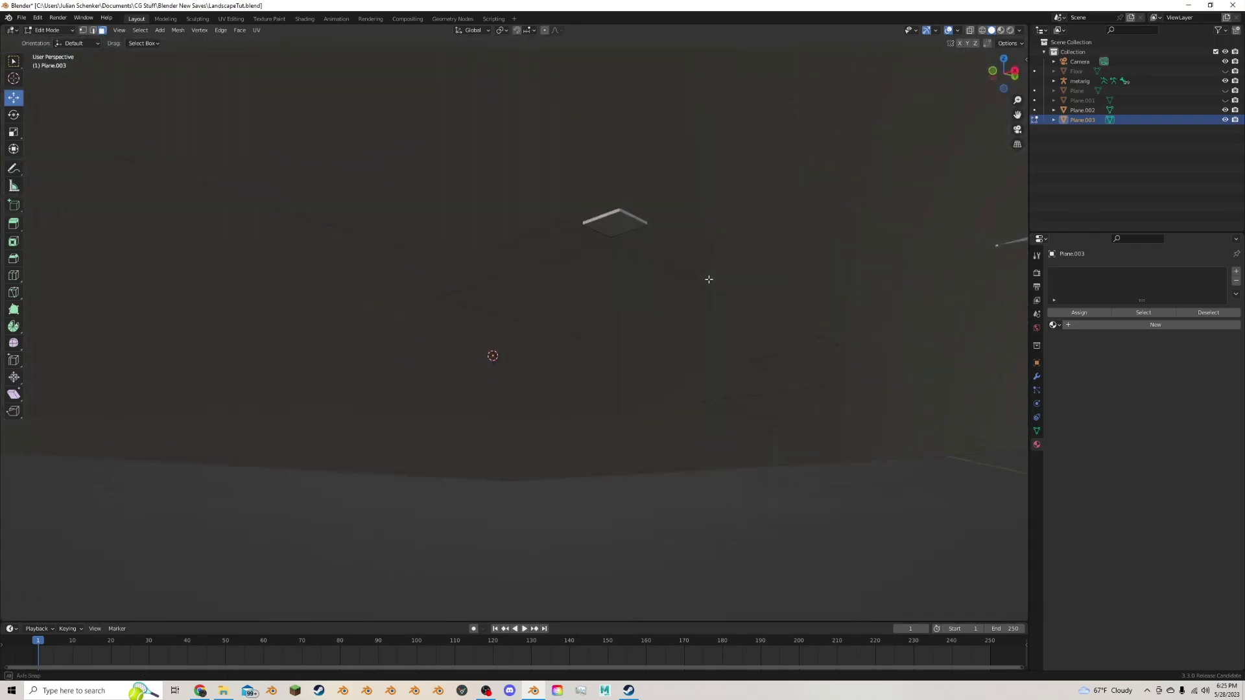
left_click(623, 229)
key("x")
left_click(623, 229)
middle_click_drag(626, 232, 634, 297)
scroll(634, 298, "down", 3)
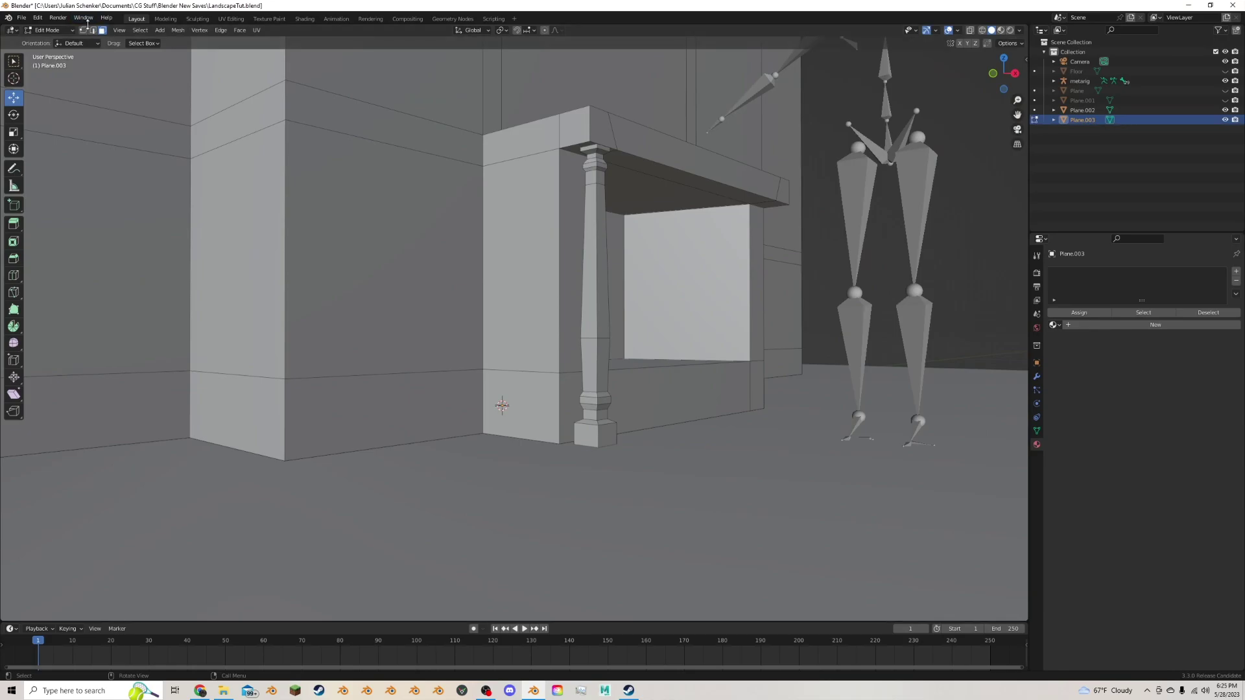
Select the vertical corner edge loops along the full height of the column in edge mode.
left_click(93, 30)
left_click(597, 305, "alt")
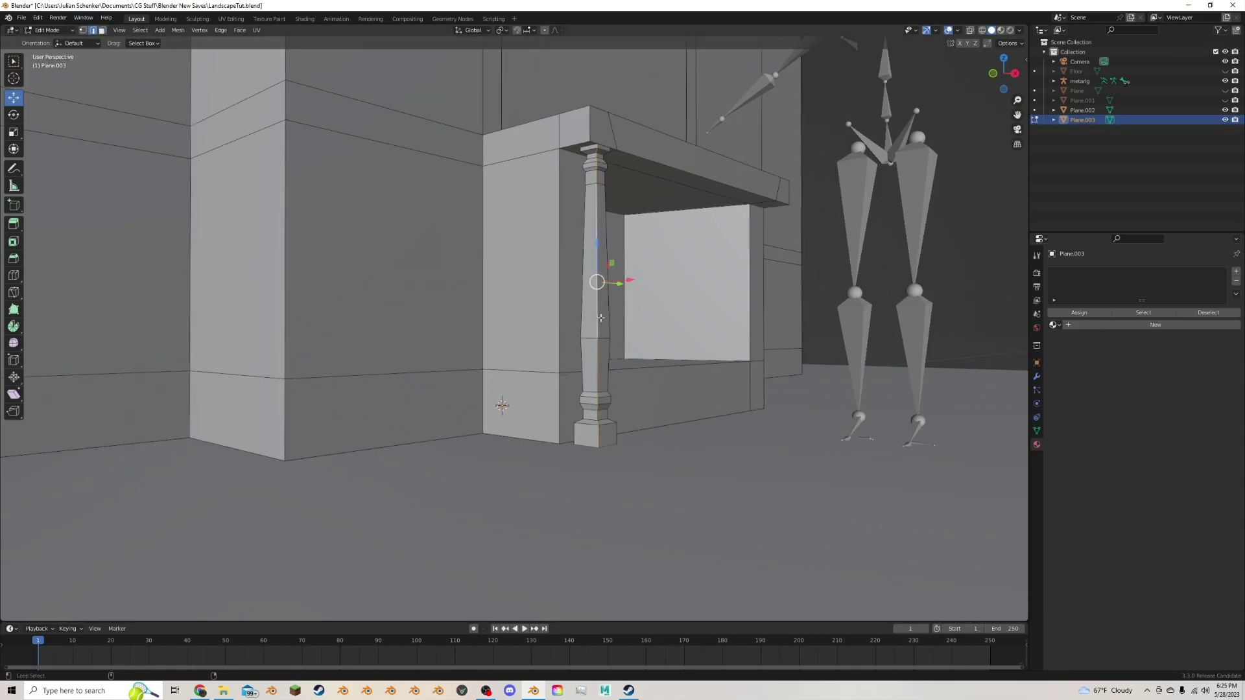
left_click(606, 328, "alt+shift")
left_click(583, 328, "alt+shift")
middle_click_drag(583, 327, 635, 335)
key("KP_Decimal")
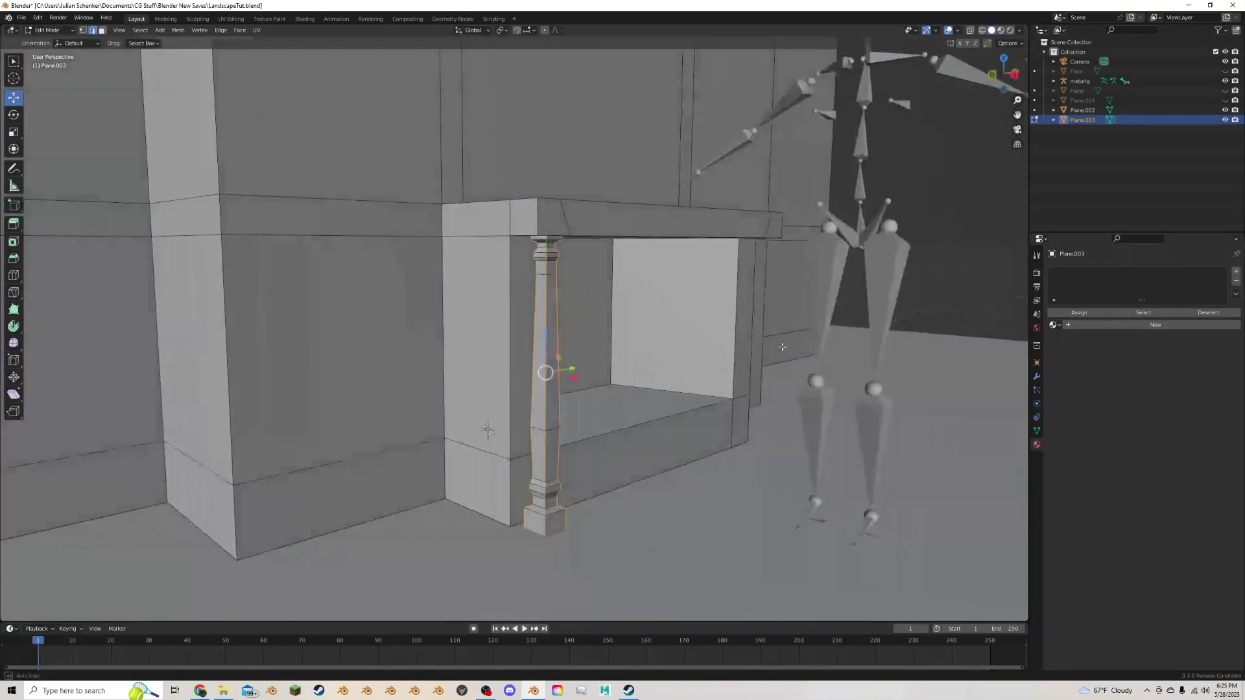
Bevel the column's corner edges with the width type Percent, a width of about 39% and three segments.
key("ctrl+b")
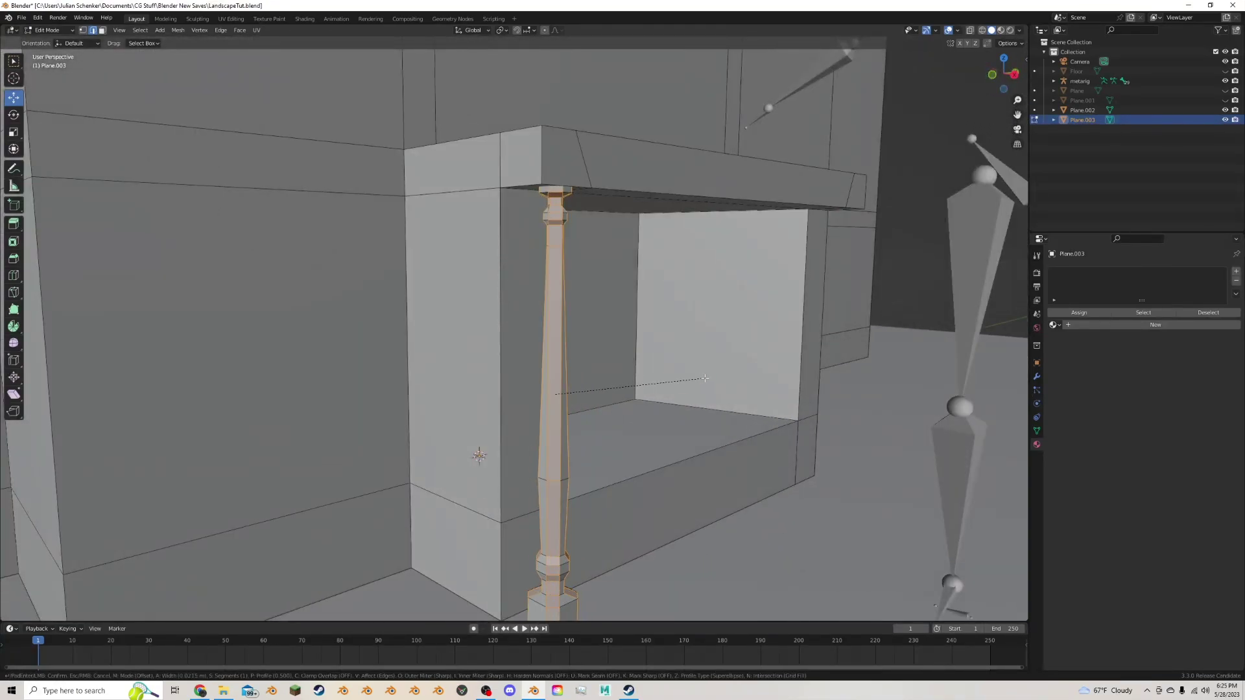
left_click(681, 385)
left_click(125, 451)
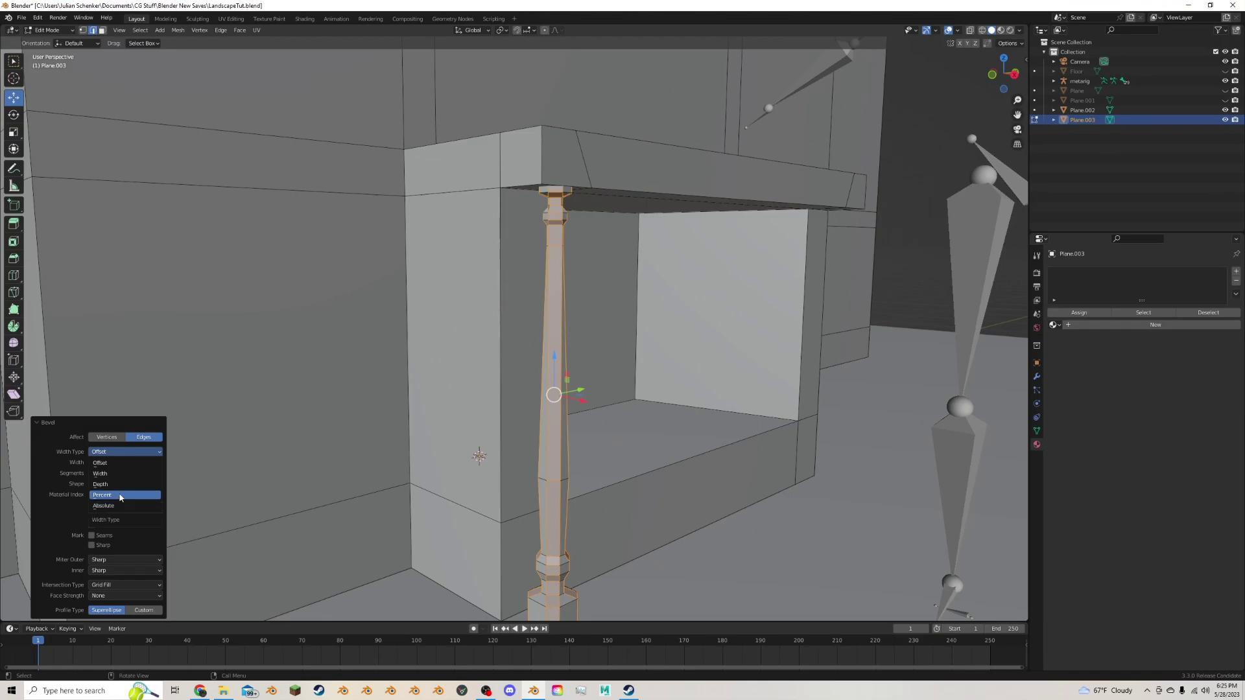
left_click(120, 505)
key("ctrl+b")
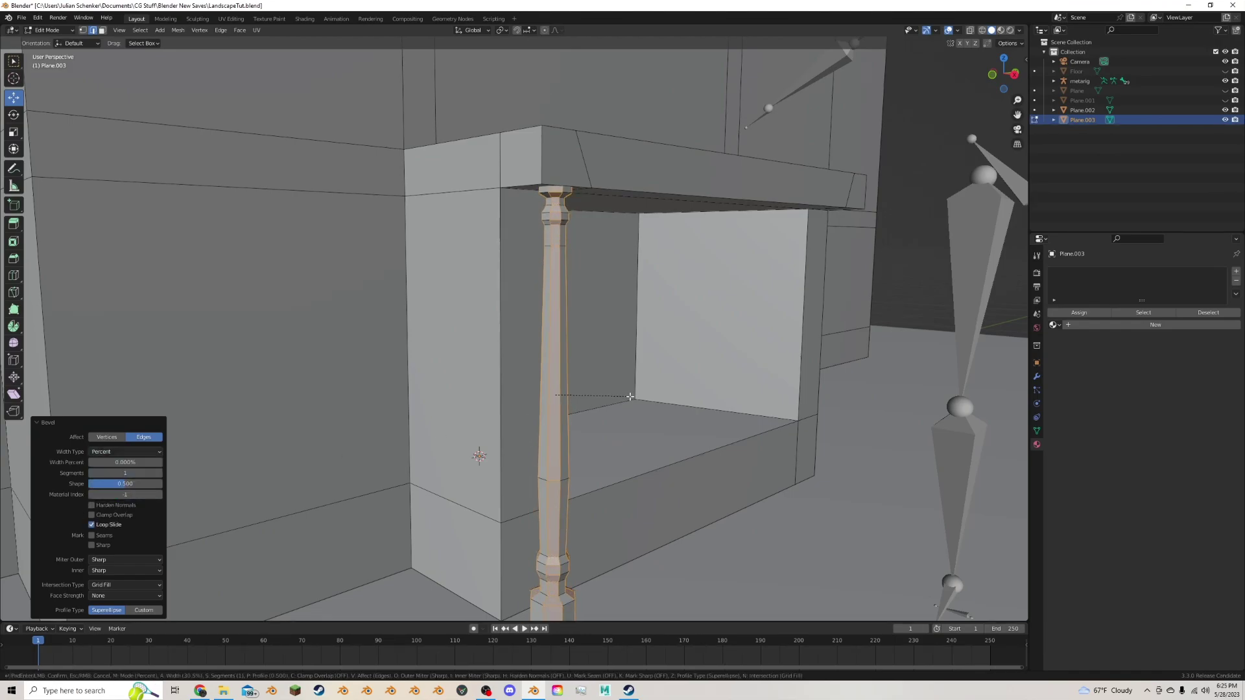
scroll(631, 395, "up", 2)
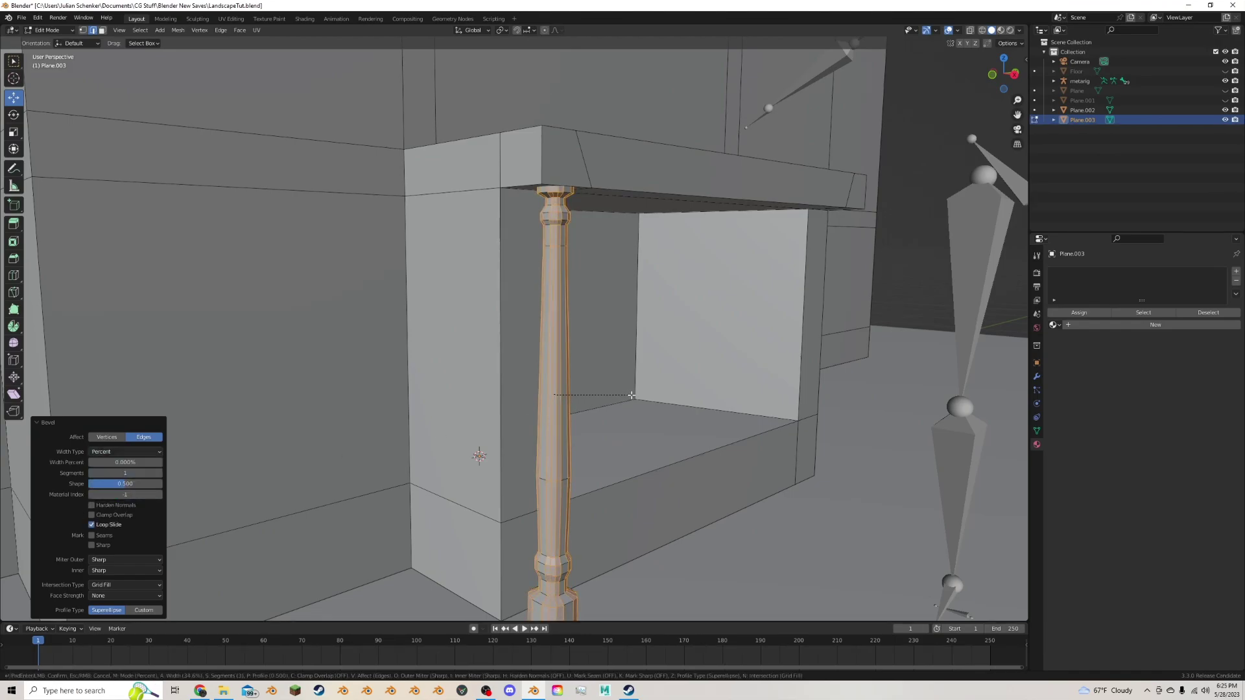
left_click(632, 394)
scroll(562, 409, "down", 2)
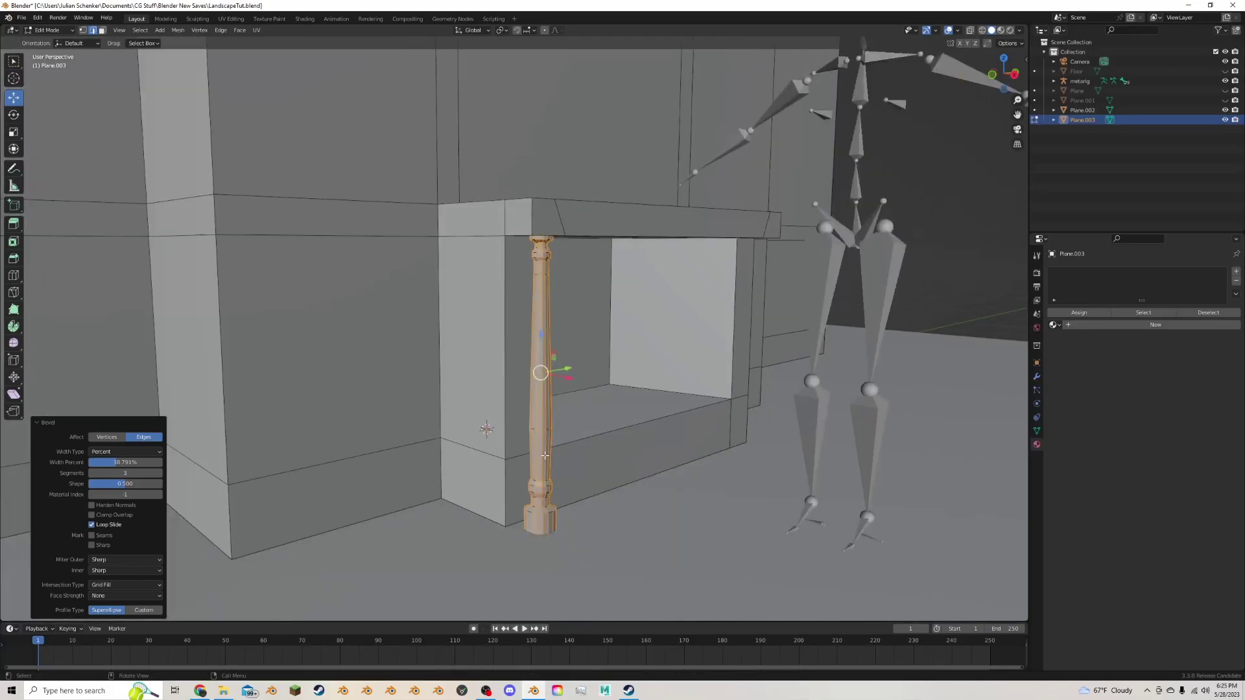
Select the whole linked column, move it along X about 0.042 m toward the wall and about 0.006 m forward again.
key("ctrl+l")
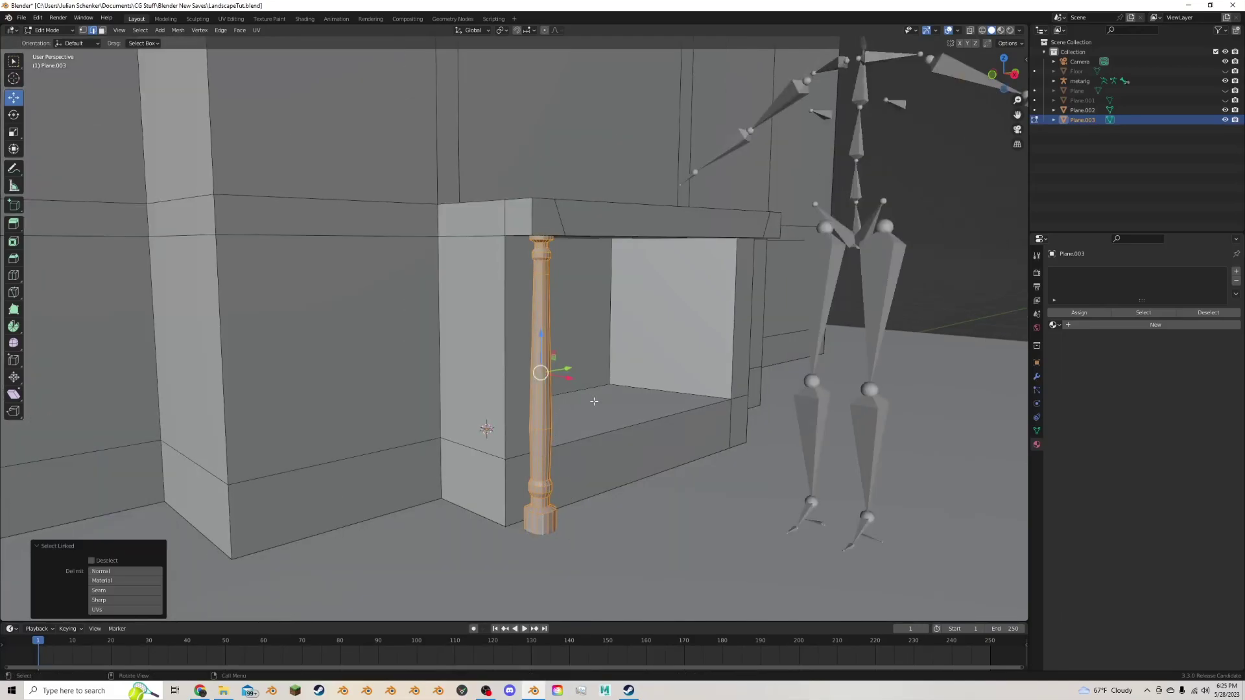
left_click_drag(569, 385, 556, 385)
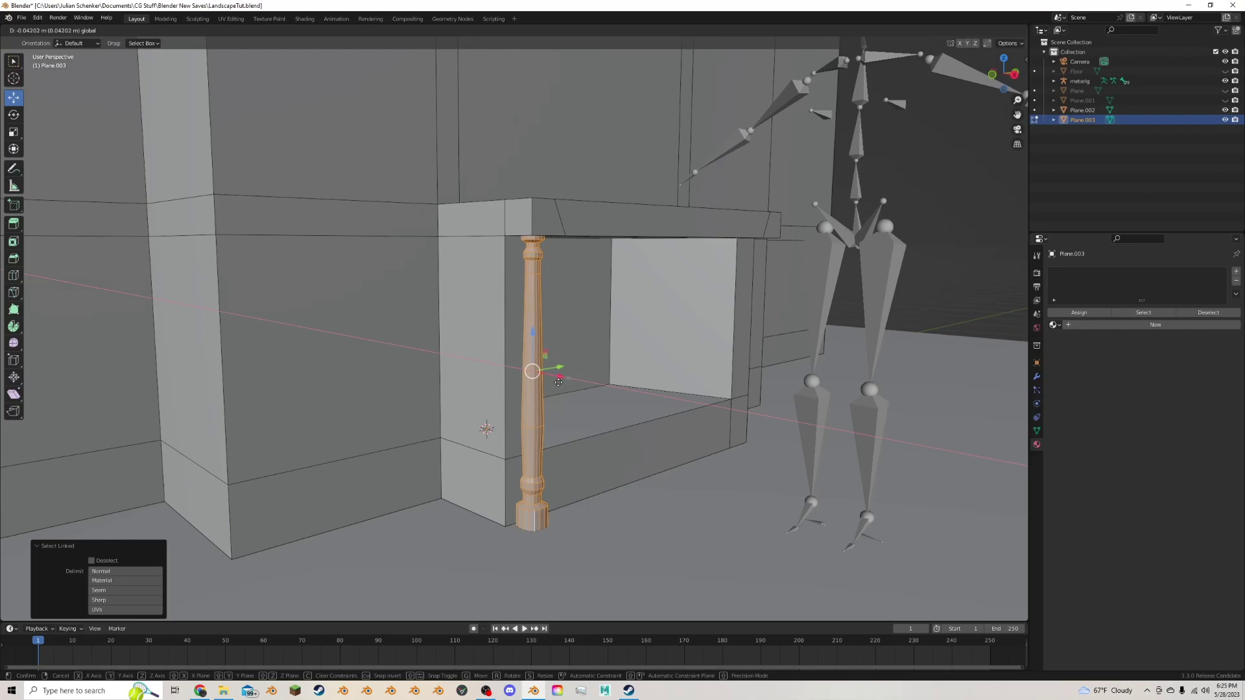
middle_click_drag(556, 385, 704, 338)
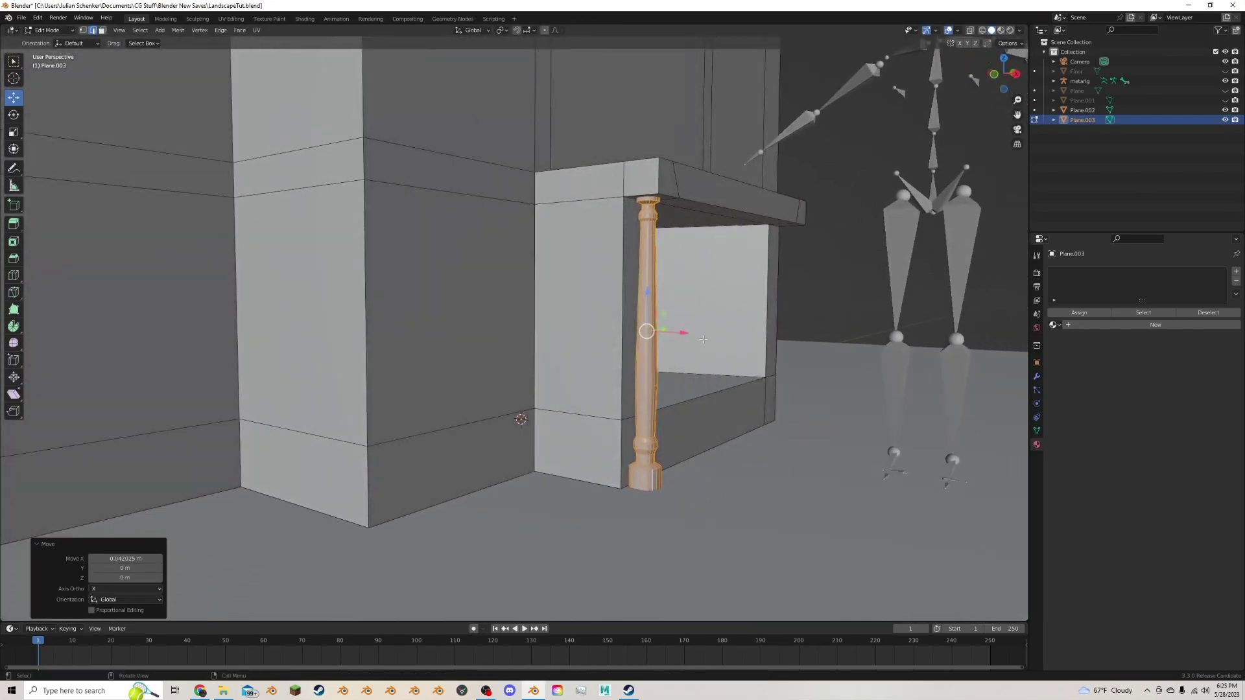
left_click_drag(684, 332, 688, 332)
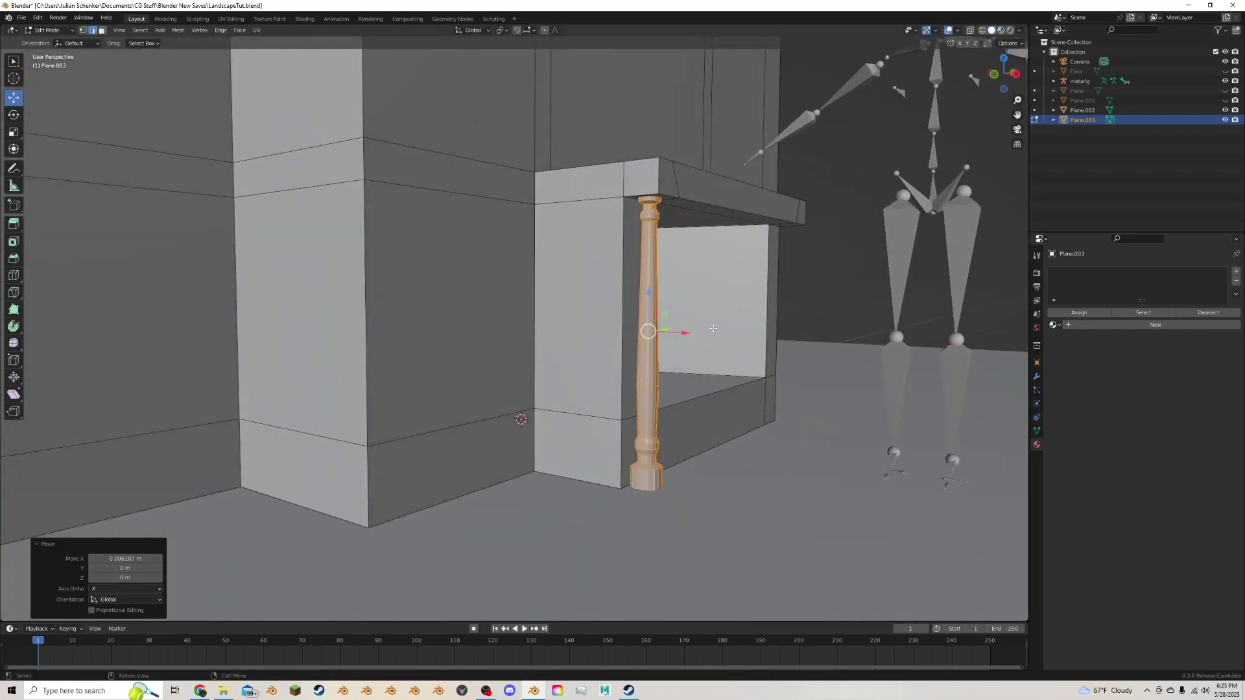
Duplicate the column and move the copy about 1.48 m along Y to the other side of the fireplace.
middle_click_drag(711, 331, 655, 333)
key("shift+d")
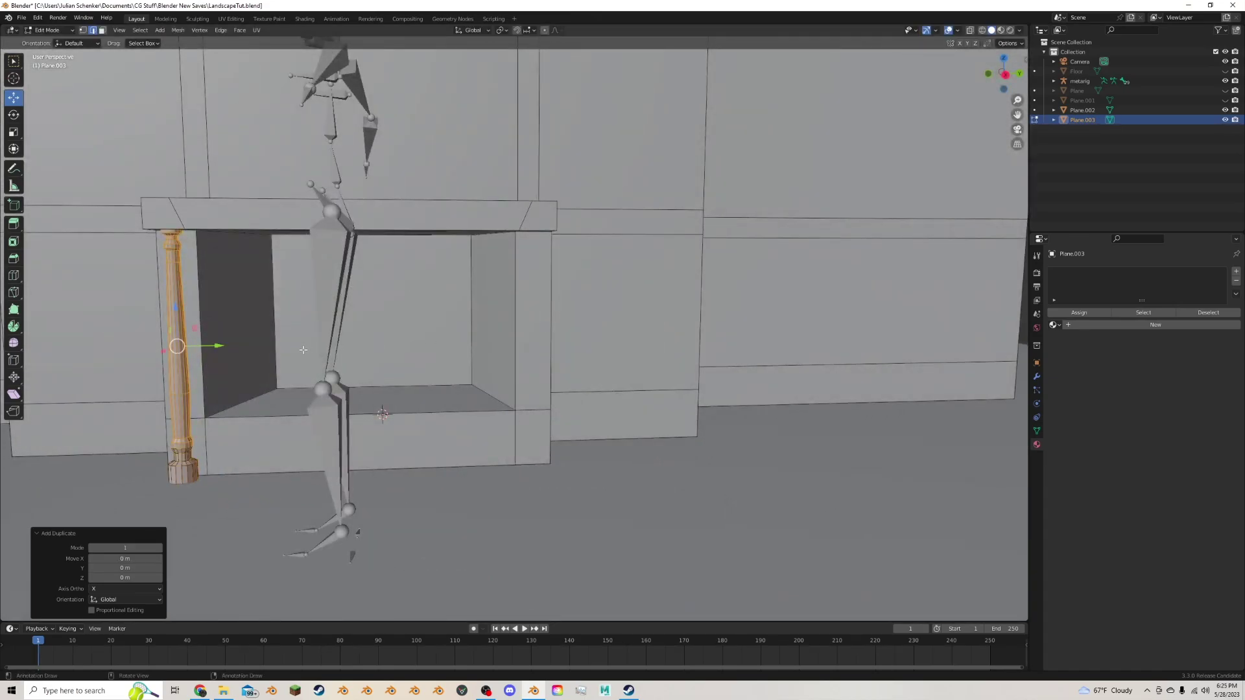
key("x")
left_click(571, 344)
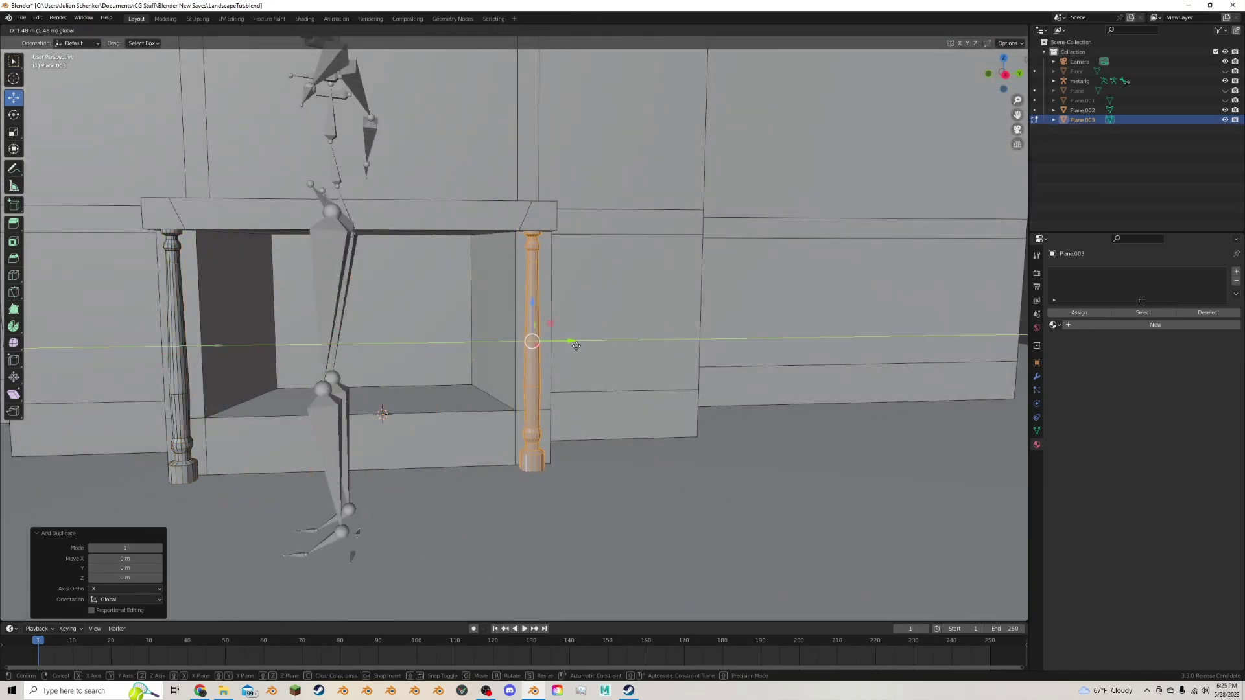
mouse_move(570, 344)
middle_mouse_down("alt")
mouse_move(597, 351)
mouse_move(576, 405)
mouse_move(583, 360)
middle_mouse_up("alt")
scroll(597, 350, "down", 4)
scroll(597, 350, "up", 6)
right_click(576, 407)
scroll(574, 396, "up", 2)
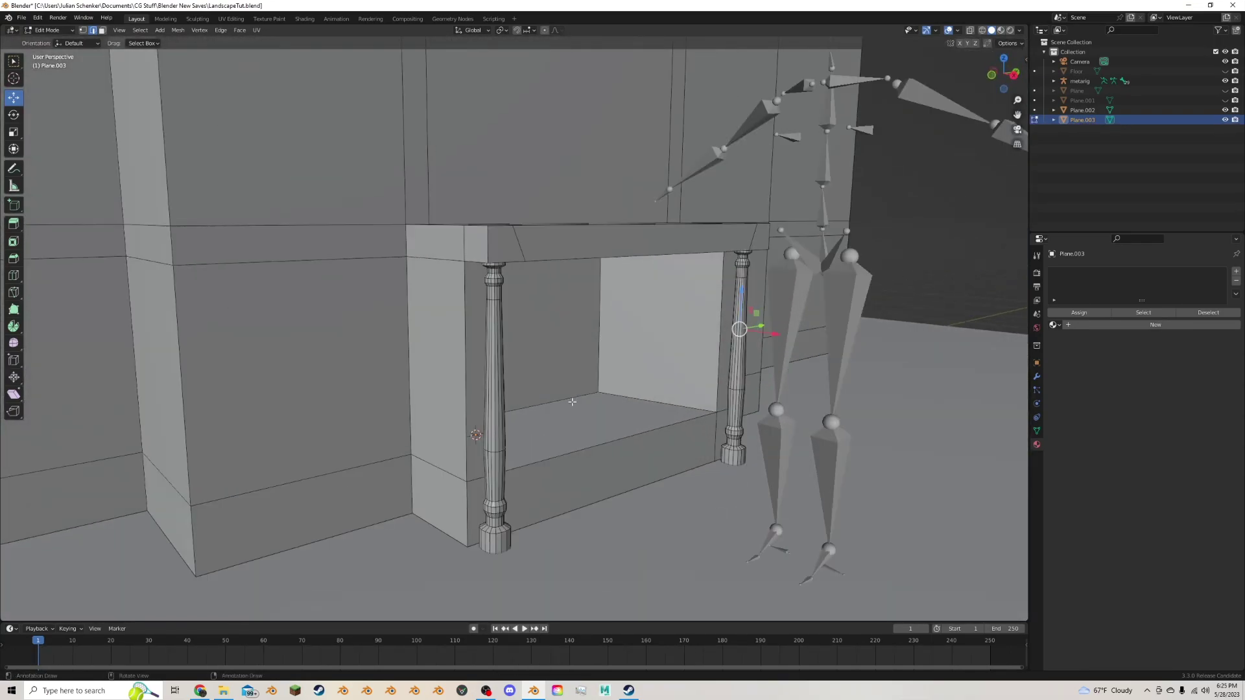
Check the reference photo in the browser, and lower the fireplace's inner floor face about 0.18 m along Z.
key("w")
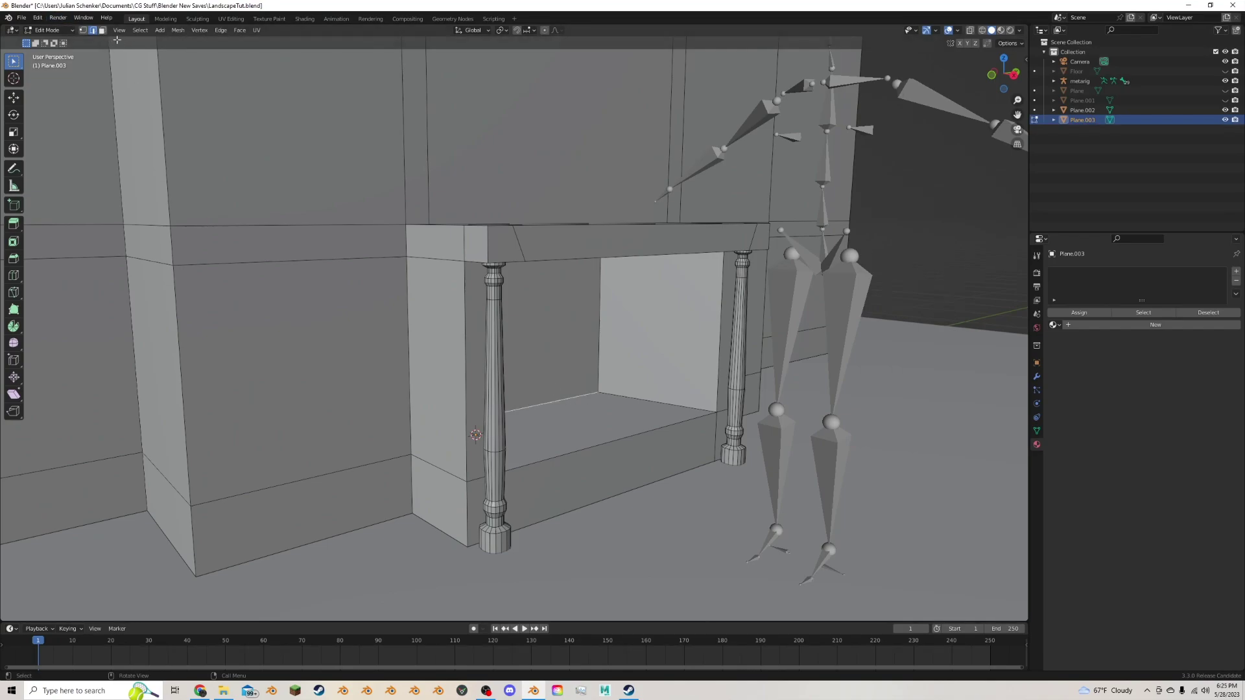
left_click(102, 30)
left_click(570, 399)
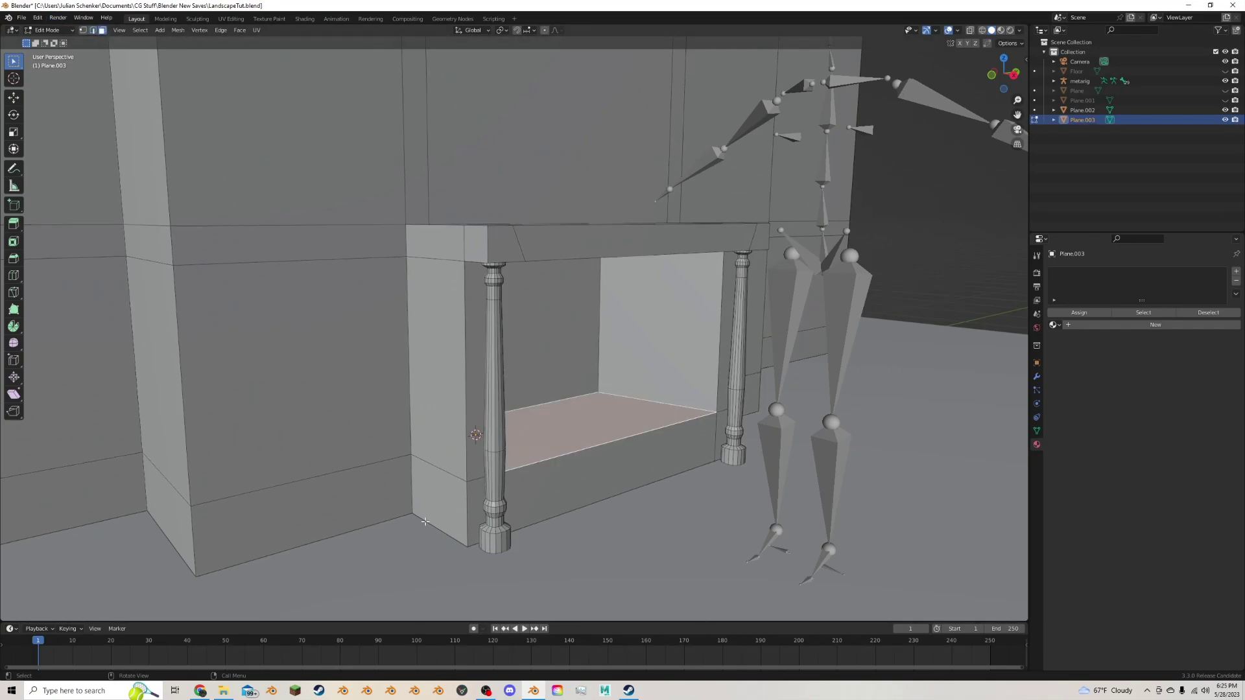
left_click(200, 690)
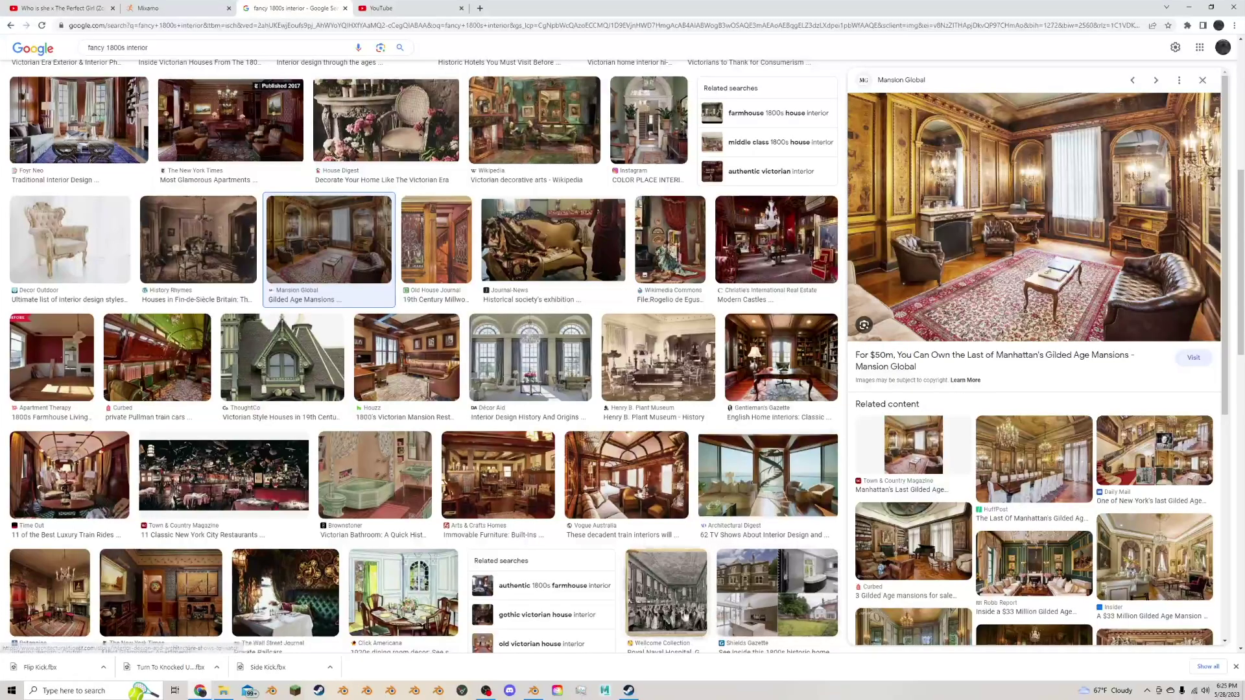
left_click(533, 690)
middle_click_drag(648, 420, 637, 403)
key("g")
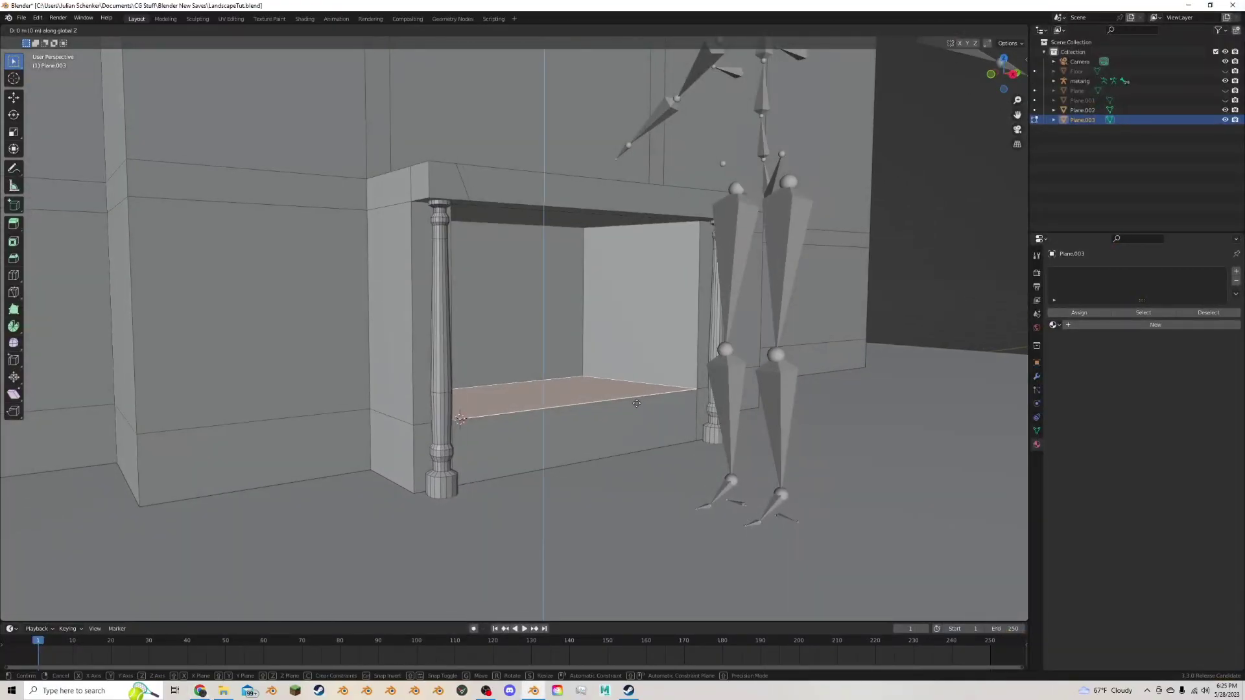
key("z")
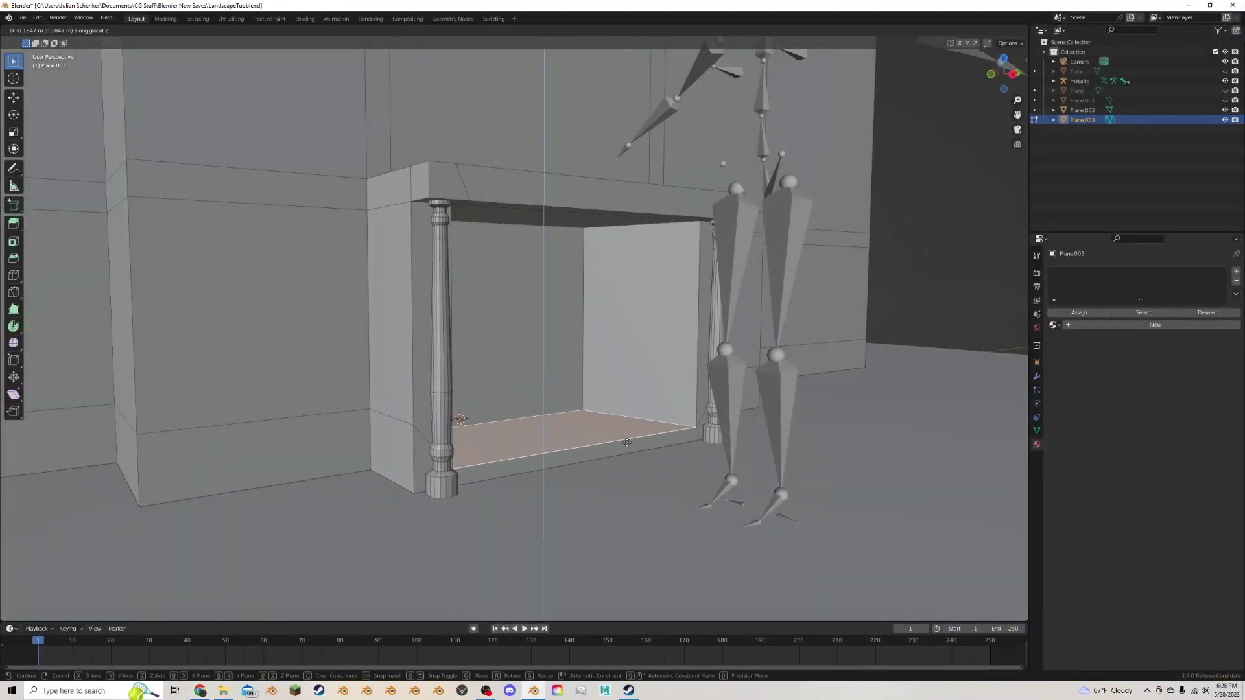
left_click(625, 441)
Lower the bottom edge loop of the wall's top trim band about 0.12 m along Z.
scroll(609, 428, "down", 5)
middle_click_drag(557, 370, 576, 388)
scroll(576, 388, "up", 3)
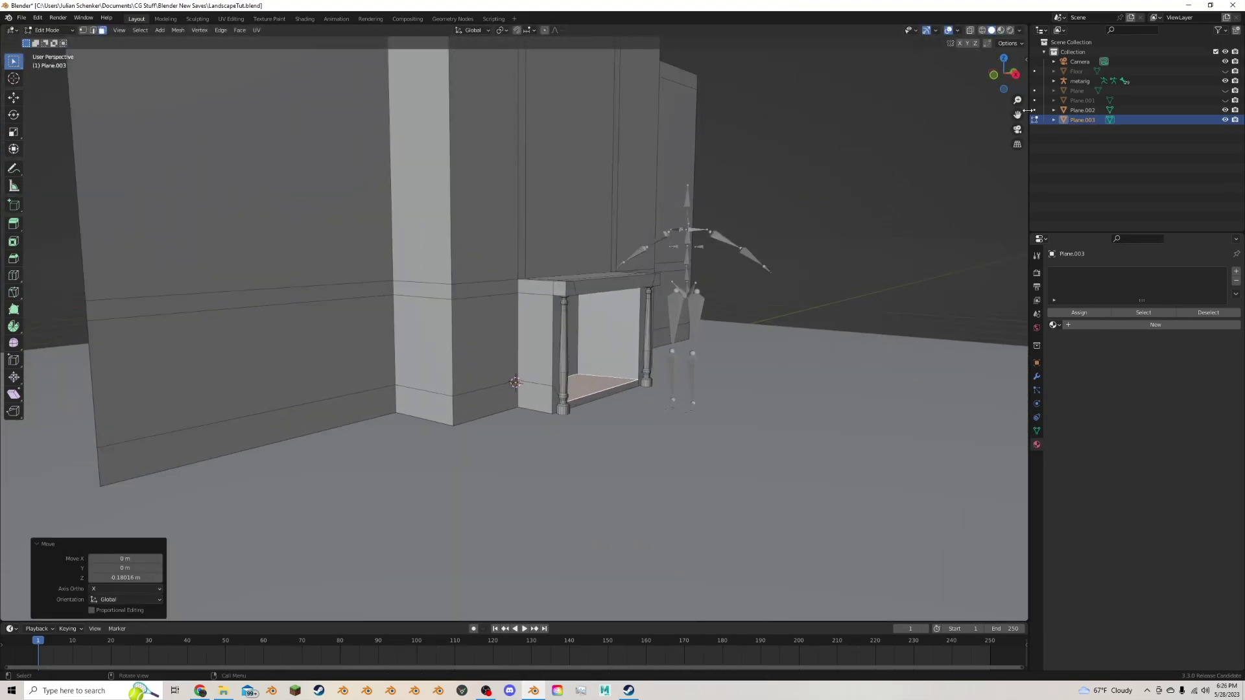
left_click_drag(1017, 115, 1023, 132)
middle_click_drag(567, 368, 756, 245)
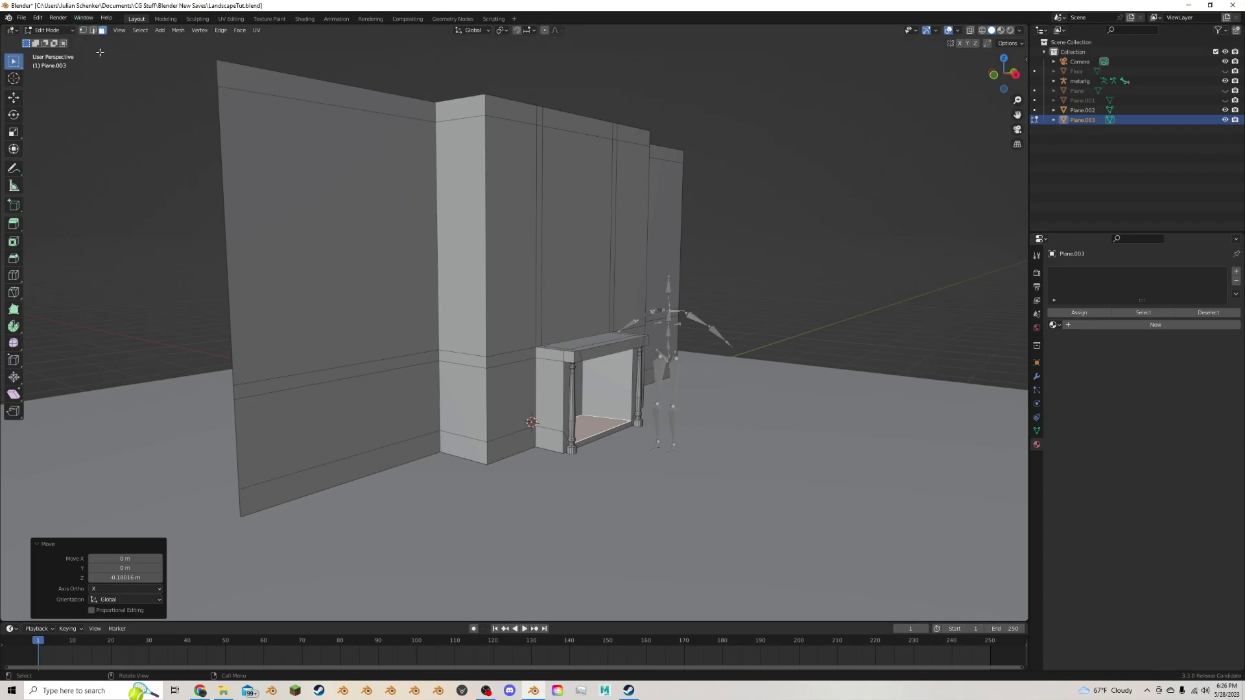
left_click(488, 110, "alt")
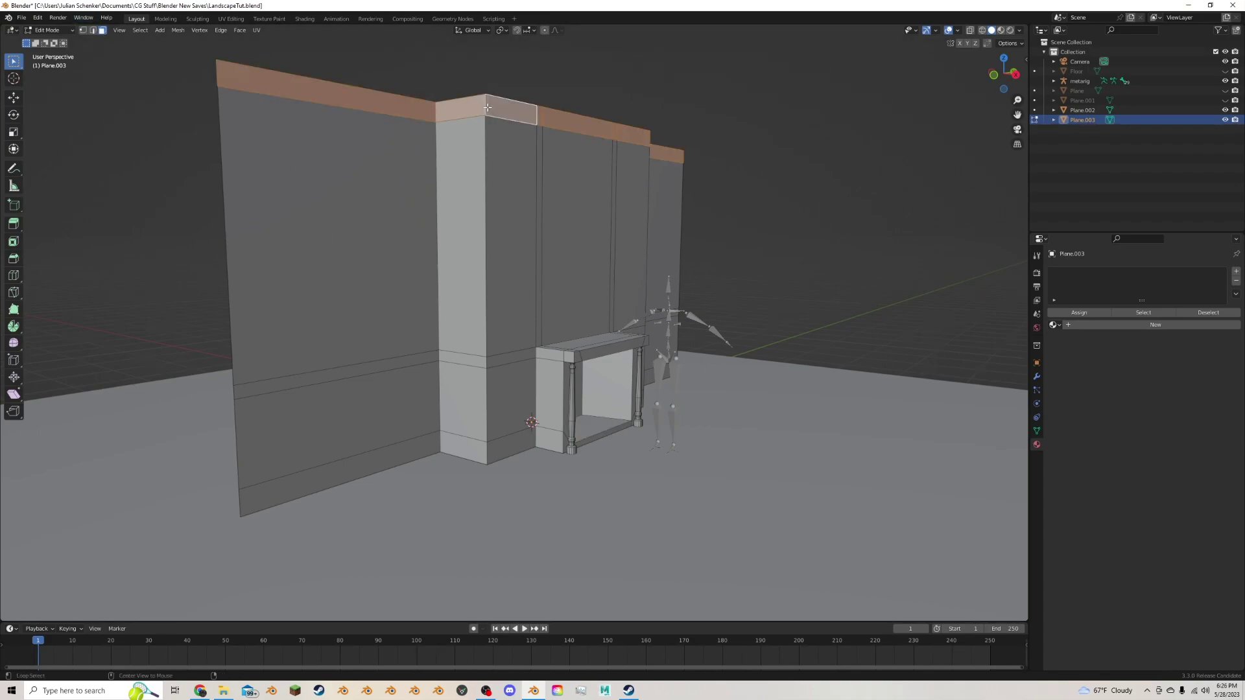
key("2")
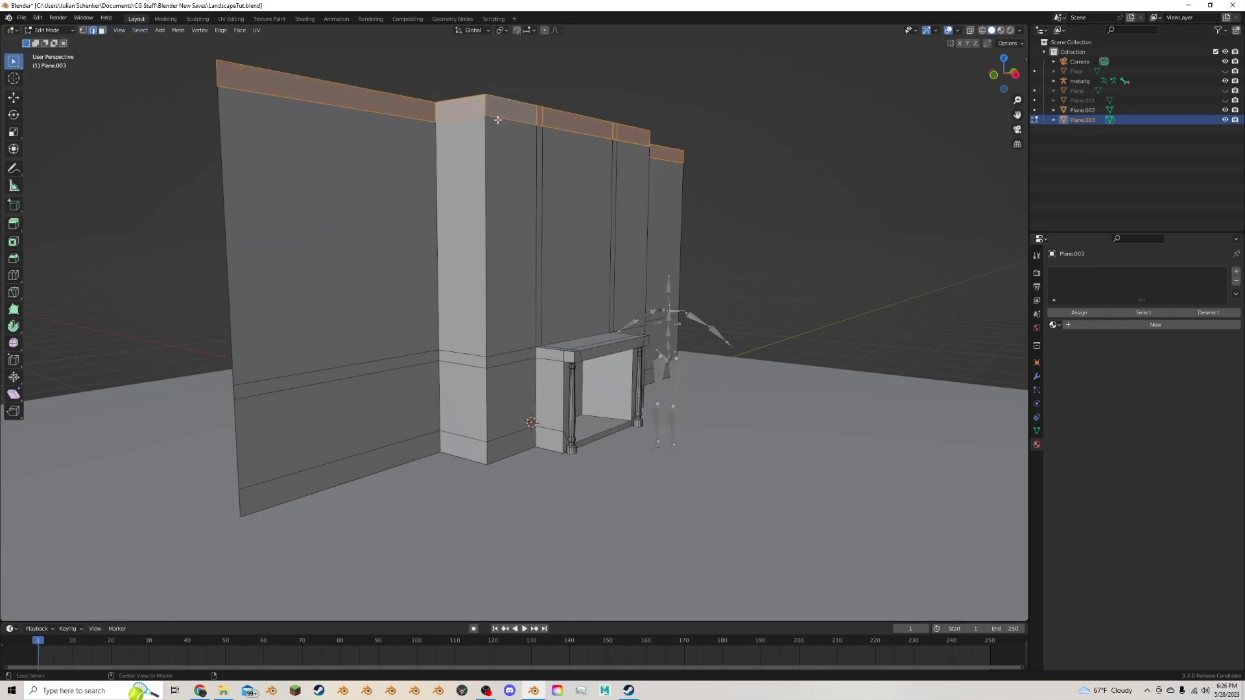
left_click(497, 119, "alt")
key("g")
key("z")
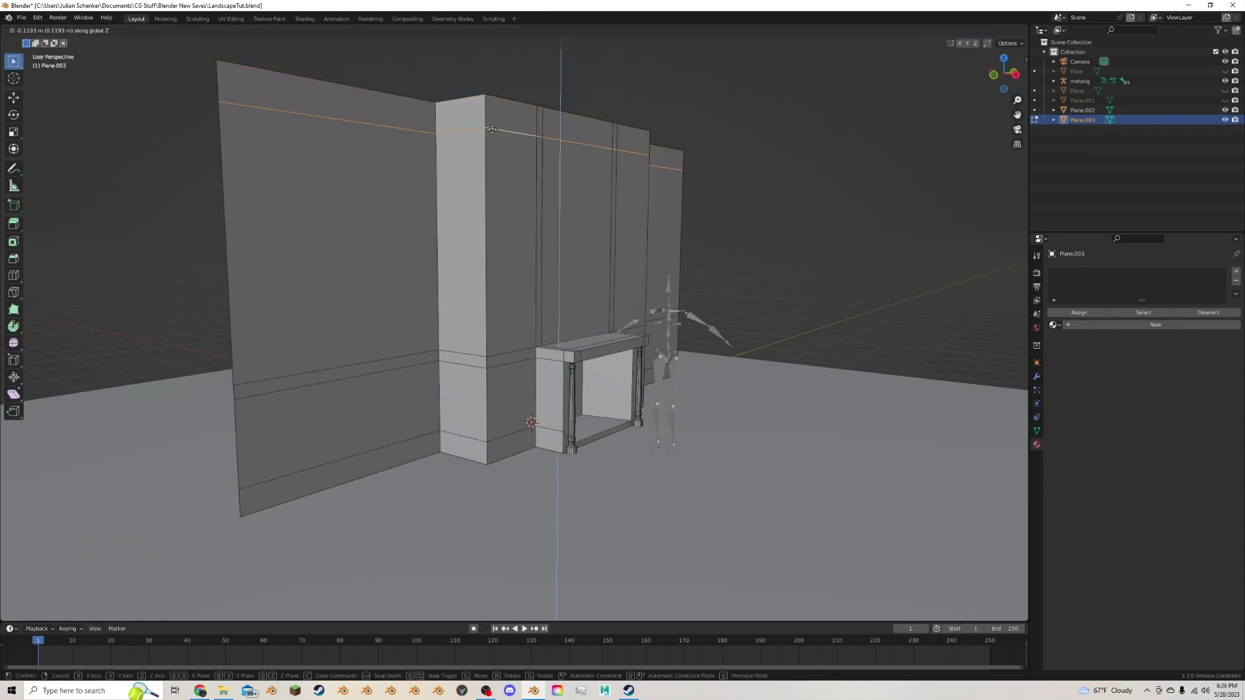
left_click(496, 130)
Extrude the whole top trim band's faces outward along their normals about 0.23 m.
left_click(102, 31)
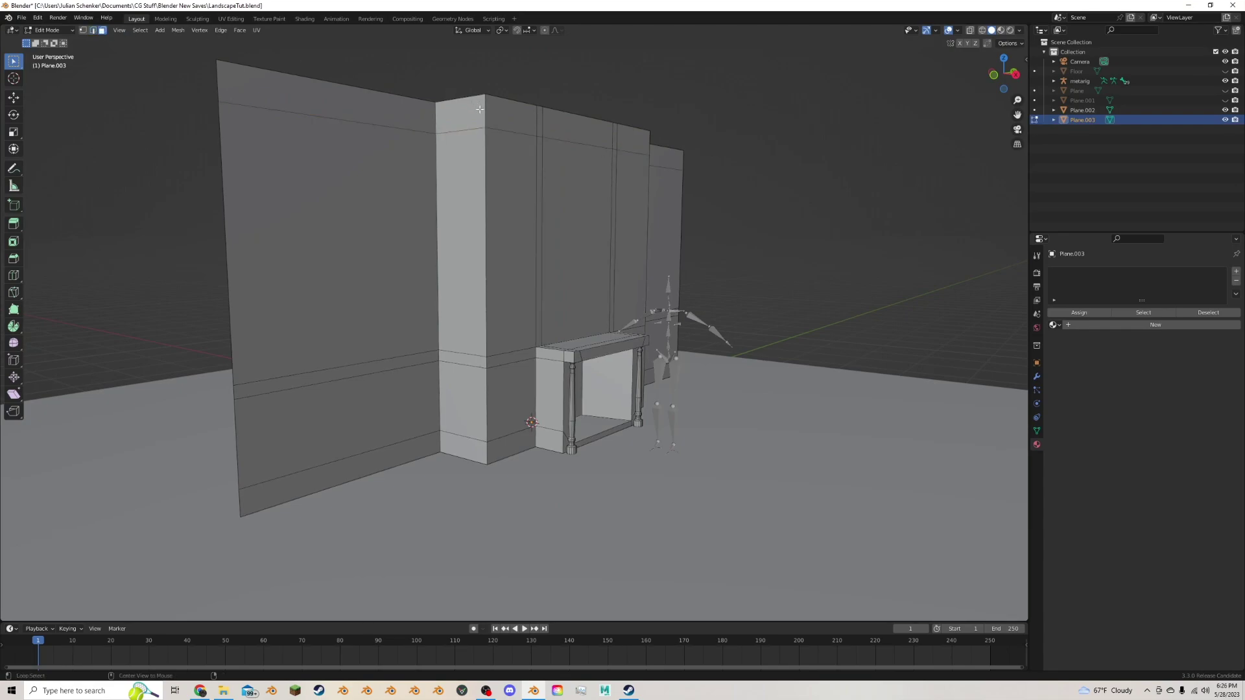
left_click(486, 113, "alt")
middle_click_drag(536, 108, 542, 127)
scroll(542, 128, "up", 1)
left_click_drag(1016, 115, 982, 211)
key("alt+e")
left_click(566, 212)
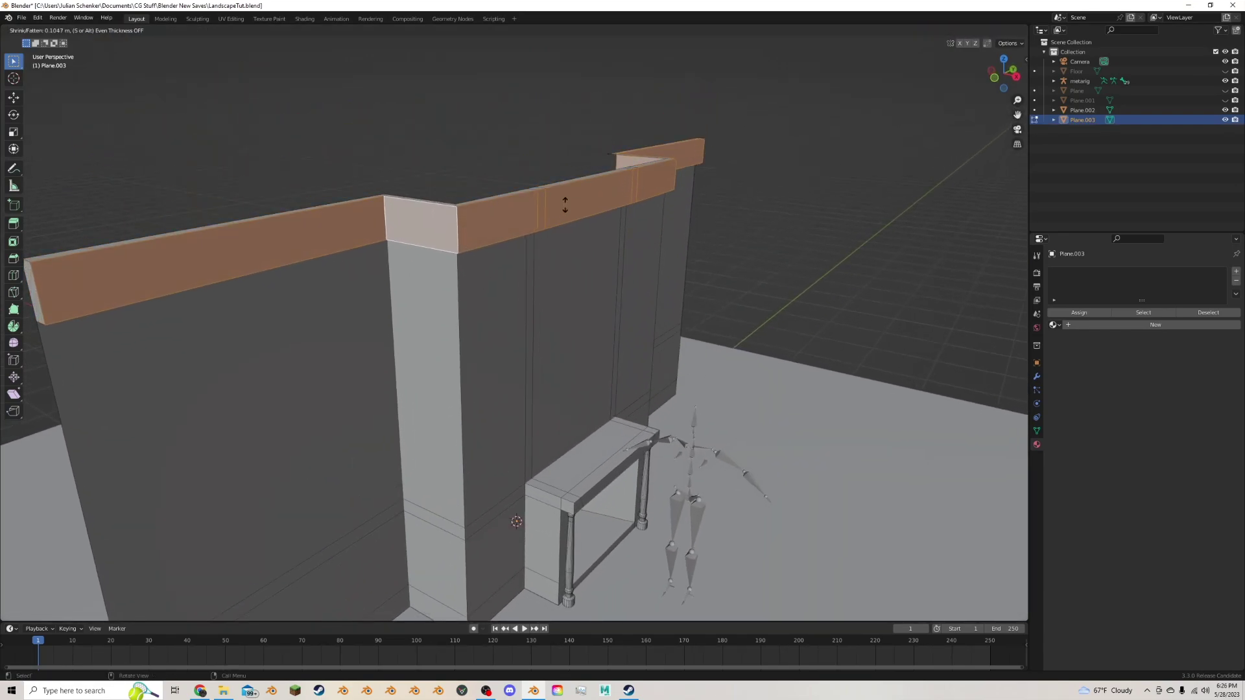
left_click(566, 194)
Flatten the front faces of the top band on the two outer wall sections by scaling them to 0 along X.
scroll(428, 225, "down", 2)
middle_click_drag(428, 225, 422, 267)
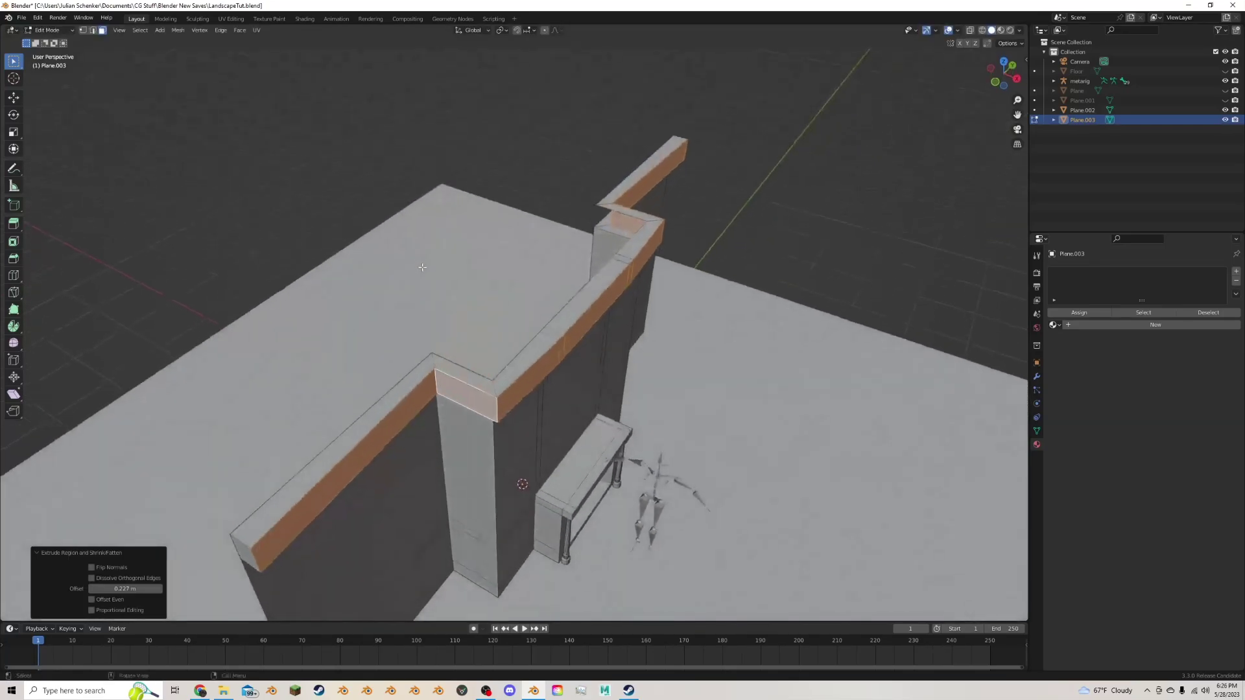
left_click(393, 423)
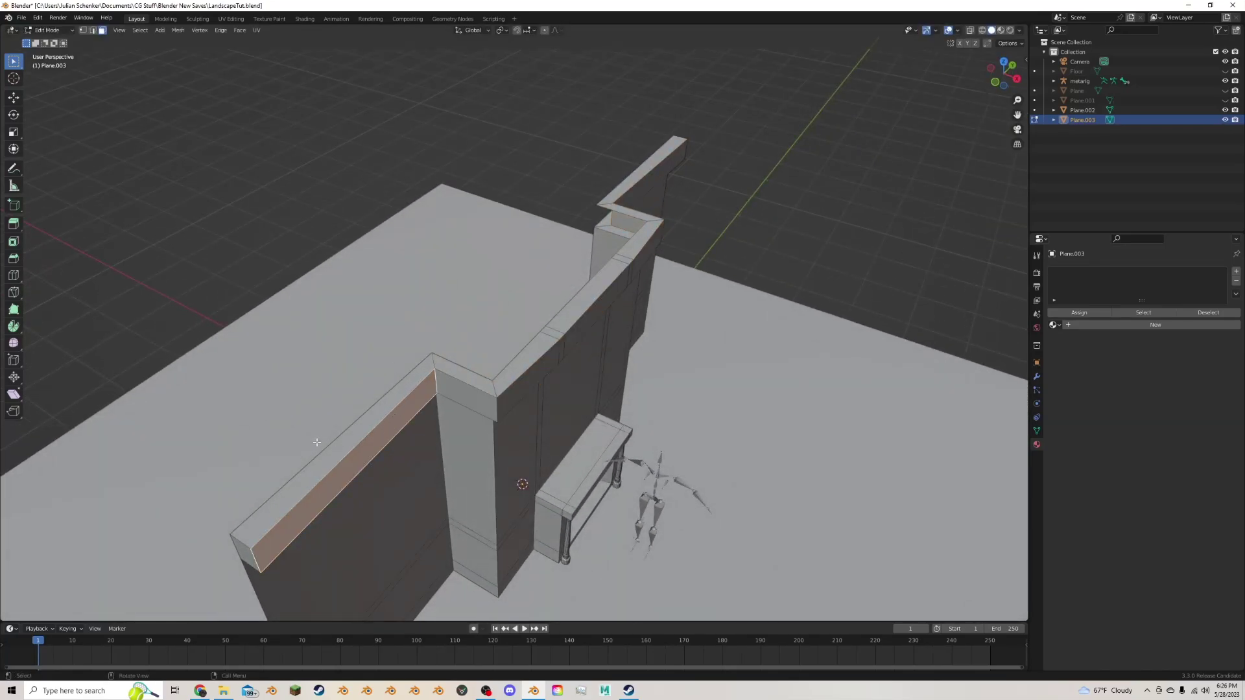
left_click(666, 165, "shift")
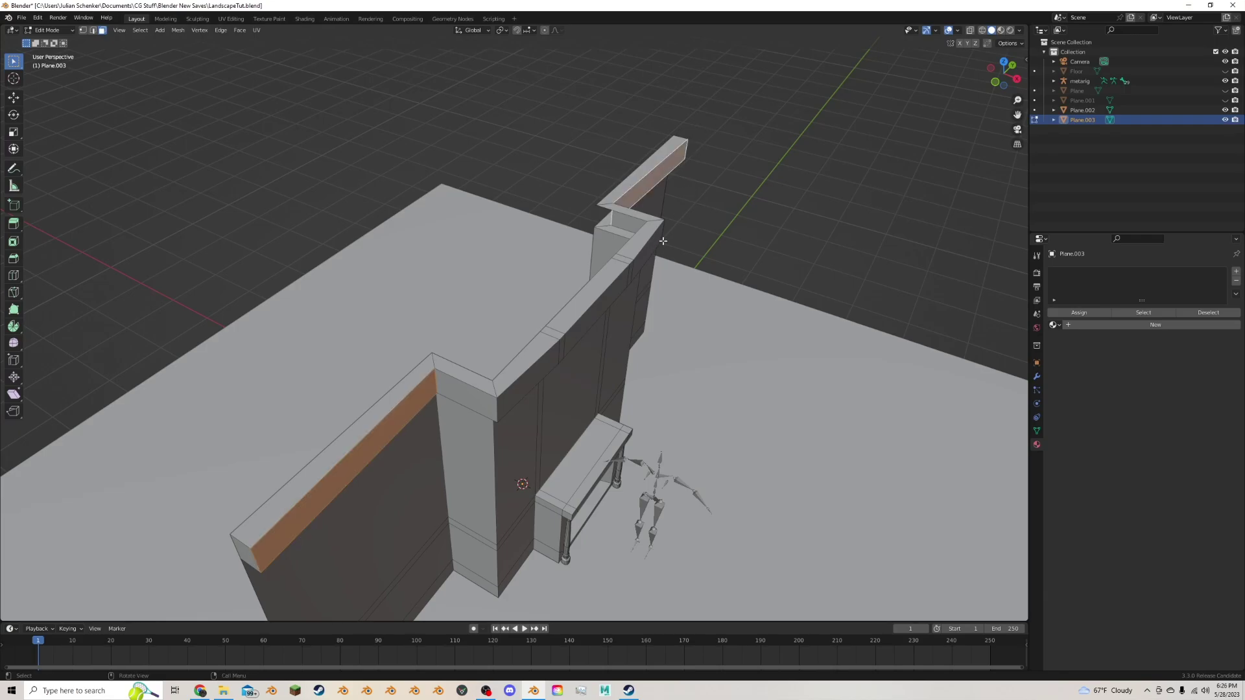
key("s")
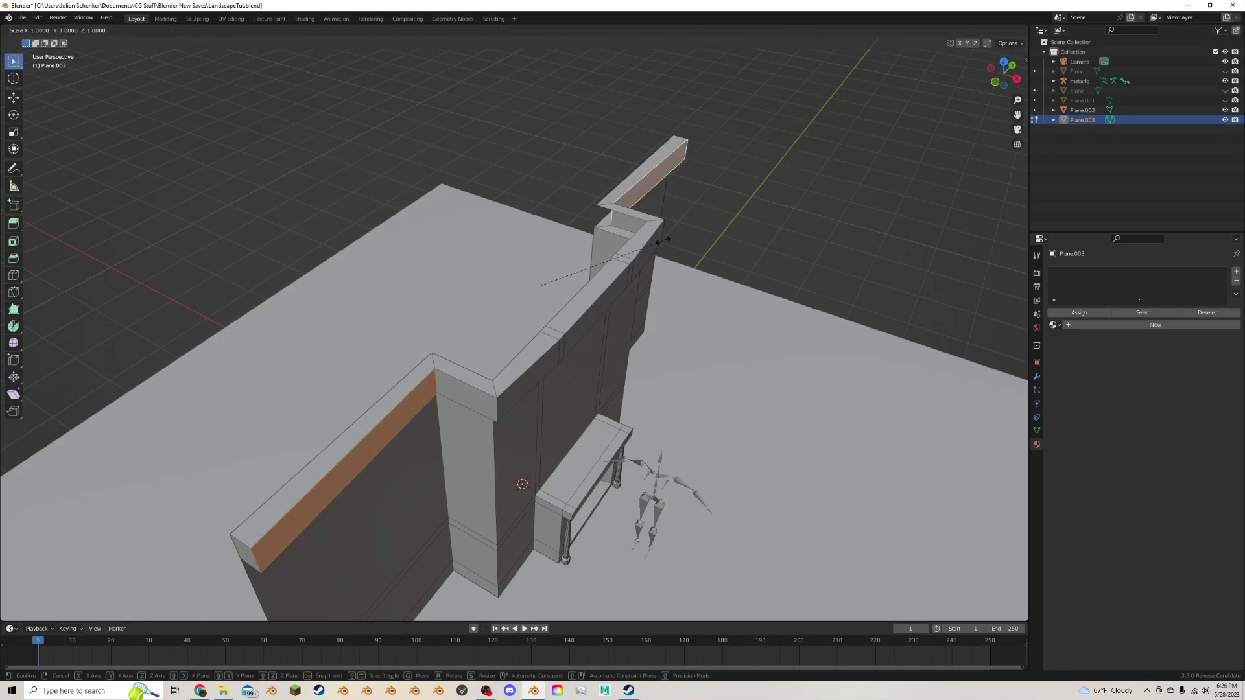
key("x")
key("0")
key("Return")
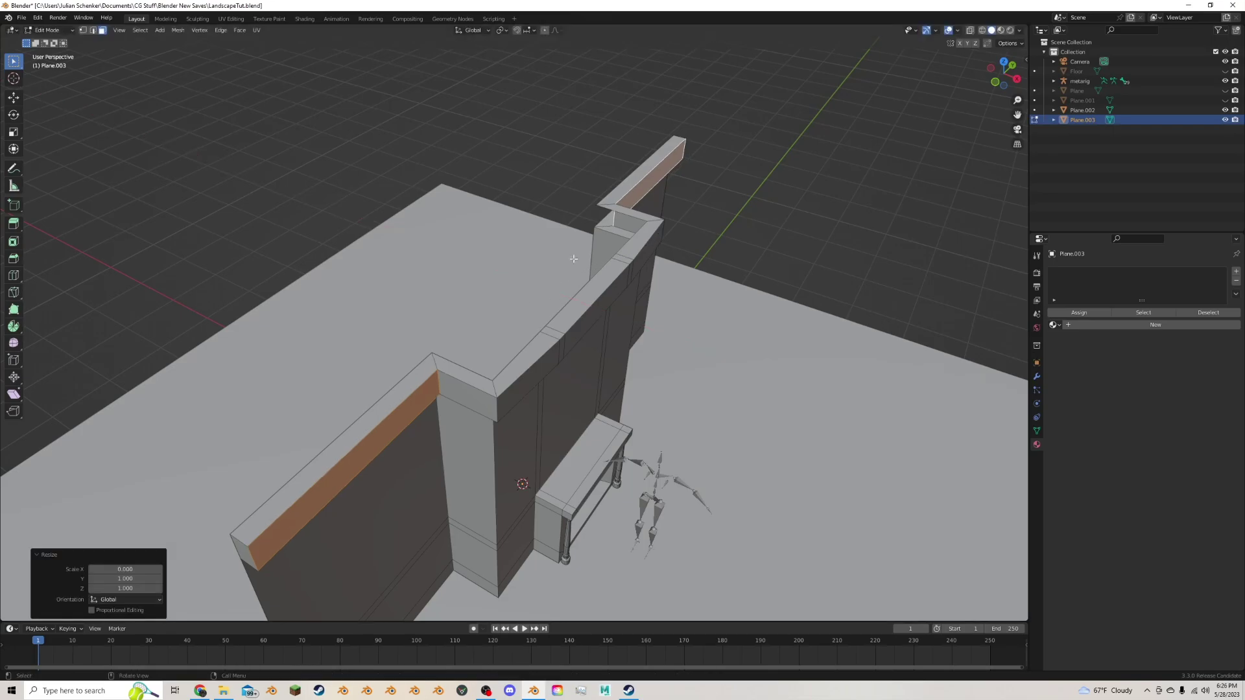
Flatten the top band's front faces on the projecting middle section with X scale 0 and move them back about 0.09 m along X.
left_click(557, 353)
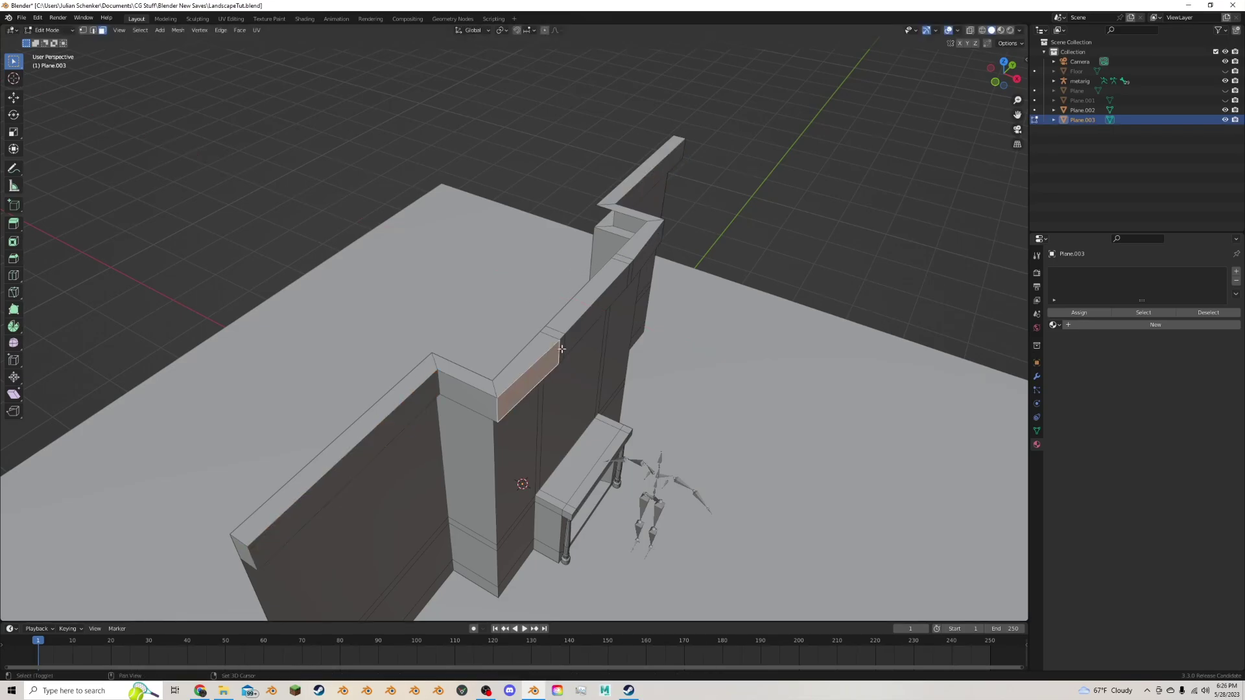
left_click(561, 349, "shift")
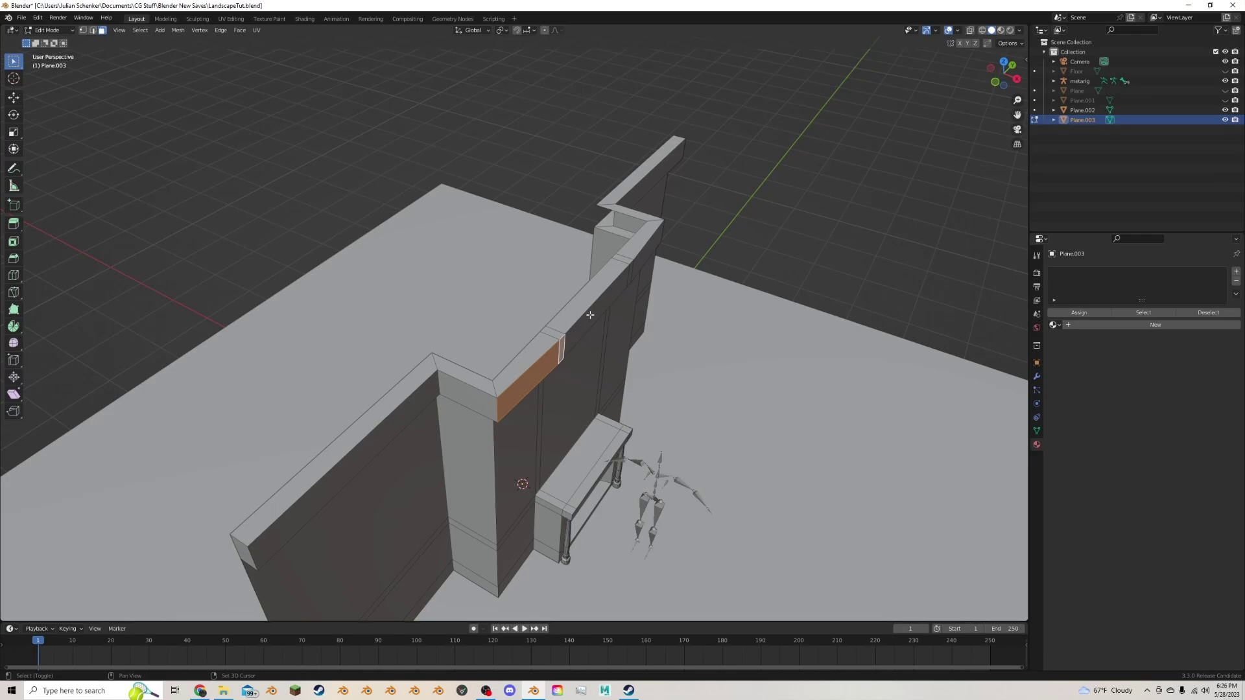
left_click(630, 271, "ctrl")
left_click(641, 260, "shift")
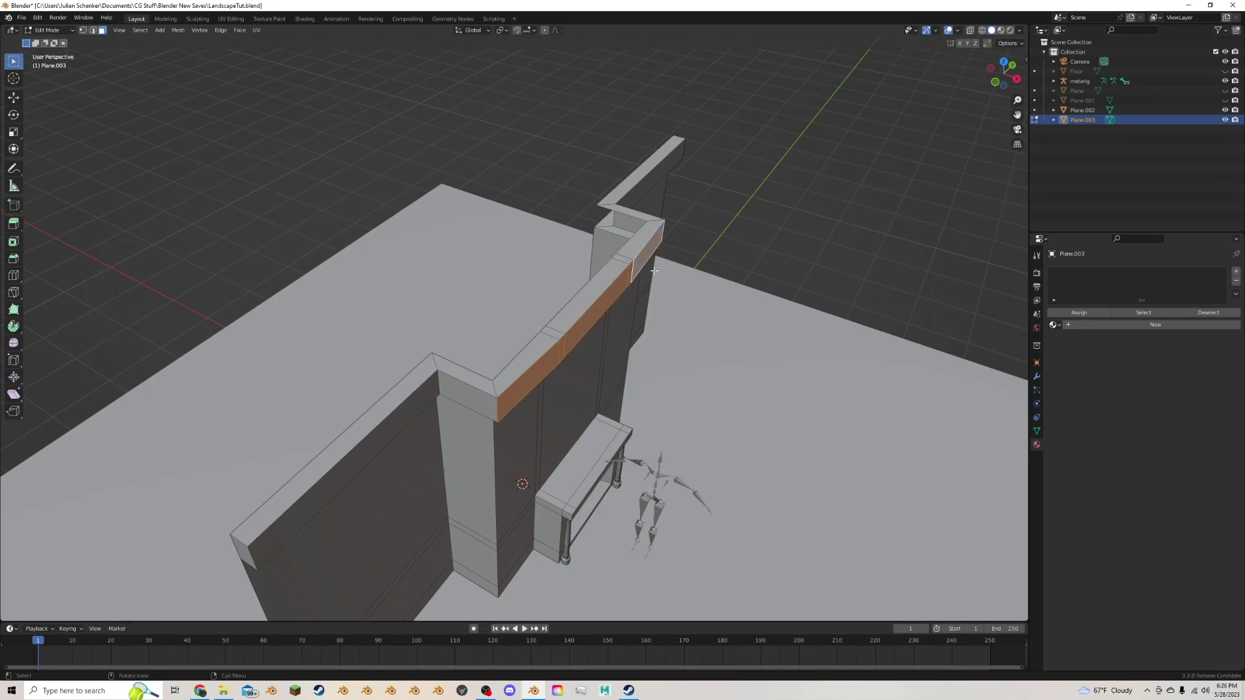
key("s")
key("x")
key("0")
key("Return")
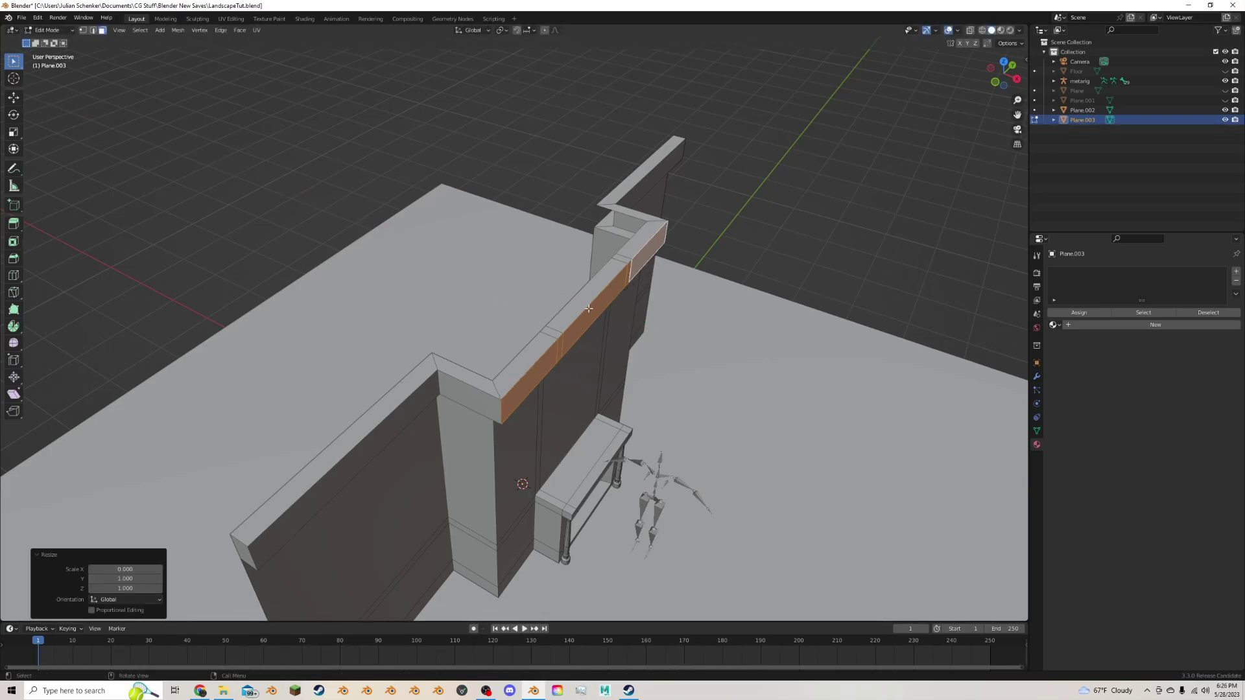
key("g")
key("x")
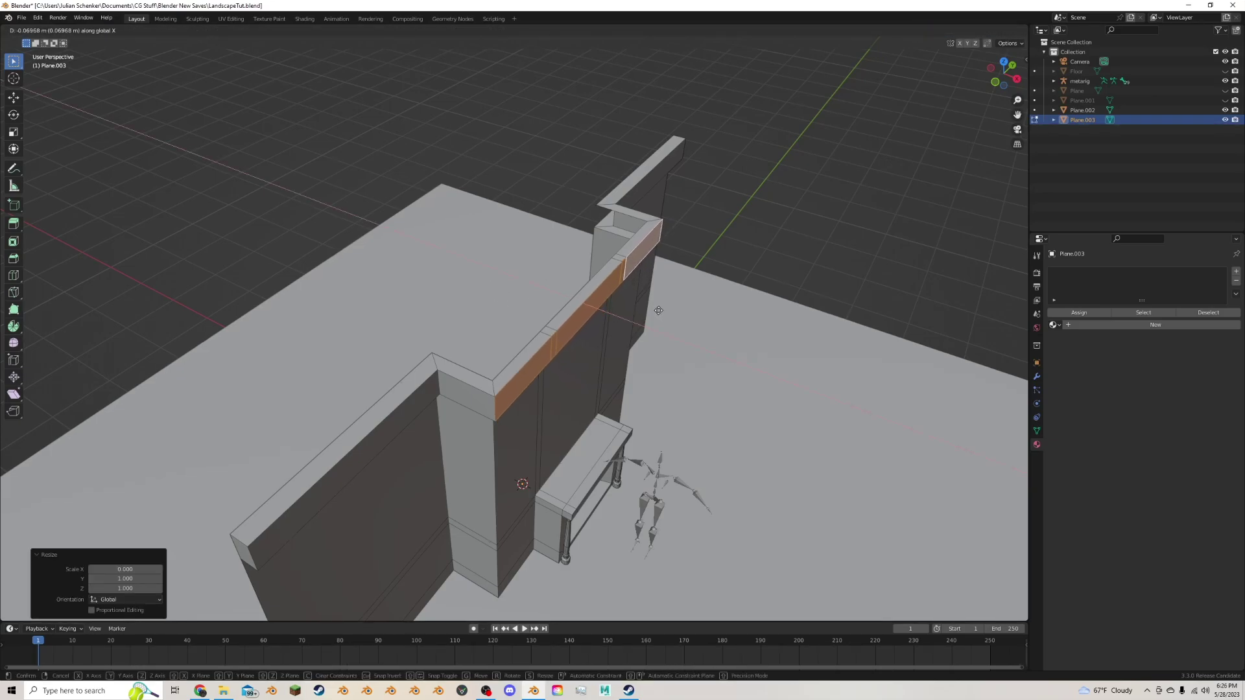
left_click(659, 311)
Move the top band's front faces on both outer wall sections back about 0.05 m along X.
left_click(410, 424)
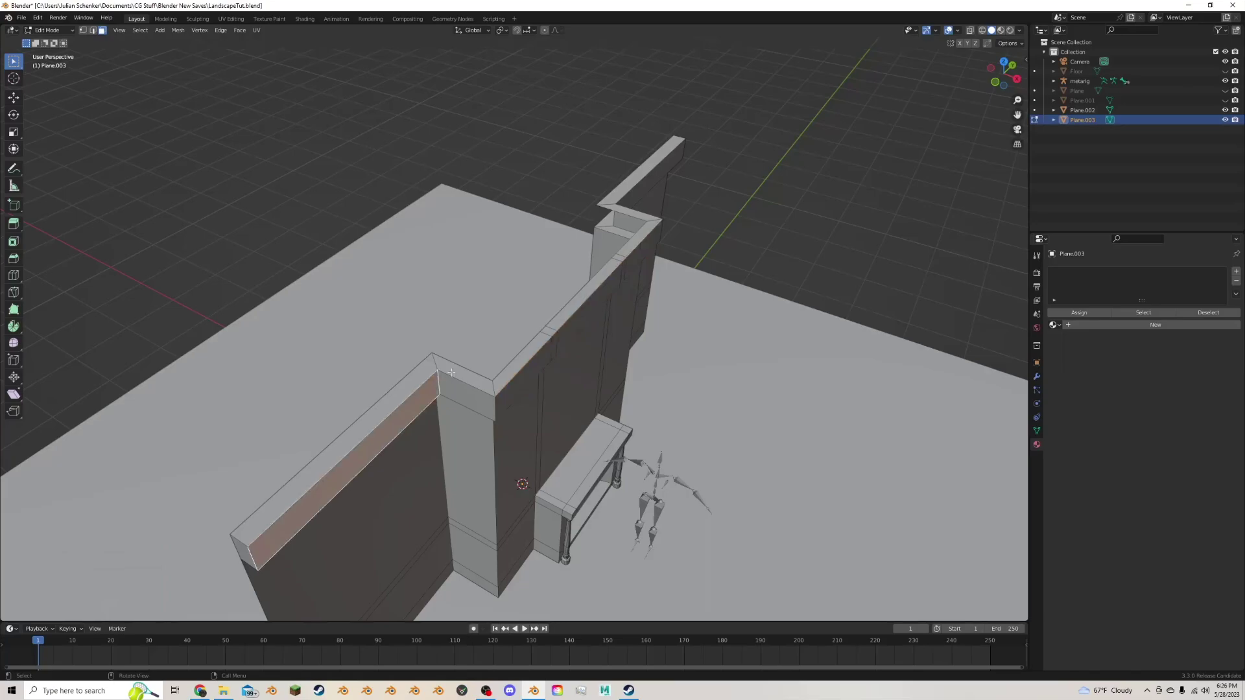
left_click(664, 177, "shift")
key("g")
key("x")
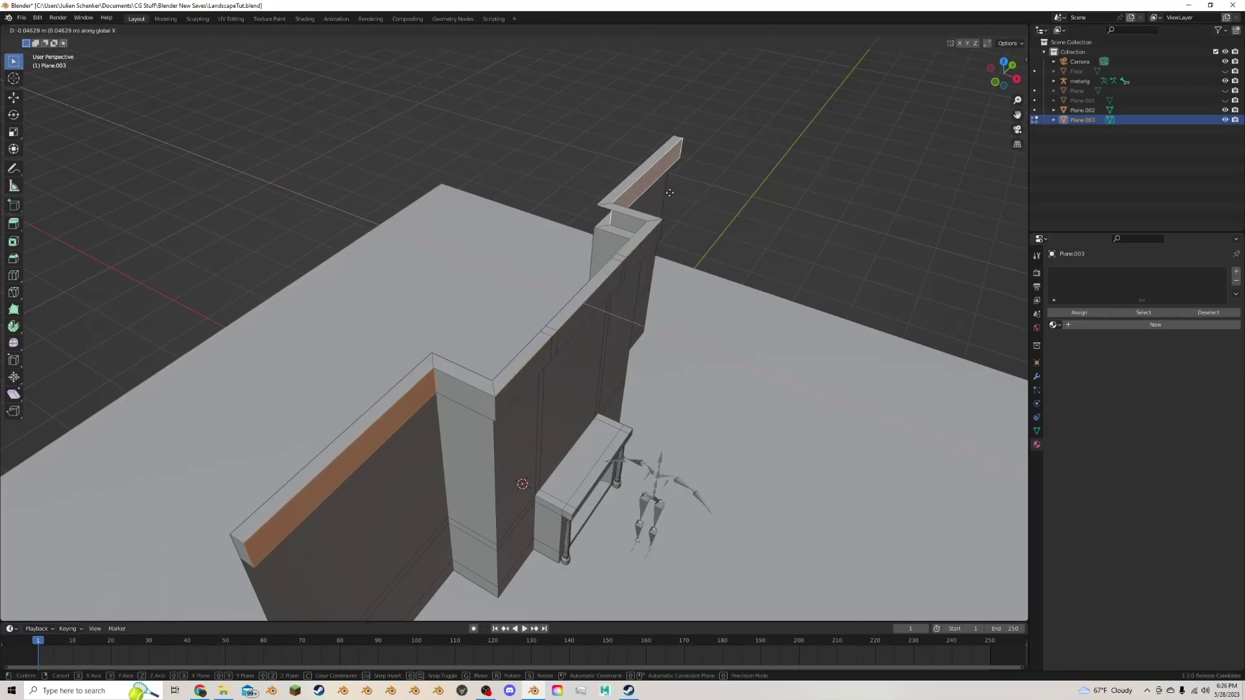
left_click(670, 193)
Delete the end face of the extruded top band at the near end of the wall.
middle_click_drag(644, 269, 647, 242)
middle_click_drag(473, 260, 582, 125)
left_click(585, 112)
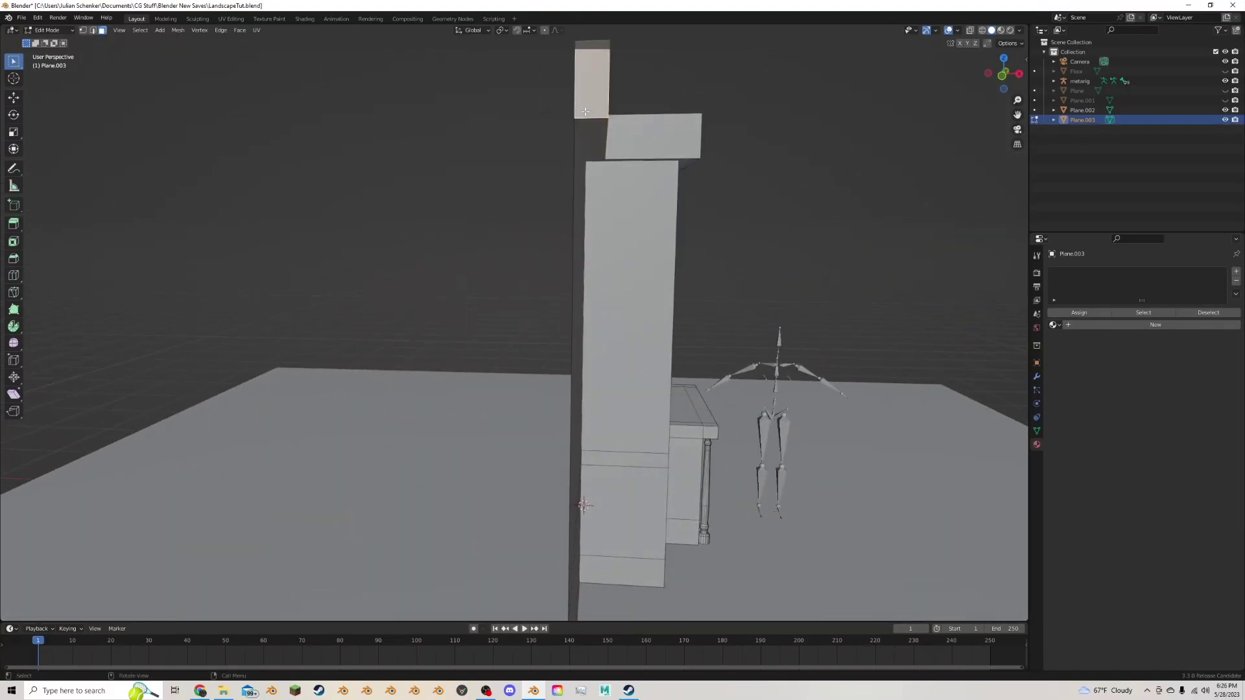
key("x")
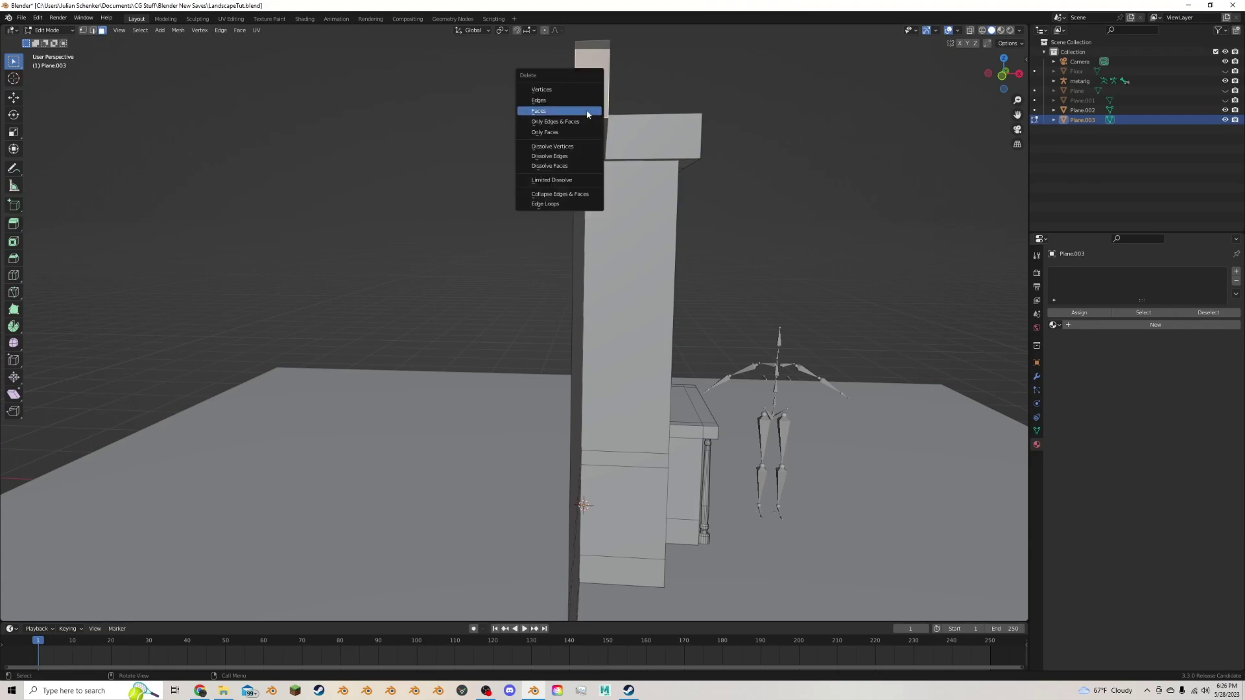
left_click(587, 111)
Delete all the upward-facing faces along the top of the extruded trim band.
middle_click_drag(590, 105, 582, 129)
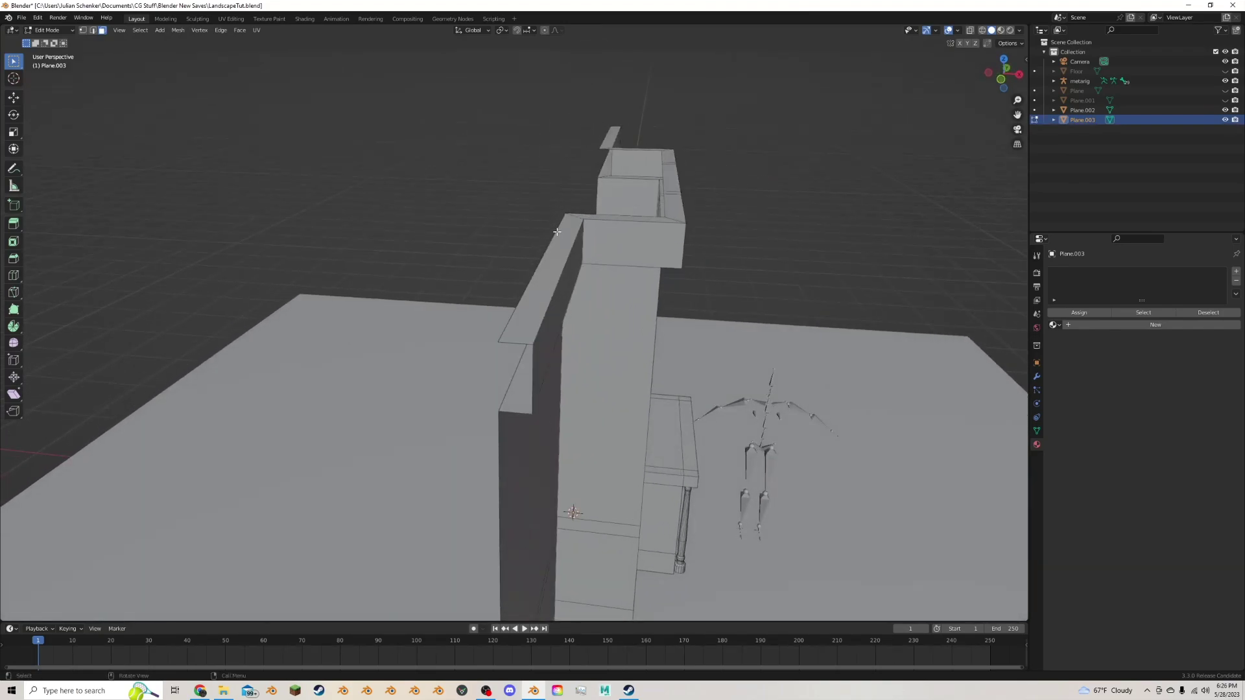
left_click(561, 244)
left_click(576, 216, "alt")
left_click(576, 218)
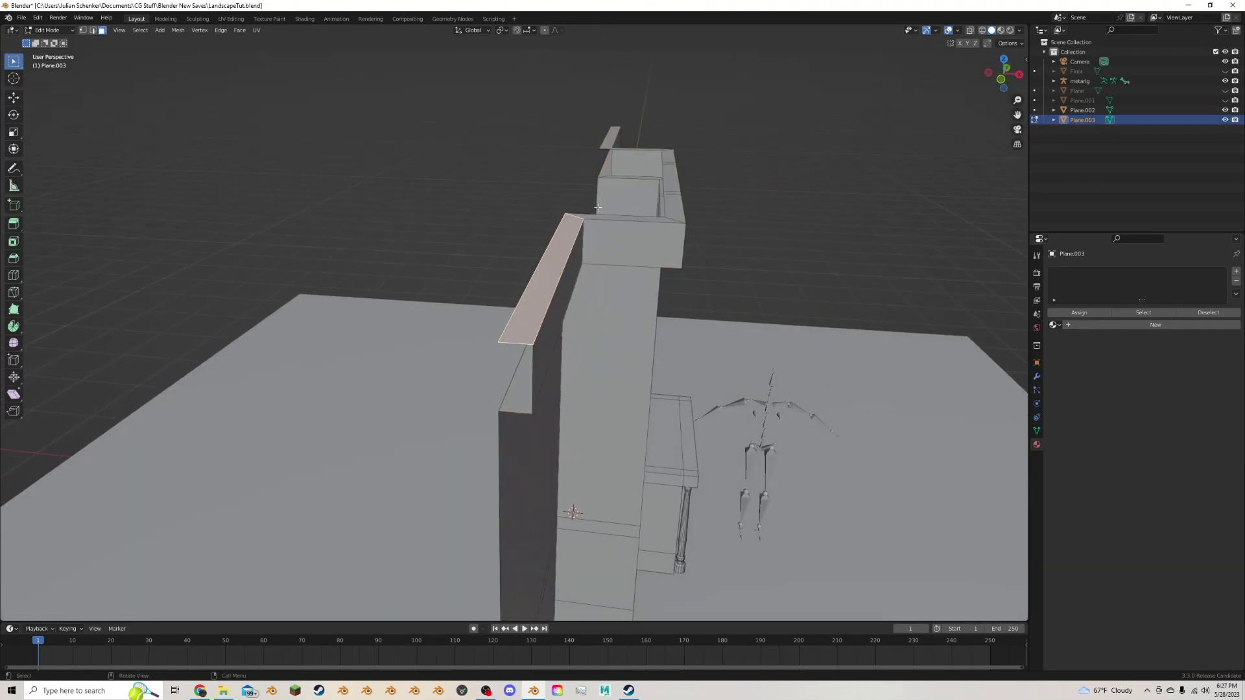
left_click(671, 215, "shift")
left_click(668, 215, "shift")
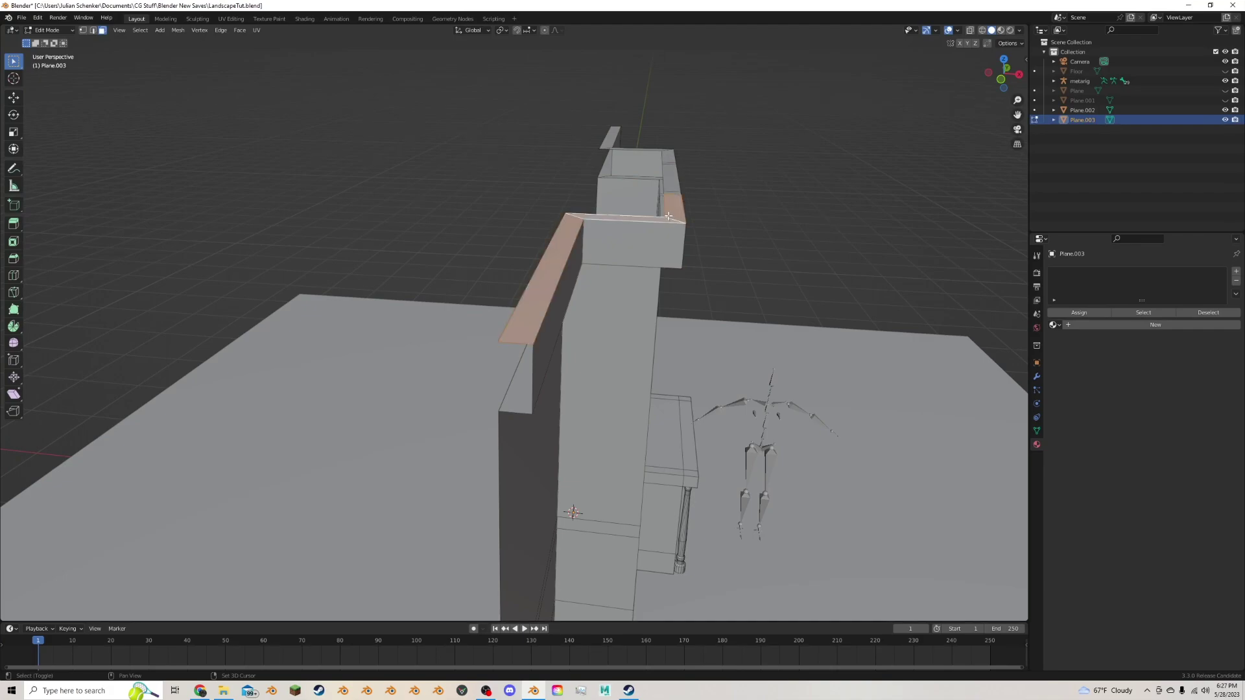
left_click(672, 191, "shift")
left_click(672, 190, "shift")
left_click(672, 191, "shift")
left_click(672, 192, "shift")
middle_click_drag(672, 192, 682, 265)
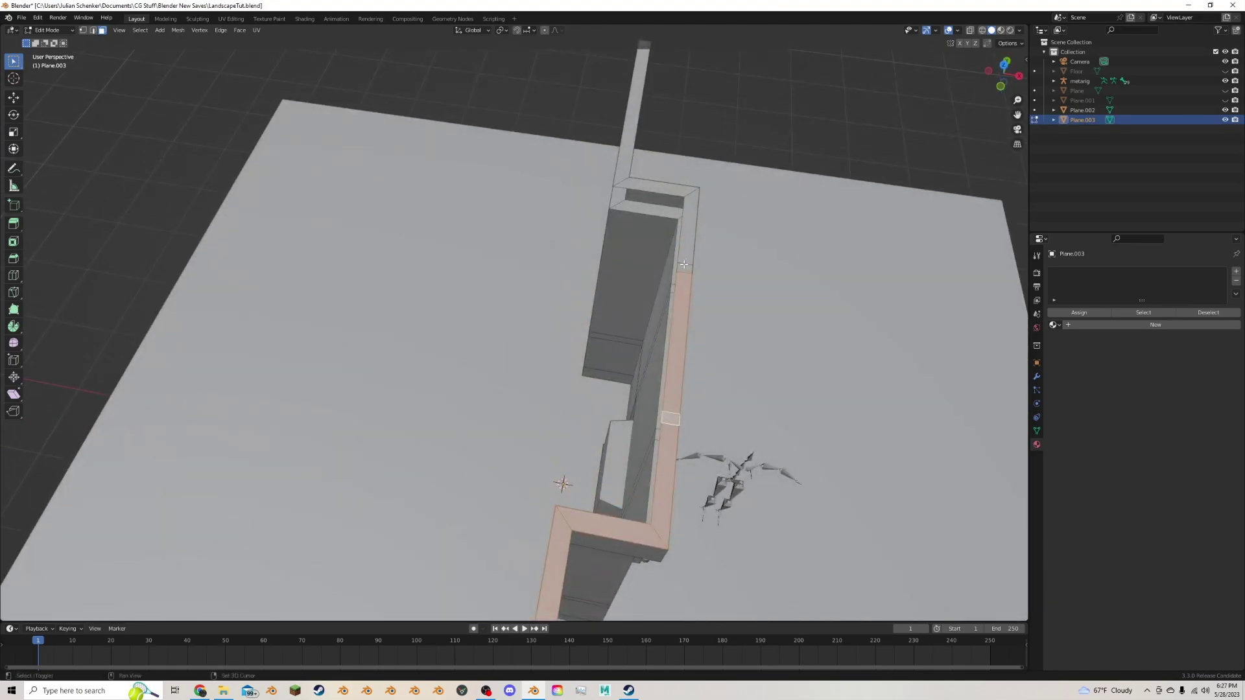
left_click(685, 268, "shift")
left_click(686, 203, "shift")
left_click(623, 153, "shift")
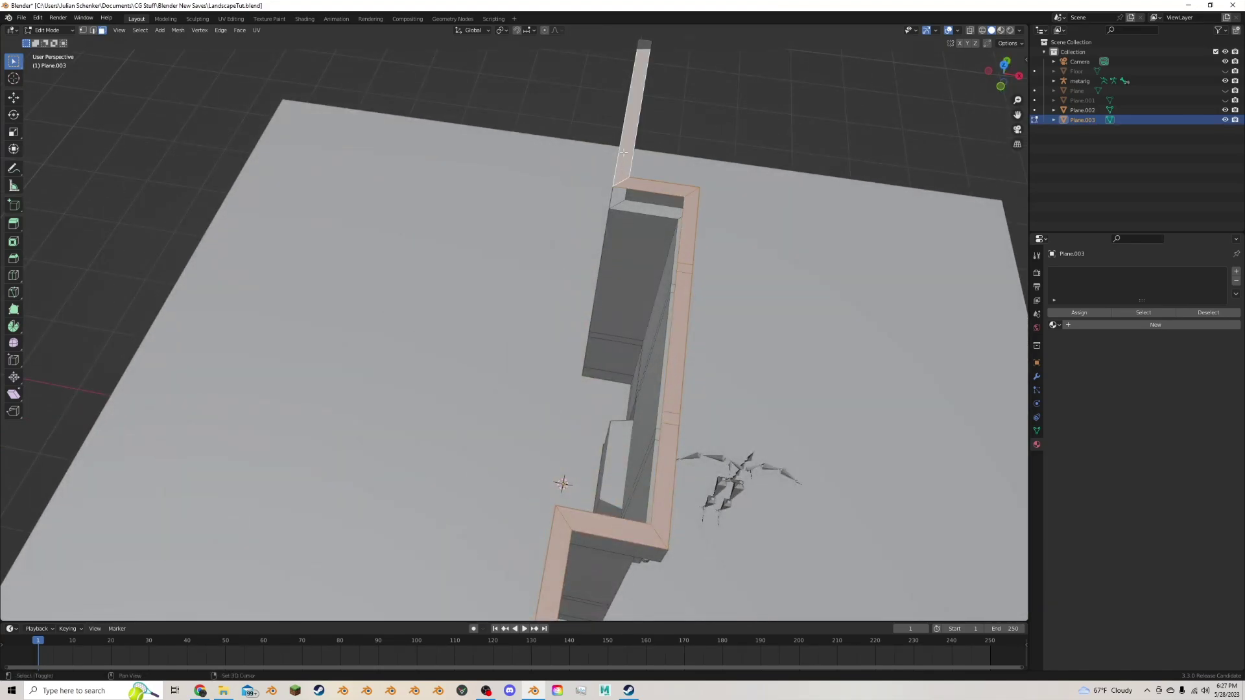
key("ctrl+Tab")
key("x")
left_click(659, 172)
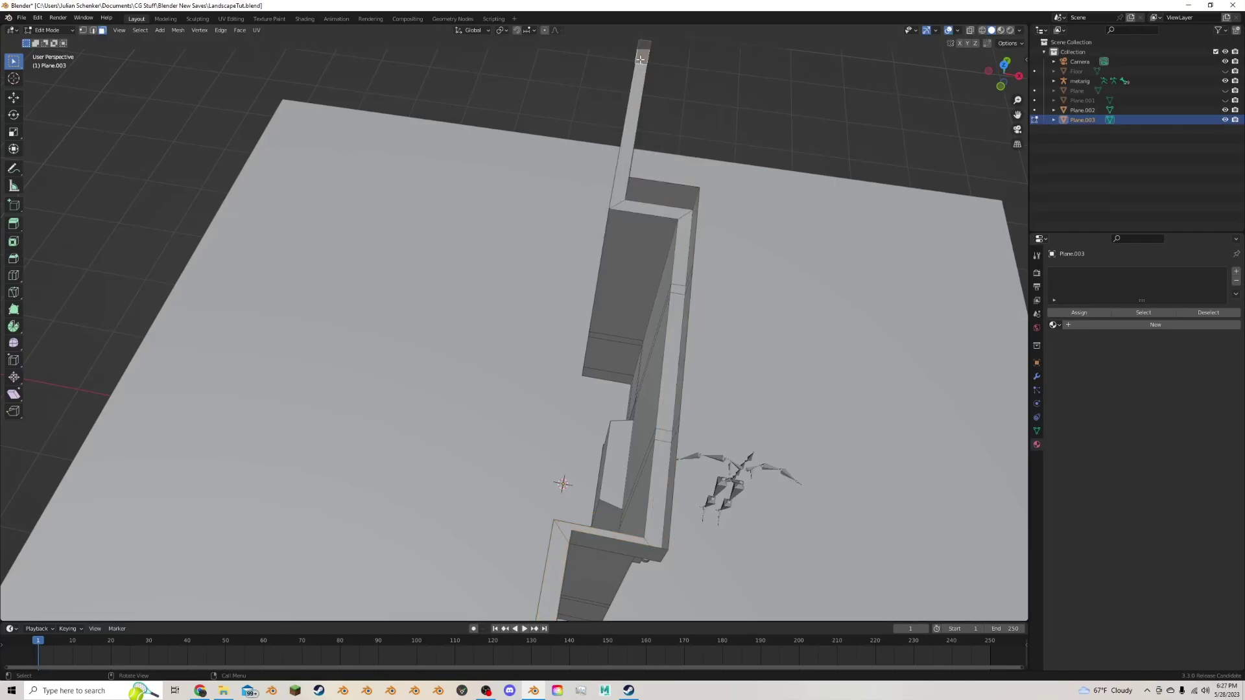
Add a horizontal loop cut along the top trim band at about half its height.
middle_click_drag(659, 174, 564, 158)
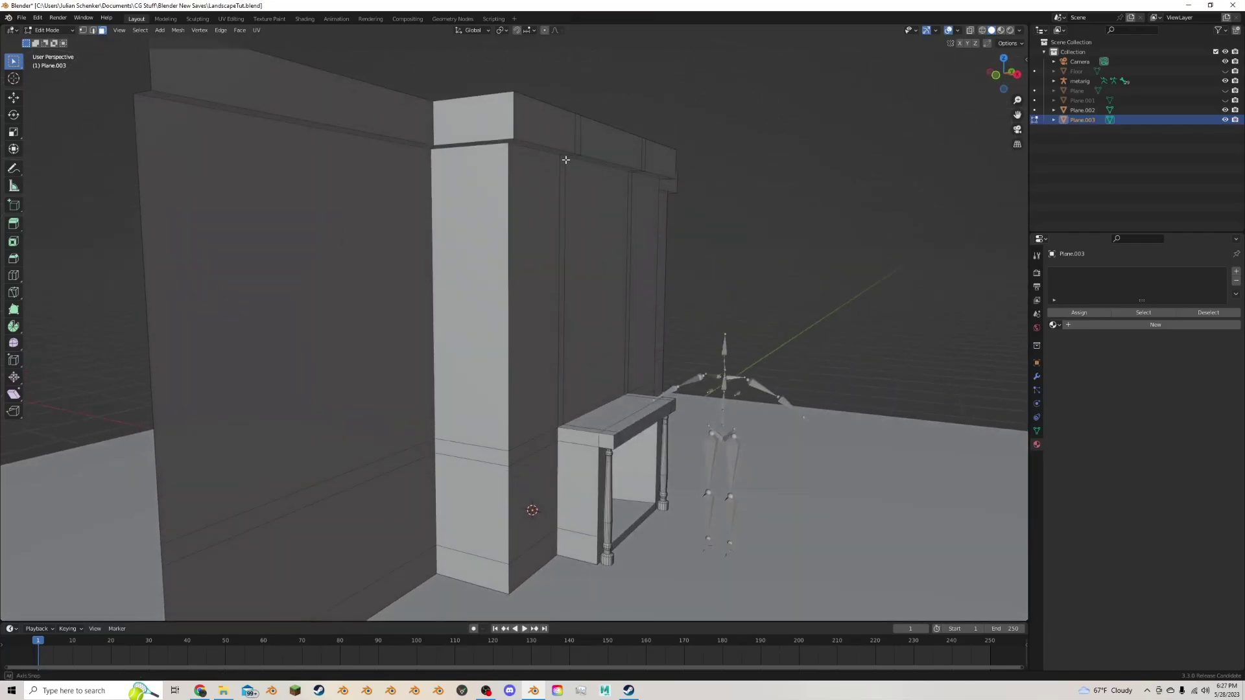
middle_click_drag(514, 113, 620, 106)
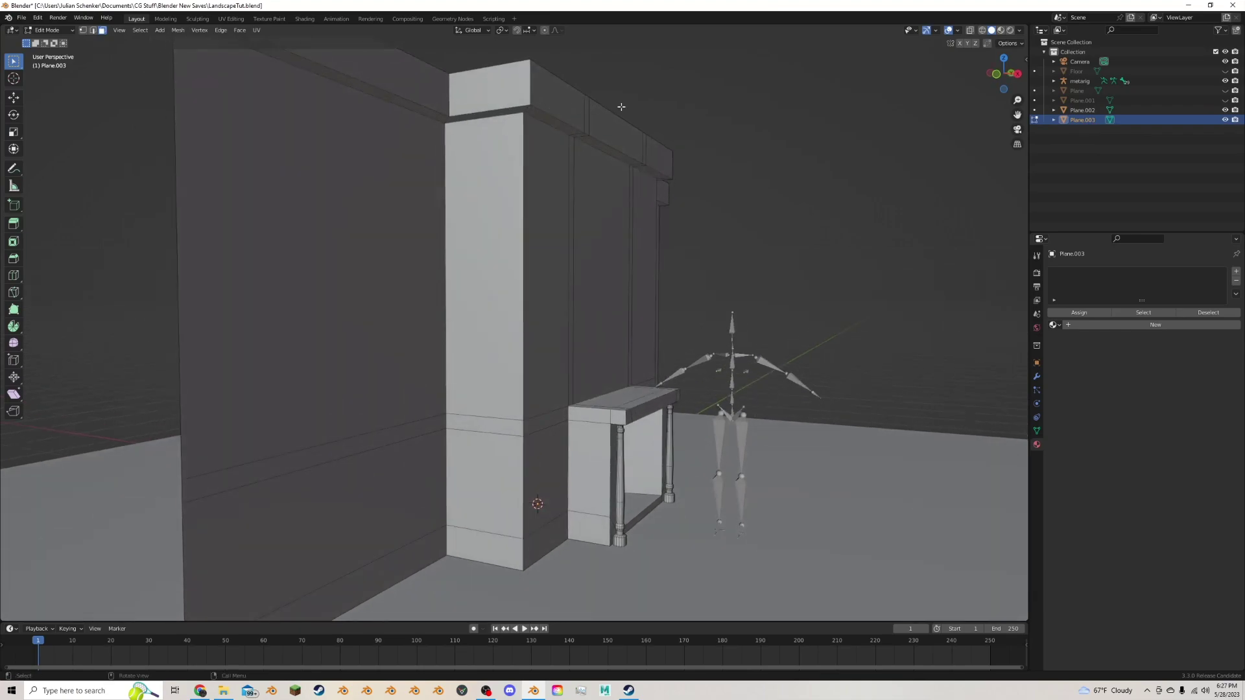
left_click_drag(1017, 114, 1021, 218)
left_click(14, 274)
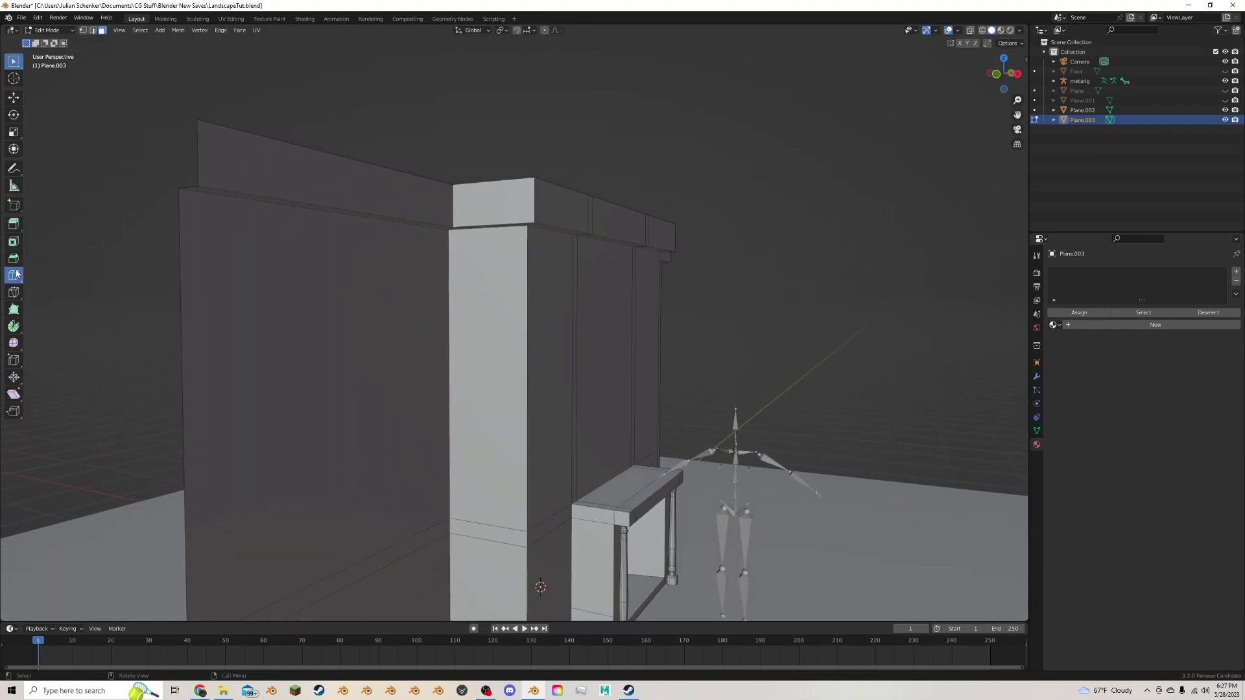
left_click_drag(208, 162, 206, 157)
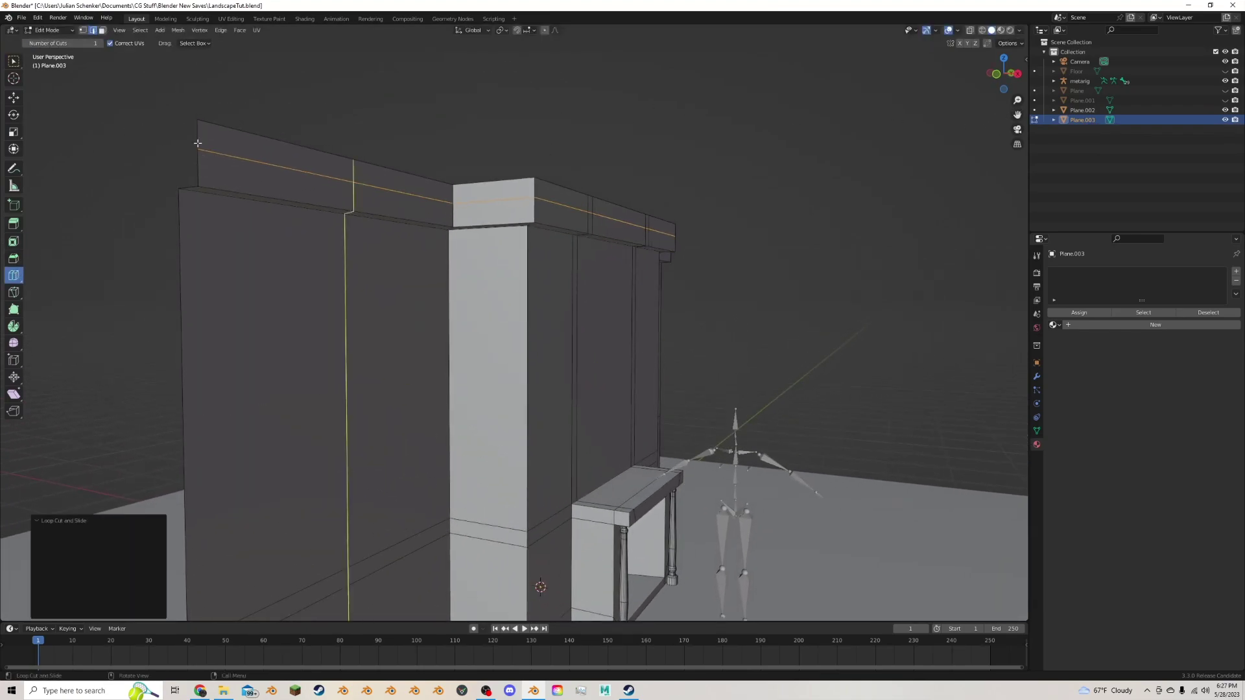
Extrude the upper half of the top trim band outward along its normals about 0.17 m.
left_click(102, 31)
key("w")
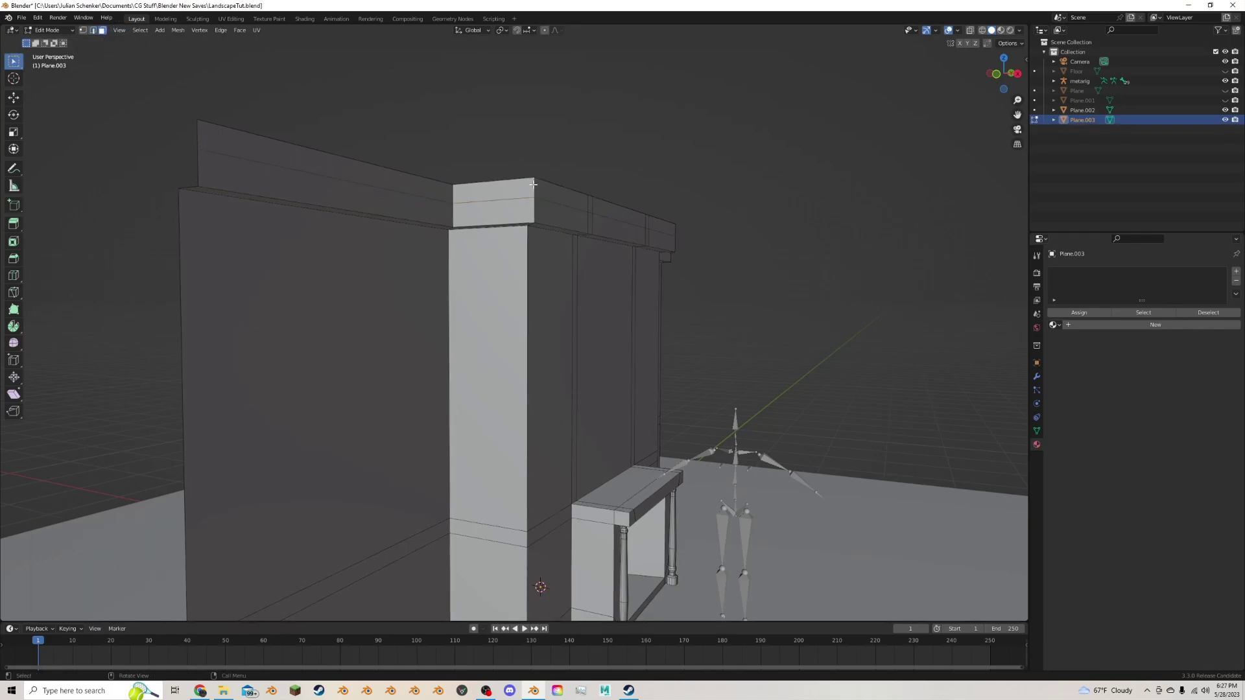
left_click(533, 184, "alt")
key("alt+s")
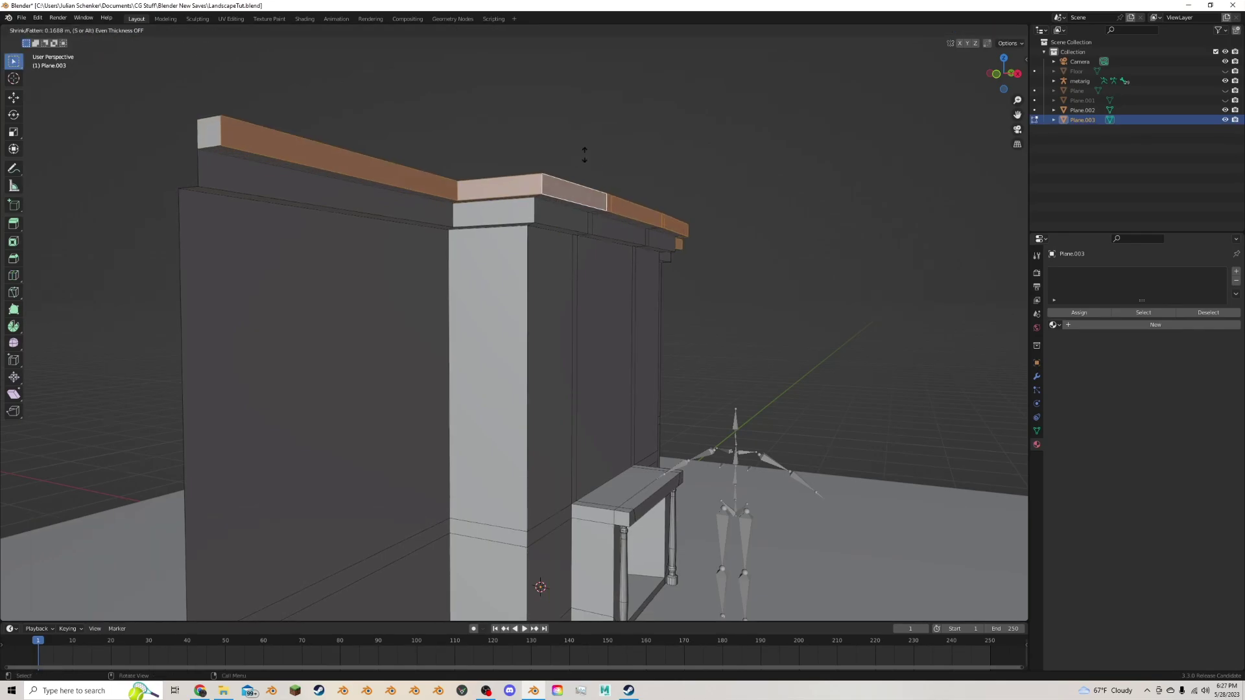
left_click(586, 155)
Flatten the upper trim tier's front faces on the two outer wall sections by scaling them to 0 along X.
middle_click_drag(584, 158, 336, 352)
left_click(205, 360)
key("Right")
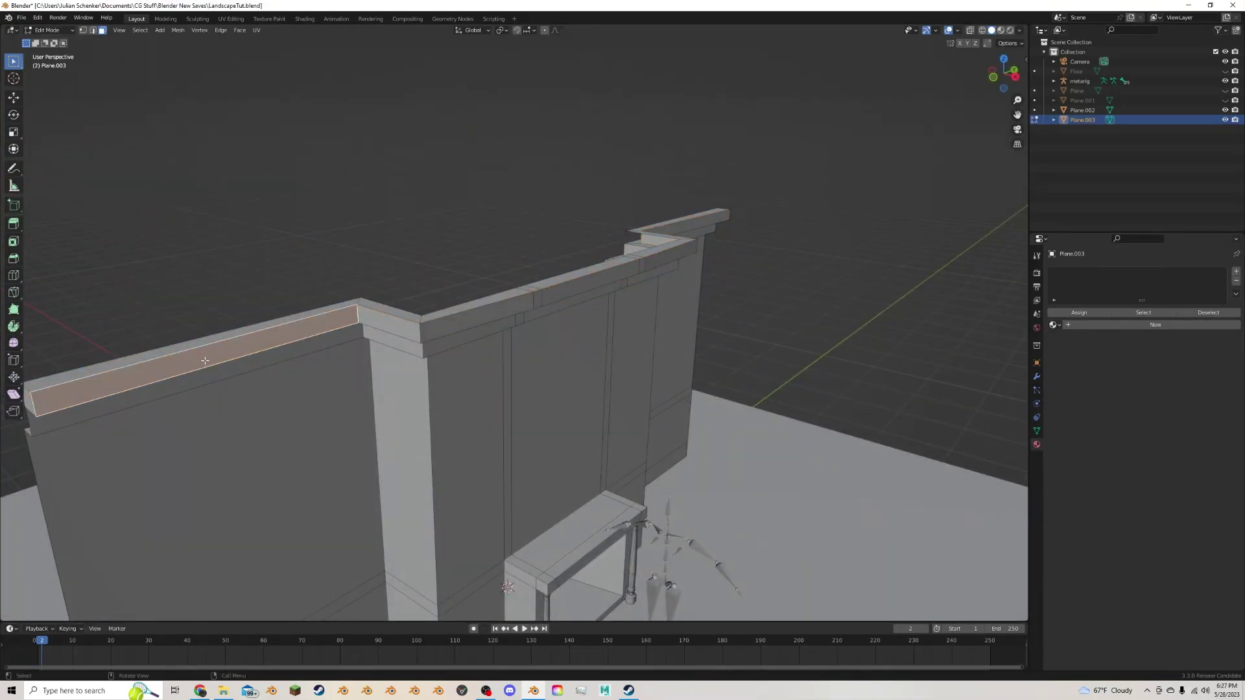
left_click(662, 229, "shift")
key("s")
key("x")
key("0")
key("Return")
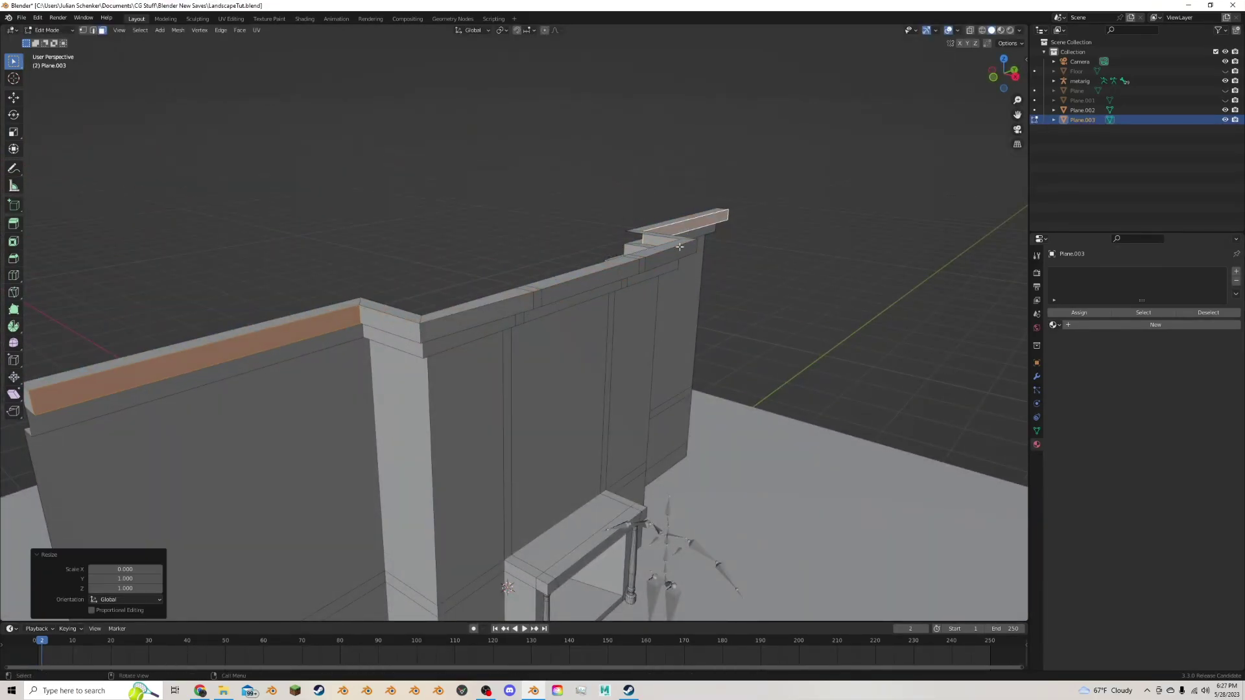
Flatten the upper trim tier's front faces across the protruding middle wall section by scaling them to 0 along X.
left_click(652, 264)
left_click(527, 306, "shift")
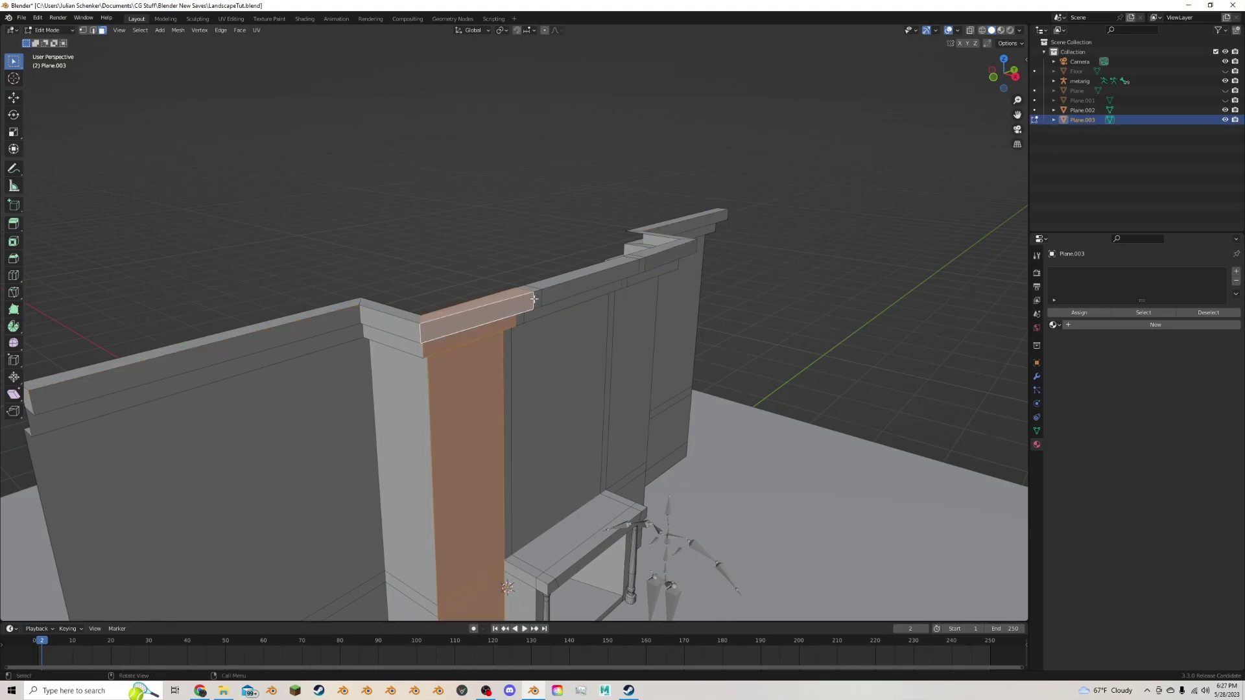
left_click(530, 303, "shift")
left_click(523, 306, "ctrl")
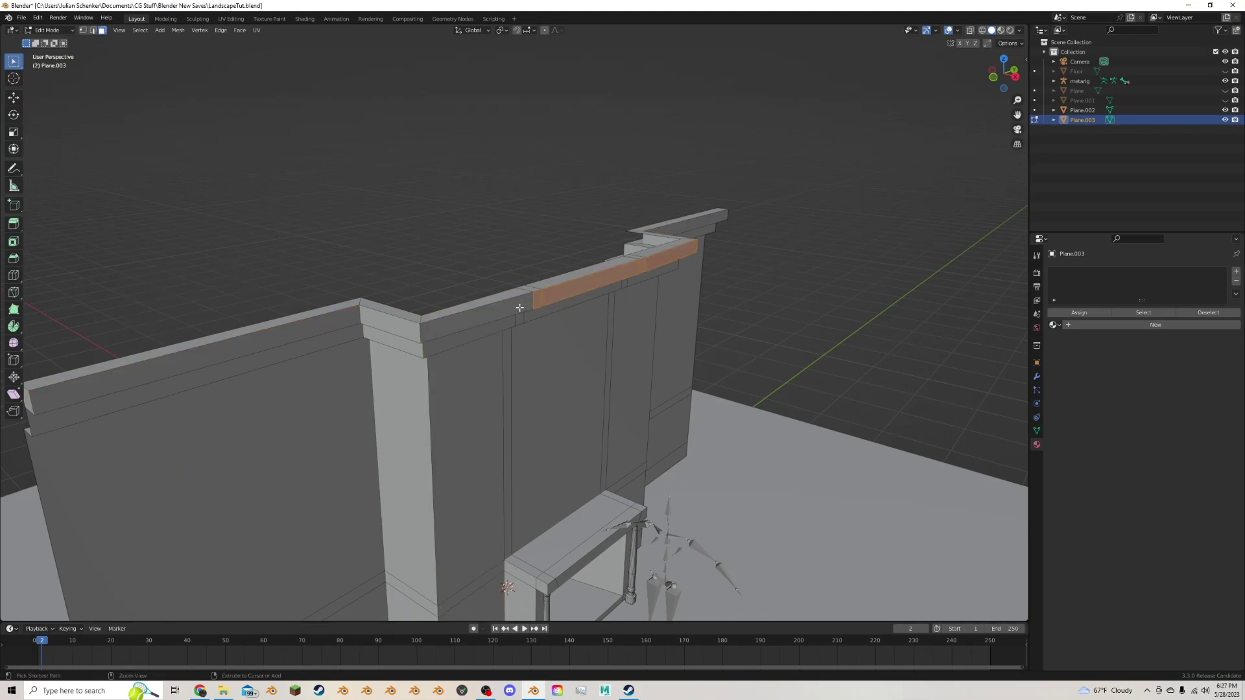
left_click(499, 320, "shift")
key("s")
key("x")
key("0")
key("Return")
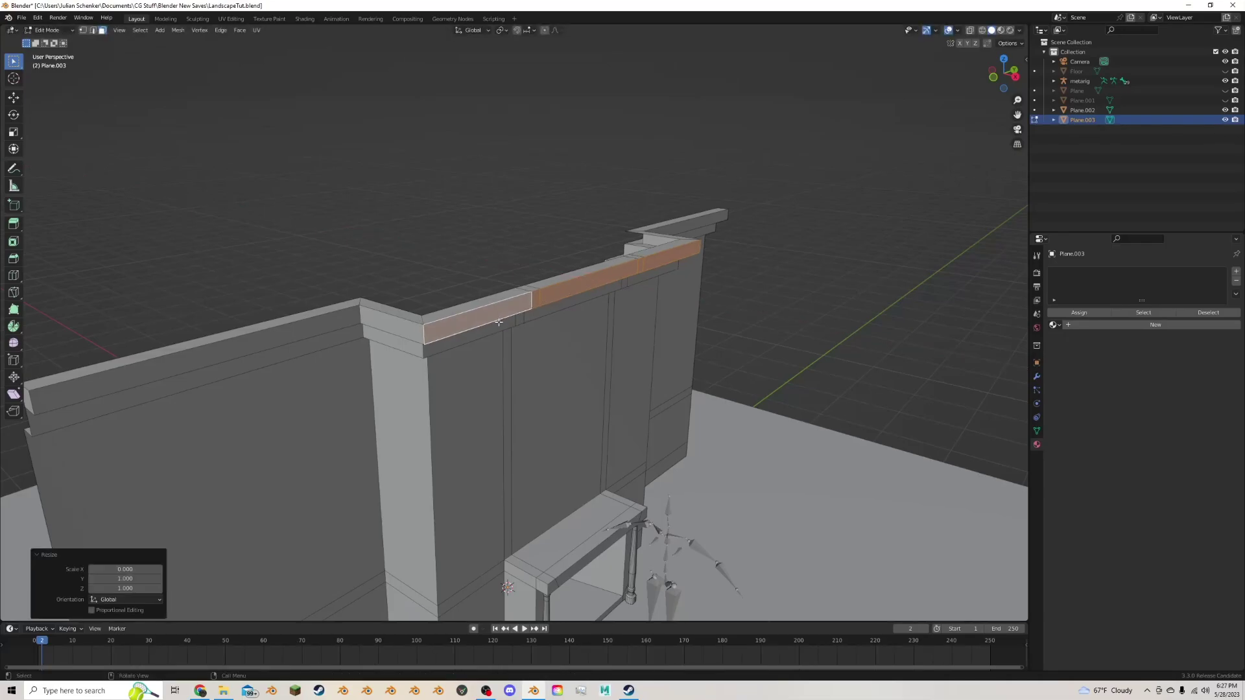
Add the outer sections' upper trim faces to the selection and shift all of them back toward the wall about 0.06 m along X.
middle_click_drag(490, 333, 515, 345)
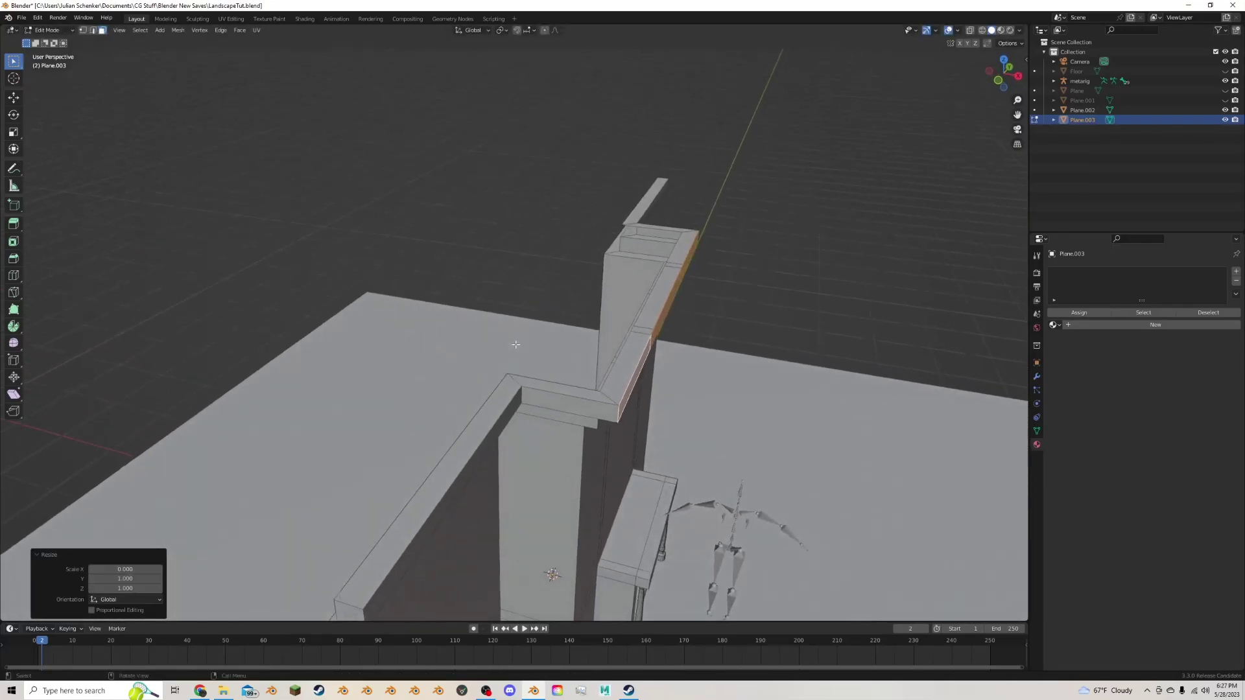
left_click(504, 413, "shift")
left_click(656, 201, "shift")
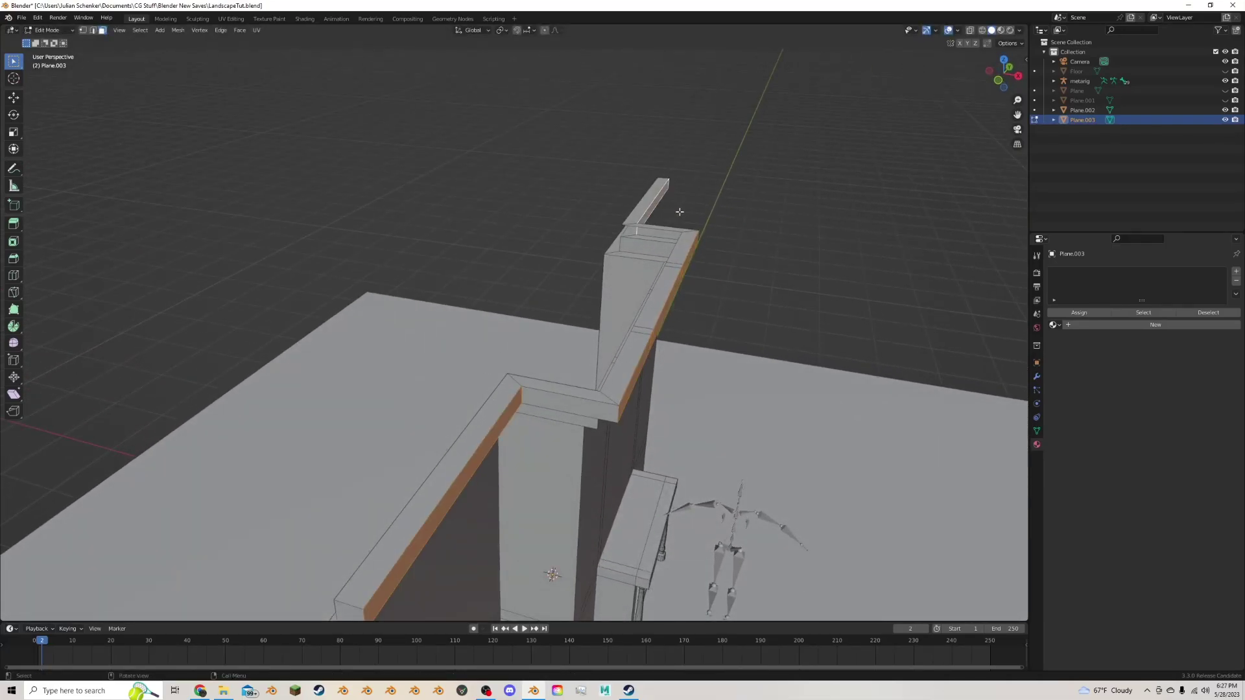
key("g")
key("x")
left_click(673, 211)
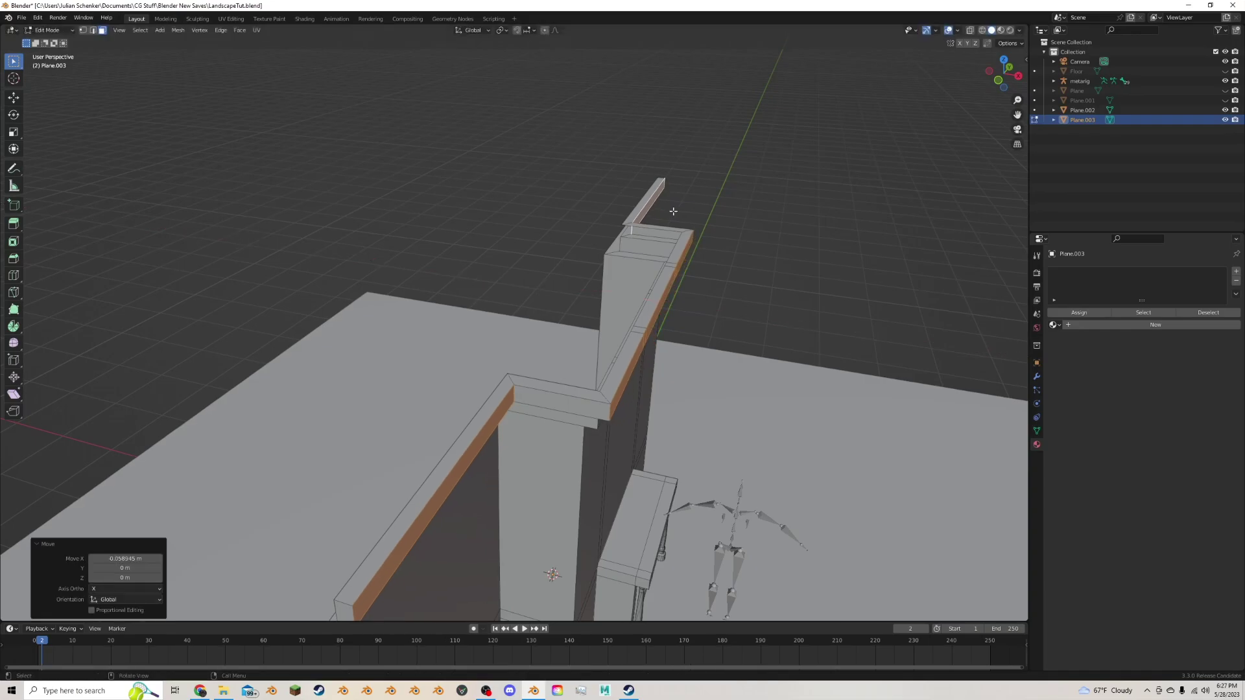
middle_click_drag(672, 209, 653, 196)
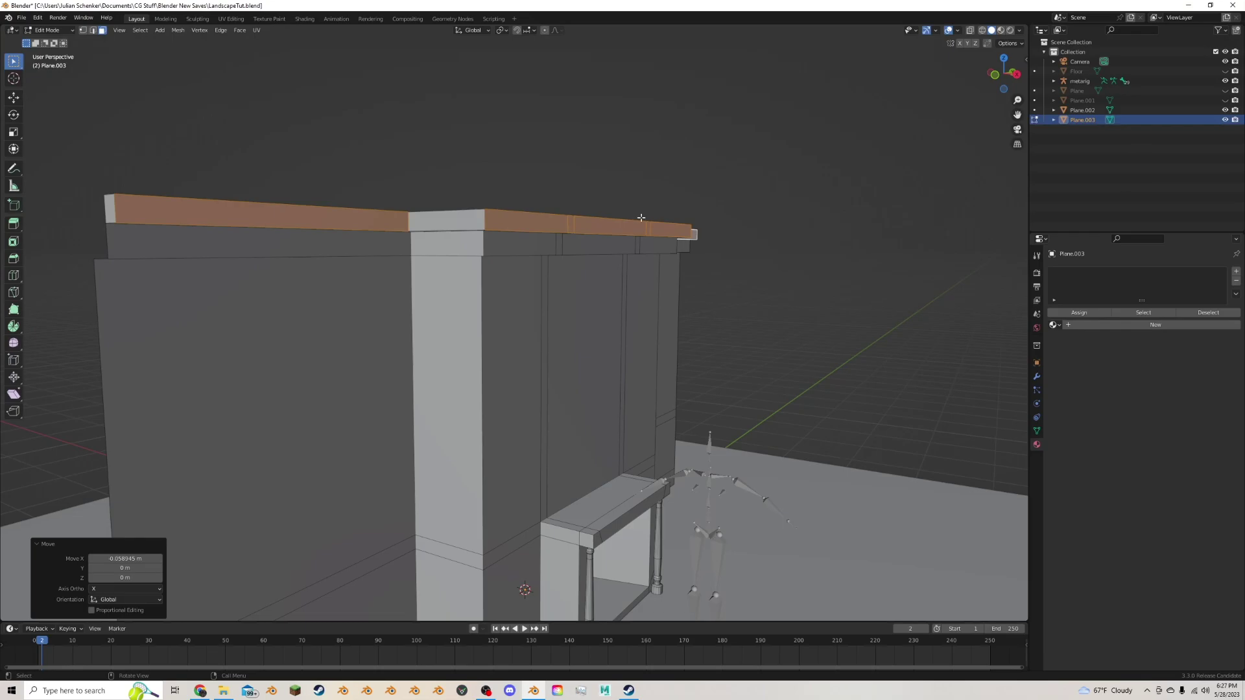
Bevel the bottom front edge loop of the lower trim tier about 40% wide with three segments and shape 0.
middle_click_drag(631, 223, 565, 206)
scroll(454, 197, "up", 1)
left_click(93, 30)
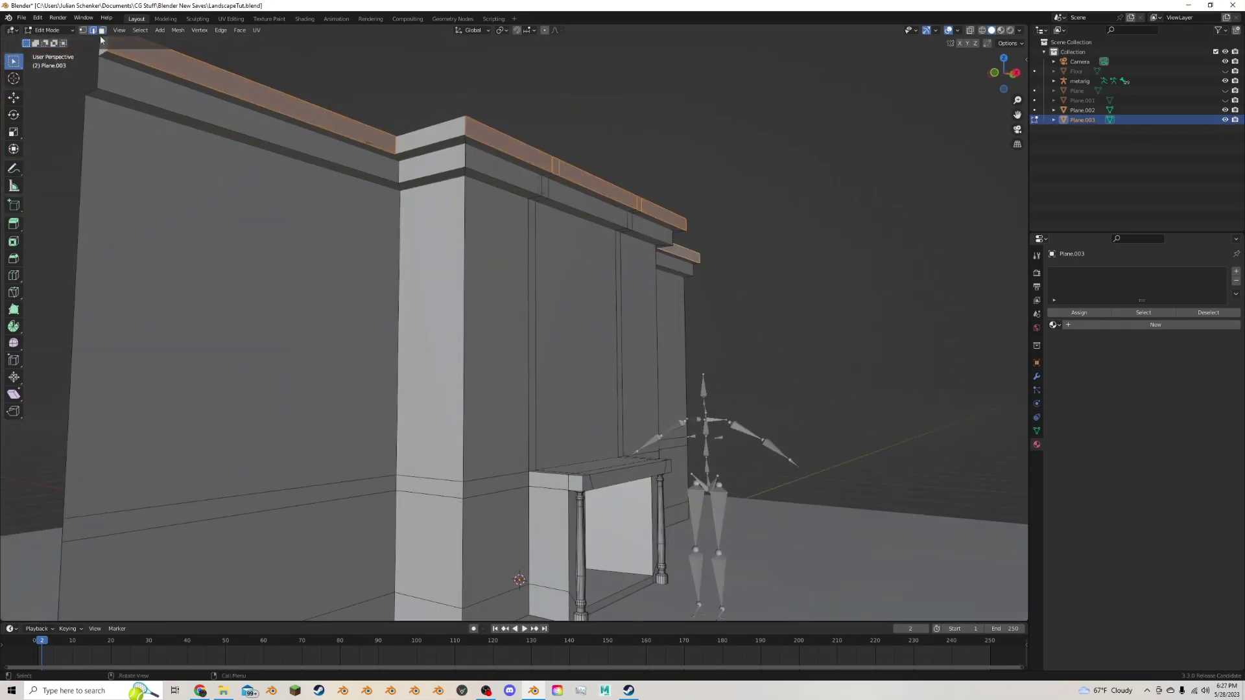
left_click(501, 180, "alt")
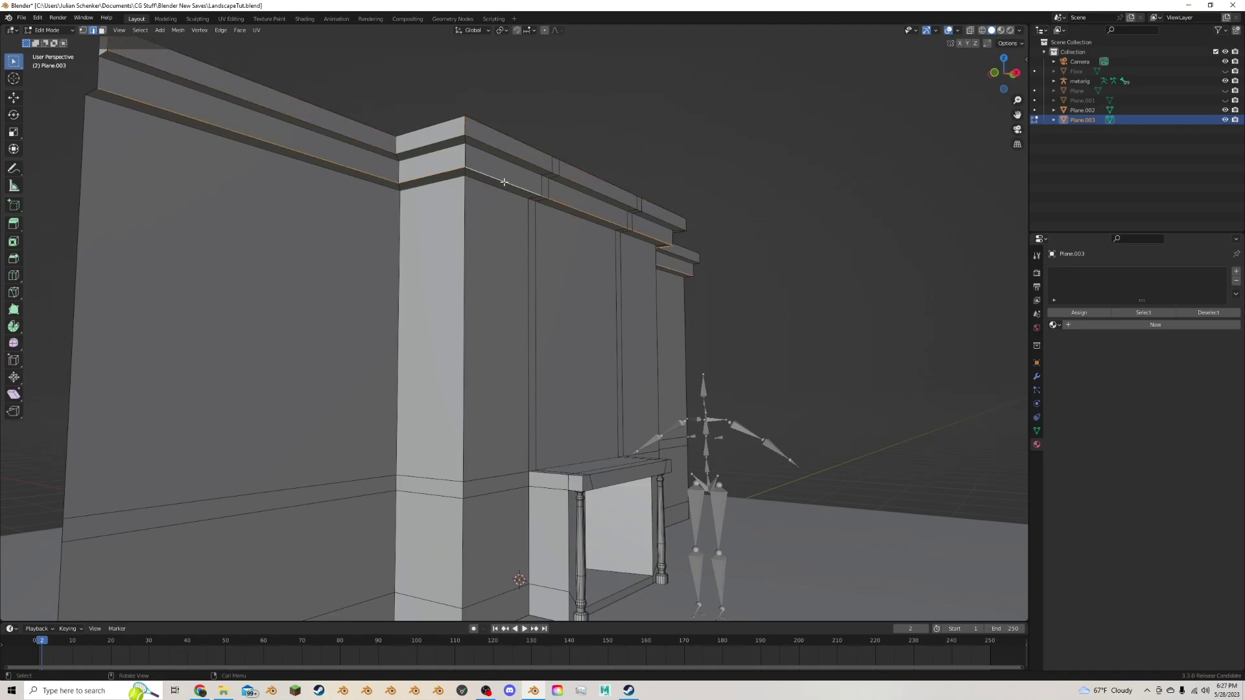
scroll(504, 182, "up", 1)
key("ctrl+b")
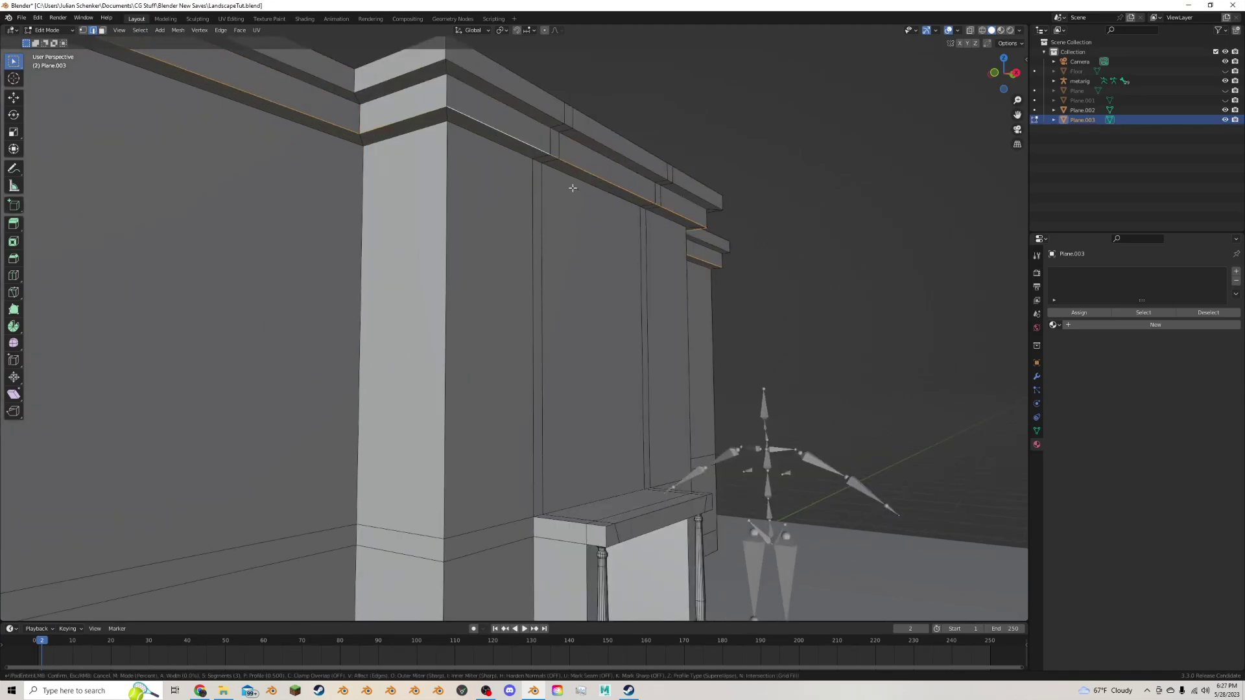
left_click(618, 203)
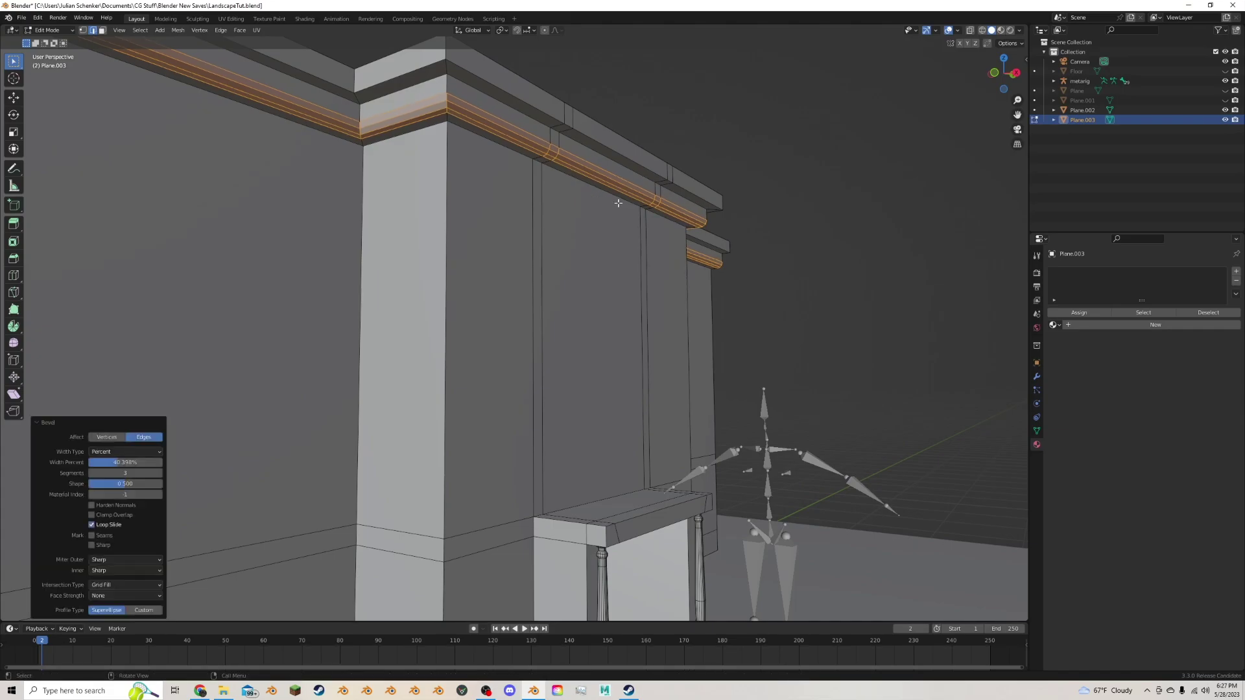
left_click_drag(127, 483, 91, 483)
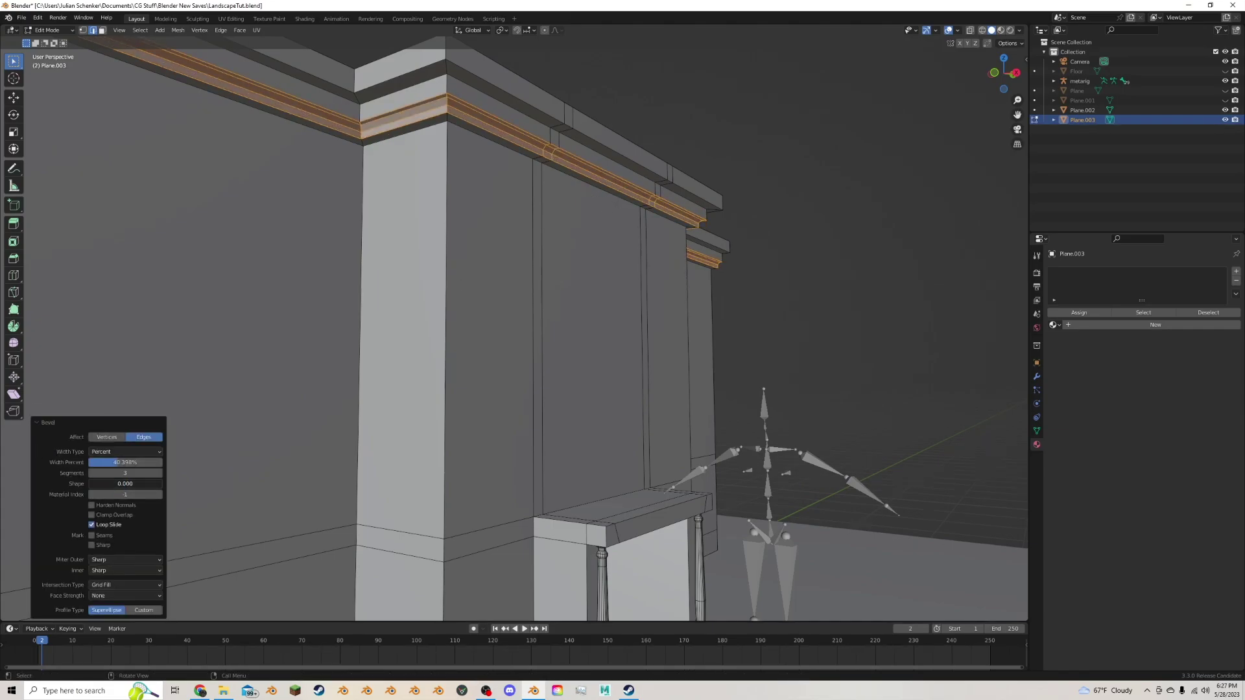
Bevel the bottom front edge loop of the upper trim tier about 34% wide, keeping three segments and shape 0.
middle_click_drag(561, 277, 581, 164)
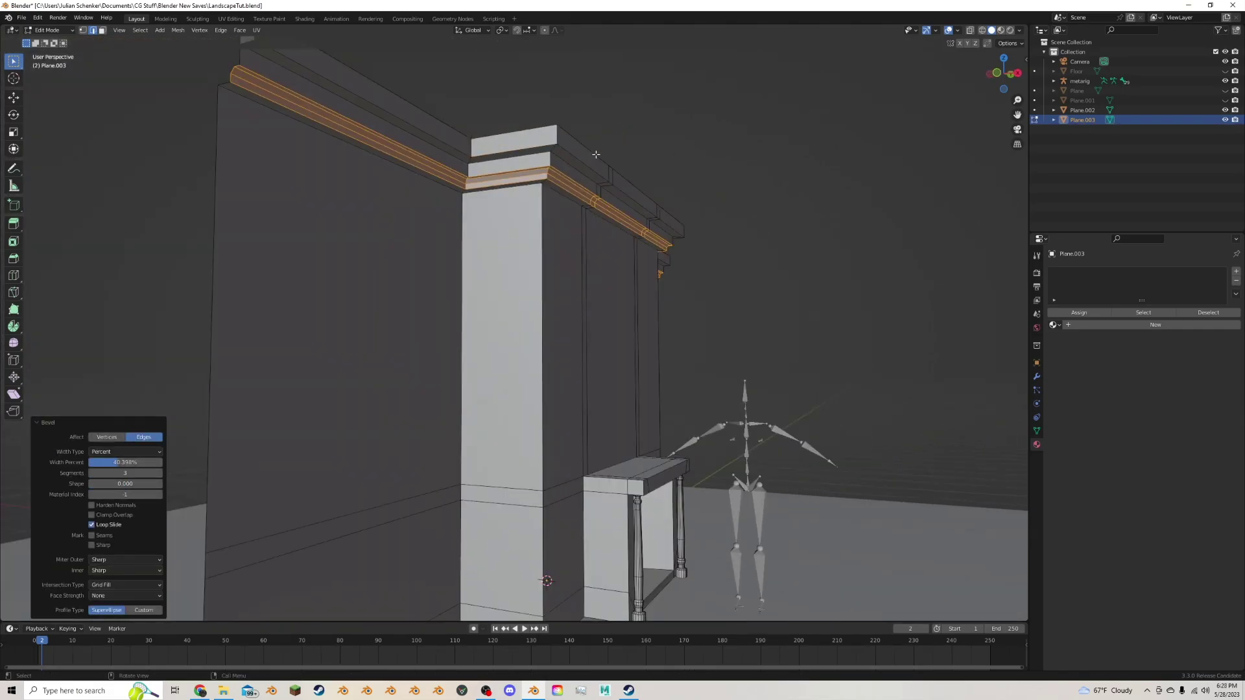
left_click(581, 164, "alt")
key("ctrl+b")
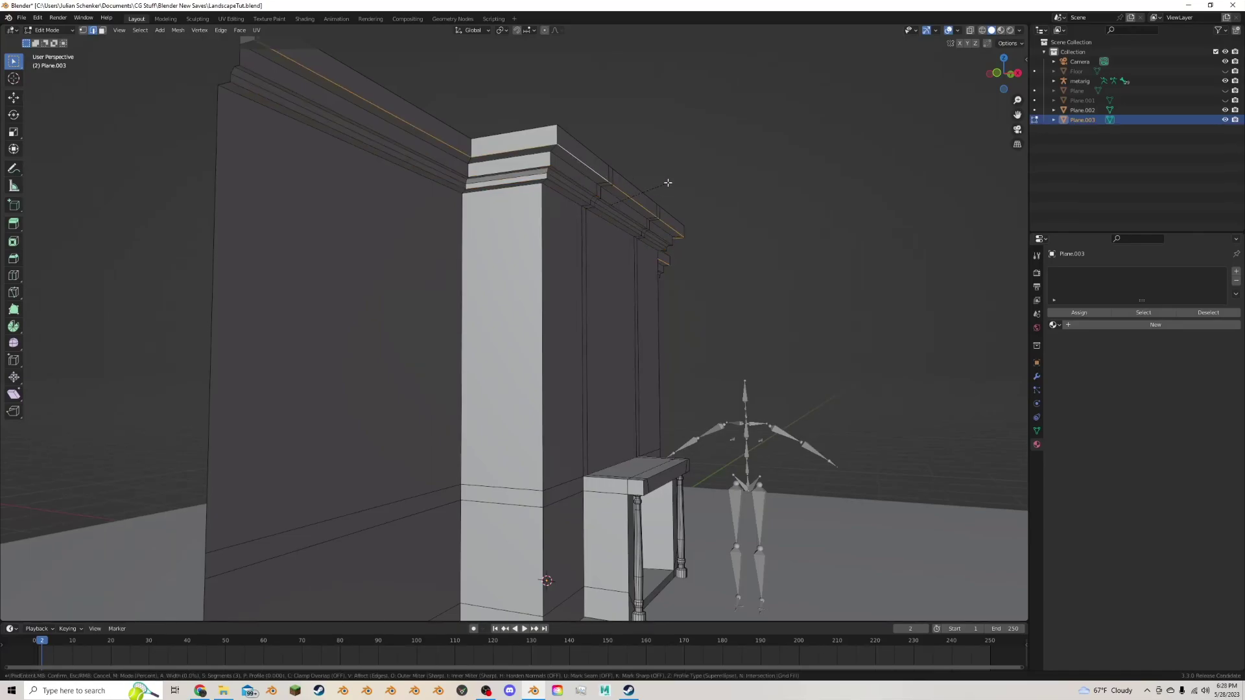
left_click(676, 176)
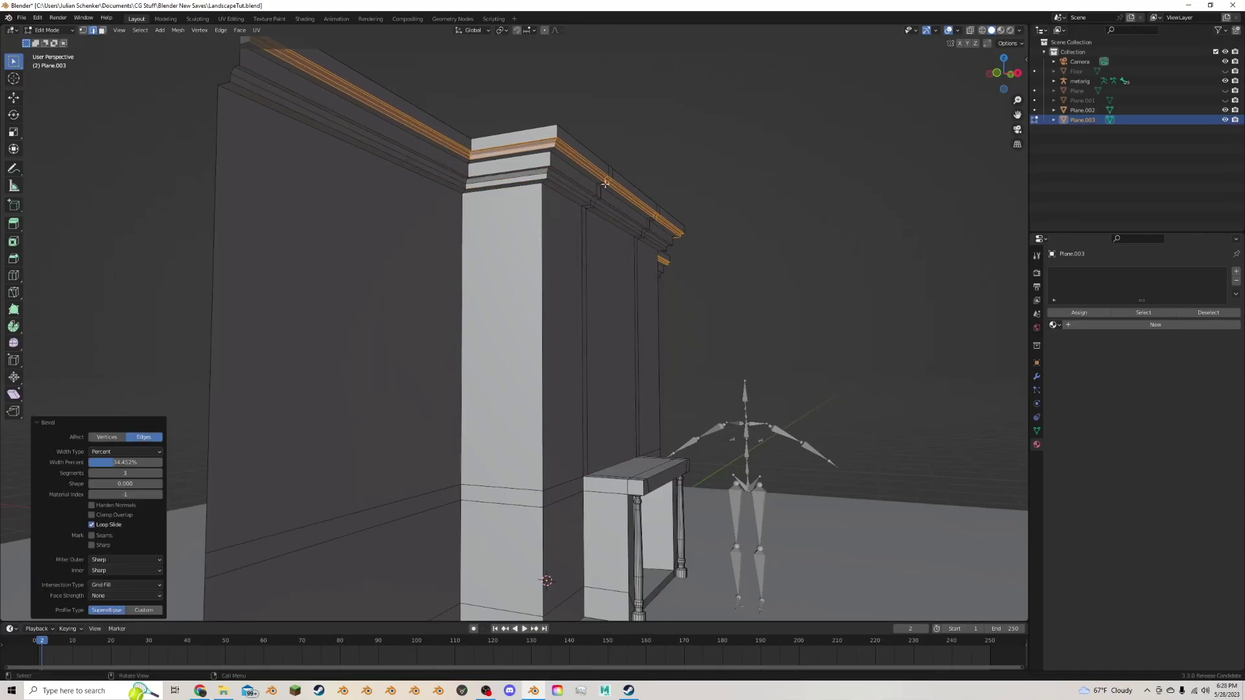
scroll(535, 182, "down", 4)
middle_click_drag(535, 183, 642, 155)
scroll(566, 219, "up", 1)
scroll(641, 156, "up", 1)
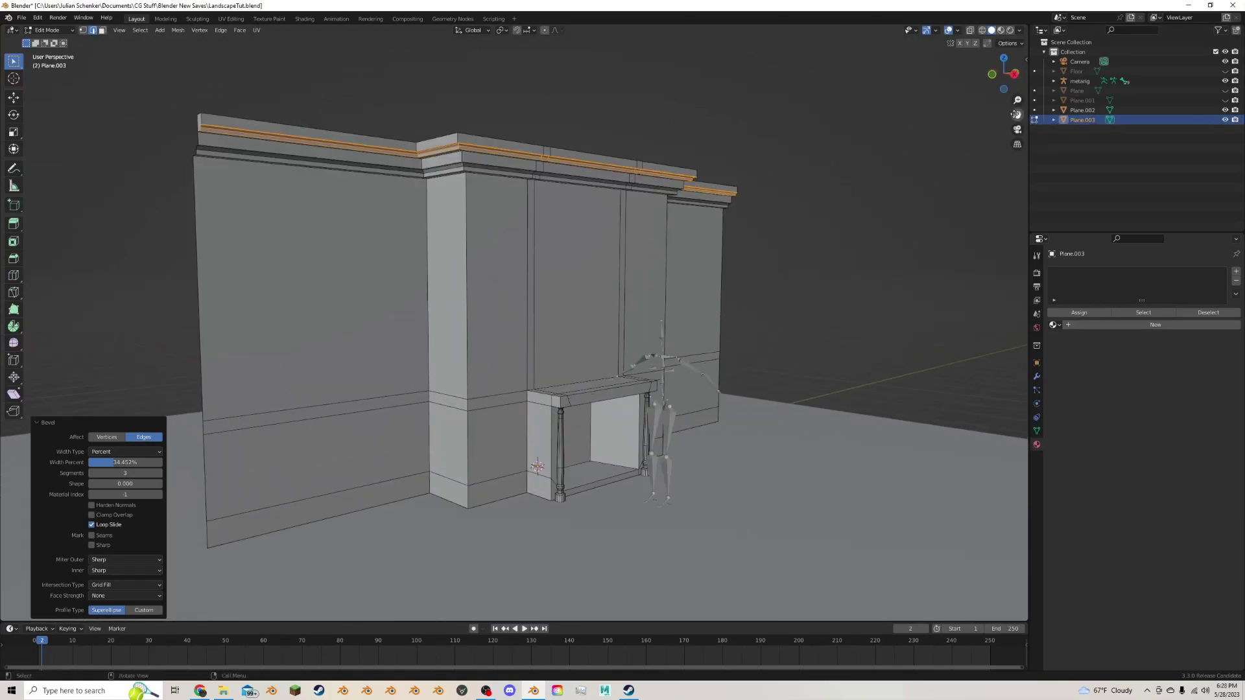
Select the baseboard faces along the wall on both sides of the fireplace and extrude them outward along their normals.
left_click_drag(1016, 114, 1055, 40)
scroll(429, 362, "up", 1)
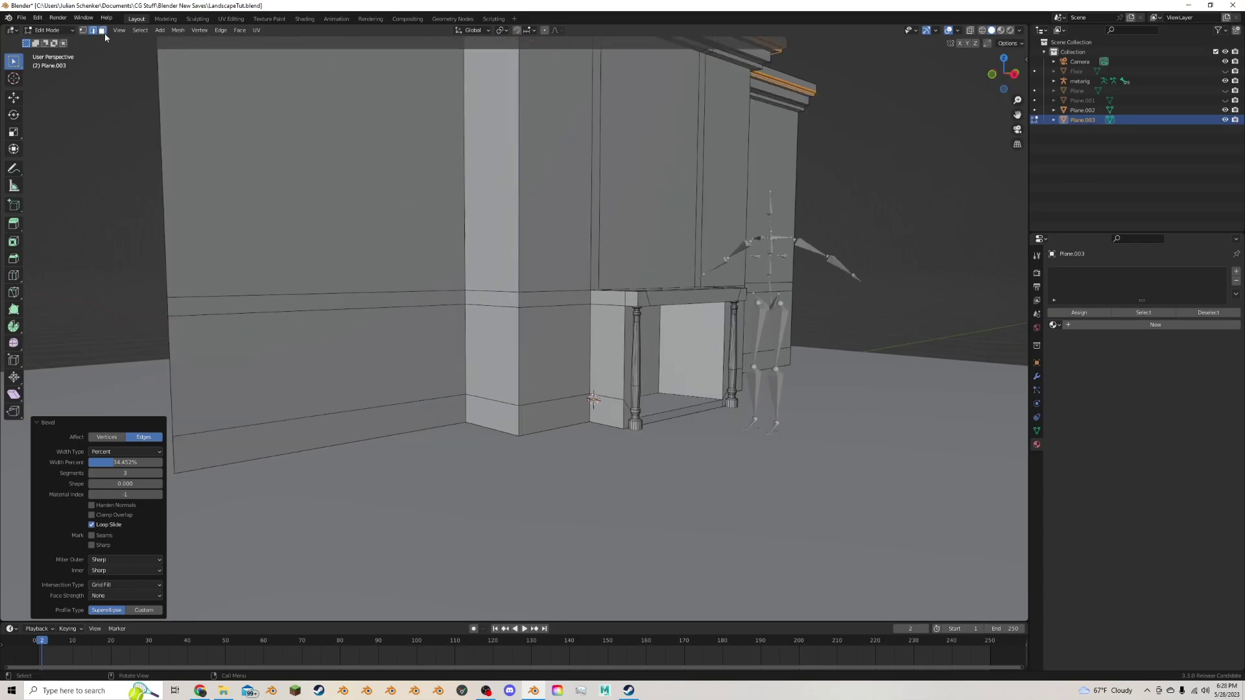
left_click(102, 31)
left_click(554, 415)
left_click(493, 414, "shift")
left_click(448, 404, "shift")
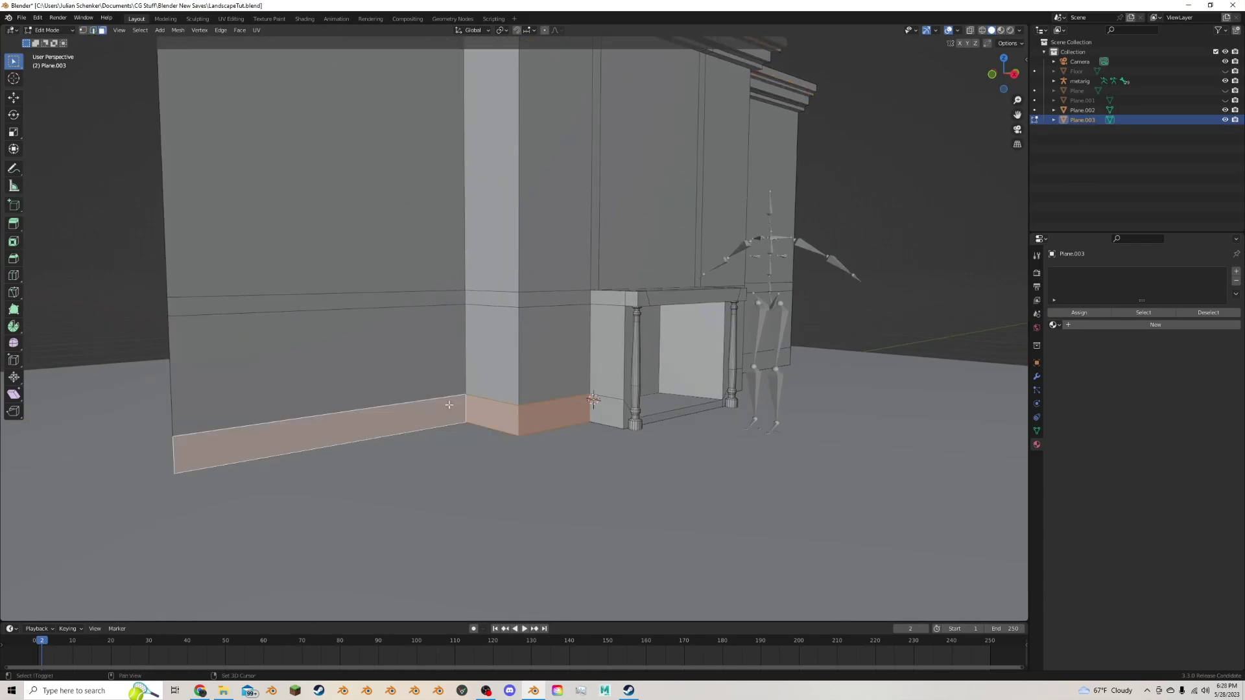
key("ctrl+KP_1")
middle_click_drag(503, 350, 457, 444)
left_click(460, 395, "shift")
left_click(527, 393, "shift")
left_click(555, 392, "shift")
key("alt+s")
left_click(506, 422)
Flatten the baseboard's front faces on the two outer wall sections by scaling them to 0 along X.
left_click(479, 446)
left_click(780, 360, "shift")
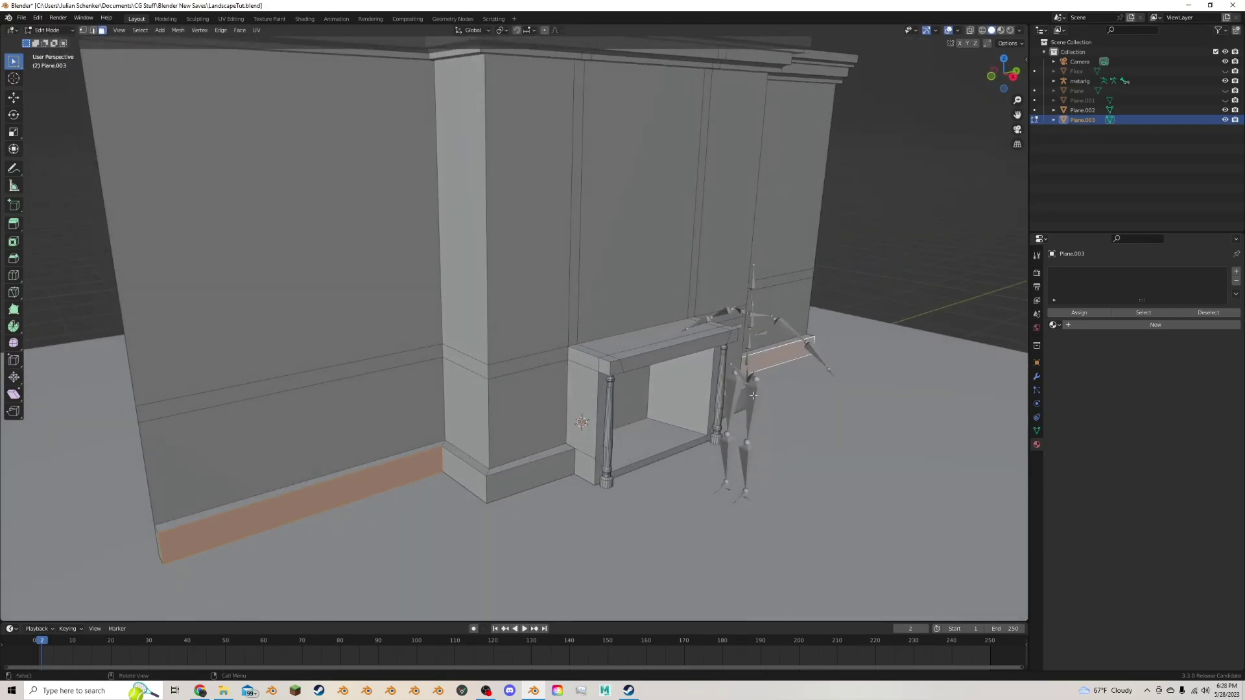
key("s")
key("x")
key("0")
key("Return")
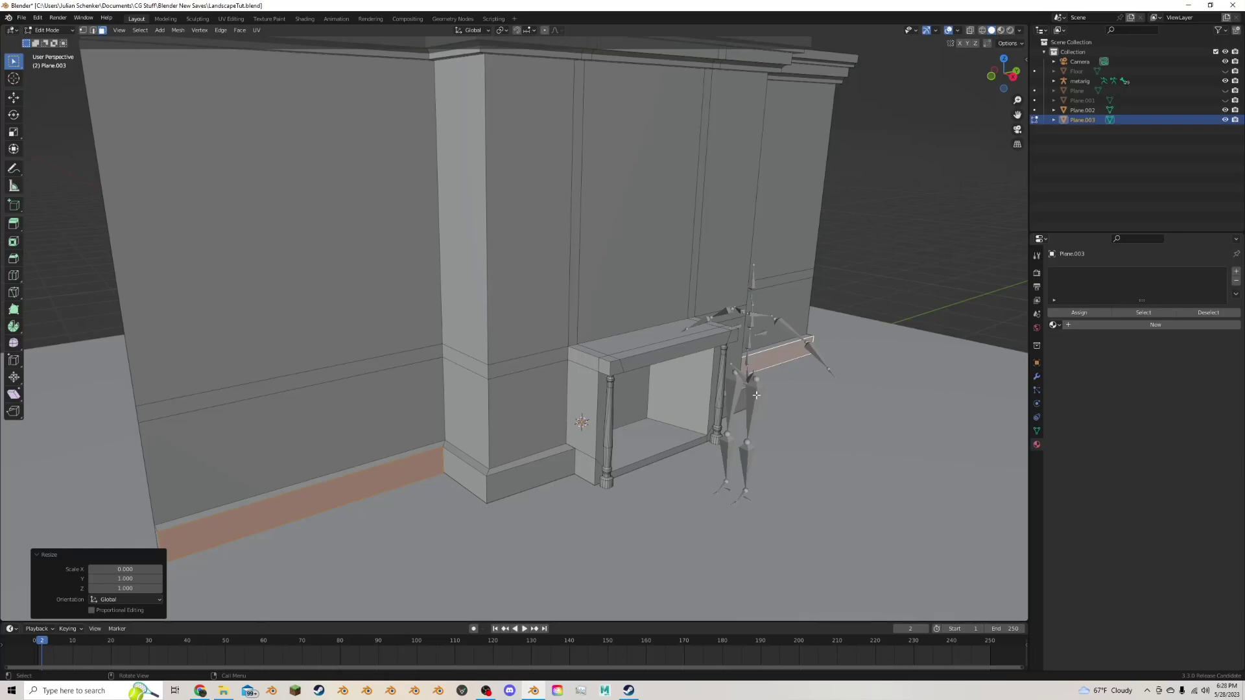
Select the middle section's two baseboard front faces and examine how the baseboard meets the fireplace's side.
left_click(506, 477)
middle_click_drag(679, 449, 711, 433)
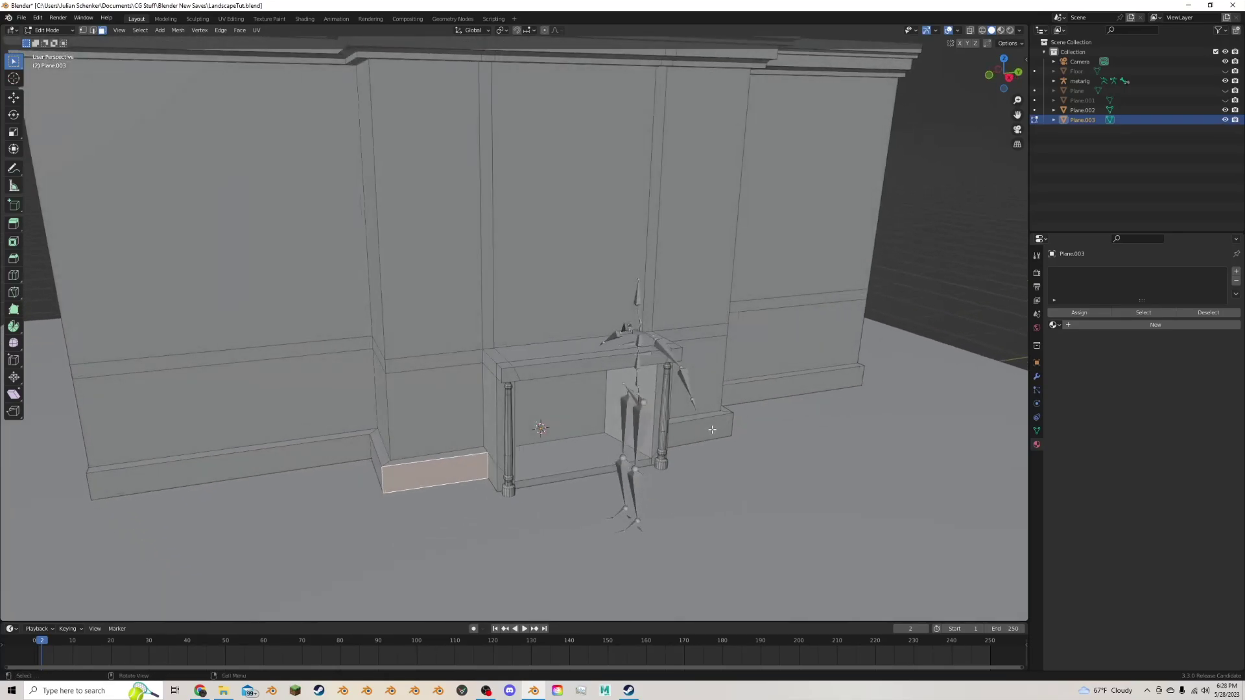
left_click(710, 432, "shift")
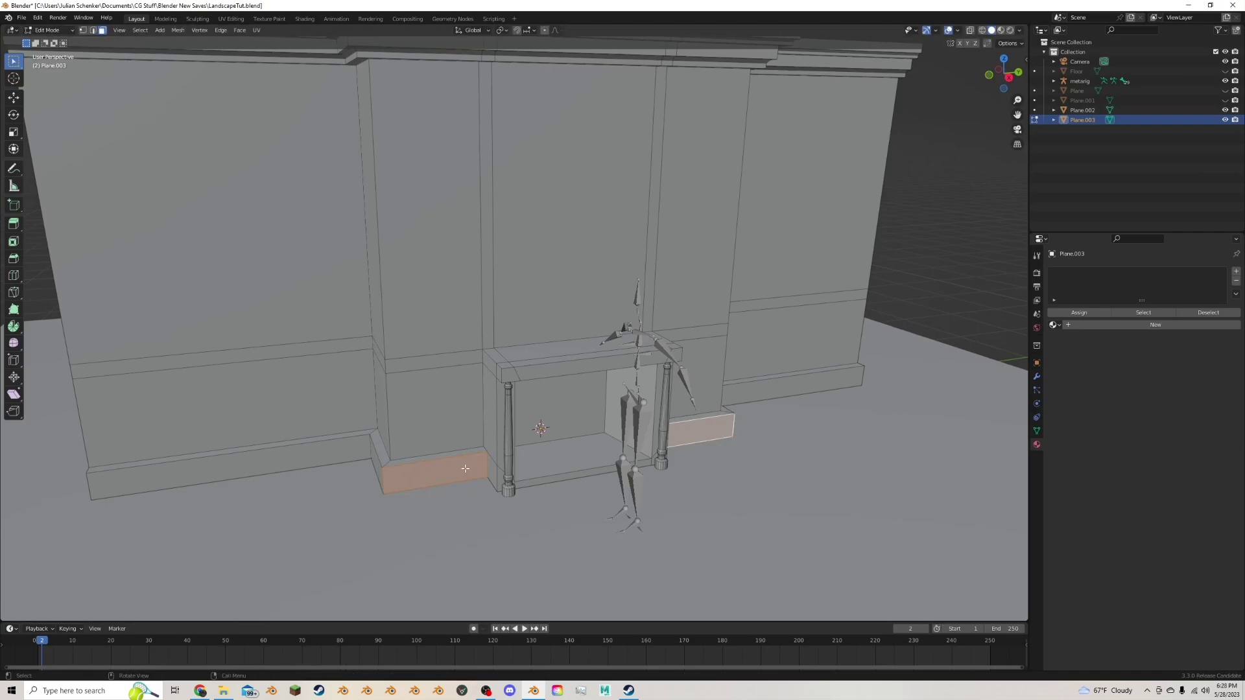
scroll(469, 467, "up", 2)
middle_click_drag(470, 466, 503, 442)
scroll(503, 441, "up", 3)
scroll(709, 426, "up", 3)
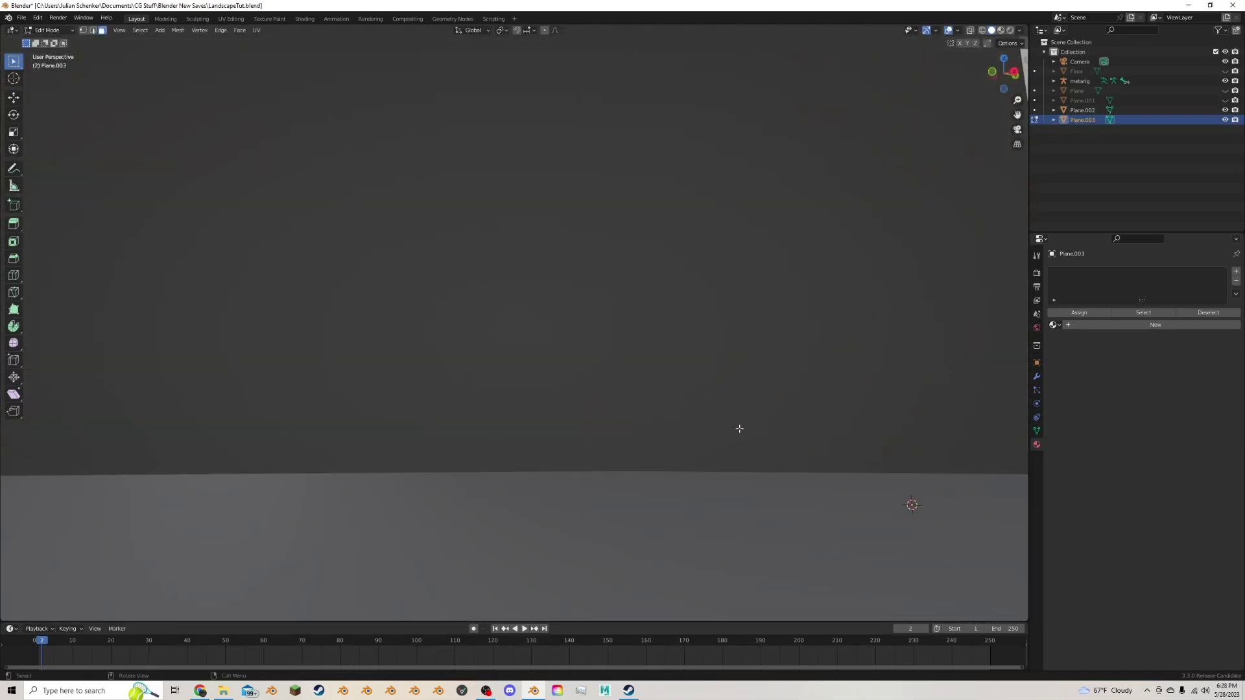
mouse_move(739, 428)
middle_mouse_down()
mouse_move(728, 430)
mouse_move(756, 428)
mouse_move(752, 437)
middle_mouse_up()
scroll(745, 426, "down", 5)
Turn on X-ray, delete the hidden baseboard end face against the fireplace's side, and turn X-ray off again.
left_click(970, 30)
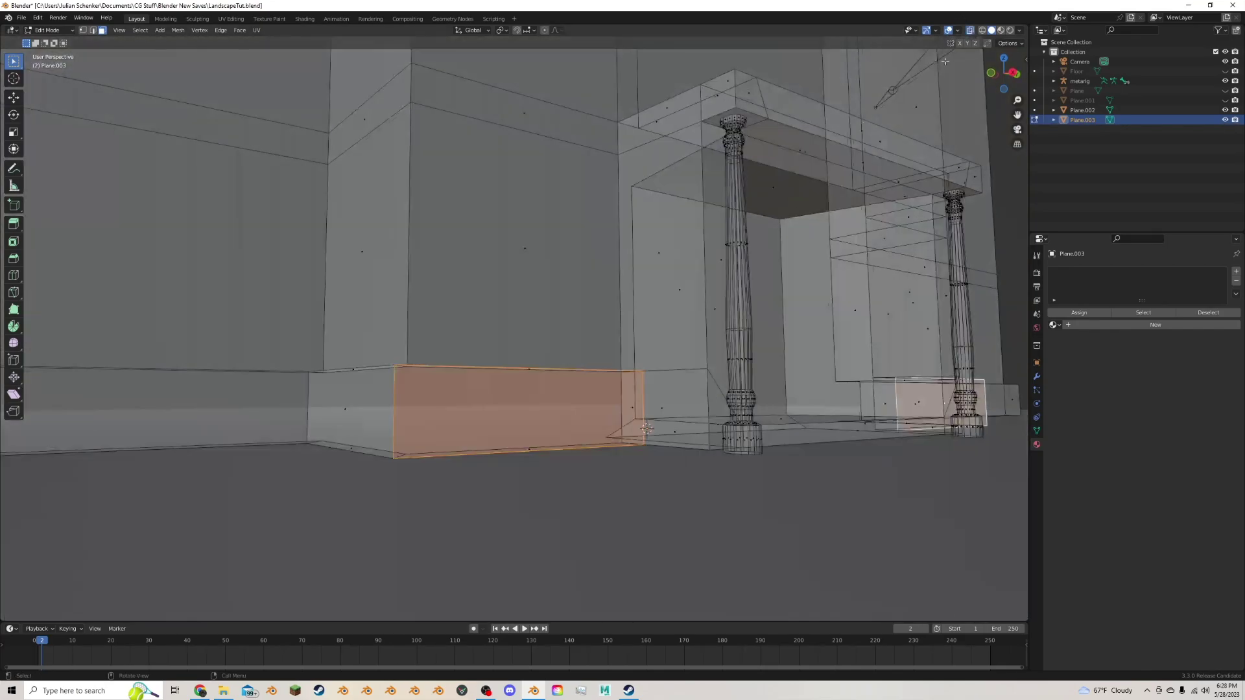
left_click(632, 408)
middle_click_drag(737, 397, 722, 403)
left_click(806, 451, "shift")
key("x")
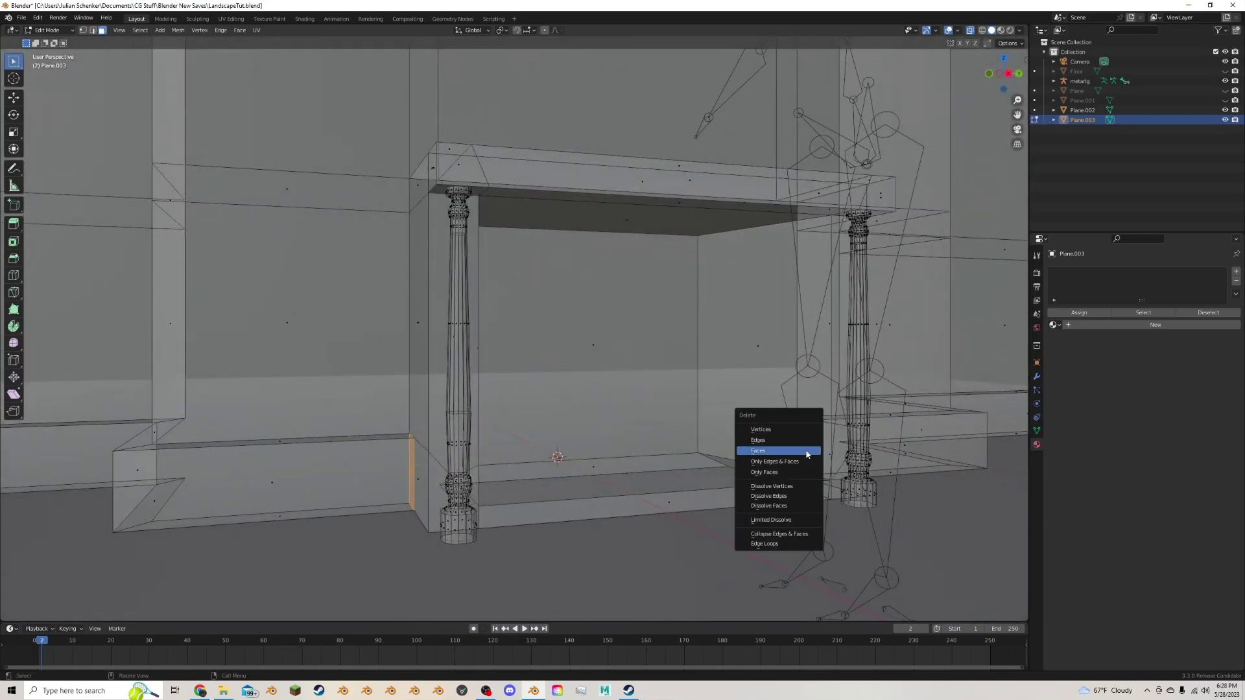
left_click(805, 451)
scroll(559, 442, "down", 2)
middle_click_drag(559, 442, 571, 446)
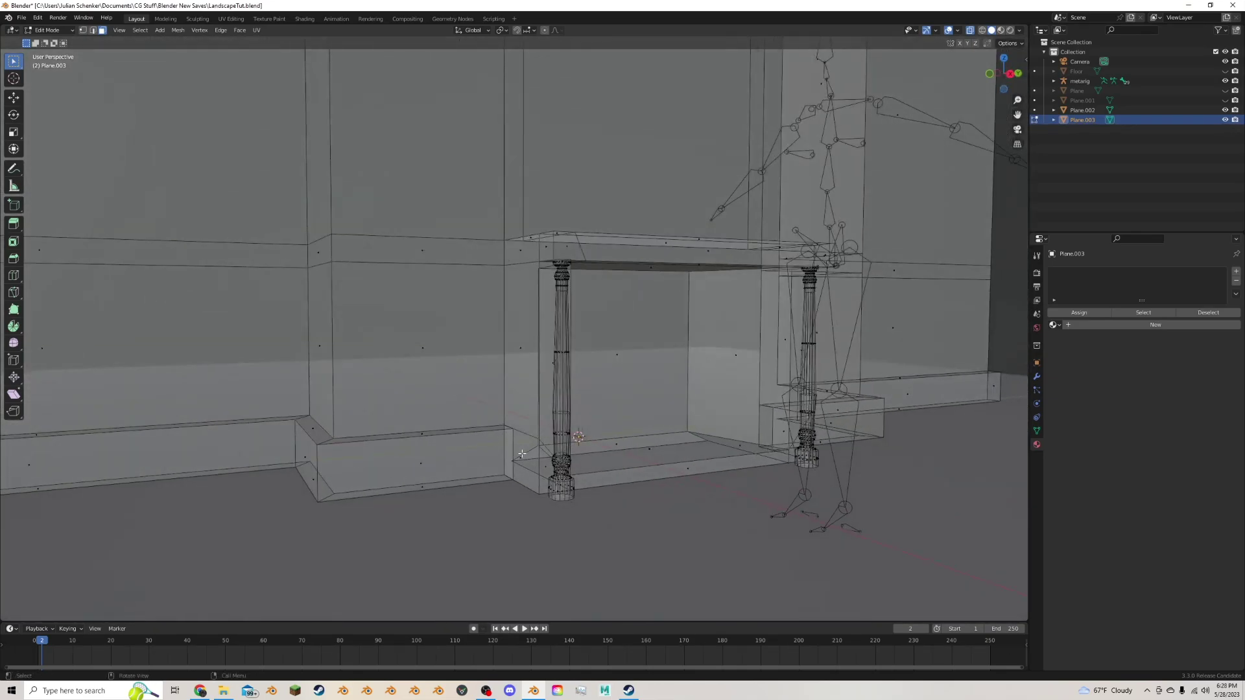
left_click(969, 30)
scroll(564, 307, "down", 2)
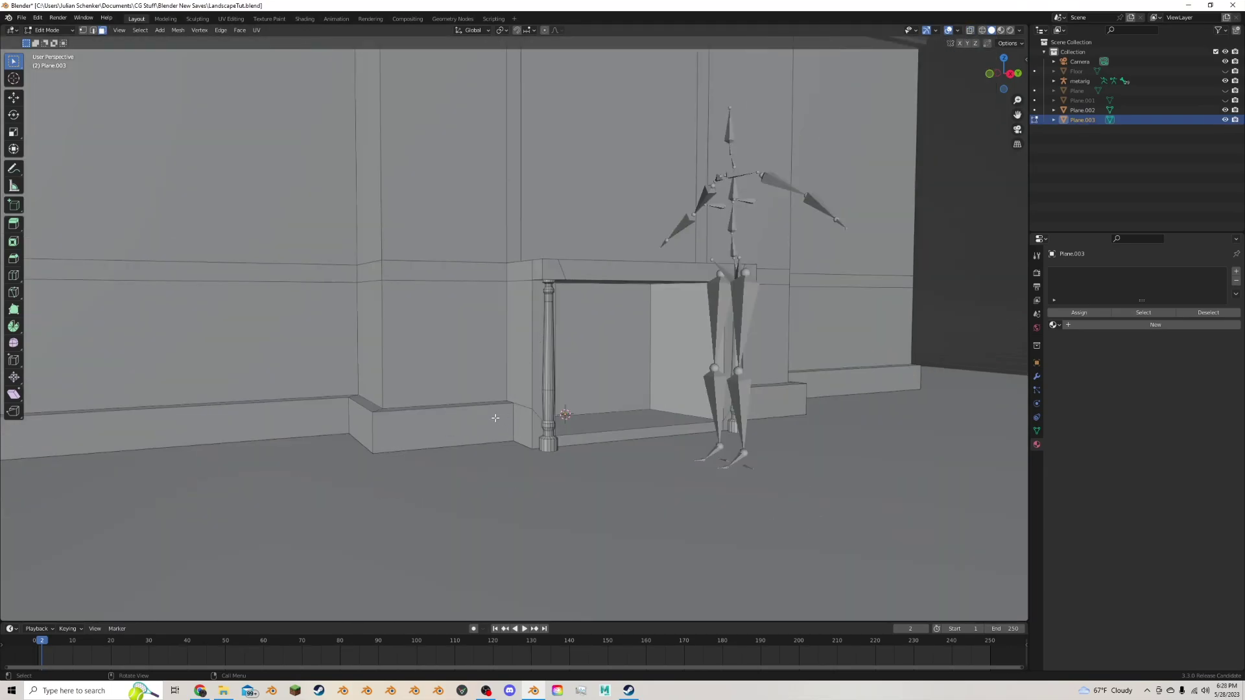
Bevel the baseboard's top front edges on both sides of the fireplace about 29% wide with three segments and shape 0.
middle_click_drag(495, 418, 462, 406)
scroll(495, 414, "down", 2)
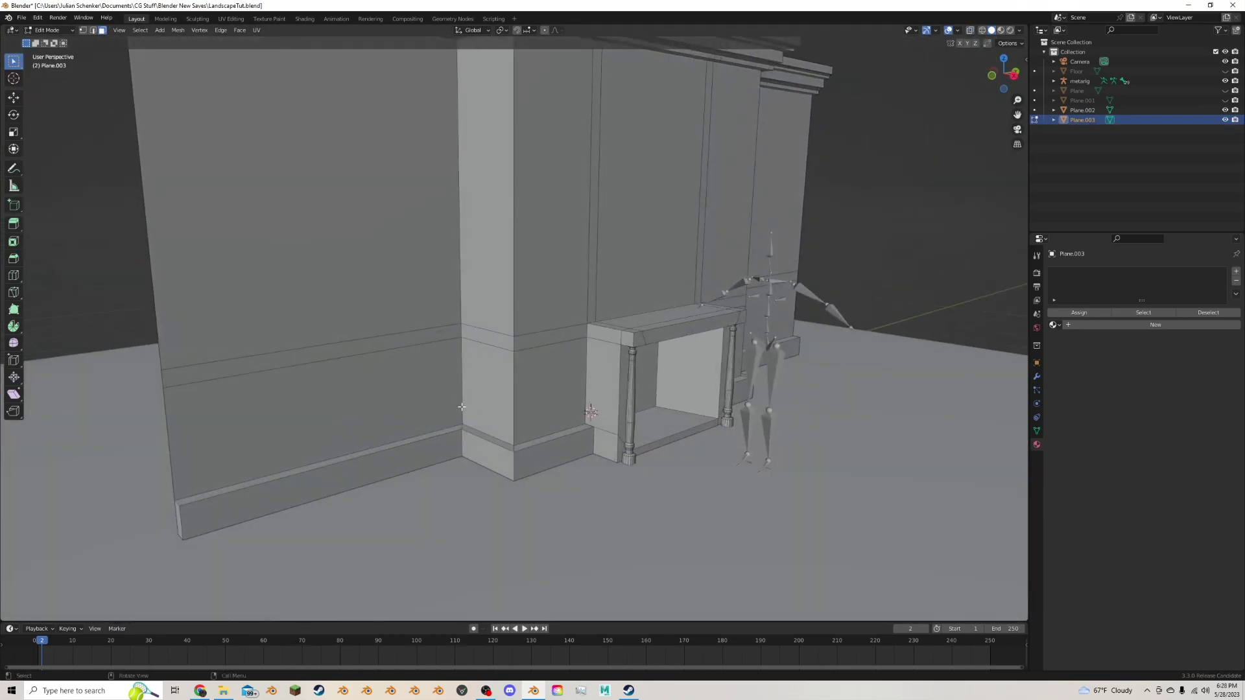
left_click(92, 31)
left_click(553, 438)
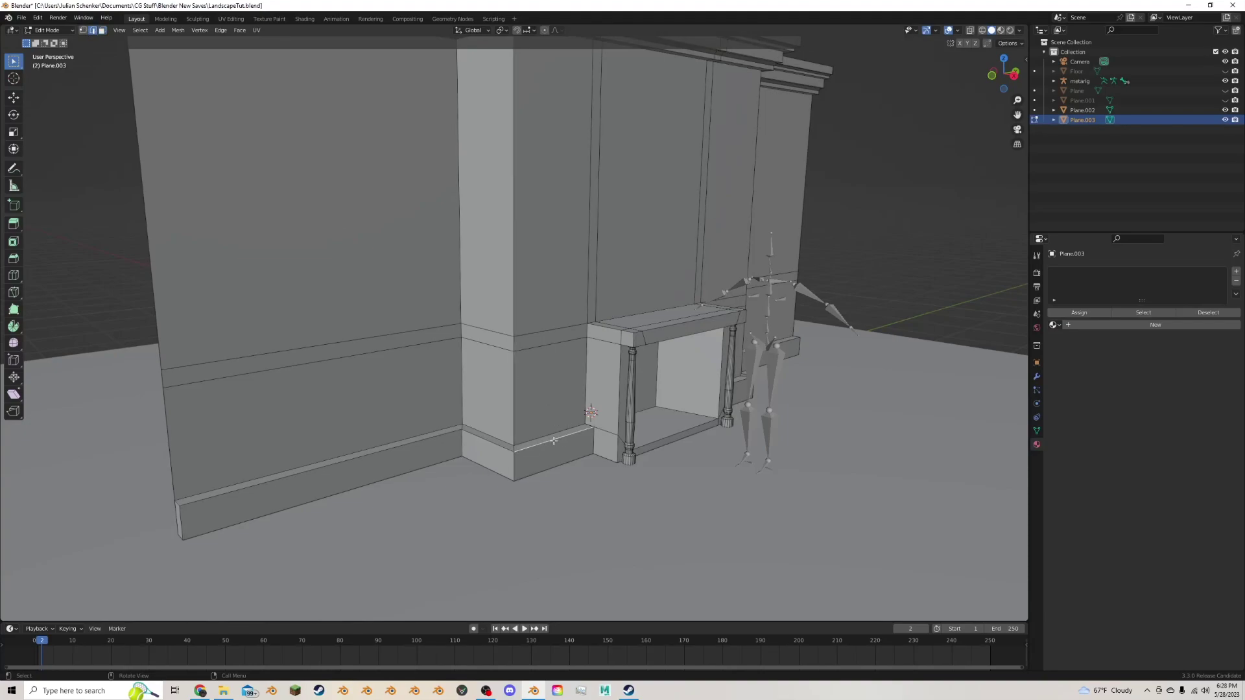
left_click(553, 438, "alt")
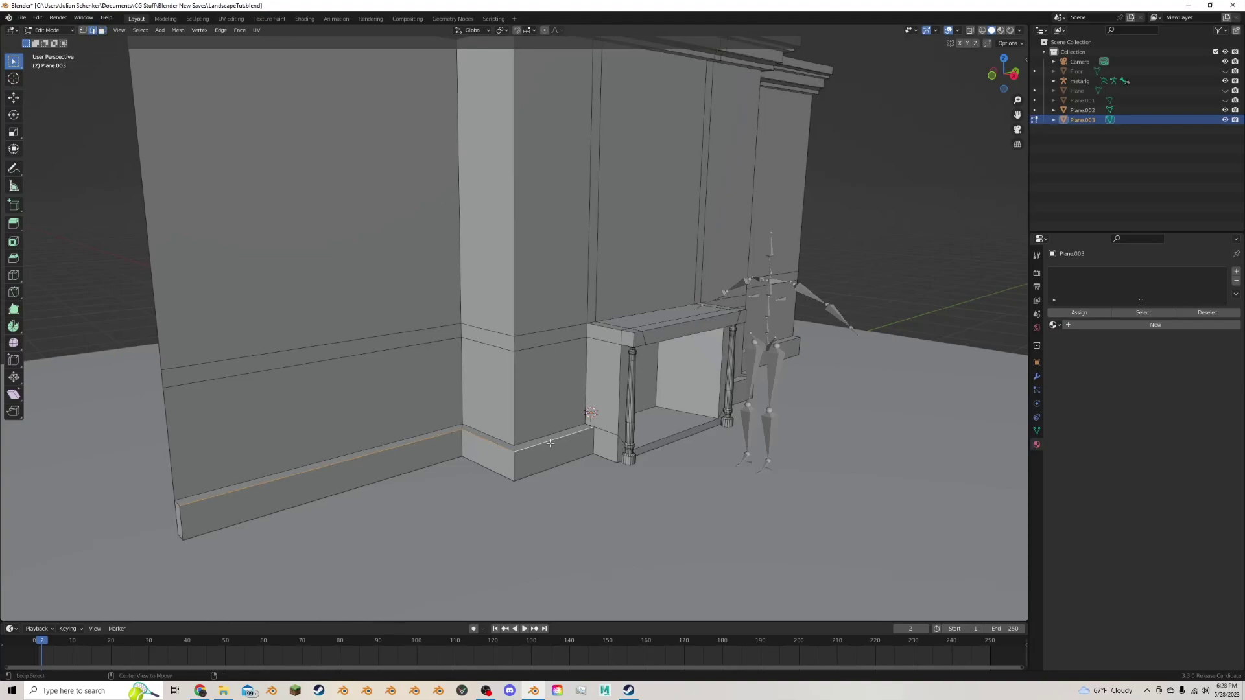
left_click(655, 389, "alt")
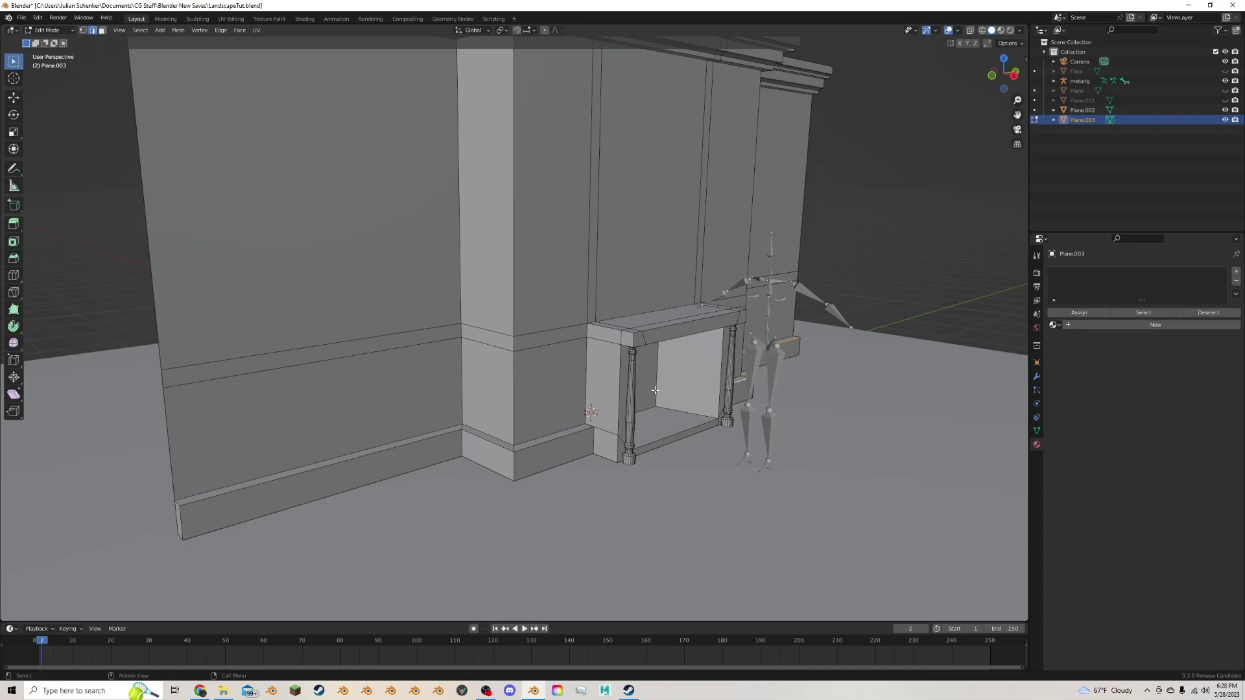
left_click(536, 438, "alt+shift")
key("ctrl+b")
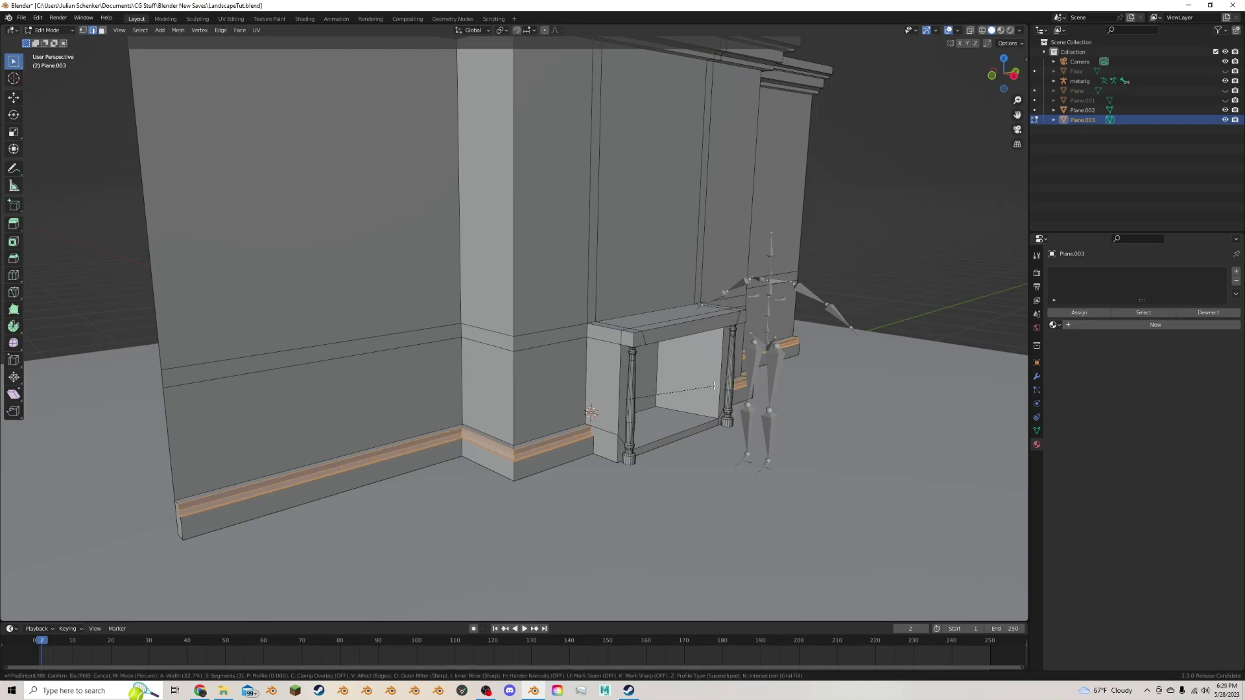
left_click(713, 385)
scroll(717, 383, "up", 5)
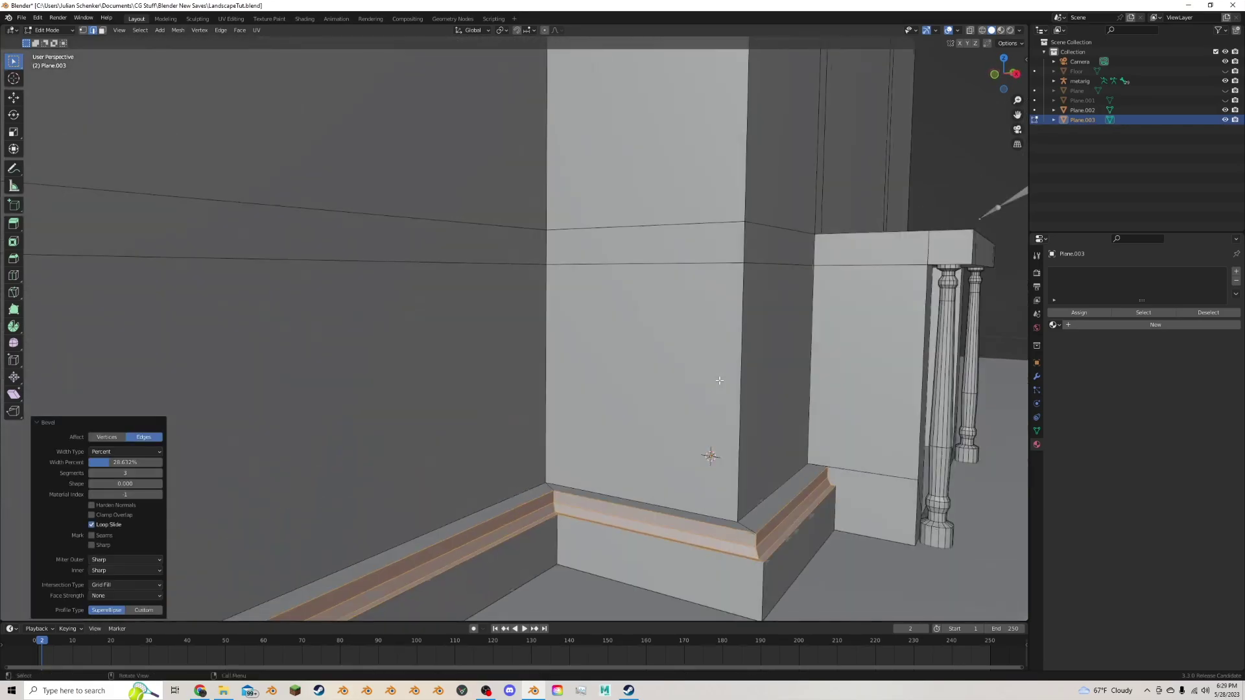
scroll(719, 381, "down", 7)
middle_click_drag(719, 380, 590, 302)
Select the complete mid-height rail face loop across the wall sections and around the fireplace mantel.
scroll(590, 302, "up", 5)
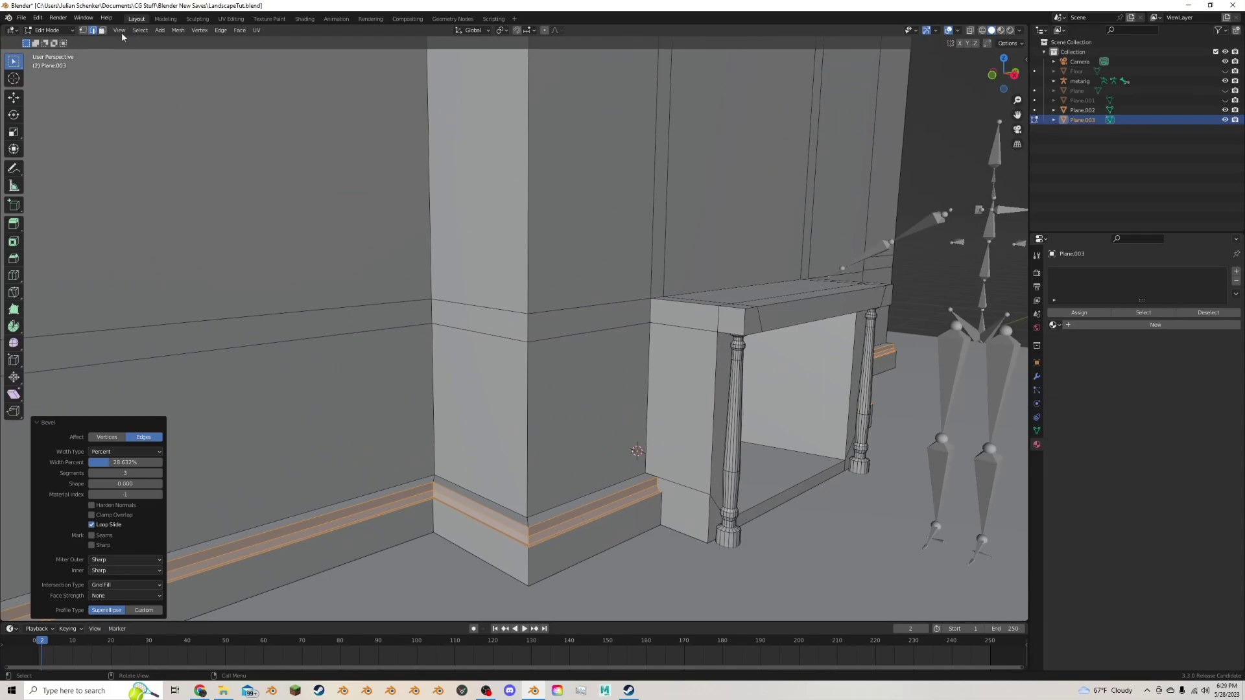
left_click(102, 31)
left_click(547, 328)
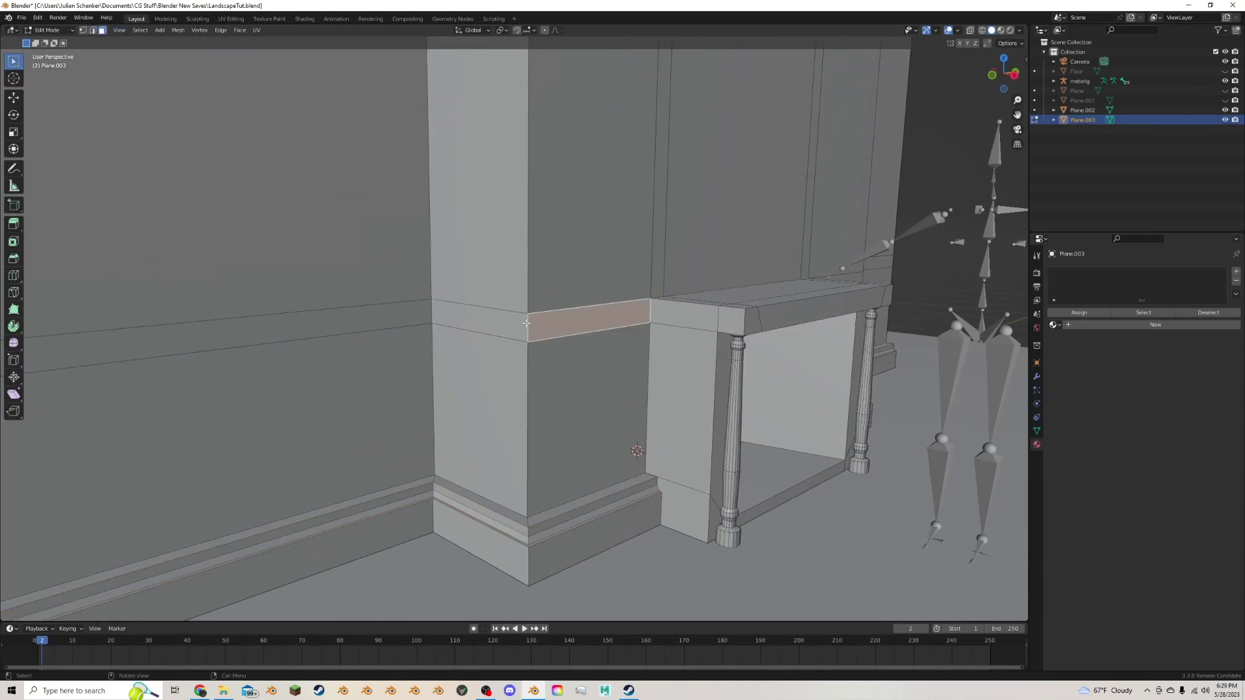
left_click(546, 328, "alt")
mouse_move(547, 328)
middle_mouse_down()
mouse_move(577, 308)
mouse_move(564, 315)
middle_mouse_up()
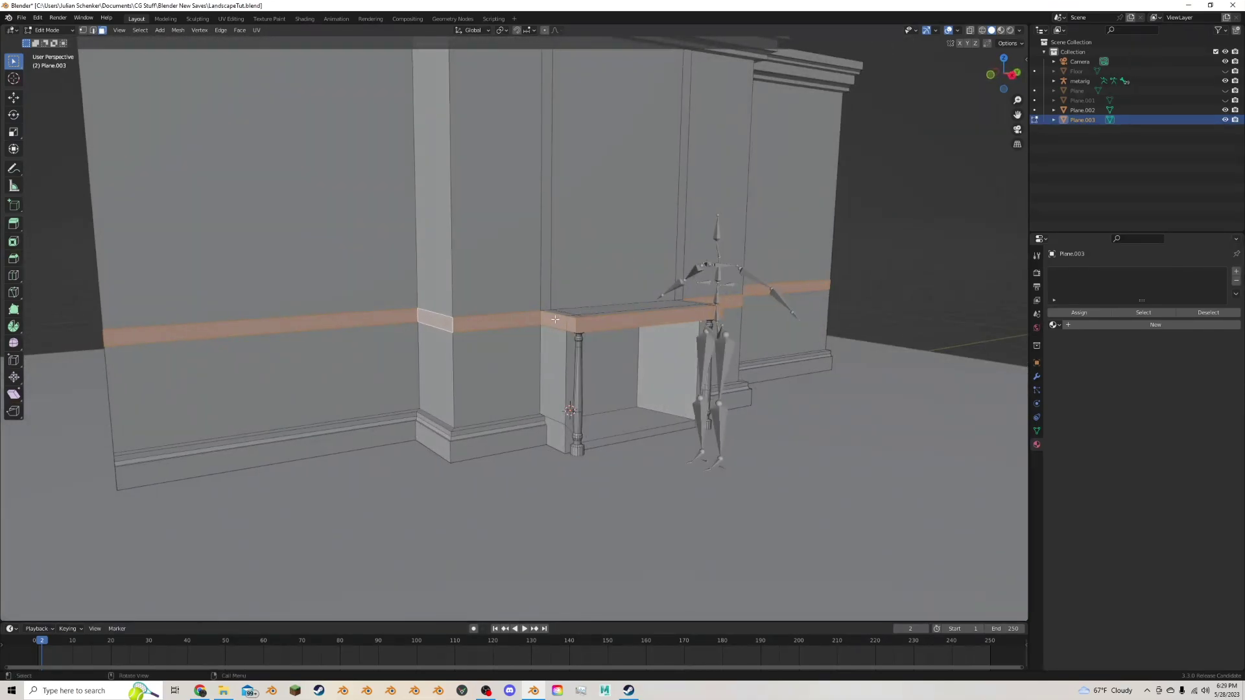
scroll(563, 316, "up", 2)
Try extruding the selected rail and mantel faces outward along their normals by about 0.056 m.
key("alt+e")
left_click(569, 316)
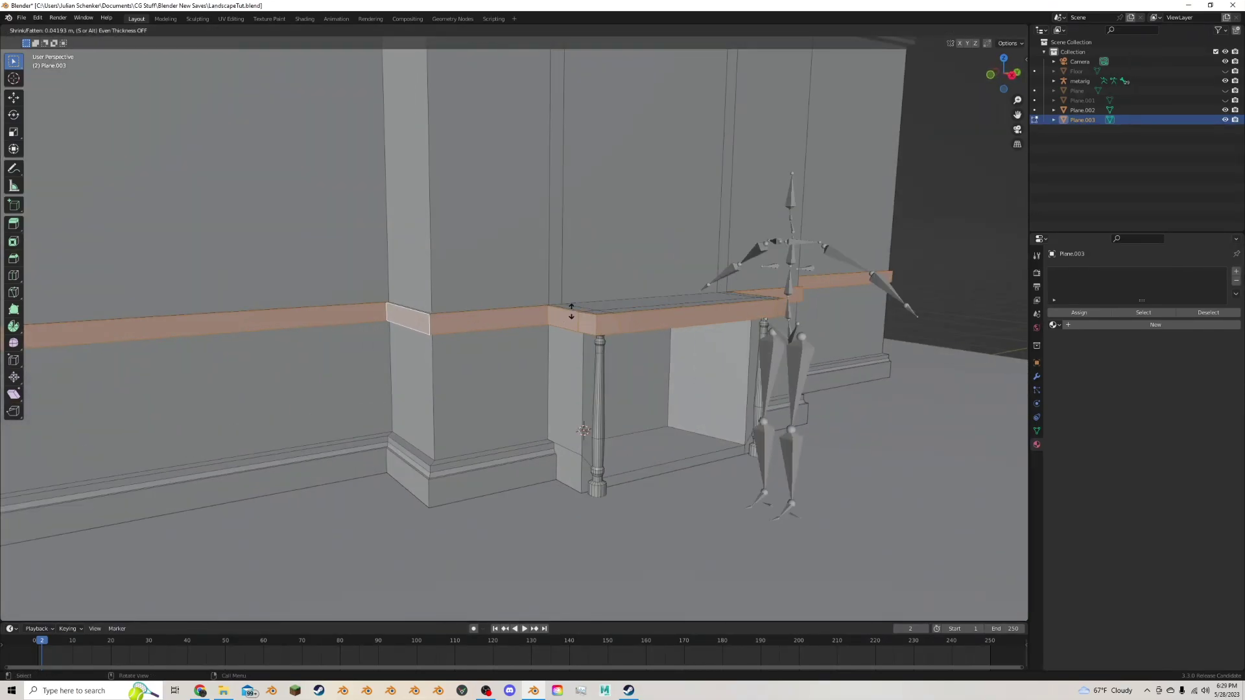
left_click(571, 311)
middle_click_drag(571, 311, 579, 327)
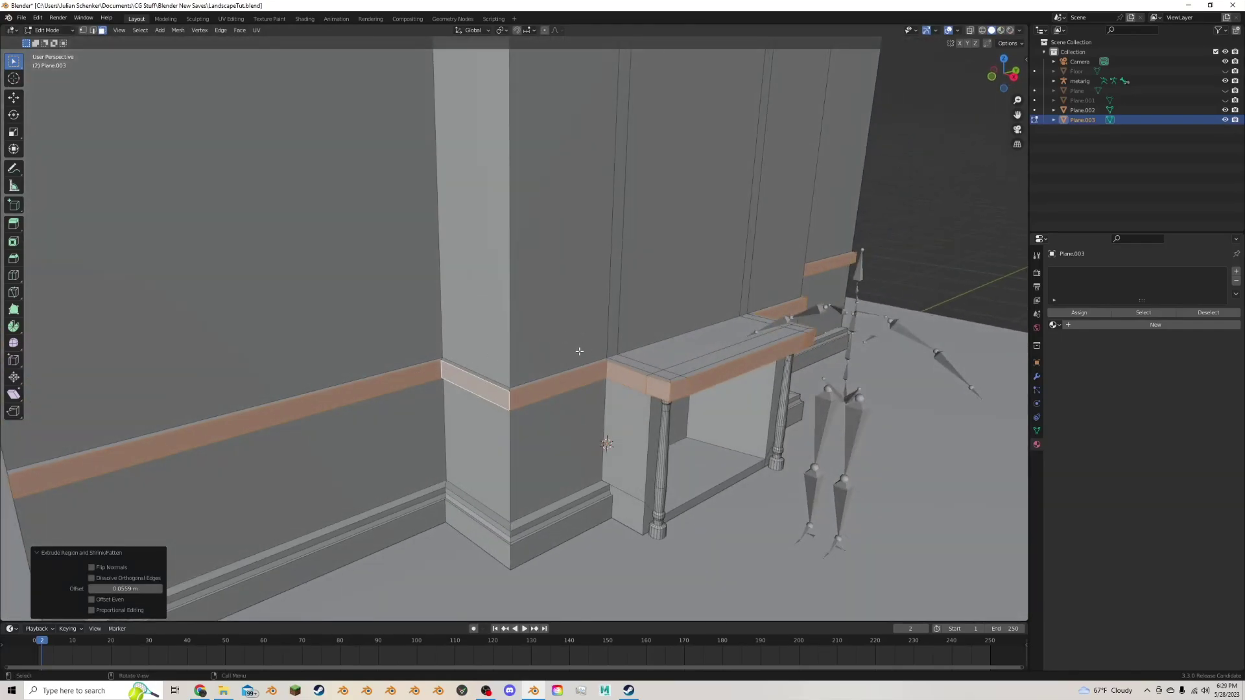
key("ctrl+z")
Extrude the rail and mantel face loop outward along its normals by about 0.08 m.
key("alt+e")
left_click(579, 339)
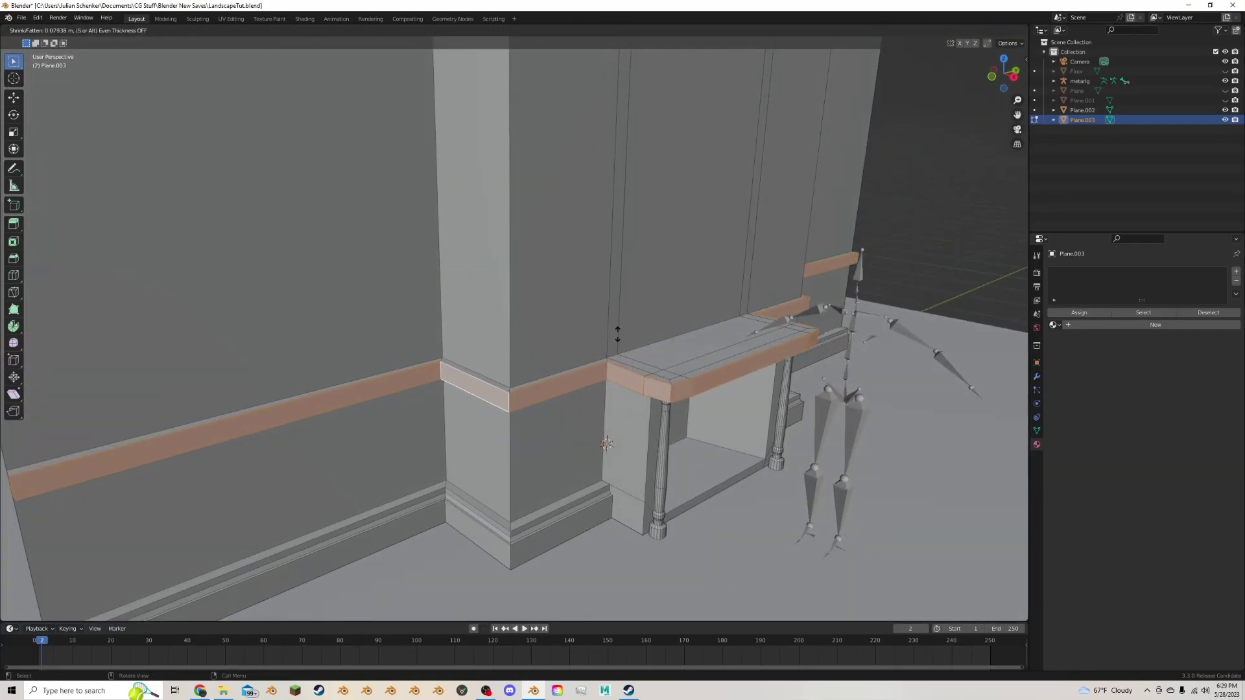
left_click(617, 334)
Flatten the rail's front faces on the outer wall sections and beside the fireplace by scaling them to 0 along X.
left_click(383, 389)
key("s")
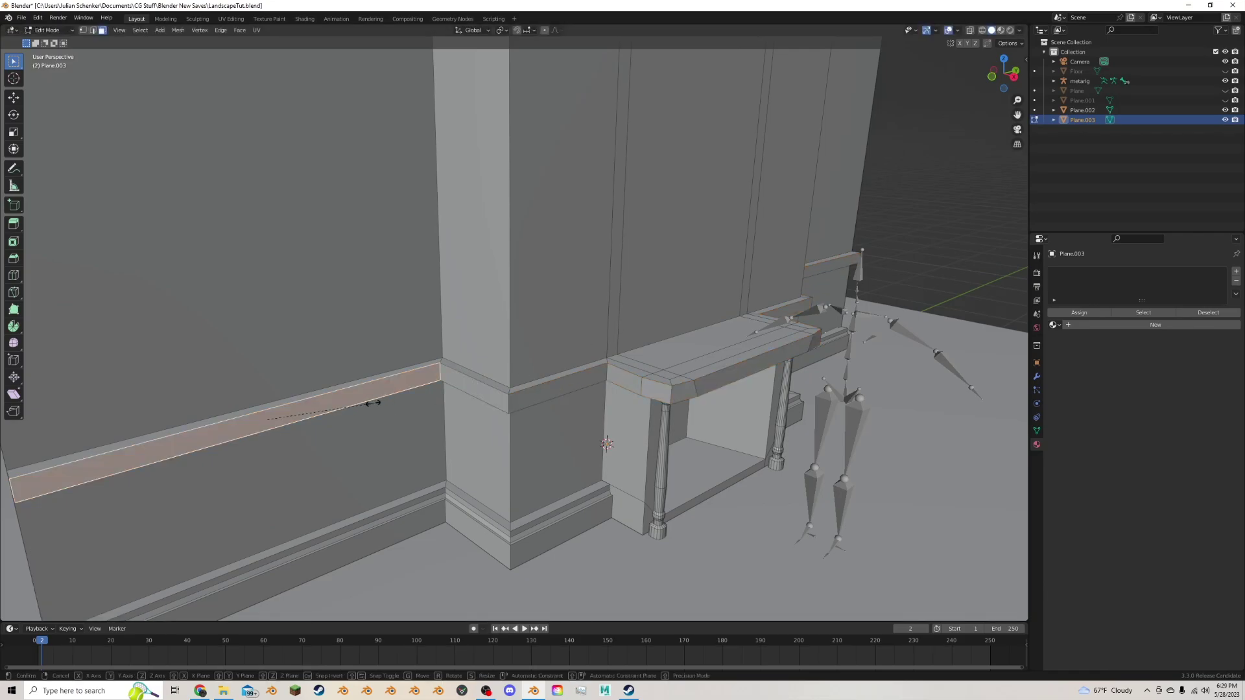
key("x")
key("0")
key("Return")
left_click(556, 383)
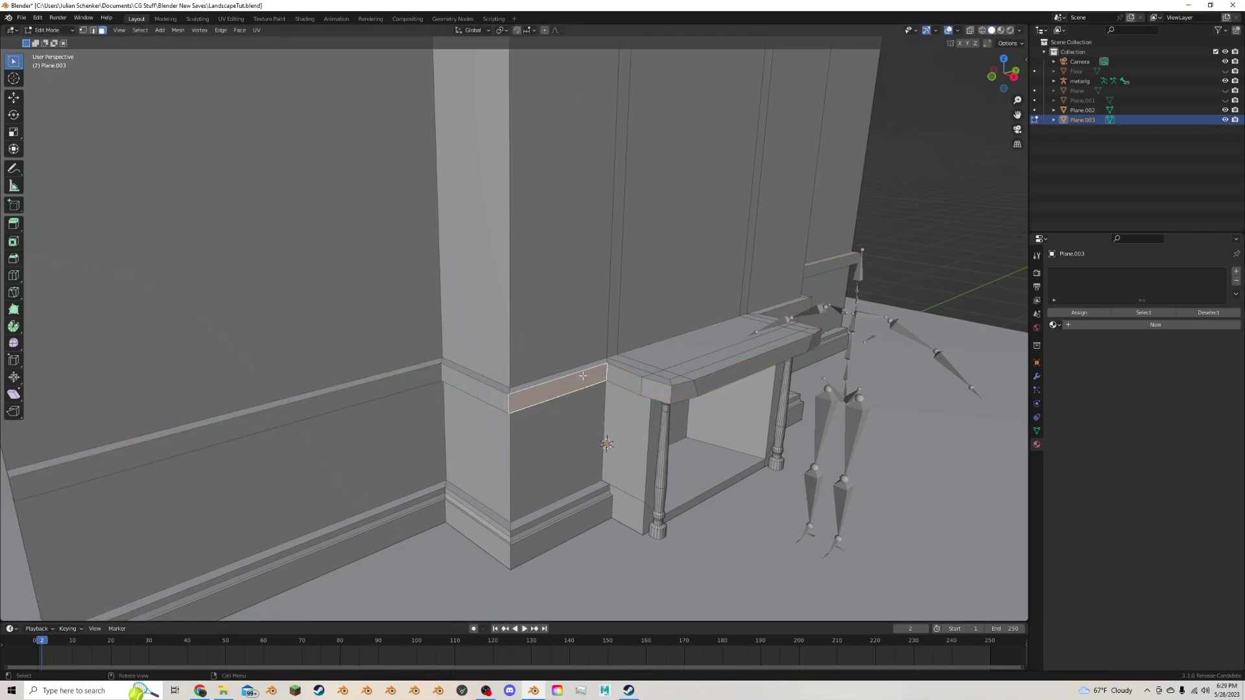
left_click(780, 311, "shift")
key("Return")
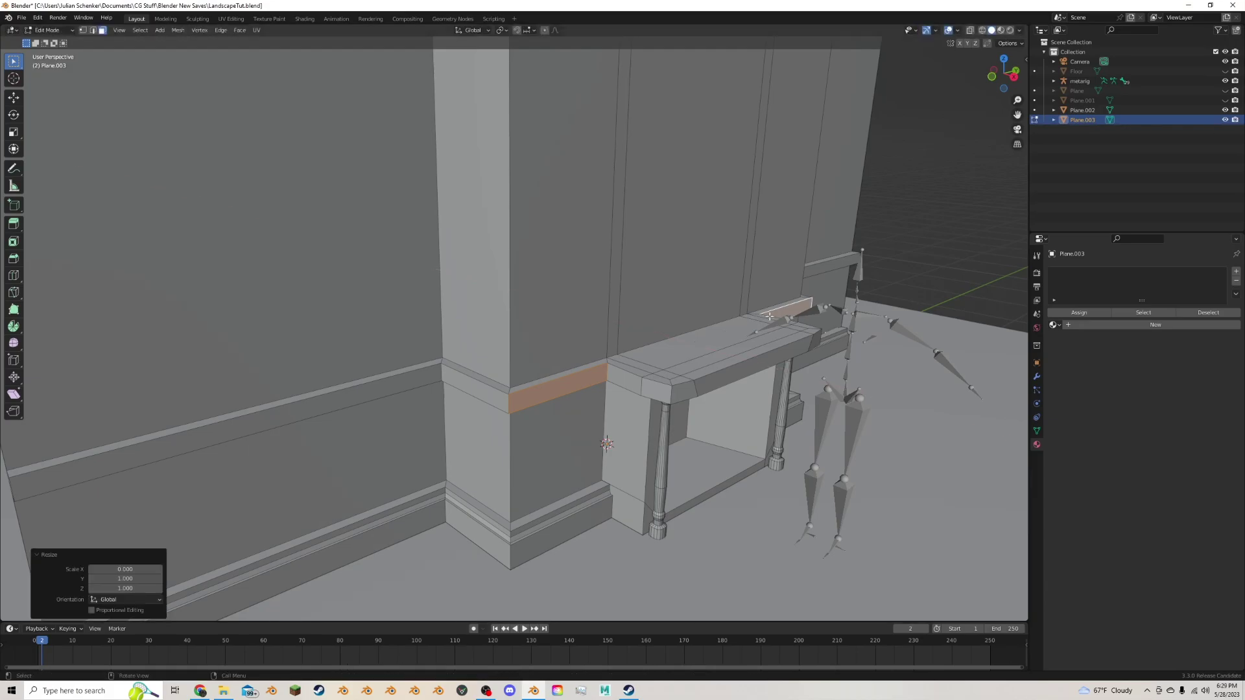
left_click(843, 262)
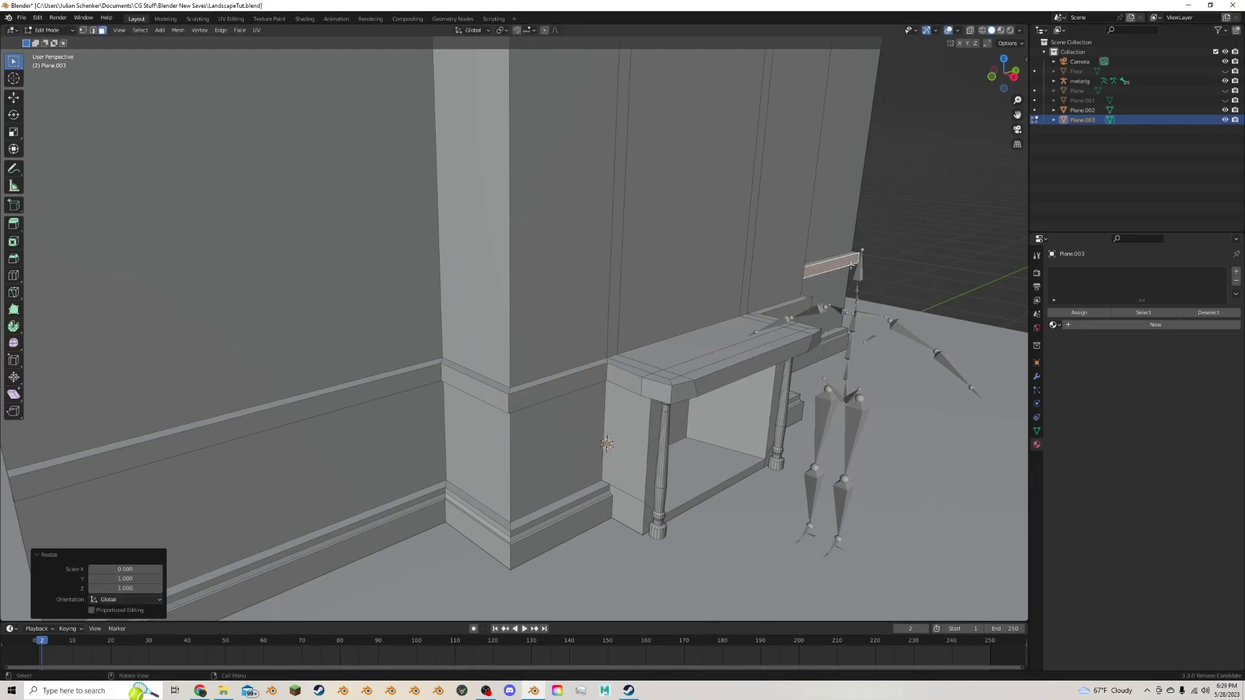
Flatten the mantel's run of front faces by scaling them to 0 along X.
left_click(817, 345)
left_click(678, 388, "ctrl")
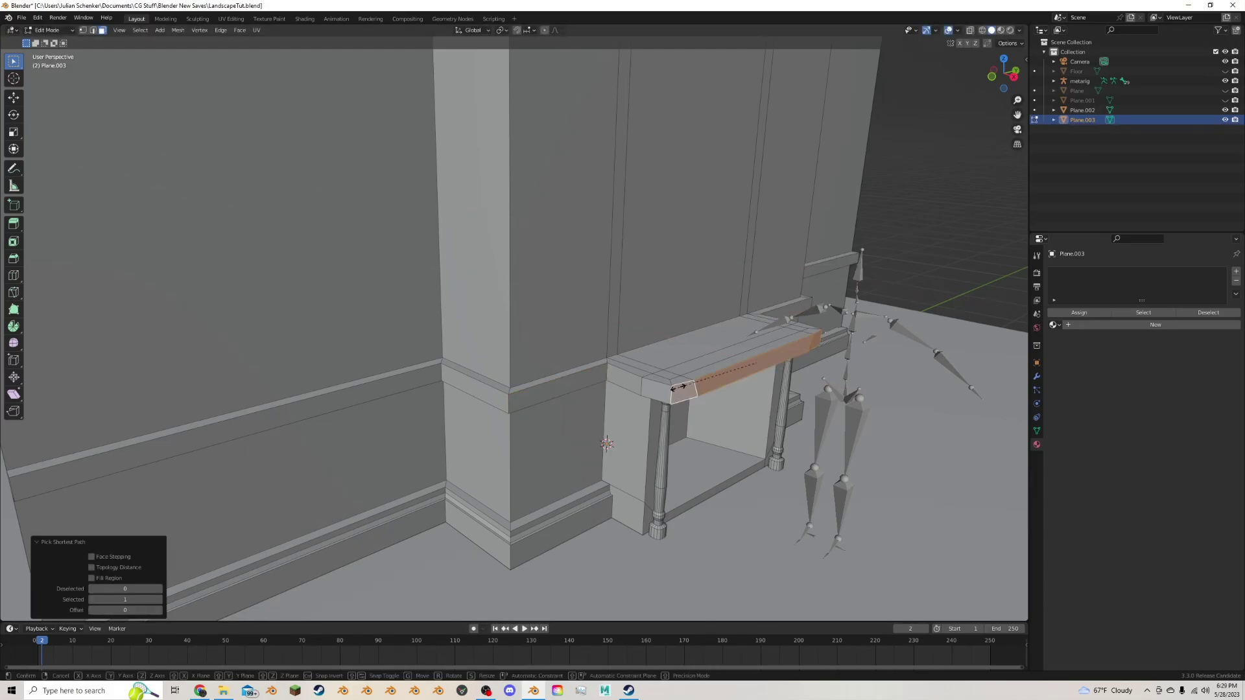
key("s")
key("x")
key("0")
key("Return")
Flatten the mantel's side faces at both ends of the fireplace by scaling each pair to 0 along Y.
left_click(645, 384)
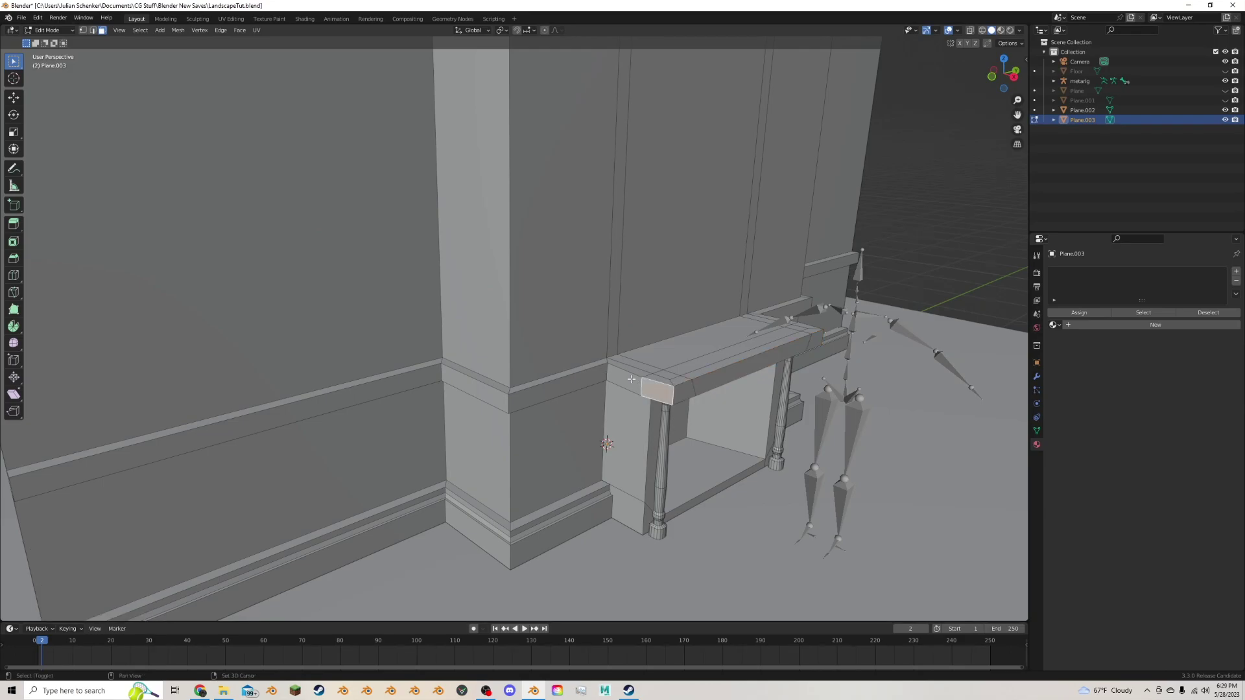
left_click(634, 381, "shift")
key("s")
key("y")
key("0")
key("Return")
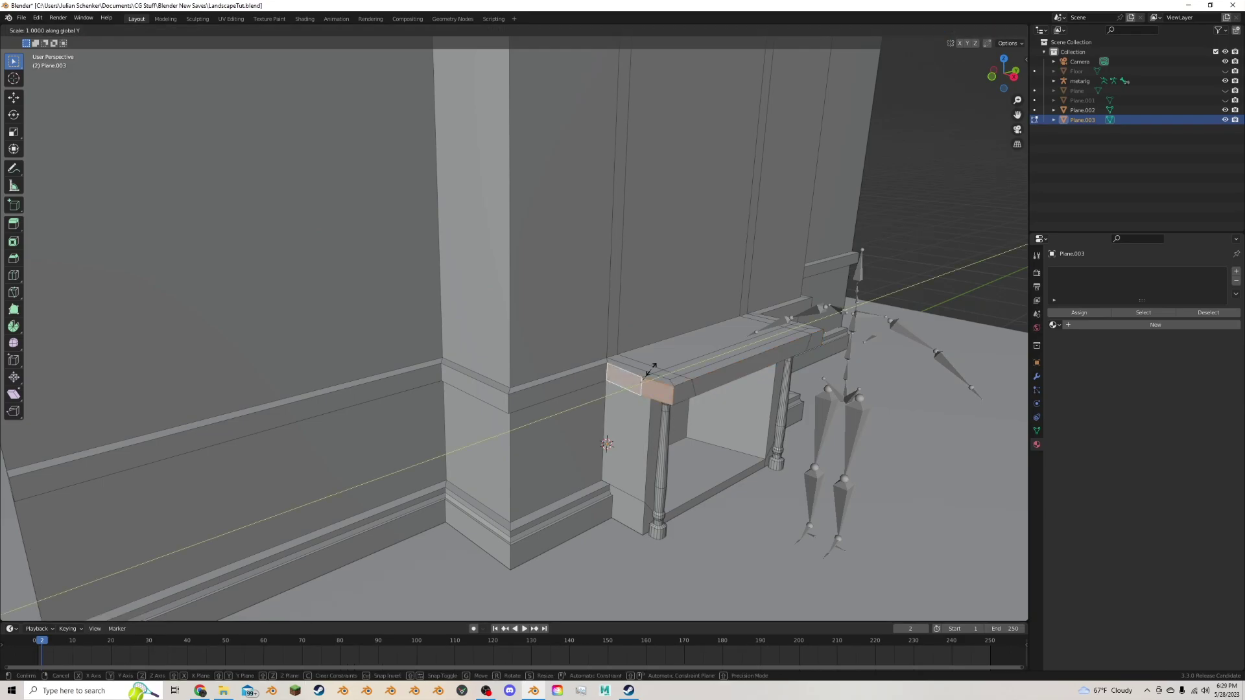
middle_click_drag(660, 333, 375, 448)
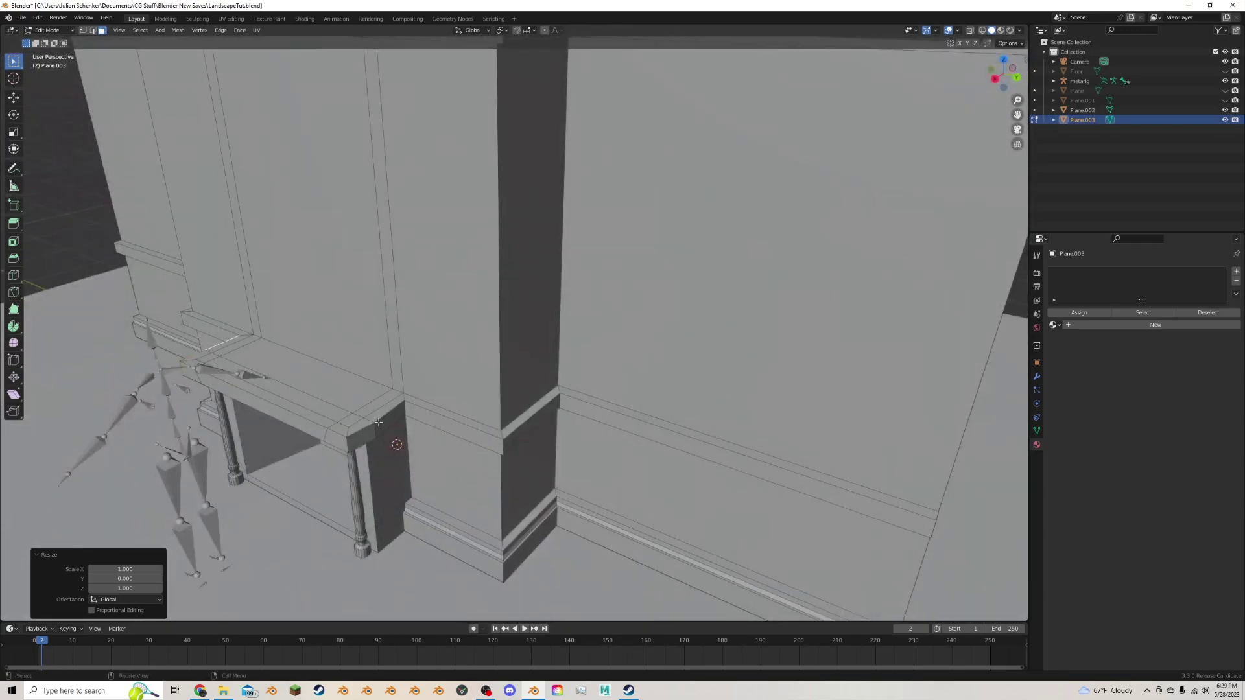
key("s")
key("y")
key("0")
key("Return")
Bevel the lower front edge loop of the rail and mantel with four segments and a shape of 0.071.
middle_click_drag(300, 402, 376, 350)
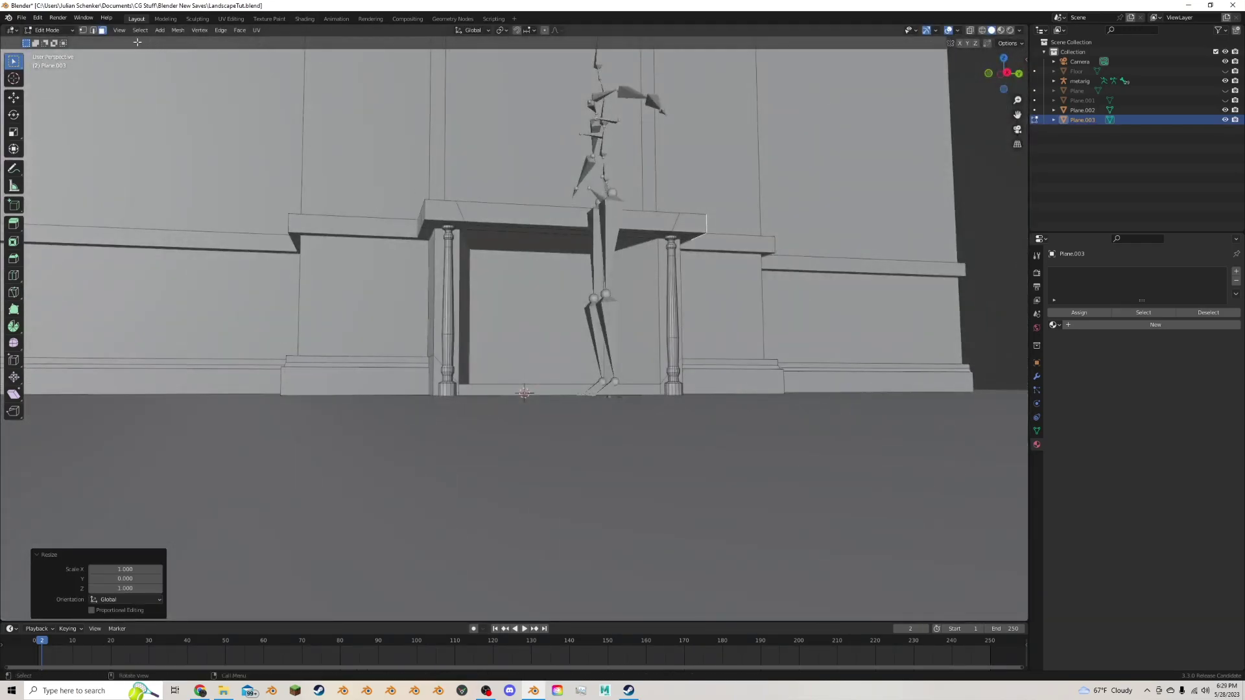
left_click(93, 30)
left_click(490, 219, "alt")
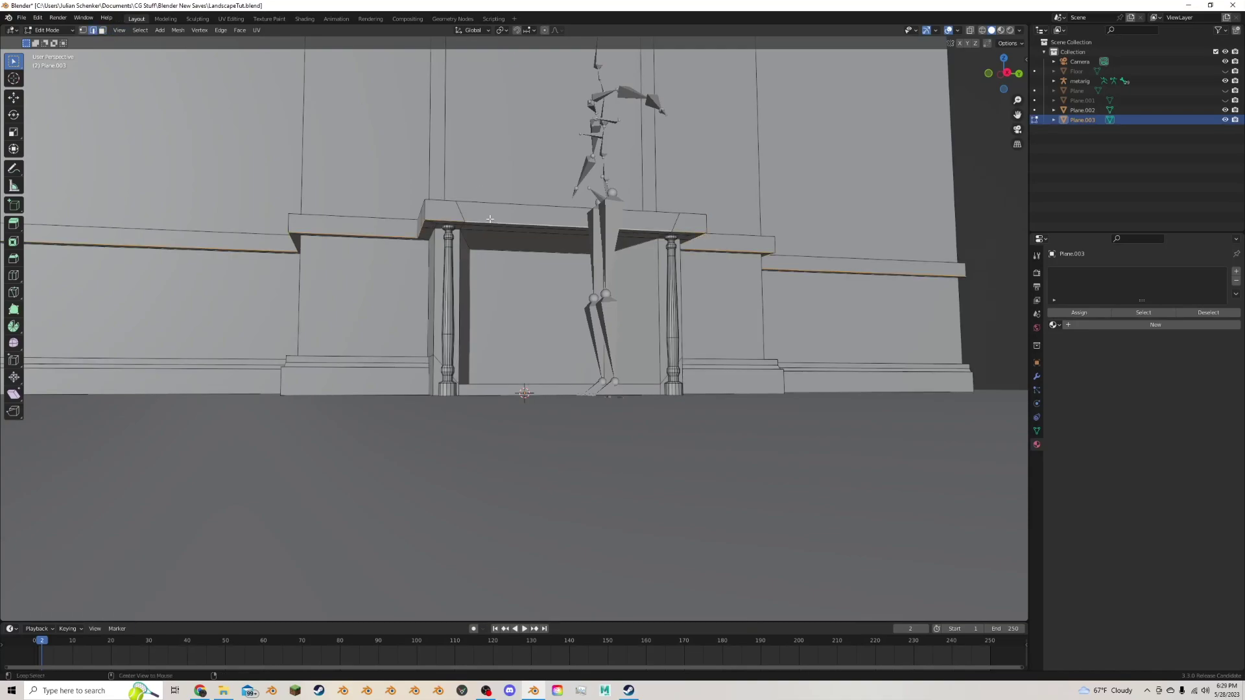
key("ctrl+b")
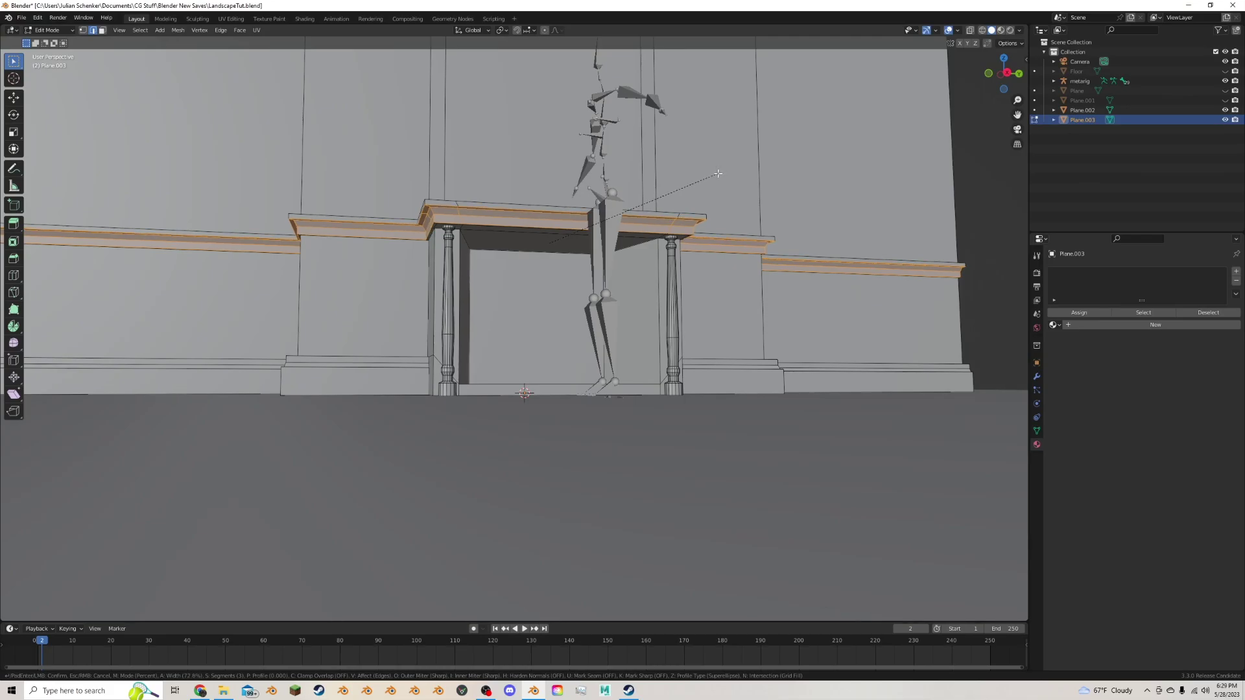
scroll(718, 174, "down", 2)
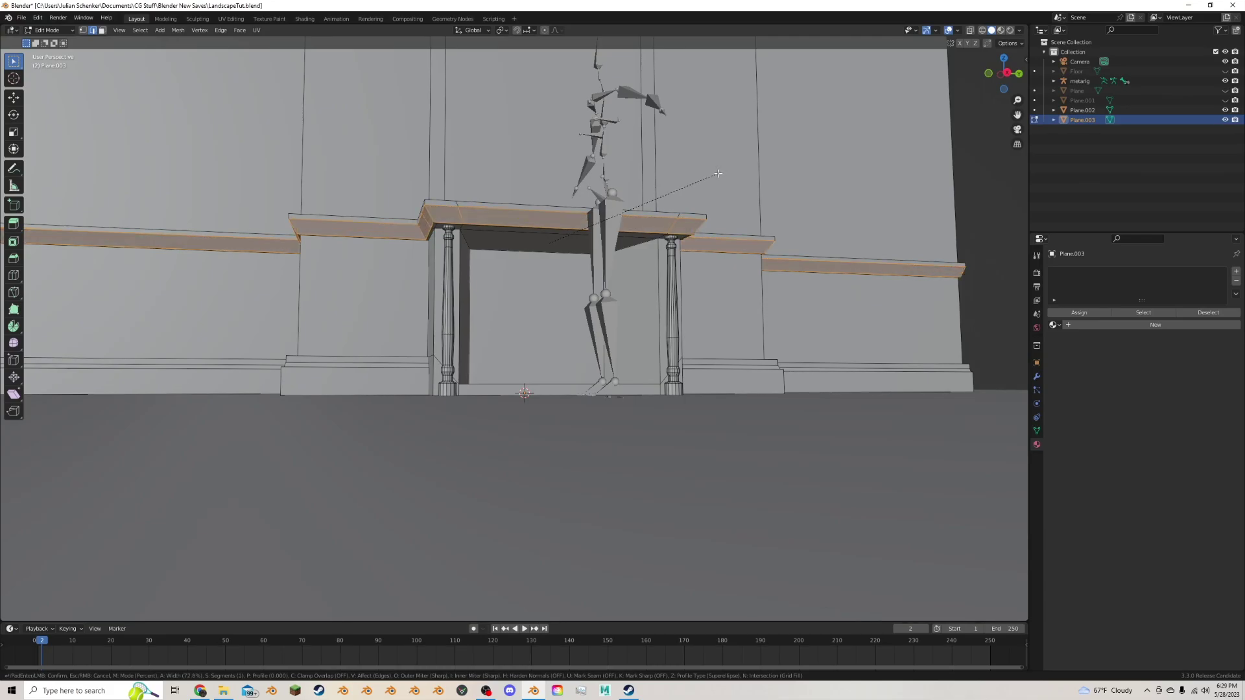
scroll(718, 174, "up", 1)
scroll(718, 174, "up", 1)
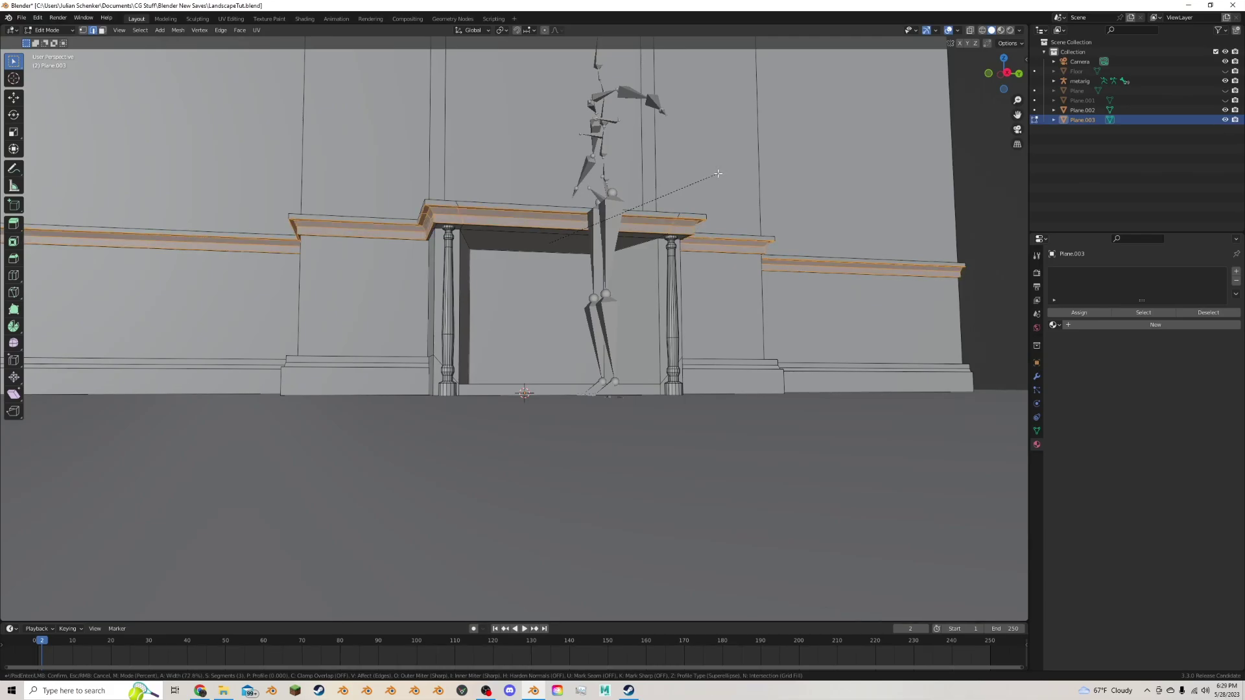
scroll(717, 174, "up", 1)
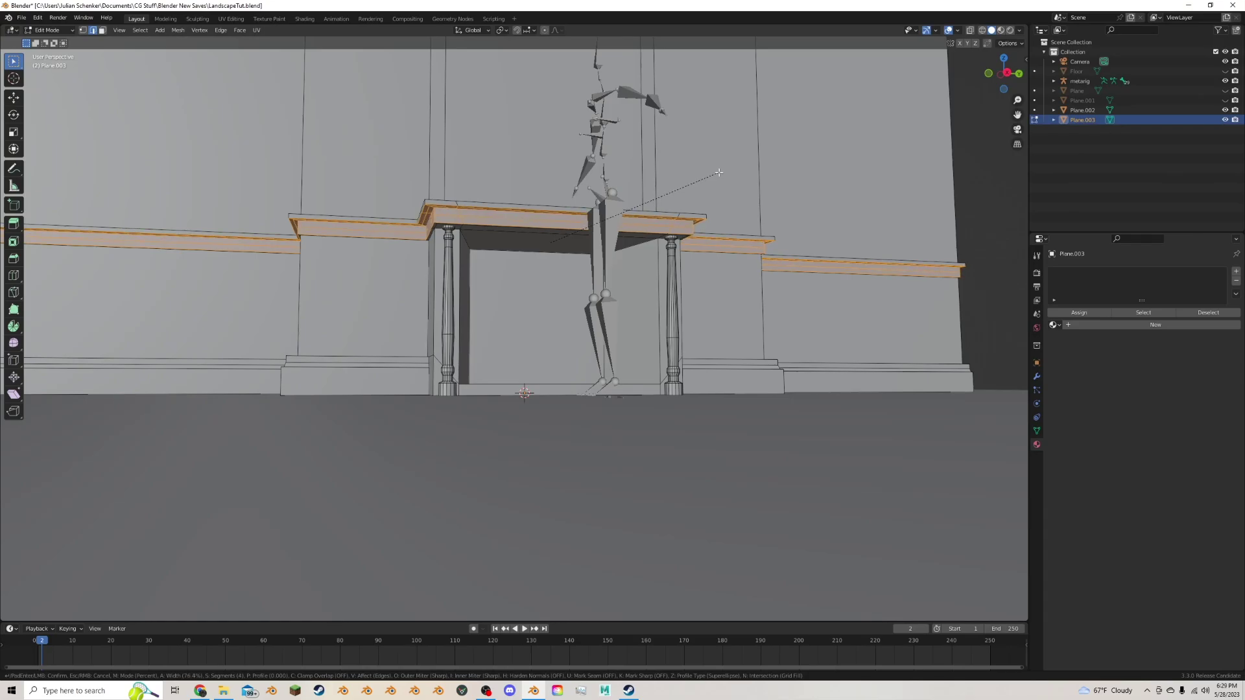
left_click(716, 172)
left_click_drag(122, 483, 90, 483)
Add a centred vertical loop cut through each of the two outer wall sections.
scroll(536, 244, "down", 3)
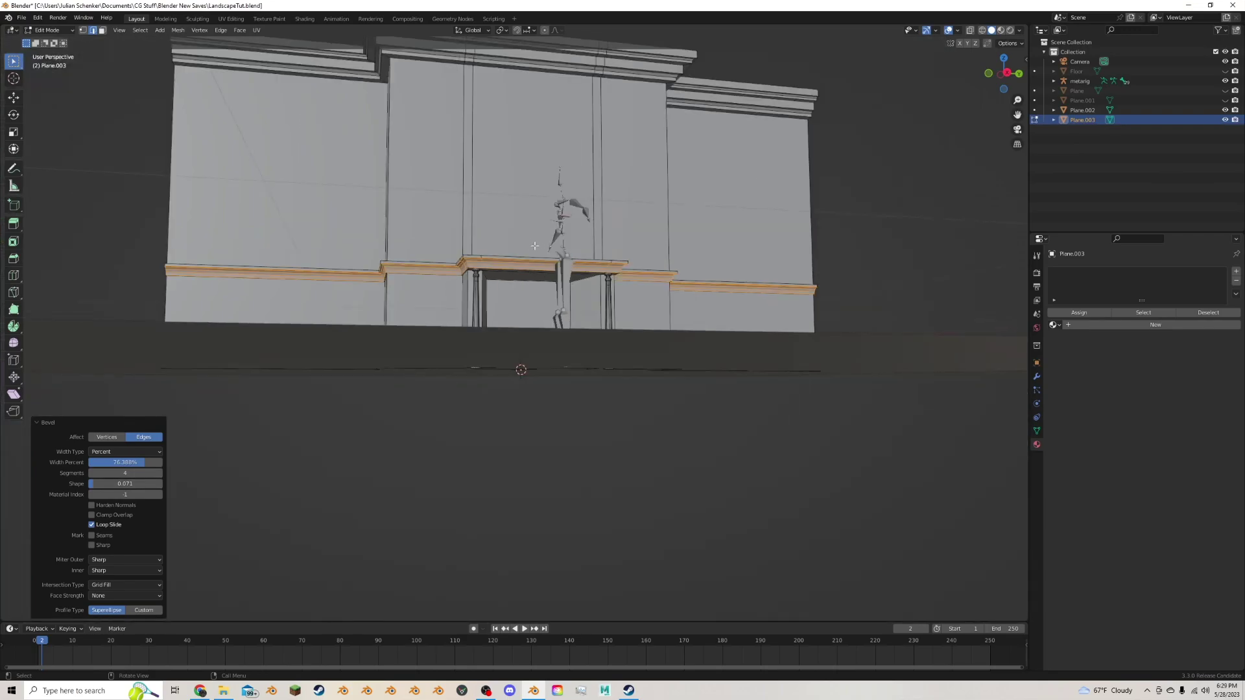
middle_click_drag(536, 244, 521, 275)
scroll(520, 275, "down", 1)
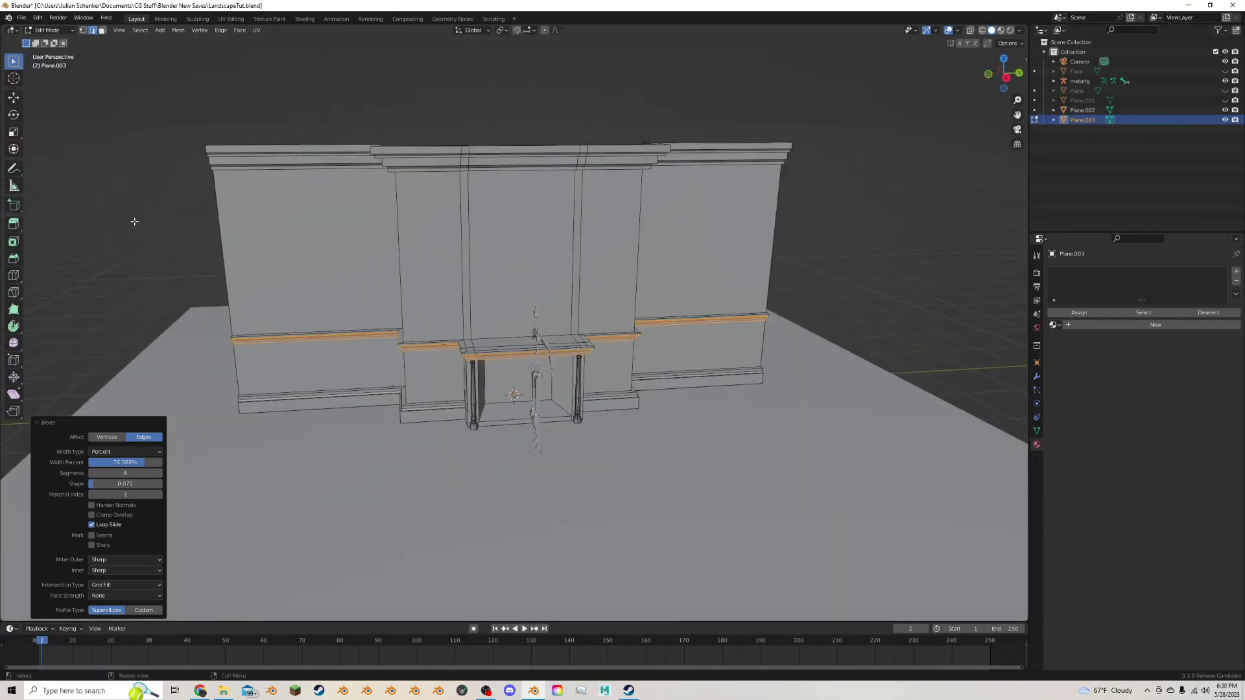
left_click(13, 274)
left_click(725, 144)
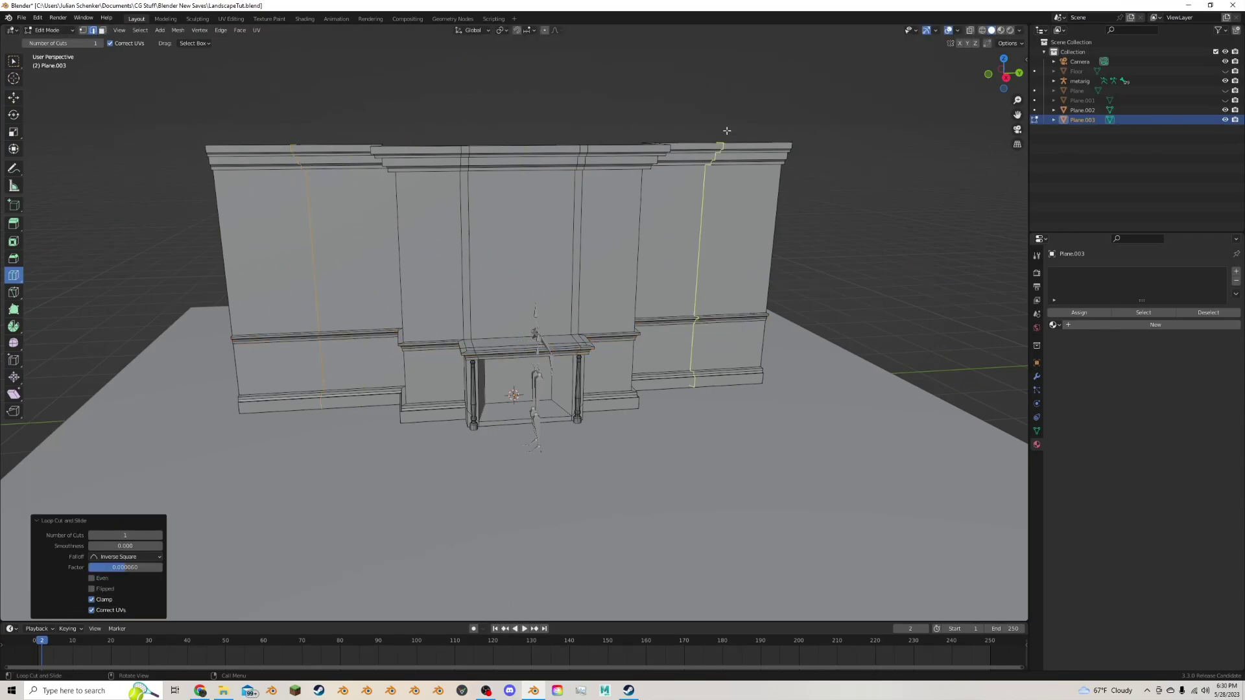
left_click(13, 97)
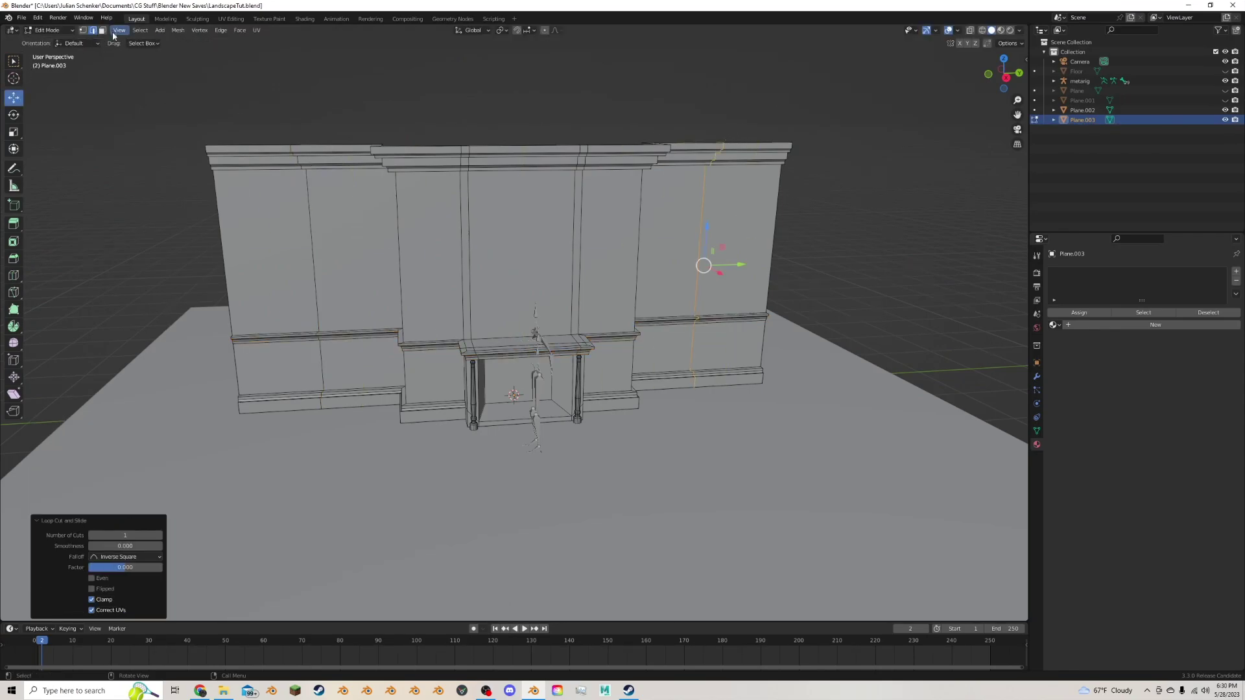
Select the eight wall faces above and below the rail on the two outer sections.
left_click(148, 59)
left_click(358, 355)
left_click(292, 362, "shift")
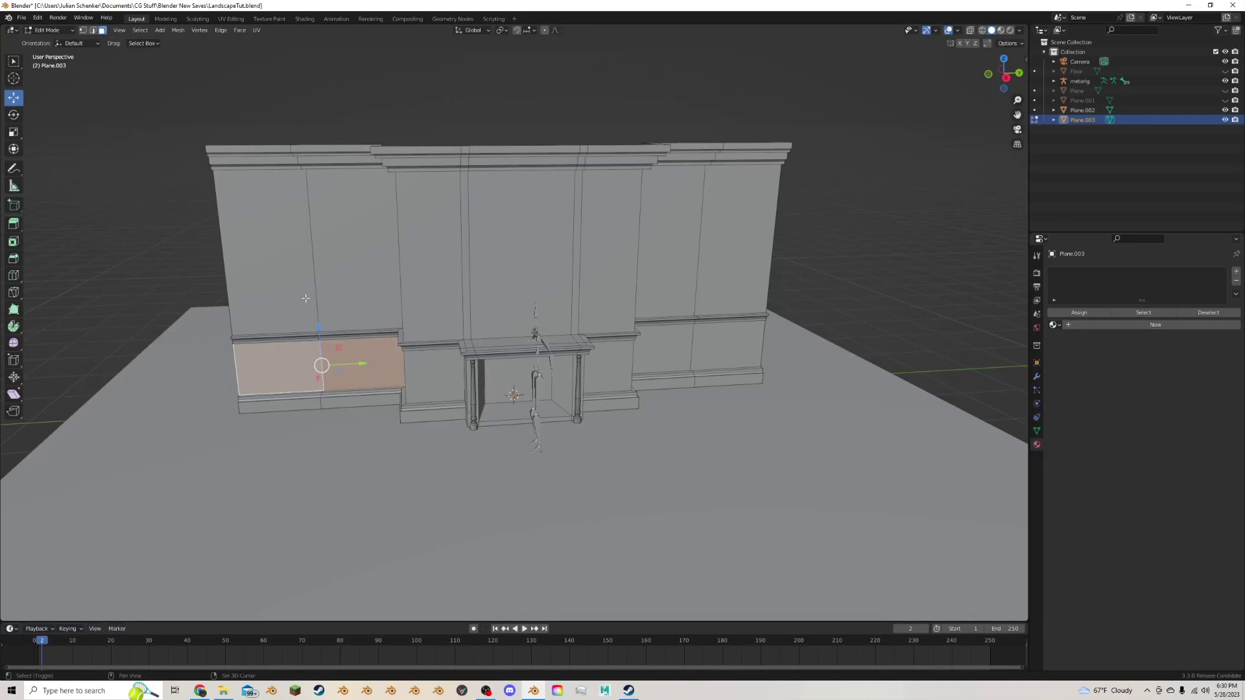
left_click(295, 305, "shift")
left_click(335, 294, "shift")
left_click(665, 268, "shift")
left_click(733, 246, "shift")
left_click(725, 340, "shift")
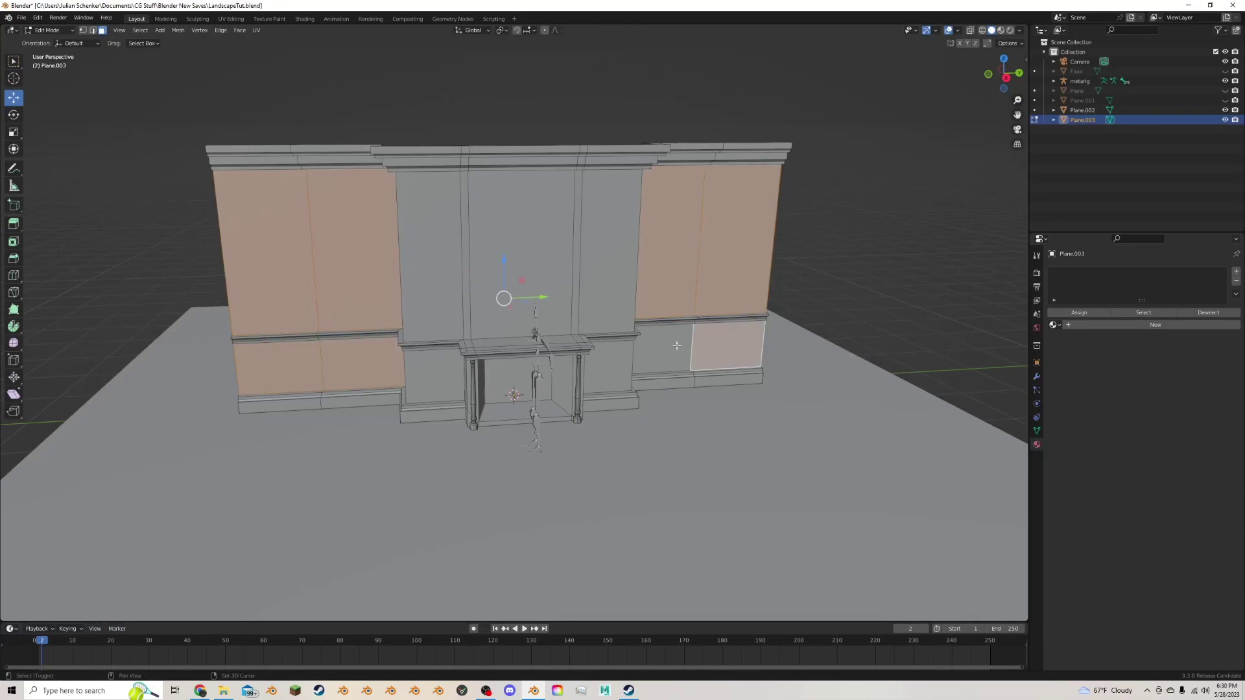
left_click(671, 345, "shift")
Switch to the browser to check the fancy 1800s interior reference images, and return to the wall in Blender.
middle_click_drag(671, 346, 713, 269)
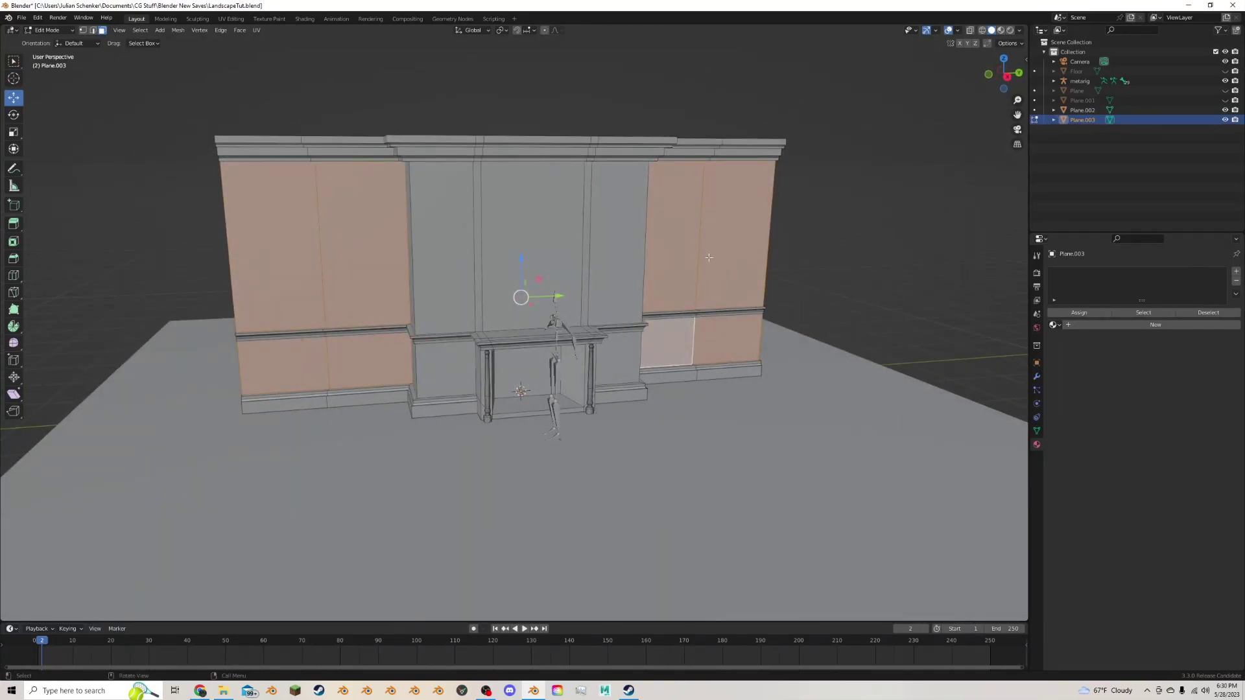
scroll(362, 306, "up", 1)
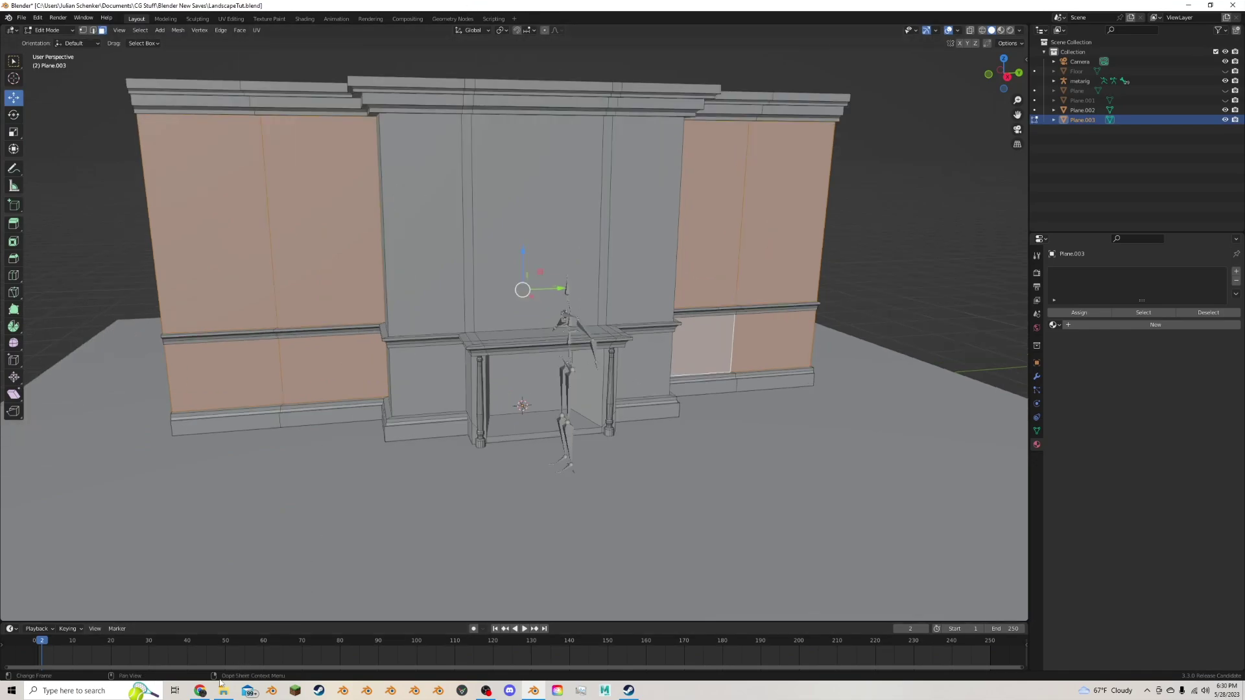
left_click(200, 690)
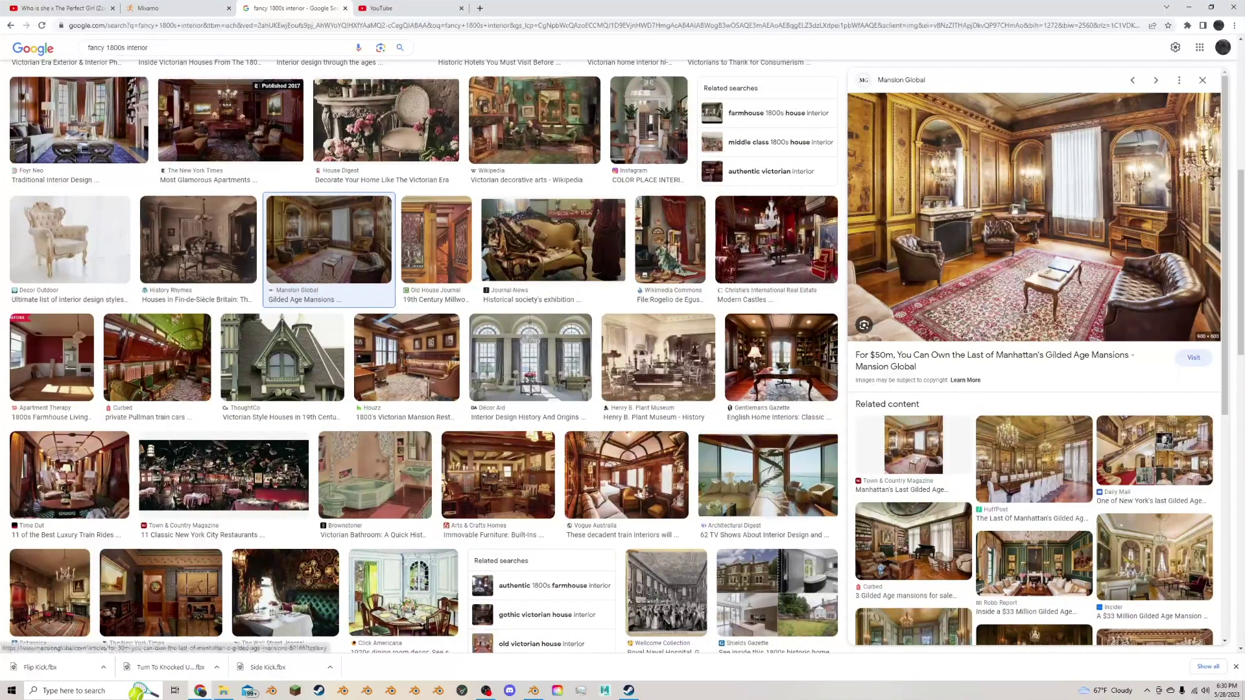
left_click(533, 691)
middle_click_drag(433, 285, 478, 291)
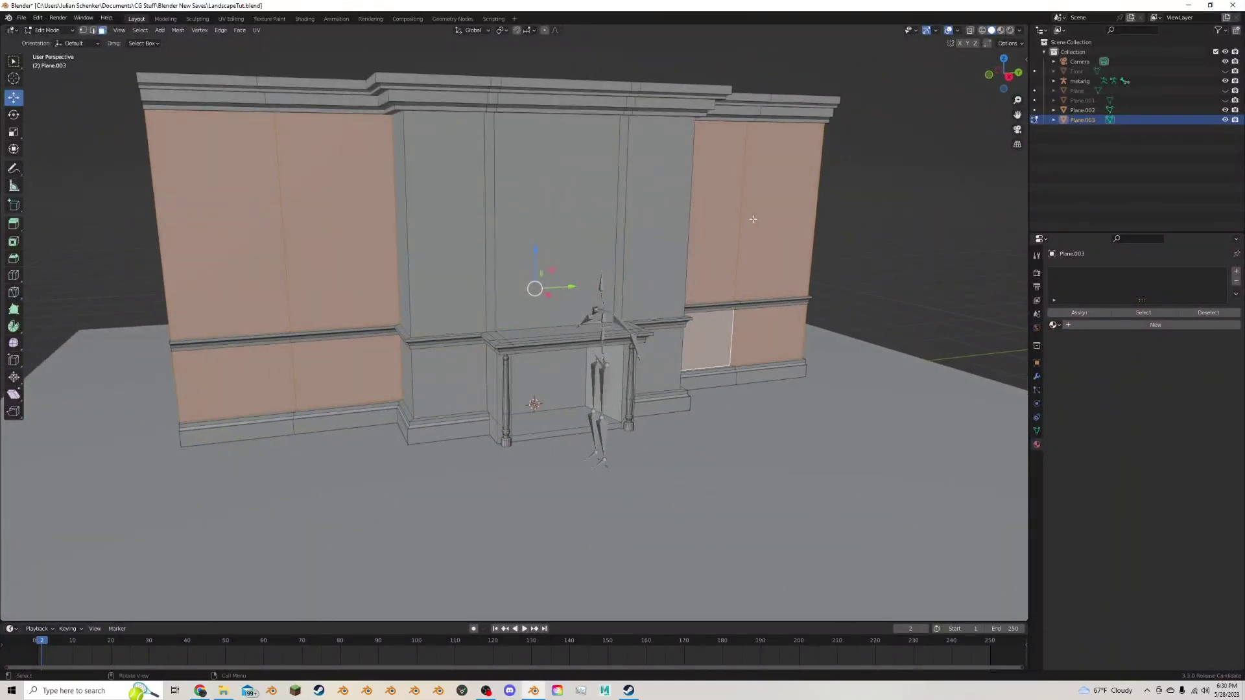
Try insetting the selected wall faces individually by about 0.08 m, and as joined regions by about 0.31 m.
key("i")
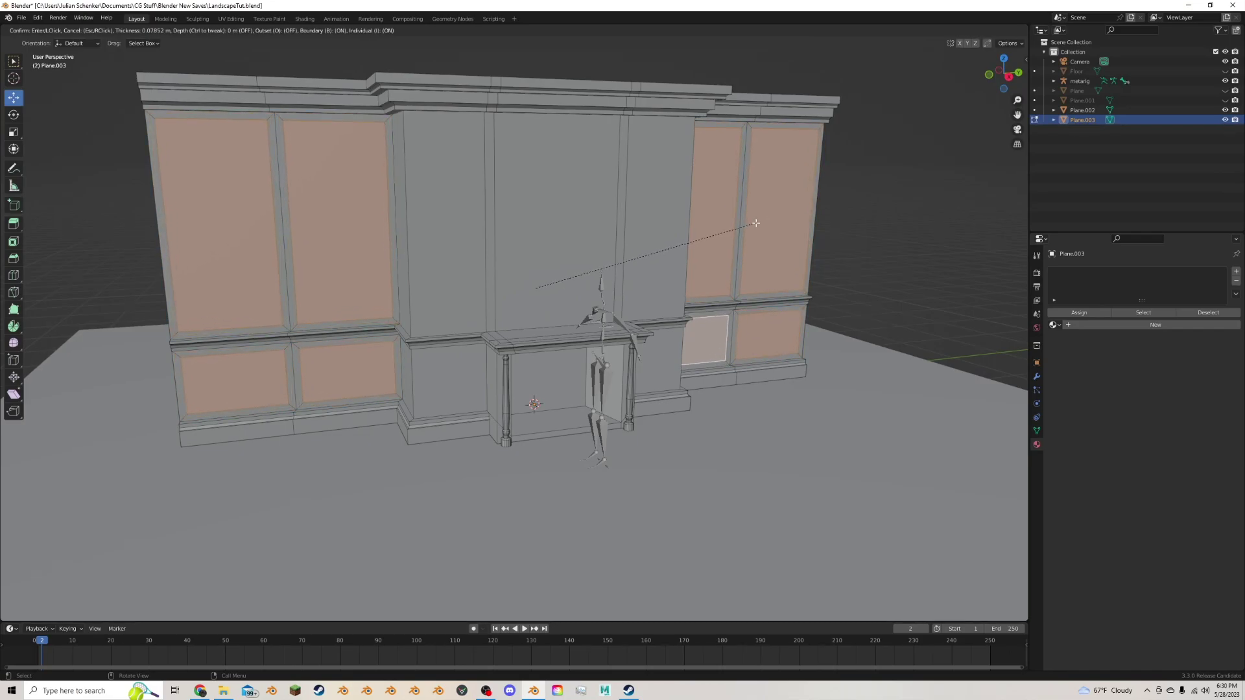
left_click(752, 229)
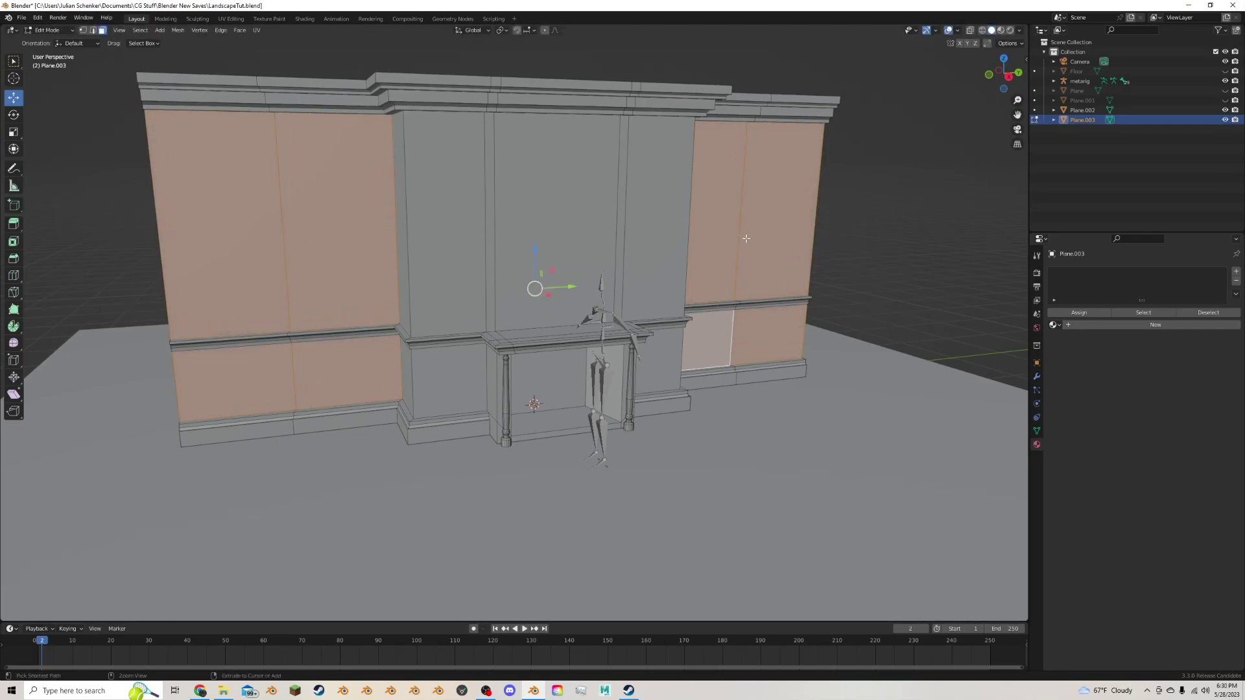
key("ctrl+z")
key("i")
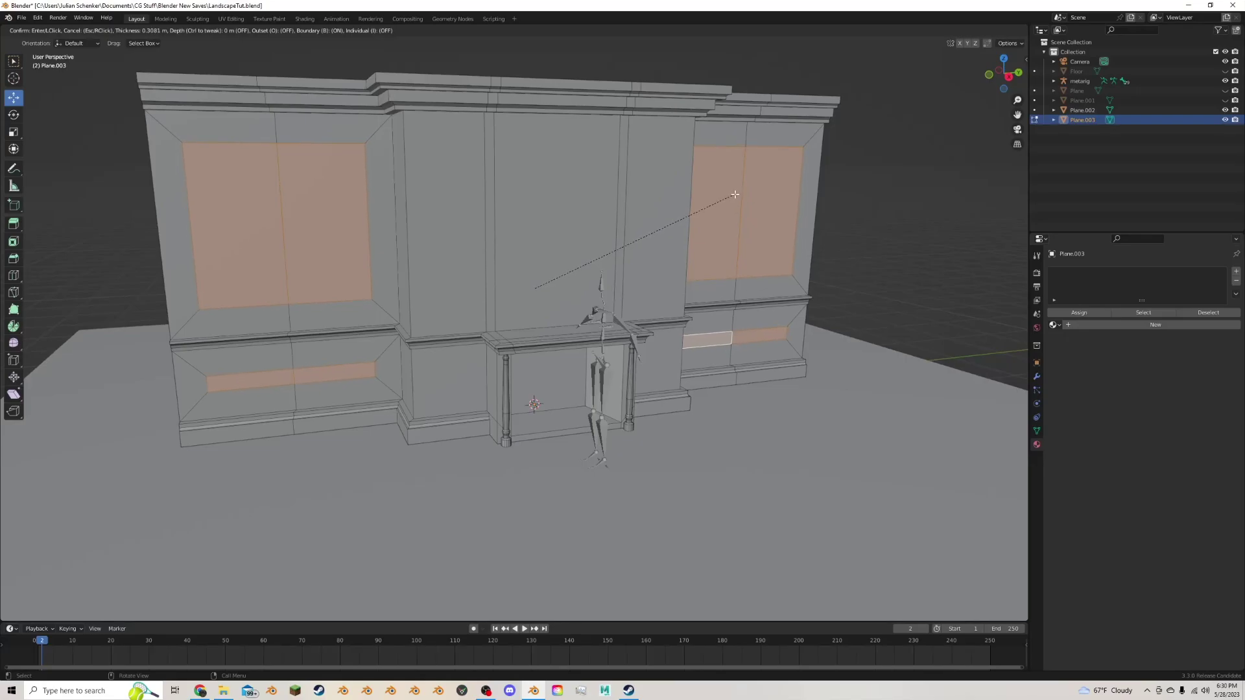
left_click(737, 193)
key("ctrl+z")
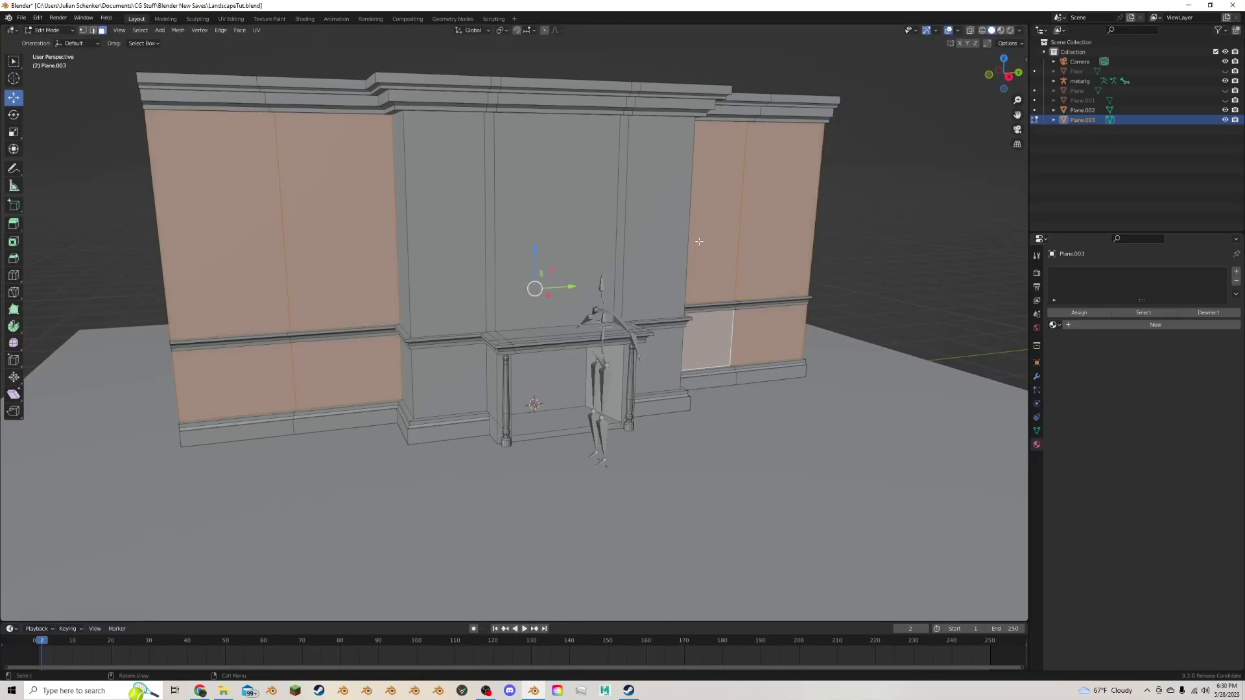
Try insetting the eight selected wall faces individually by about 0.13 m.
key("i")
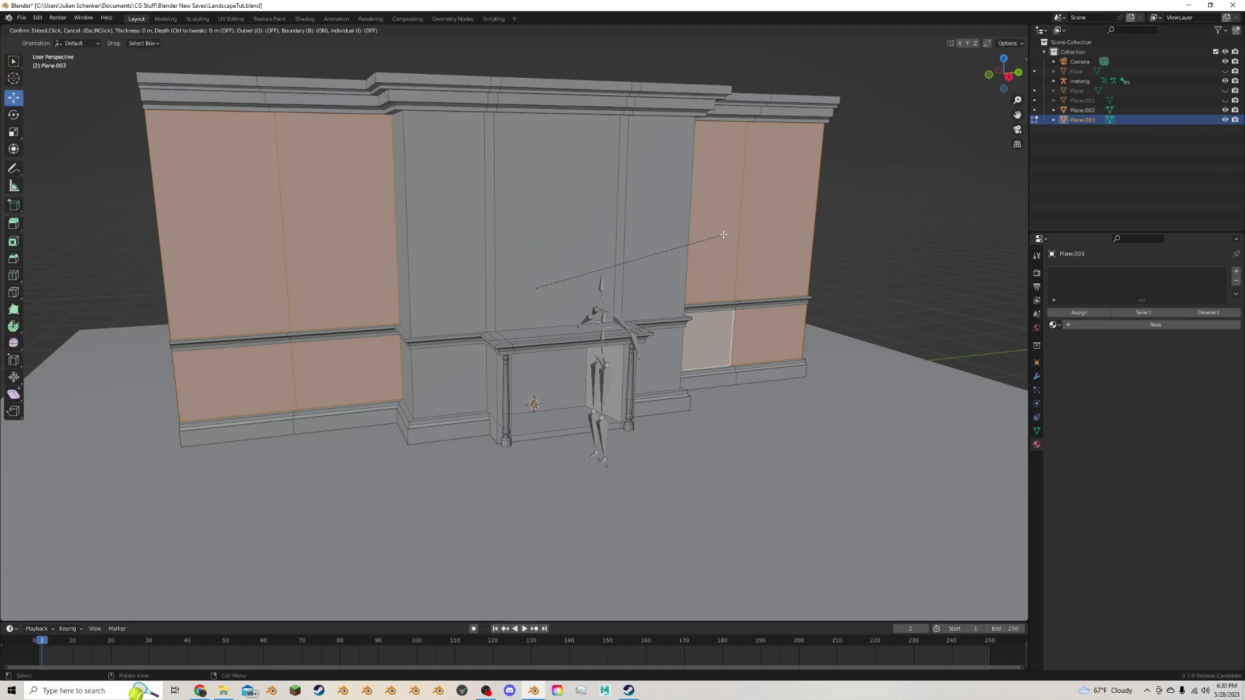
left_click(712, 239)
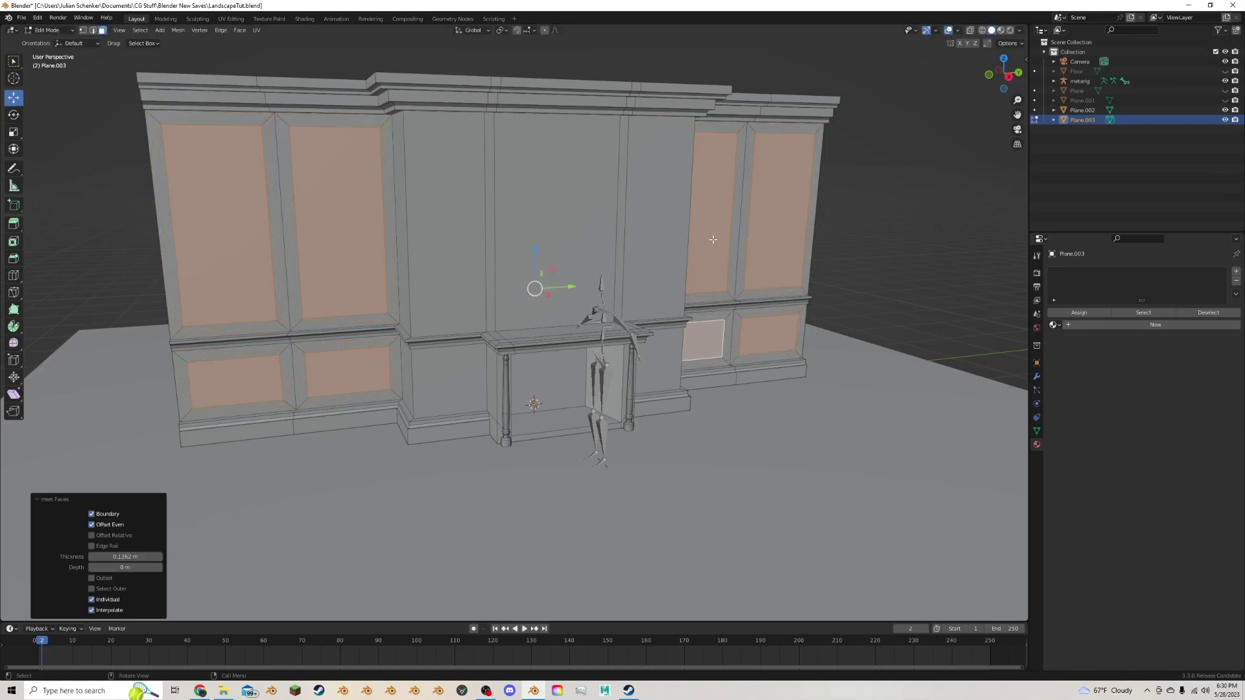
key("ctrl+z")
Inset the eight selected wall faces individually by about 0.034 m.
key("i")
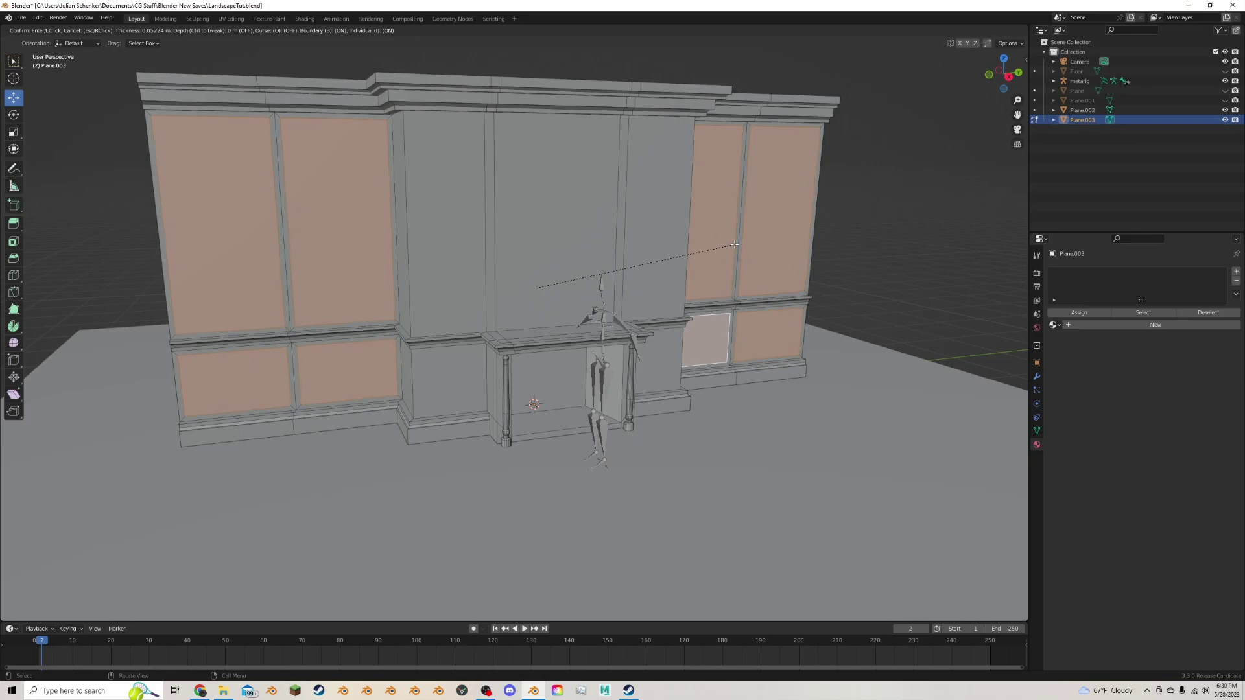
left_click(735, 242)
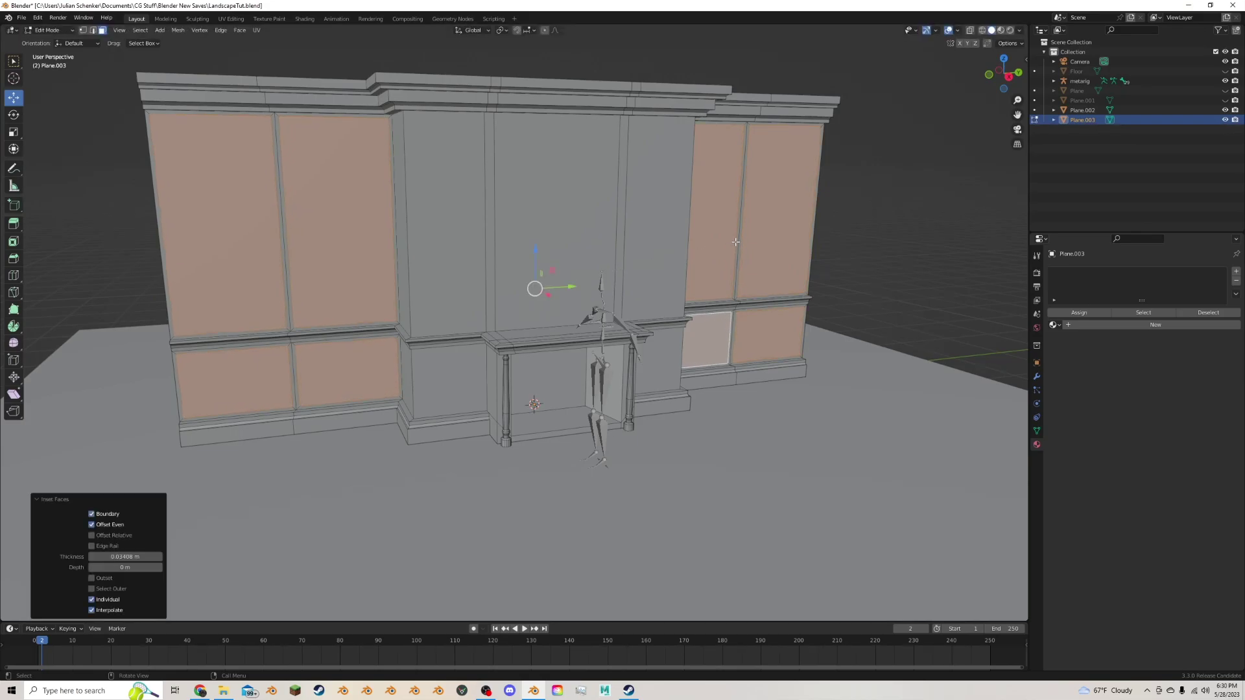
middle_click_drag(704, 224, 730, 232)
scroll(729, 232, "up", 1)
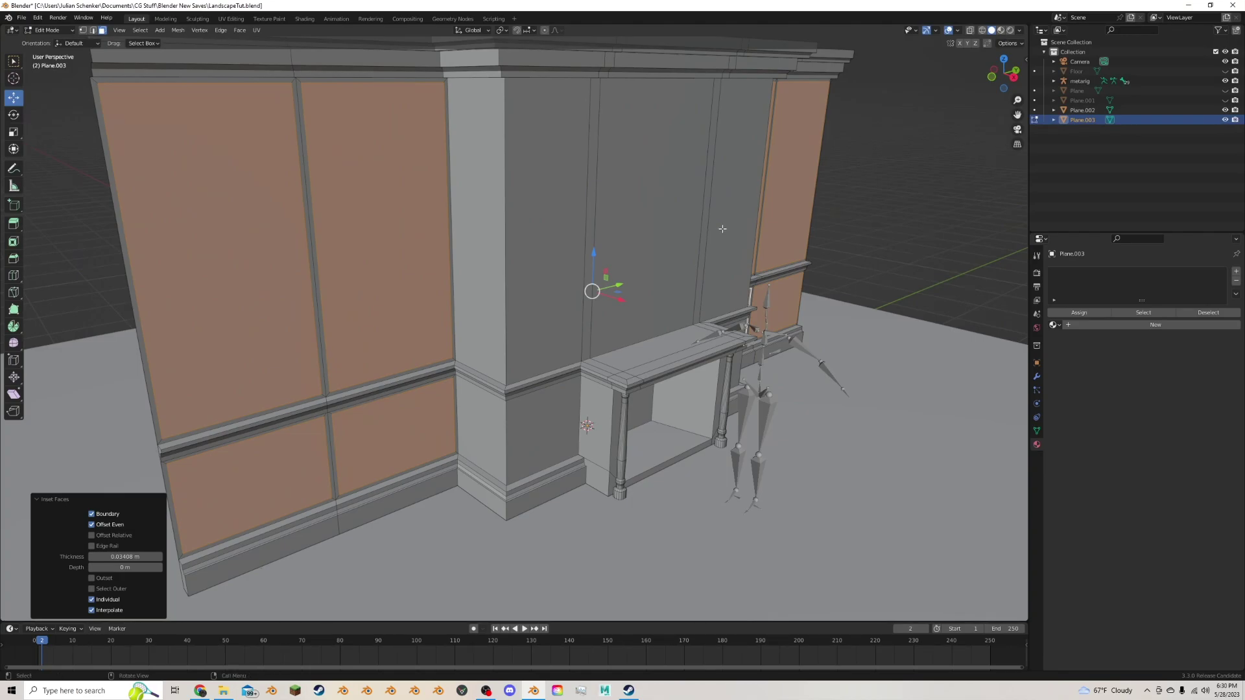
Bevel the corner vertices of the inset wall panels, using the Offset width type with a width of 0.07 m.
left_click(84, 31)
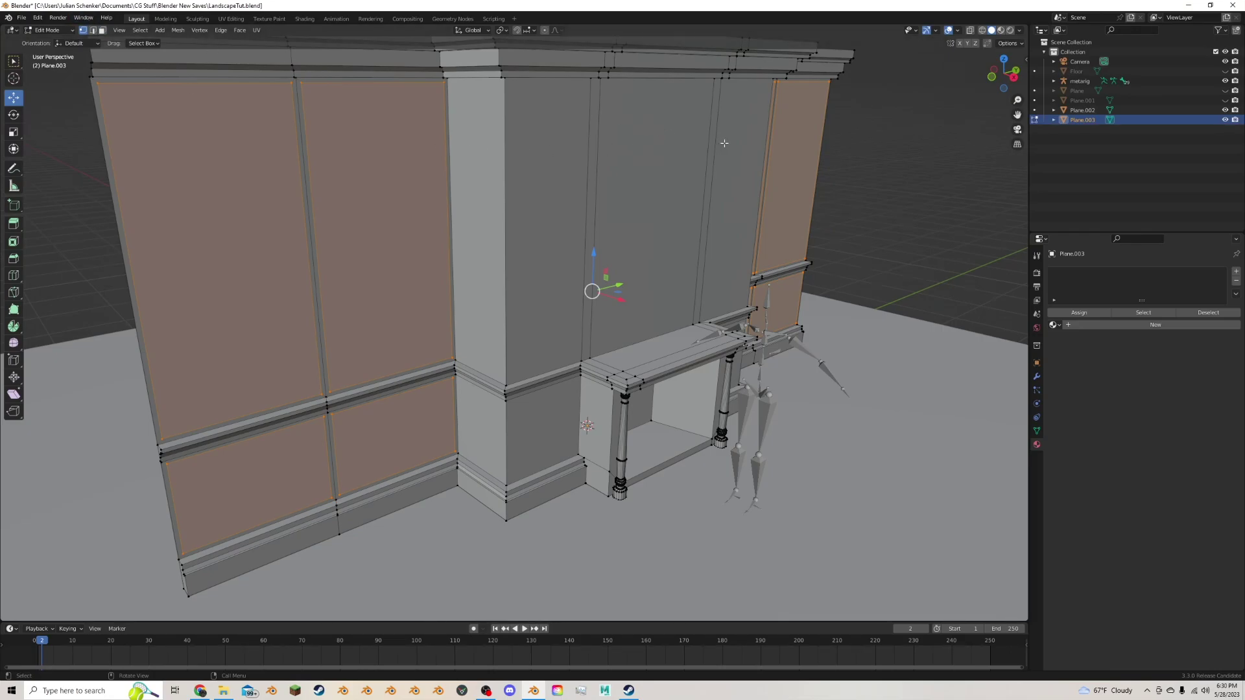
key("ctrl+shift+b")
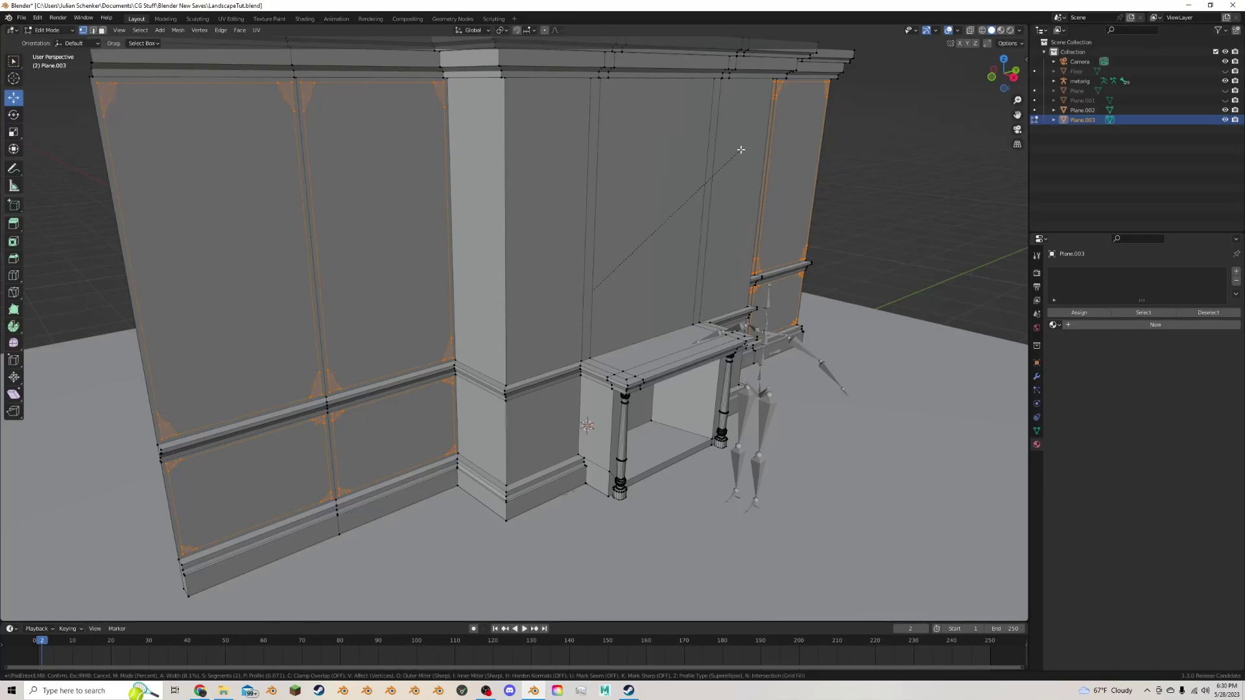
left_click(741, 150)
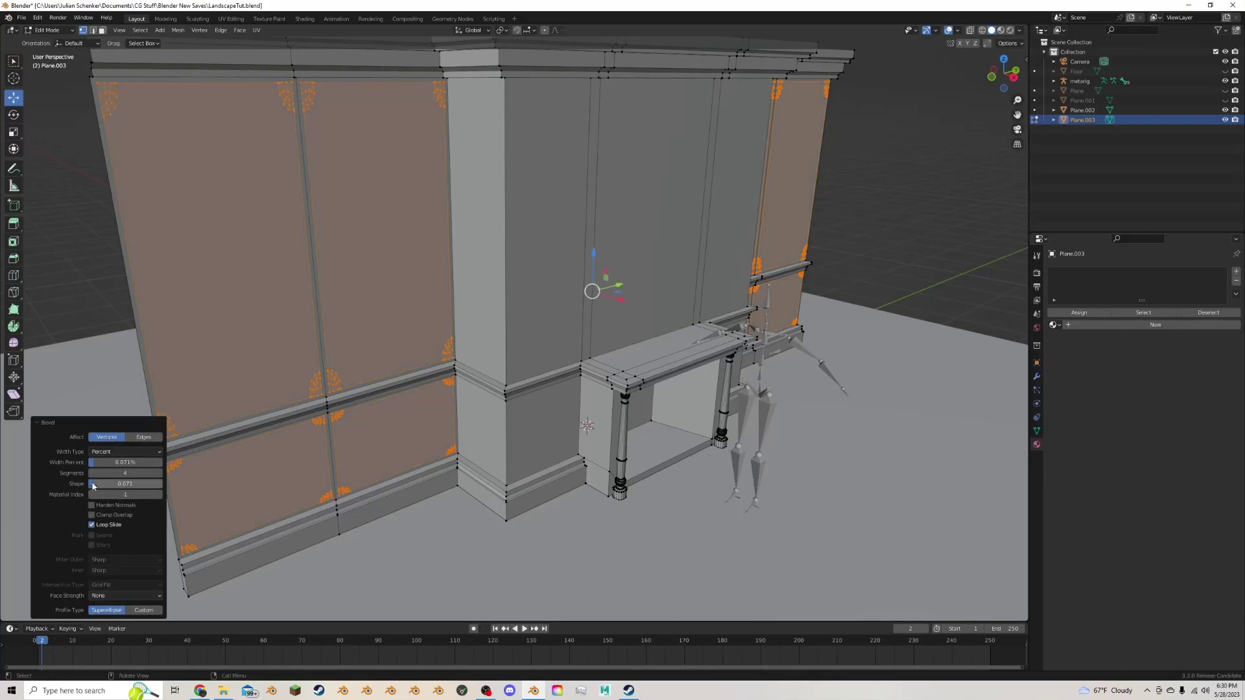
left_click(108, 452)
left_click(104, 462)
left_click(130, 464)
type("0.07")
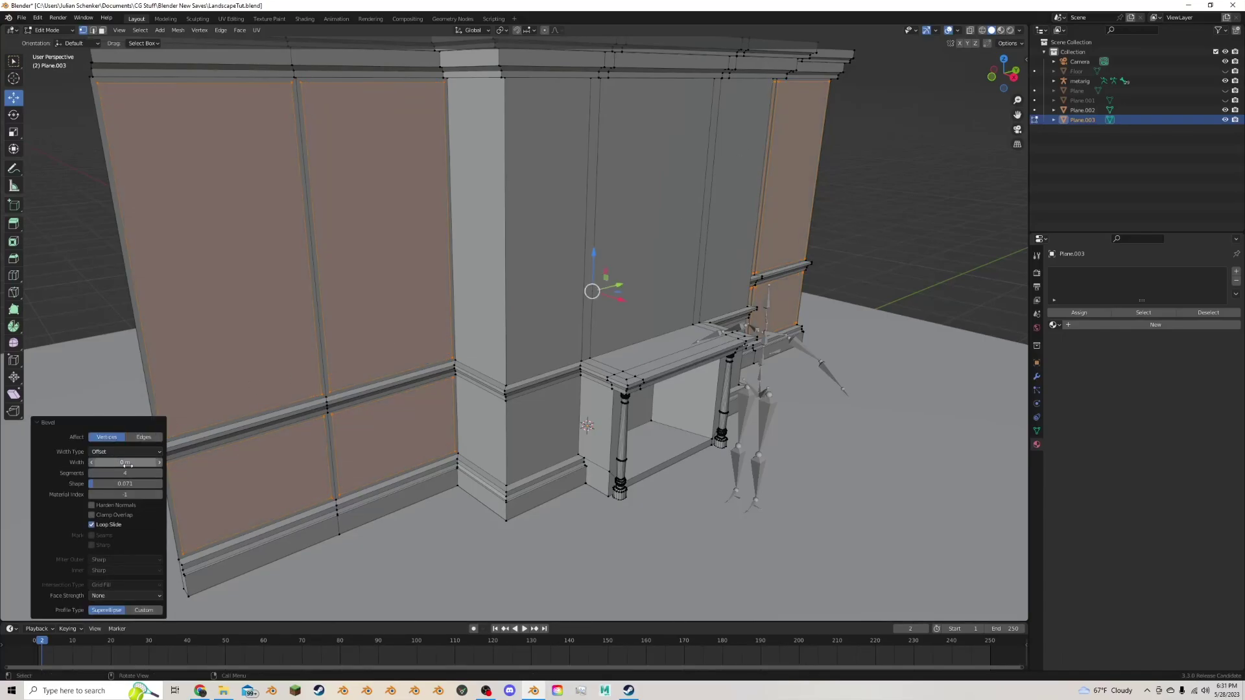
key("Return")
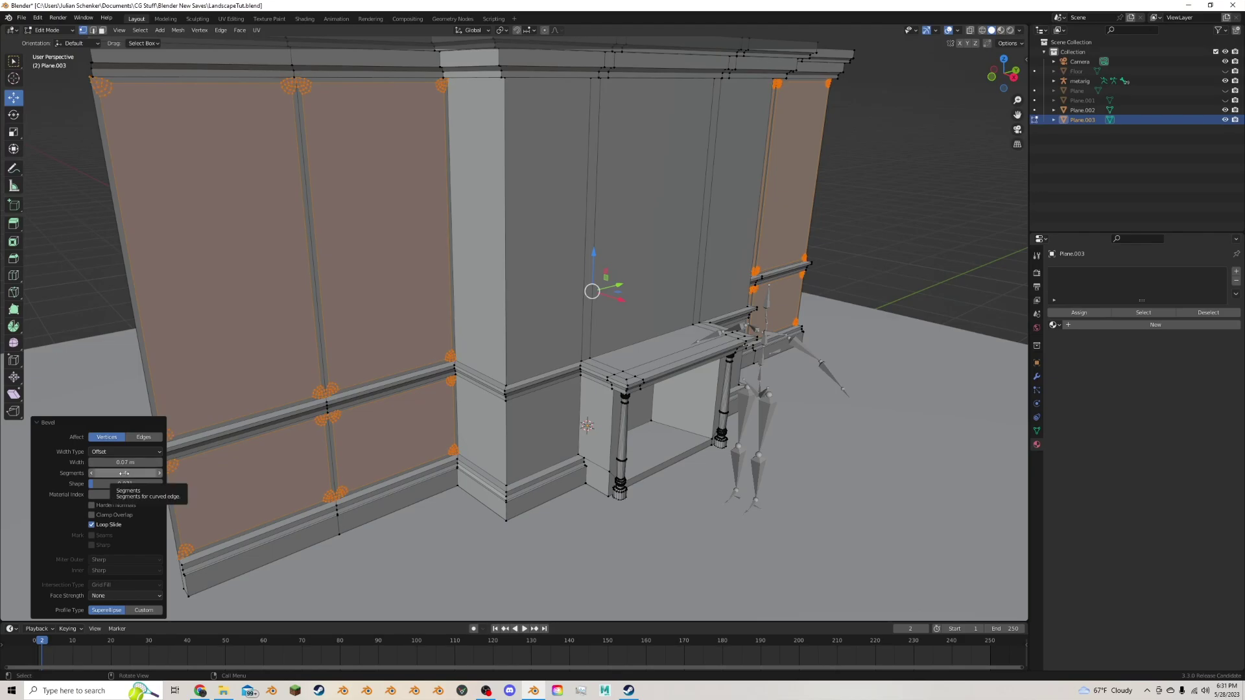
Set the corner bevel's shape to 0.5 and check the interior reference images in the browser before returning to Blender.
left_click_drag(109, 484, 130, 484)
left_click(130, 480)
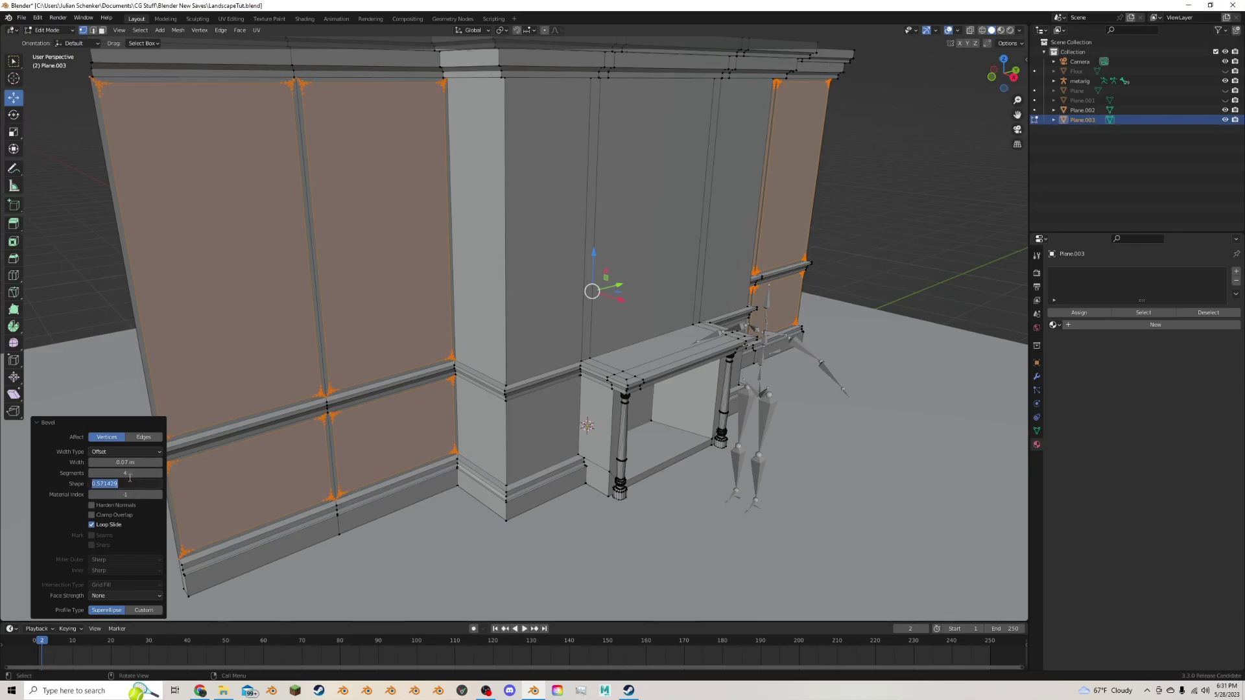
type("0.5")
key("Return")
left_click(199, 691)
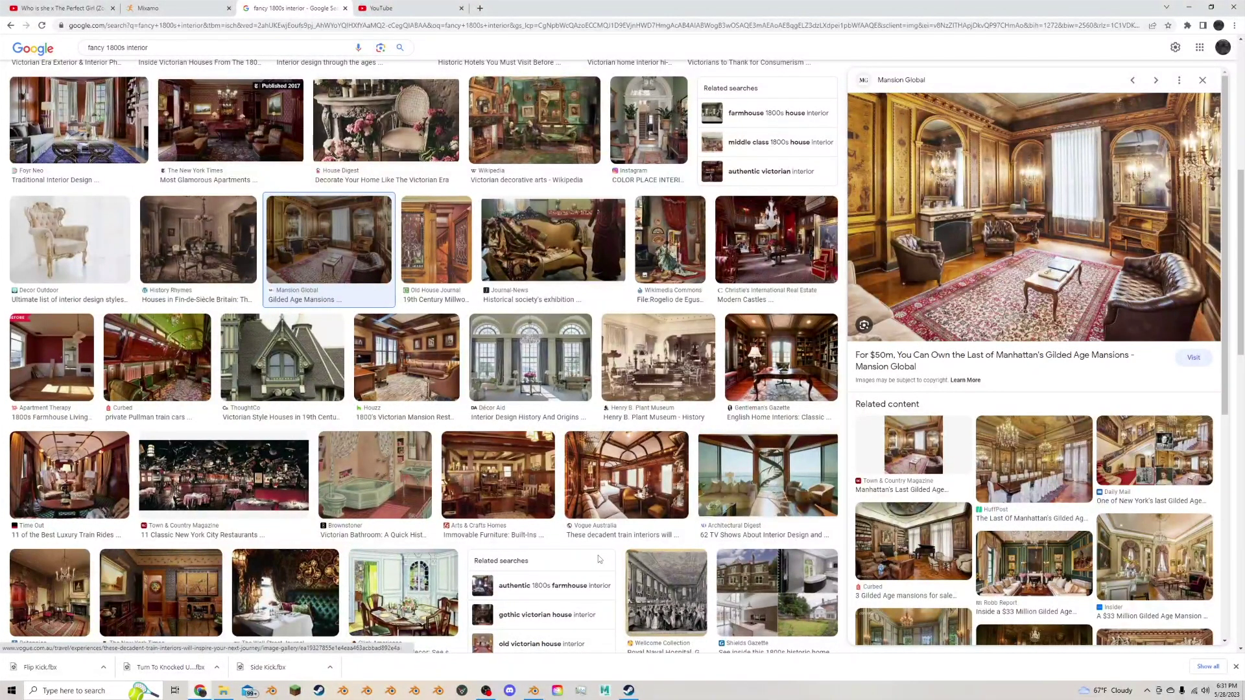
left_click(534, 690)
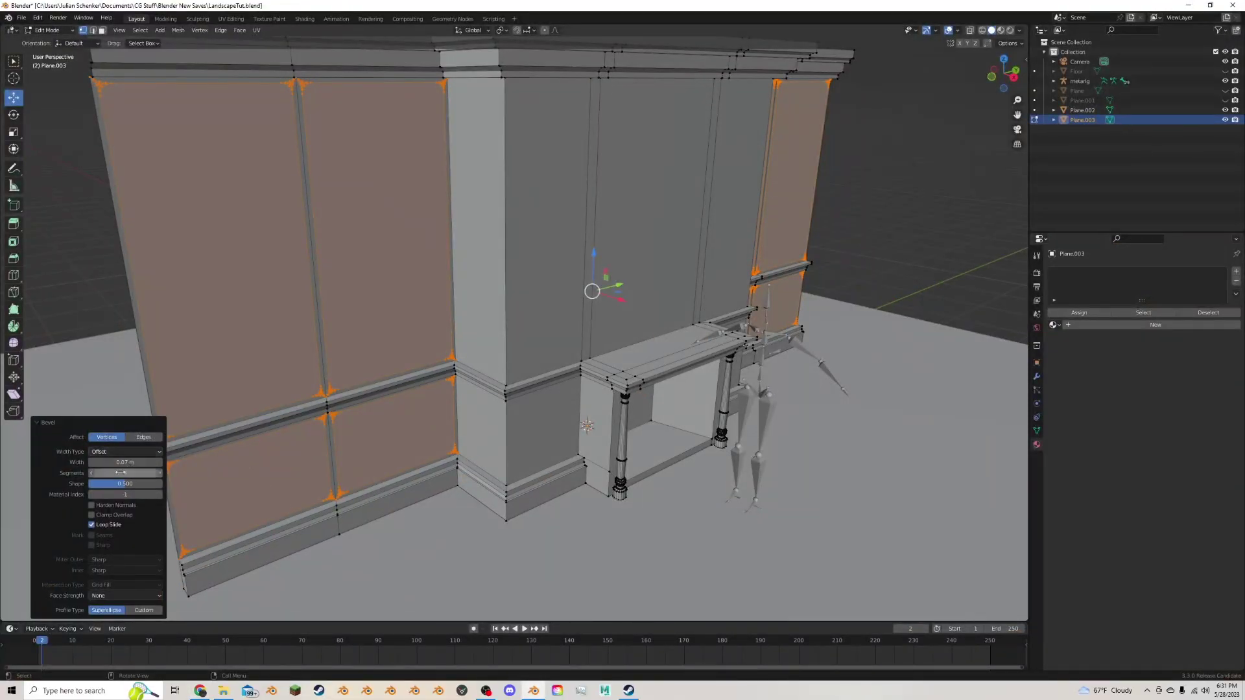
Reduce the corner bevel to 2 segments and set its width to 0.04 m.
left_click_drag(127, 473, 131, 476)
left_click(138, 483)
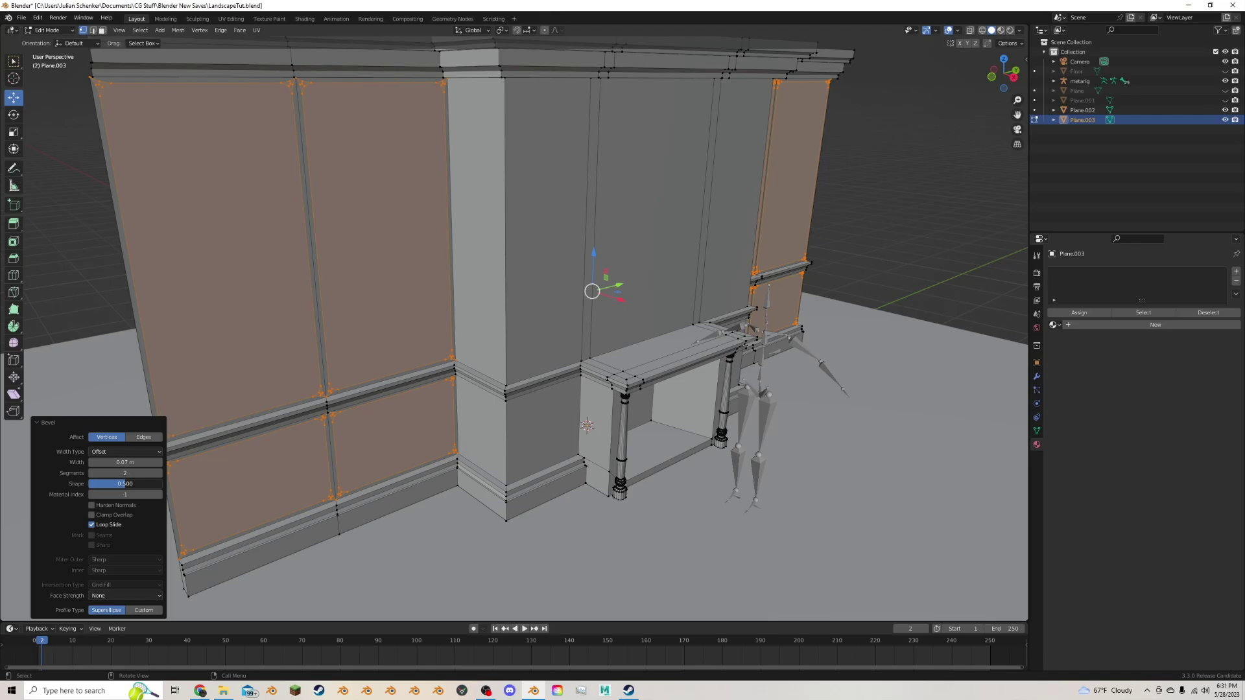
left_click(124, 474)
left_click(122, 462)
left_click(122, 462)
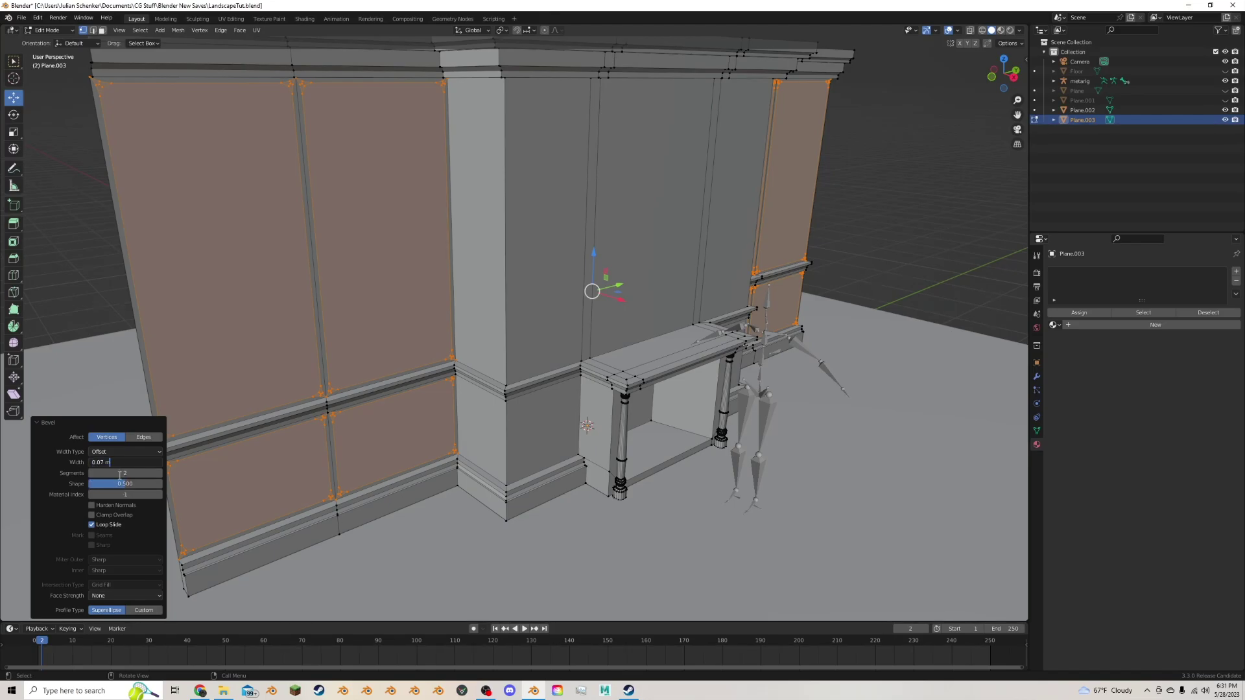
type("0.04")
key("Return")
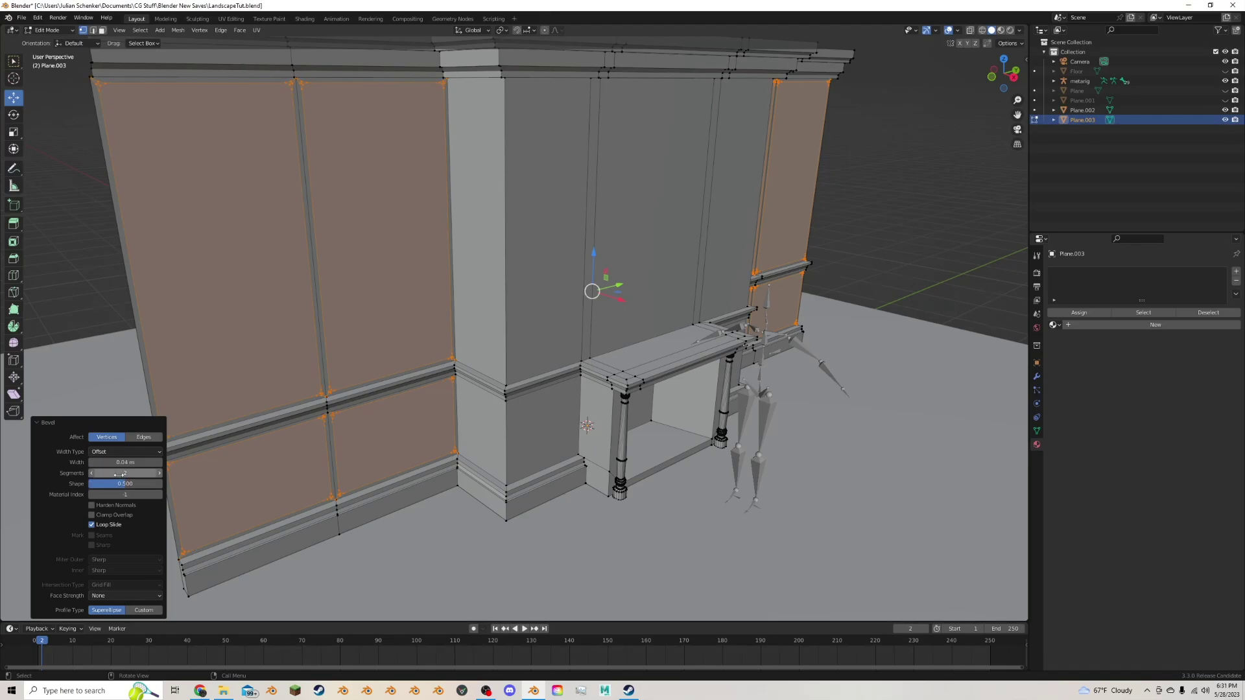
Select only the eight inner panel faces above and below the rail on both outer wall sections.
scroll(106, 260, "down", 3)
left_click(101, 31)
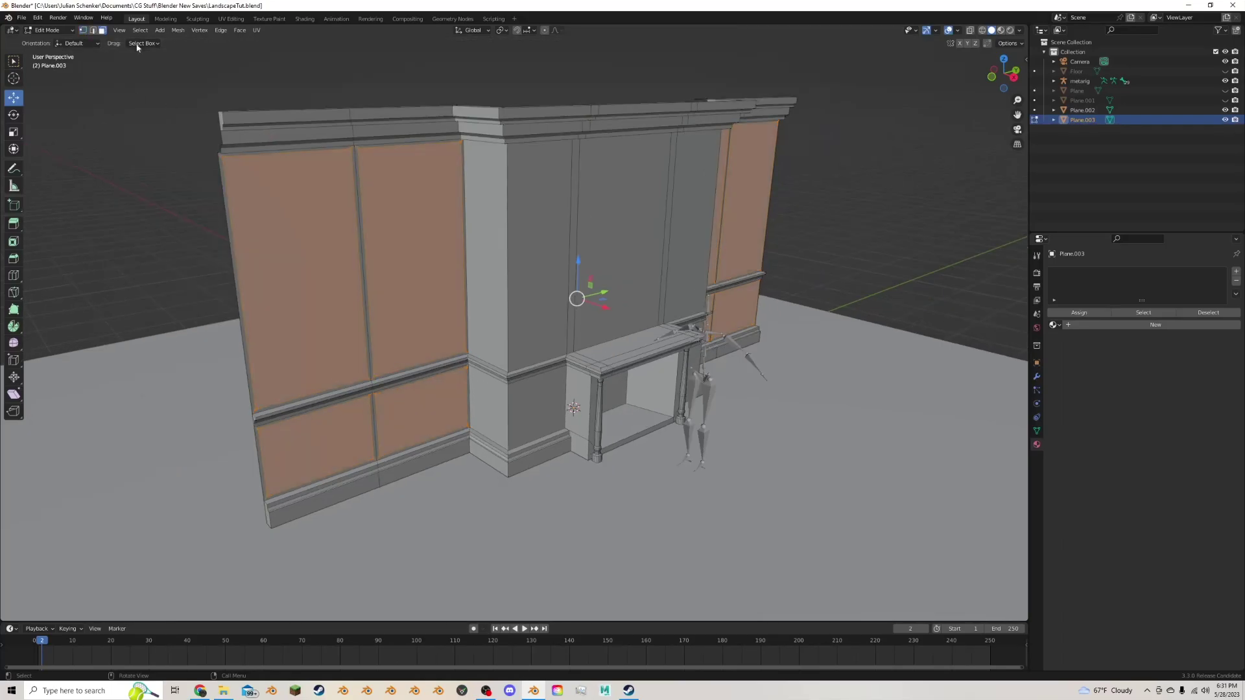
left_click(416, 256)
left_click(353, 267, "shift")
left_click(414, 418, "shift")
left_click(344, 430, "shift")
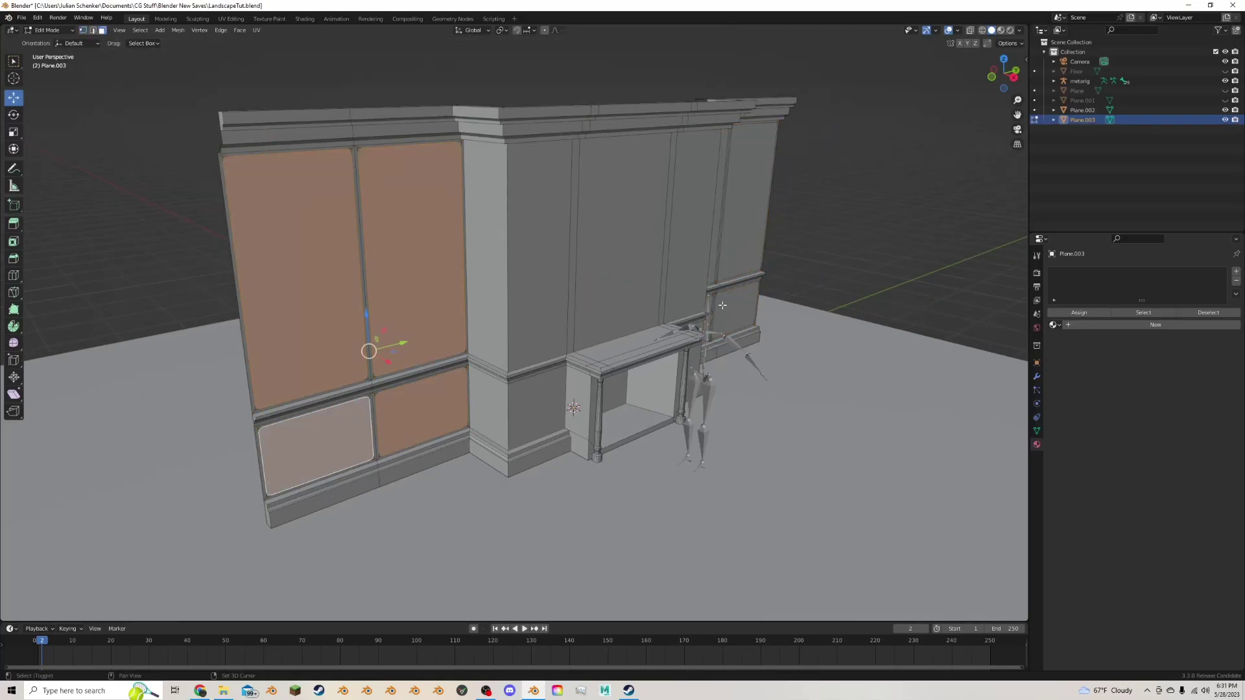
left_click(722, 306, "shift")
left_click(707, 307, "shift")
left_click(731, 256, "shift")
left_click(716, 253, "shift")
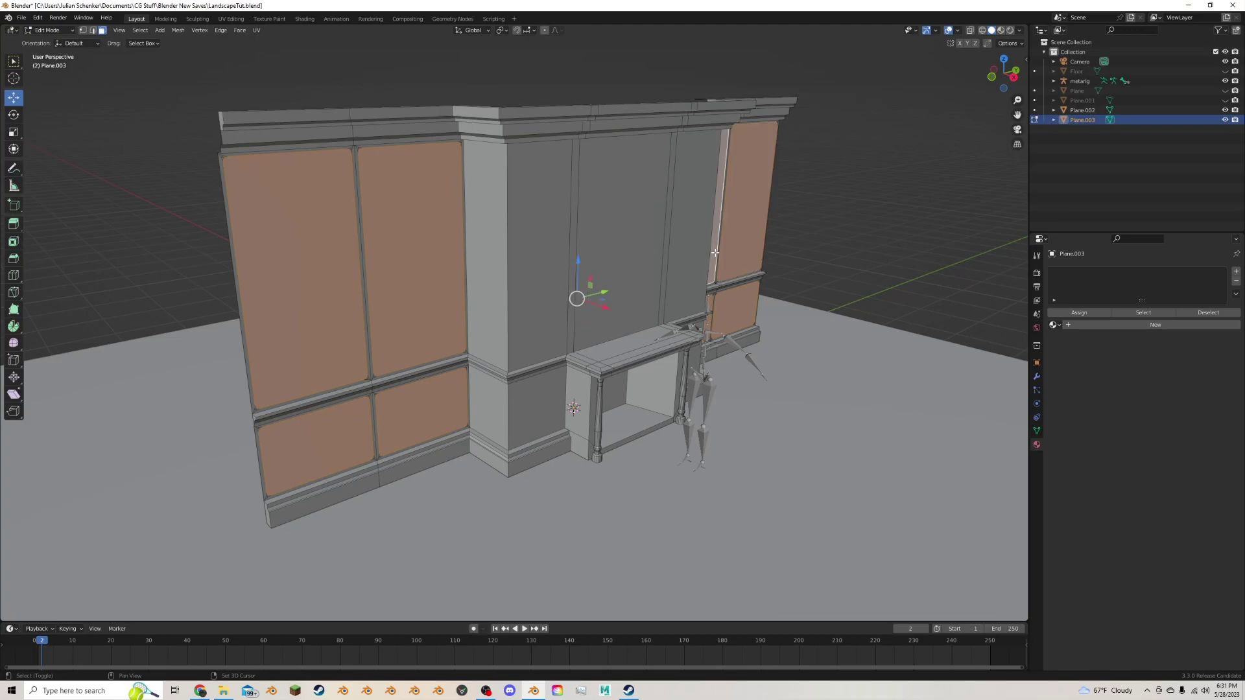
Inset the eight rounded panel faces individually by about 0.025 m.
scroll(443, 256, "up", 3)
middle_click_drag(486, 252, 672, 246)
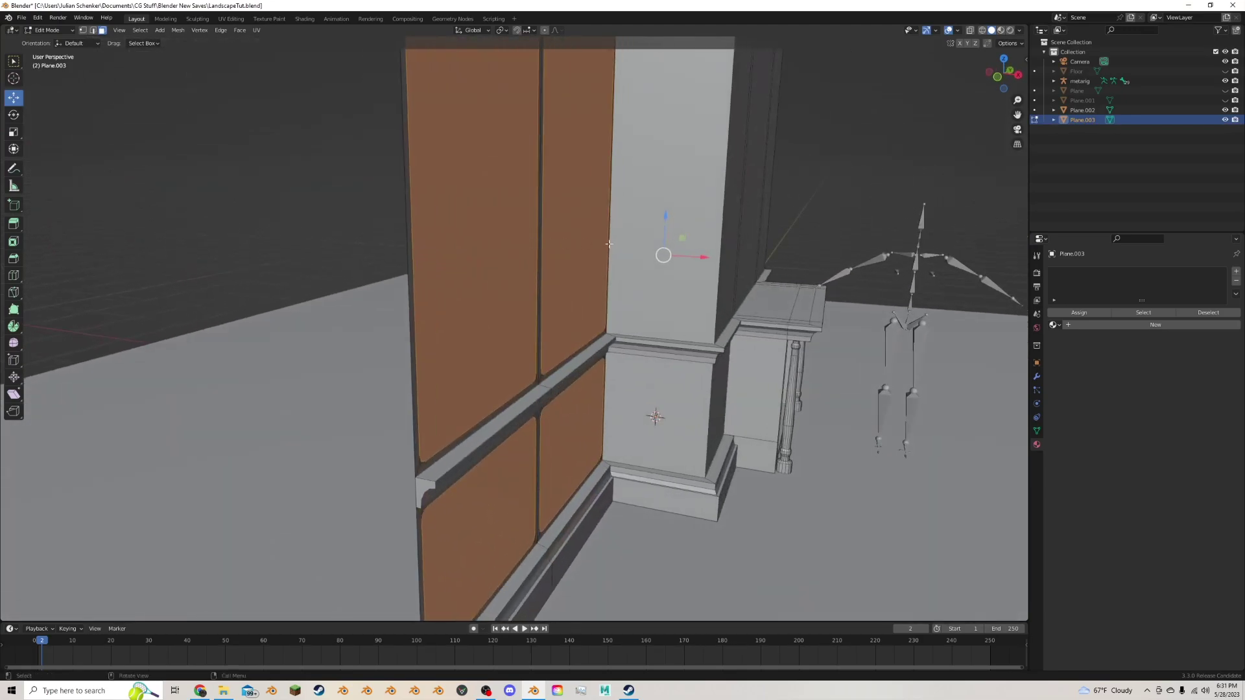
scroll(672, 246, "up", 6)
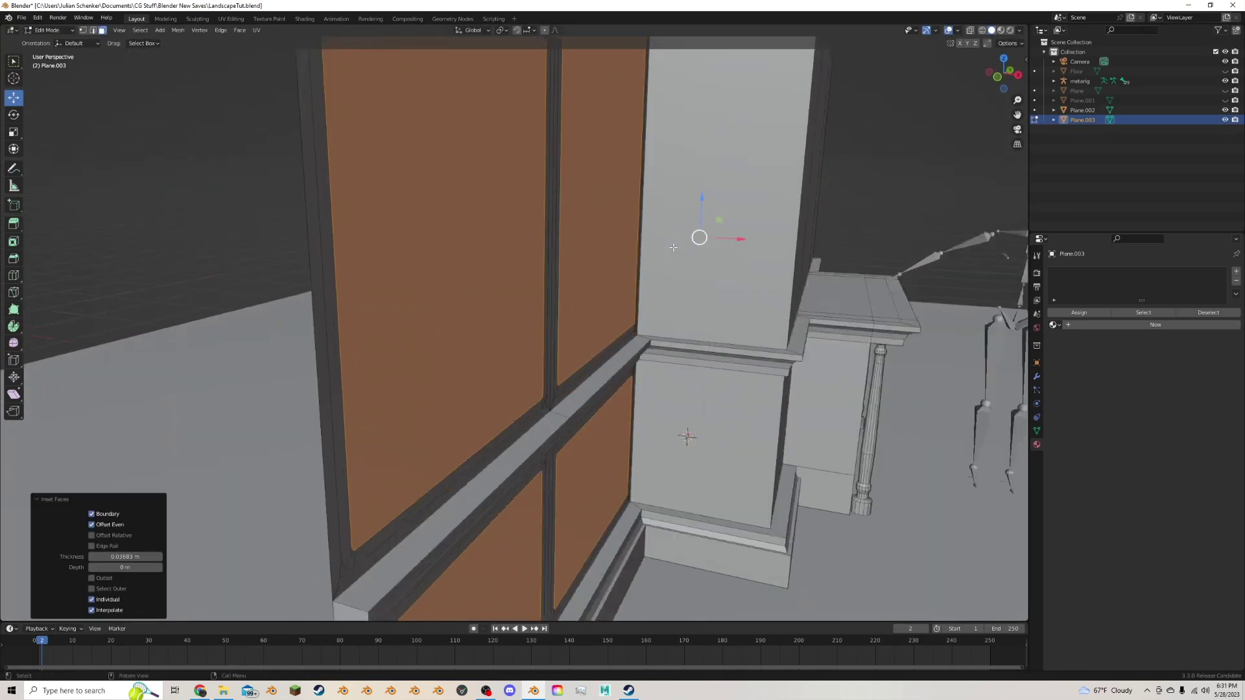
key("ctrl+z")
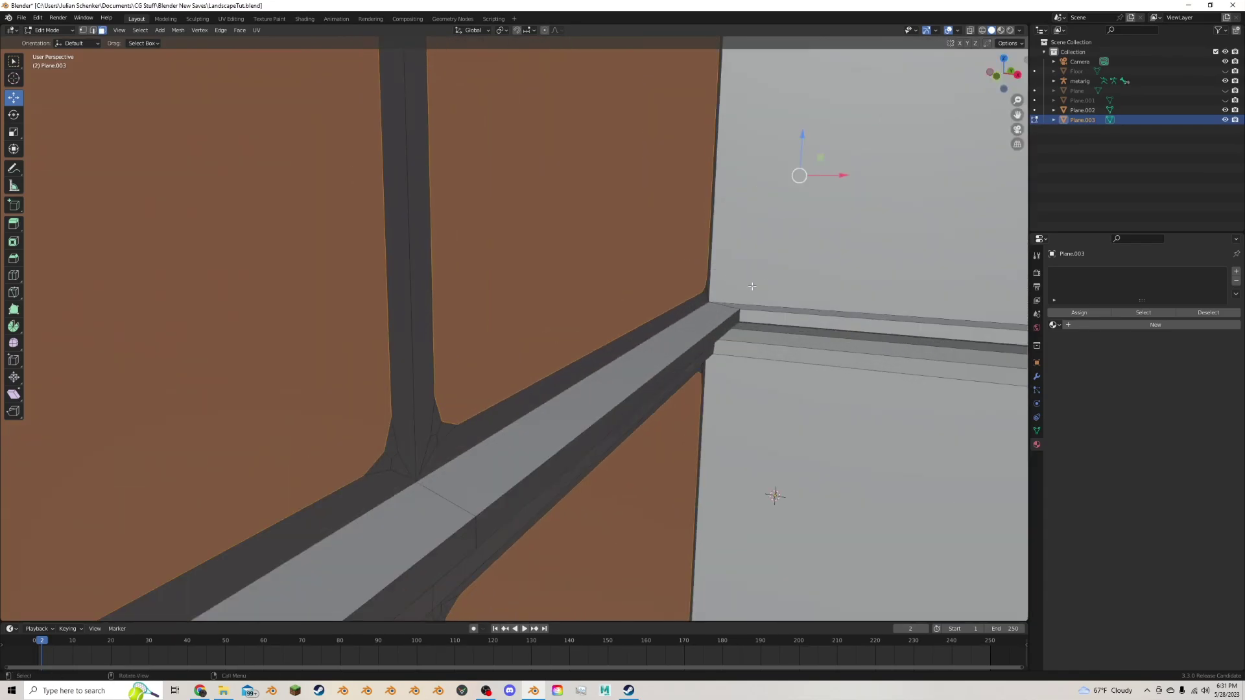
key("i")
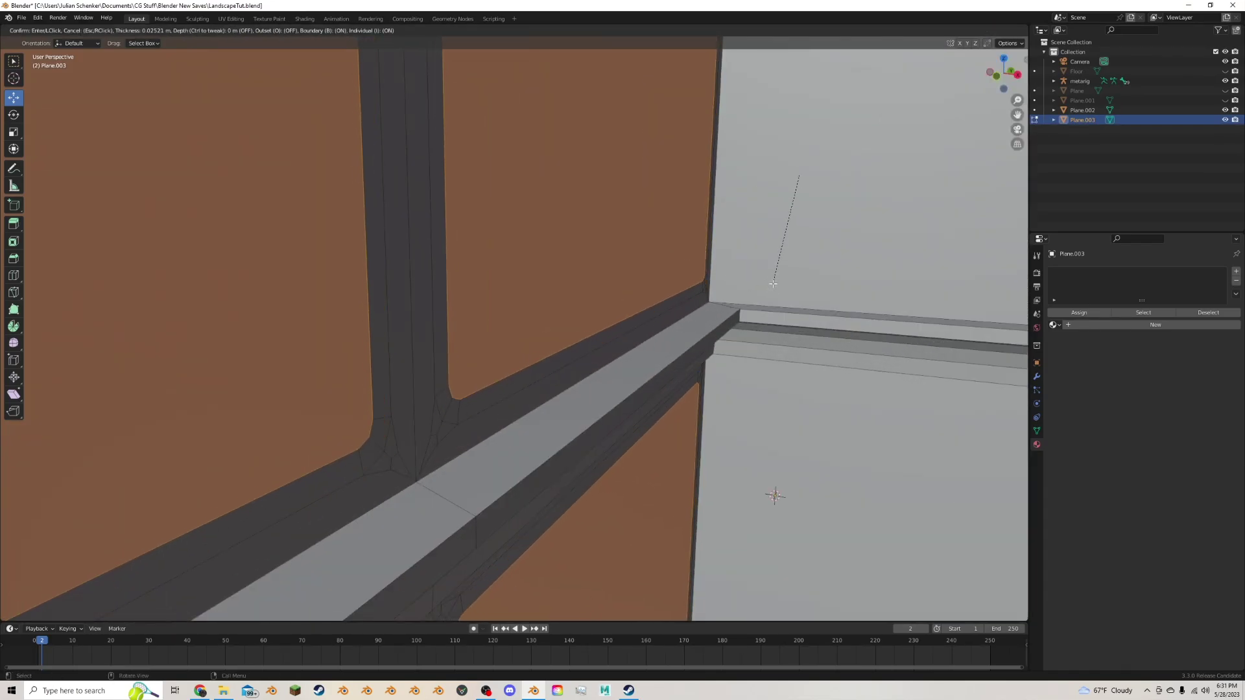
left_click(772, 287)
scroll(768, 271, "down", 5)
Move the inset panel faces back into the wall along the X axis by about 0.01 m.
key("w")
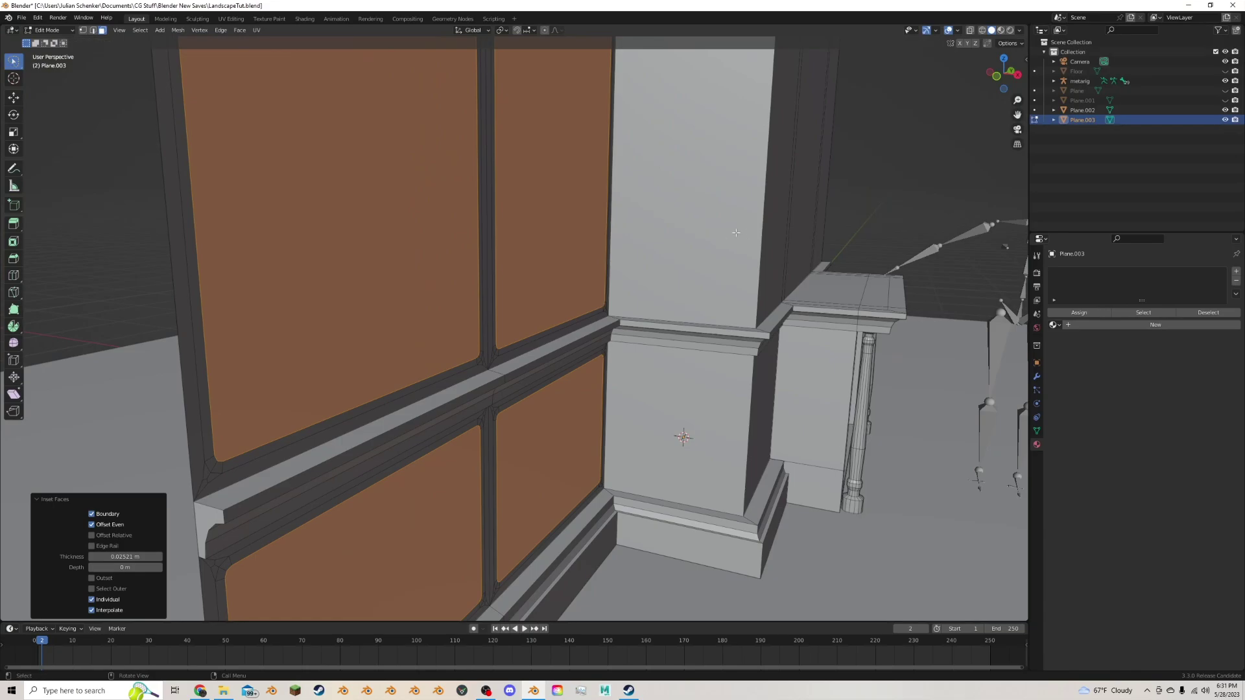
key("g")
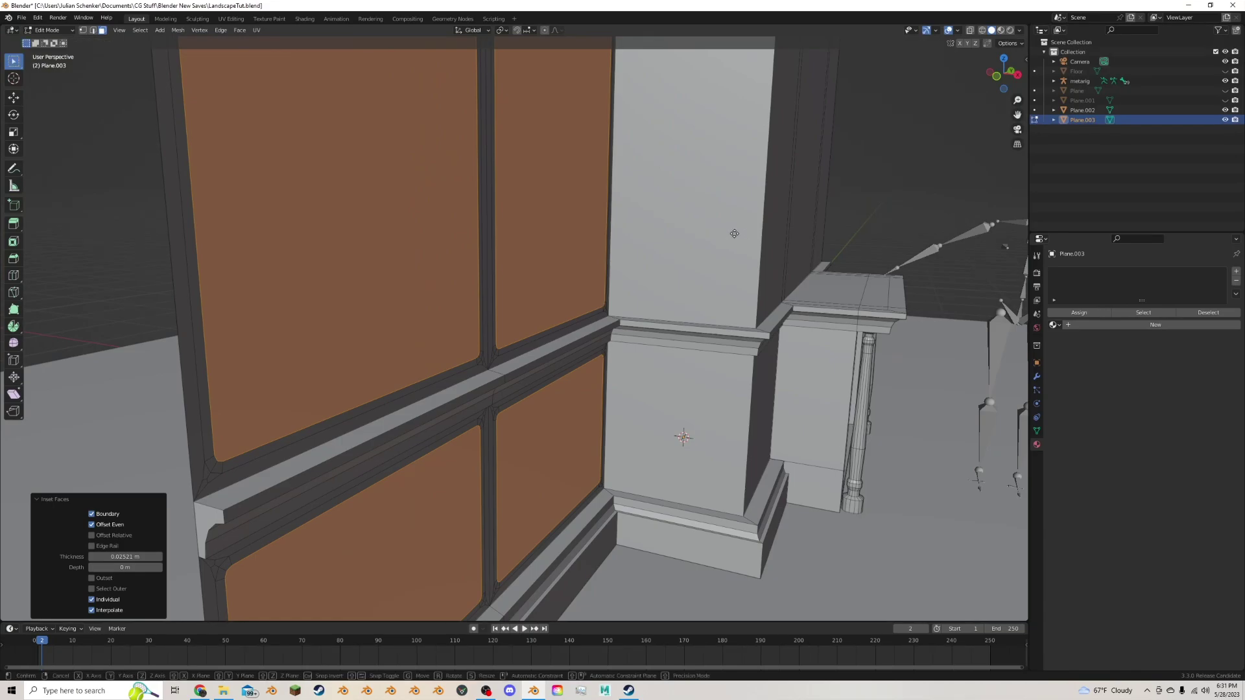
key("x")
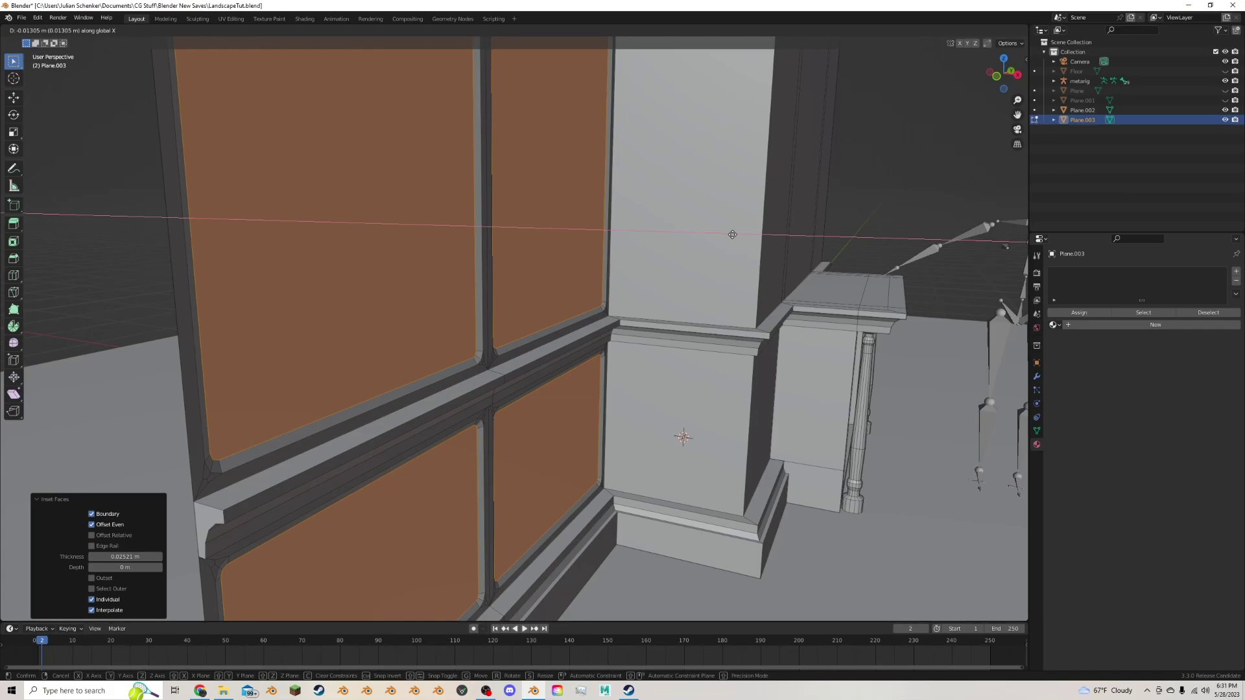
left_click(732, 234)
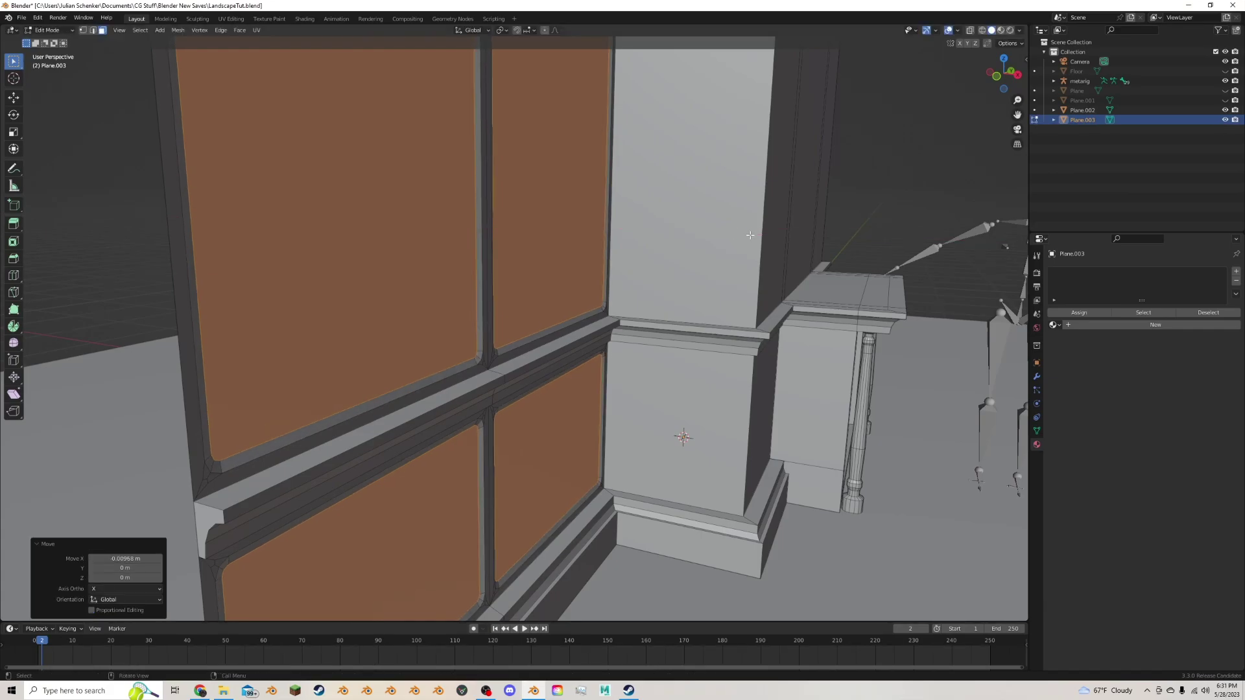
Extrude the panel faces along their normals about 0.025 m into the wall.
scroll(750, 231, "down", 3)
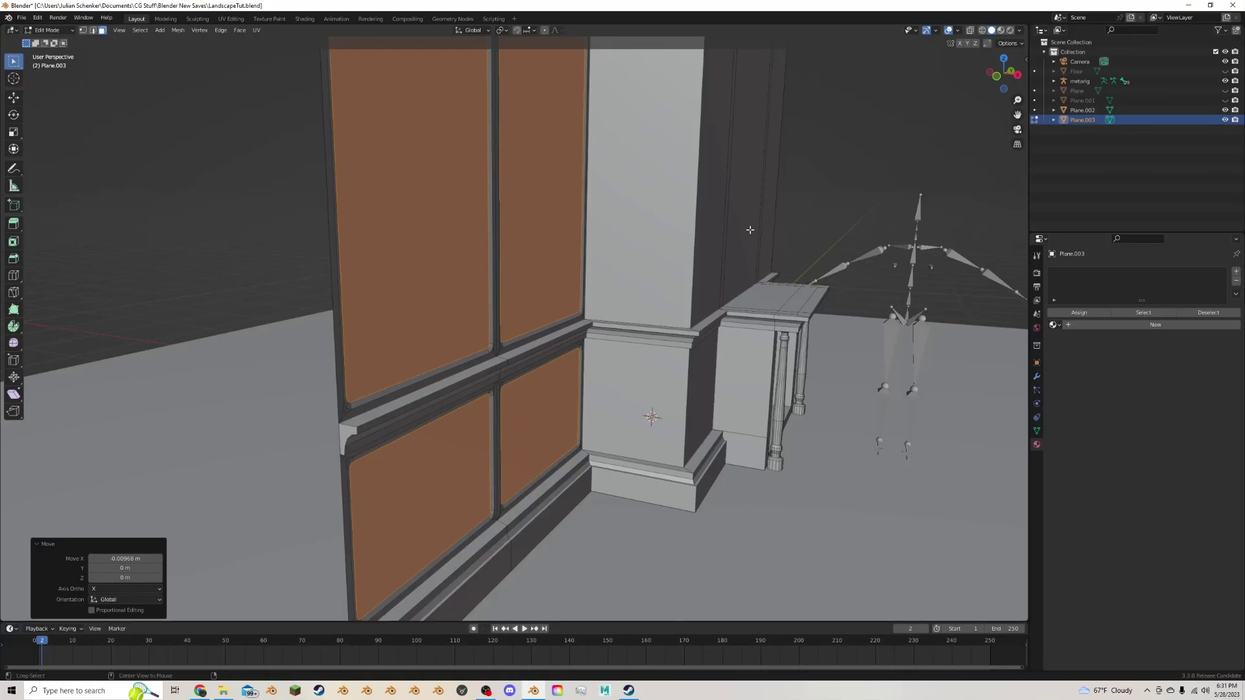
key("alt+e")
left_click(750, 230)
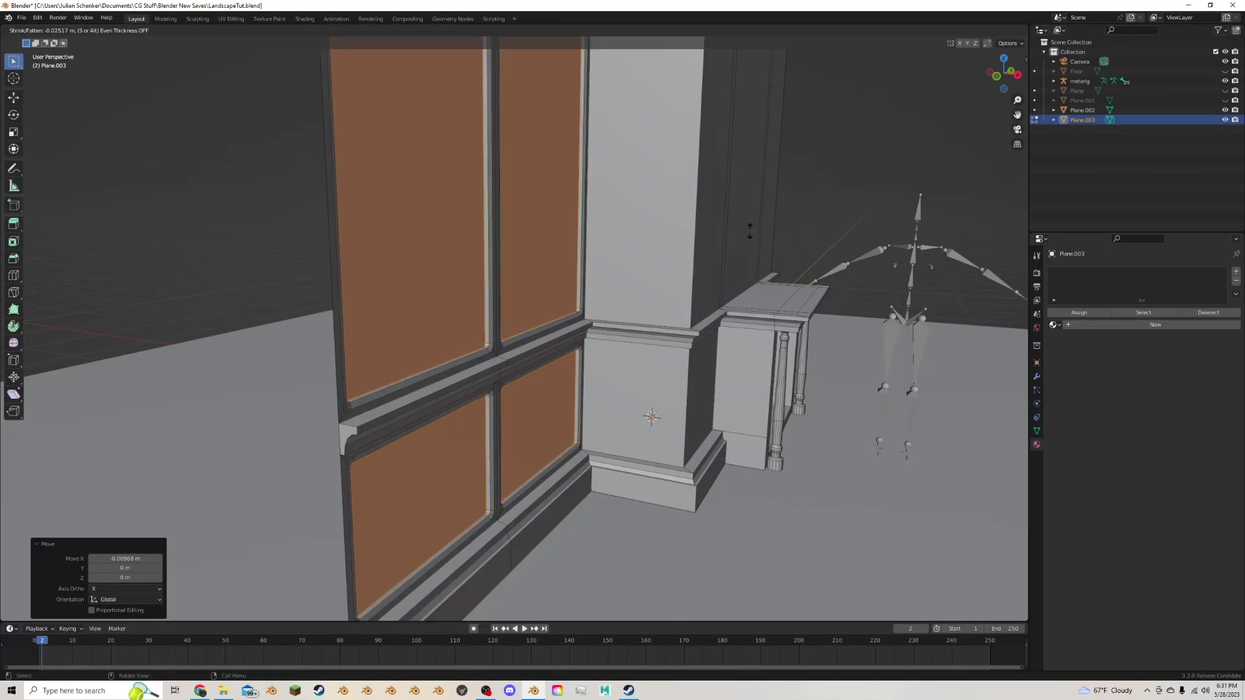
left_click(750, 231)
Select the front and side faces above and below the rail at the left corner of the projecting fireplace section.
scroll(750, 232, "down", 6)
left_click(775, 217)
middle_click_drag(775, 216, 716, 208)
scroll(717, 208, "up", 3)
left_click_drag(1016, 116, 1005, 201)
scroll(519, 286, "up", 2)
left_click(473, 289)
middle_click_drag(437, 292, 479, 284)
left_click(480, 284, "shift")
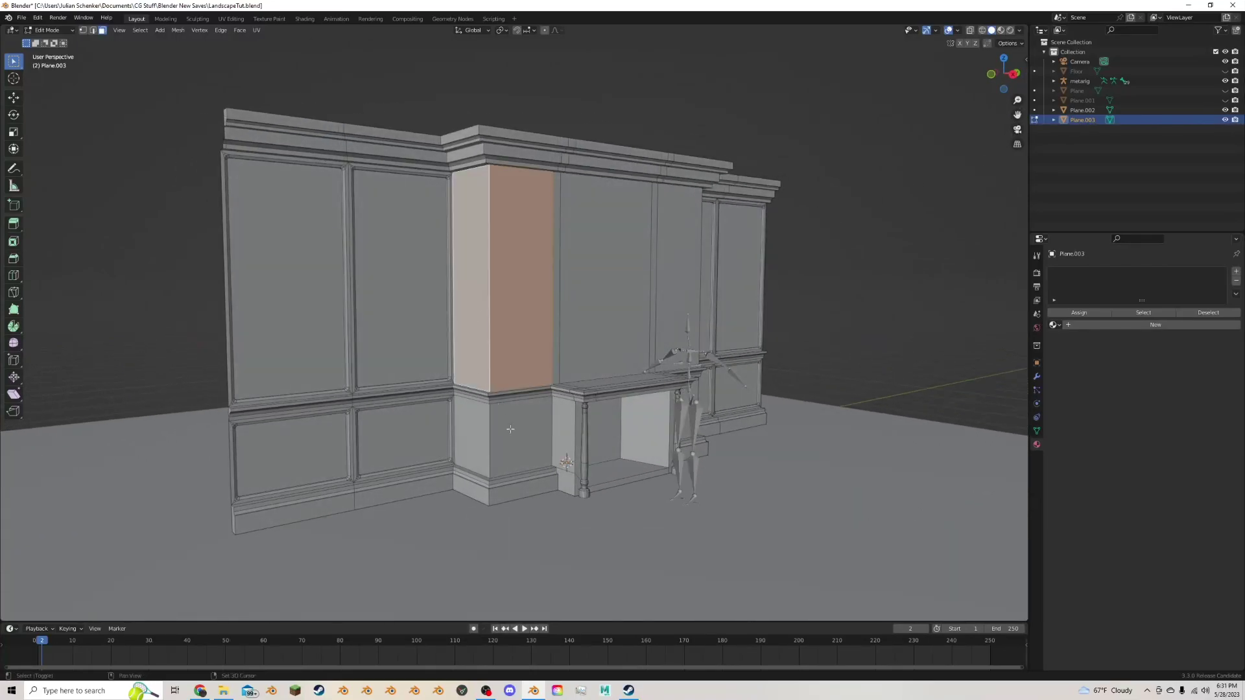
left_click(511, 403, "shift")
left_click(477, 438, "shift")
Add the matching four front and side faces at the right corner of the fireplace section to the selection.
middle_click_drag(477, 438, 415, 428)
left_click(554, 311, "shift")
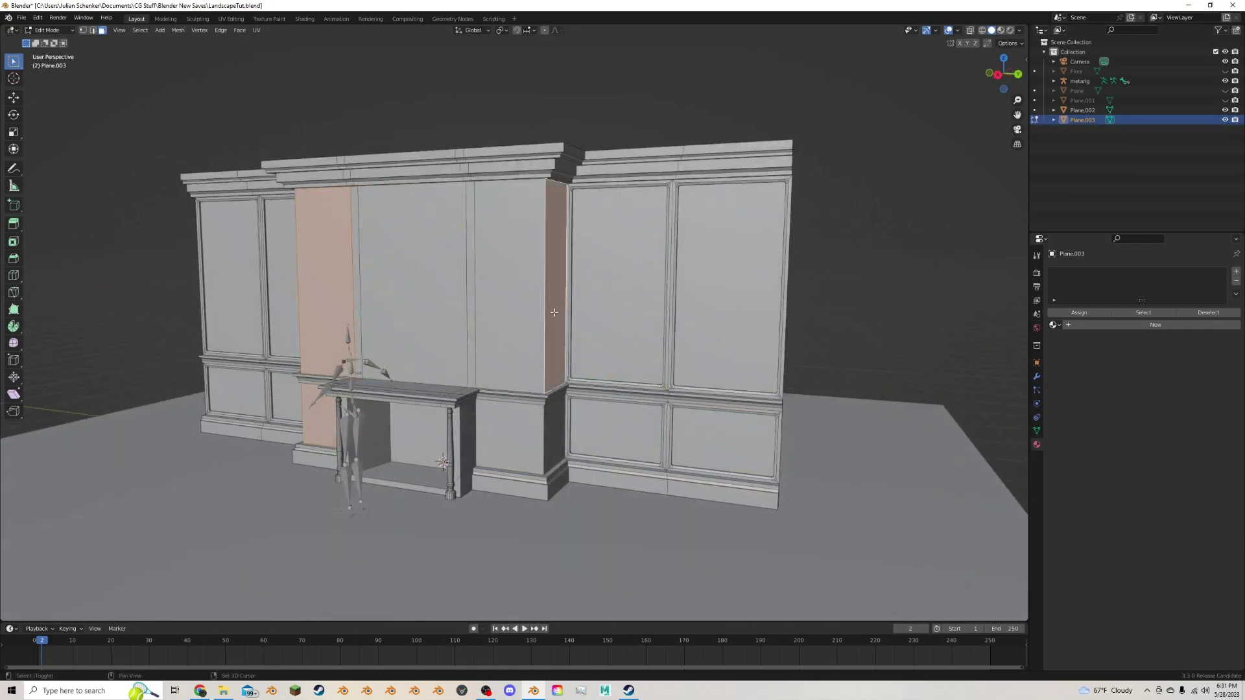
left_click(519, 311, "shift")
left_click(552, 427, "shift")
left_click(520, 425, "shift")
Inset the eight selected fireplace section faces individually by about 0.036 m.
scroll(559, 317, "up", 1)
scroll(559, 317, "up", 2)
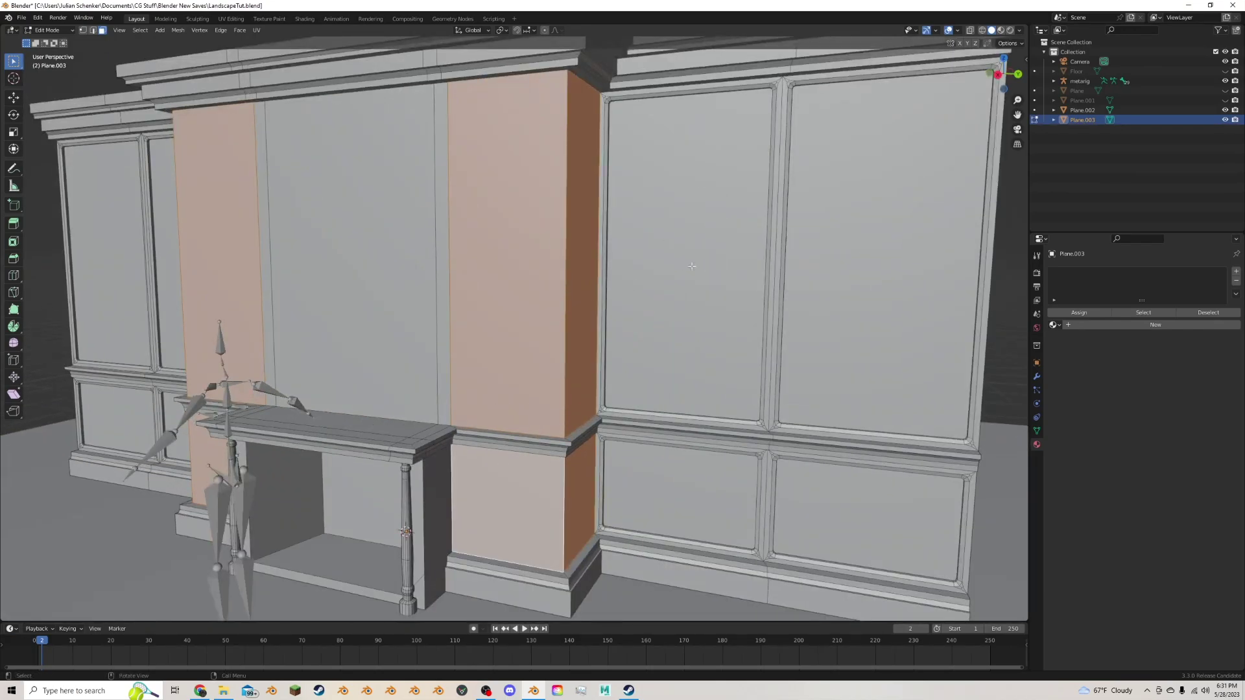
key("i")
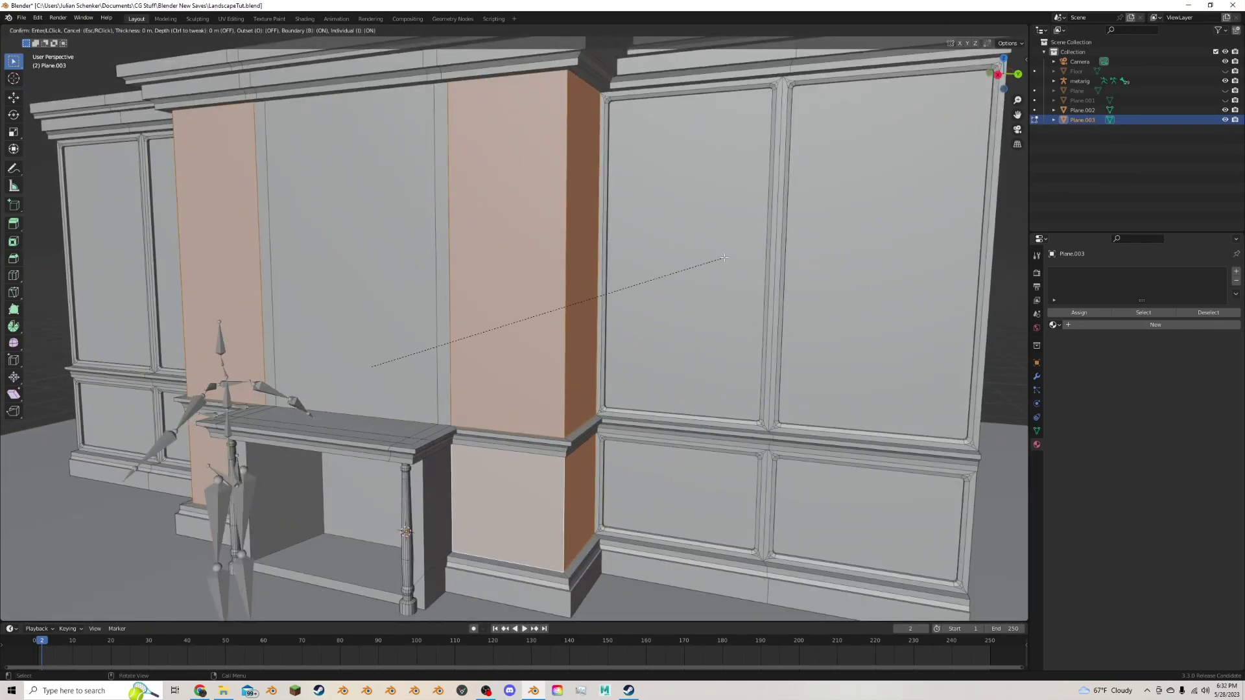
key("i")
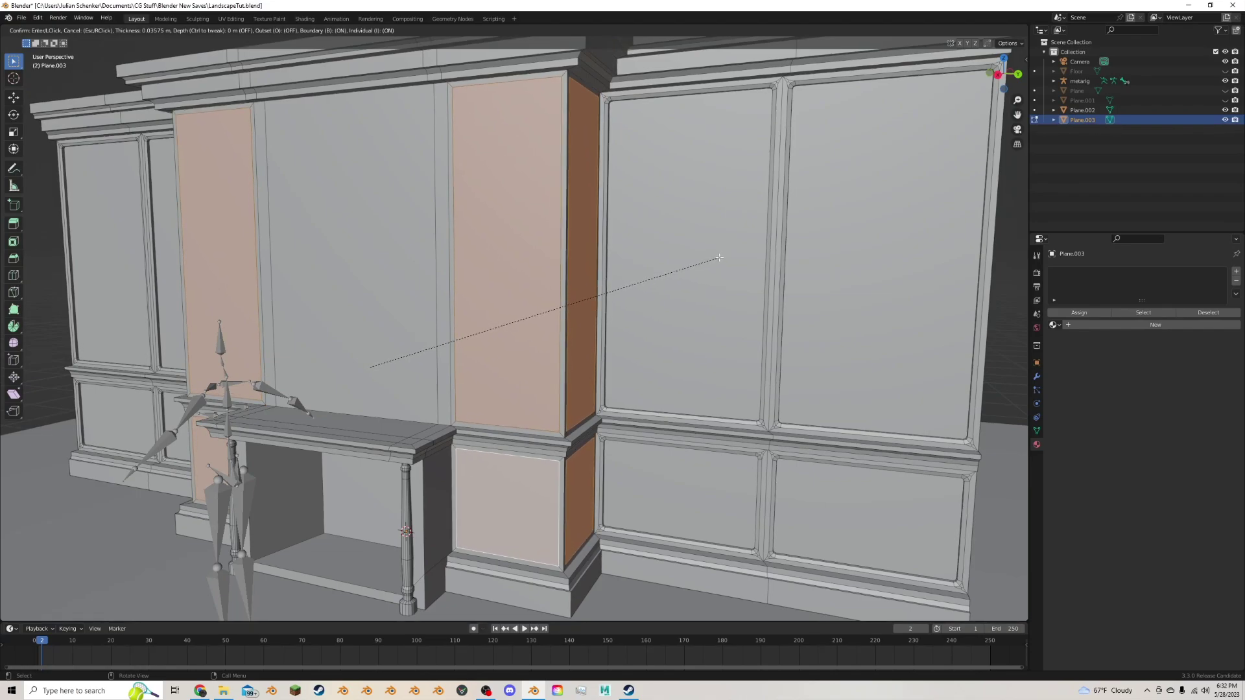
left_click(719, 258)
scroll(673, 256, "up", 2)
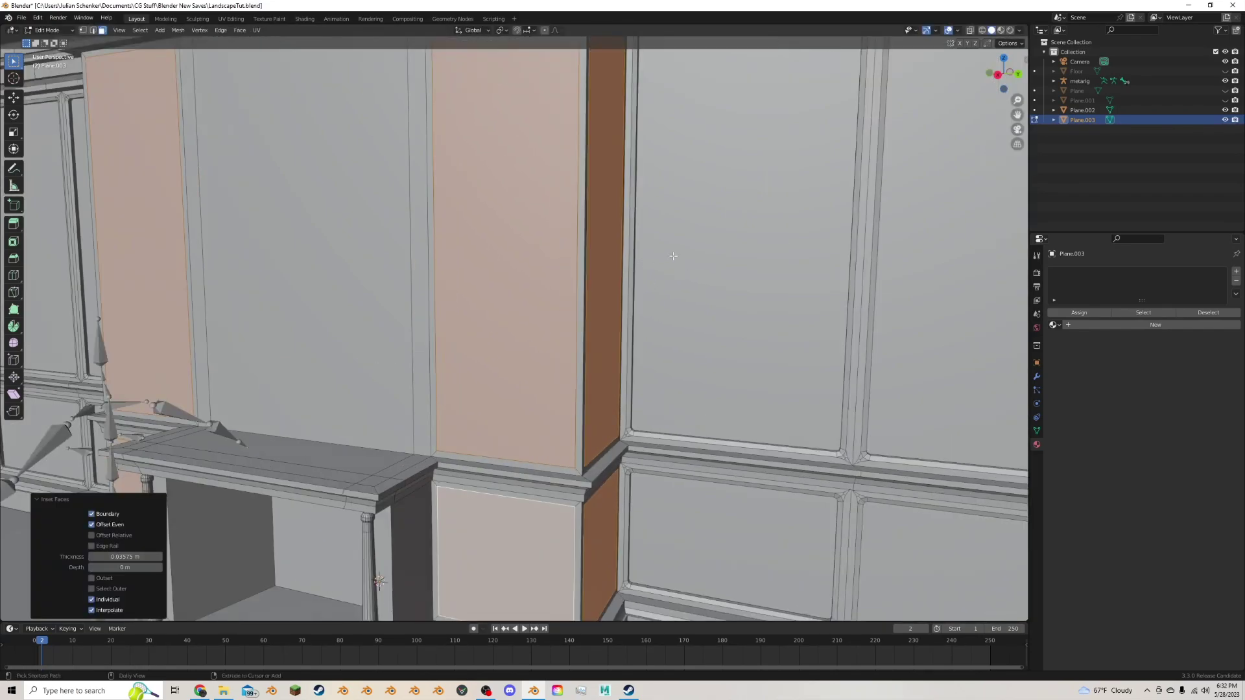
Vertex-bevel the corners of the eight inset faces on the fireplace section.
key("ctrl+shift+b")
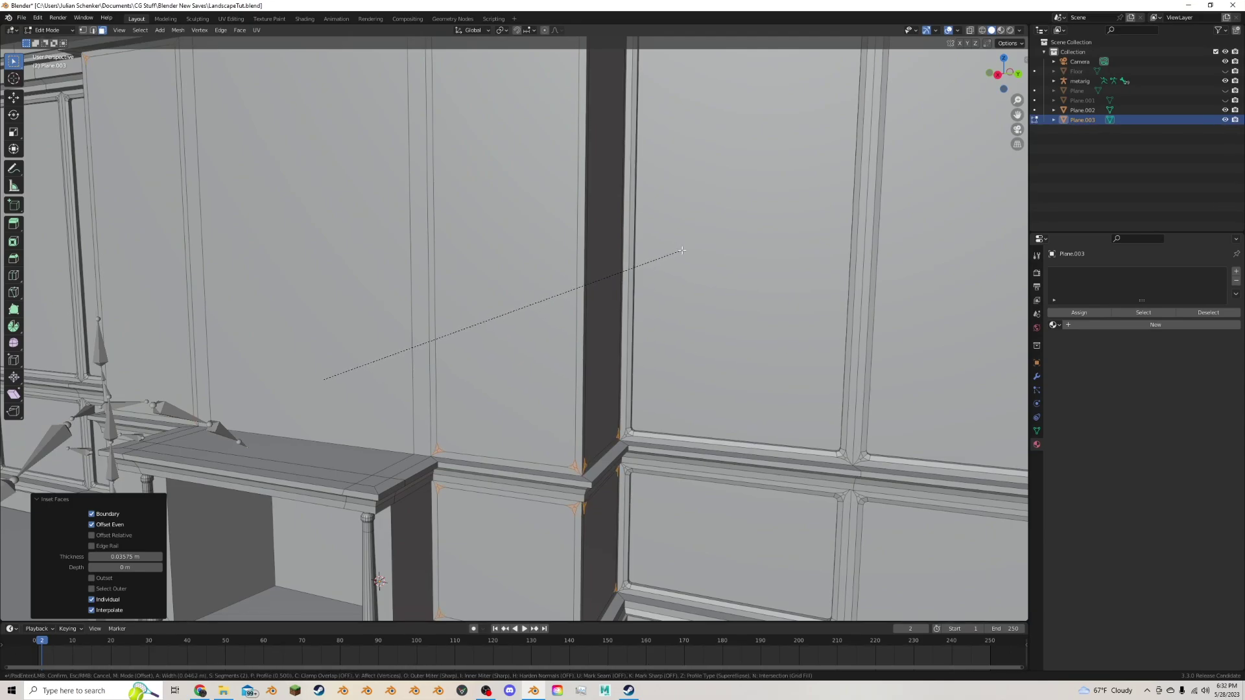
left_click(681, 250)
scroll(570, 428, "down", 5)
Select the eight front and side panel faces above and below the rail at both corners of the fireplace section.
left_click(572, 440)
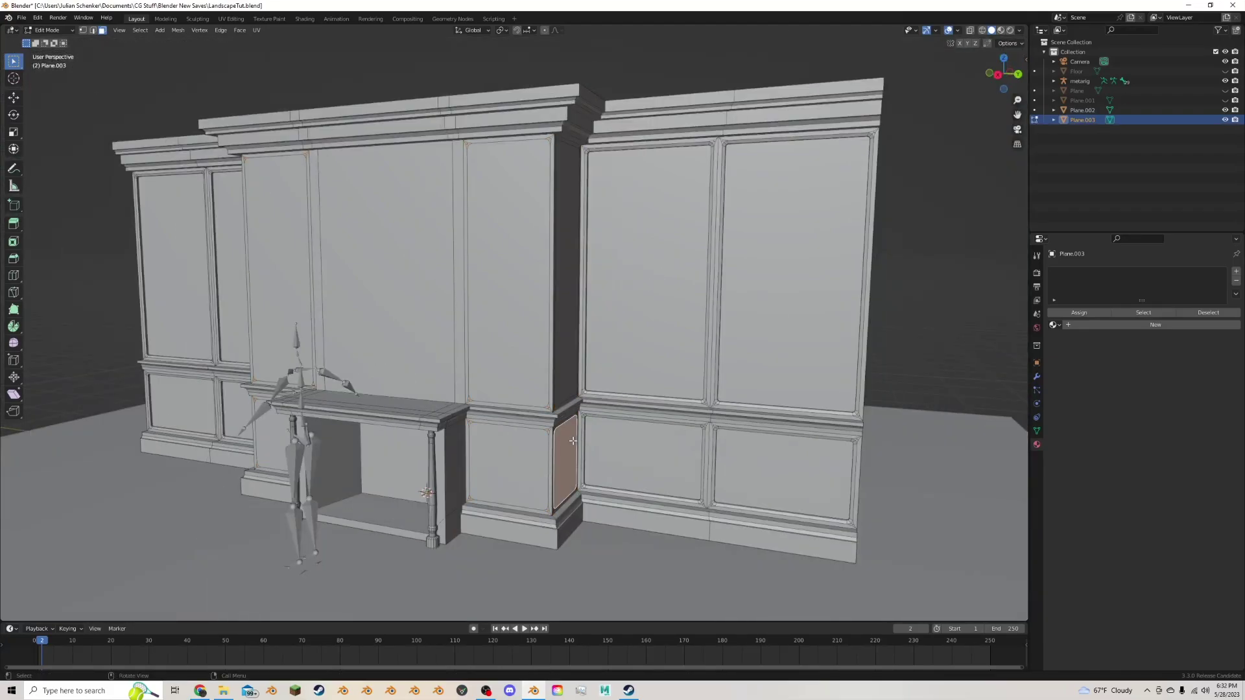
left_click(539, 415, "shift")
left_click(565, 337, "shift")
left_click(519, 327, "shift")
middle_click_drag(512, 327, 609, 331)
left_click(513, 331, "shift")
left_click(454, 253, "shift")
left_click(455, 453, "shift")
left_click(518, 457, "shift")
scroll(664, 367, "up", 4)
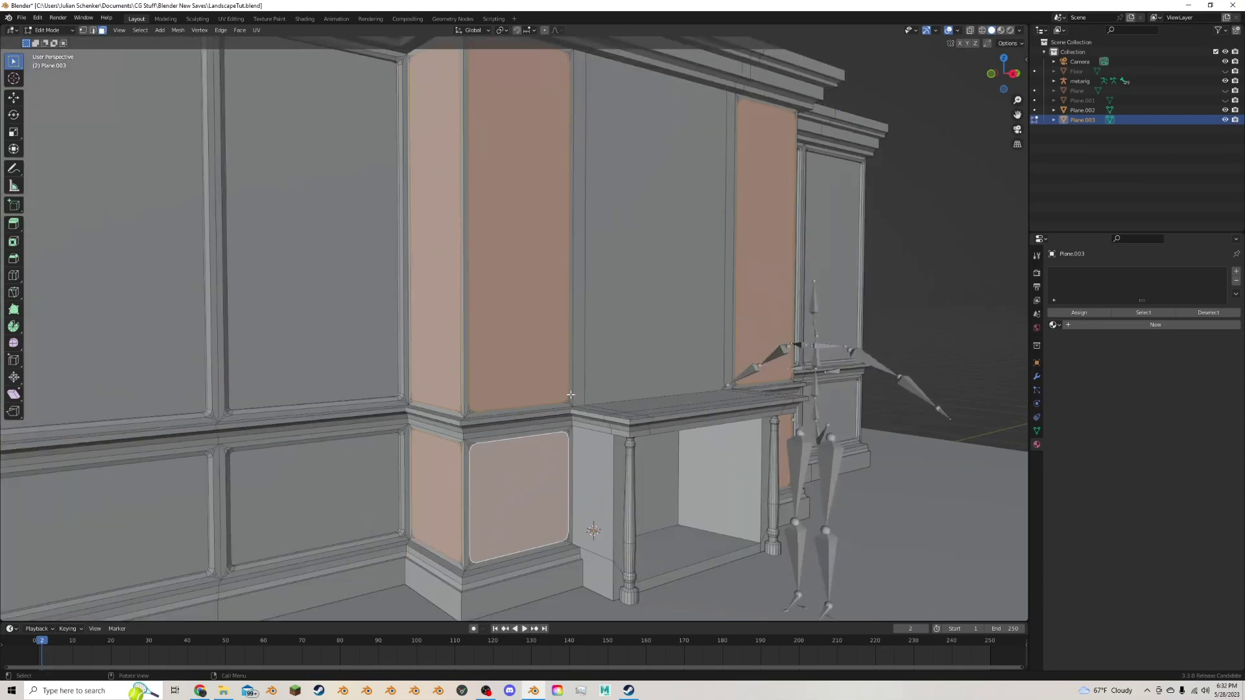
Inset the eight selected panel faces individually by about 0.022 m.
key("i")
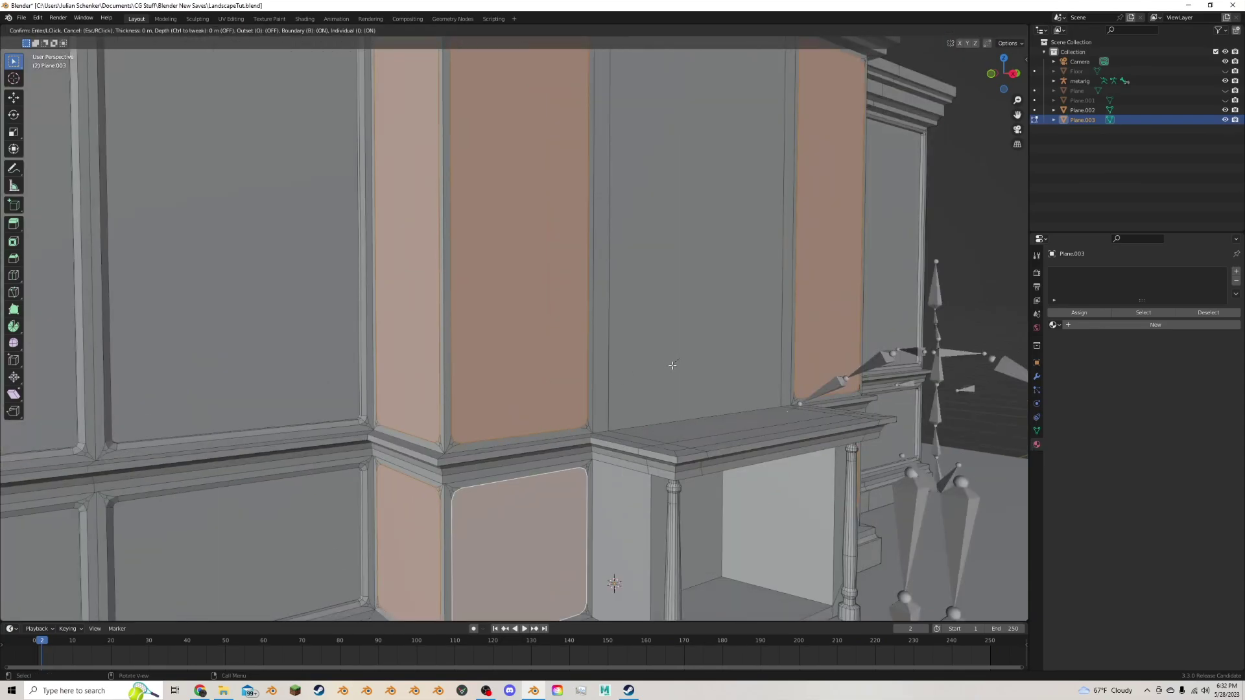
left_click(672, 364)
middle_click_drag(672, 364, 653, 356)
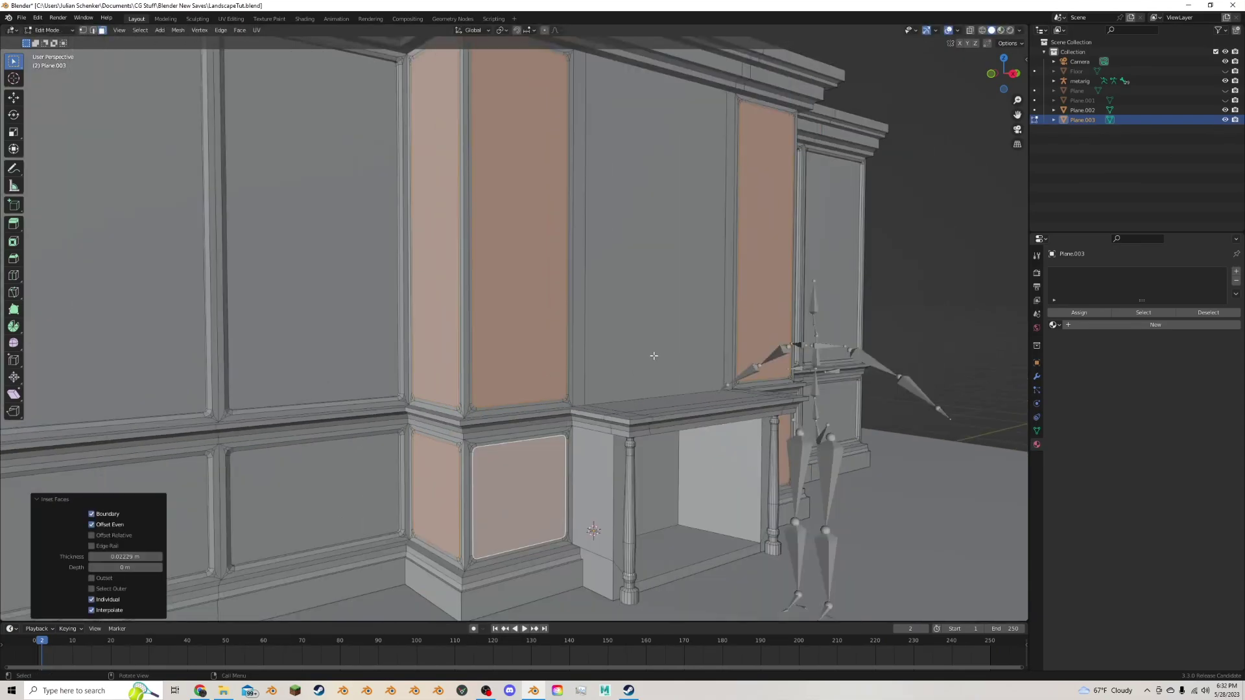
scroll(545, 359, "up", 2)
scroll(492, 380, "down", 2)
scroll(464, 363, "down", 3)
middle_click_drag(464, 362, 676, 308)
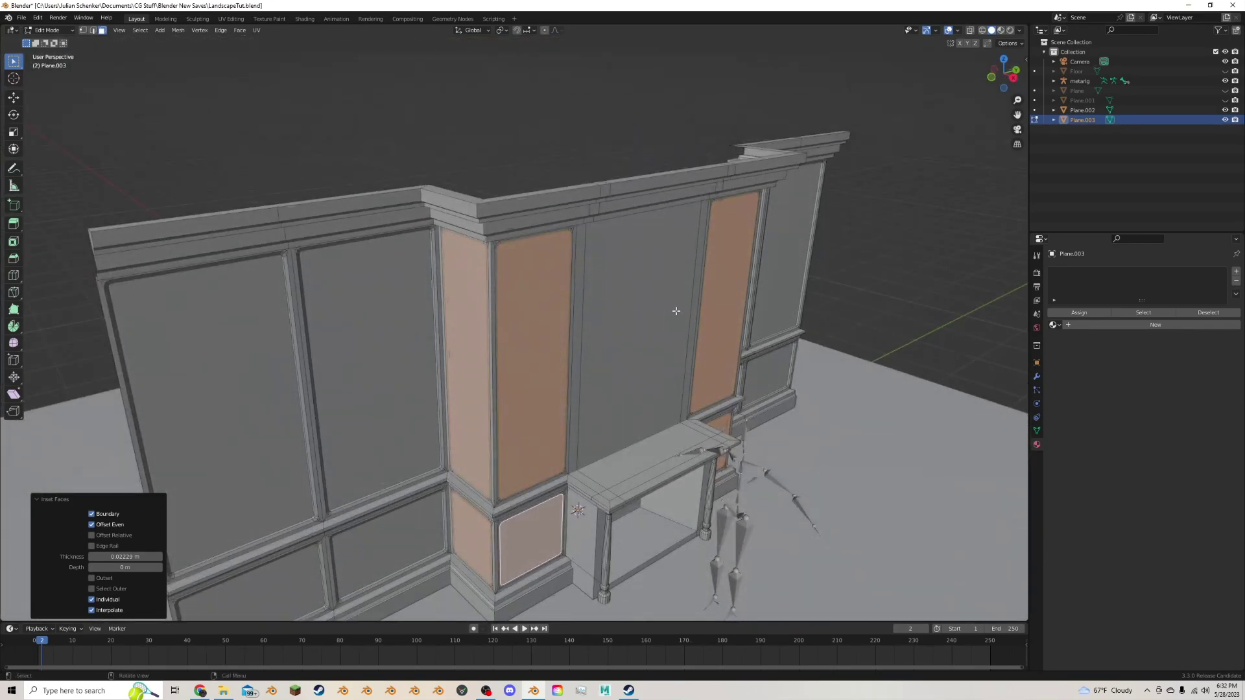
Undo the accidental face moves and the last inset of the eight panel faces.
key("g")
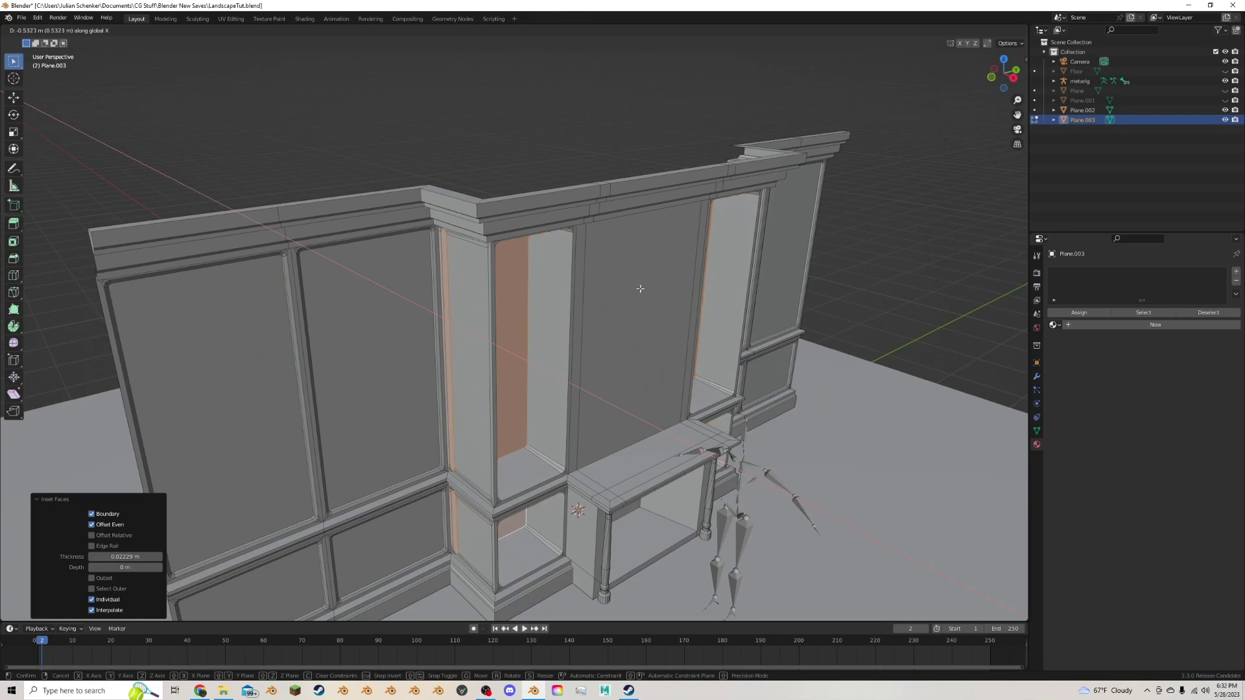
right_click(640, 289)
key("i")
left_click(674, 273)
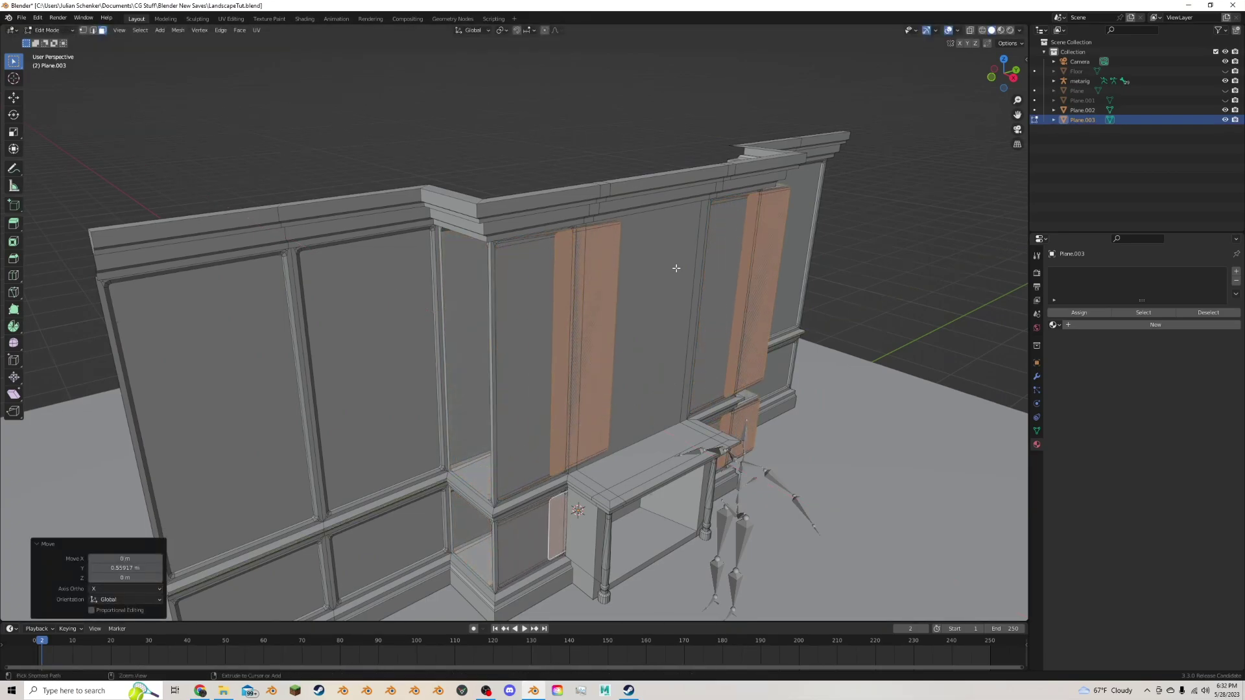
key("ctrl+z")
key("ctrl+z")
key("ctrl+z")
key("ctrl+shift+z")
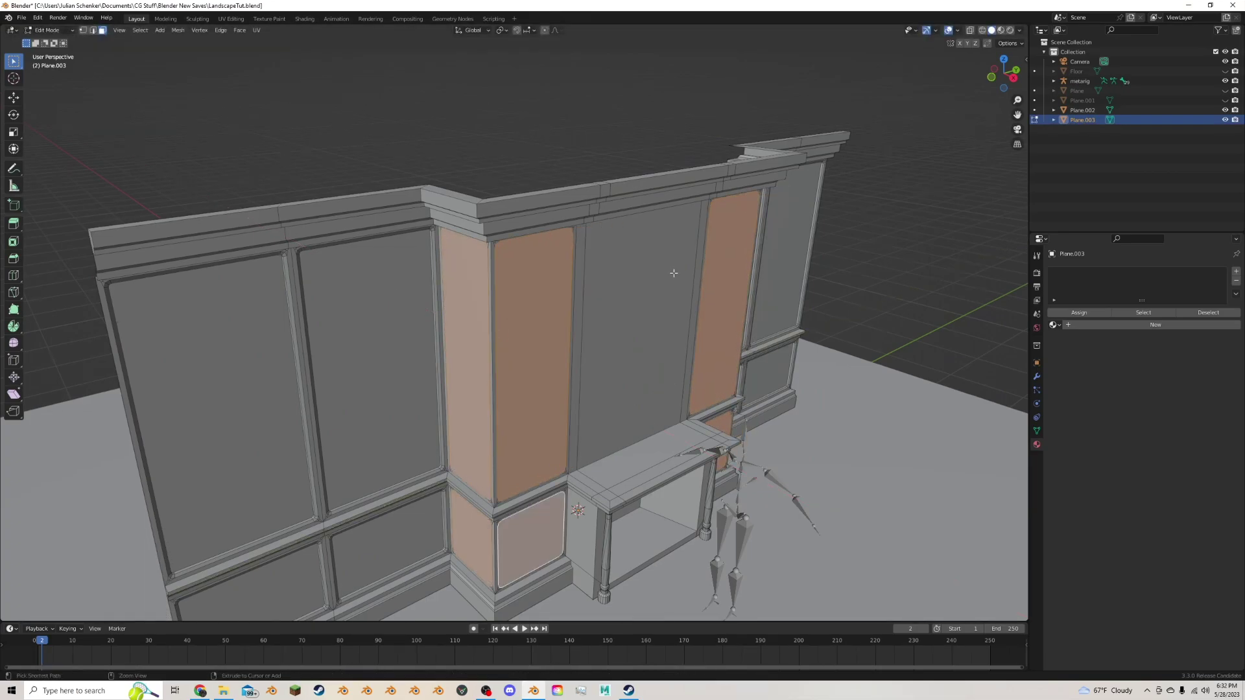
Extrude the eight panel faces along their normals about 0.0285 m into the fireplace section.
key("alt+e")
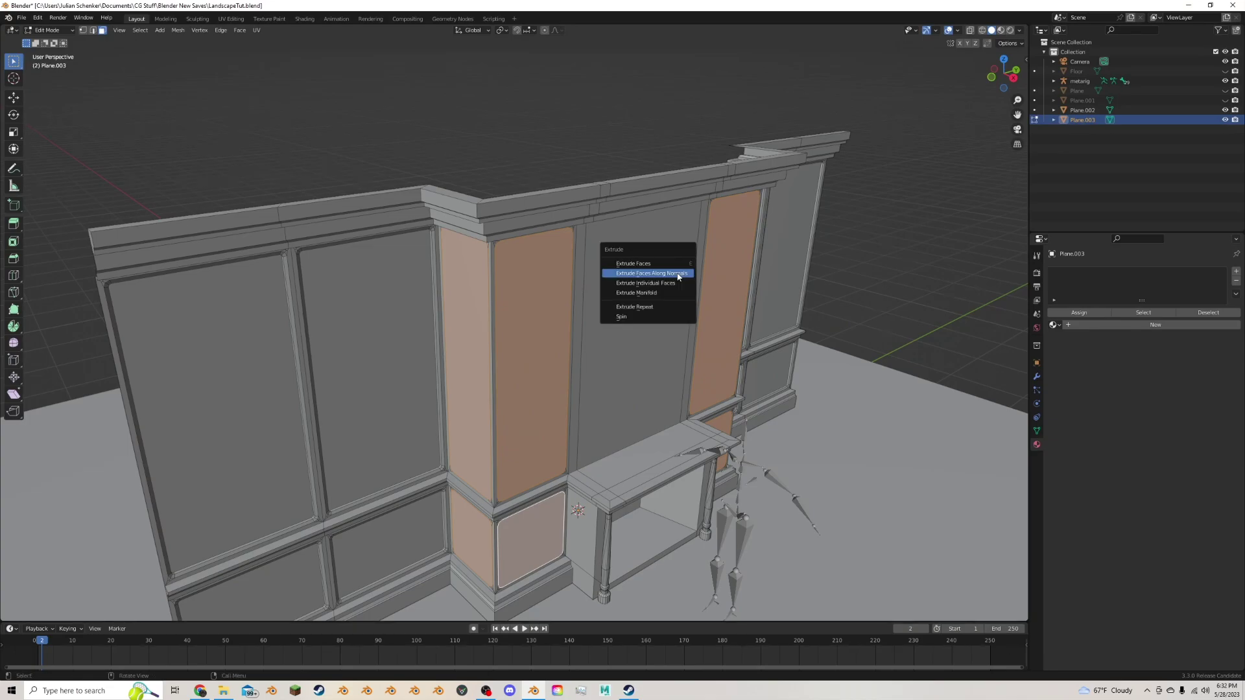
left_click(677, 273)
left_click(675, 279)
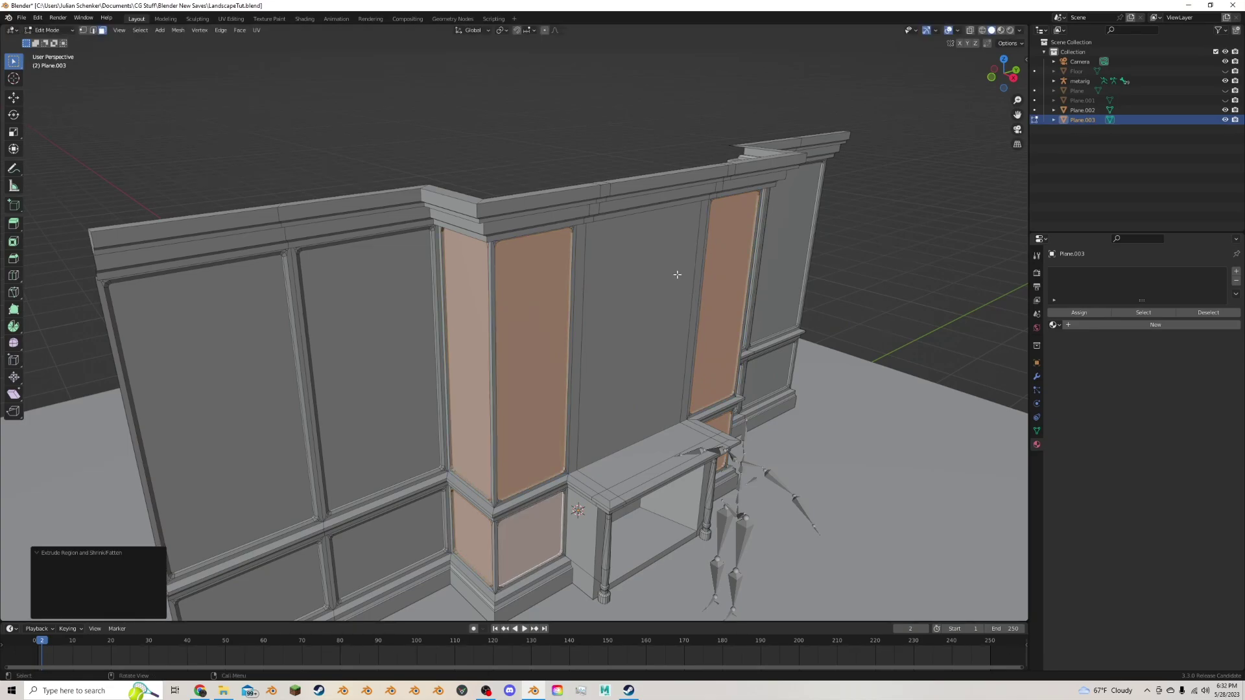
middle_click_drag(674, 281, 675, 263)
Scale the recessed panel faces around their individual origins to about 0.971.
left_click(503, 30)
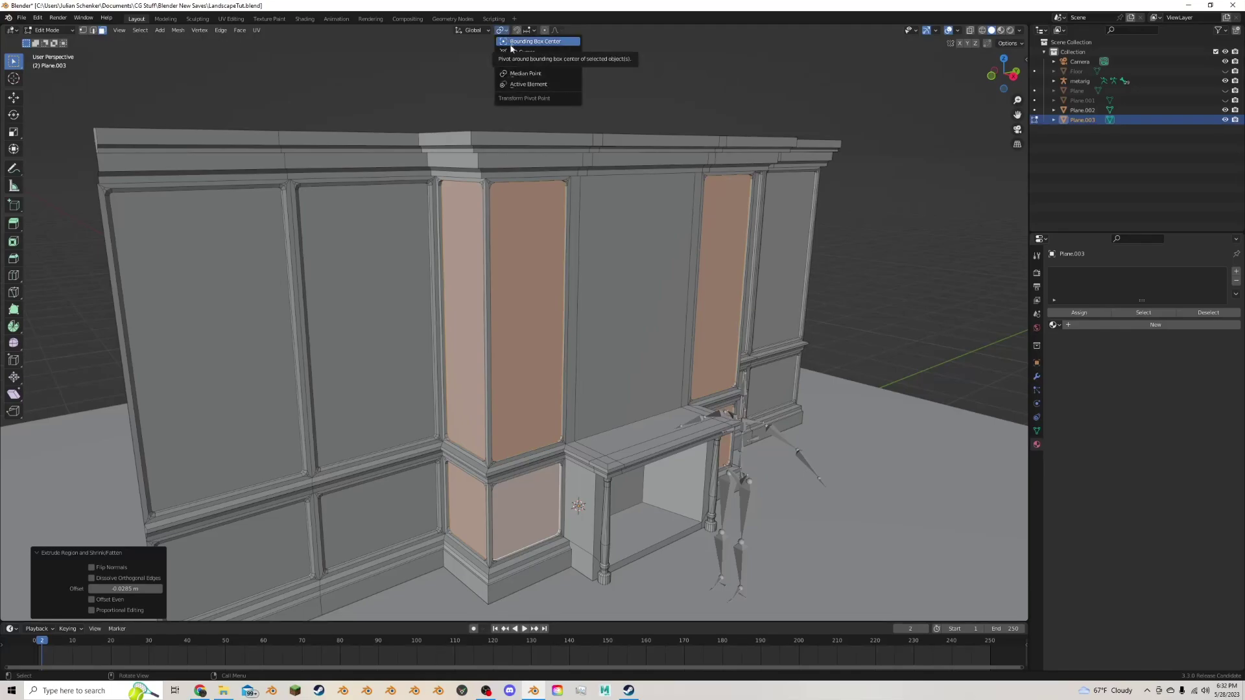
key("s")
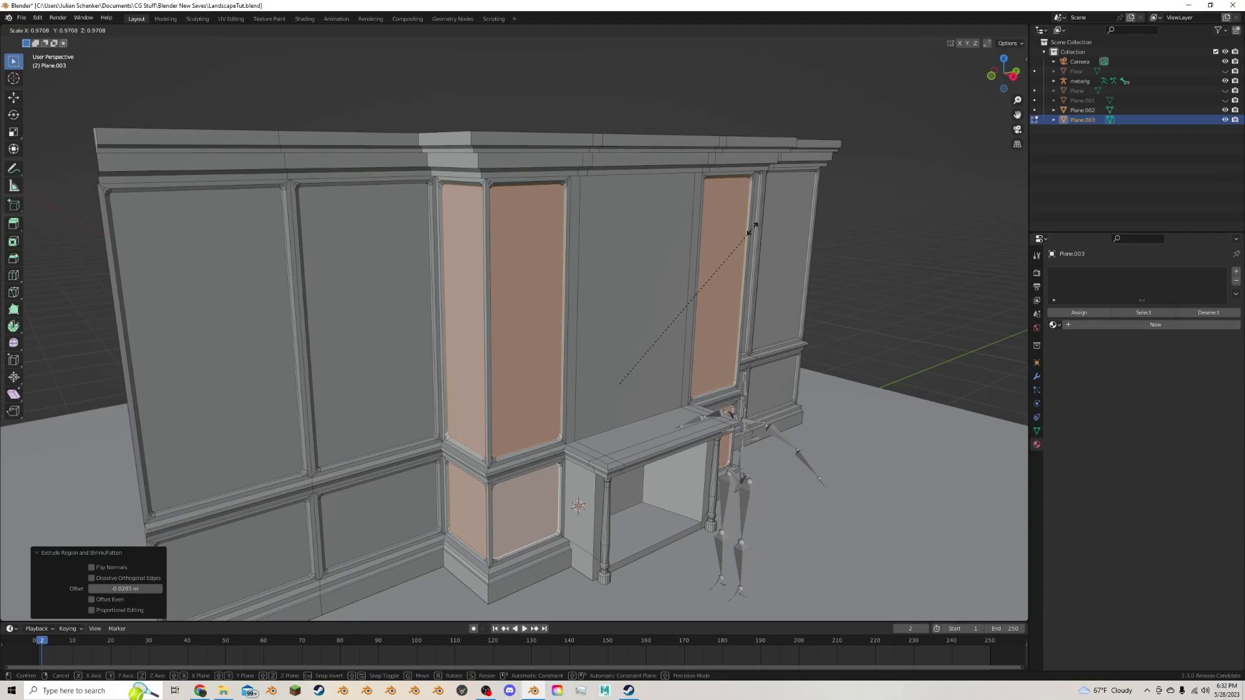
left_click(752, 228)
middle_click_drag(752, 228, 728, 221)
Extrude the scaled panel faces a second time along their normals, about 0.0295 m further inward.
scroll(729, 221, "up", 2)
middle_click_drag(770, 227, 728, 231)
key("alt+e")
left_click(725, 232)
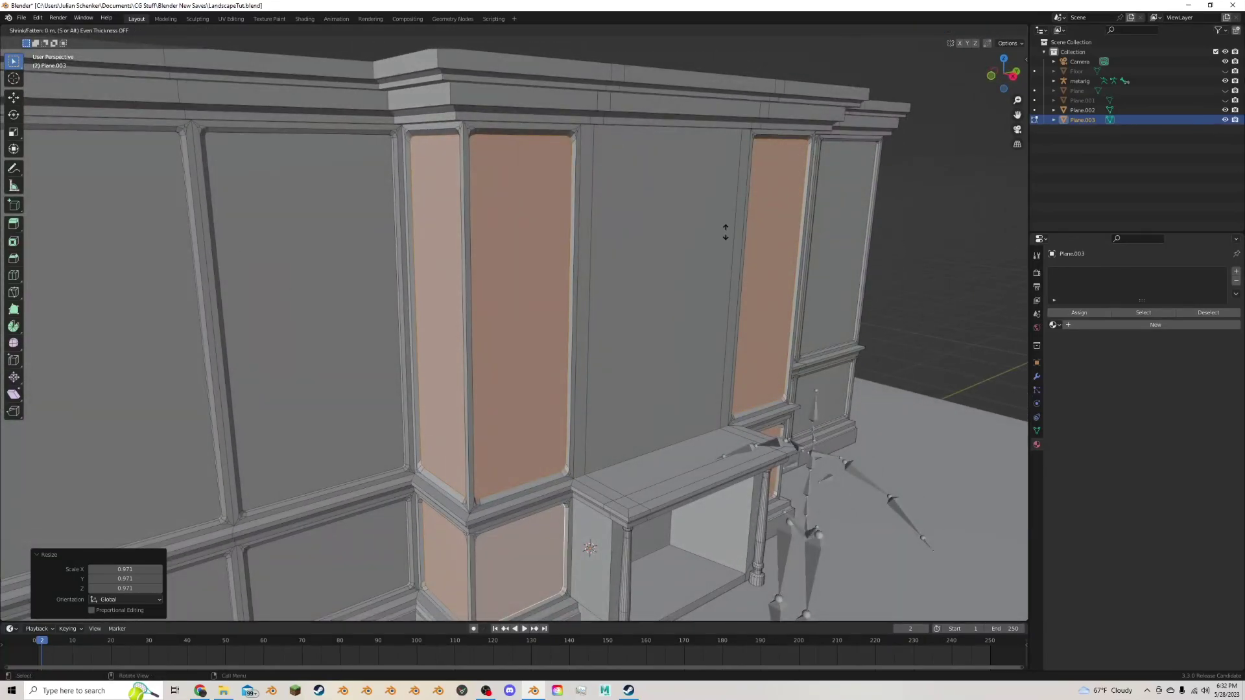
left_click(725, 234)
middle_click_drag(725, 235, 404, 116)
Set the transform pivot to Median Point and select the large wall face above the mantel.
left_click(504, 31)
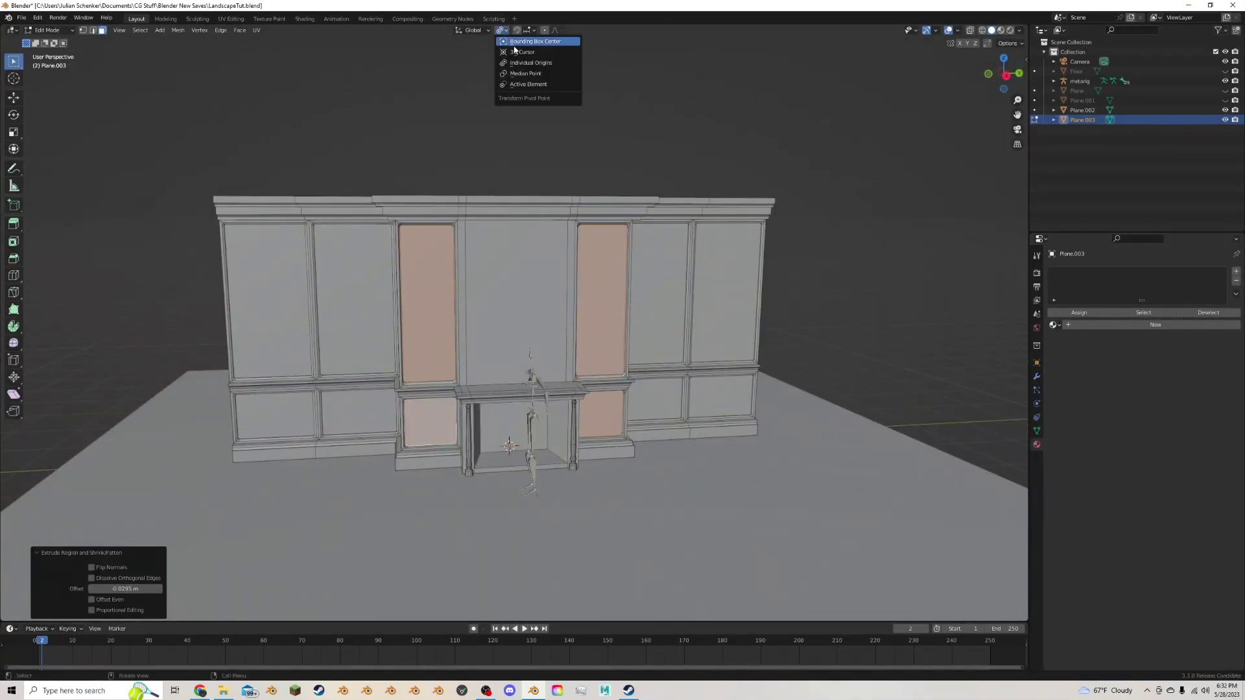
left_click(532, 73)
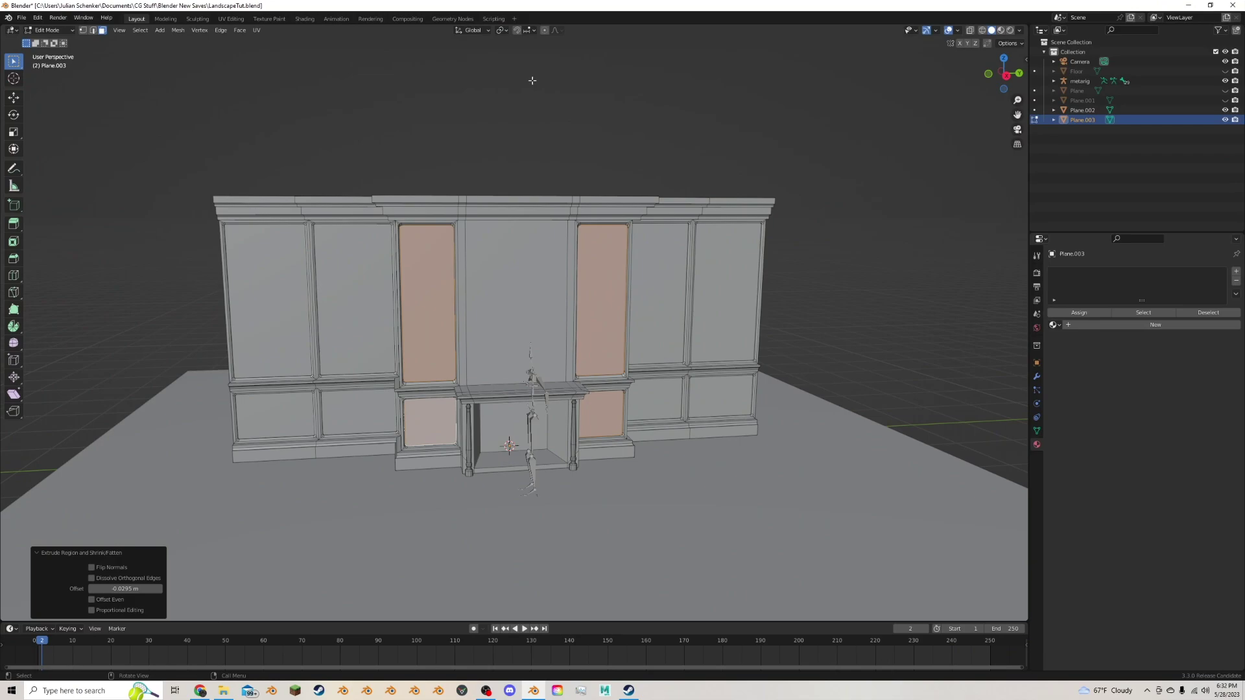
left_click(530, 295)
scroll(525, 292, "up", 1)
middle_click_drag(523, 289, 506, 285)
Check the Gilded Age mansion reference photo in Chrome, then return to Blender and examine the recessed panels around the fireplace.
left_click(200, 691)
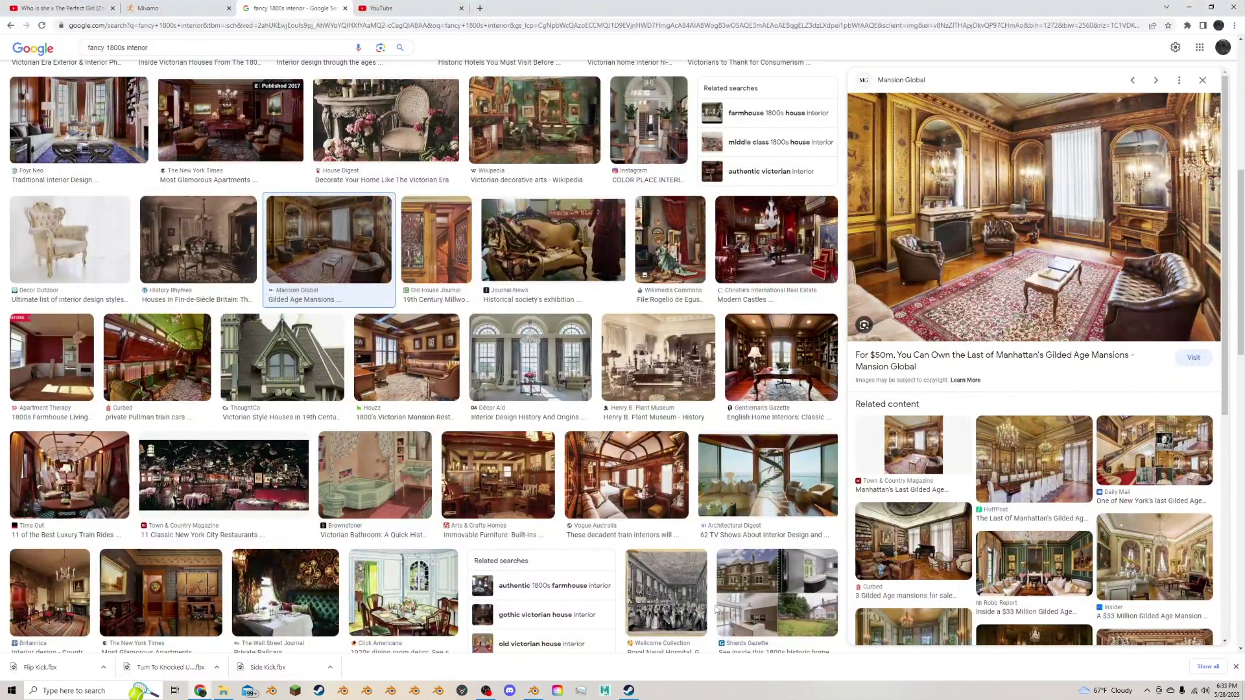
left_click(533, 690)
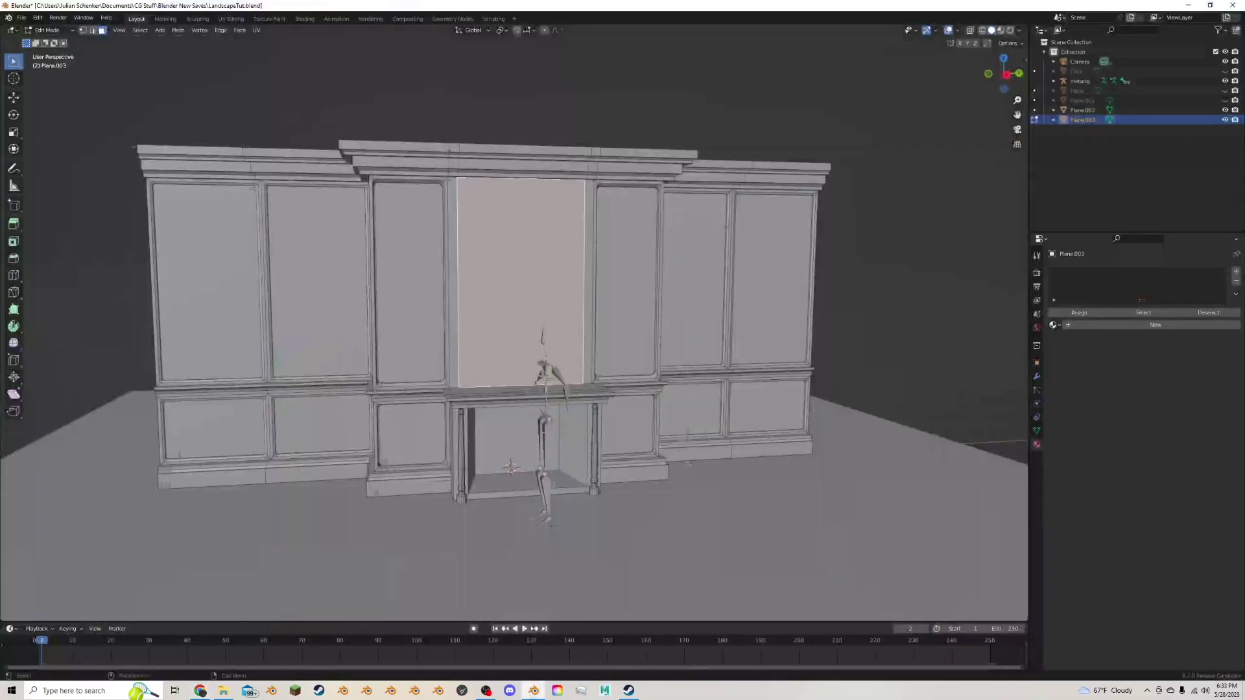
middle_click_drag(494, 205, 515, 170)
scroll(512, 166, "up", 2)
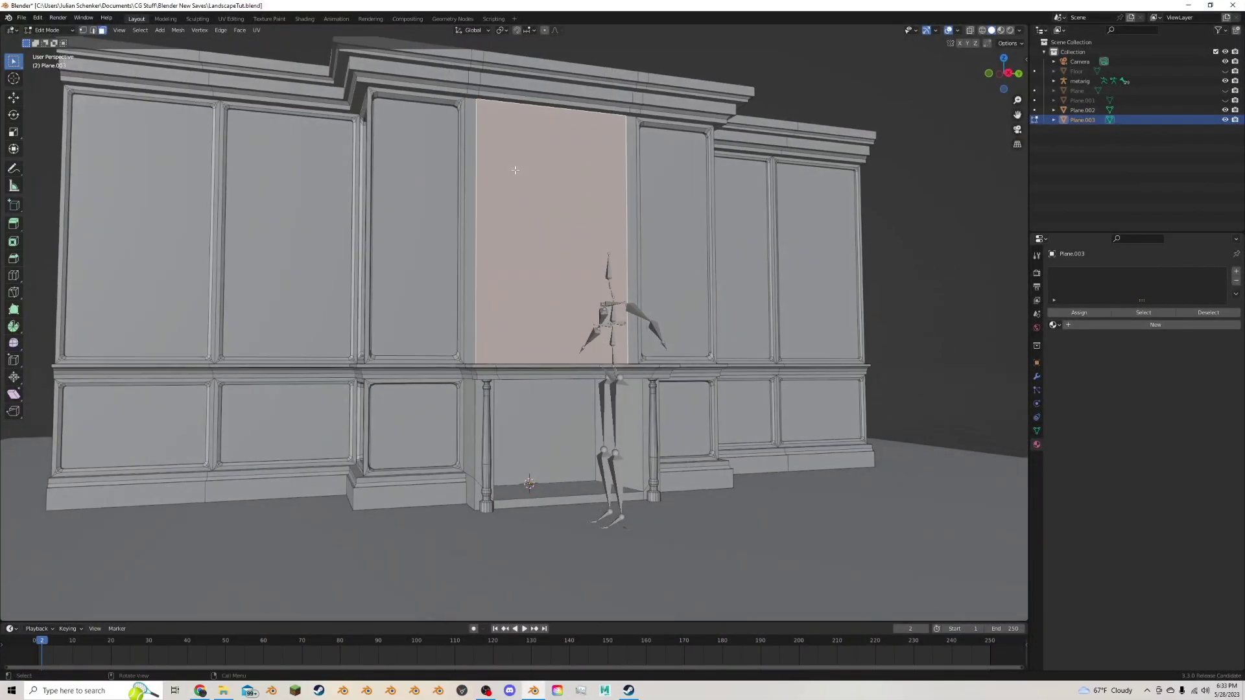
scroll(741, 137, "up", 2)
left_click_drag(1017, 115, 1016, 276)
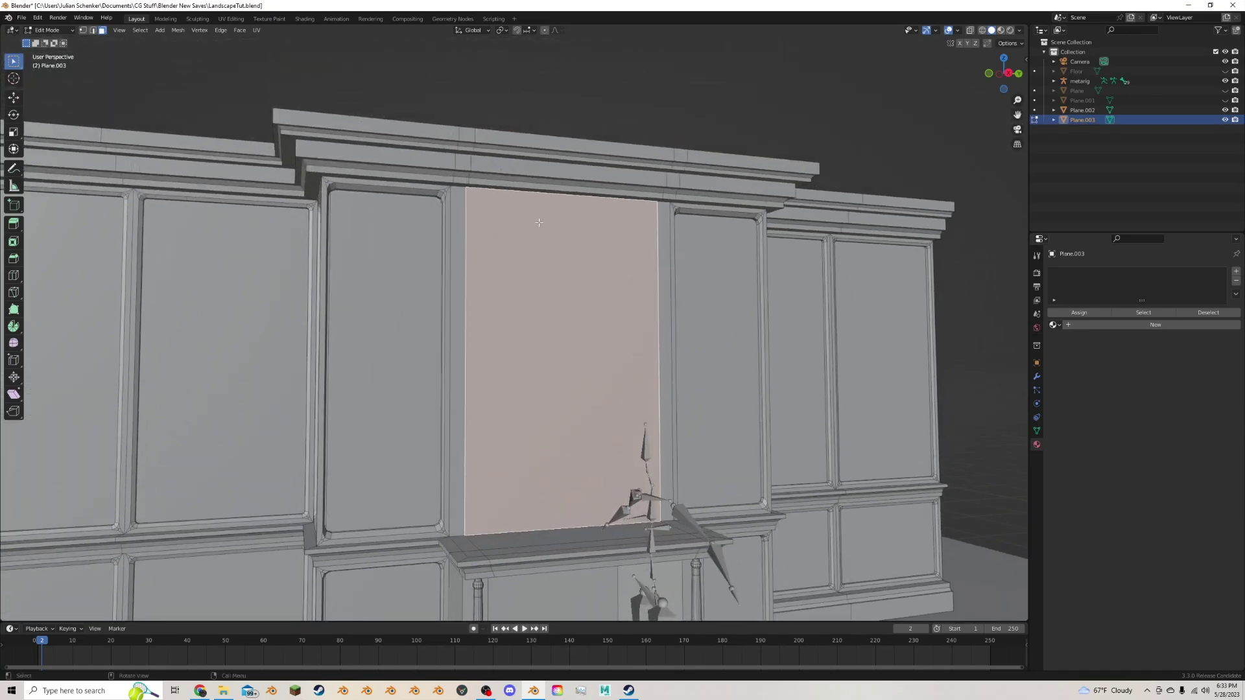
mouse_move(539, 222)
middle_mouse_down()
mouse_move(511, 225)
mouse_move(548, 222)
mouse_move(531, 226)
middle_mouse_up()
scroll(416, 243, "up", 3)
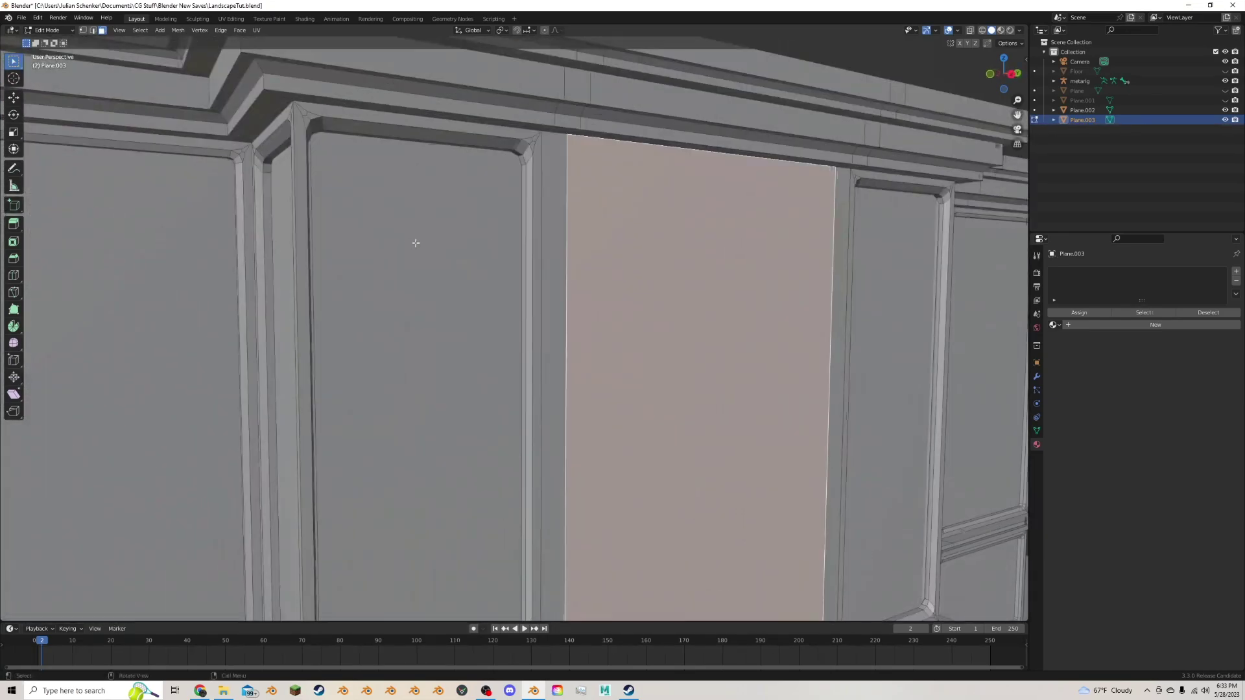
middle_click_drag(415, 243, 251, 238)
left_click(110, 193)
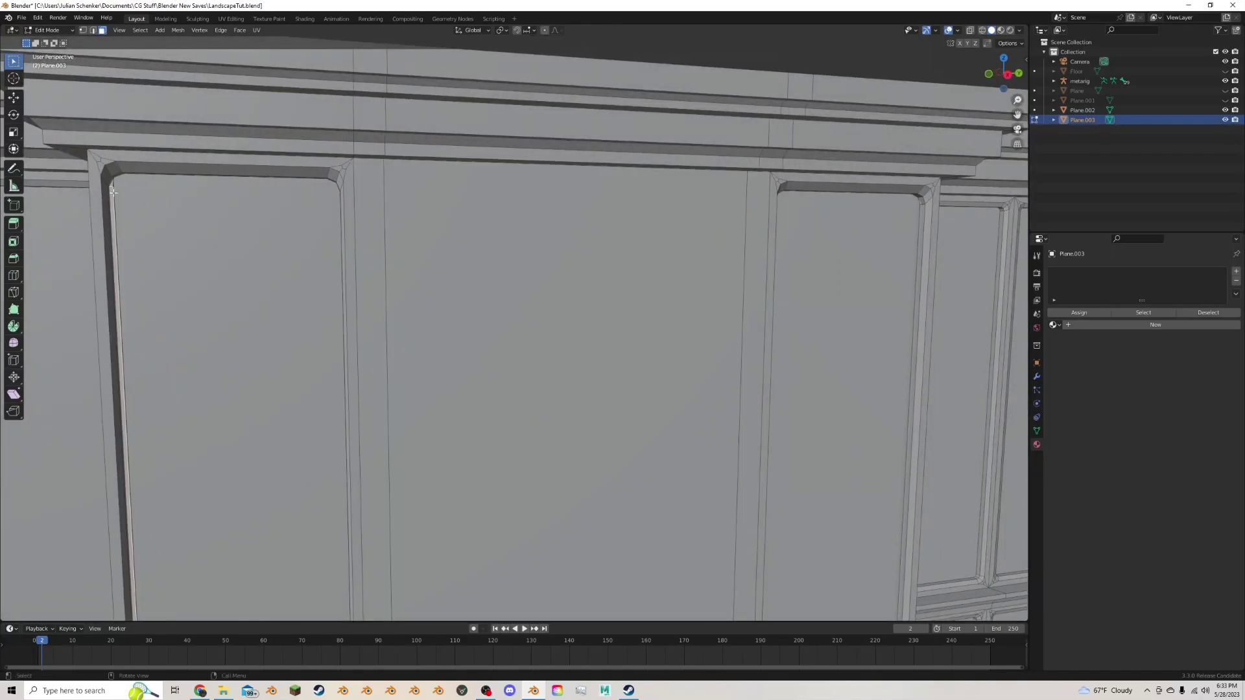
middle_click_drag(110, 193, 266, 221)
middle_click_drag(718, 300, 619, 278)
scroll(399, 239, "down", 4)
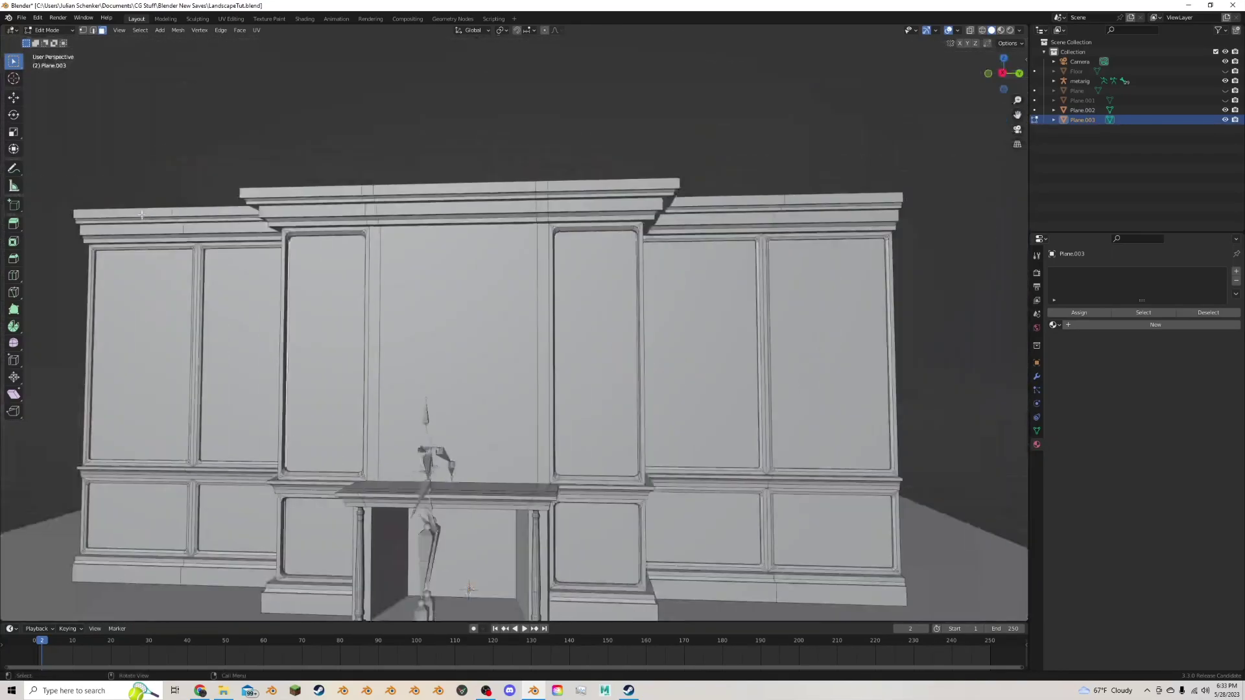
Undo the panel extrusions and scaling back to the flat selected faces, and also undo the trial face move.
key("ctrl+z")
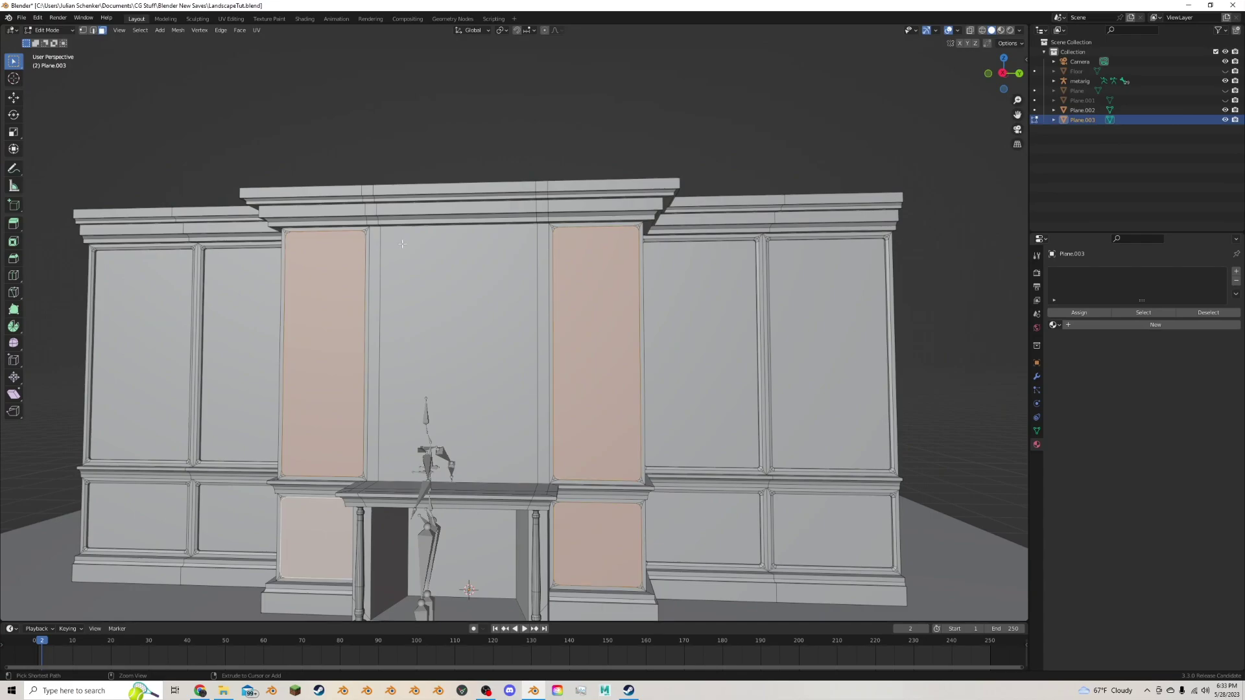
middle_click_drag(402, 243, 475, 250)
scroll(476, 250, "up", 3)
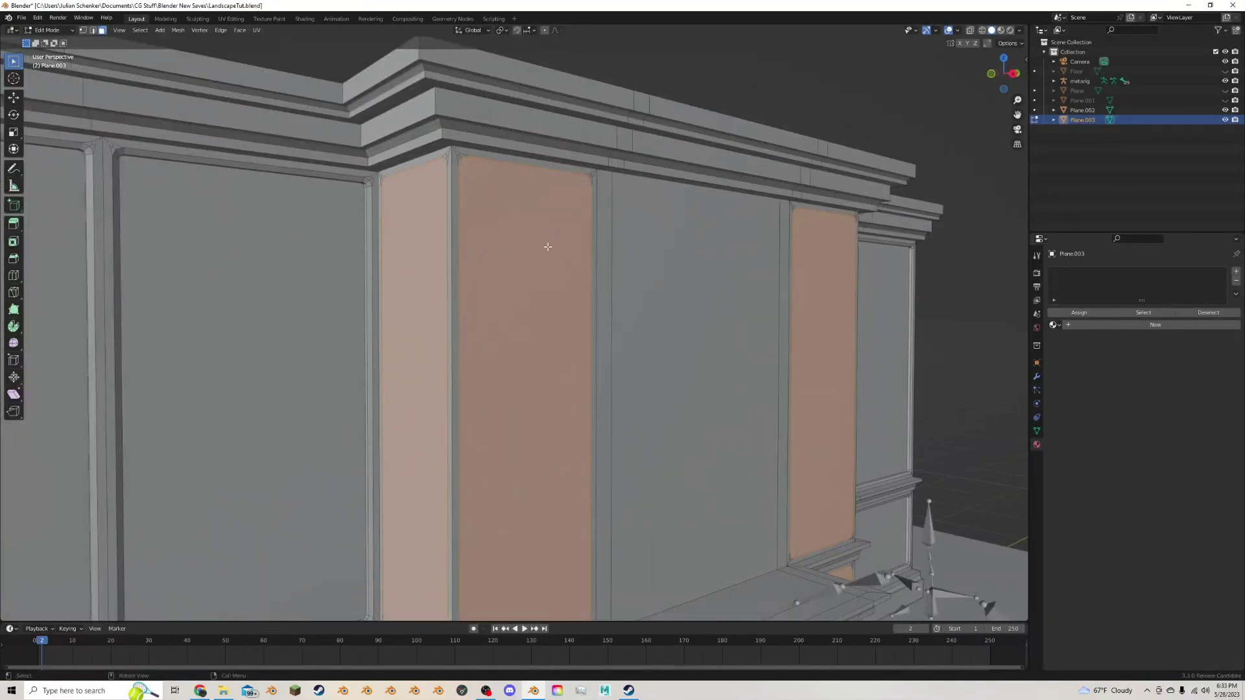
key("g")
left_click(597, 244)
key("ctrl+z")
Extrude the eight flat panel faces along their normals about 0.03 m into the fireplace section.
key("alt+e")
left_click(633, 233)
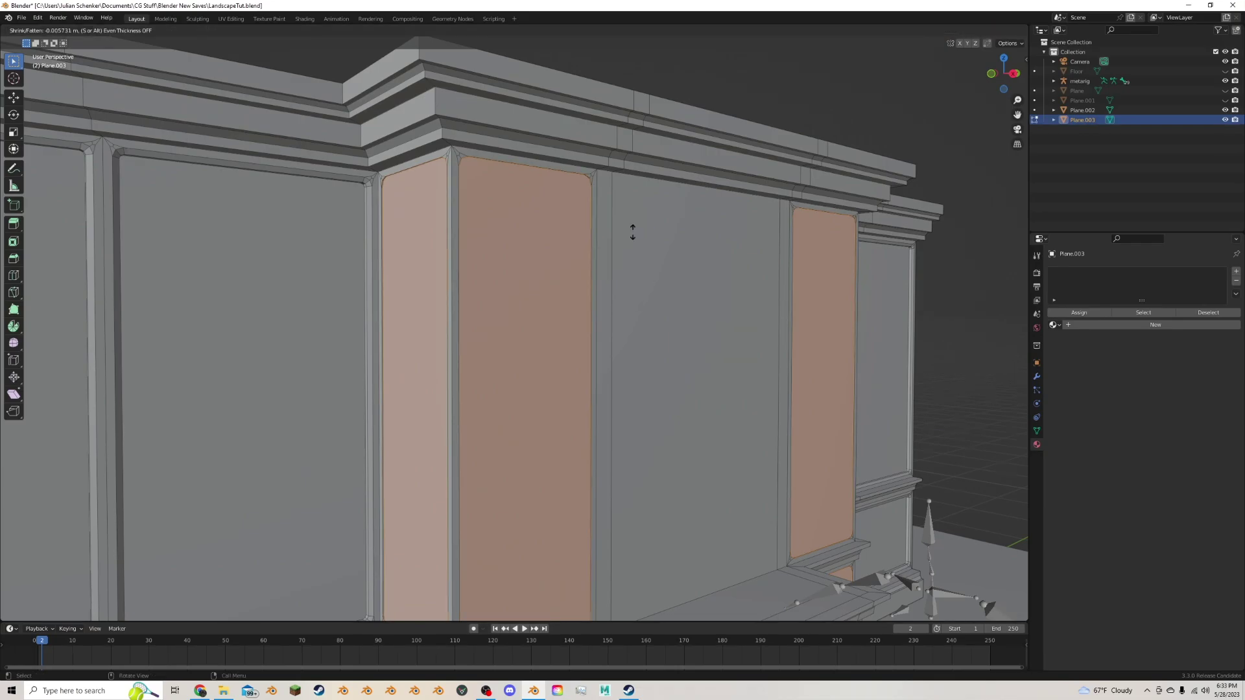
left_click(633, 234)
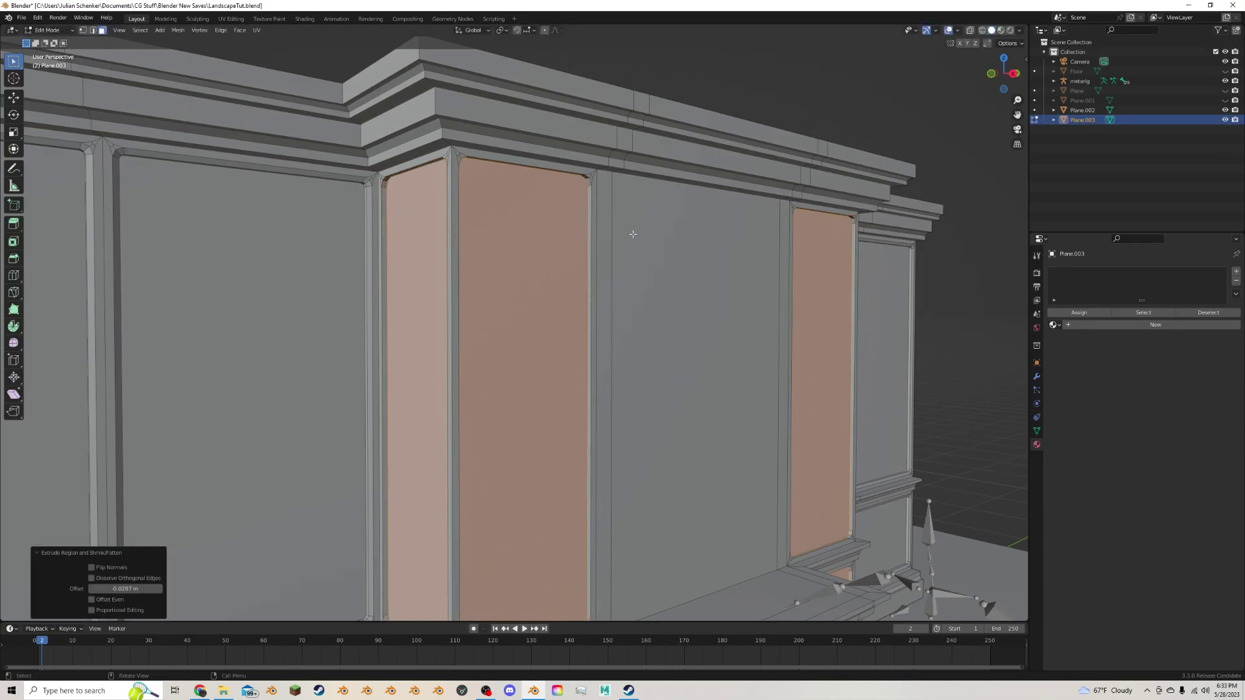
Set the pivot to Individual Origins and scale the eight recessed faces uniformly to about 0.98.
left_click(501, 30)
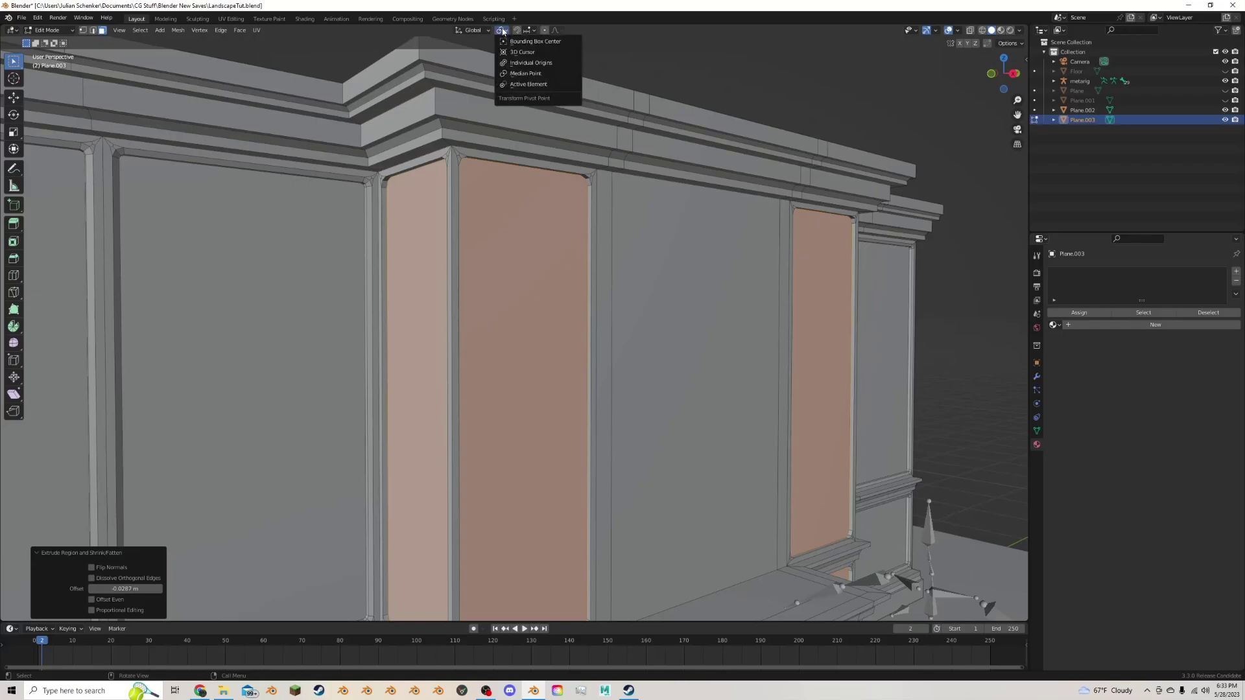
left_click(525, 63)
key("s")
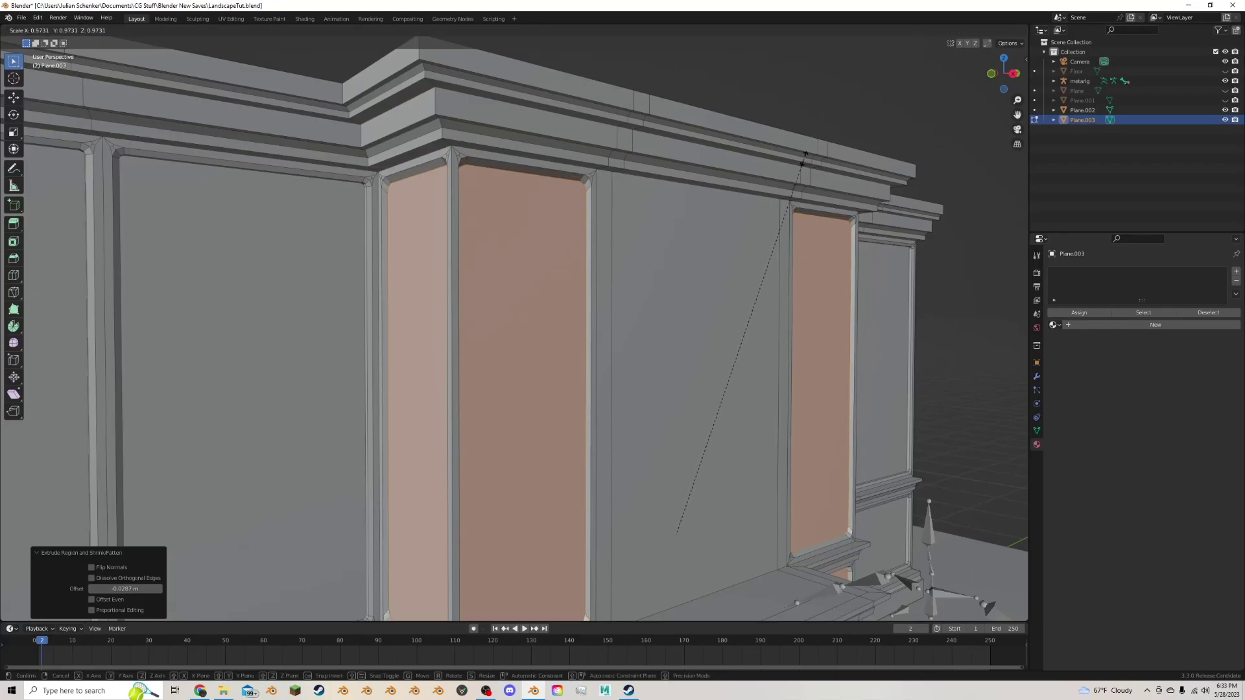
left_click(806, 156)
middle_click_drag(806, 155, 775, 186)
Scale the recessed panel faces along the global Y axis.
key("s")
key("y")
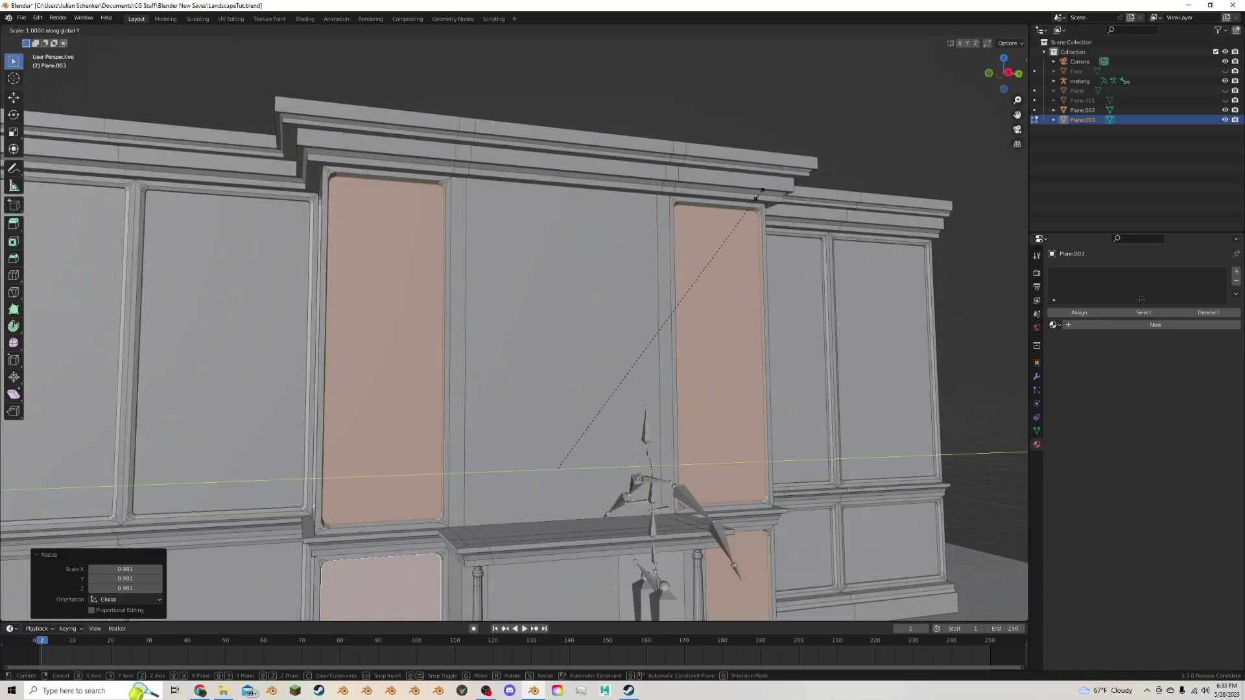
Scale the selected panel faces on both sides of the fireplace along the Y axis, and by 0.923 along the X axis.
left_click(739, 204)
middle_click_drag(739, 204, 800, 203)
key("s")
key("x")
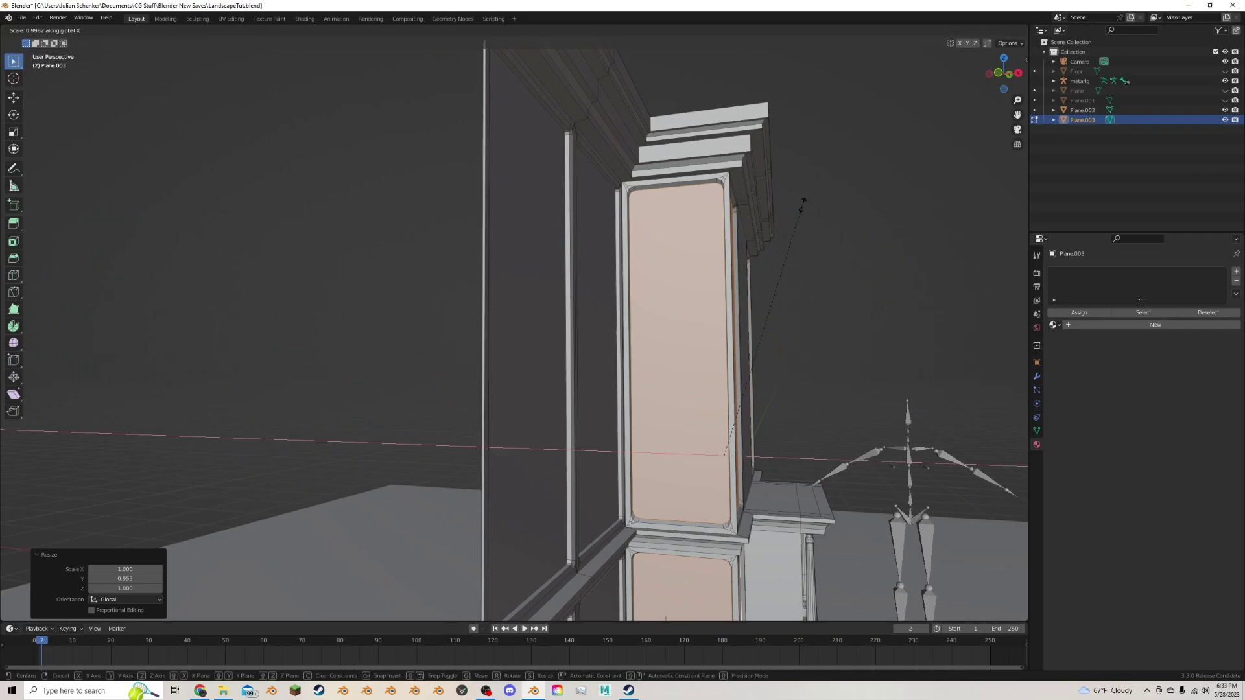
left_click(781, 220)
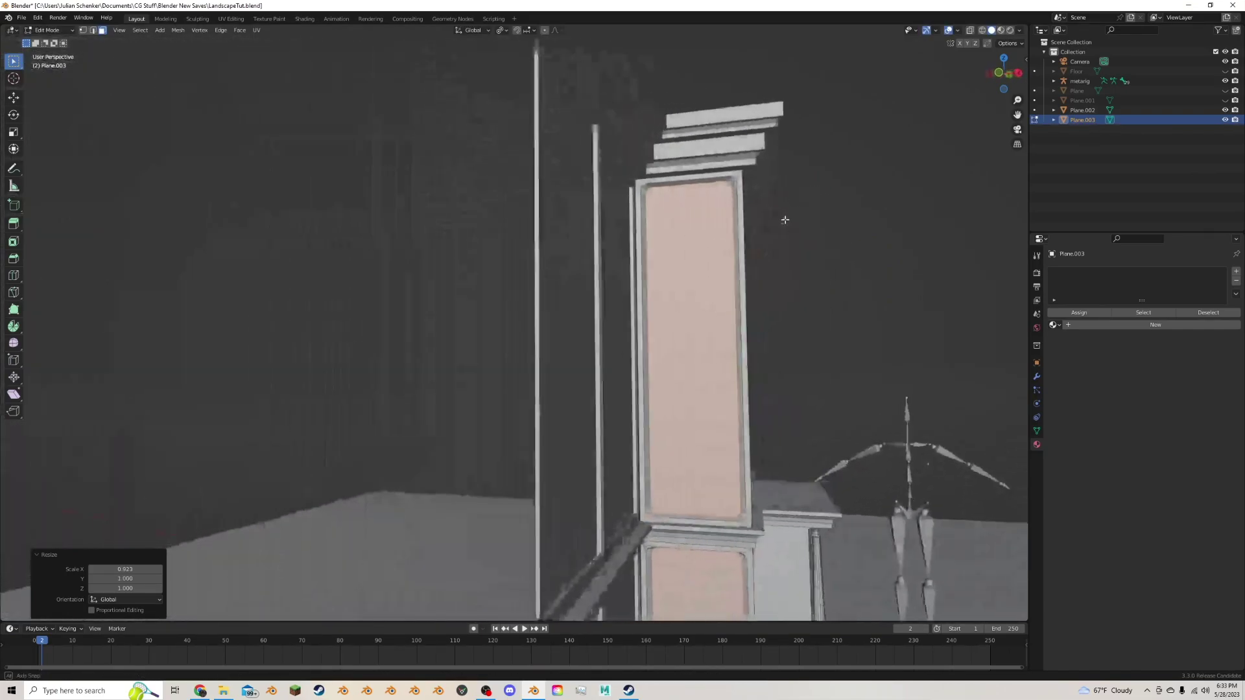
Set the transform pivot point to Median Point.
middle_click_drag(785, 220, 614, 116)
scroll(438, 129, "down", 4)
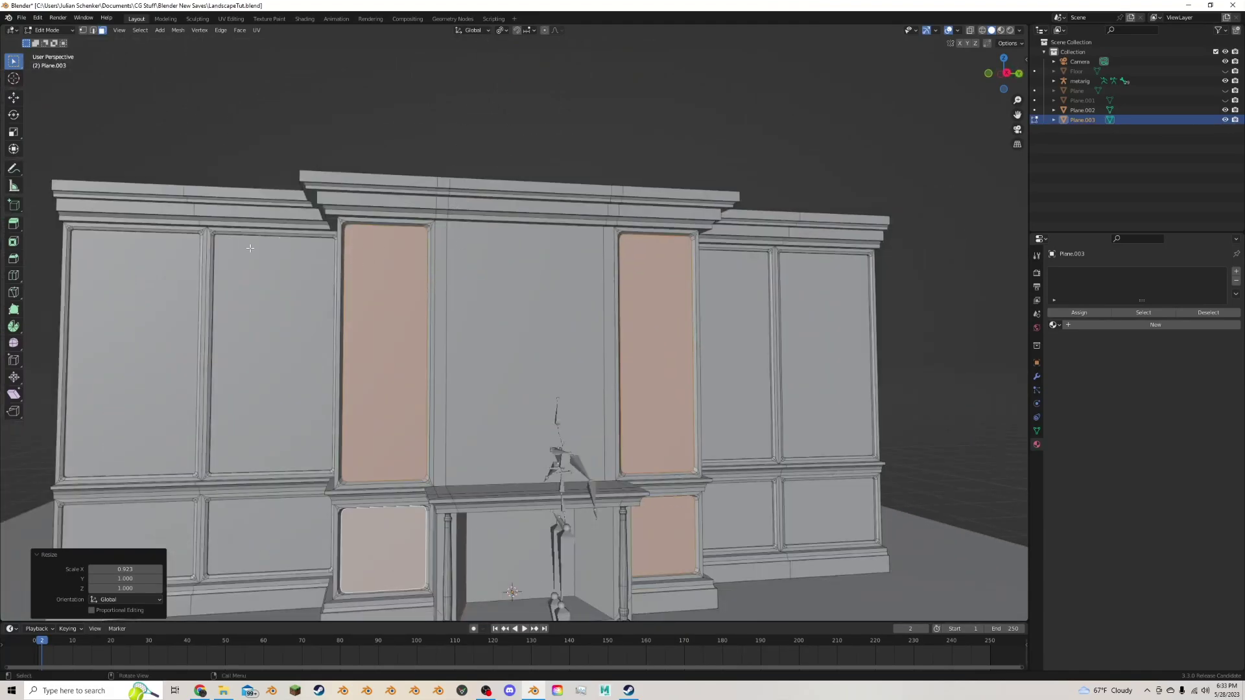
left_click(500, 32)
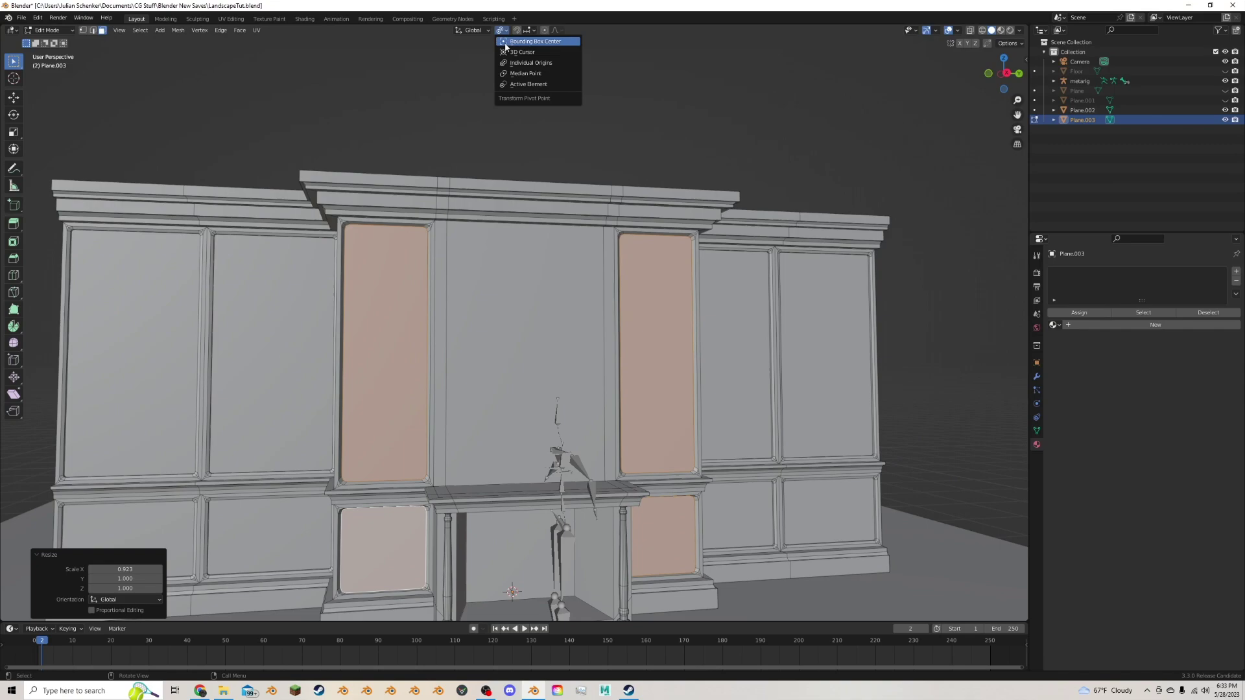
left_click(528, 82)
Check the mansion interior reference photo in Chrome and extrude the central face above the mantel inward along its normal by about 0.0215 m.
left_click(541, 257)
scroll(542, 257, "up", 3)
middle_click_drag(542, 257, 626, 229)
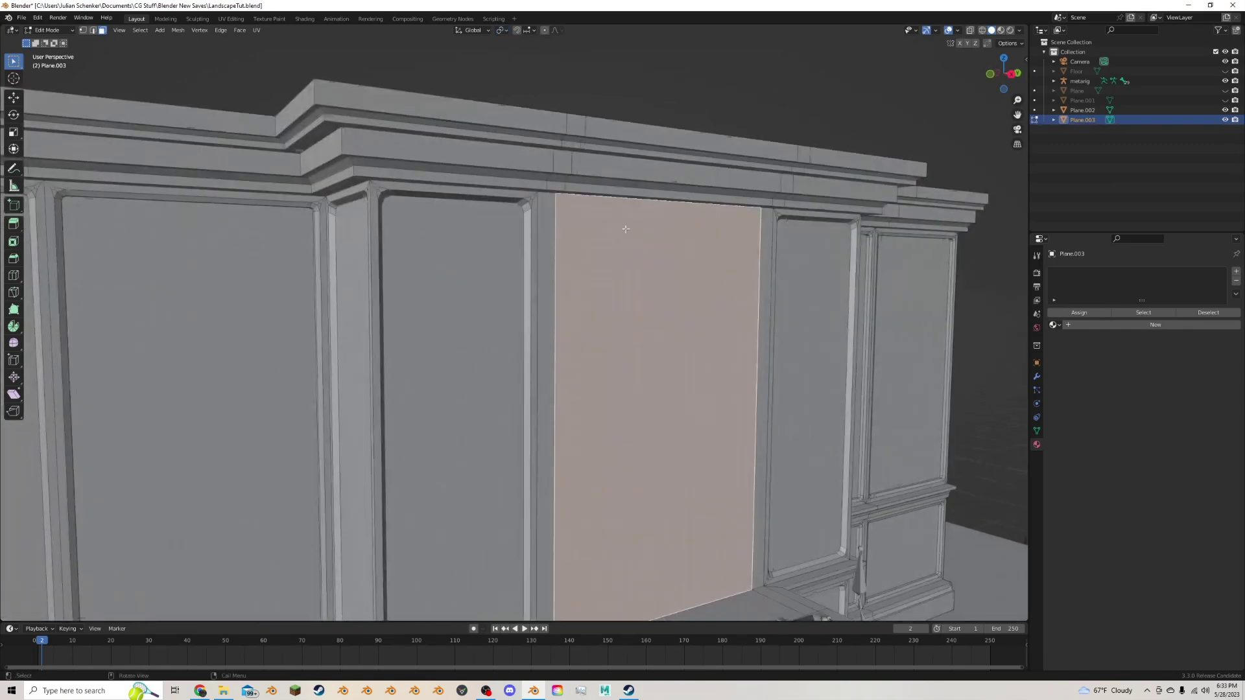
left_click(199, 690)
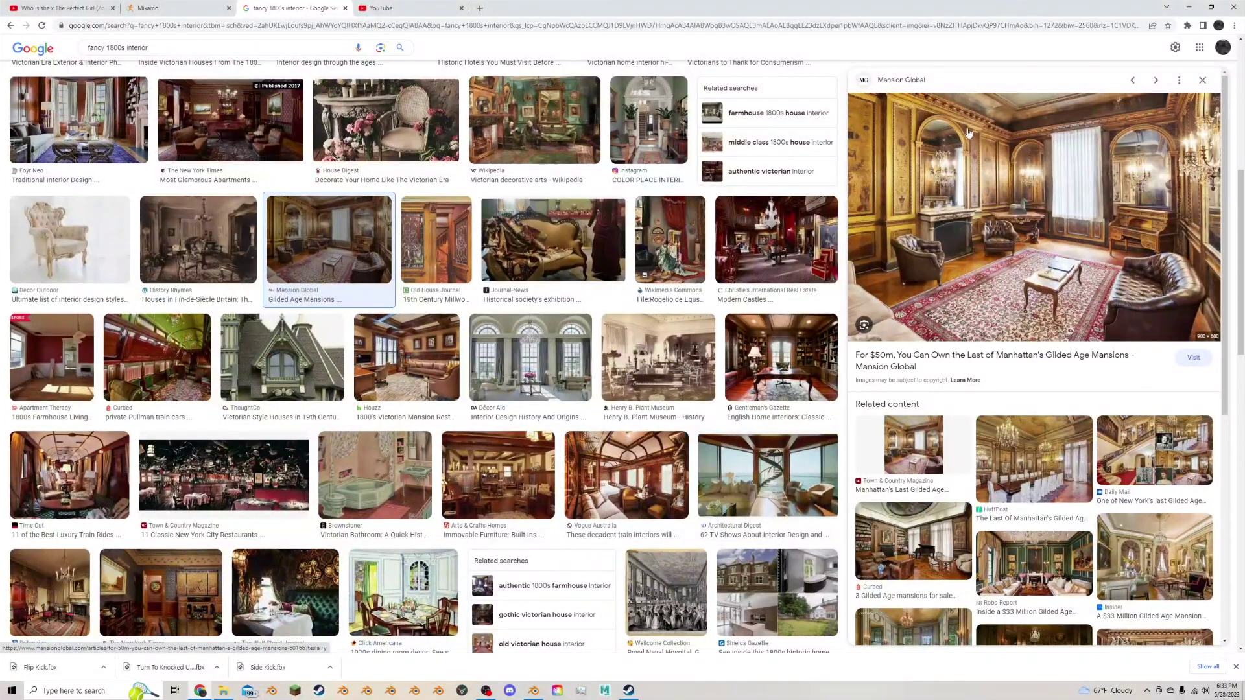
left_click(532, 690)
key("alt+e")
left_click(716, 403)
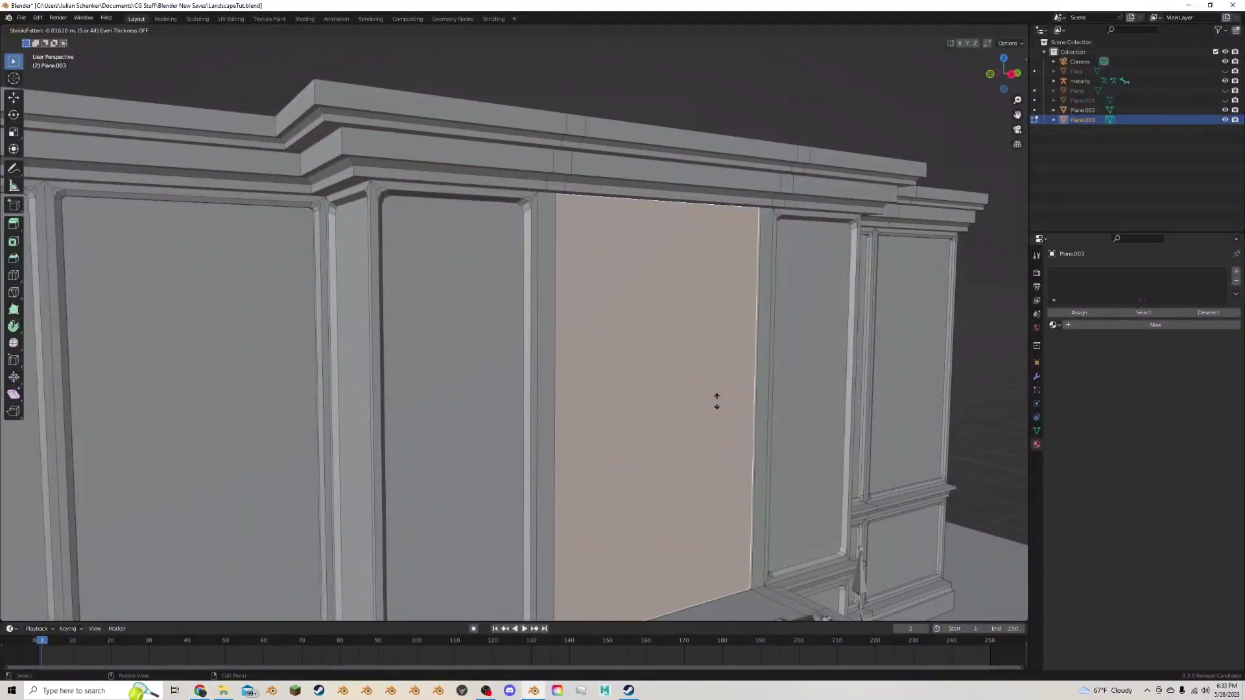
left_click(717, 402)
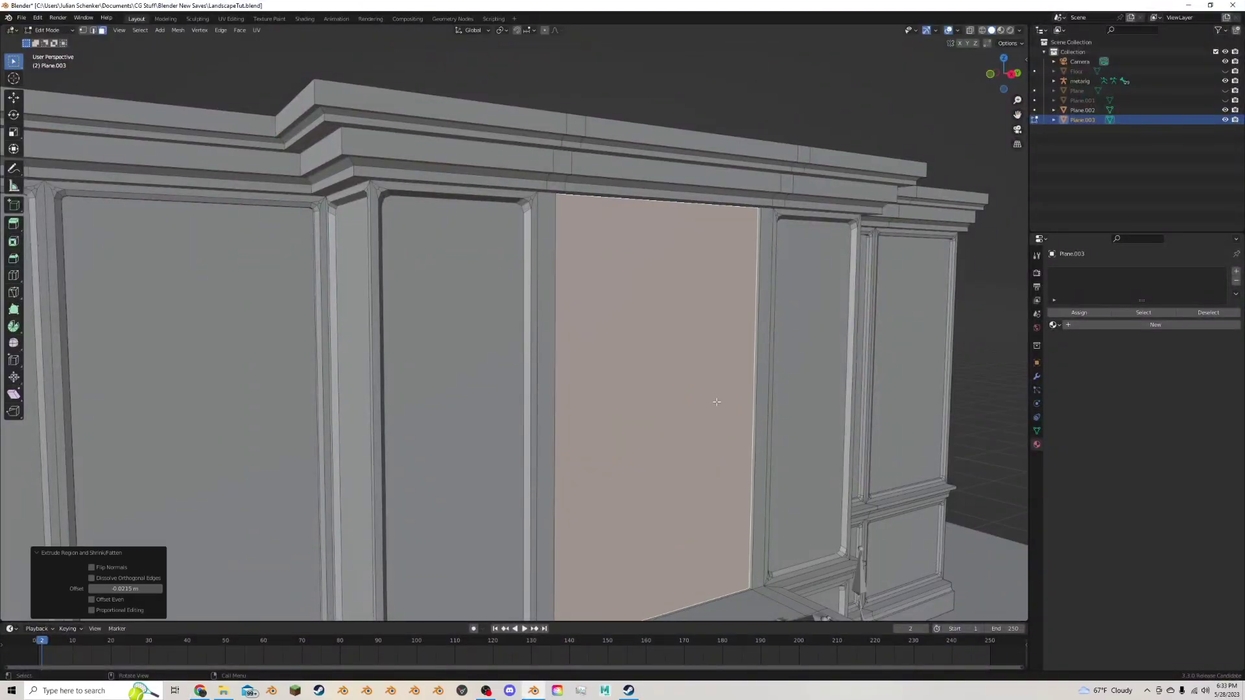
Add a centred vertical loop cut through the central wall section and bevel it to a width of about 0.697 m.
middle_click_drag(784, 409, 358, 344)
left_click(13, 275)
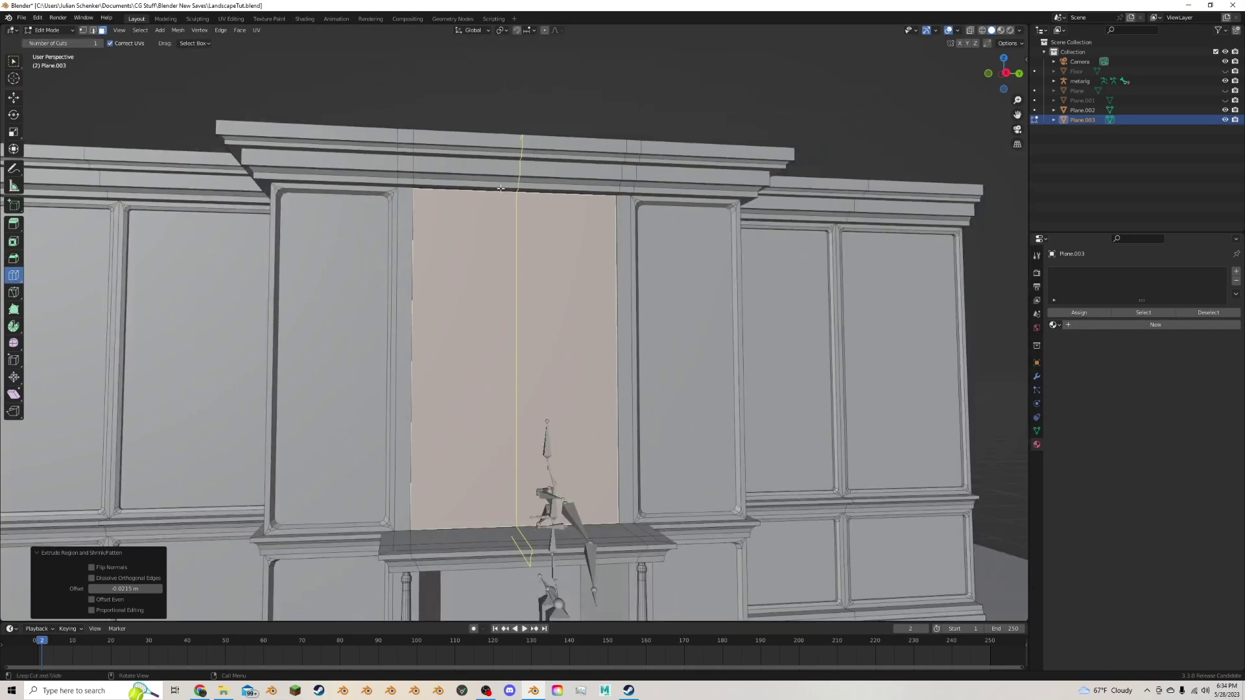
left_click(519, 170)
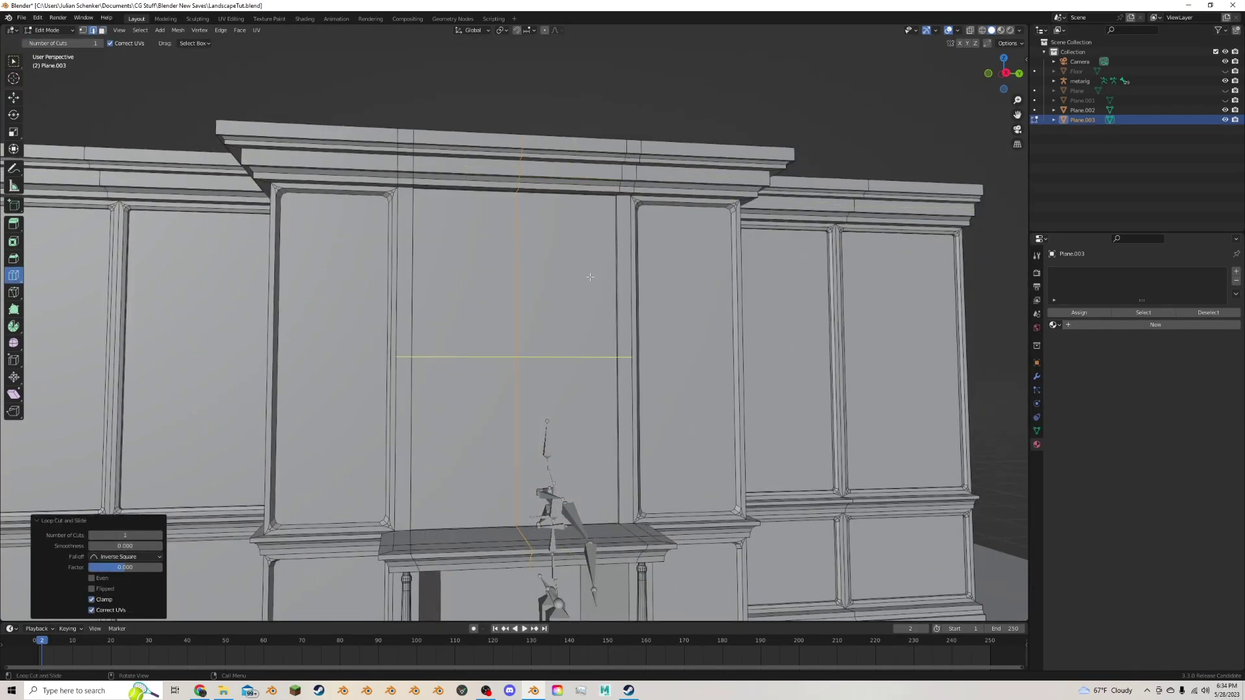
key("ctrl+b")
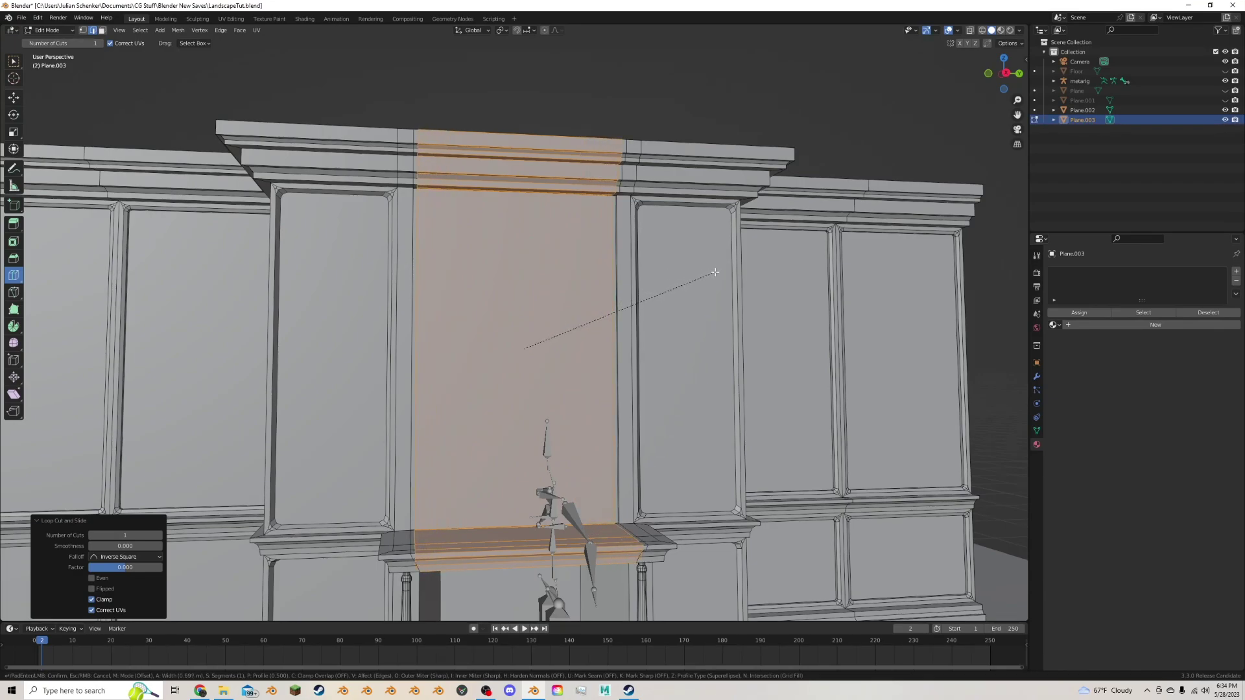
left_click(715, 273)
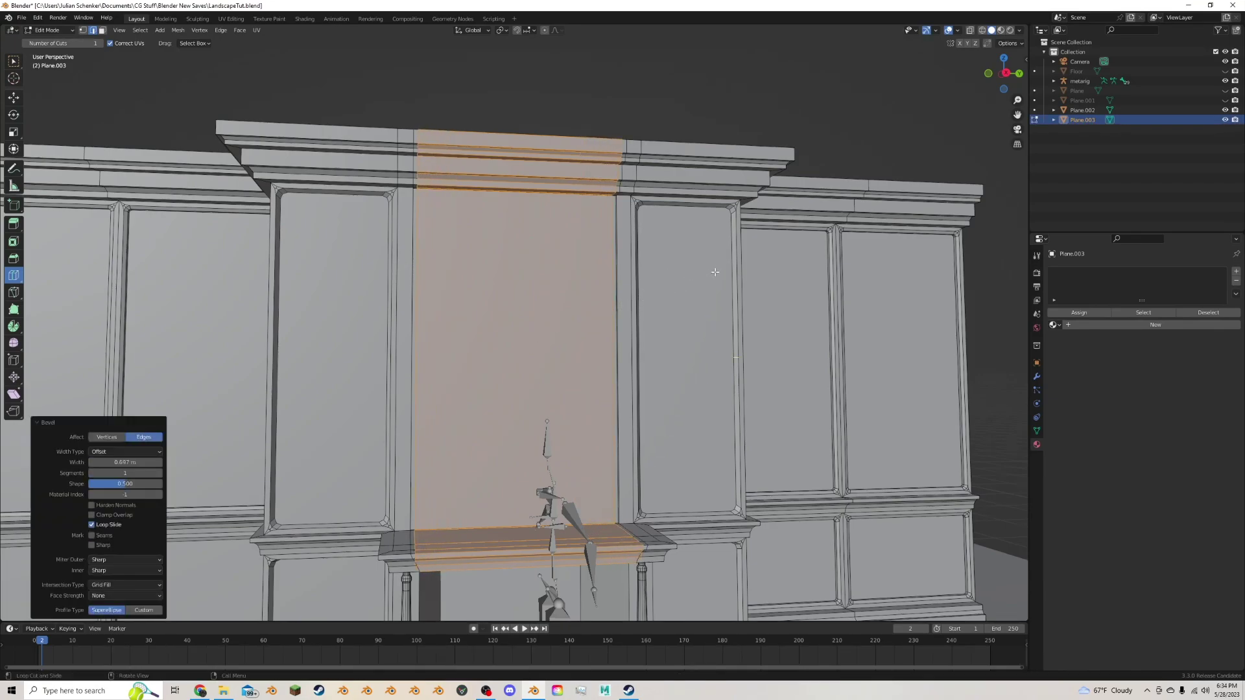
Add a second centred vertical loop cut through the central section and bevel it about 0.558 m wide, inside the first pair of edges.
left_click(525, 133)
right_click(556, 330)
key("ctrl+b")
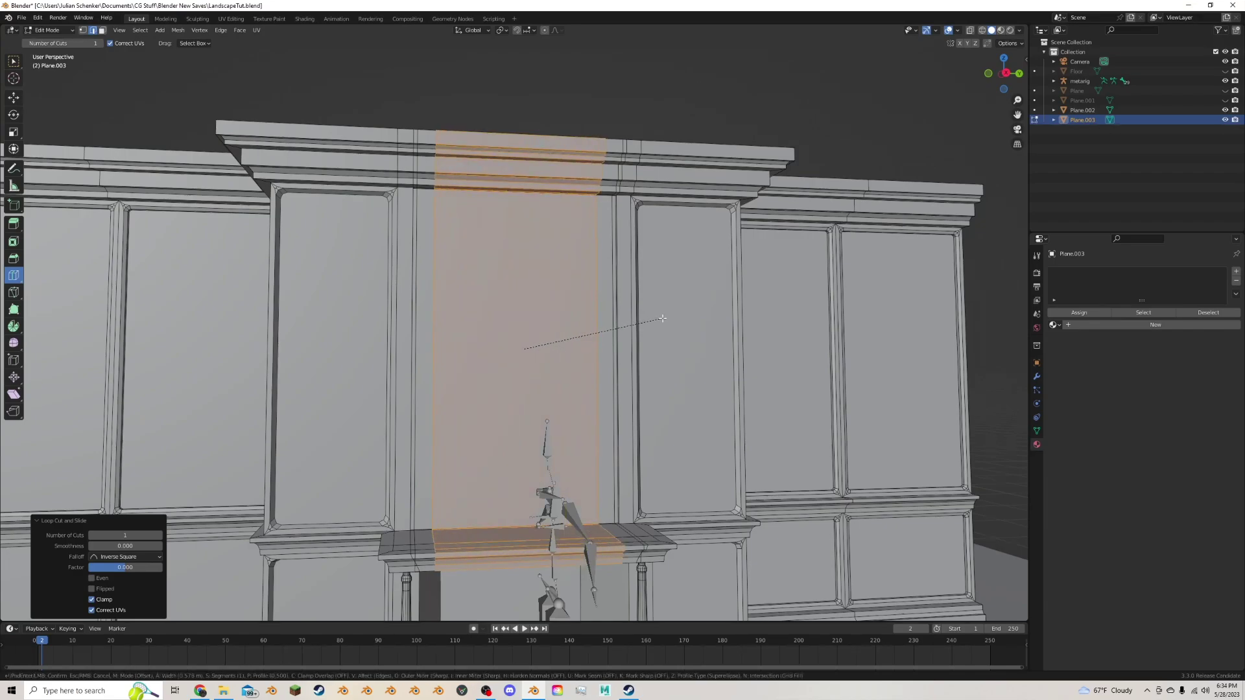
left_click(659, 319)
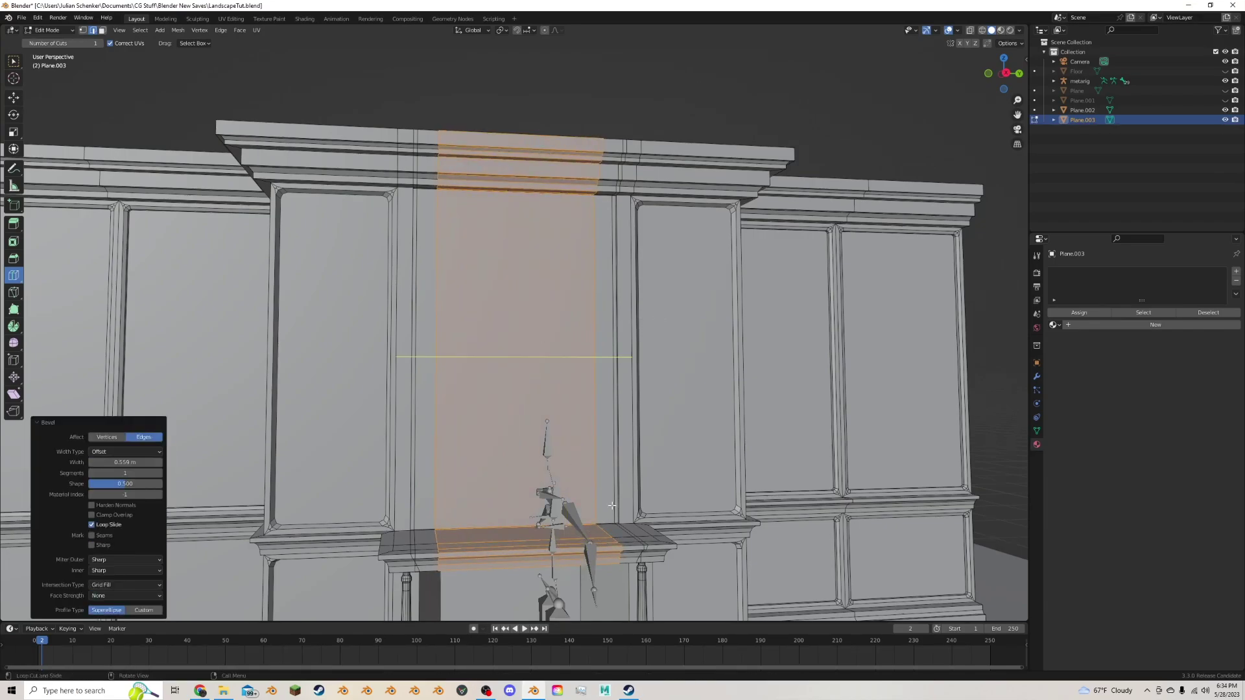
Compare with the reference photo in Chrome and add a horizontal loop cut near the central panel's upper edge, slid to a factor of about 0.874.
left_click_drag(590, 340, 617, 220)
left_click(200, 690)
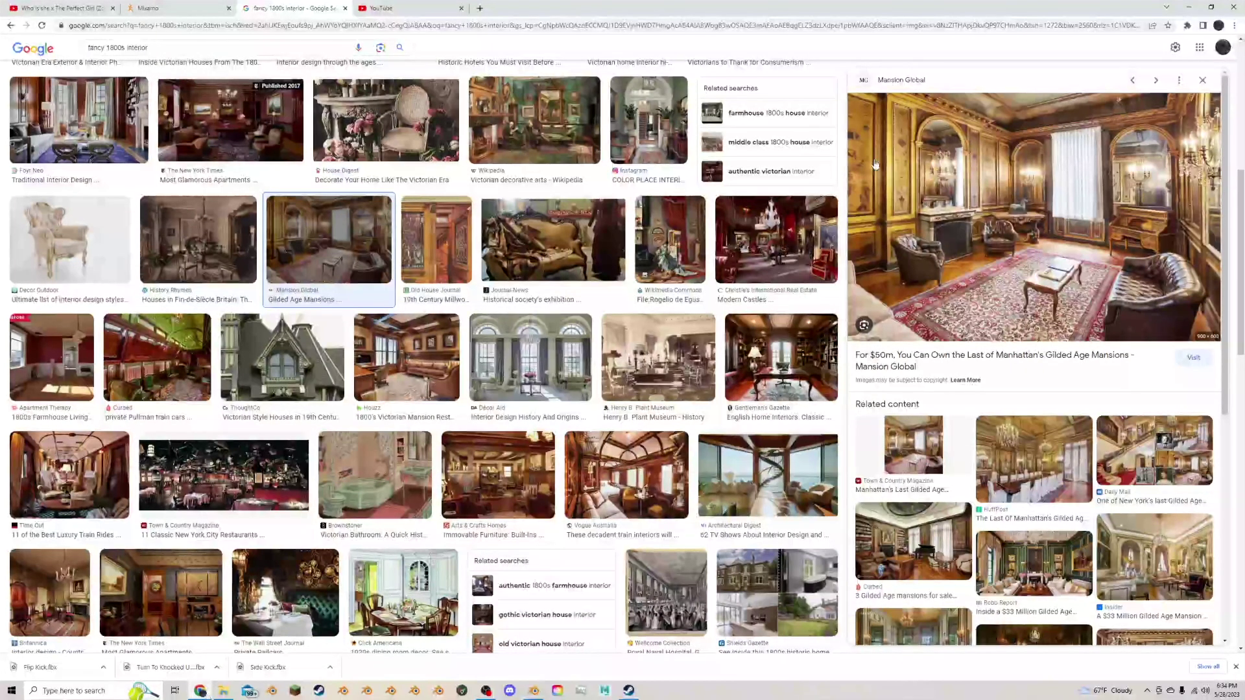
left_click(534, 690)
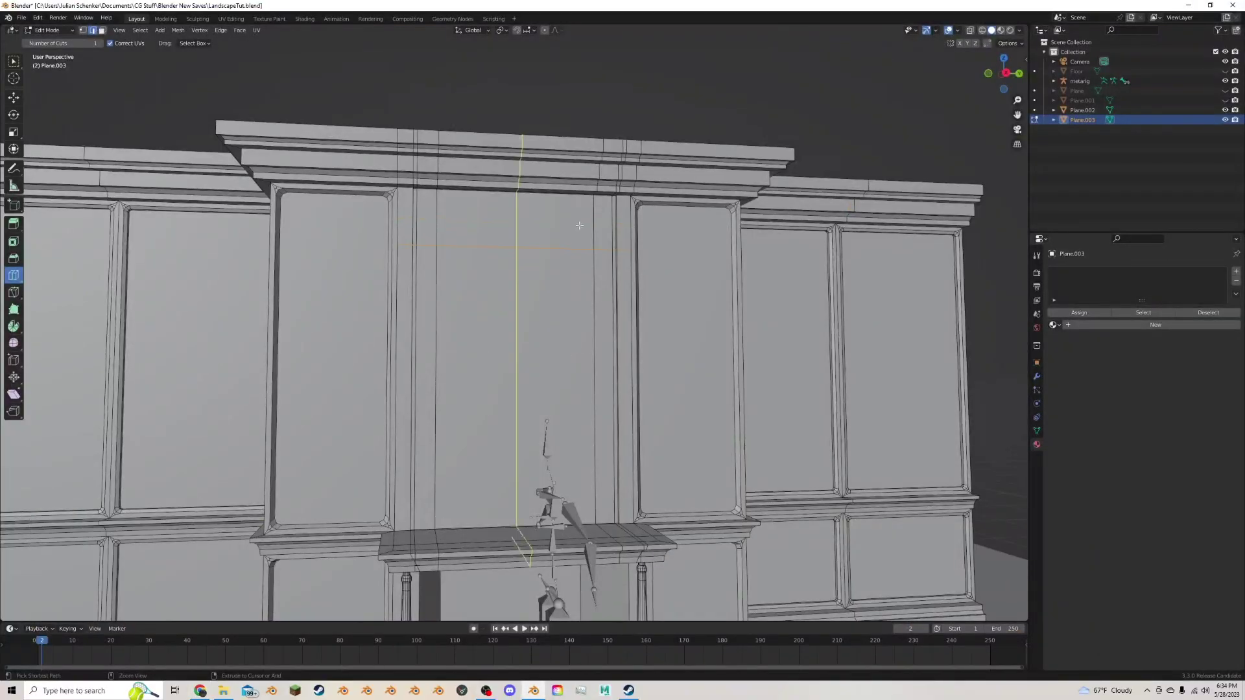
left_click_drag(603, 221, 603, 219)
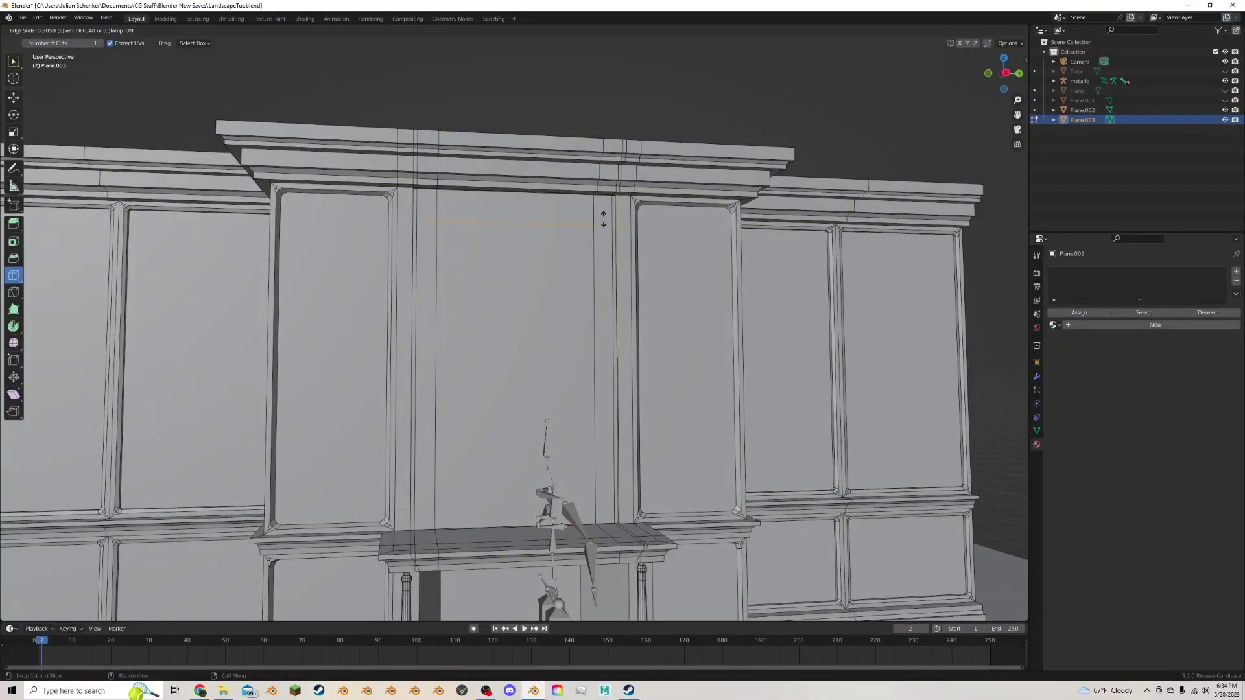
left_click(600, 208)
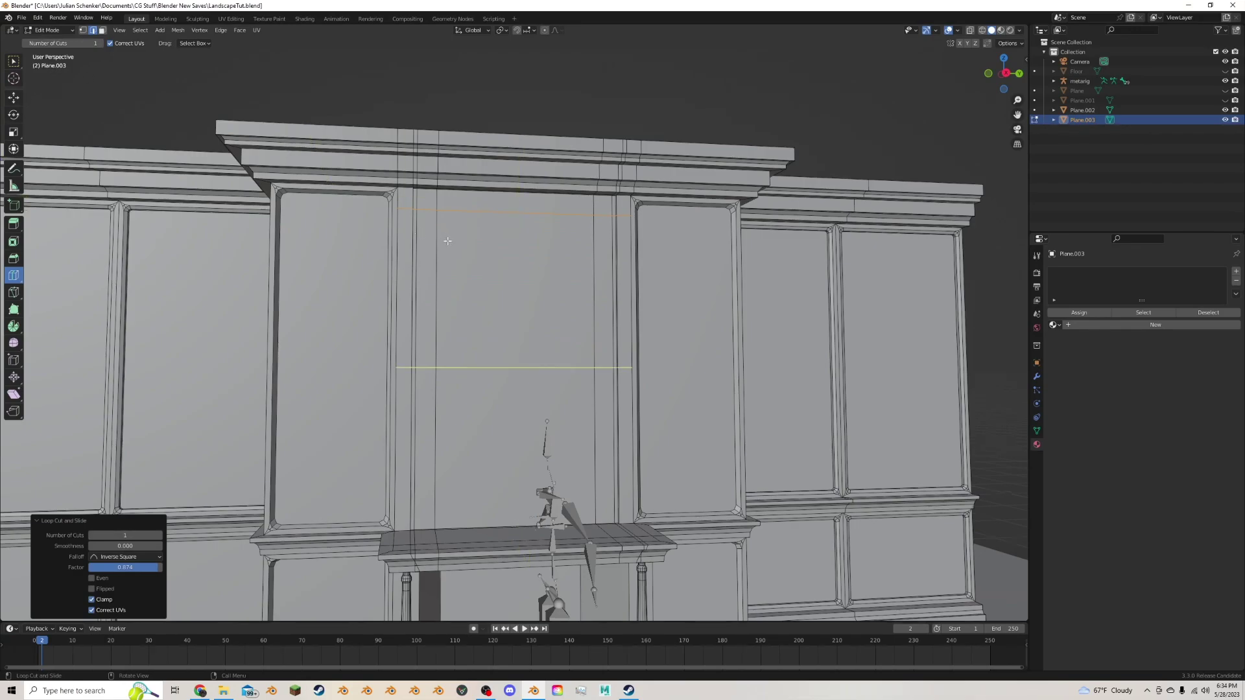
middle_click_drag(346, 185, 357, 198)
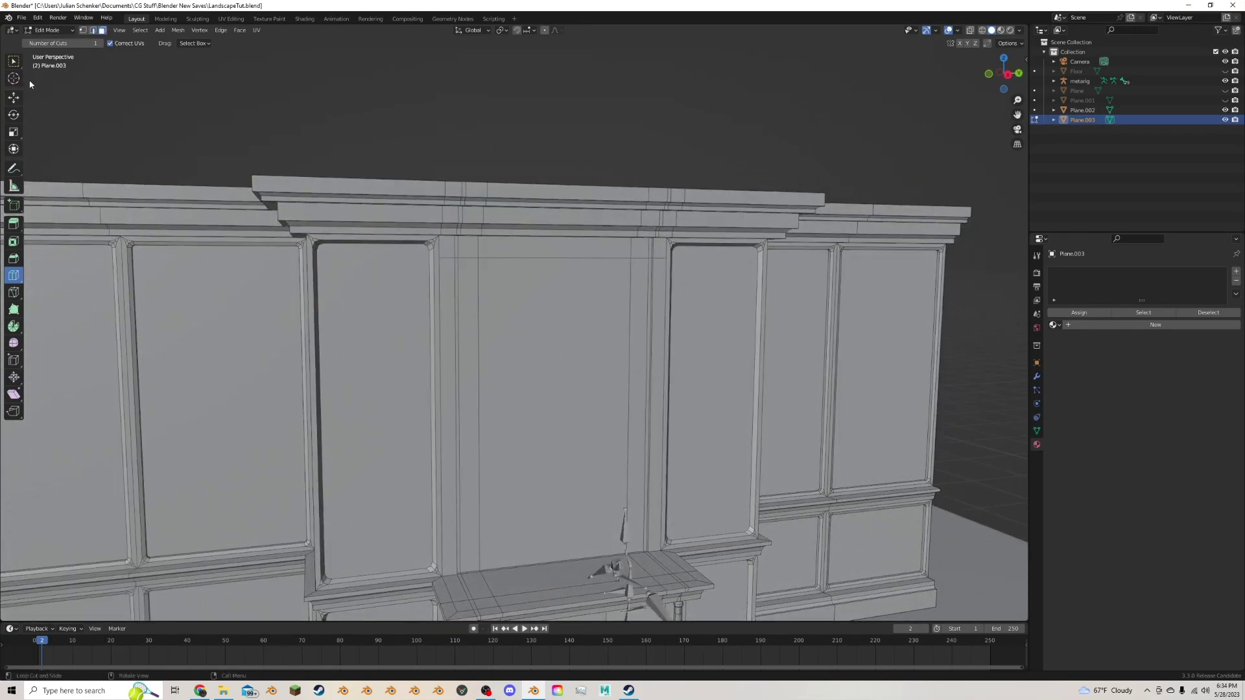
Undo the loop cuts, bevels and inward extrusion made on the central section above the mantel.
left_click(13, 99)
left_click(475, 285)
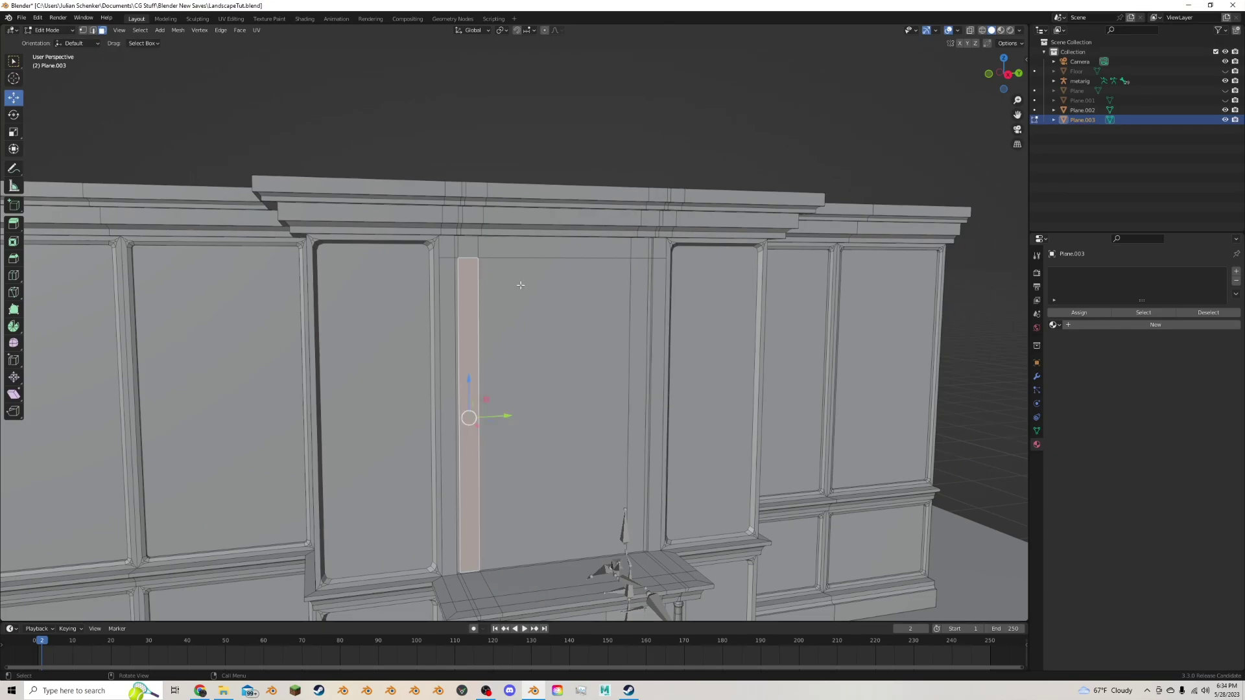
left_click(544, 295)
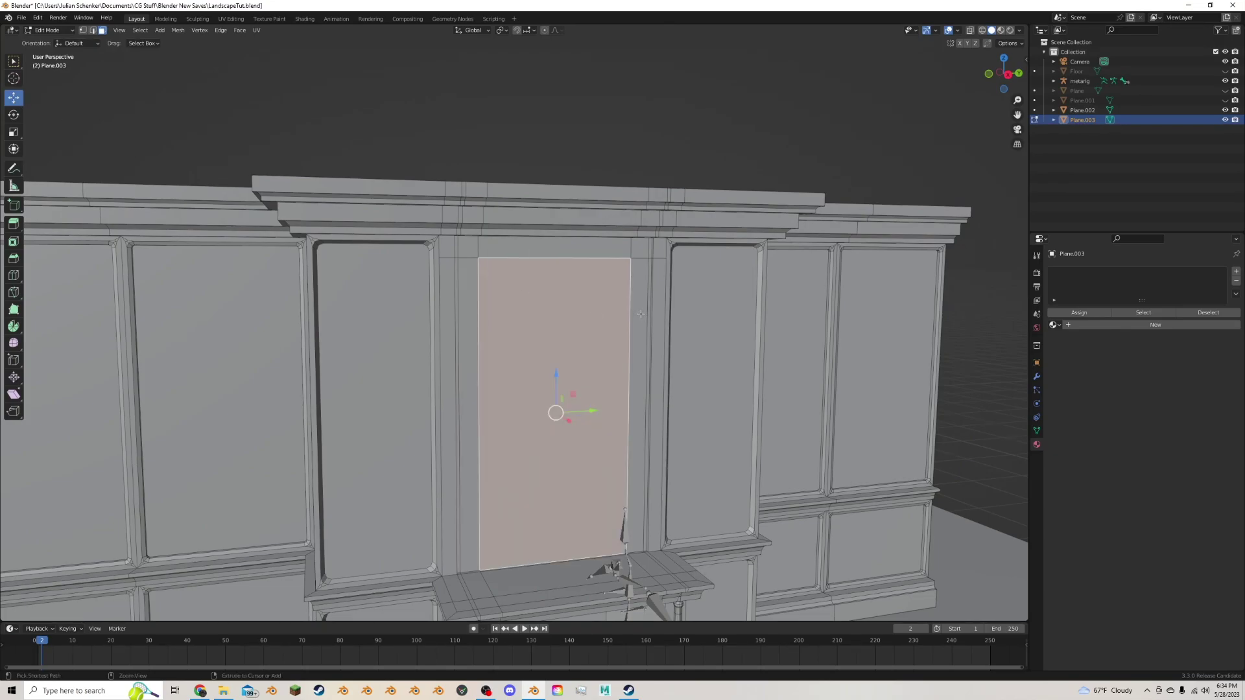
key("ctrl+z")
key("ctrl+z")
key("ctrl+z")
key("ctrl+z")
key("ctrl+z")
key("ctrl+z")
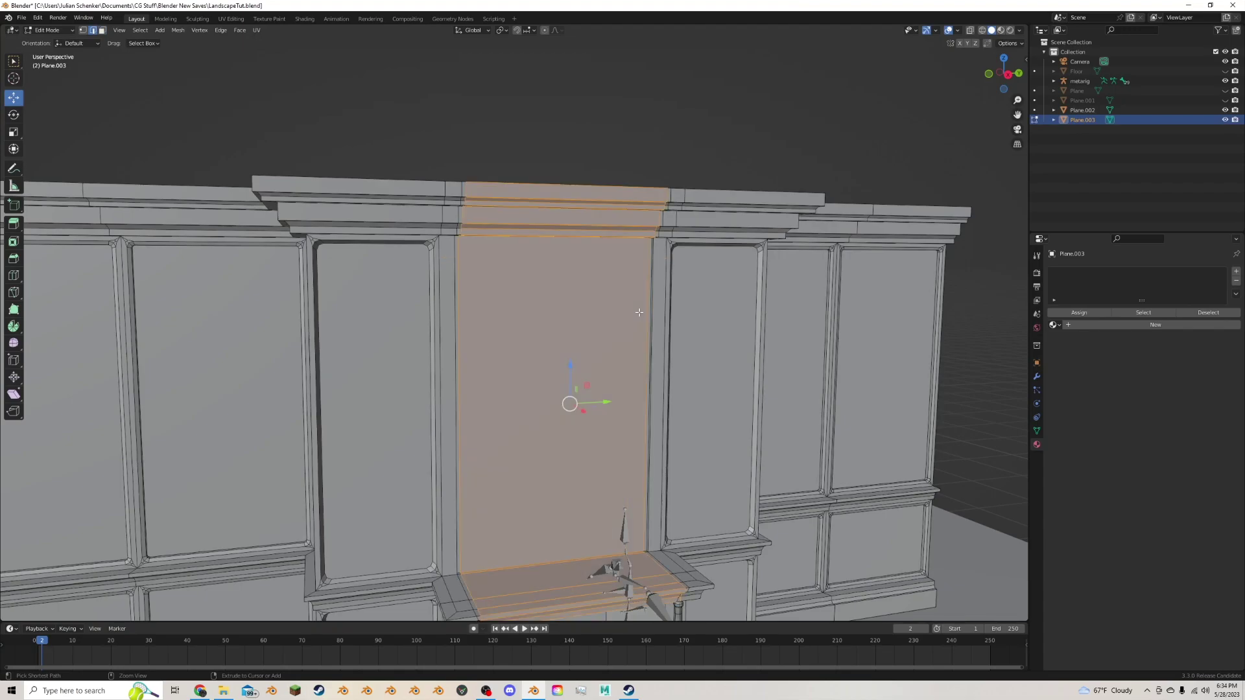
key("ctrl+z")
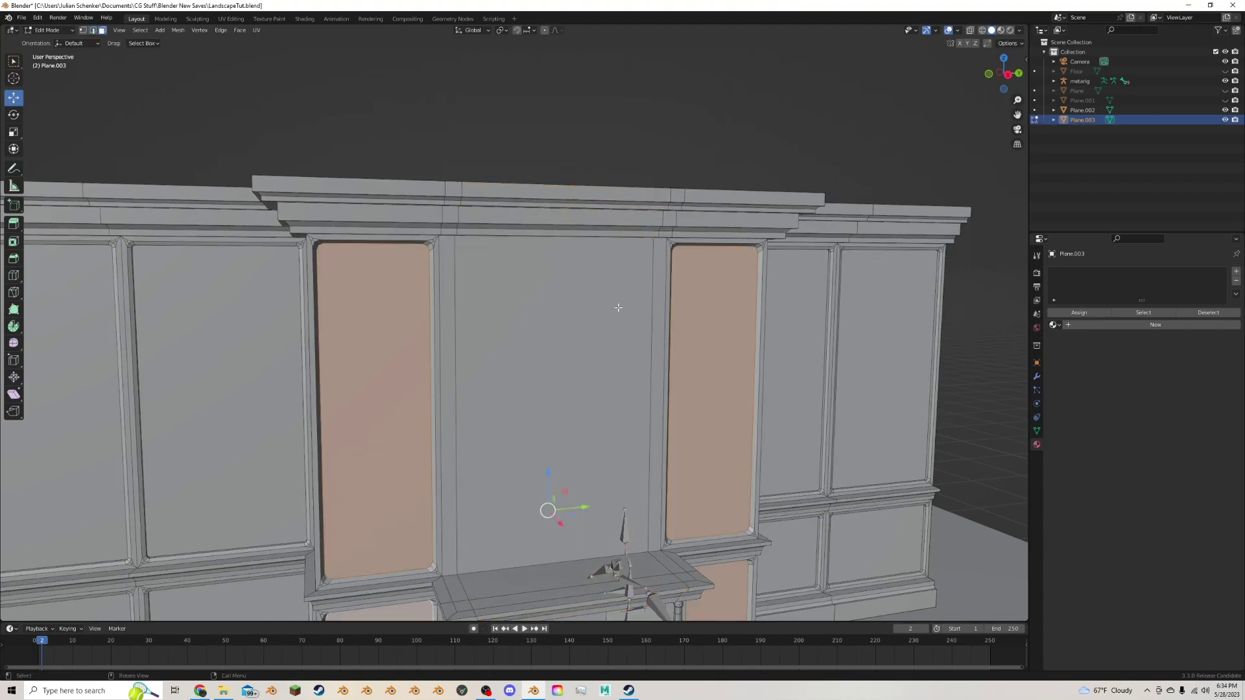
Select the central face above the mantel and switch the mesh selection mode to vertices.
left_click(616, 306)
scroll(615, 302, "up", 2)
middle_click_drag(619, 296, 633, 285)
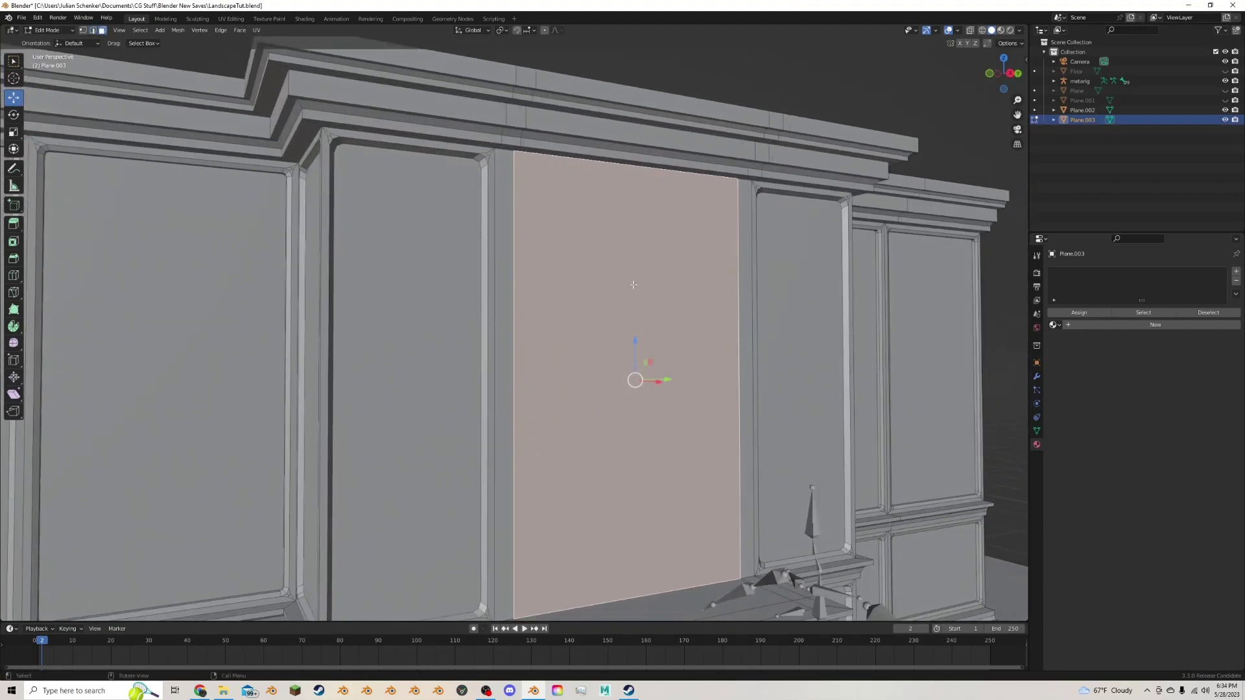
left_click(83, 31)
Try a vertex bevel on the two upper corner vertices of the central face above the mantel.
left_click(514, 150)
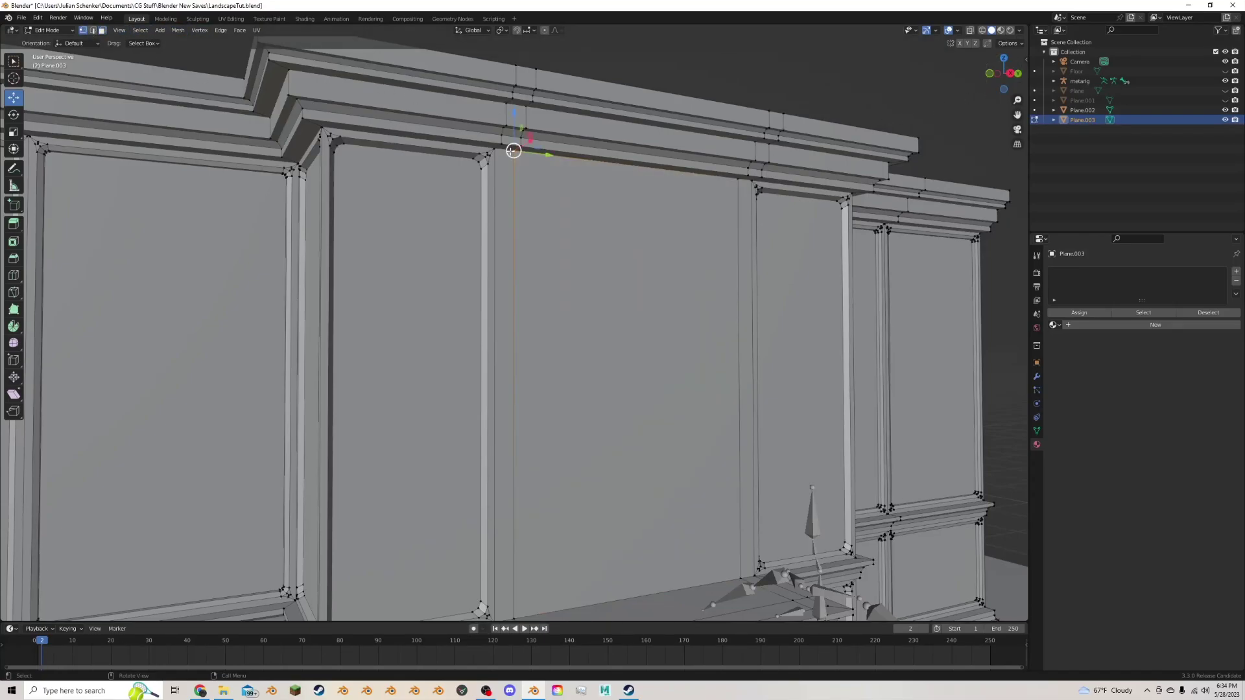
left_click(736, 180, "shift")
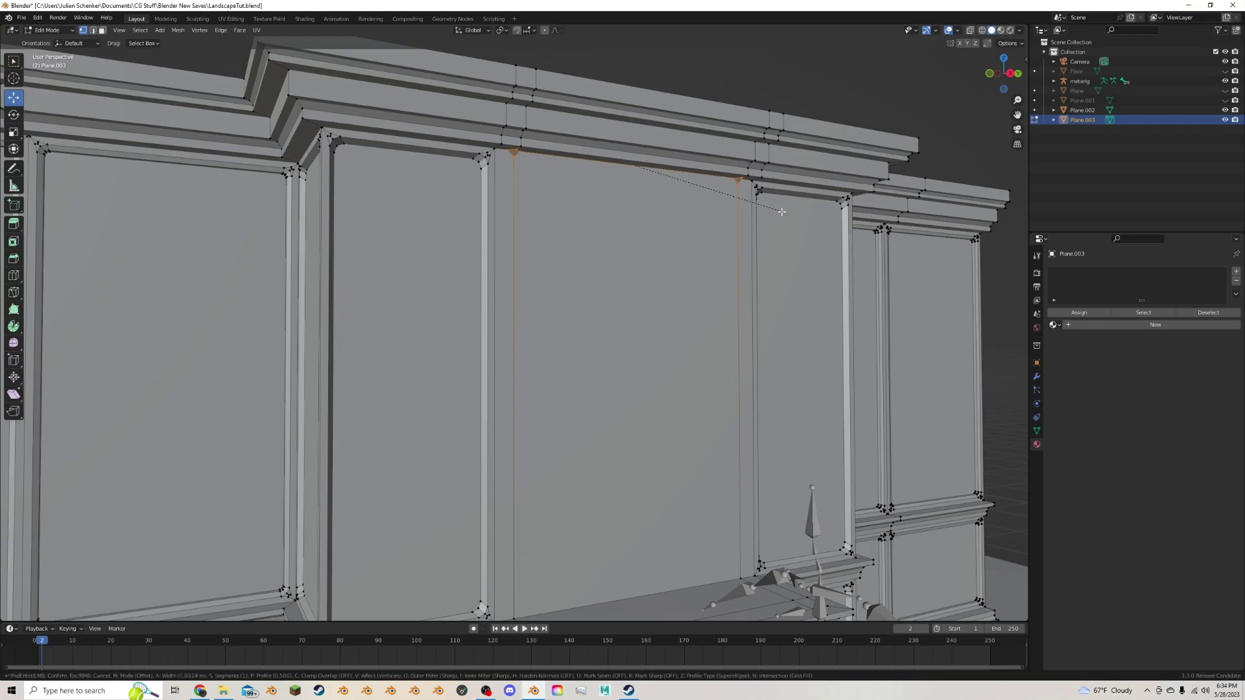
key("ctrl+shift+b")
left_click(747, 203)
key("ctrl+z")
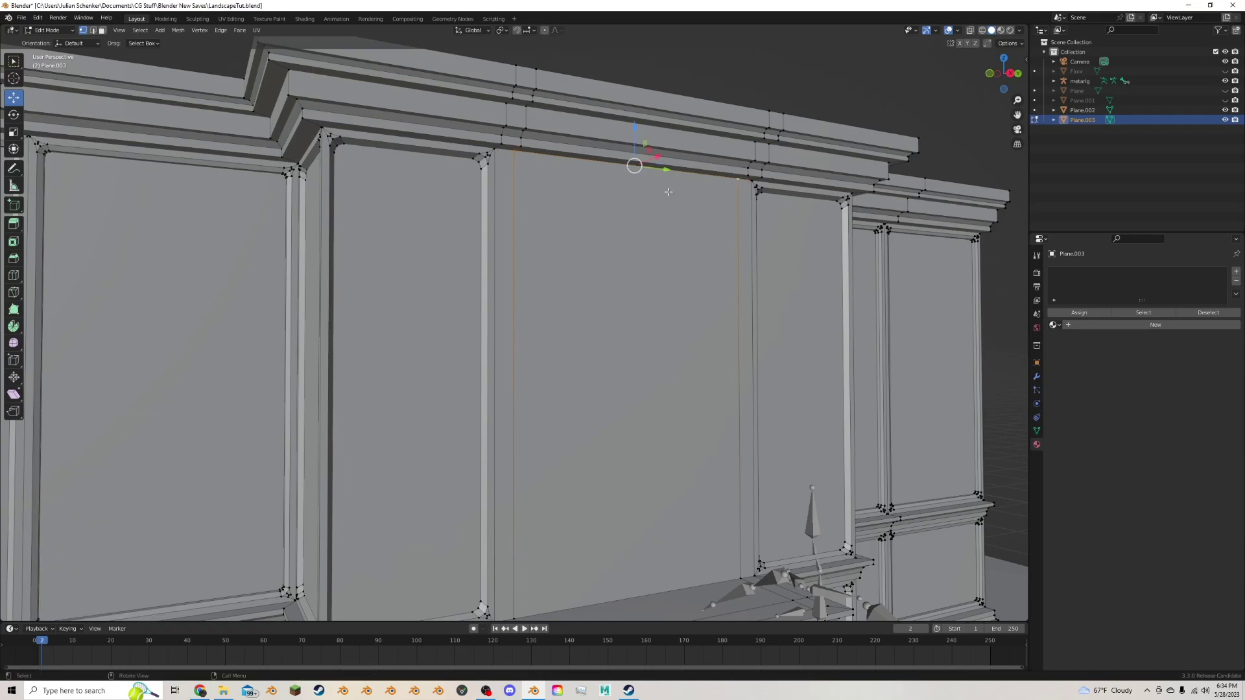
Add a horizontal loop cut across the central panel just below its upper edge, slid to a factor of about 0.97.
scroll(614, 187, "up", 2)
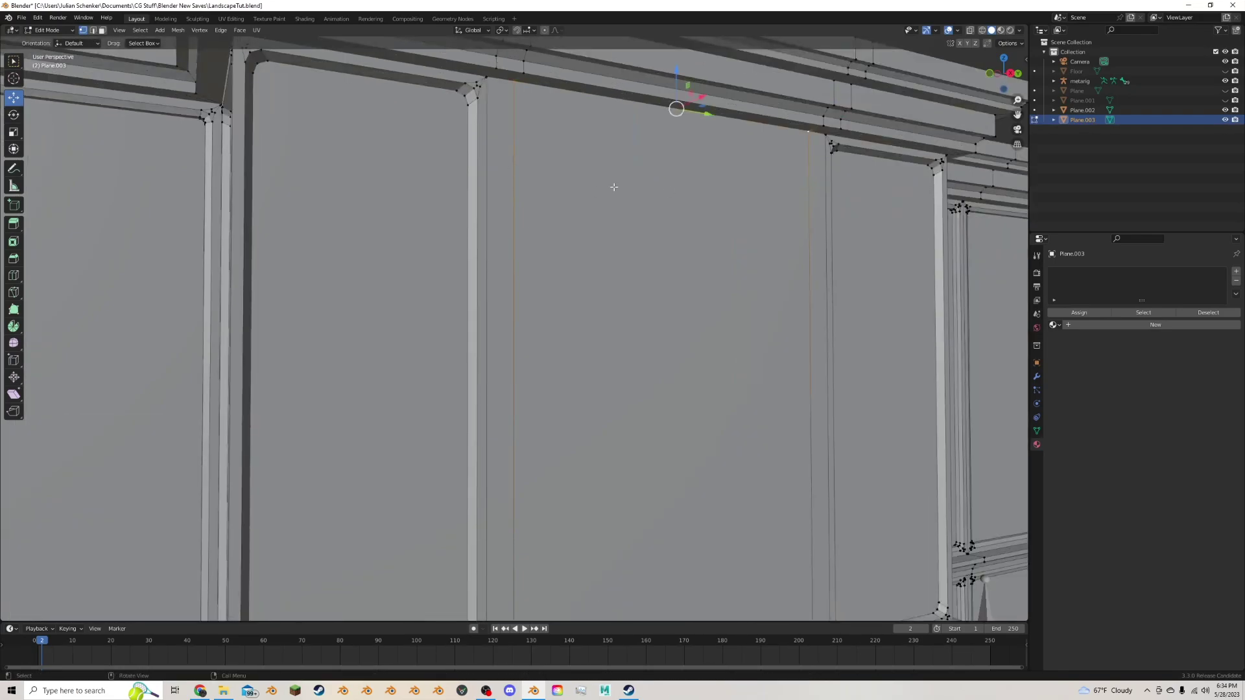
left_click(16, 276)
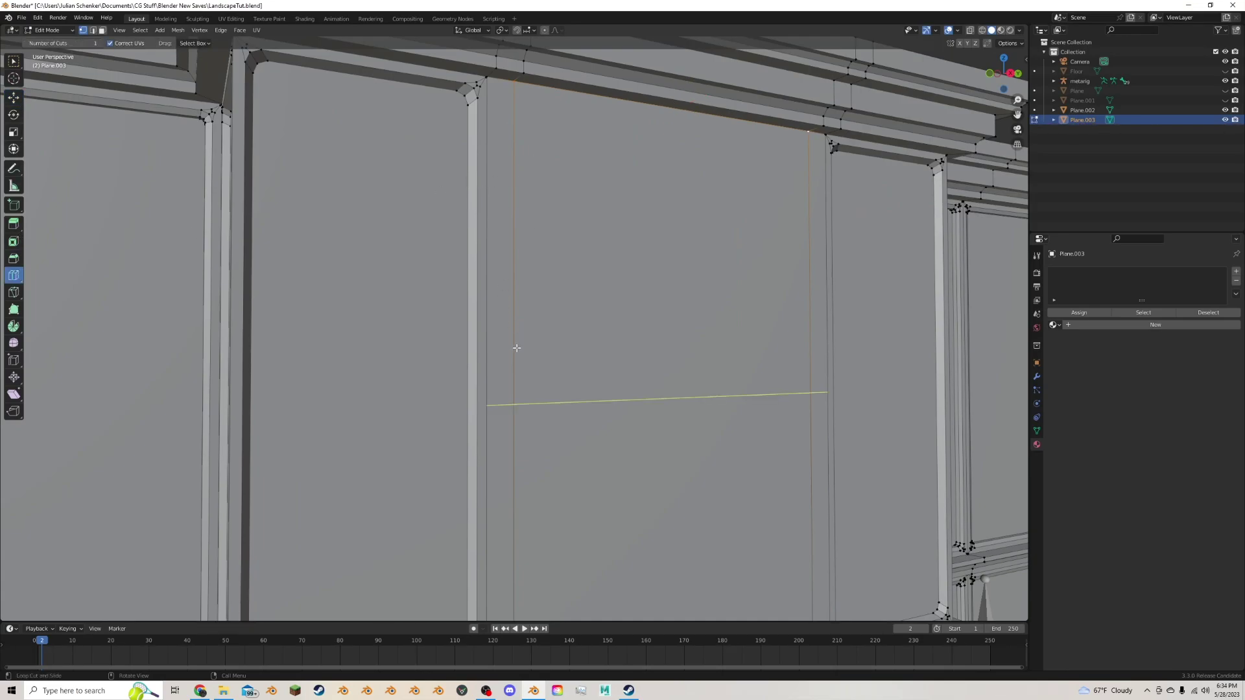
left_click_drag(514, 347, 528, 125)
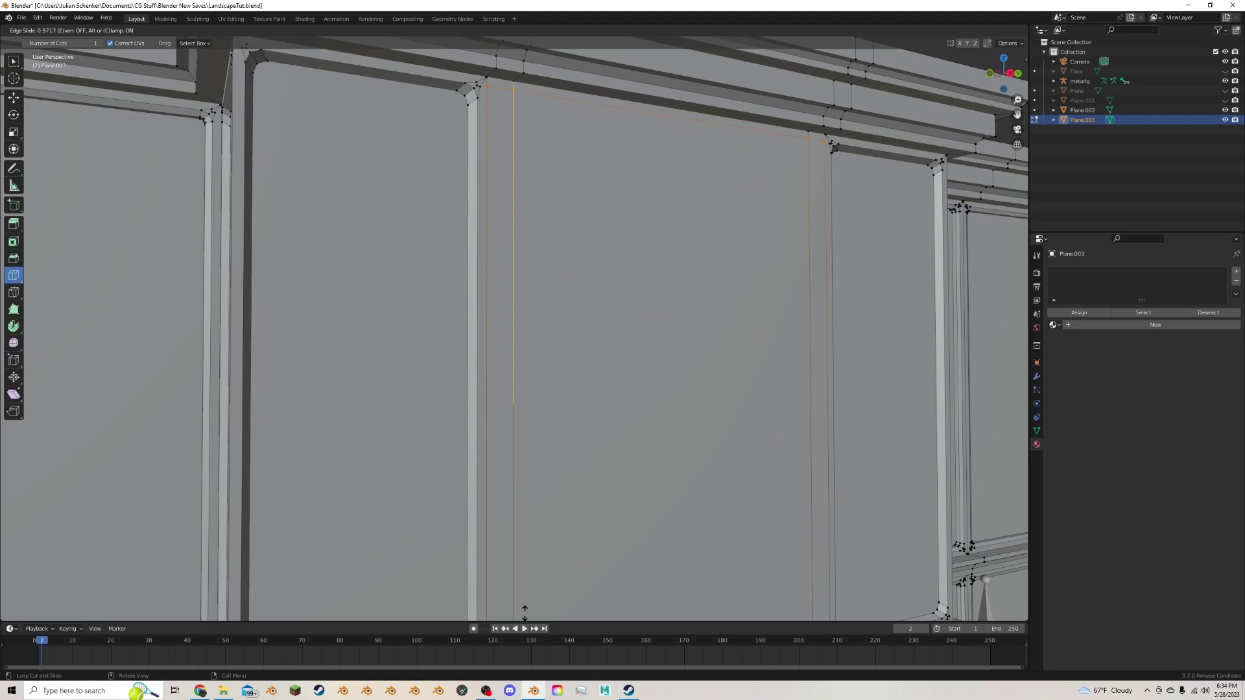
left_click_drag(525, 610, 525, 611)
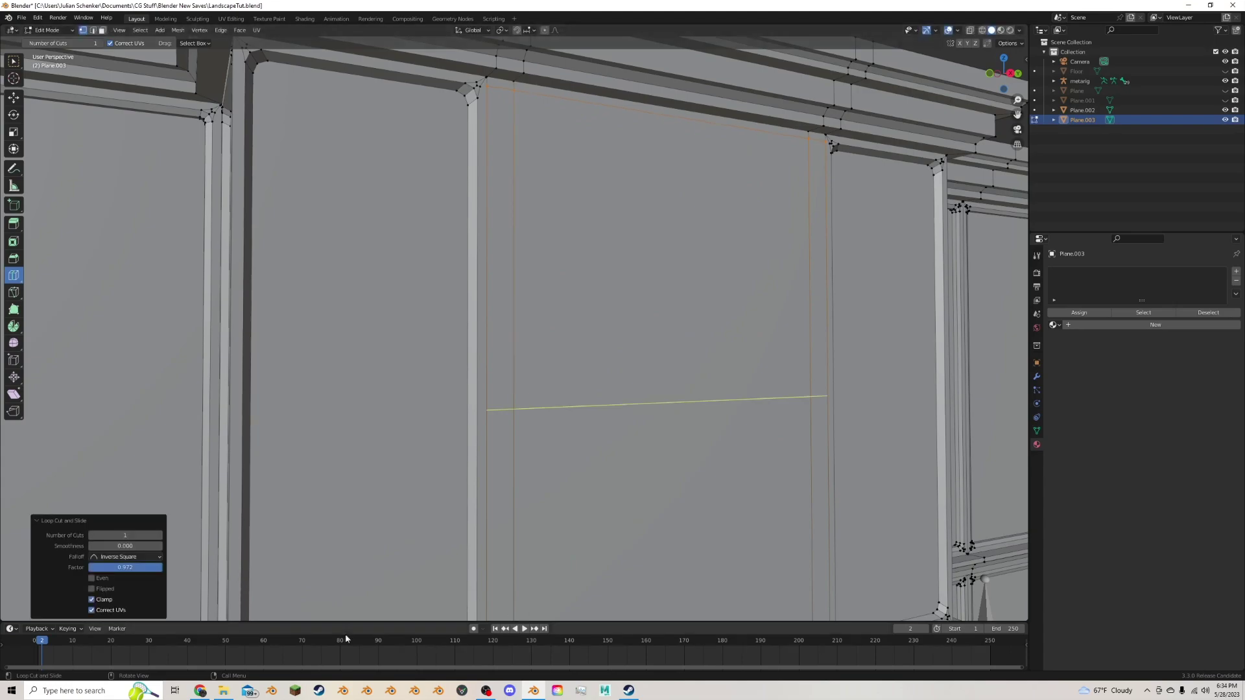
left_click(14, 101)
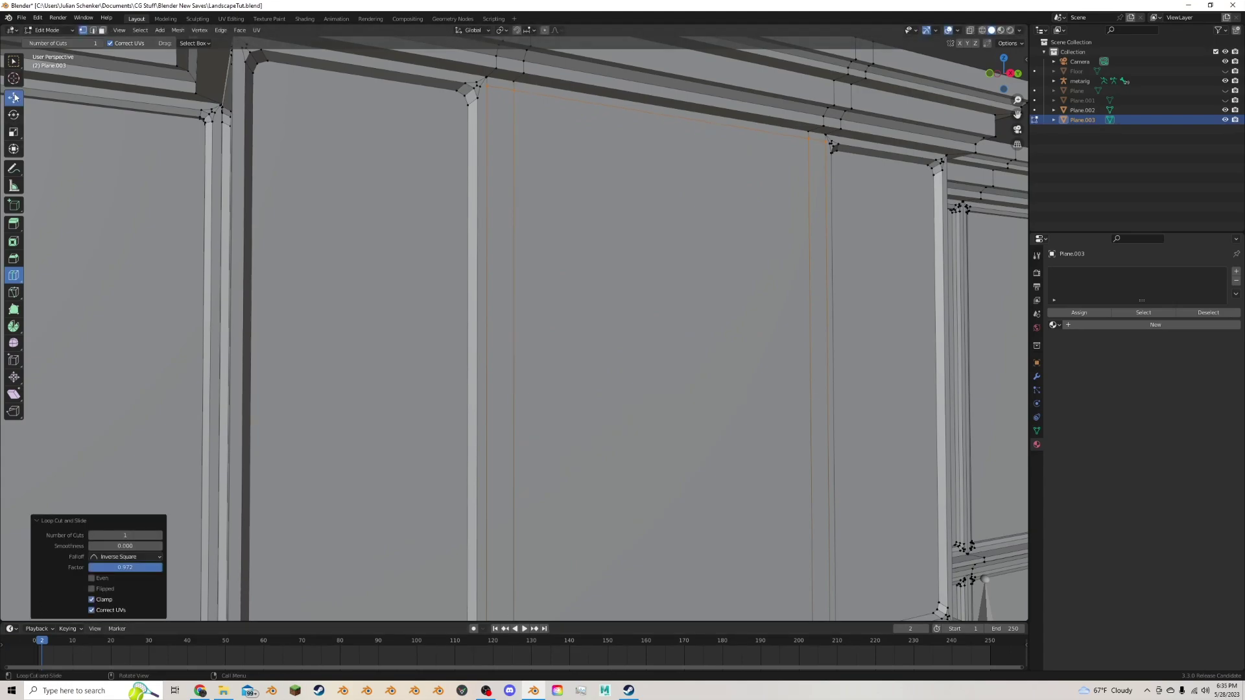
Vertex-bevel the central panel's two upper corners on the new loop about 0.607 m wide with 10 segments to shape an arch.
key("w")
left_click(513, 90)
left_click(832, 143, "shift")
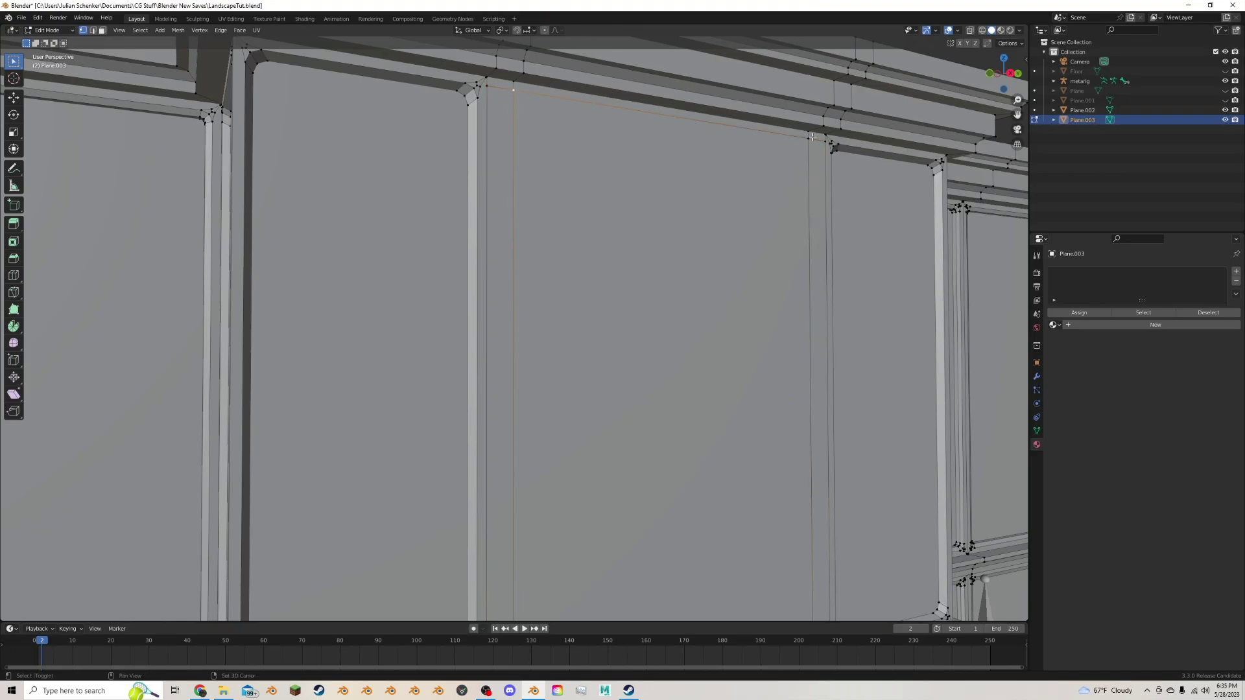
key("ctrl+b")
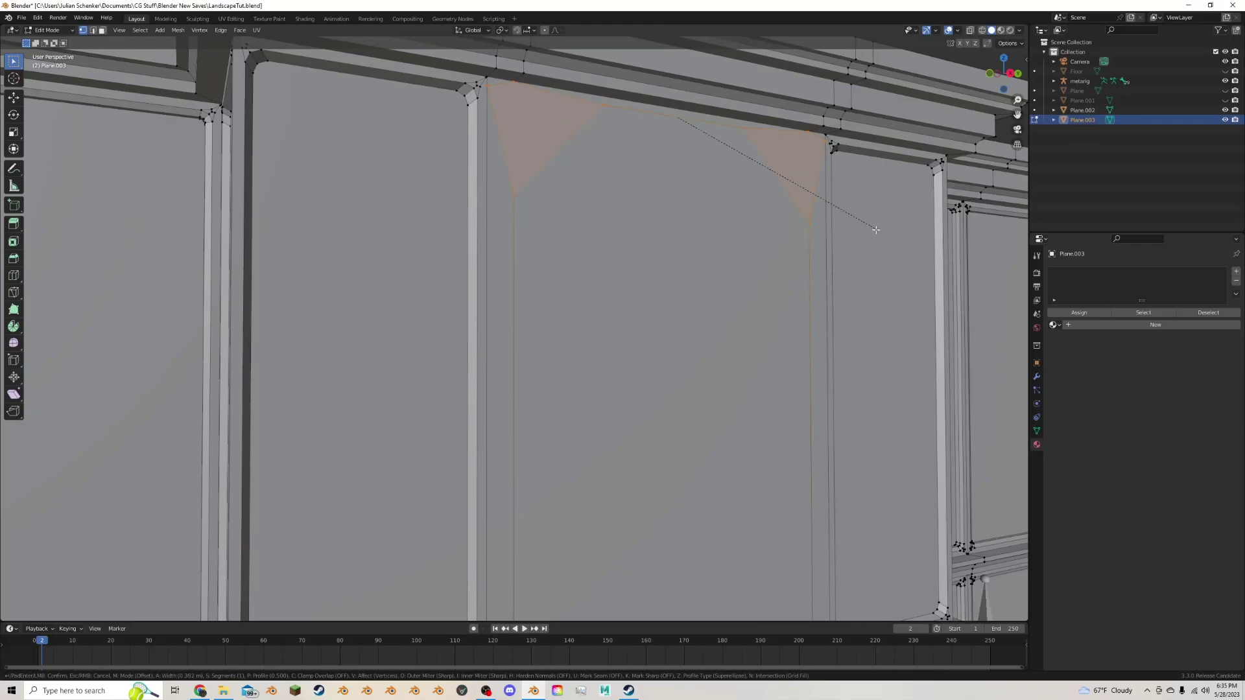
scroll(908, 257, "up", 9)
left_click(926, 280)
middle_click_drag(925, 280, 647, 236)
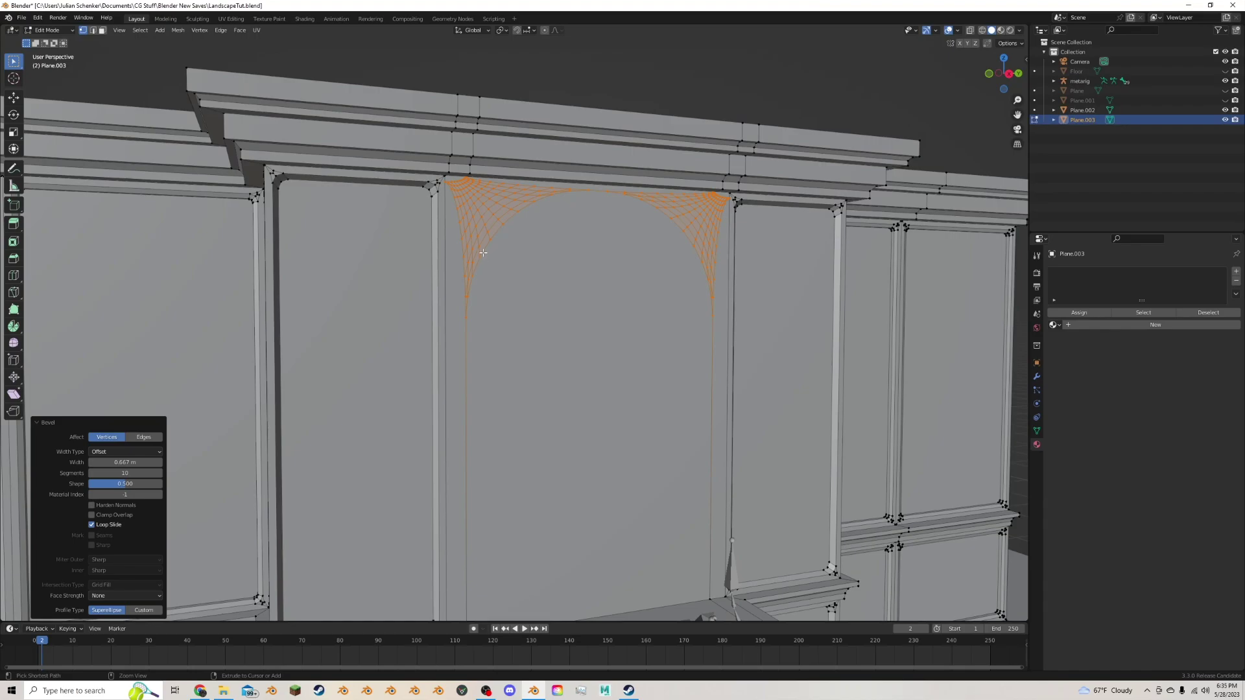
Deselect the vertices along the arch curve with circle select and dissolve the remaining selected corner-grid vertices.
key("ctrl+z")
key("ctrl+shift+z")
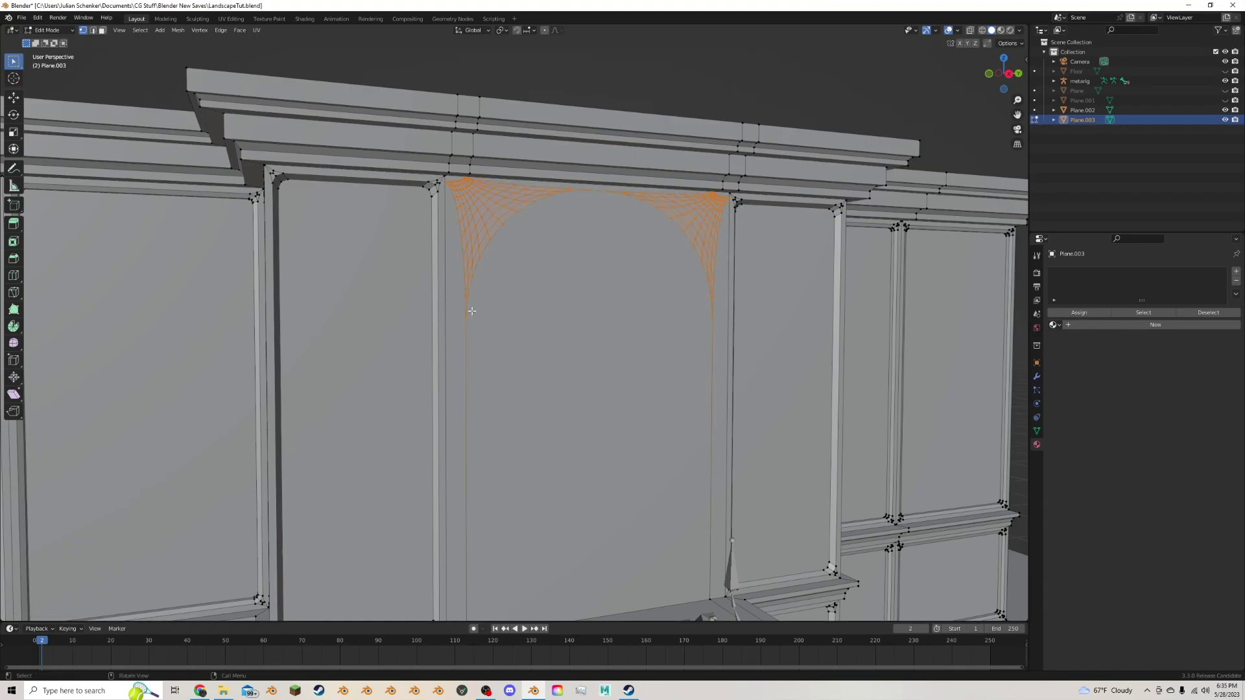
key("c")
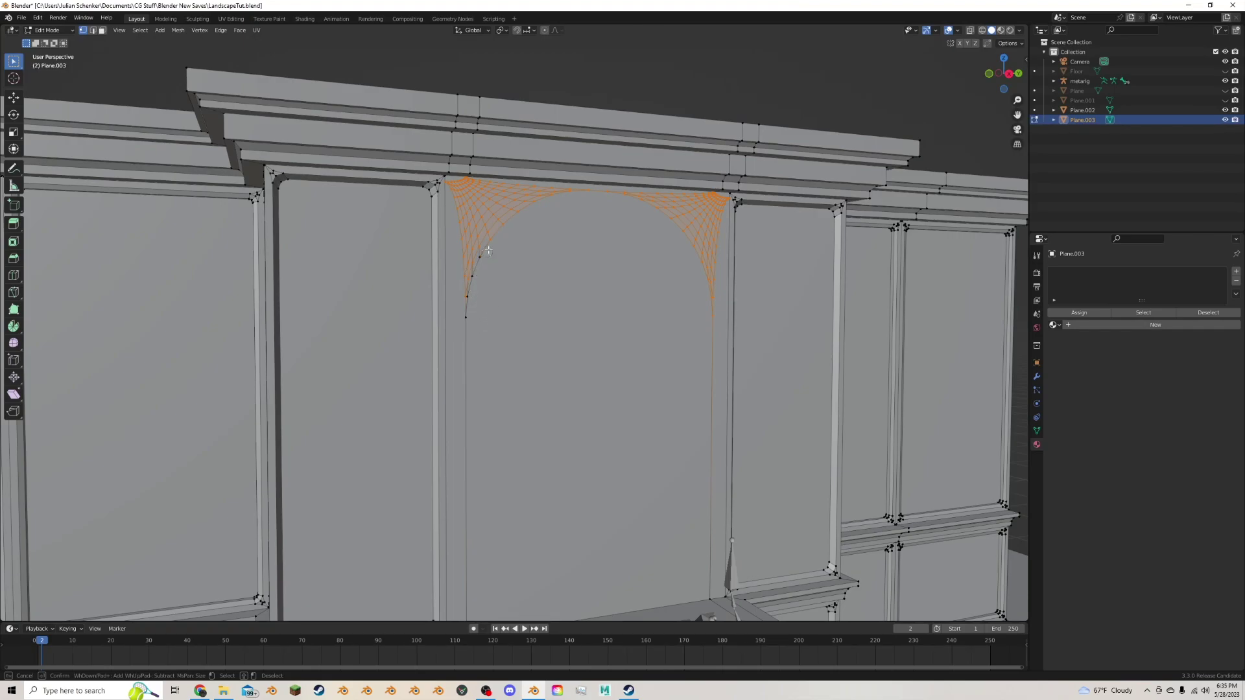
middle_click_drag(539, 203, 568, 196)
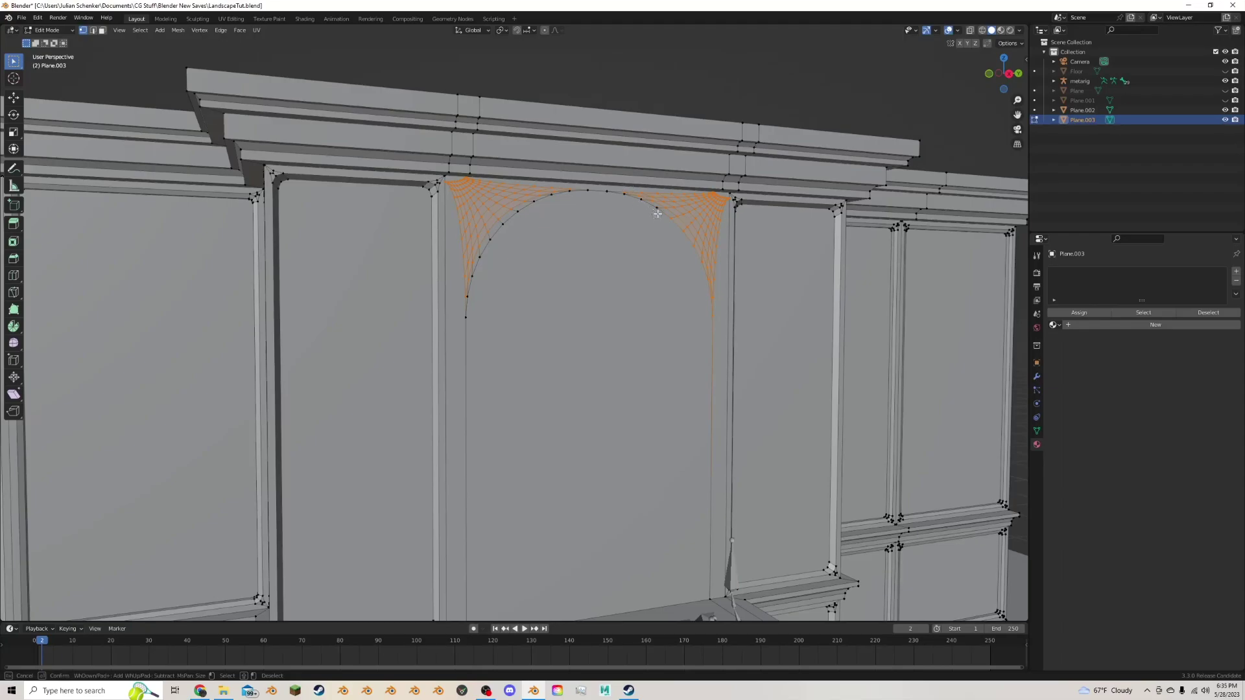
middle_click_drag(696, 256, 706, 283)
right_click(711, 269)
scroll(709, 258, "up", 2)
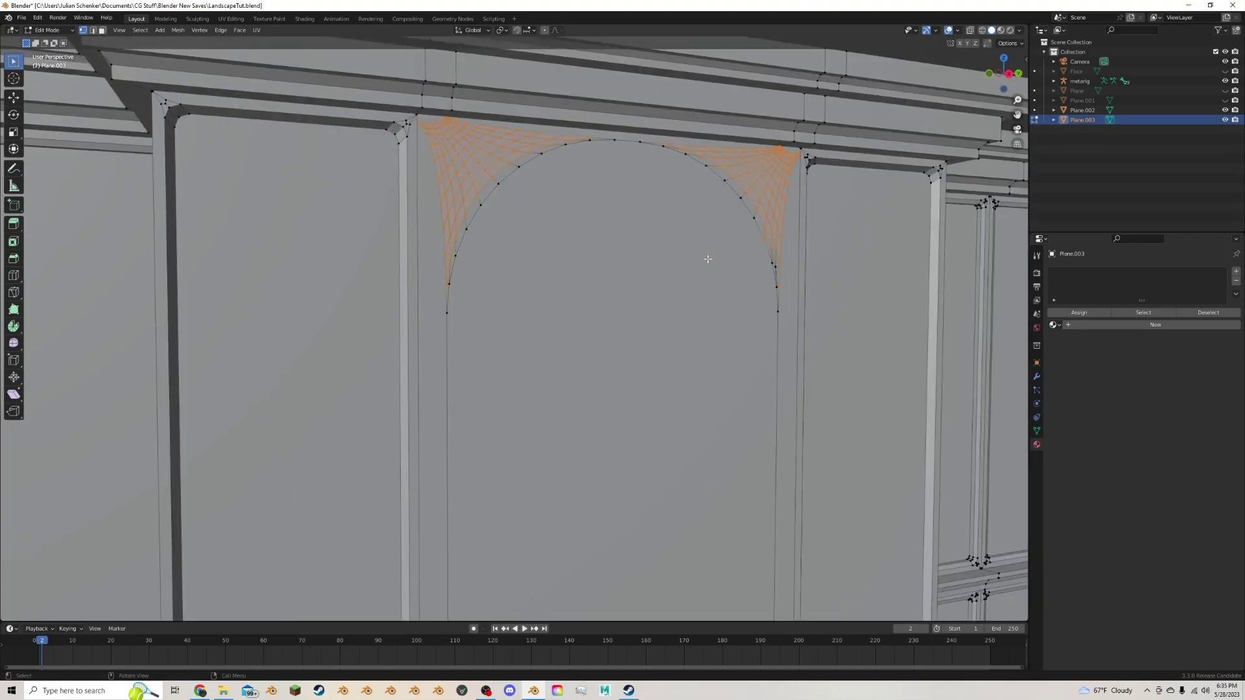
key("c")
right_click(761, 244)
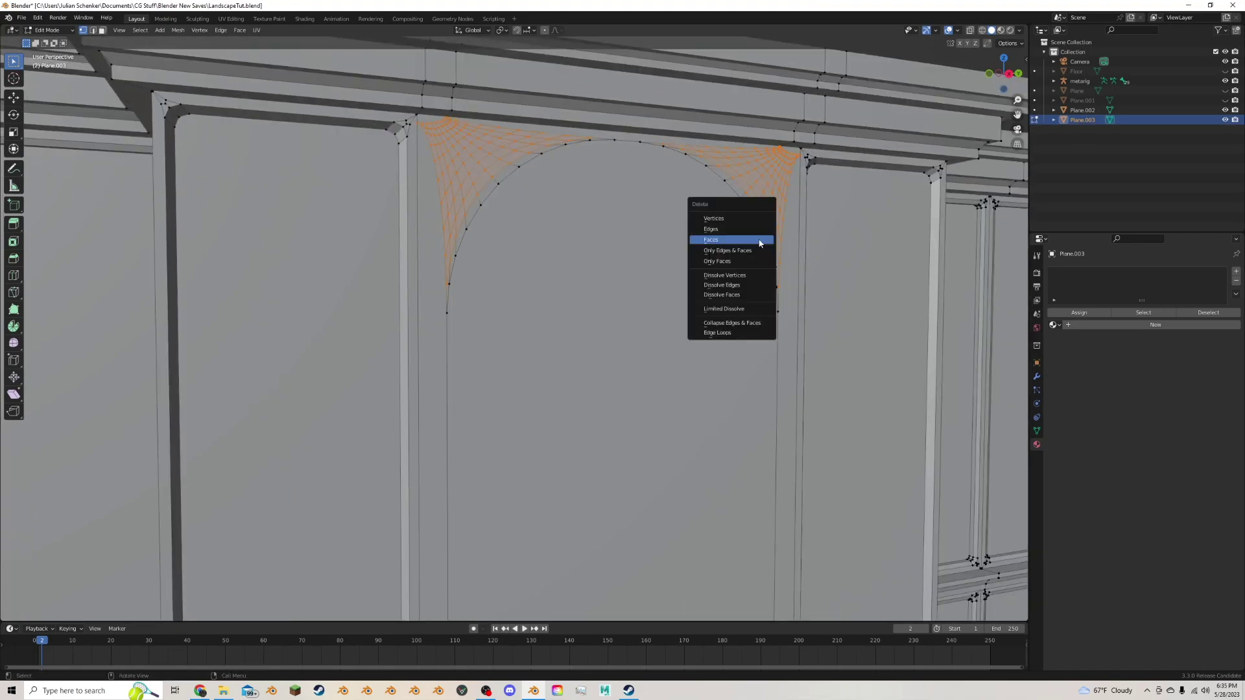
key("Escape")
key("x")
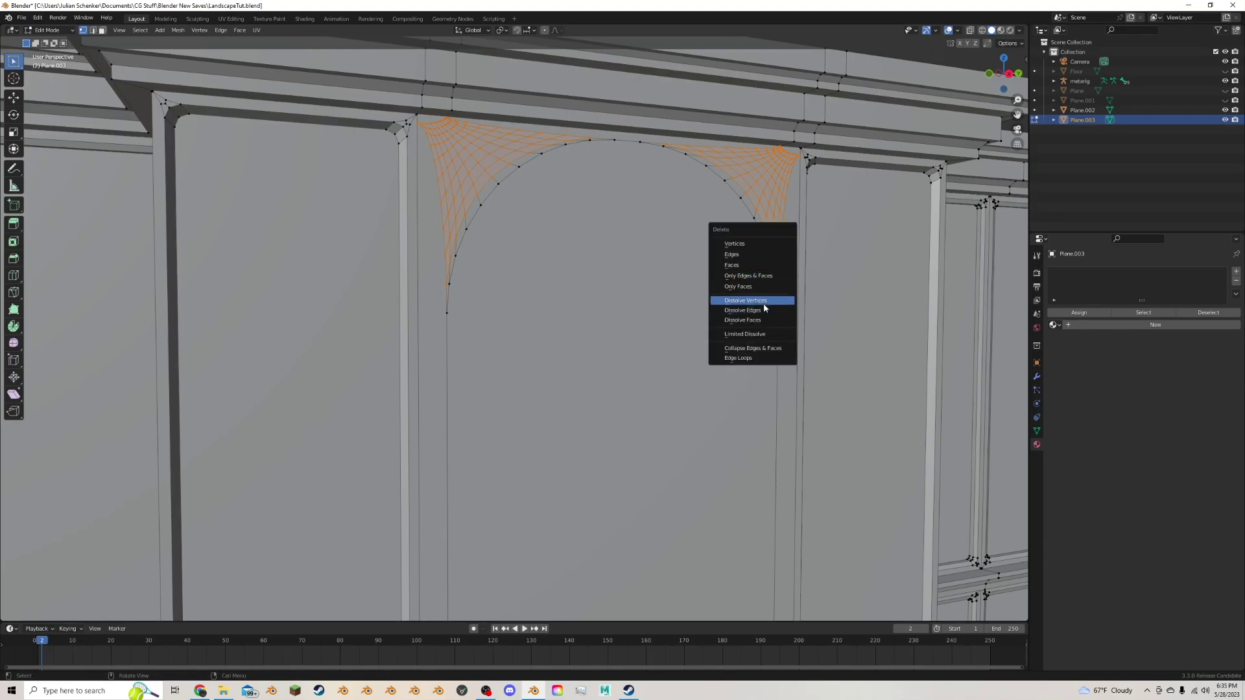
left_click(752, 301)
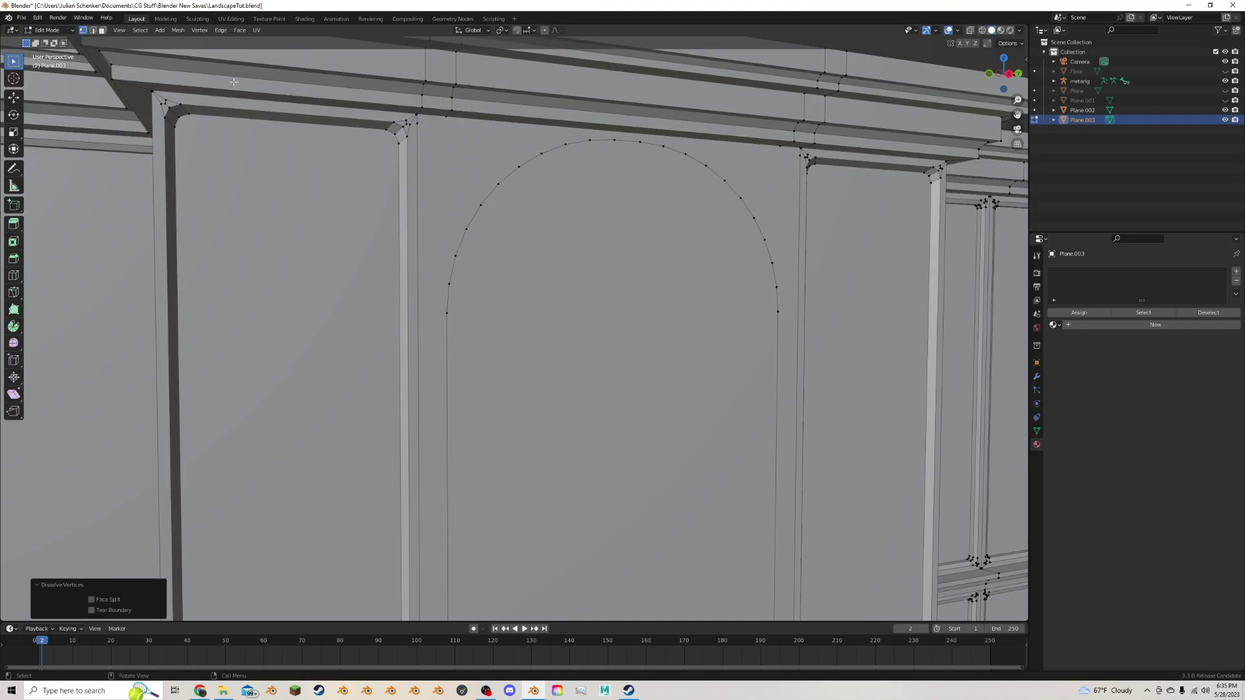
Select the face surrounding the arch in face mode and extrude it slightly inward along its normals so the arch stands proud.
scroll(420, 125, "up", 2)
scroll(445, 167, "down", 4)
scroll(445, 167, "up", 2)
scroll(570, 243, "down", 2)
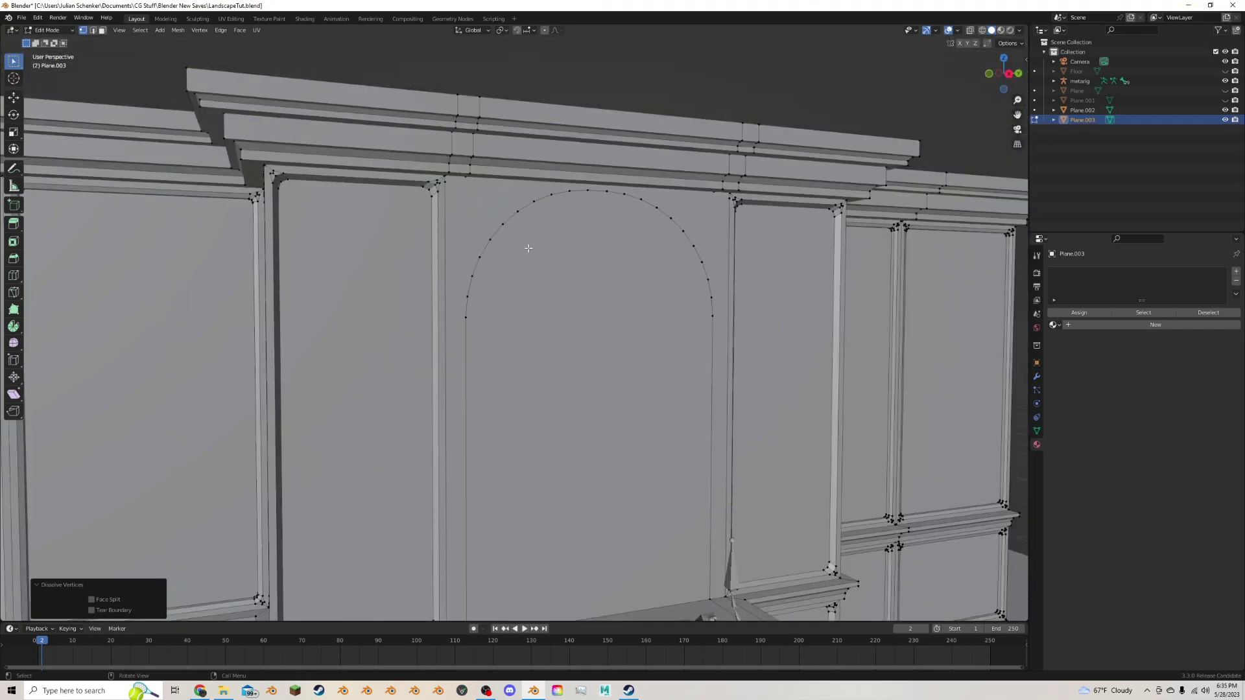
scroll(529, 249, "down", 2)
left_click(102, 30)
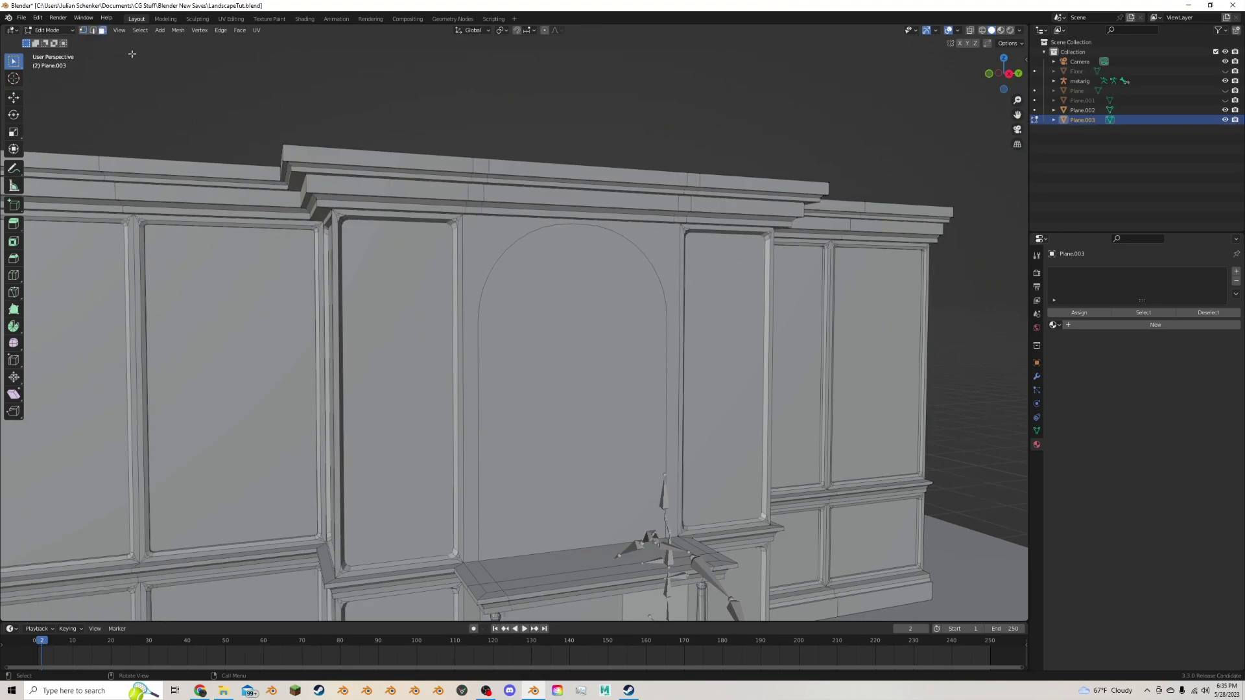
left_click(520, 241)
scroll(573, 253, "up", 2)
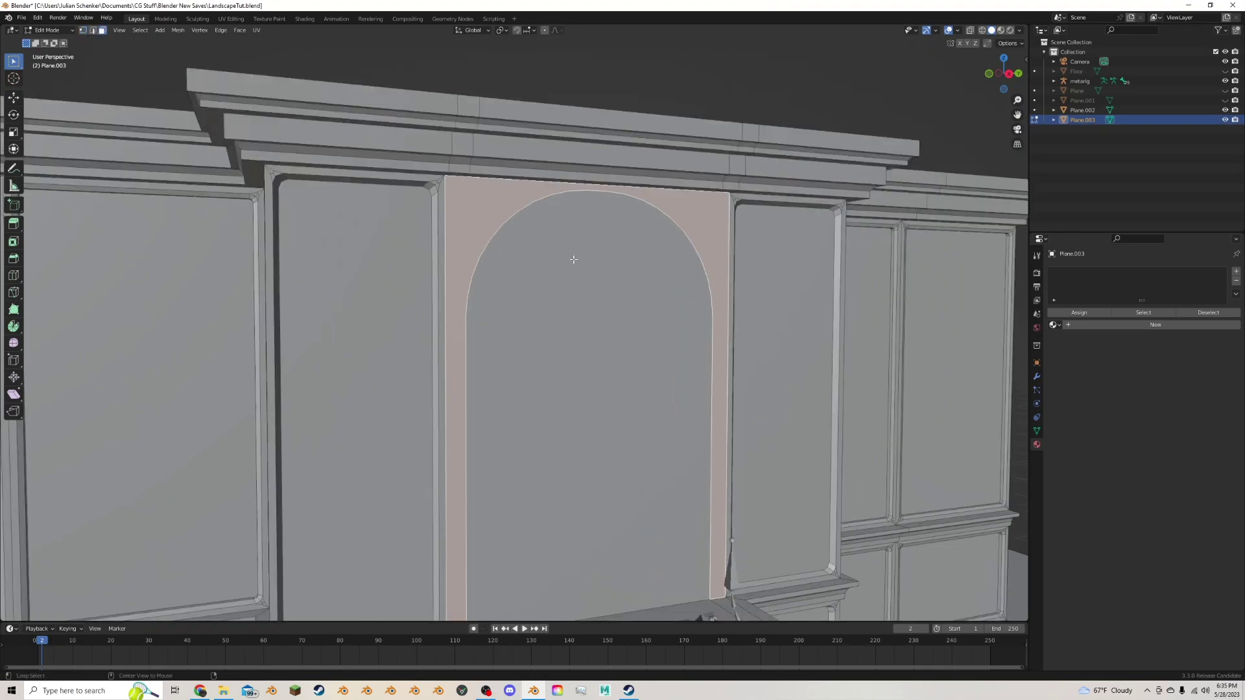
key("alt+e")
left_click(574, 261)
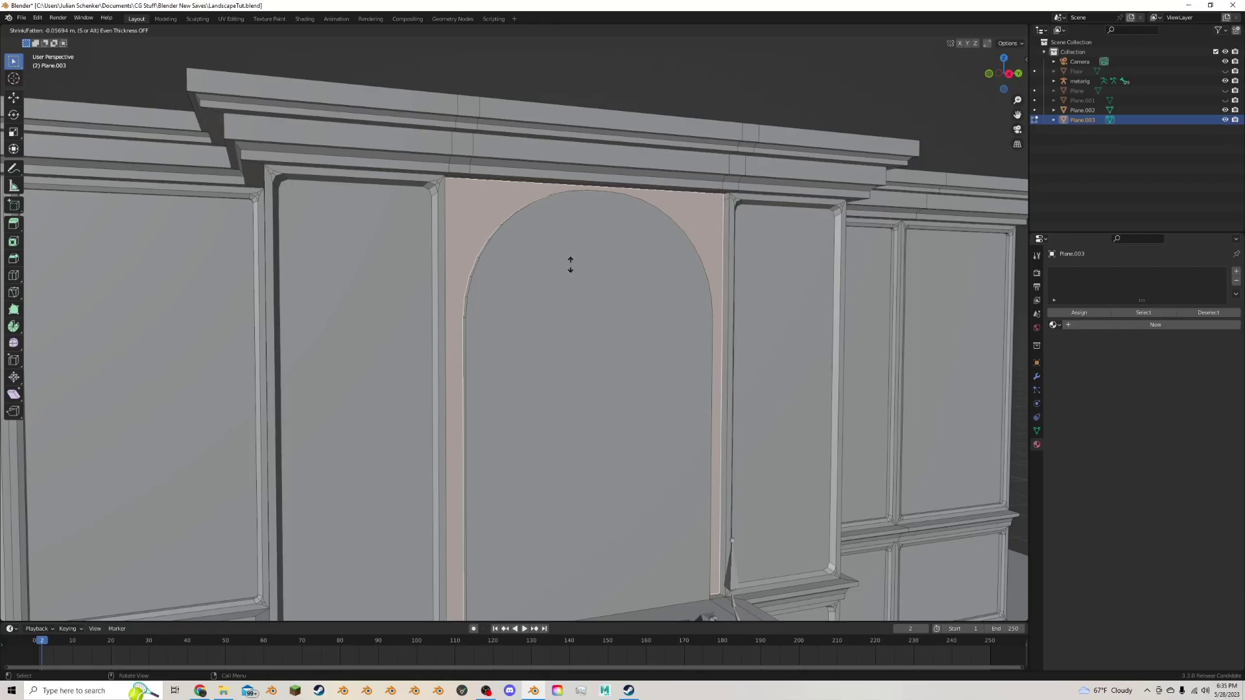
left_click(570, 264)
Try to extrude the arched face slightly inward along its normals.
middle_click_drag(571, 265, 625, 269)
left_click(584, 266)
scroll(625, 269, "up", 1)
key("alt+e")
left_click(694, 271)
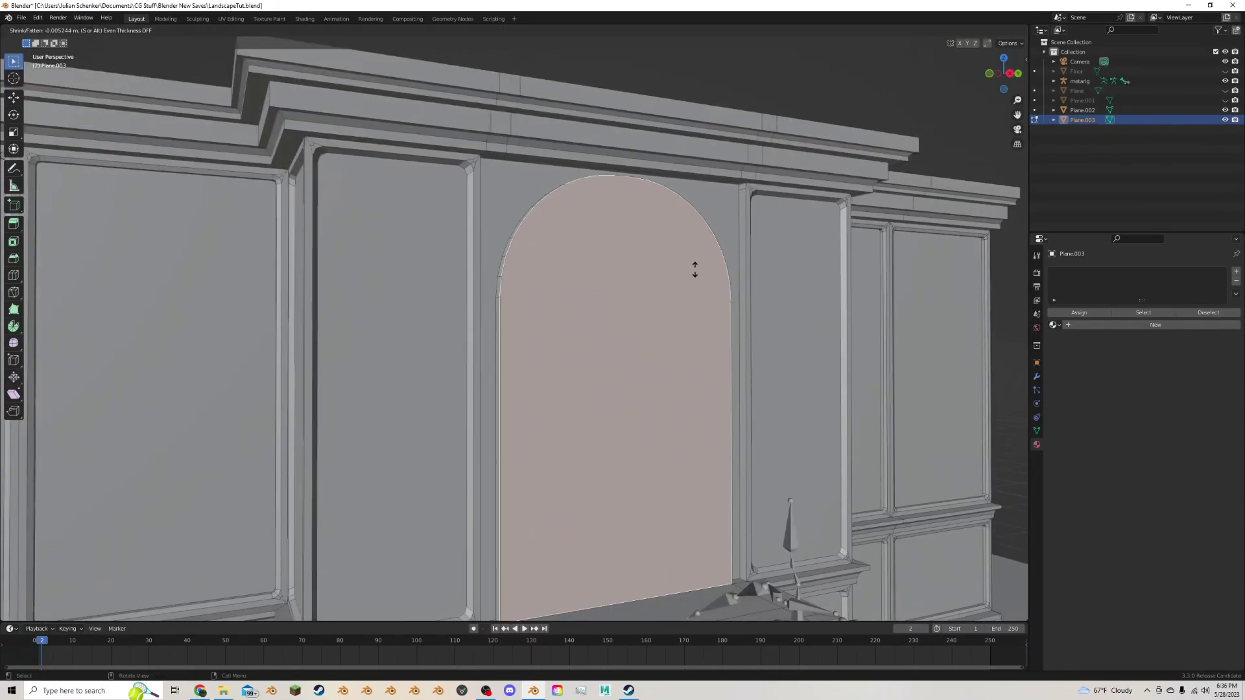
left_click(693, 276)
key("ctrl+z")
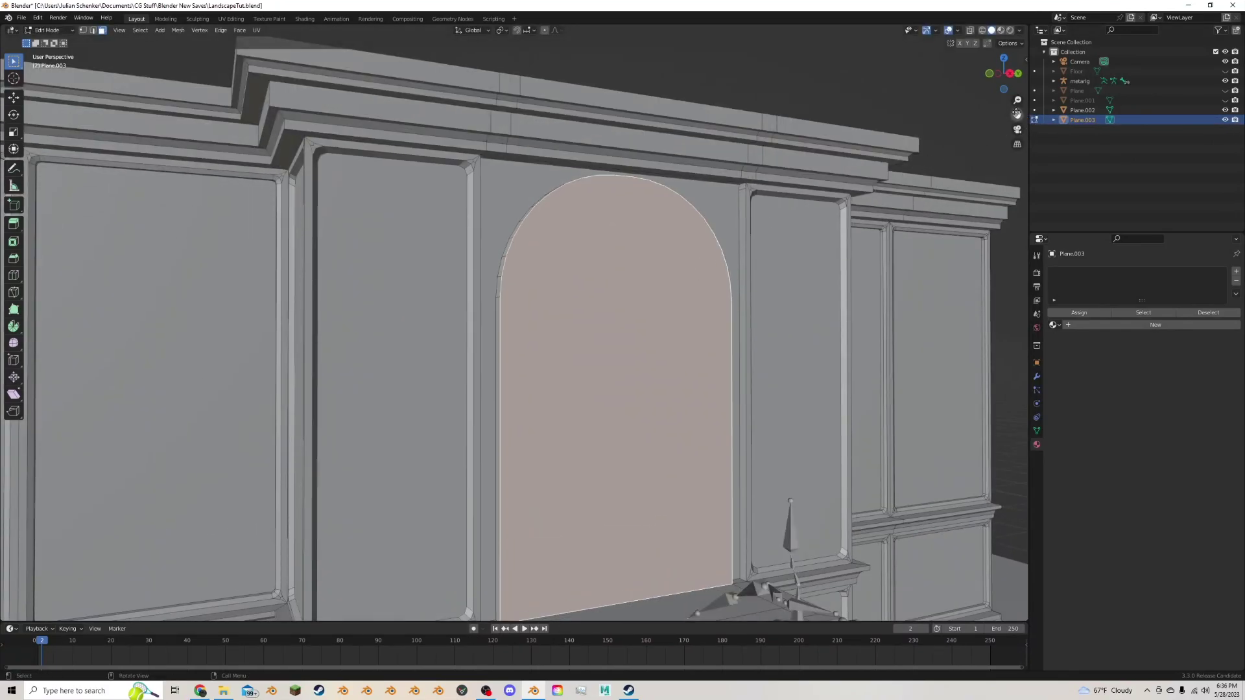
middle_click_drag(1016, 114, 713, 257)
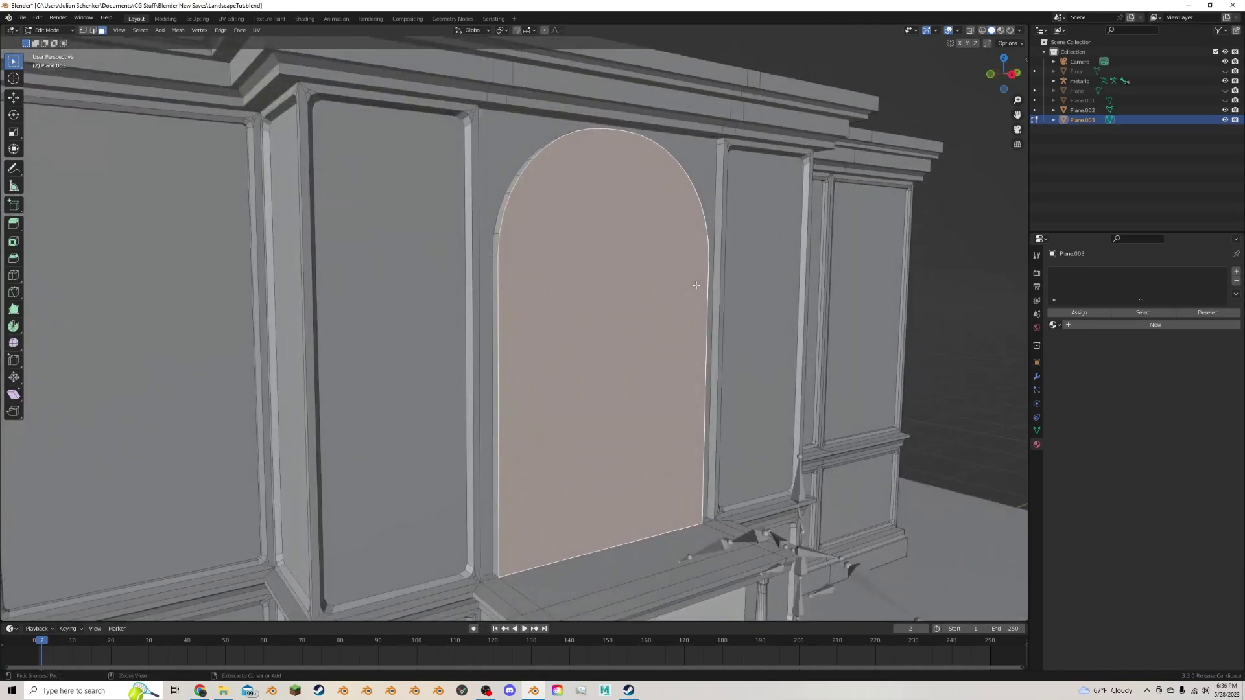
key("ctrl+z")
Inset the arched face above the mantel by about 0.09 m to form a frame around it.
left_click(639, 298)
key("i")
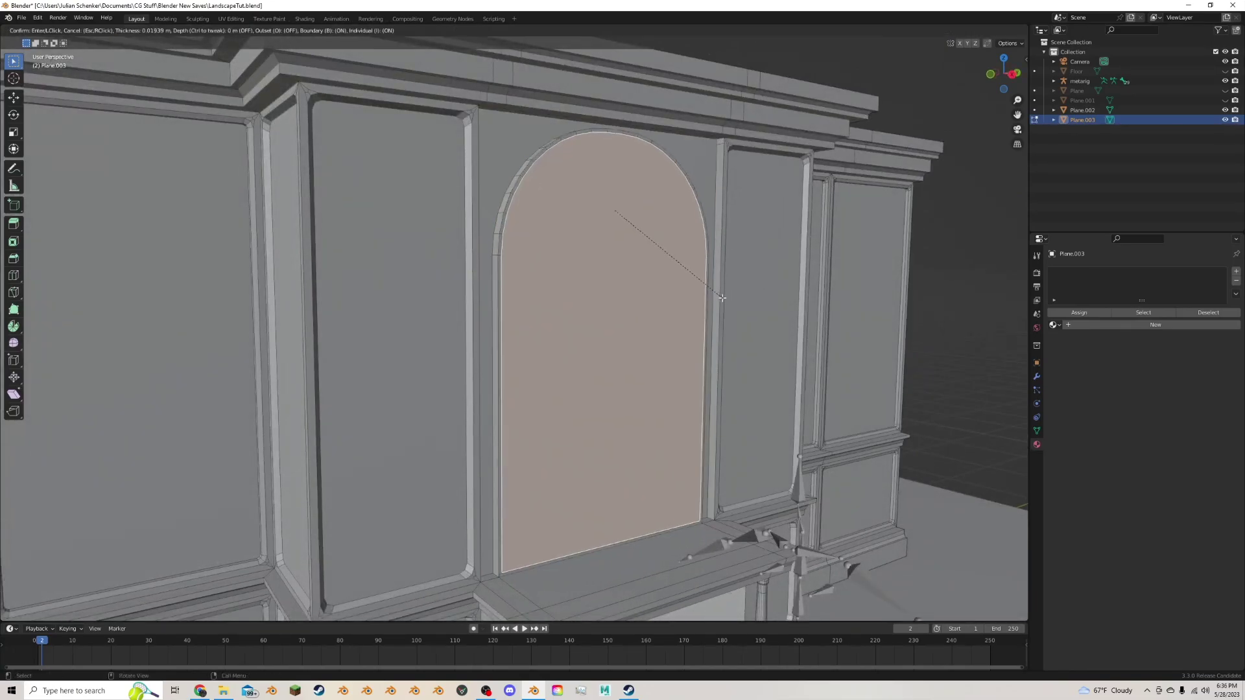
left_click(708, 292)
middle_click_drag(708, 292, 686, 267)
middle_click_drag(1013, 132, 993, 65, "shift")
Check the reference photo in Chrome, and in Blender lower the inset arch panel's bottom edge about 0.059 m along Z toward the mantel.
left_click(200, 691)
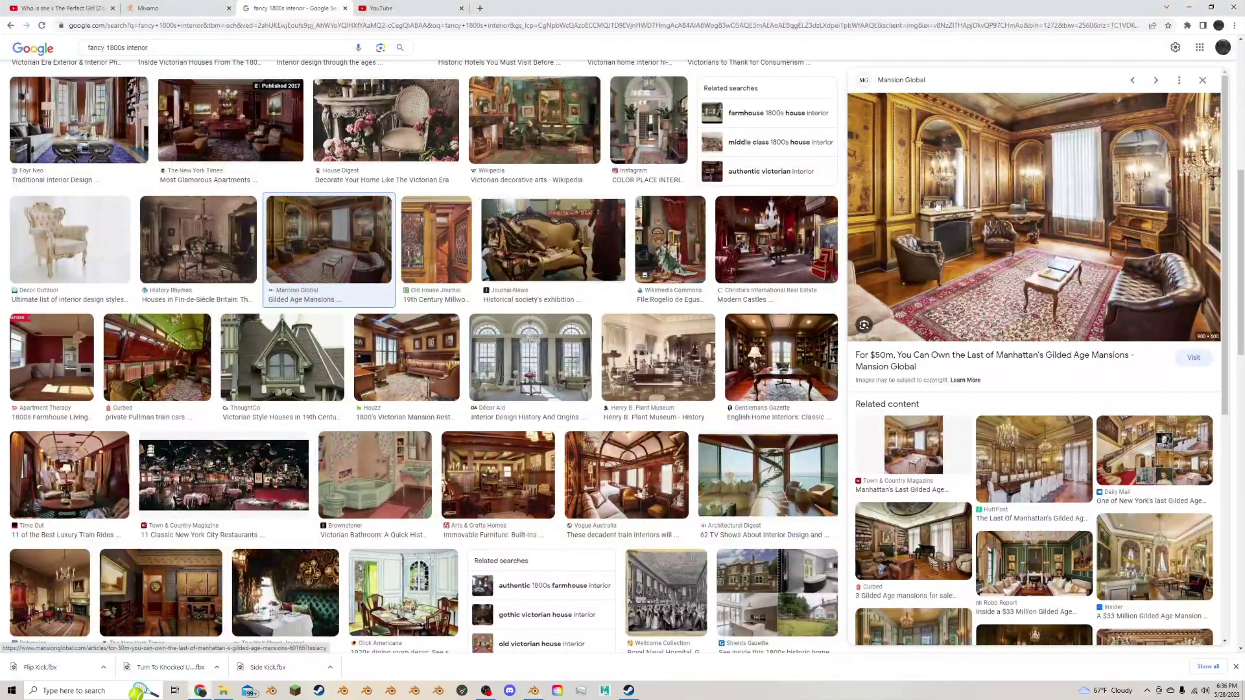
left_click(533, 690)
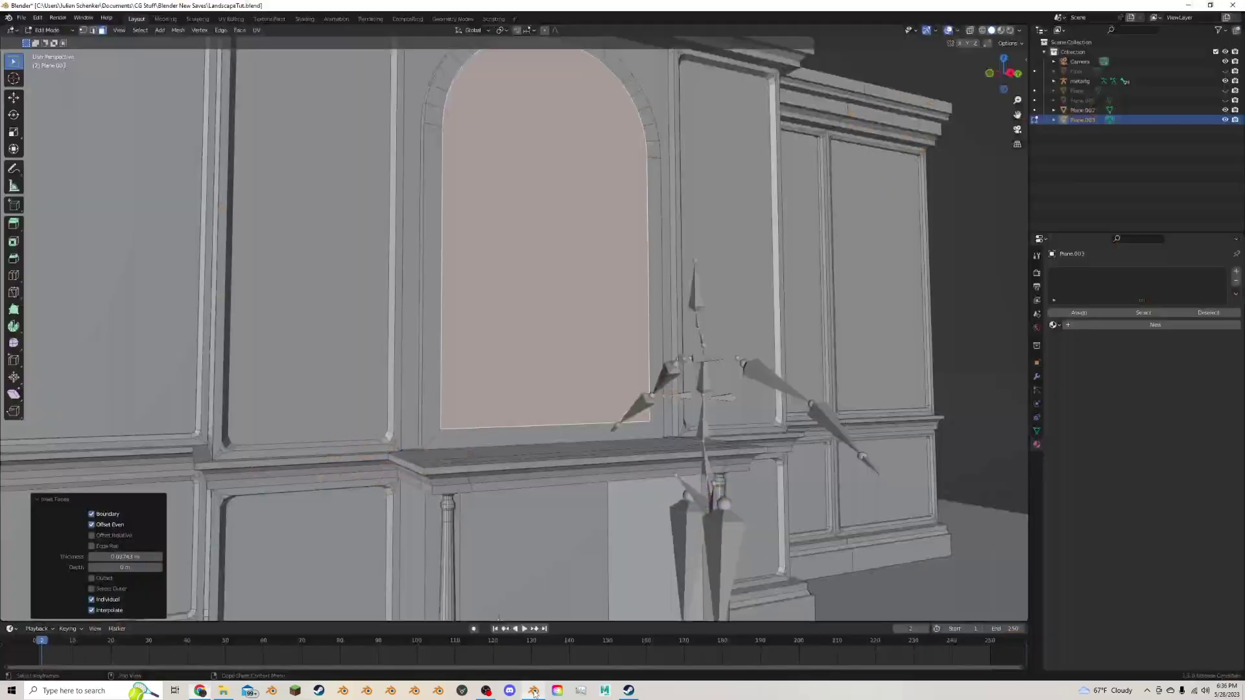
key("2")
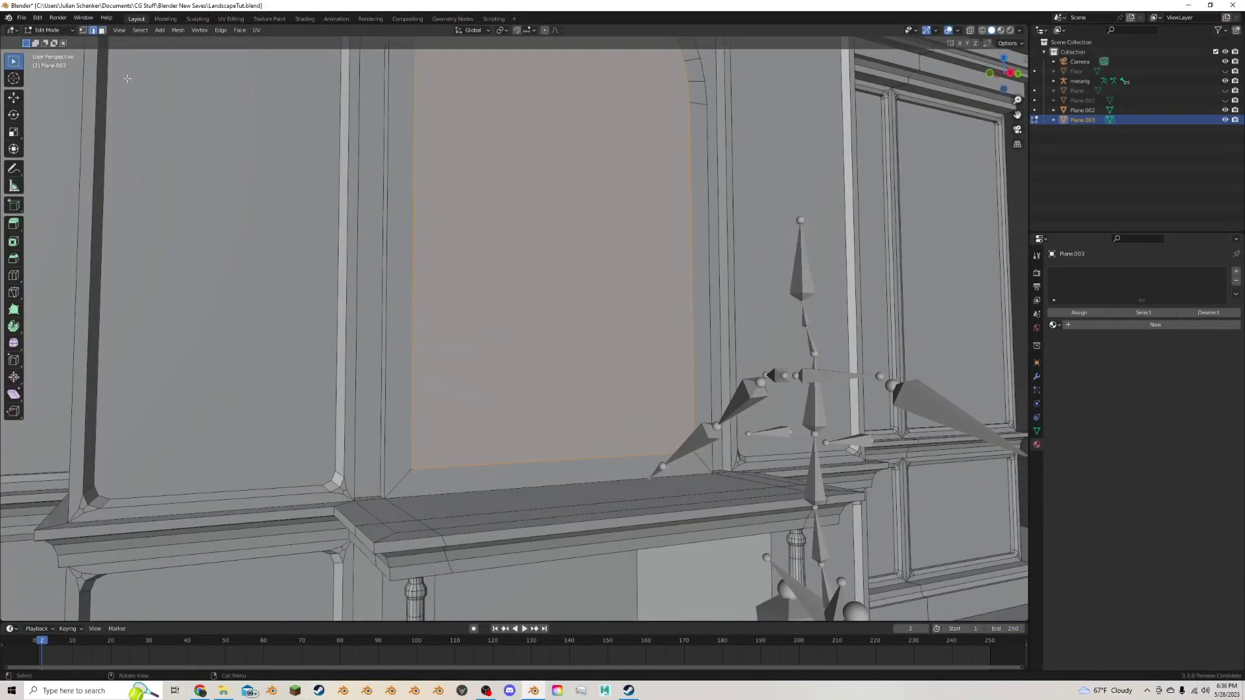
left_click(478, 467)
key("g")
key("z")
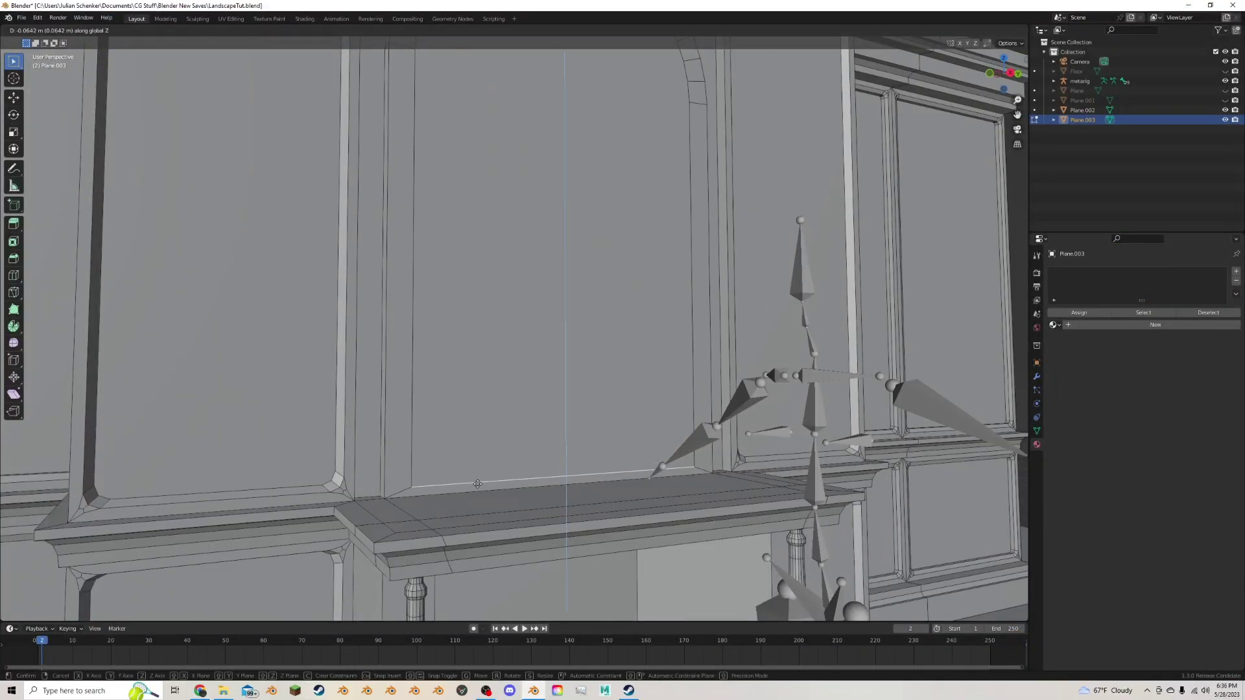
left_click(478, 482)
Select the inner arched face in face mode and extrude it slightly inward along its normals to recess it within the frame.
scroll(478, 483, "down", 2)
middle_click_drag(519, 251, 523, 263)
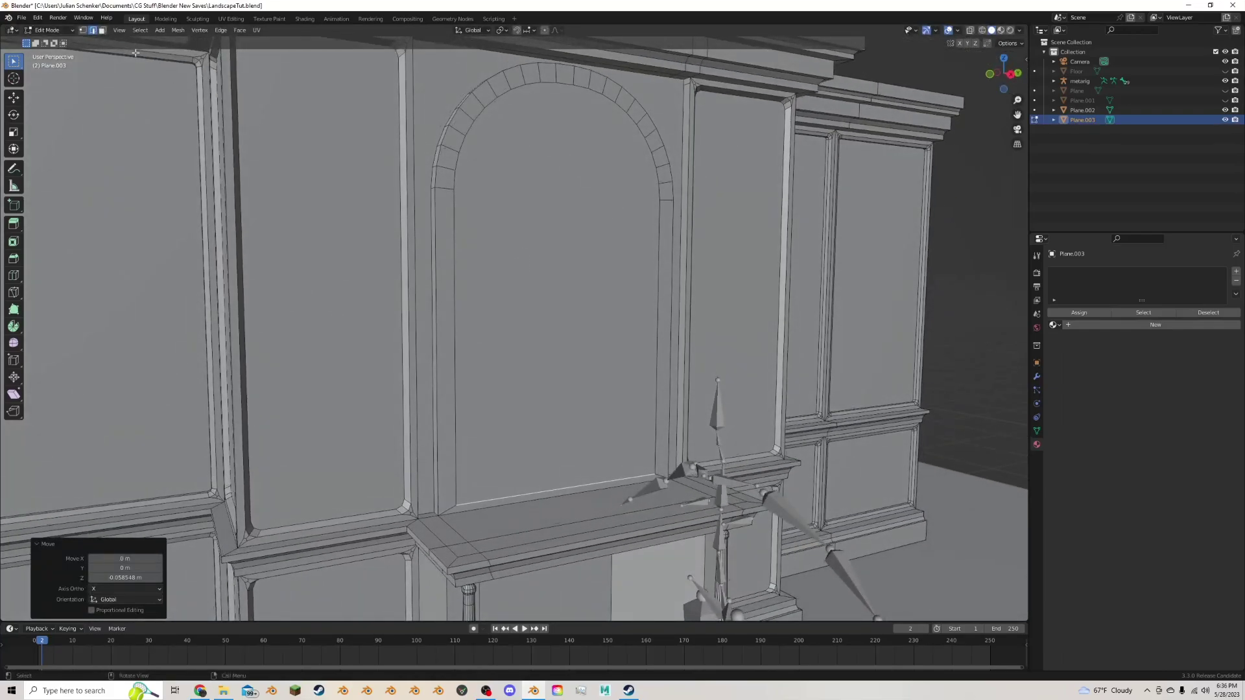
left_click(102, 30)
left_click(613, 228)
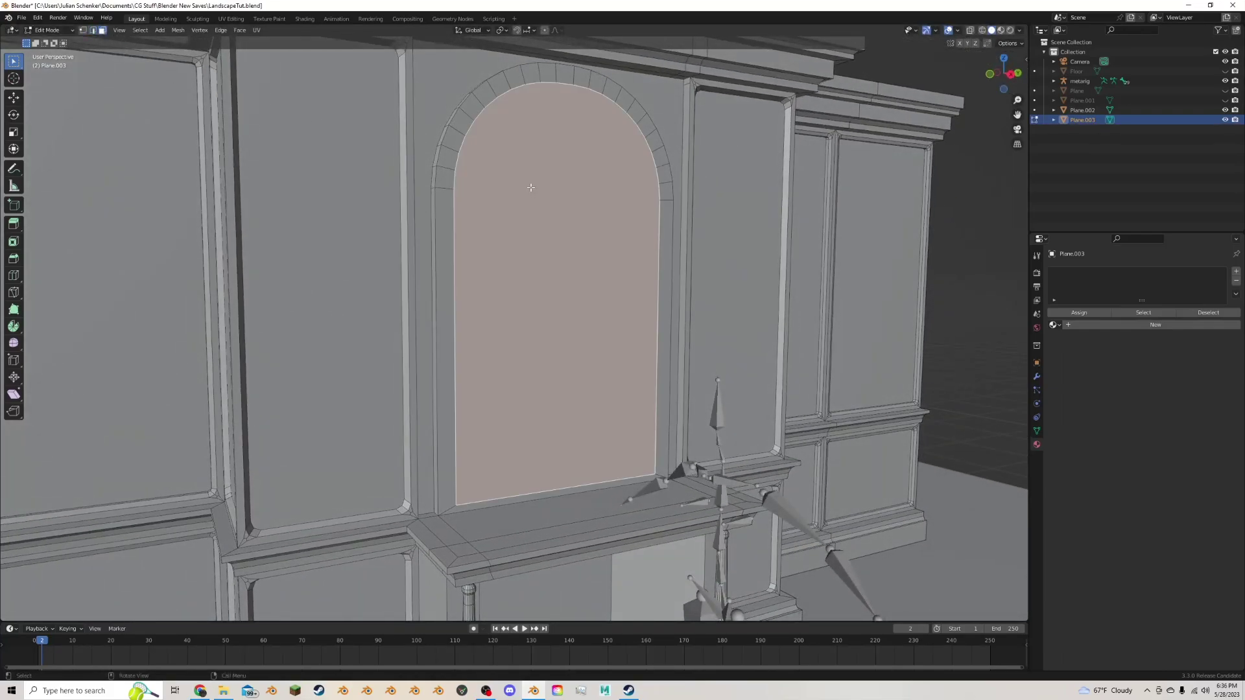
key("alt+s")
left_click(652, 238)
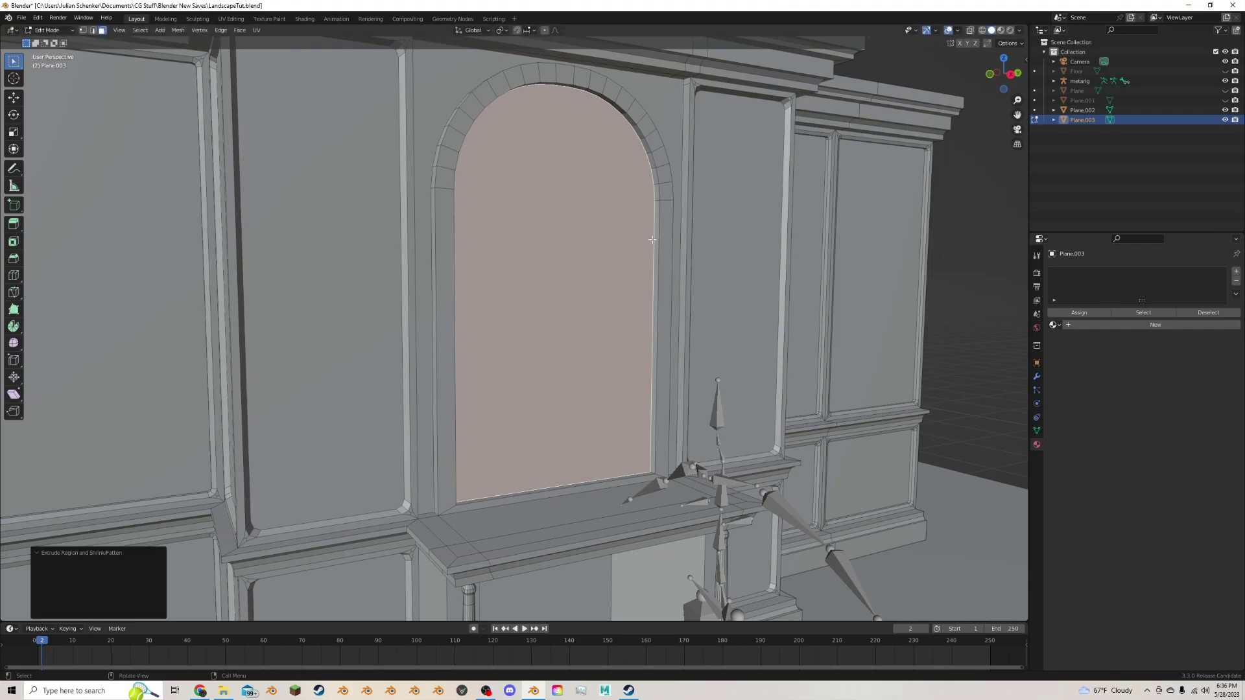
Select the arch frame's face loop without its bottom strip and inset it as one region, not individually, by about 0.017 m.
left_click(442, 192)
left_click(447, 162, "alt")
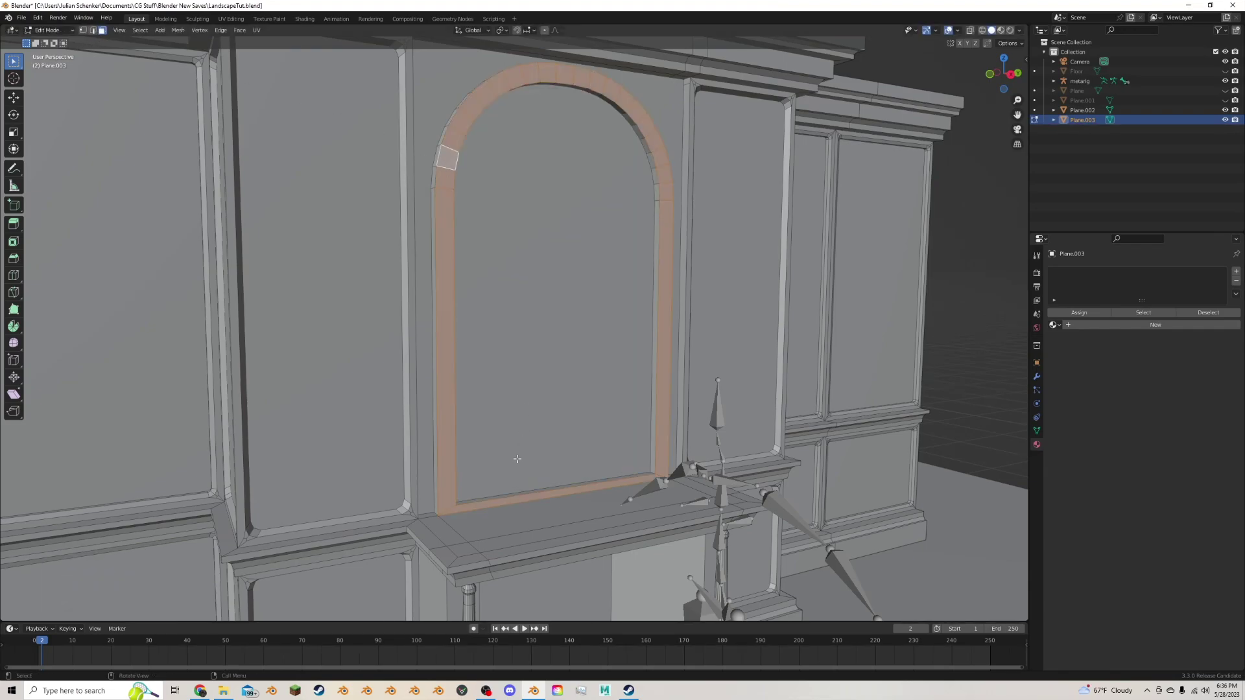
left_click(523, 497, "shift")
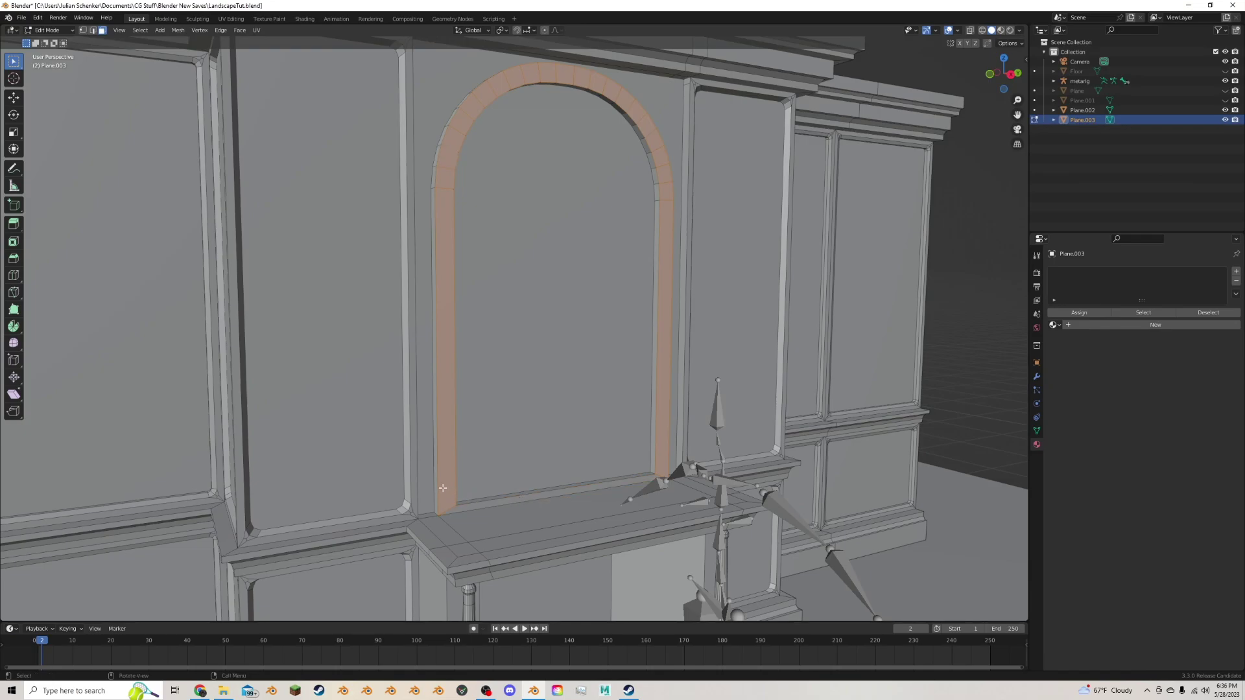
key("i")
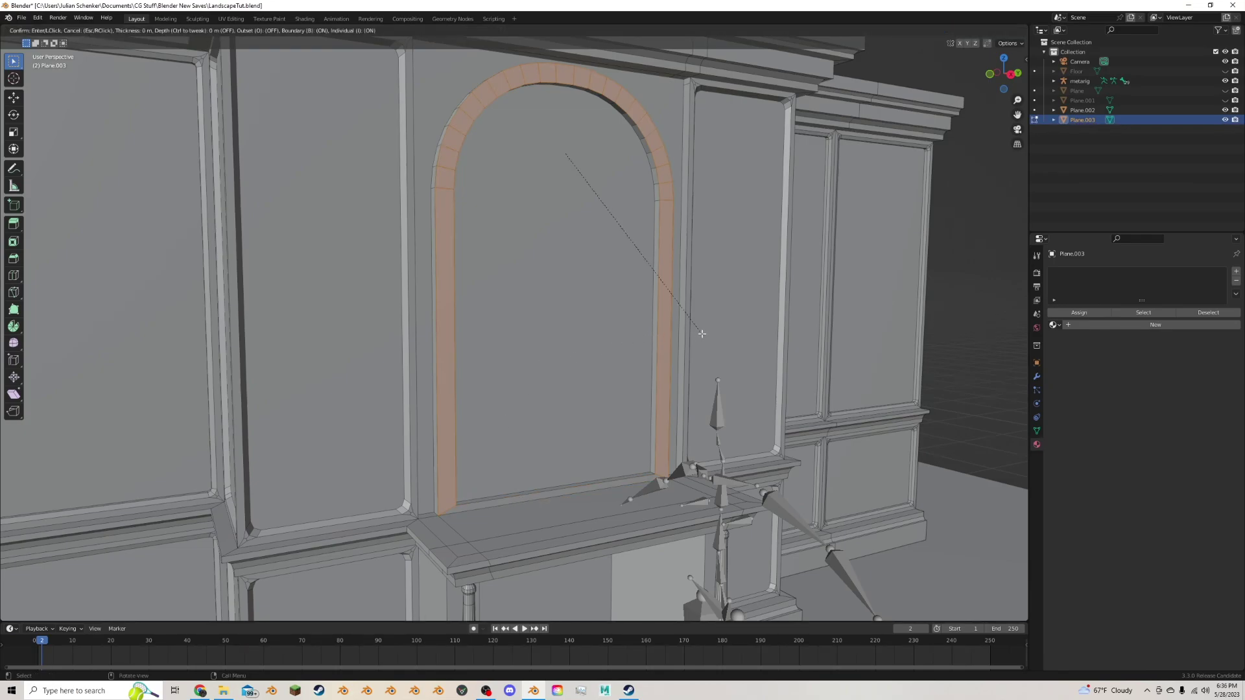
key("i")
left_click(700, 333)
key("ctrl+z")
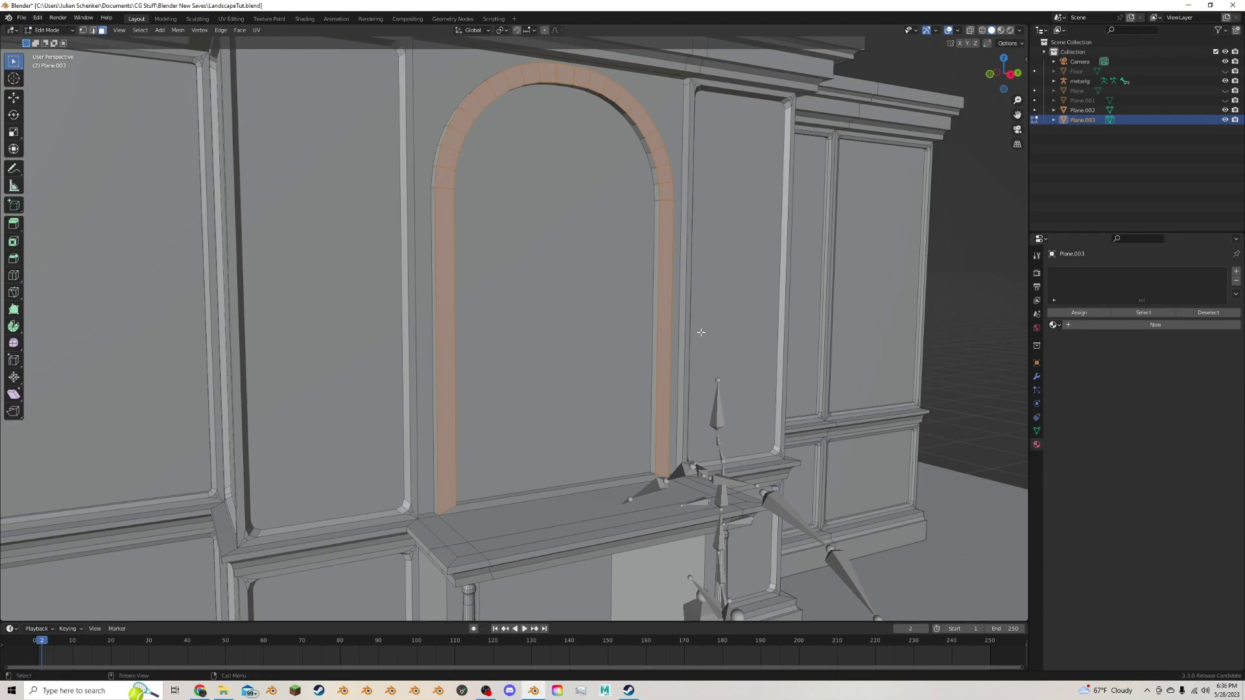
key("i")
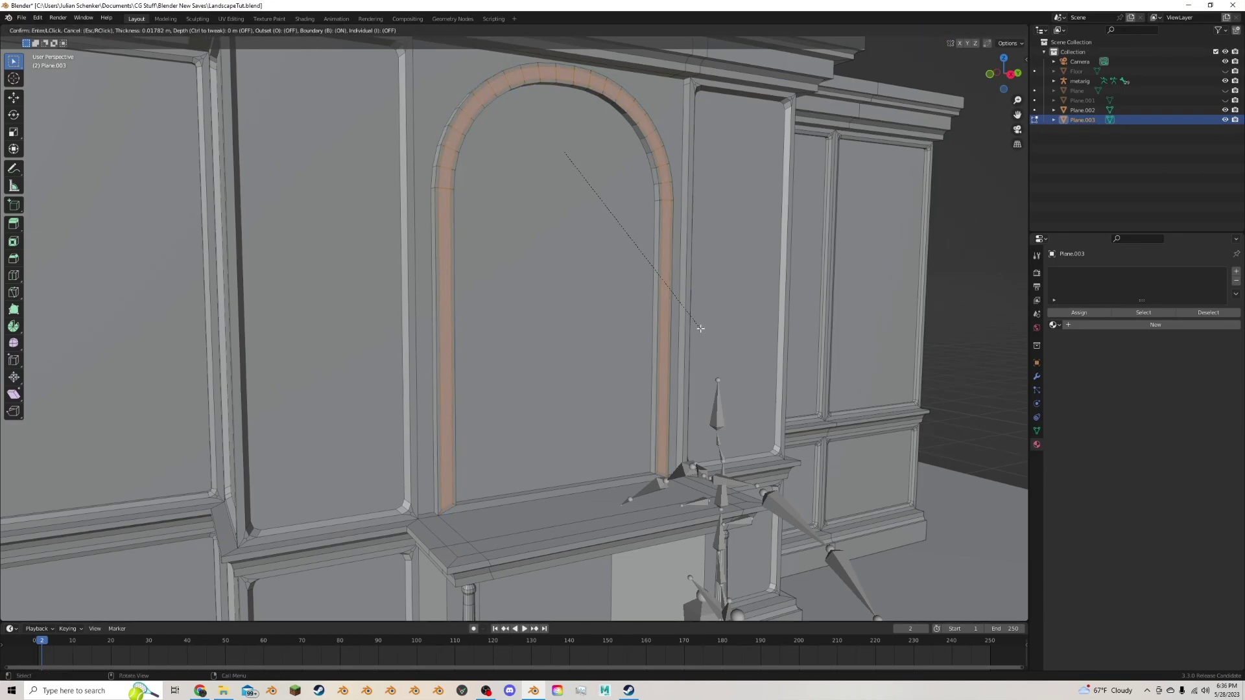
left_click(701, 328)
Extrude the inset arch frame faces inward along their normals by about 0.025 m to form a groove.
key("alt+e")
left_click(700, 328)
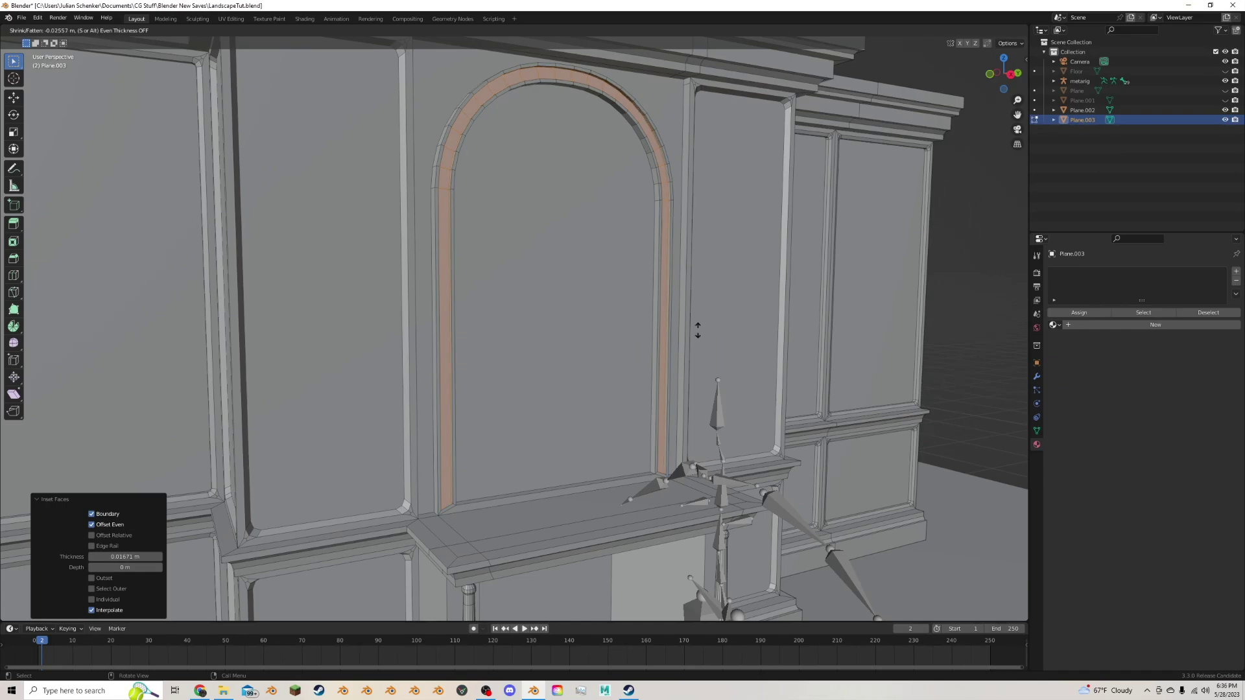
left_click(698, 330)
Duplicate the fireplace's left column and raise the copy about 1.2 m along Z so it stands on the mantel shelf.
middle_click_drag(692, 328, 655, 326)
scroll(684, 328, "down", 6)
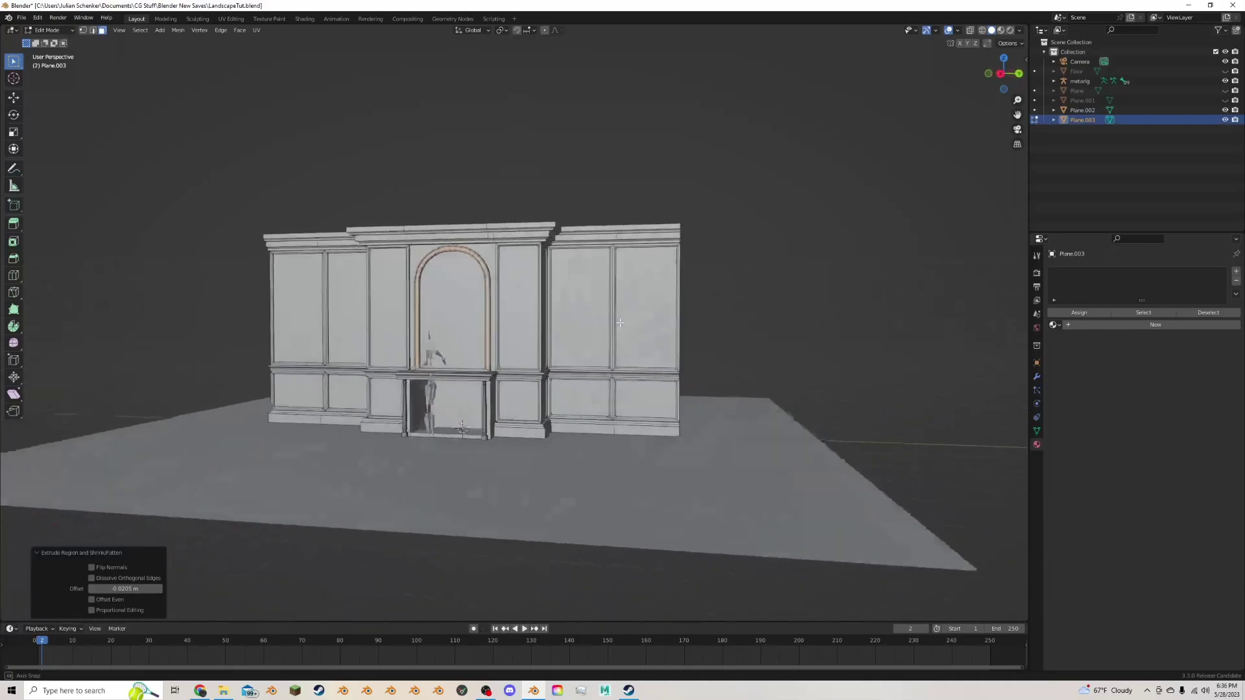
scroll(655, 326, "up", 6)
scroll(612, 319, "down", 5)
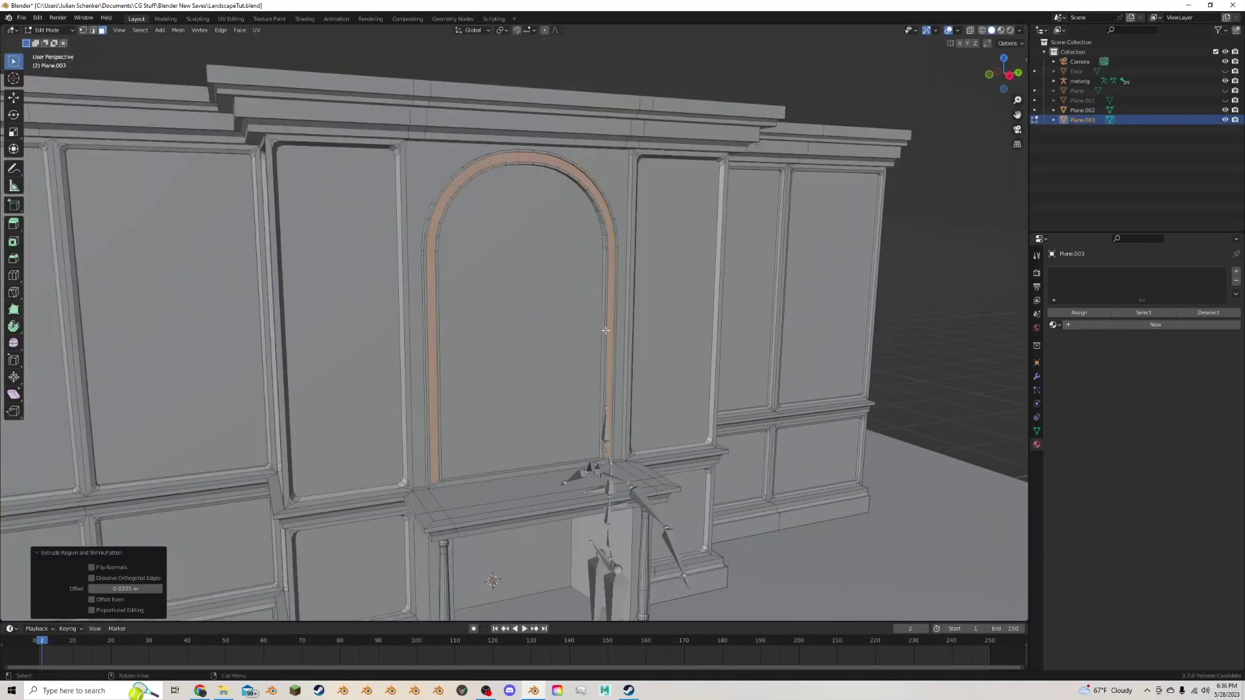
scroll(604, 330, "down", 1)
middle_click_drag(573, 336, 546, 402)
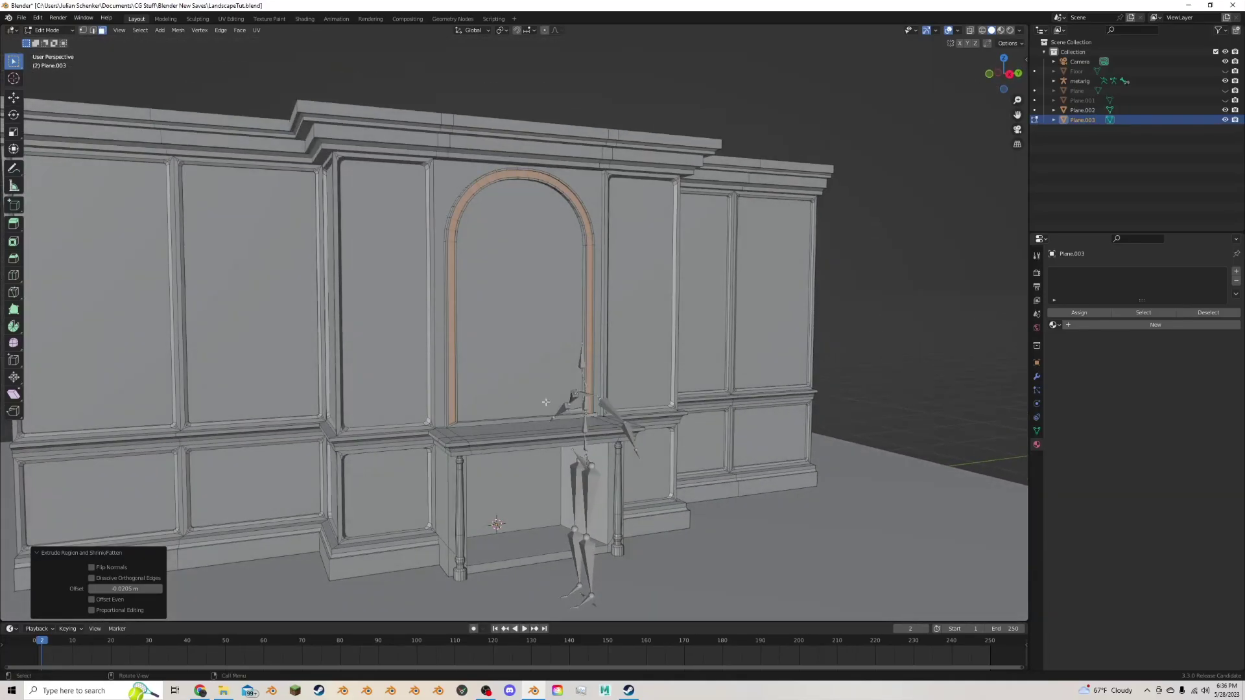
left_click(463, 488)
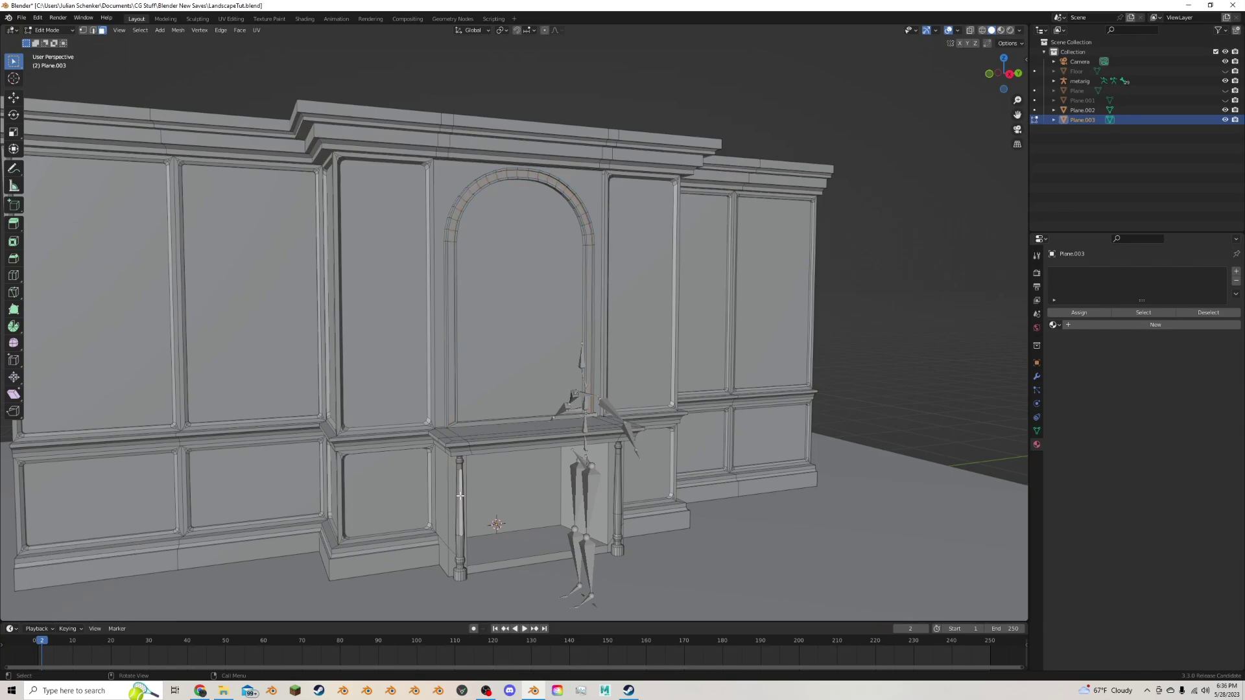
key("l")
key("shift+d")
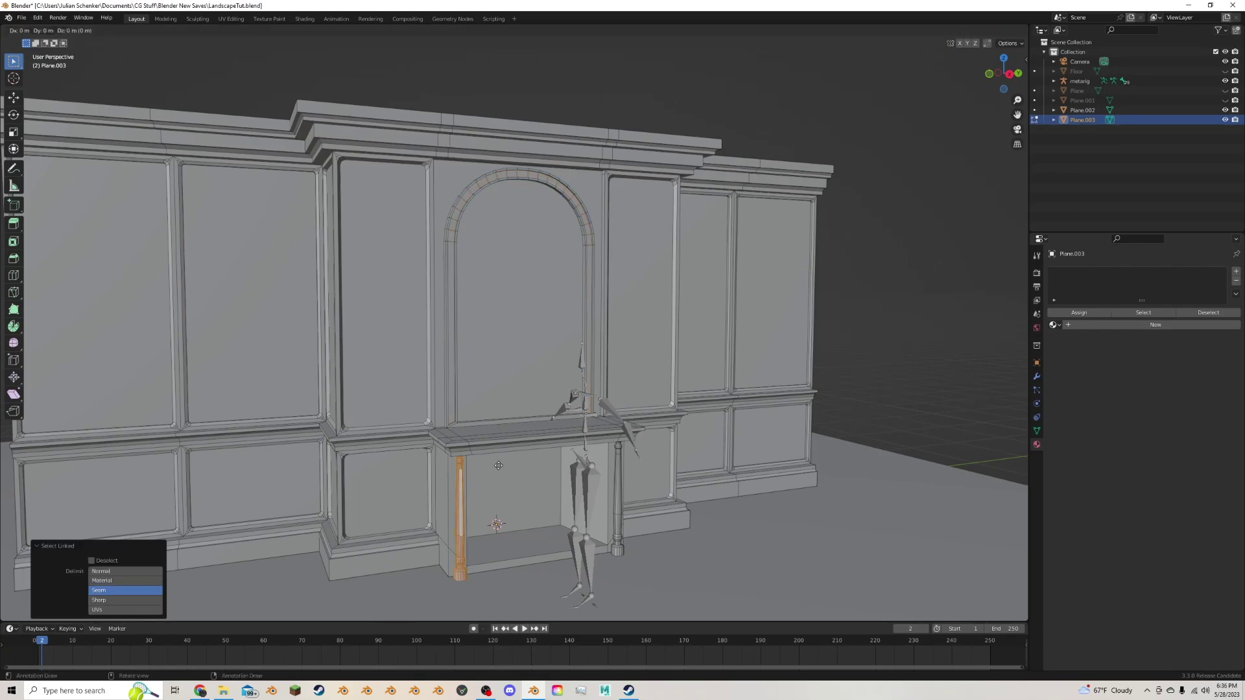
key("z")
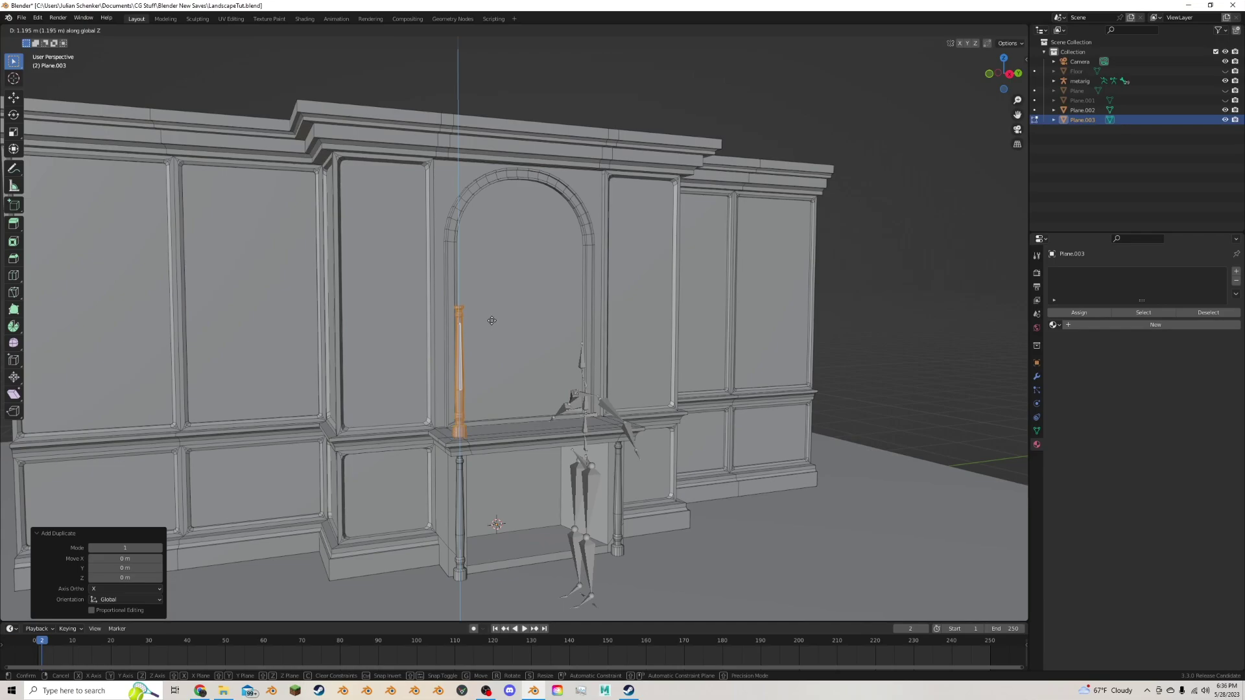
left_click(490, 322)
Move the duplicated column about 0.48 m along X back against the wall beside the arch.
middle_click_drag(490, 322, 494, 350)
key("g")
key("x")
left_click(487, 353)
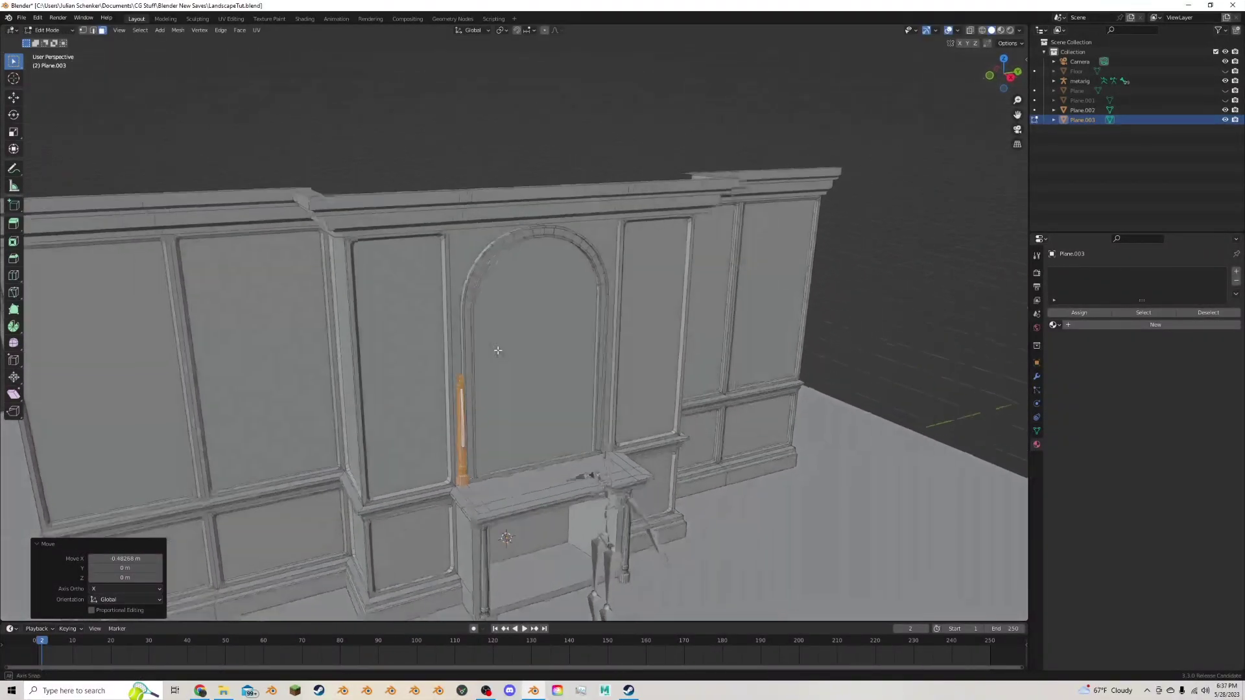
Shift the column copy about 0.09 m along negative X and about 0.037 m along negative Y beside the arch.
scroll(497, 350, "up", 4)
key("g")
key("x")
left_click(494, 357)
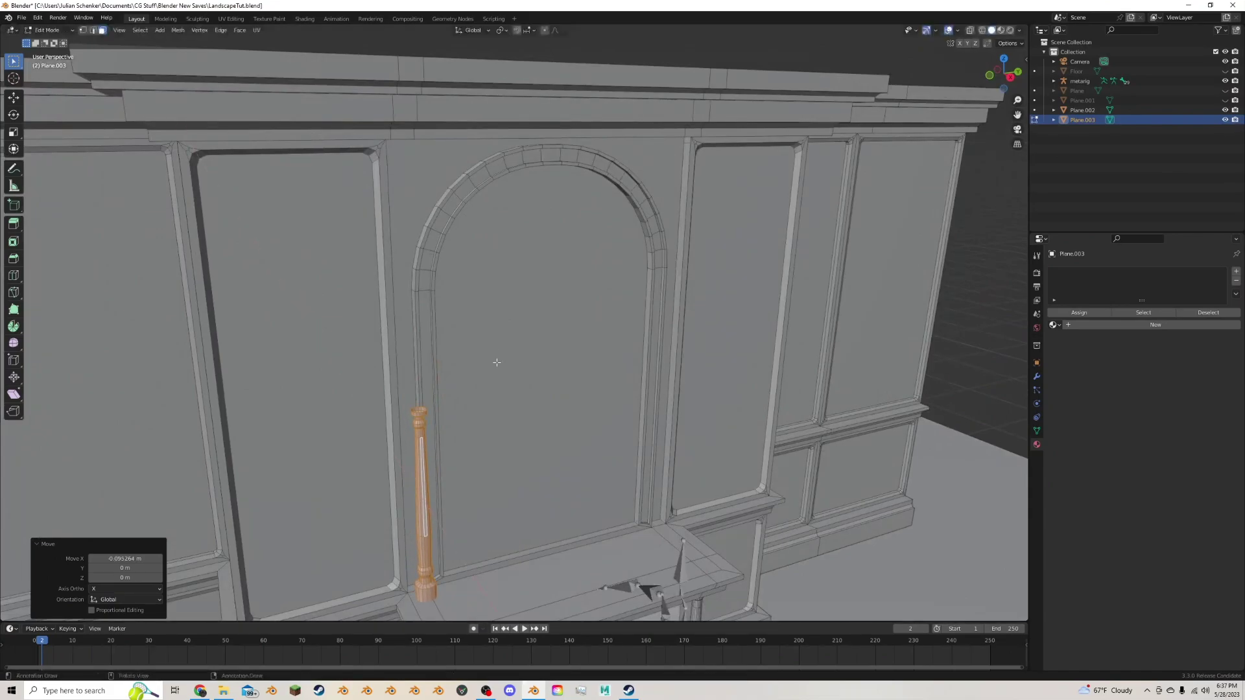
key("g")
key("y")
left_click(490, 361)
middle_click_drag(489, 360, 549, 376)
scroll(490, 332, "down", 5)
scroll(554, 376, "up", 5)
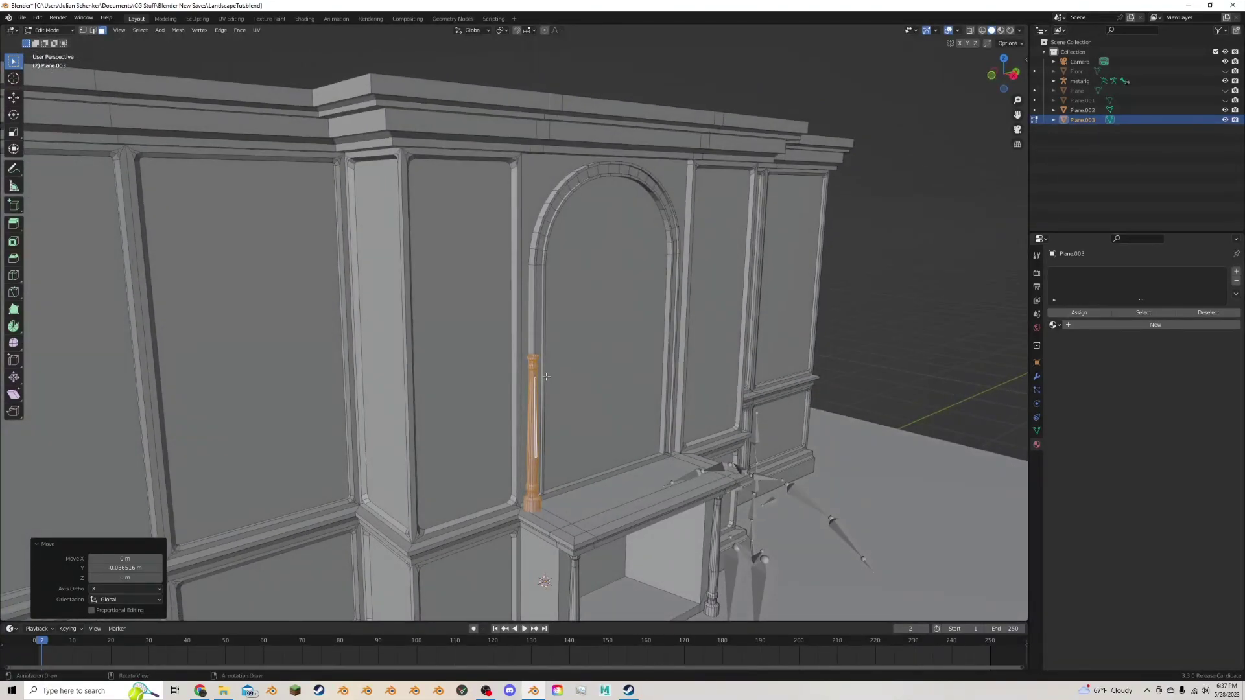
Stretch the column copy along Z by a factor of about 2.36 and raise it to stand between mantel and cornice.
key("s")
key("z")
left_click(564, 294)
key("g")
key("z")
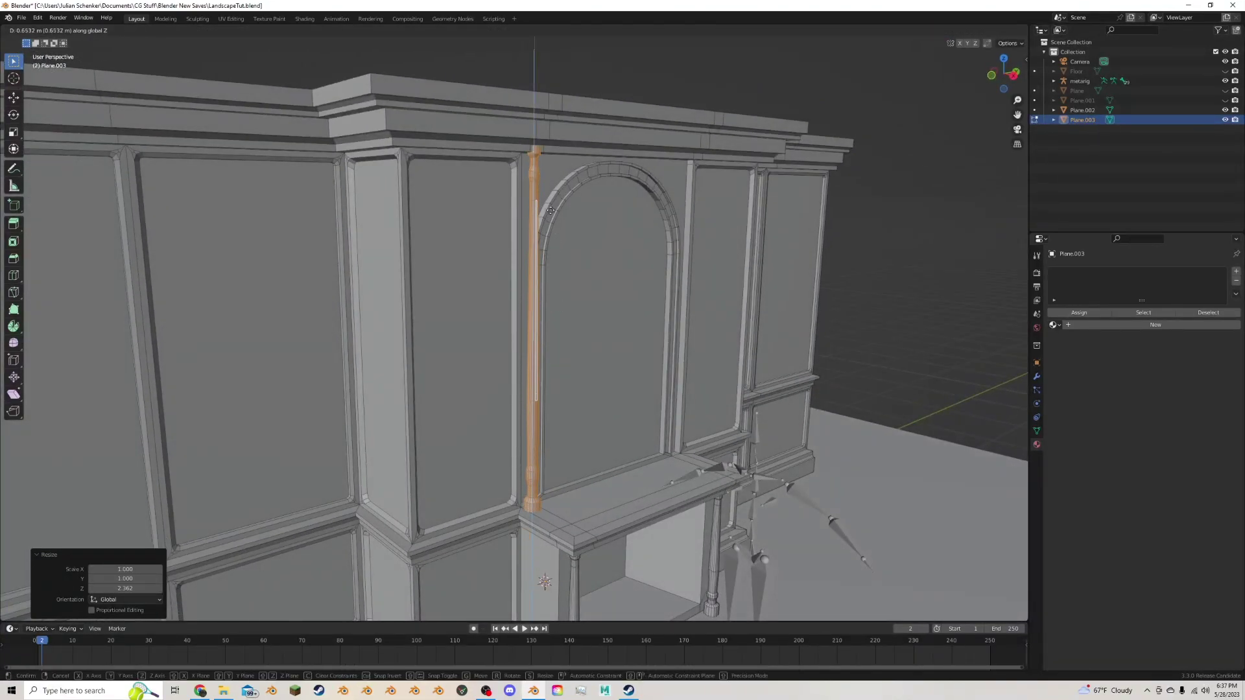
left_click(551, 210)
Undo the column copy's scaling, its moves and the duplication, leaving the mantel shelf empty.
key("ctrl+z")
key("ctrl+z")
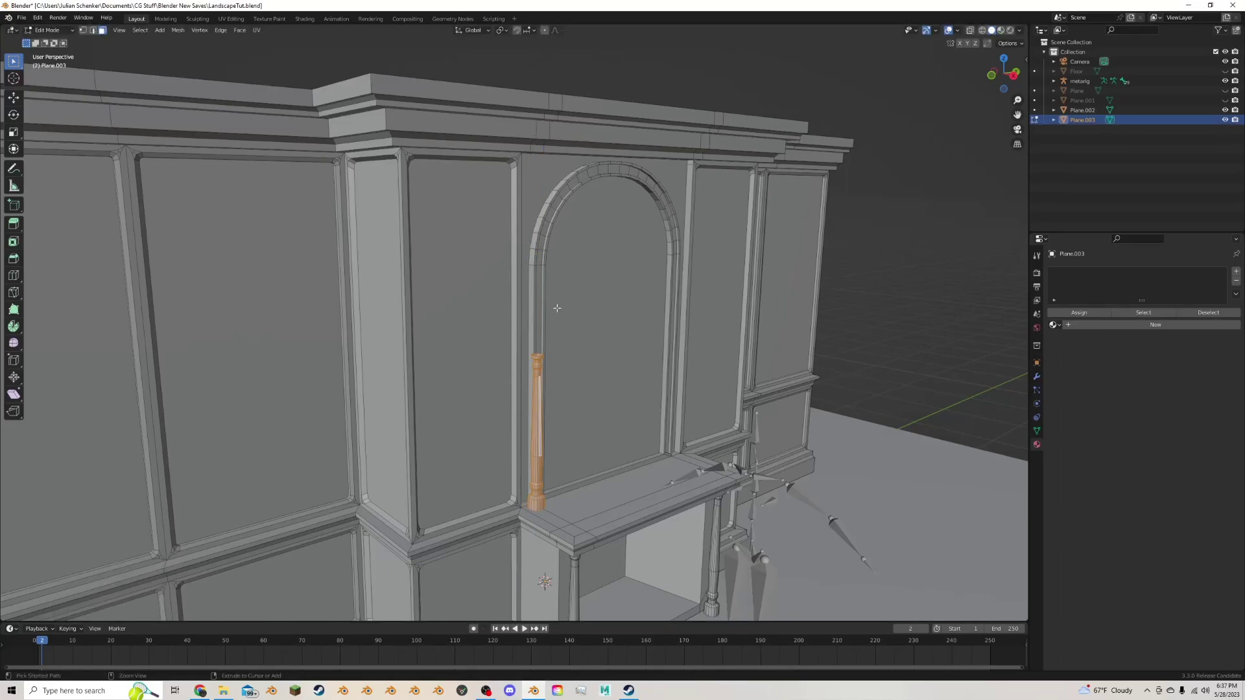
left_click_drag(1017, 115, 986, 115)
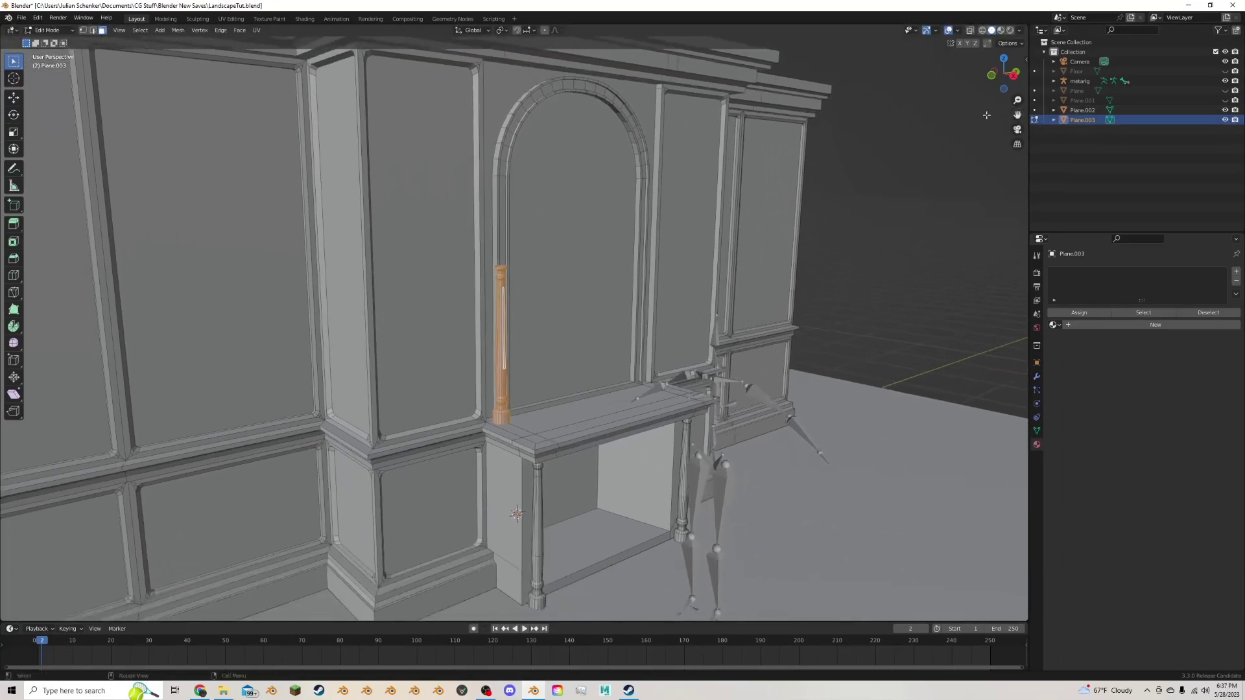
key("ctrl+z")
key("ctrl+z")
key("ctrl+z")
key("ctrl+z")
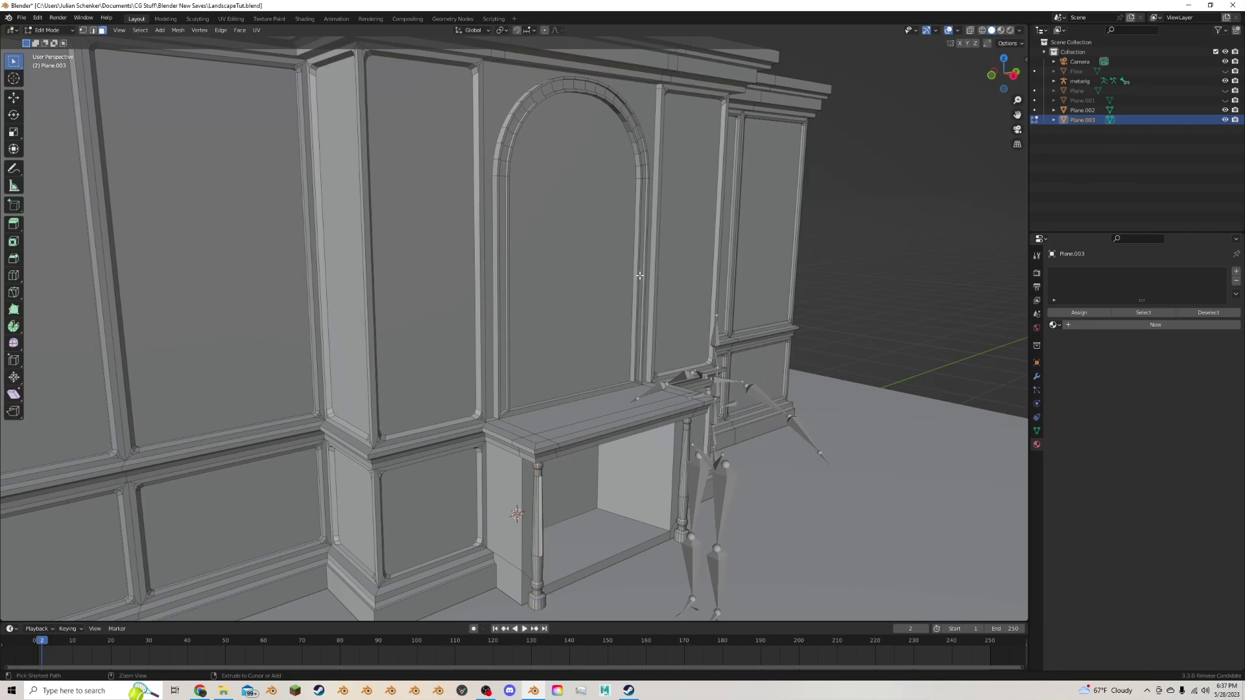
Examine the arch, mantel and fireplace columns up close and the whole panelled wall from farther away.
scroll(640, 277, "down", 4)
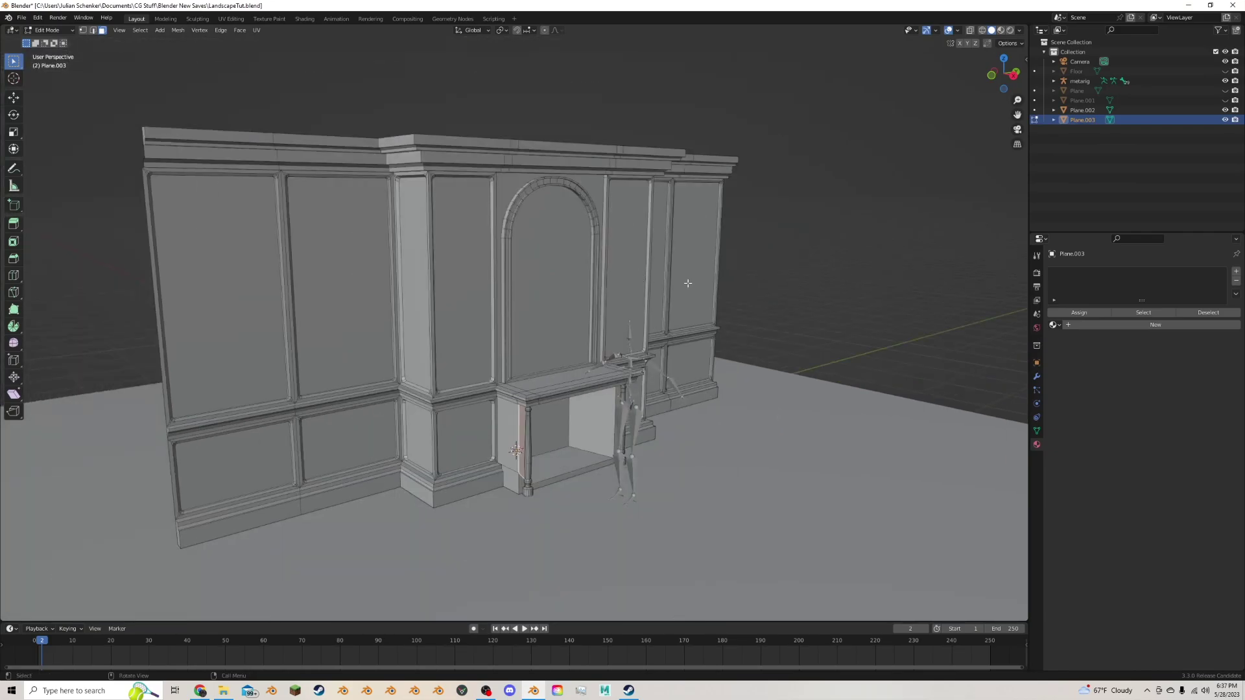
scroll(687, 283, "up", 3)
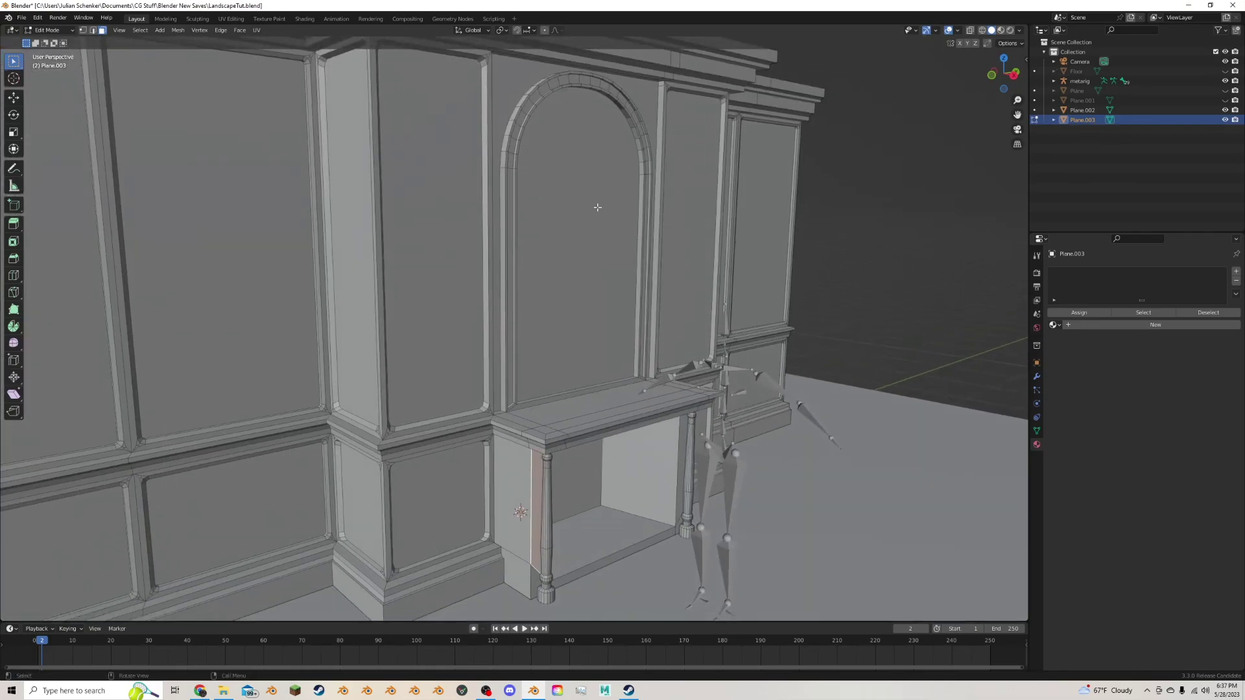
scroll(592, 203, "down", 3)
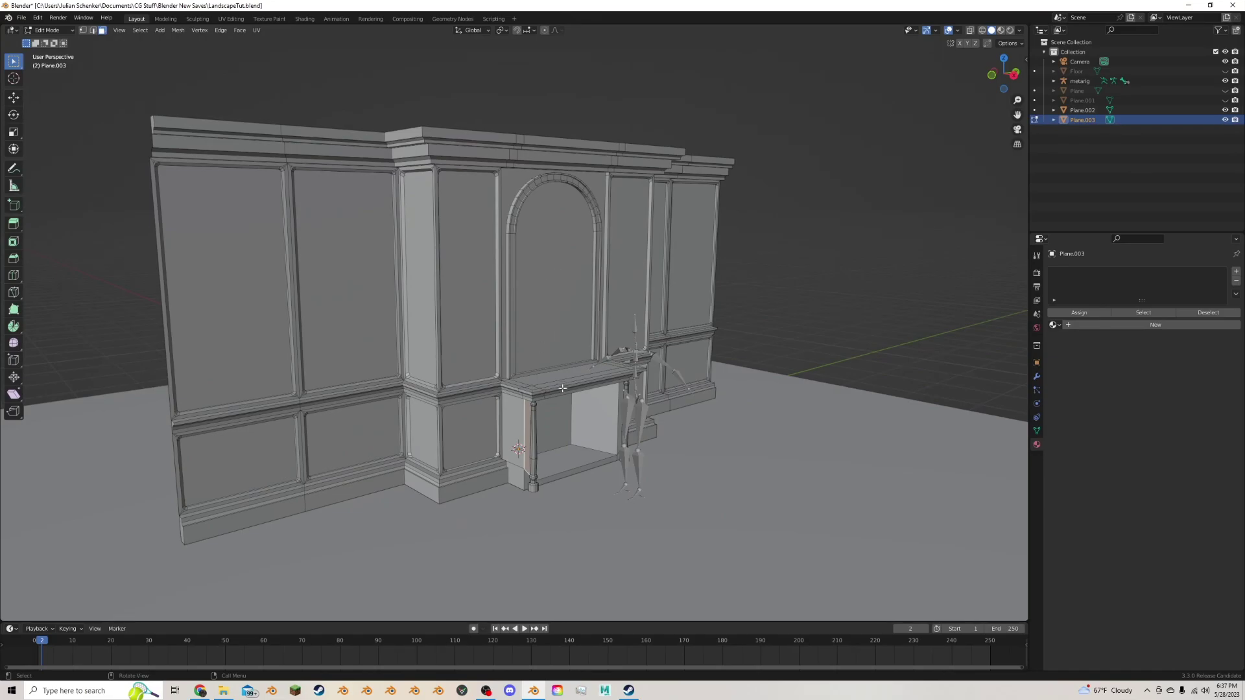
middle_click_drag(562, 388, 533, 380)
scroll(538, 372, "up", 3)
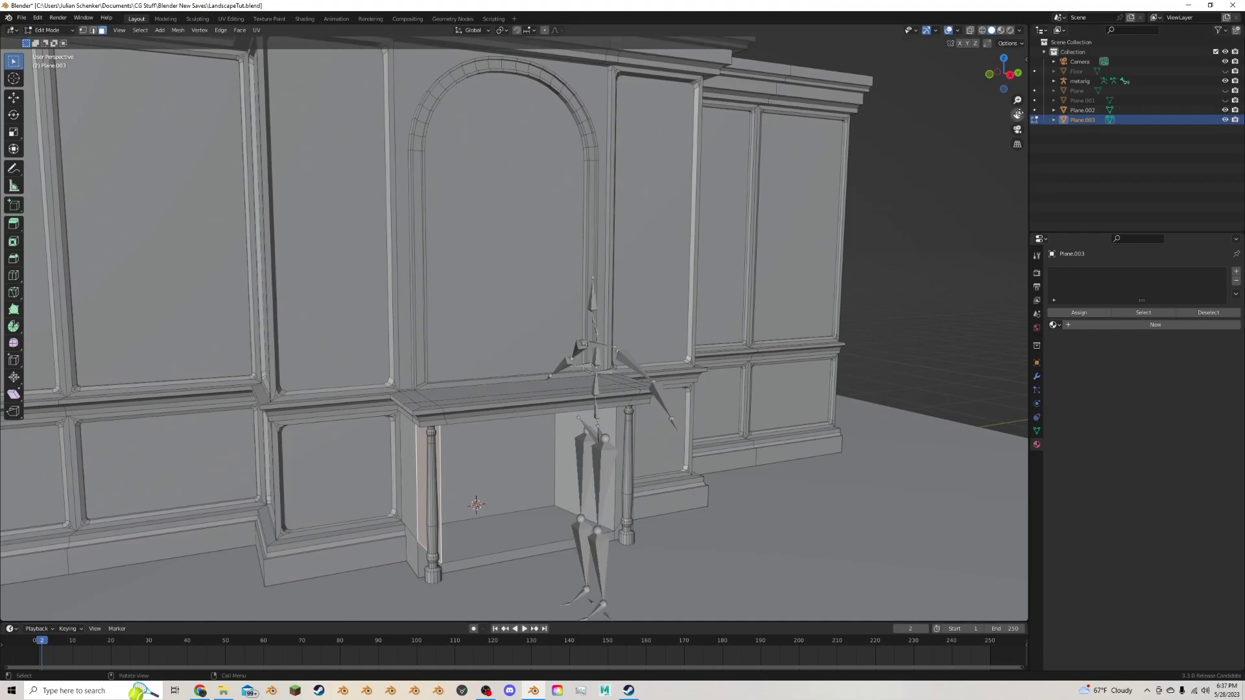
left_click_drag(1017, 114, 995, 4)
middle_click_drag(625, 295, 650, 286)
scroll(674, 324, "up", 4)
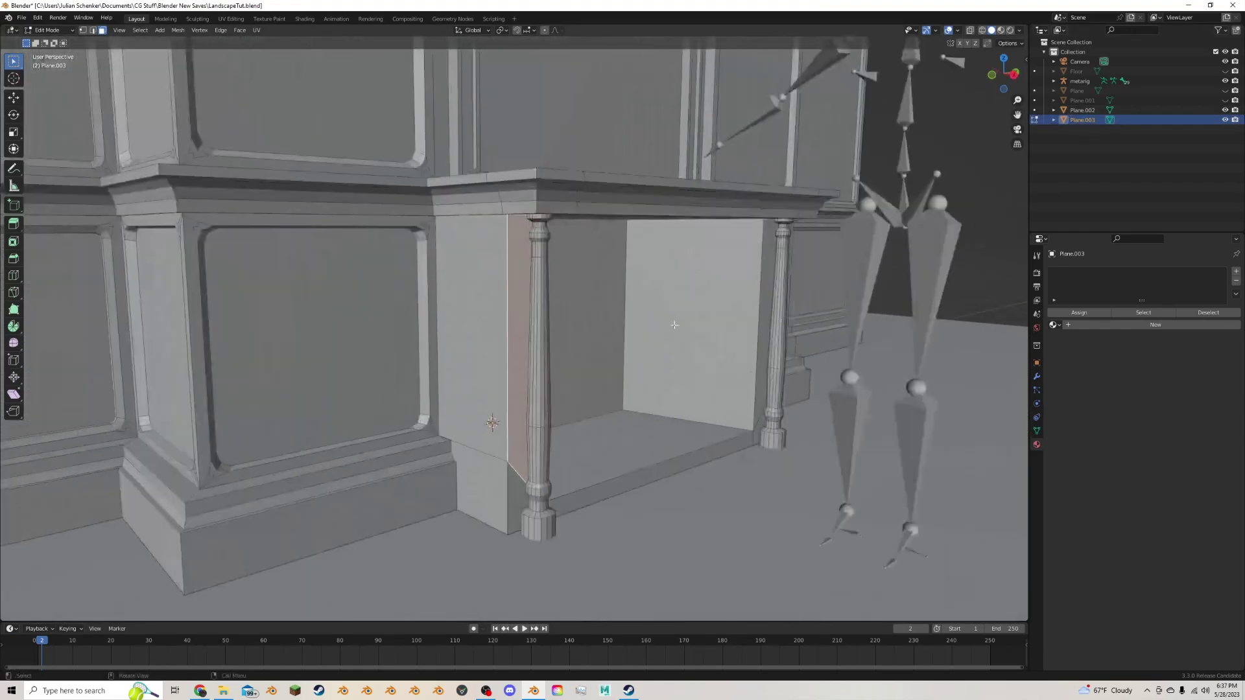
right_click(692, 417)
scroll(720, 329, "down", 4)
middle_click_drag(628, 339, 619, 347)
scroll(619, 347, "down", 1)
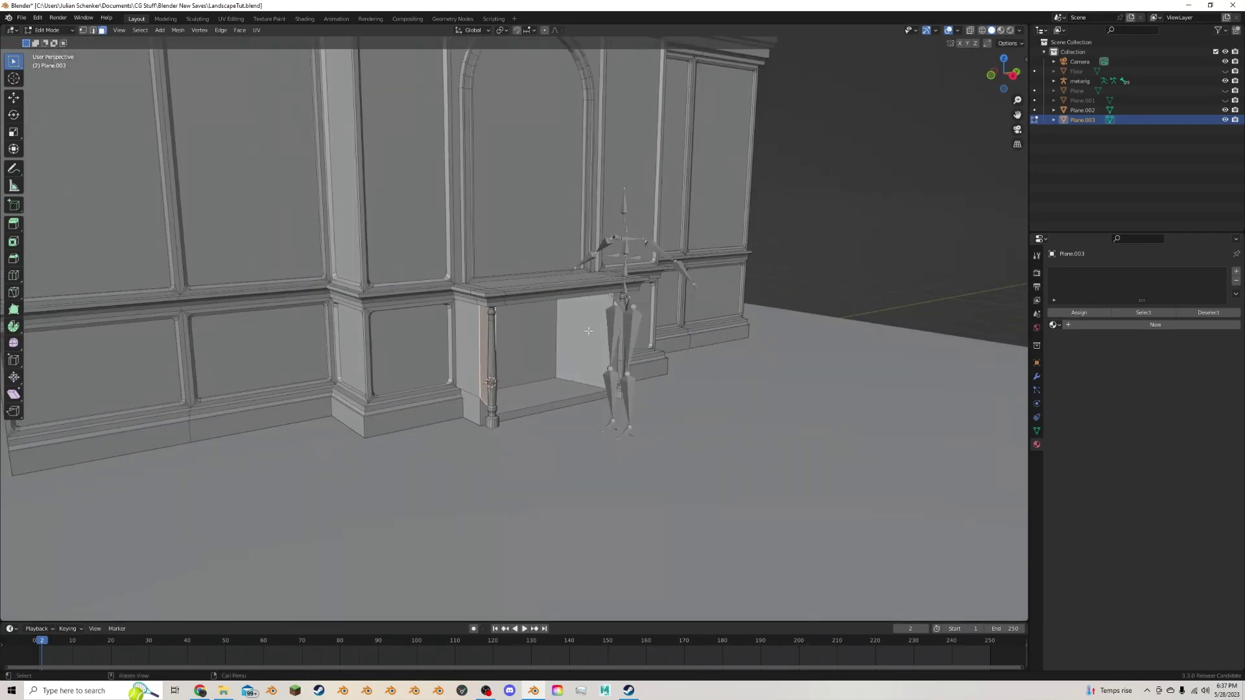
Switch to the Shading workspace and frame the whole panelled wall in the rendered view.
left_click(305, 19)
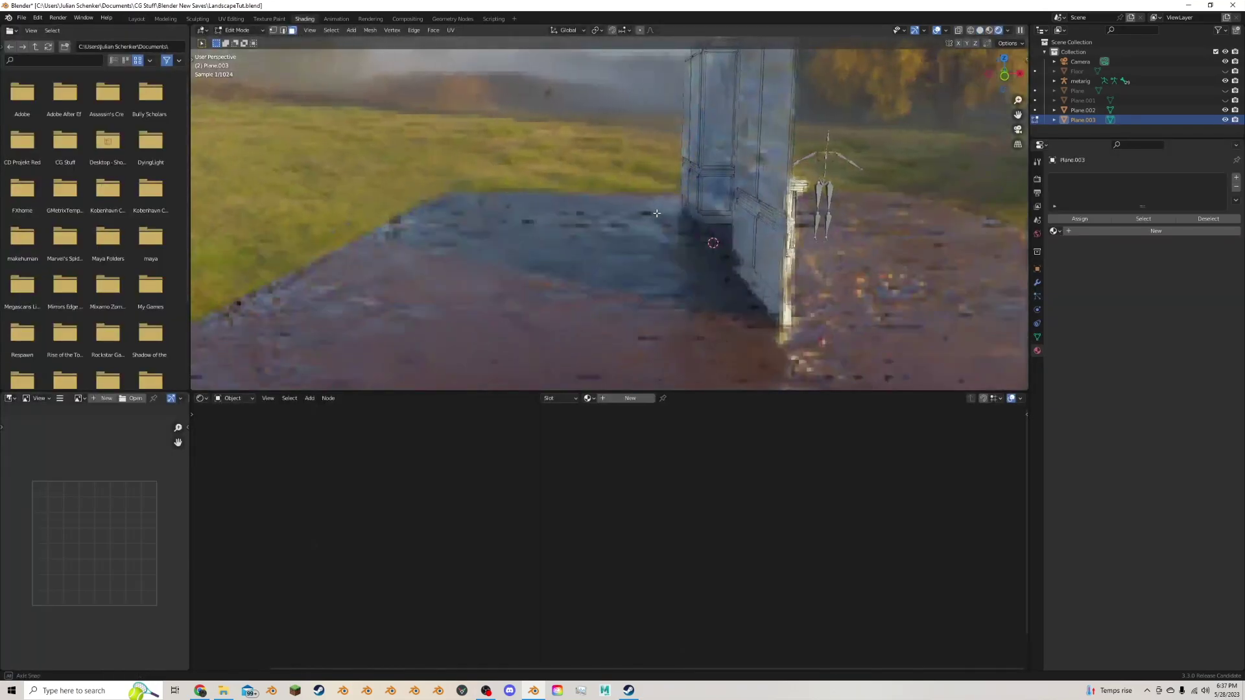
middle_click_drag(602, 214, 552, 211)
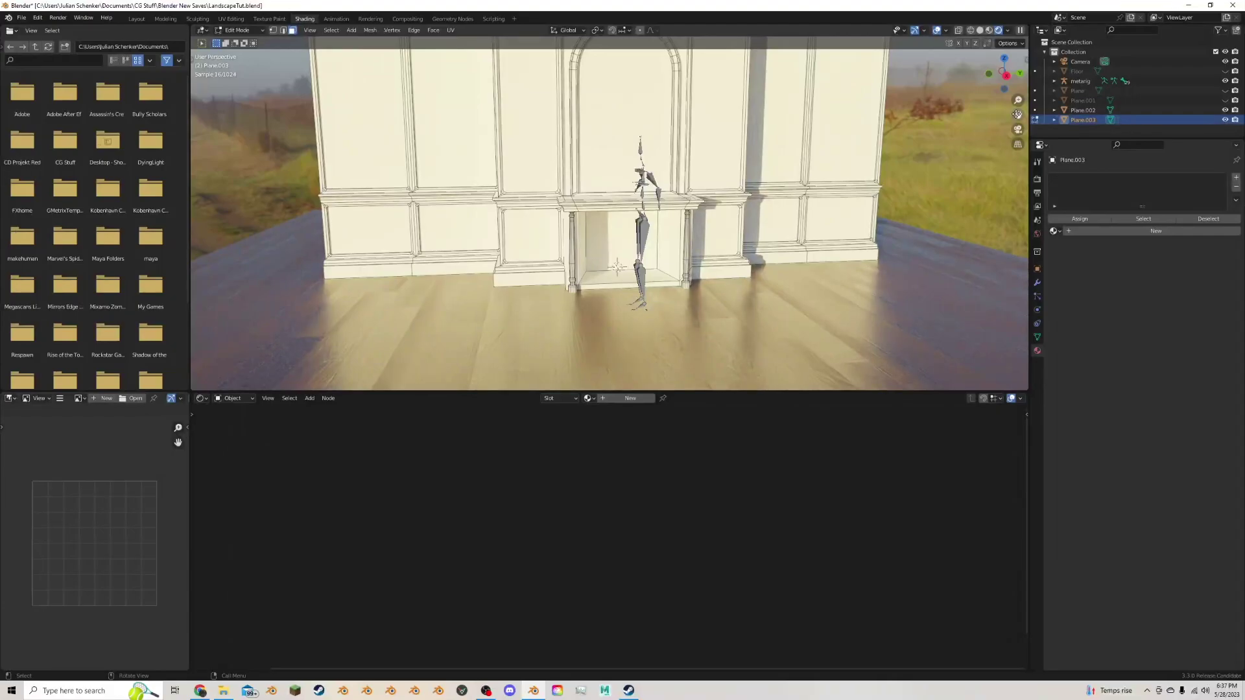
left_click_drag(1017, 114, 1005, 204)
scroll(687, 254, "down", 2)
middle_click_drag(687, 254, 707, 237)
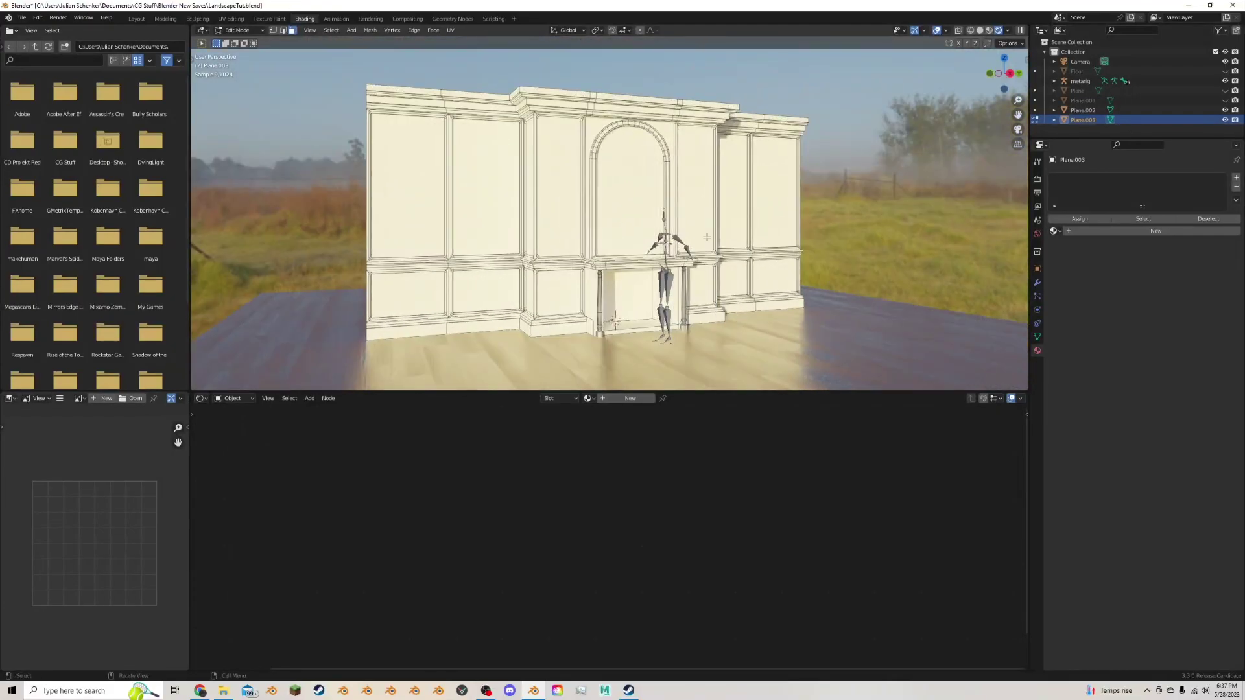
Switch to Chrome to view the $33 million Gilded Age mansion interior photo as a colour reference, and return to Blender.
left_click(223, 690)
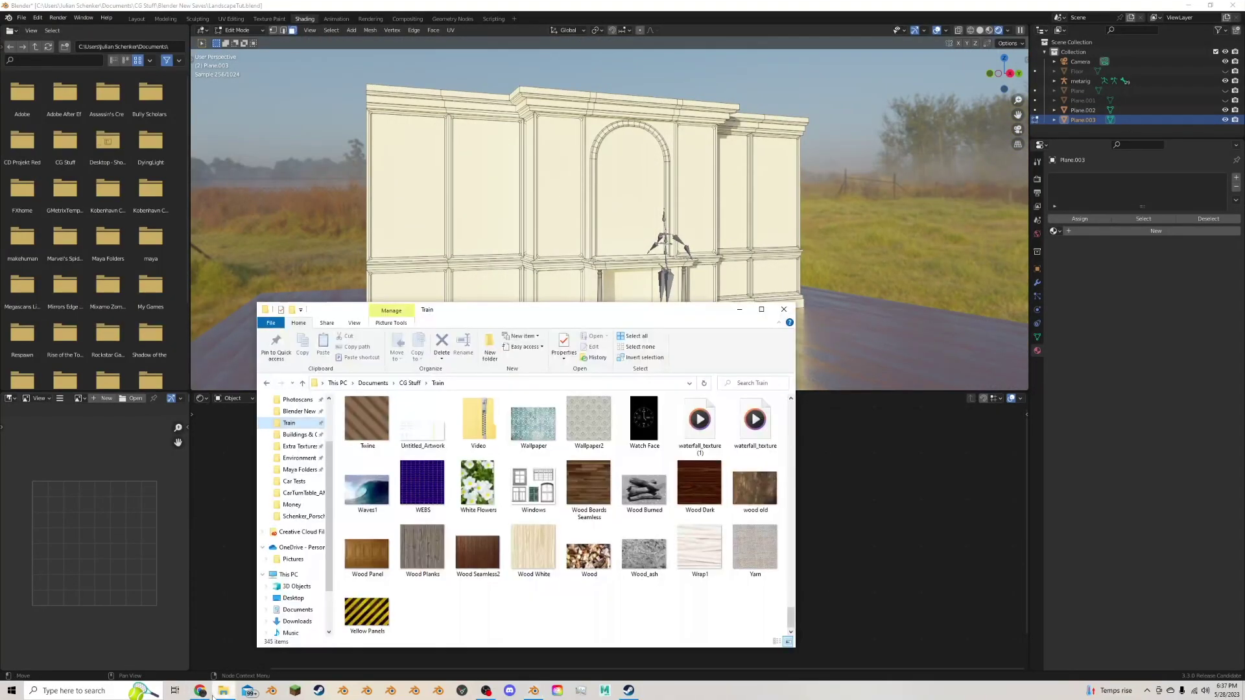
left_click(199, 691)
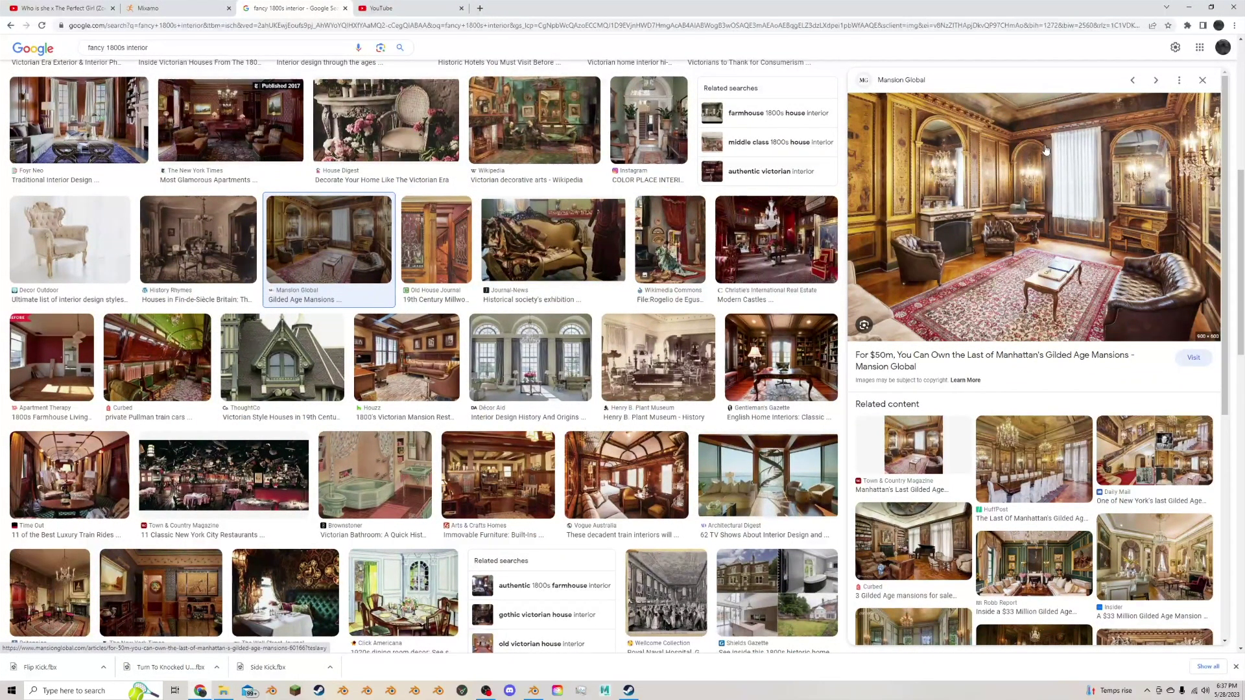
left_click(1144, 563)
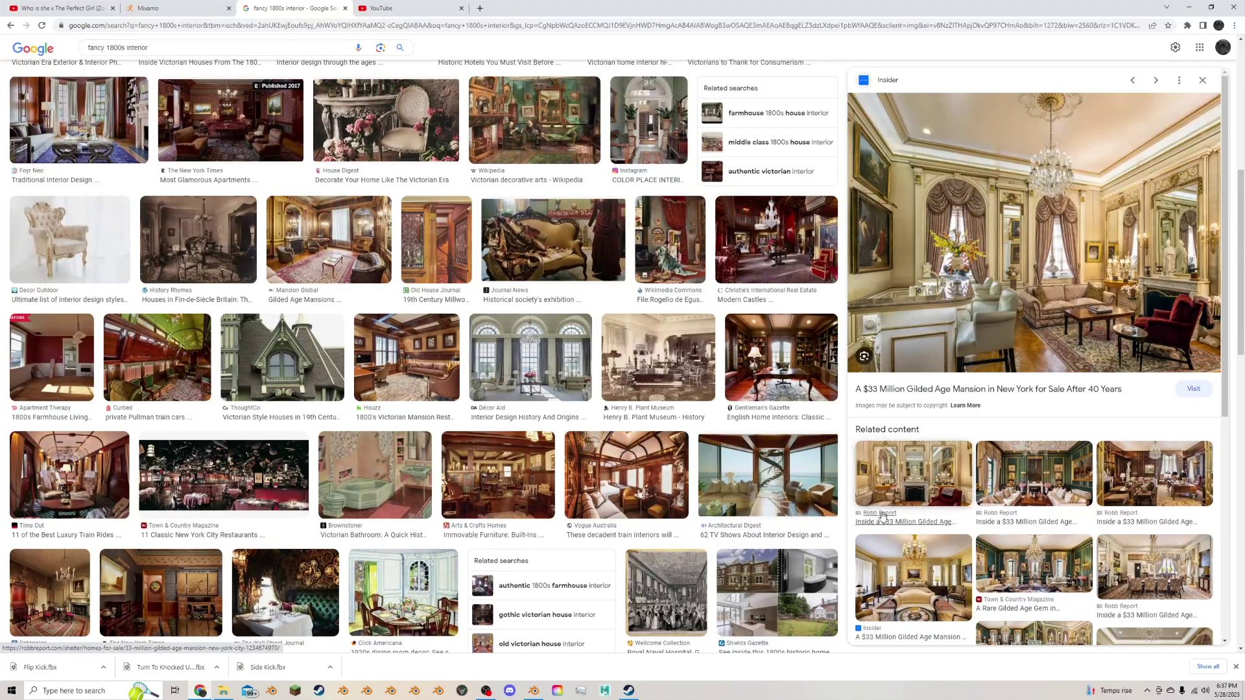
left_click(533, 690)
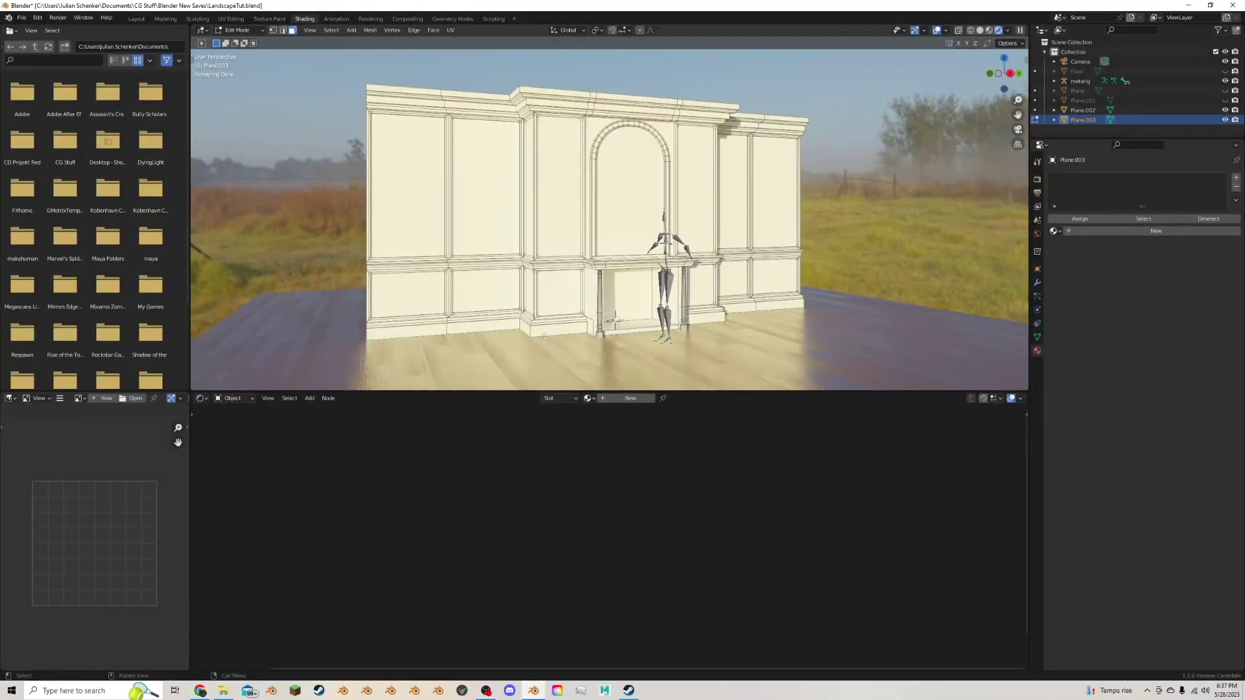
Assign the existing White Wall material to the wall object in Object Mode and open its base colour.
scroll(610, 220, "up", 2)
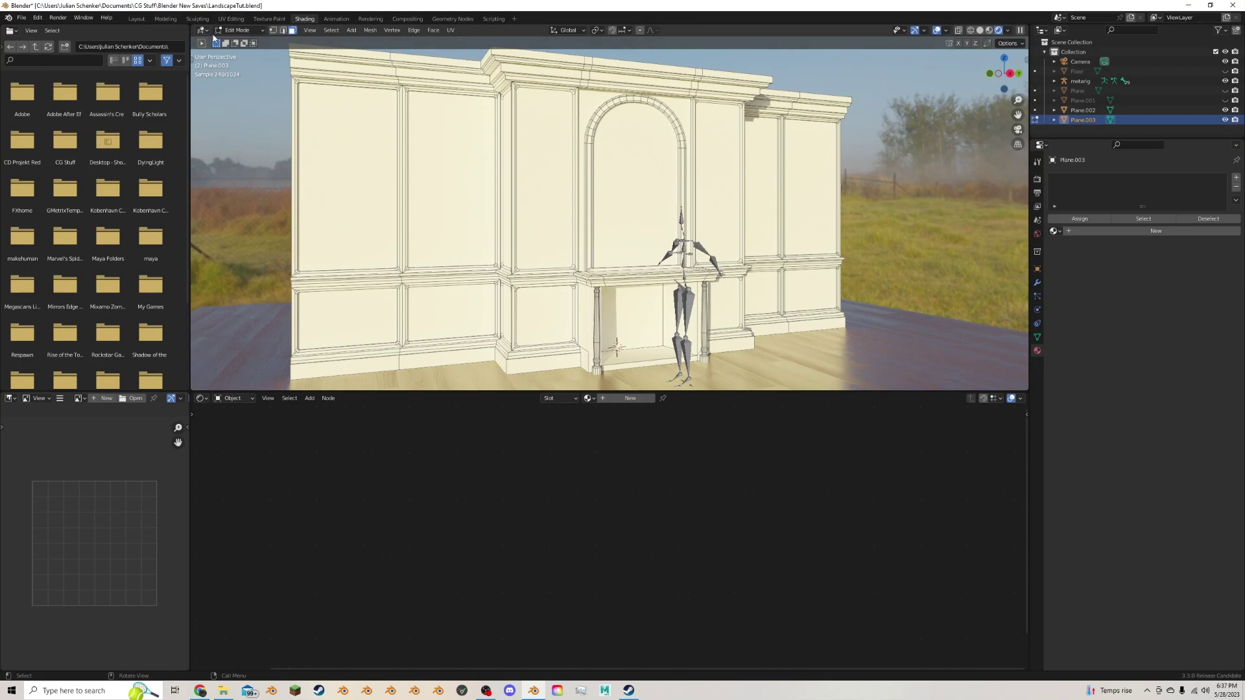
right_click(458, 144)
key("Tab")
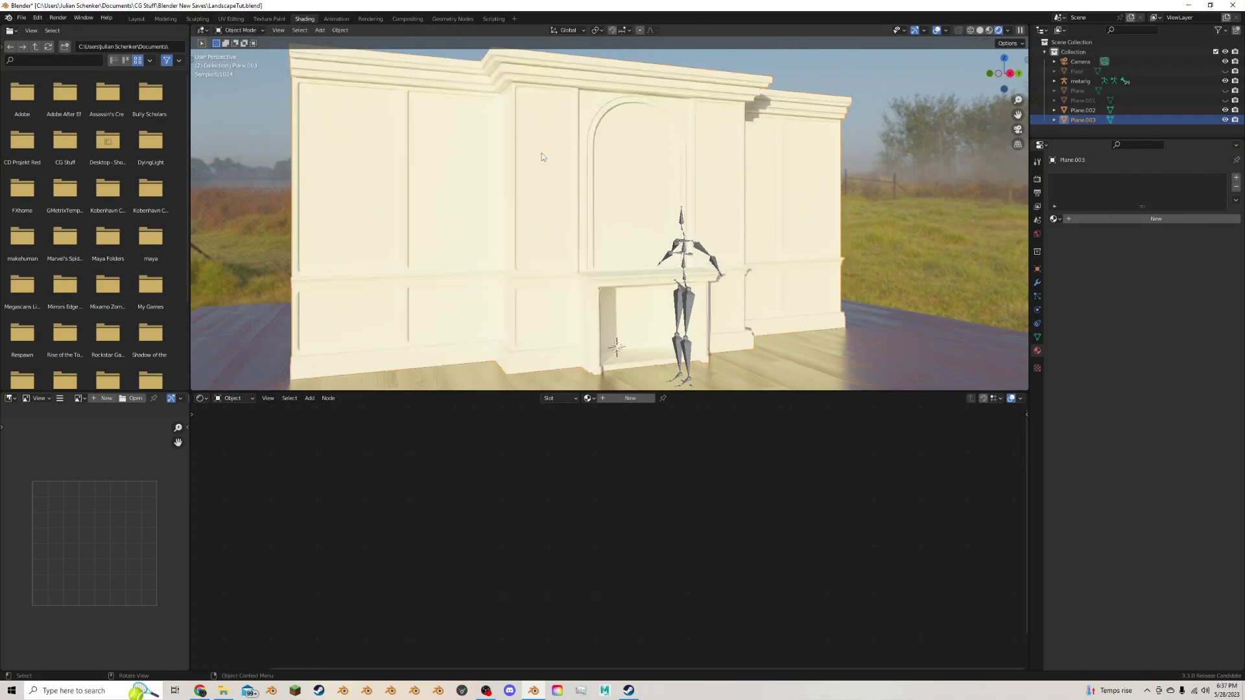
left_click(587, 398)
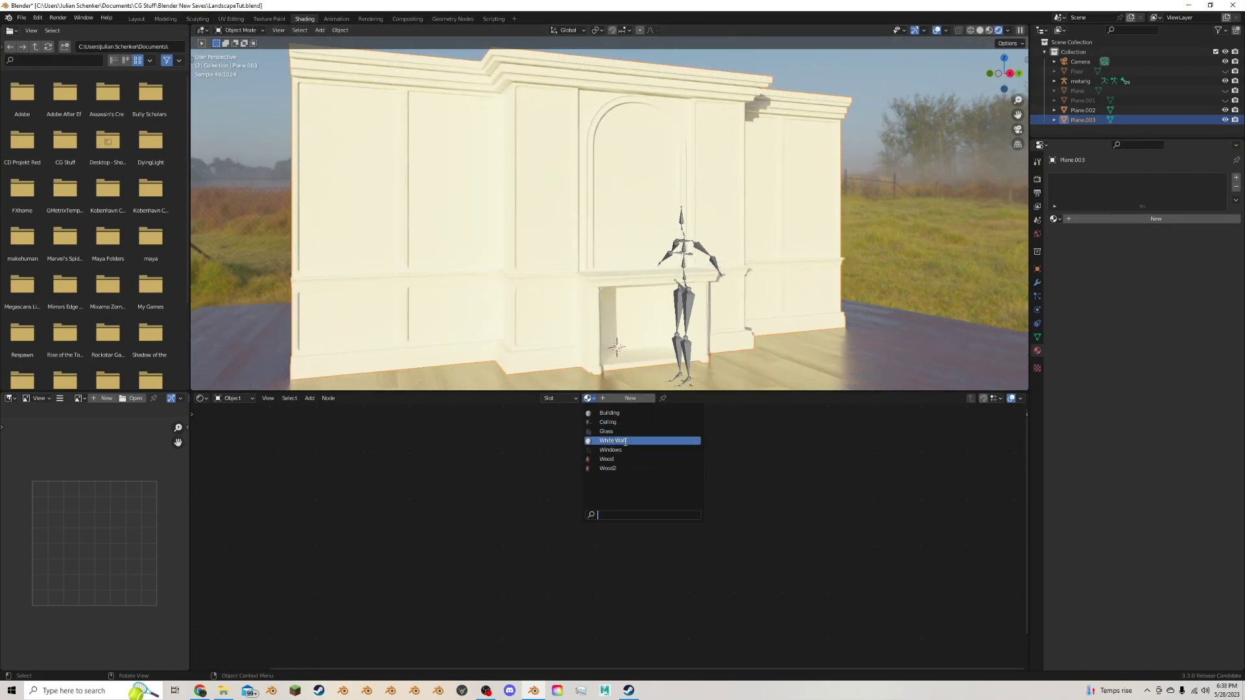
left_click(627, 436)
left_click_drag(711, 429, 681, 429)
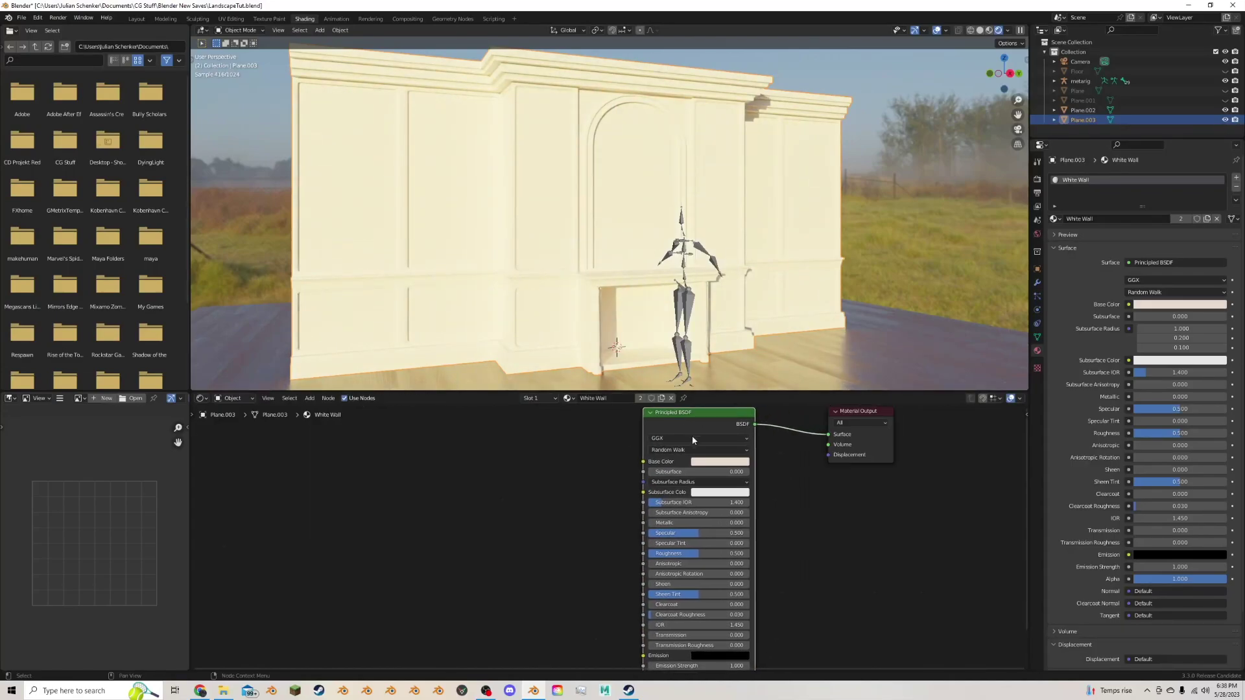
left_click(711, 463)
mouse_move(671, 278)
middle_mouse_down()
mouse_move(726, 278)
mouse_move(671, 273)
middle_mouse_up()
Enter Edit Mode on the wall and box-select all its visible faces.
key("Tab")
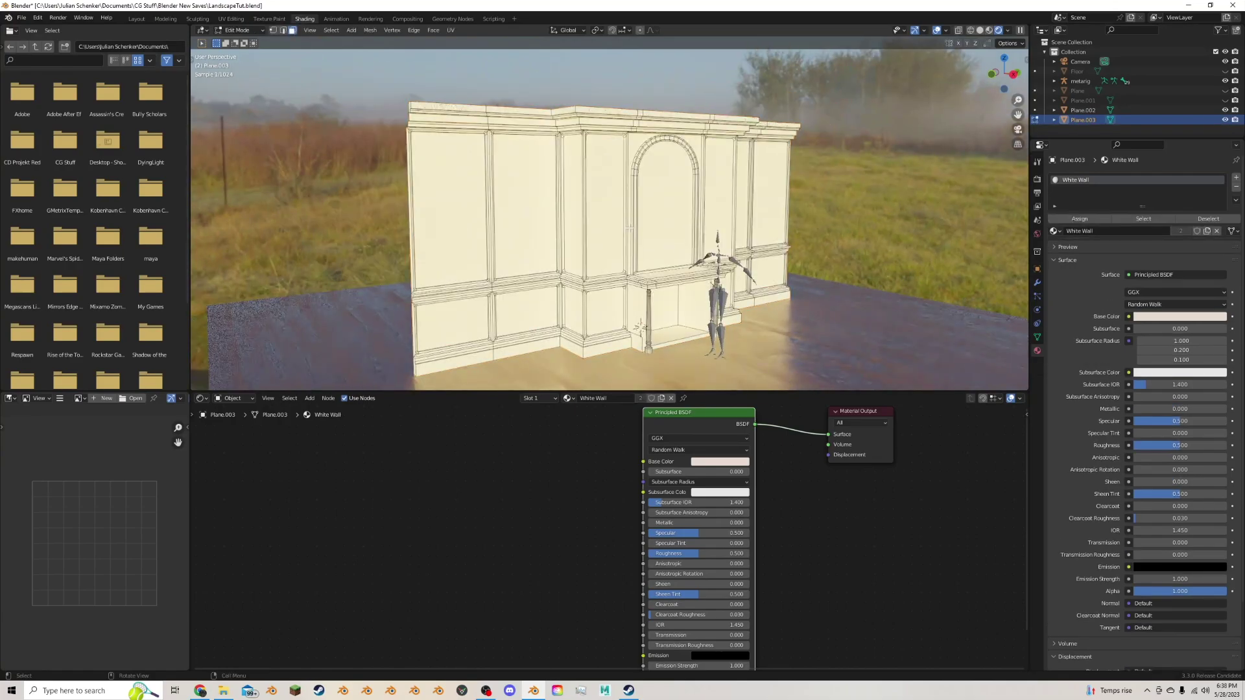
scroll(629, 228, "down", 3)
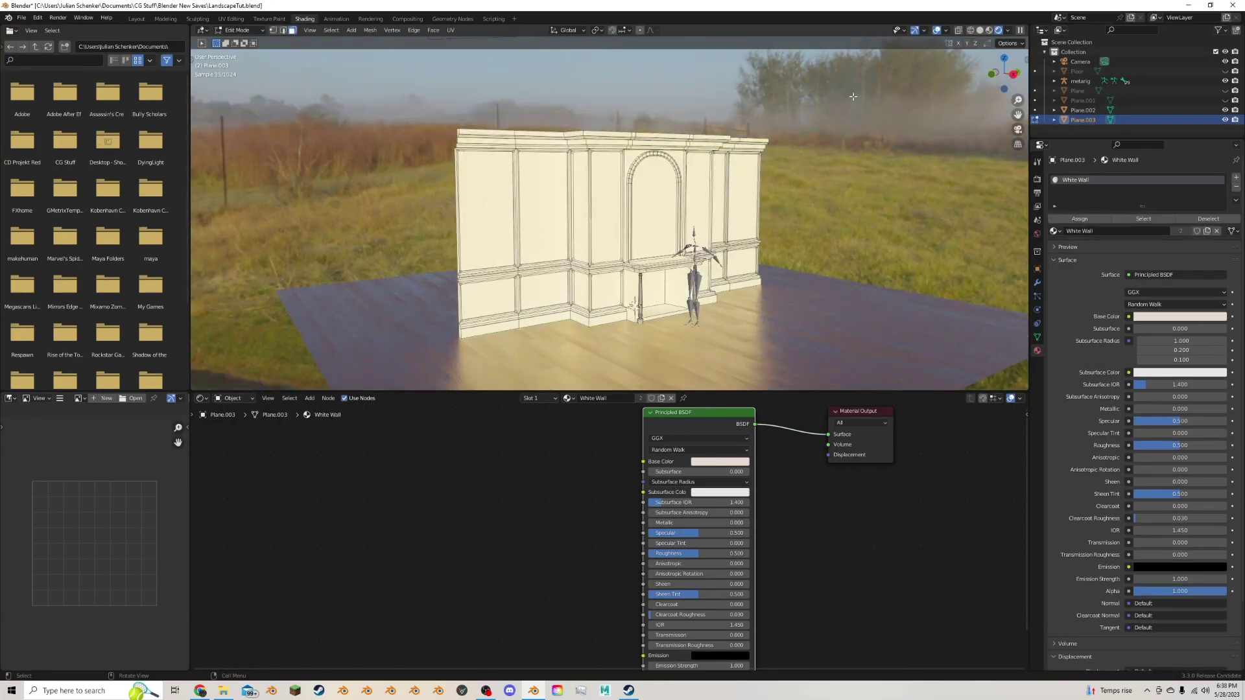
left_click_drag(853, 97, 389, 344)
middle_click_drag(389, 344, 459, 232)
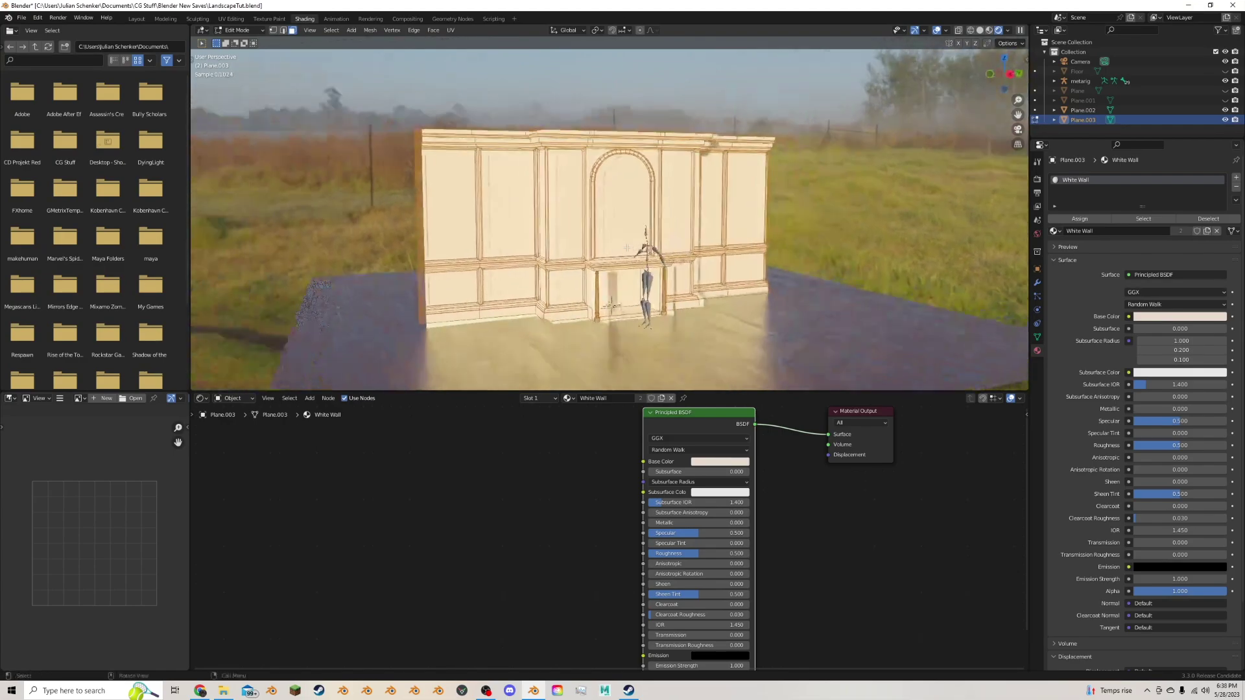
Remove the flat panel faces of the wall from the selection, keeping the trim and mouldings selected.
left_click(458, 232, "shift")
left_click(503, 219, "shift")
left_click(500, 281, "shift")
left_click(454, 288, "shift")
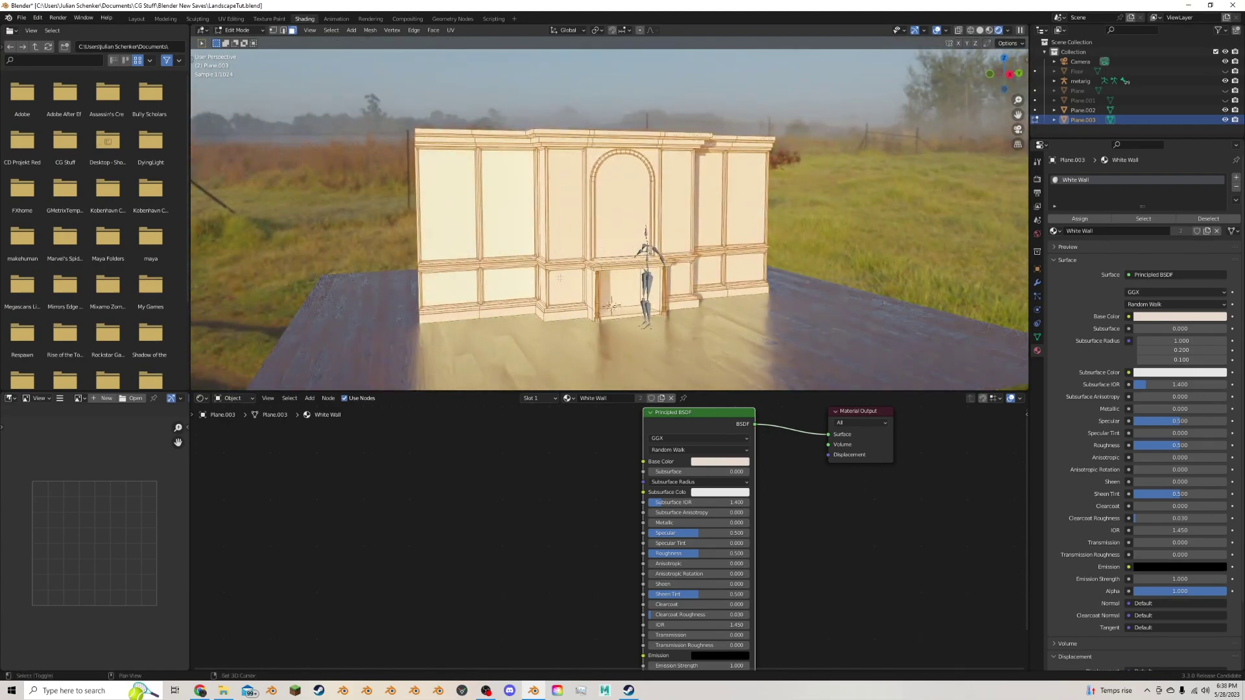
left_click(573, 280, "shift")
mouse_move(572, 279)
middle_mouse_down()
mouse_move(685, 275)
mouse_move(592, 280)
middle_mouse_up()
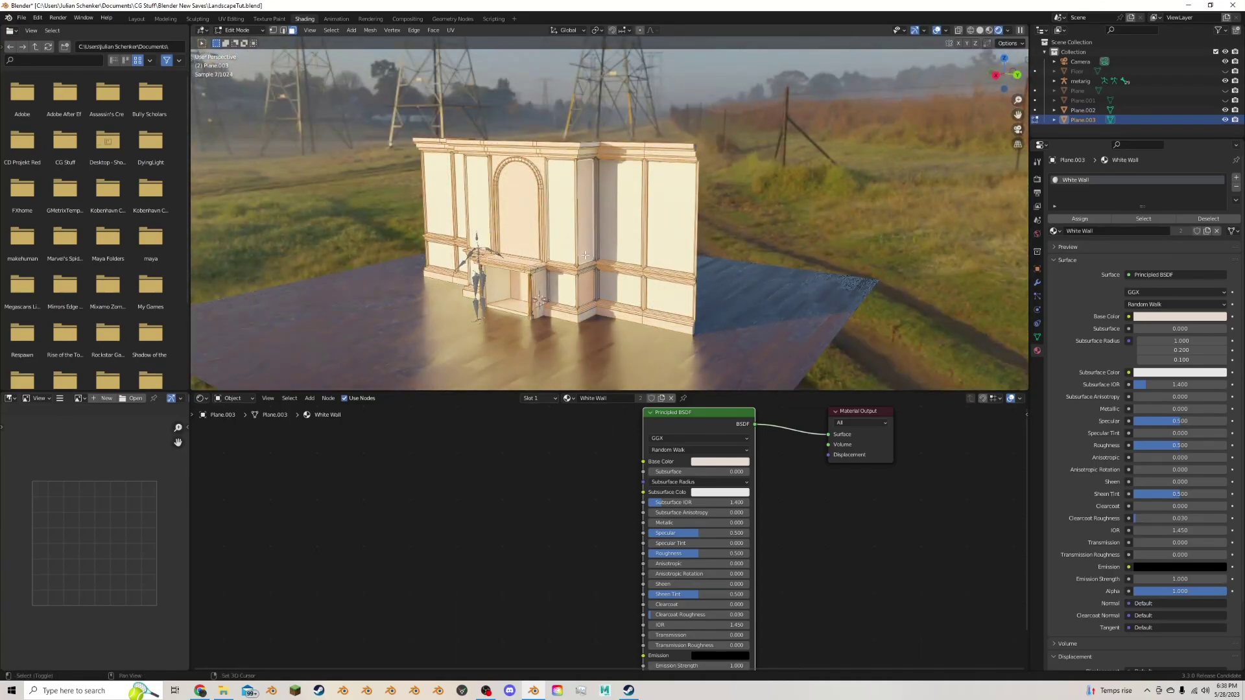
scroll(590, 273, "up", 1)
scroll(590, 273, "down", 2)
middle_click_drag(590, 273, 632, 271)
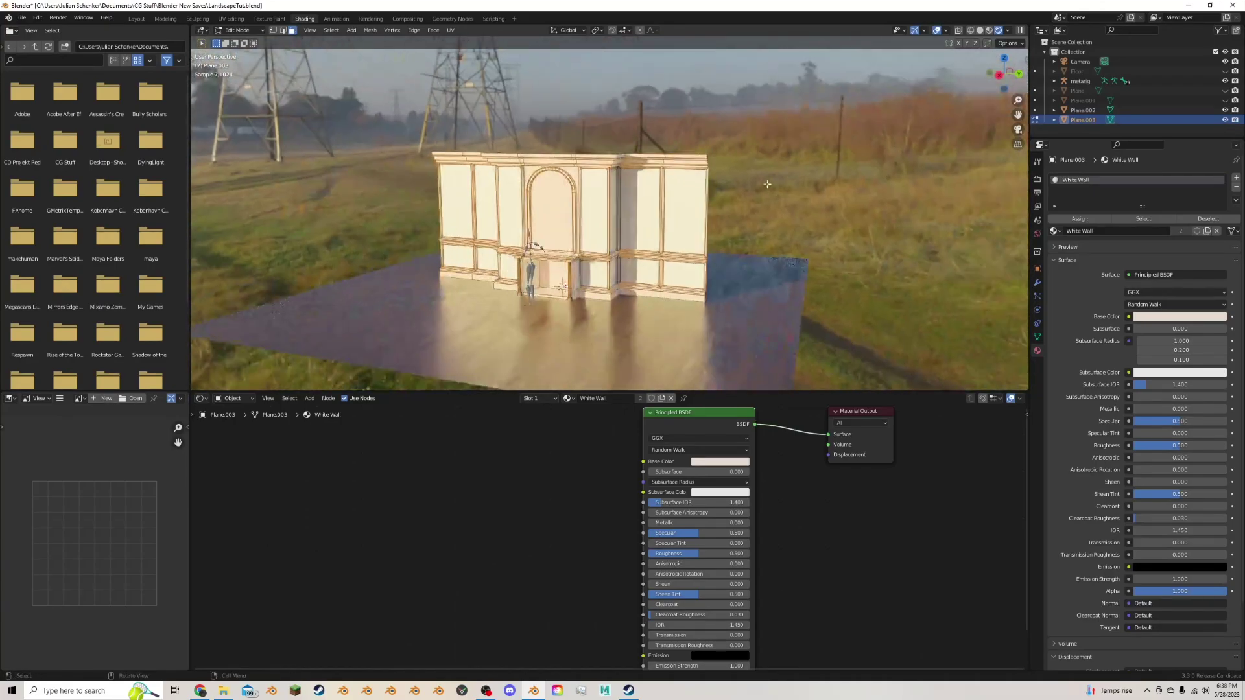
Reselect the wall's faces with X-ray enabled so hidden faces are included, and turn X-ray off again.
key("alt+z")
left_click_drag(817, 118, 652, 185)
scroll(667, 274, "up", 2)
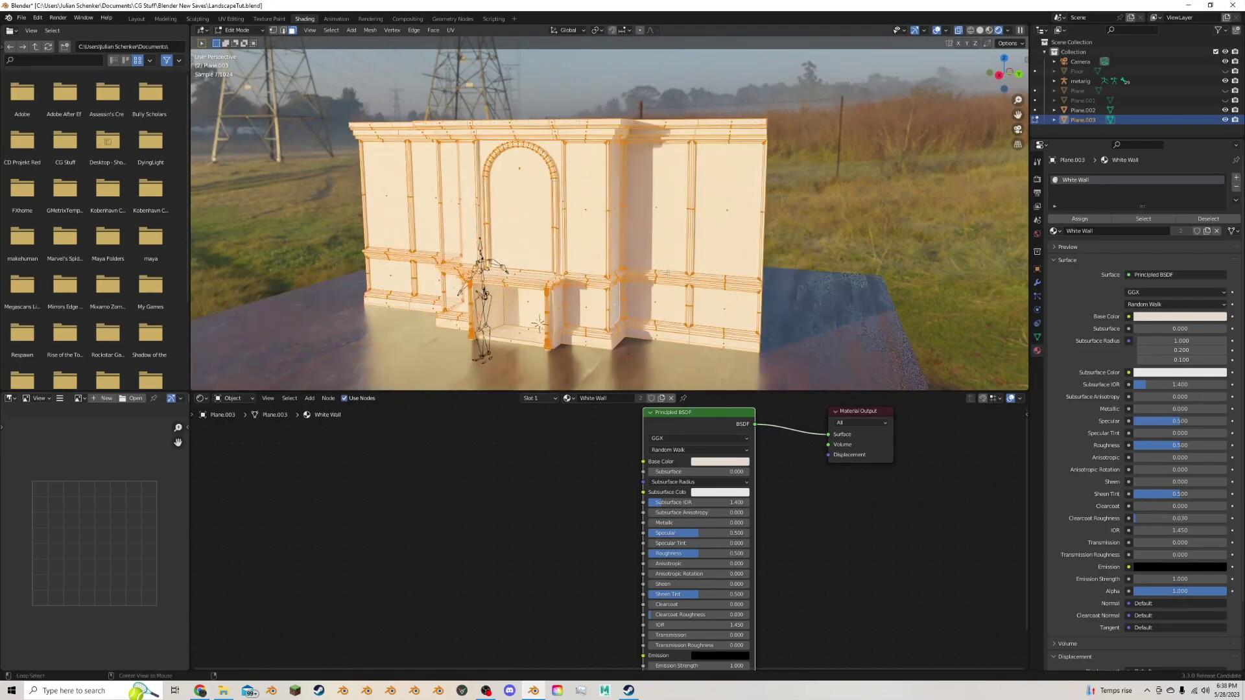
key("alt+a")
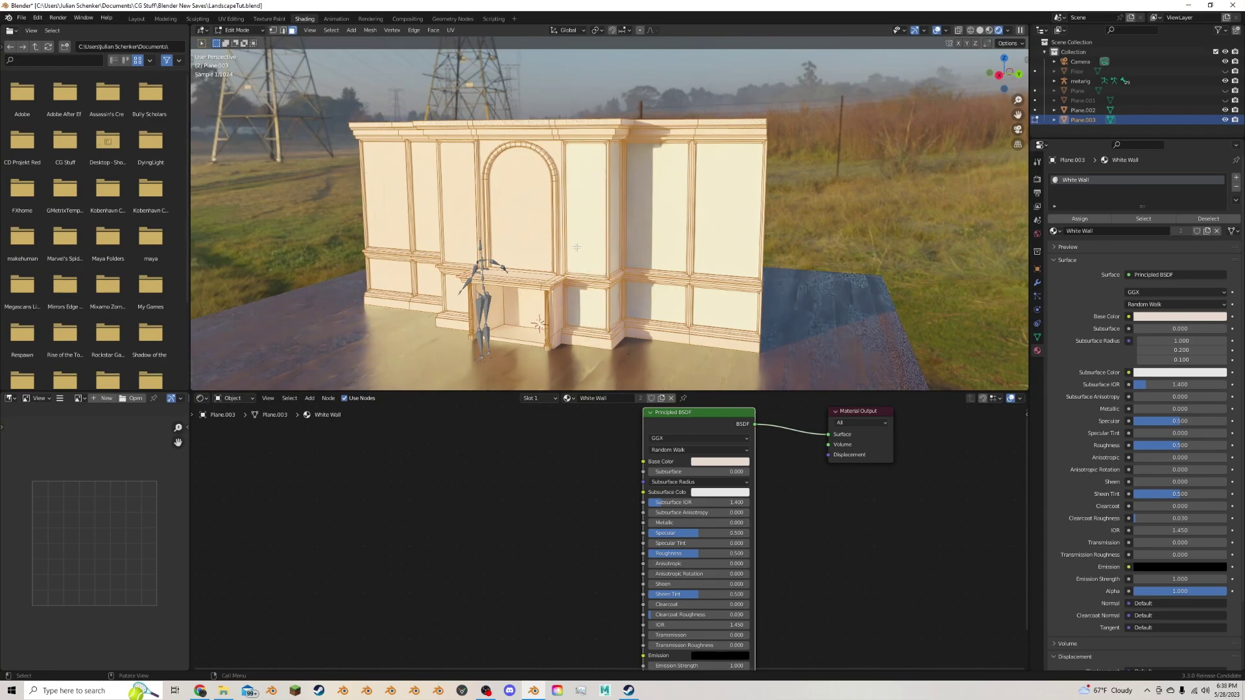
Deselect the flat upper and lower panel faces across the wall again, leaving the mouldings and fireplace selected.
middle_click_drag(587, 165, 621, 228)
left_click(554, 228, "shift")
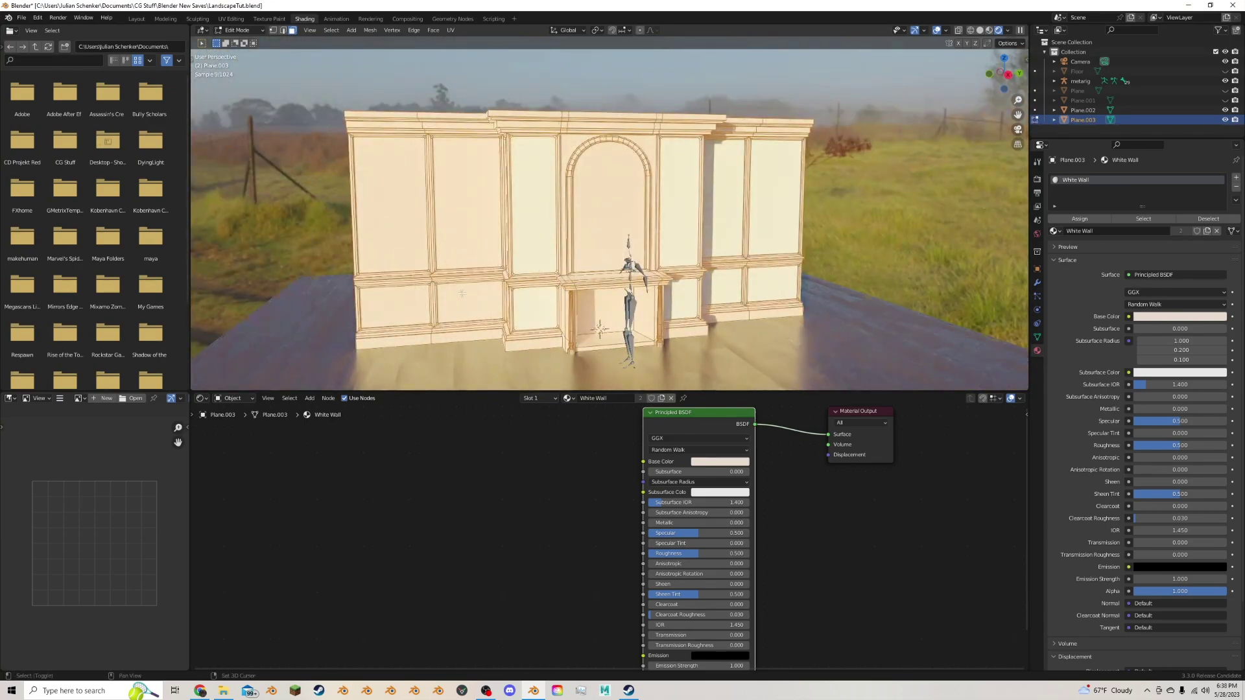
middle_click_drag(462, 293, 559, 296)
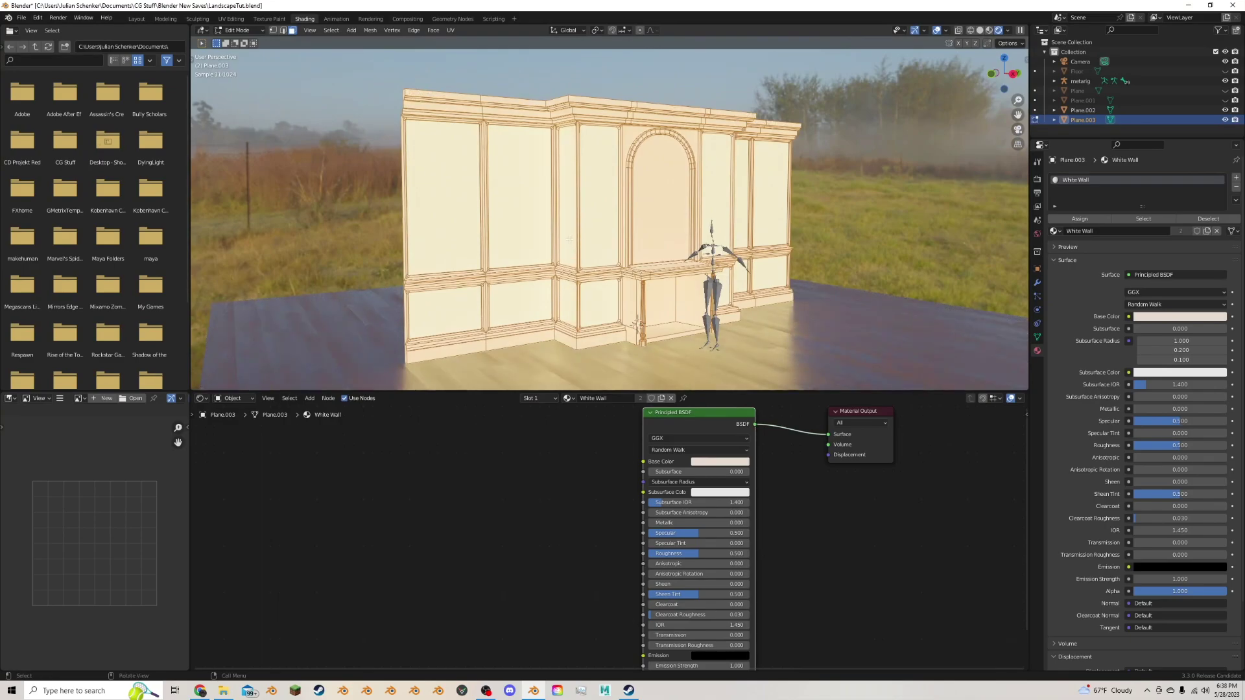
middle_click_drag(570, 238, 594, 340)
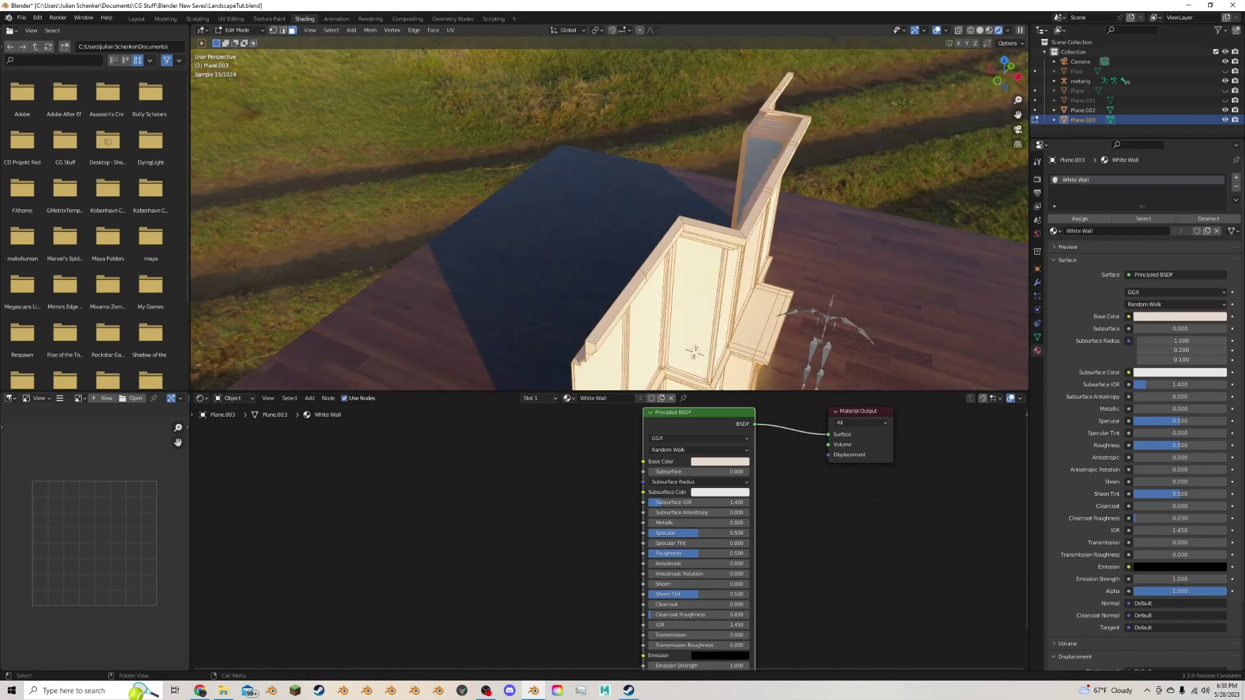
Add a second material slot to the wall, create a material named Gold Trim in it, and assign it to the selected trim.
middle_click_drag(653, 261, 616, 242)
left_click(1236, 177)
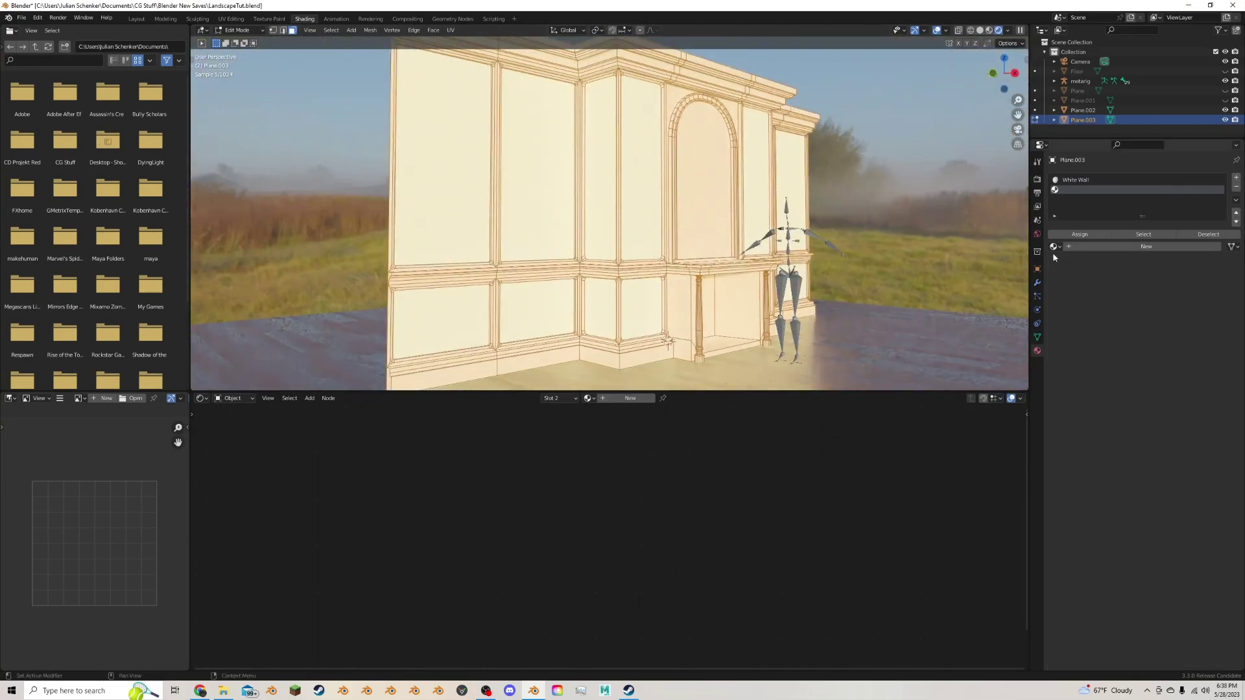
left_click(1098, 247)
double_click(1099, 247)
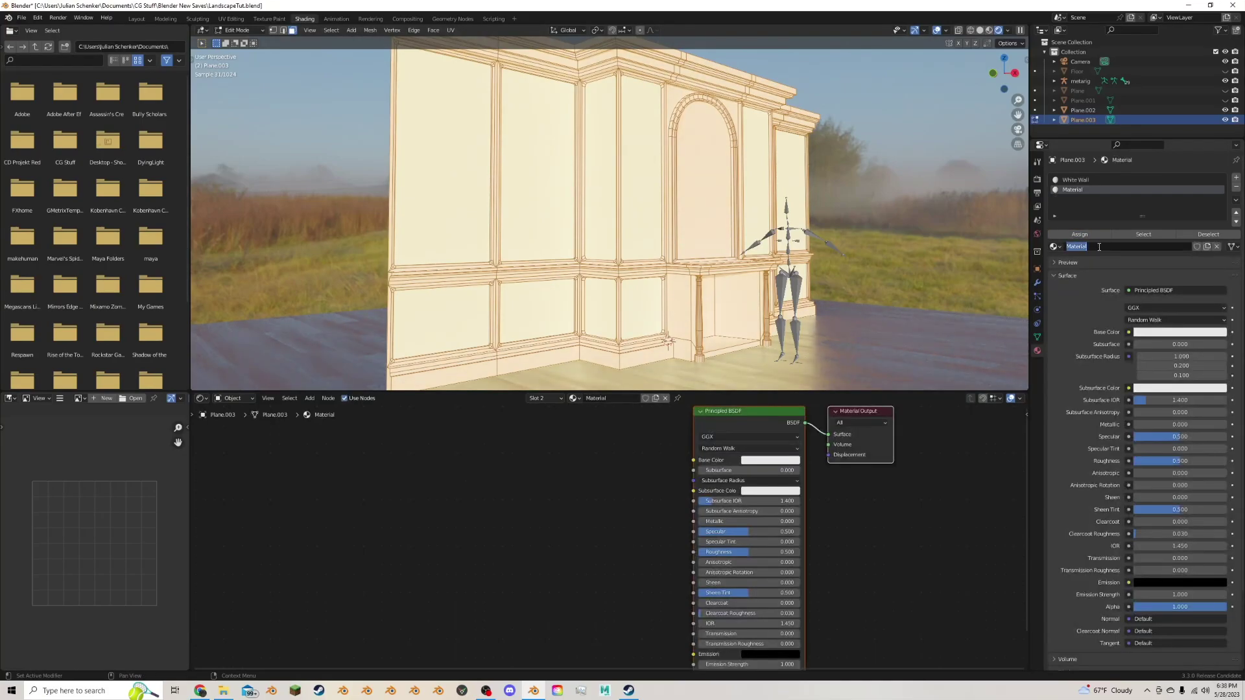
type("Gold Trim")
key("Return")
key("Tab")
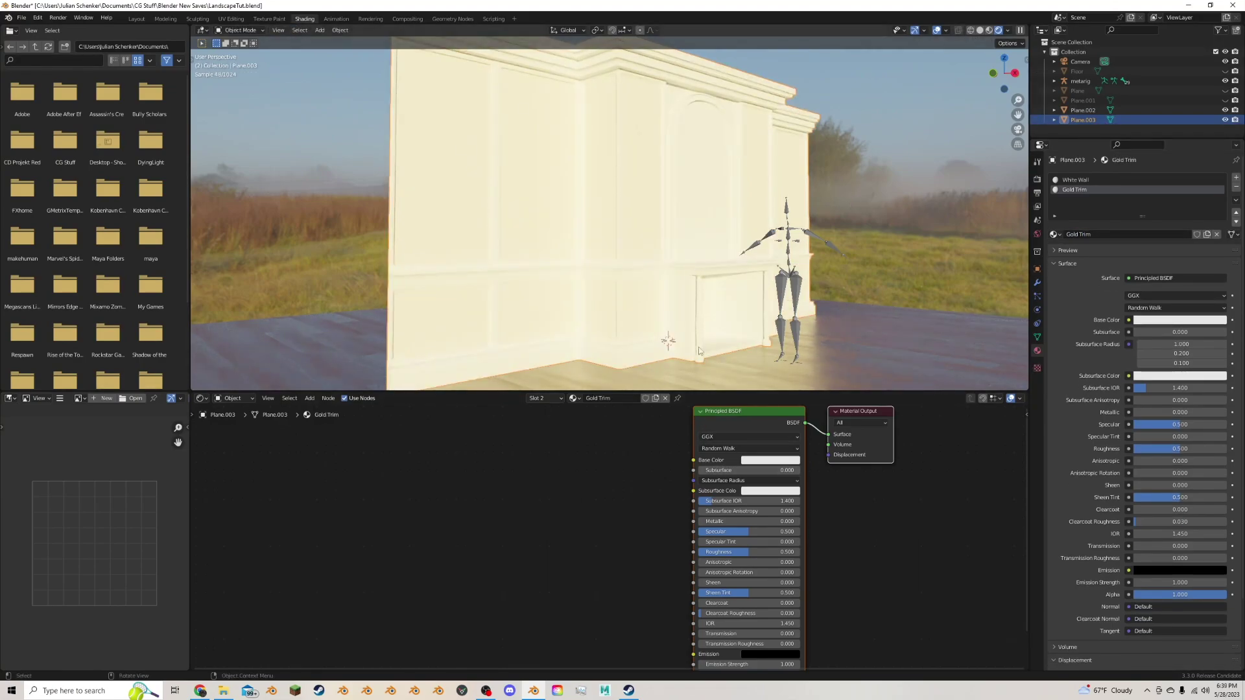
Assign the White Wall material to the fireplace's flat side, base and inner opening faces, then return to Object Mode.
key("Tab")
middle_click_drag(715, 359, 723, 369)
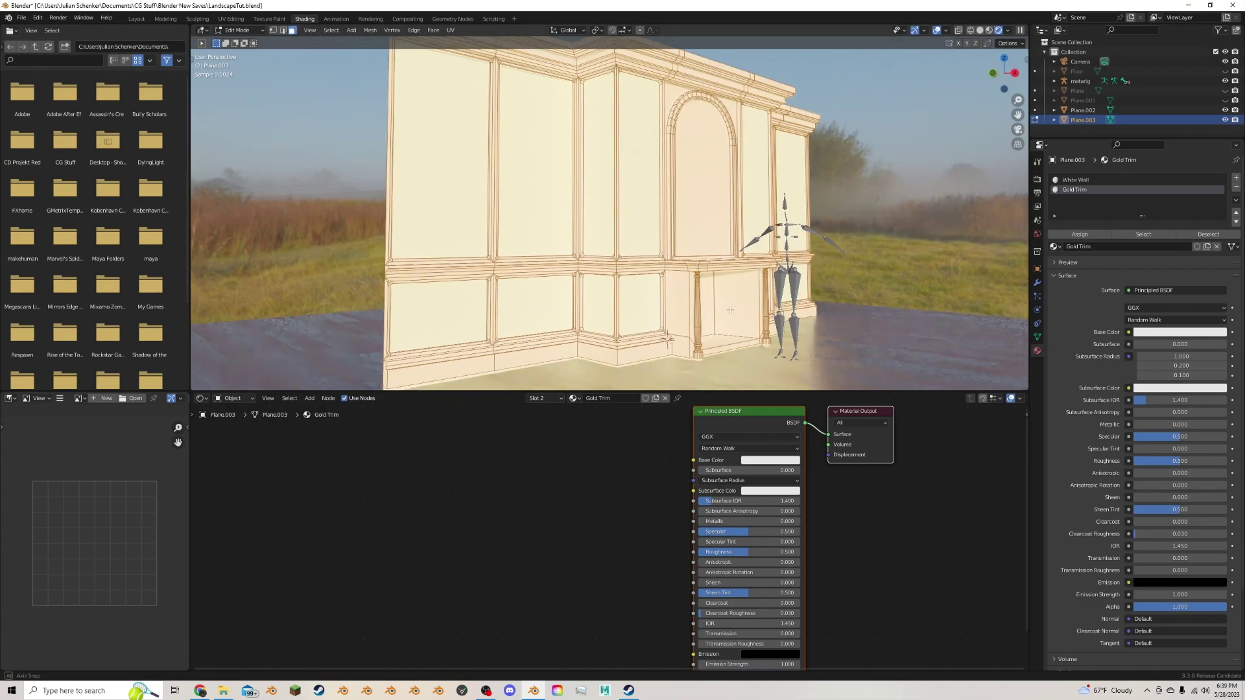
scroll(722, 370, "up", 2)
middle_click_drag(735, 325, 629, 202, "shift")
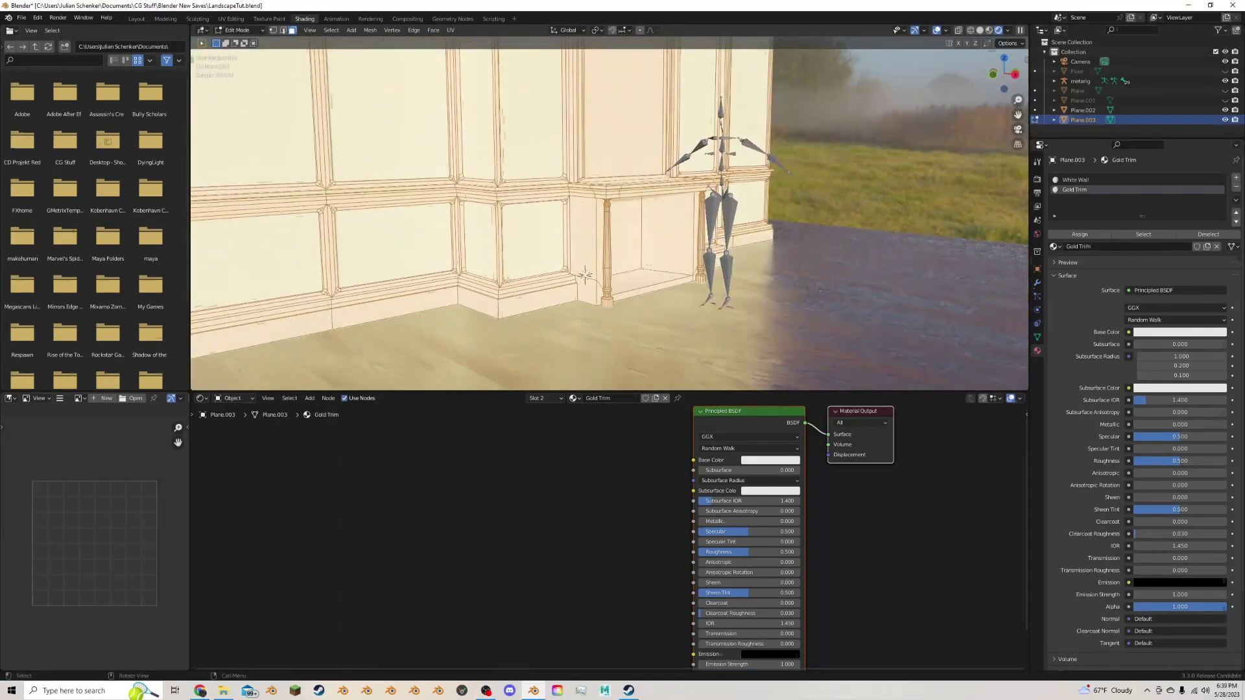
scroll(628, 202, "up", 3)
left_click(565, 280)
left_click(582, 361, "shift")
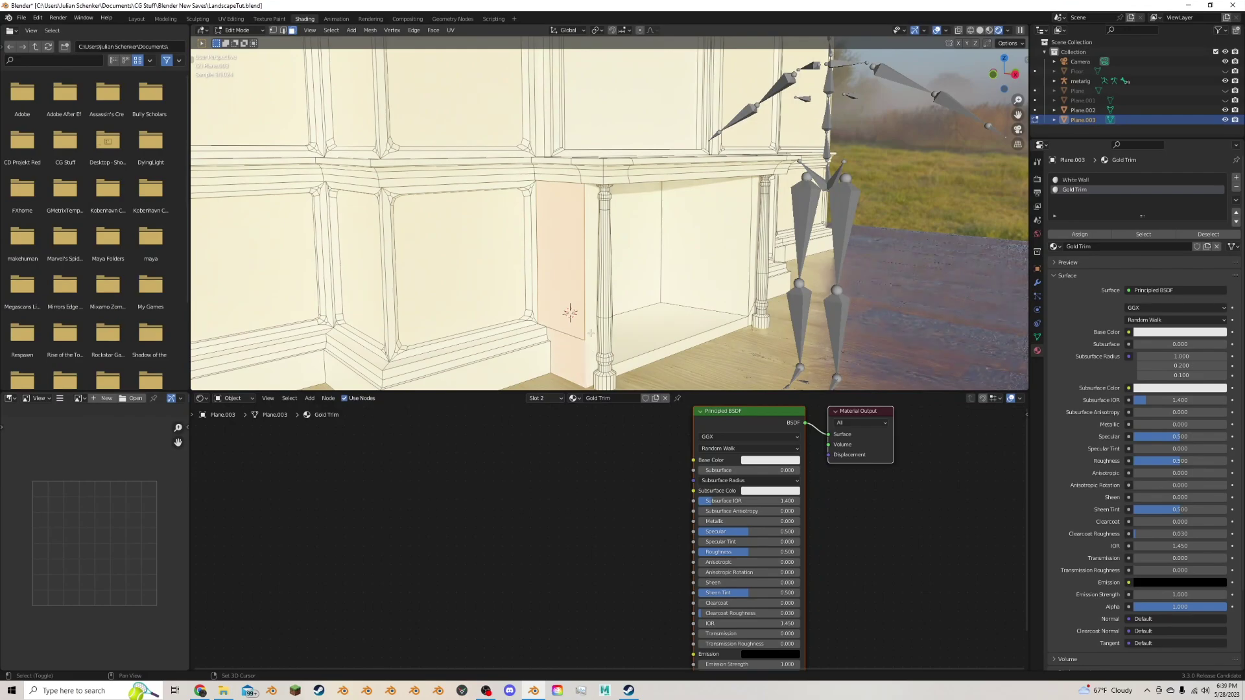
middle_click_drag(589, 332, 673, 259)
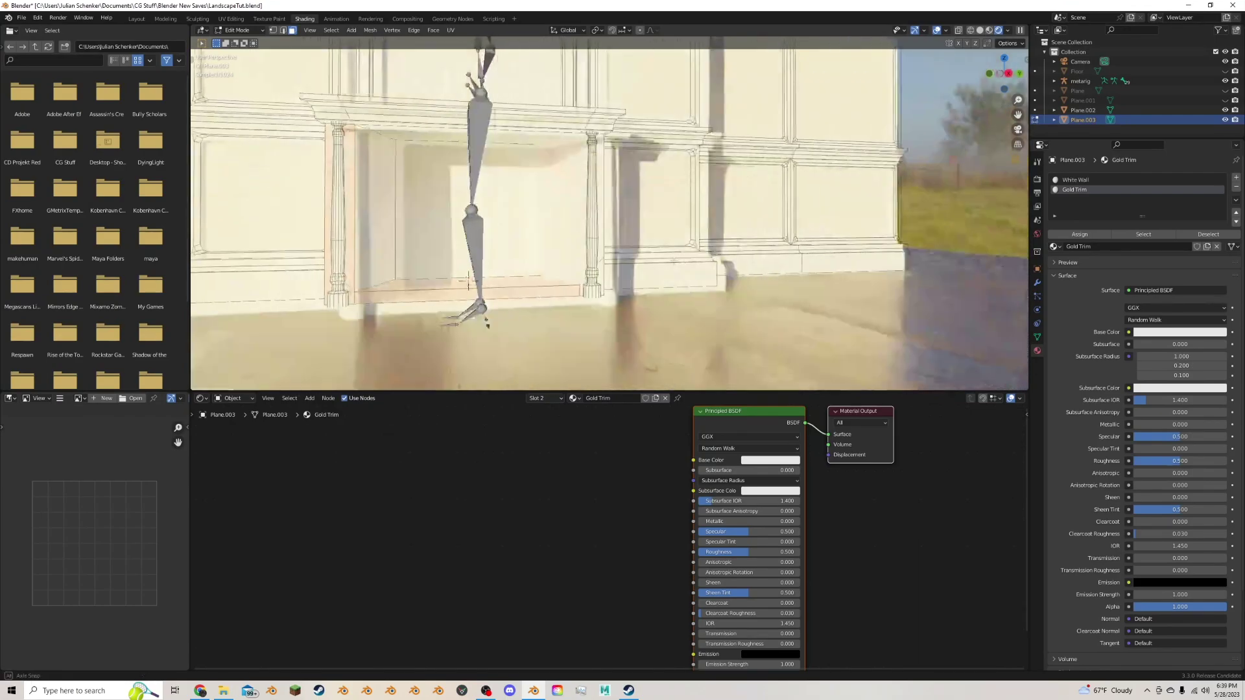
left_click(598, 279, "shift")
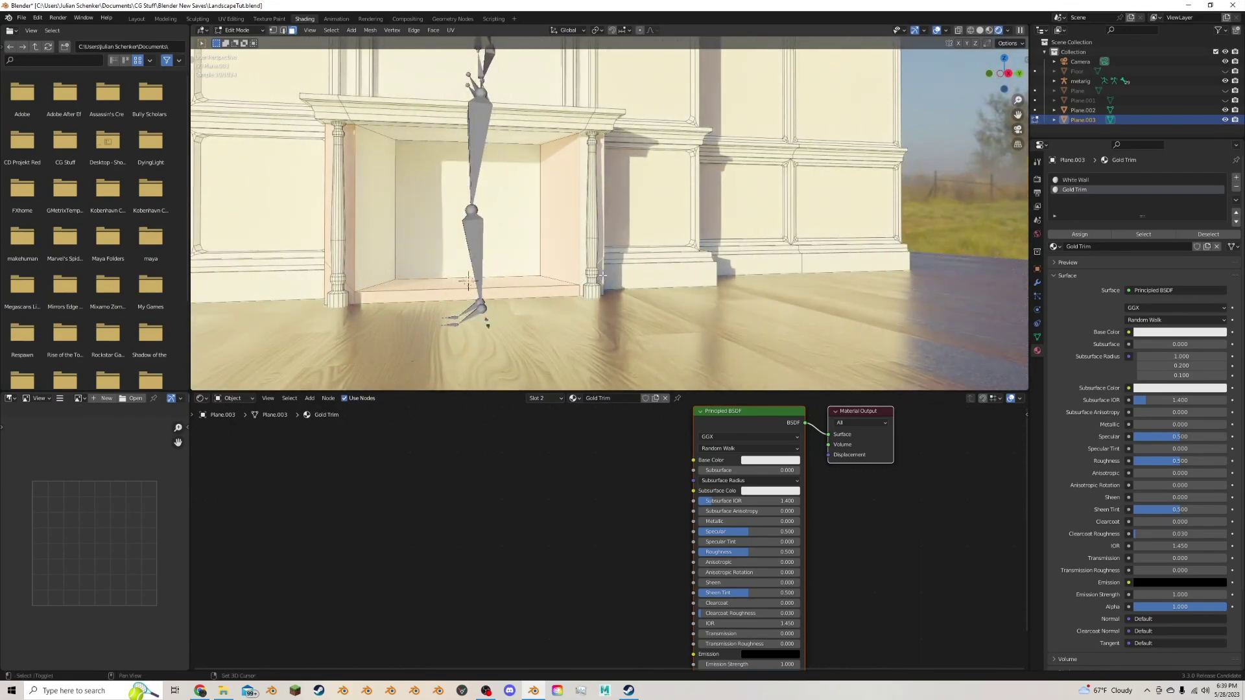
middle_click_drag(602, 276, 487, 287)
left_click(412, 223, "shift")
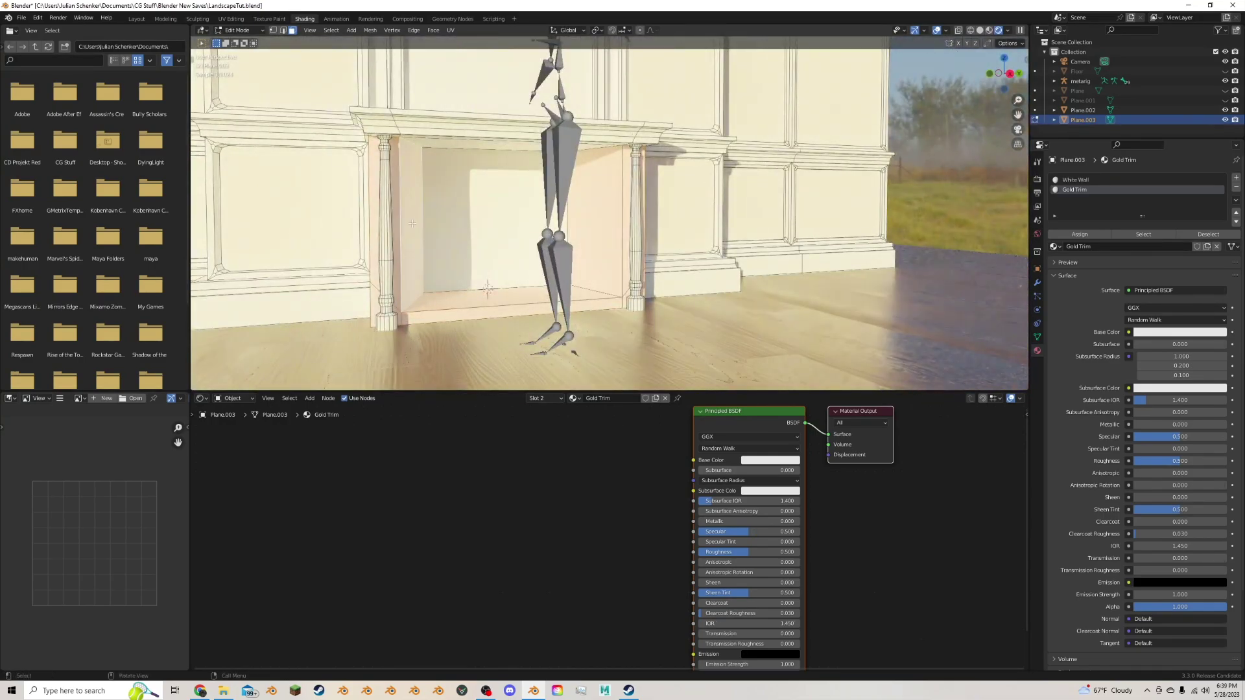
left_click(1096, 181)
left_click(1080, 235)
scroll(908, 167, "down", 3)
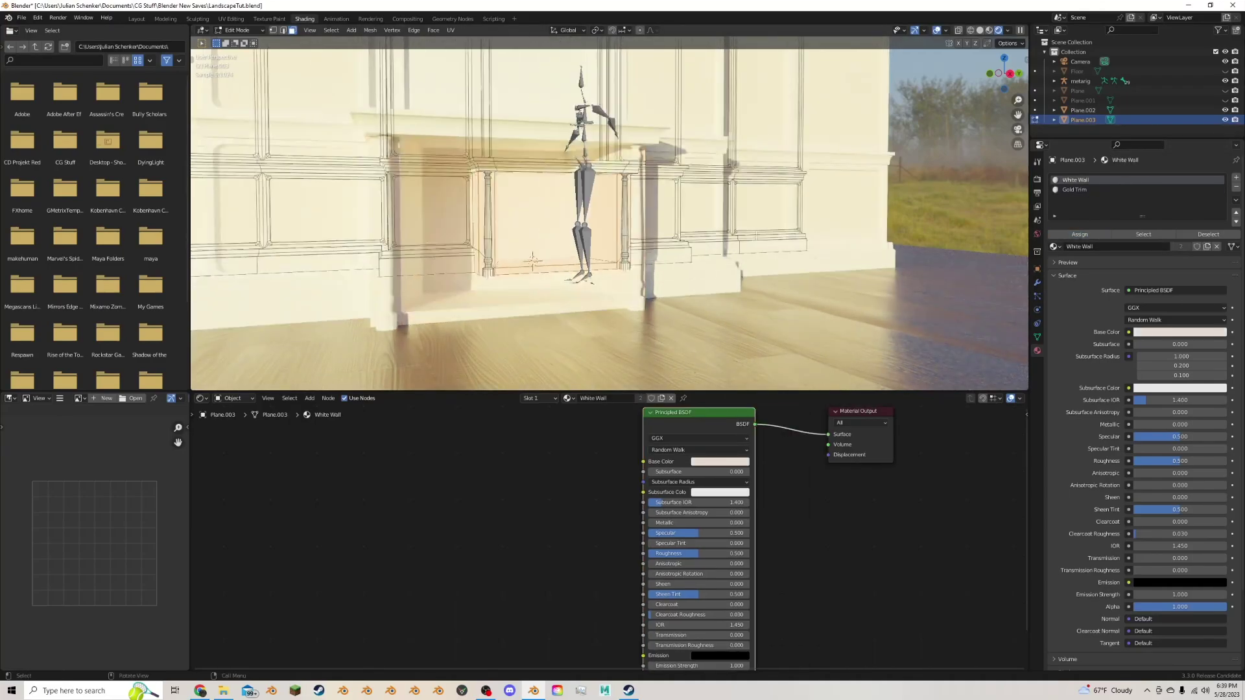
key("Tab")
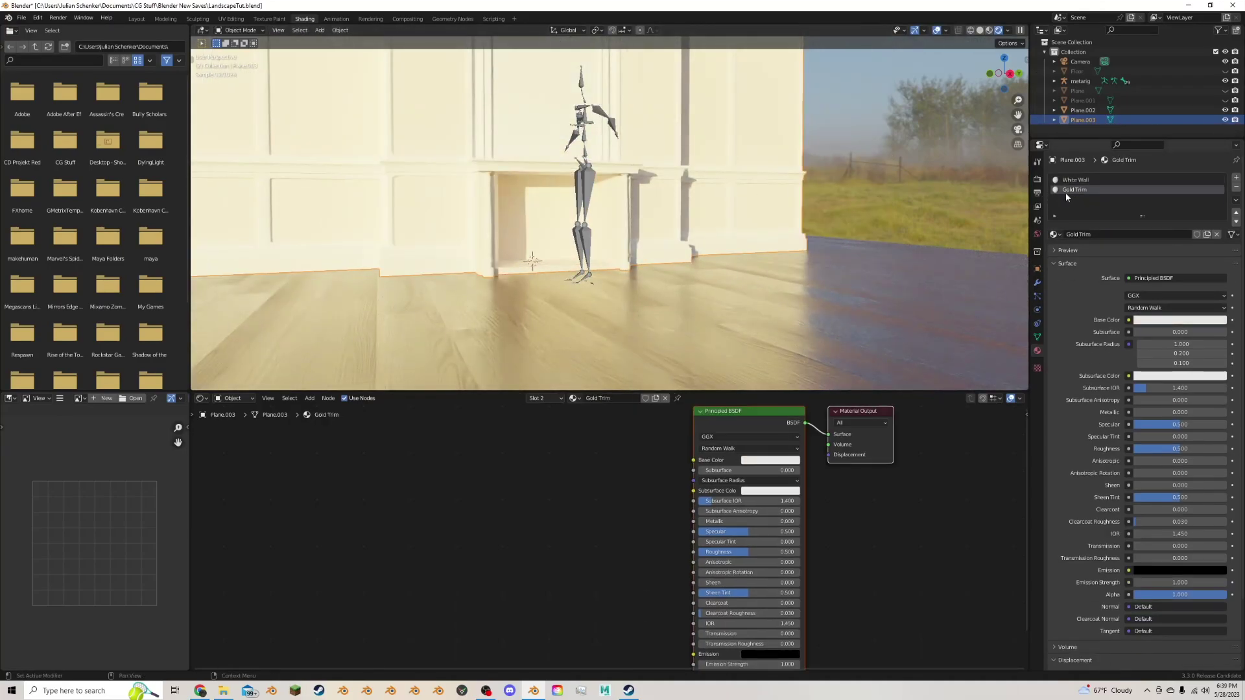
Give the Gold Trim material a warm orange-gold base colour and set its Metallic value to 1.000.
left_click(1076, 190)
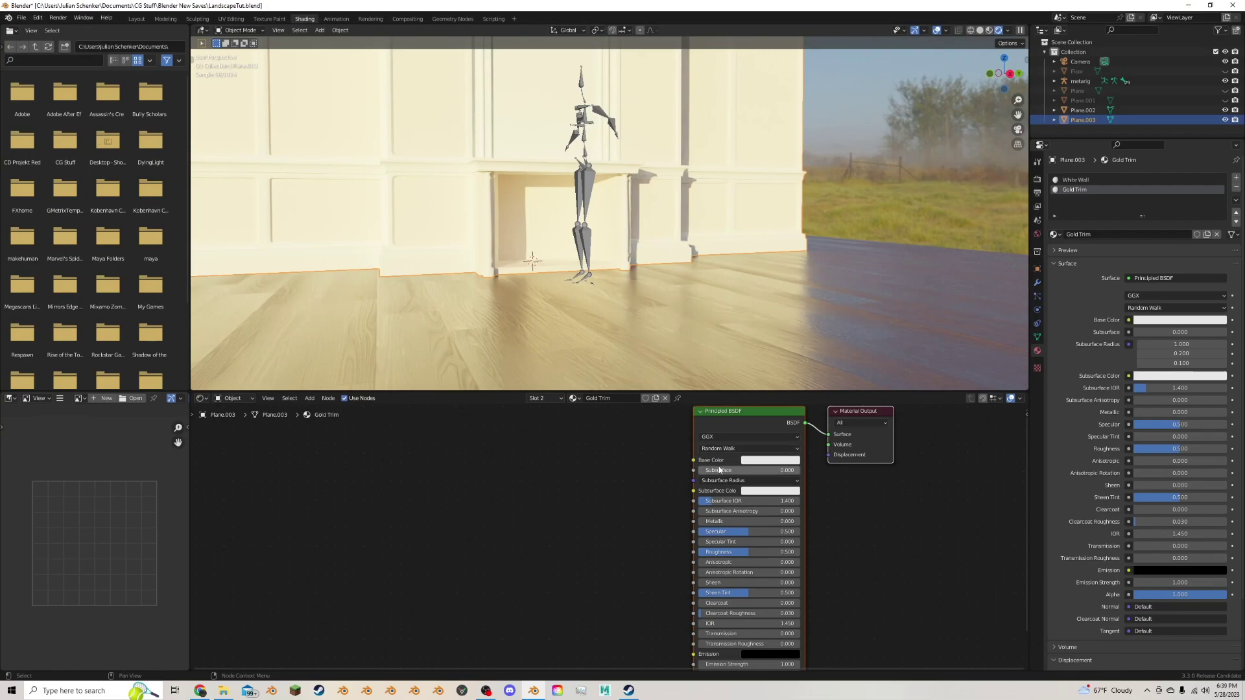
left_click(772, 460)
left_click_drag(776, 380, 772, 378)
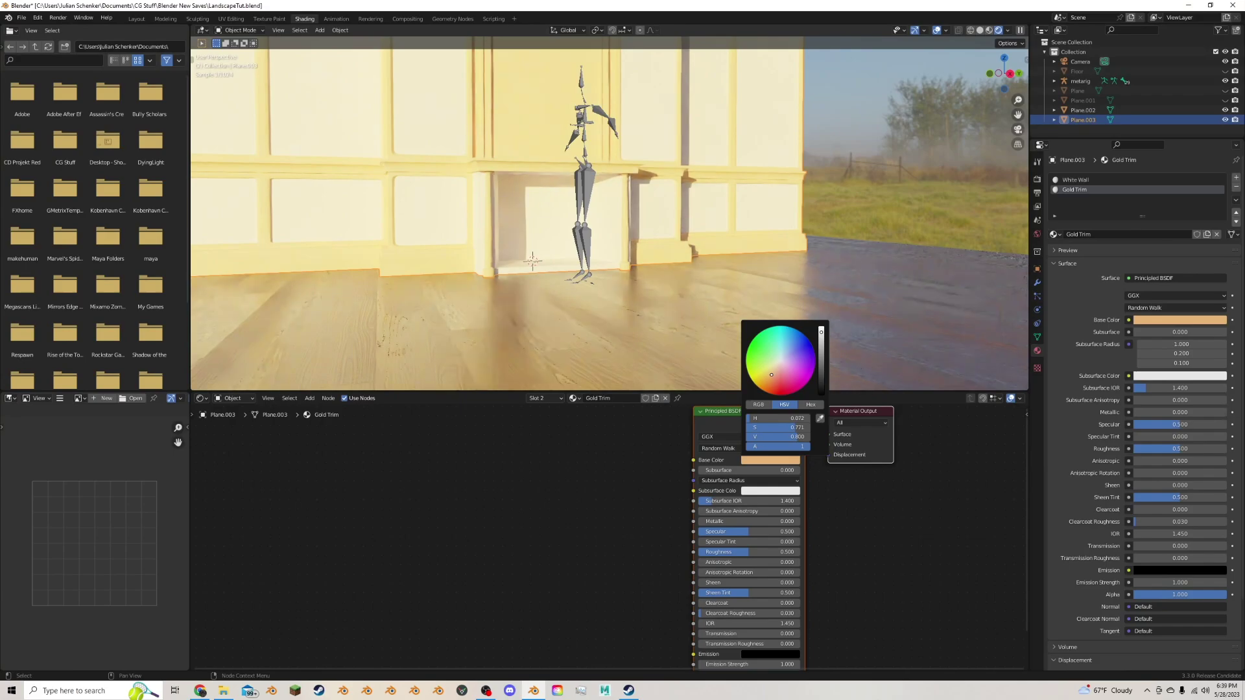
left_click_drag(749, 521, 800, 521)
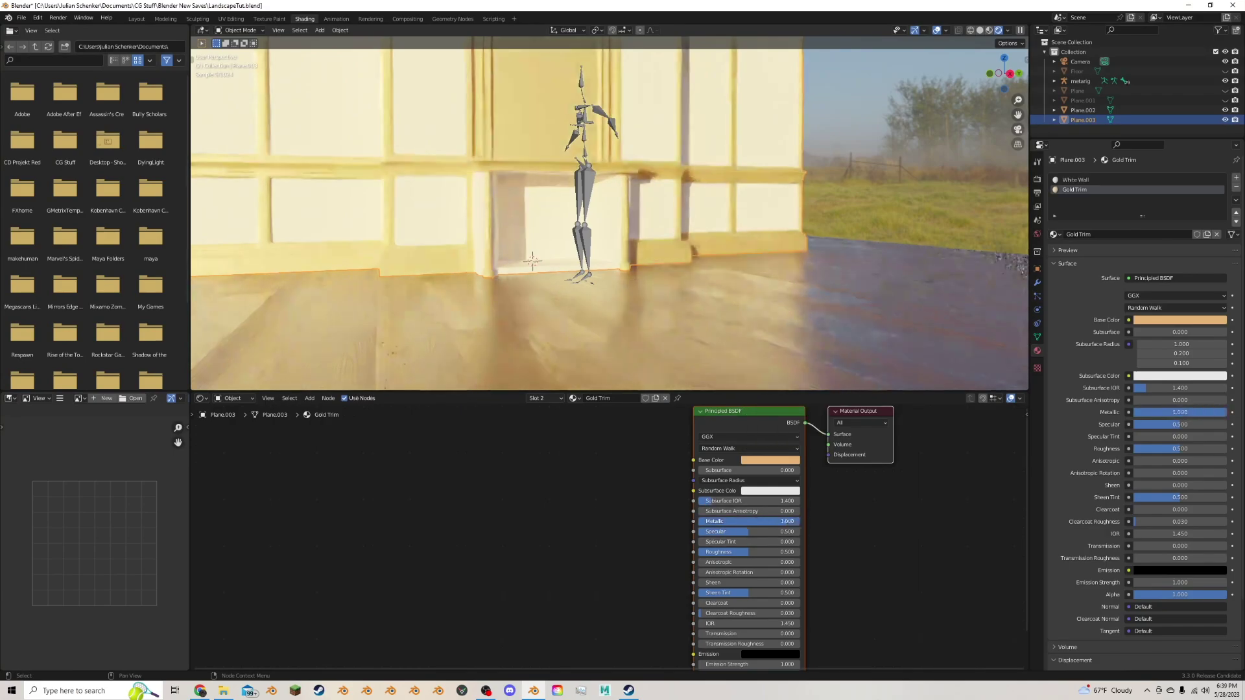
Apply Shade Smooth to the fireplace wall and inspect the gold mouldings up close.
middle_click_drag(610, 246, 651, 262)
scroll(651, 262, "up", 1)
scroll(650, 262, "up", 4)
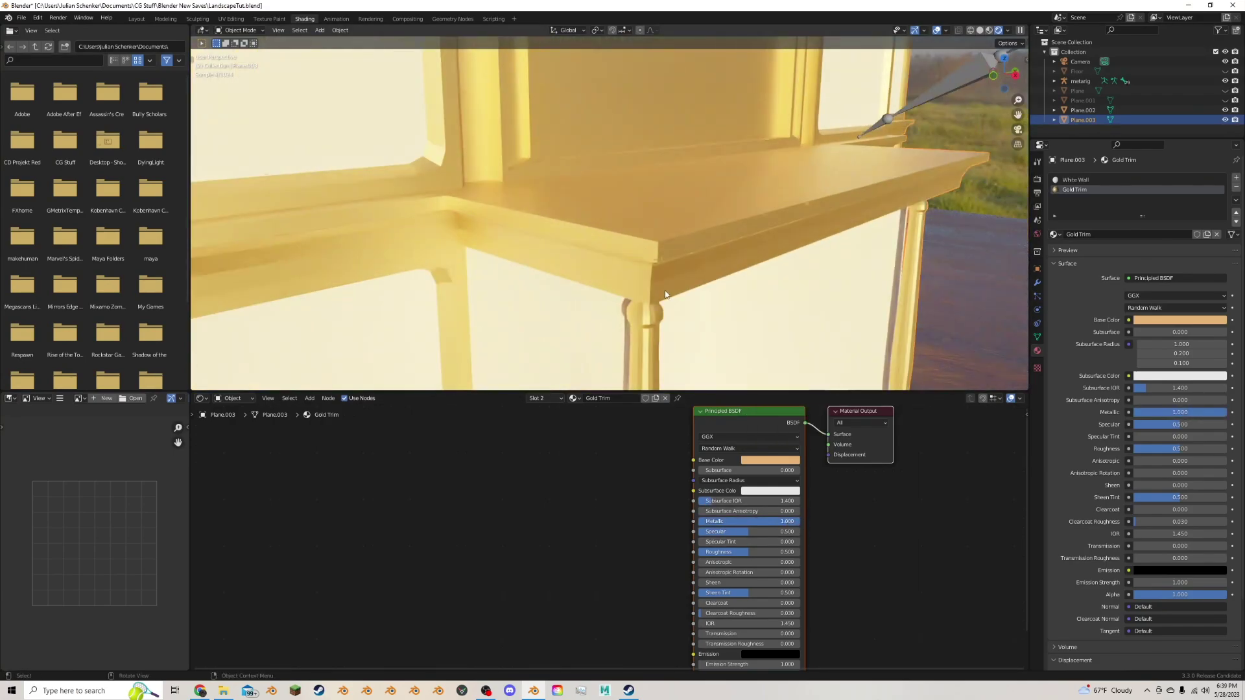
middle_click_drag(660, 351, 665, 282, "shift")
scroll(664, 281, "down", 2)
right_click(605, 253)
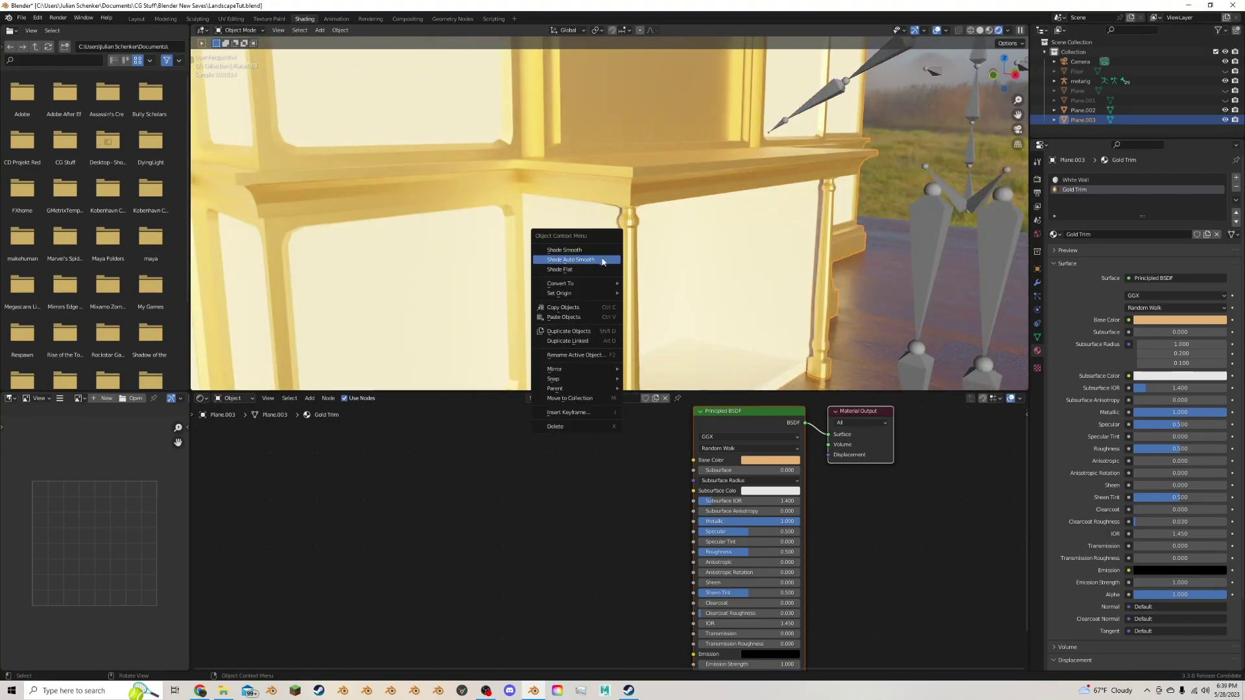
left_click(605, 251)
middle_click_drag(610, 259, 618, 228)
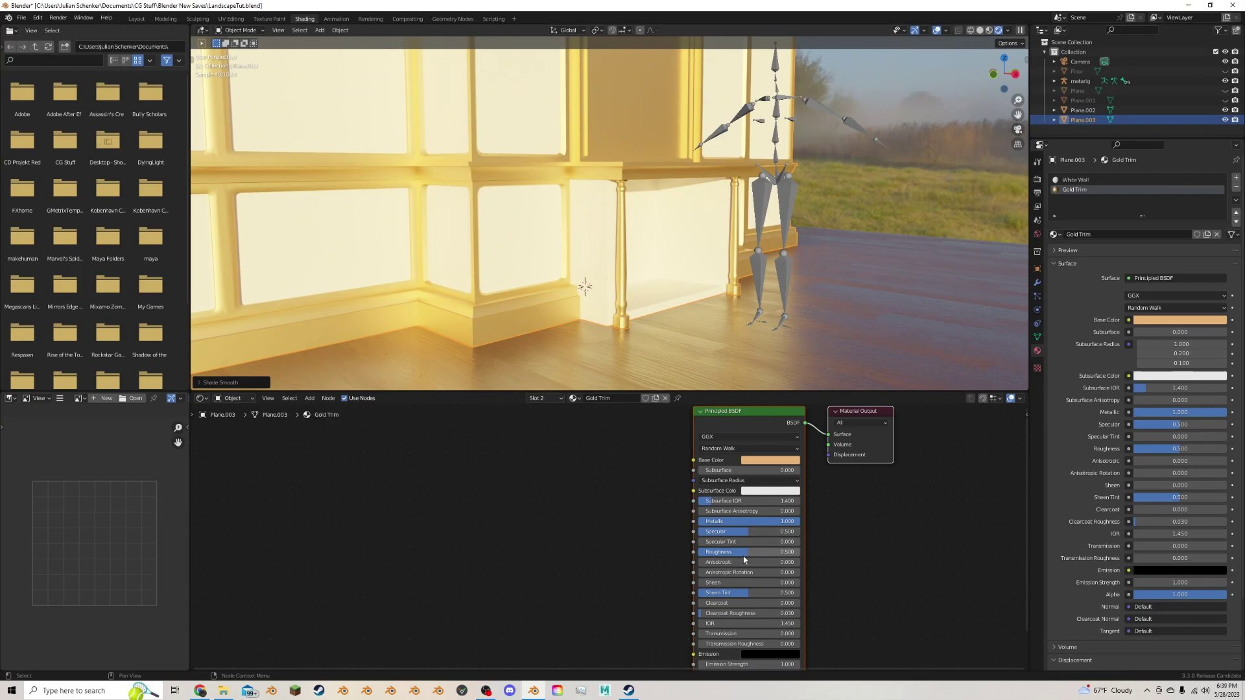
Lower the Gold Trim material's Roughness to 0.255 and lighten its base colour to a pale gold.
left_click_drag(749, 551, 724, 552)
scroll(606, 194, "down", 2)
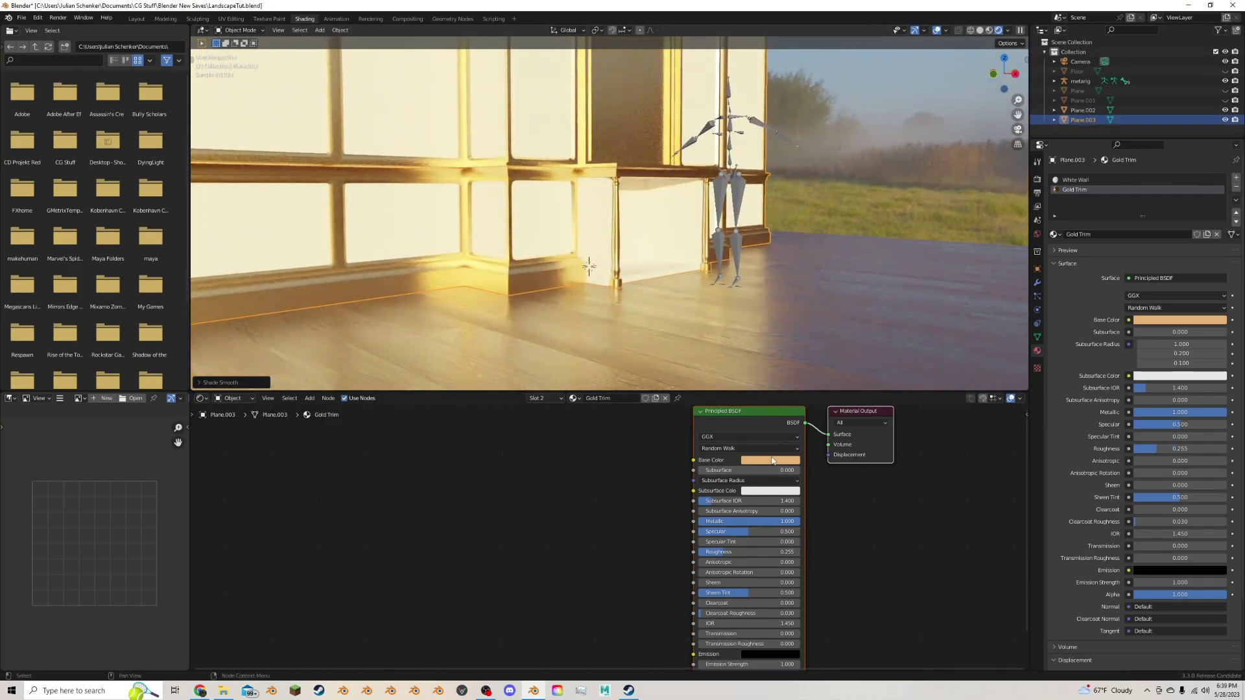
left_click(770, 459)
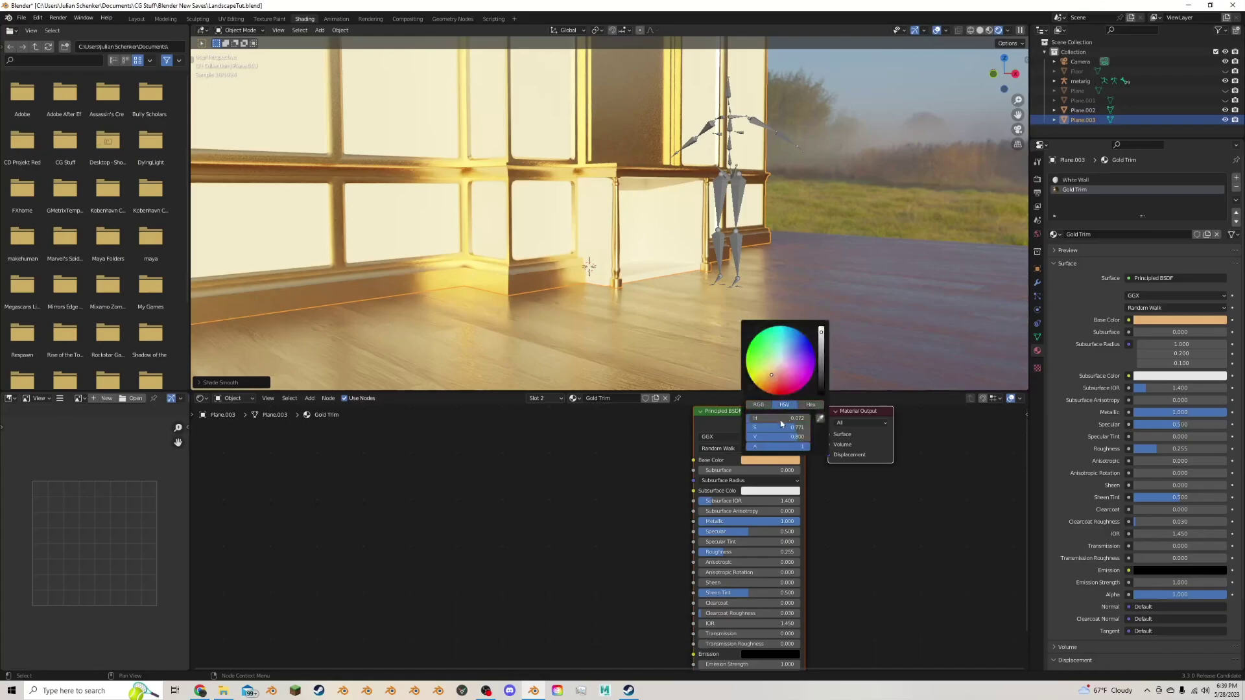
left_click(776, 368)
left_click_drag(776, 368, 774, 368)
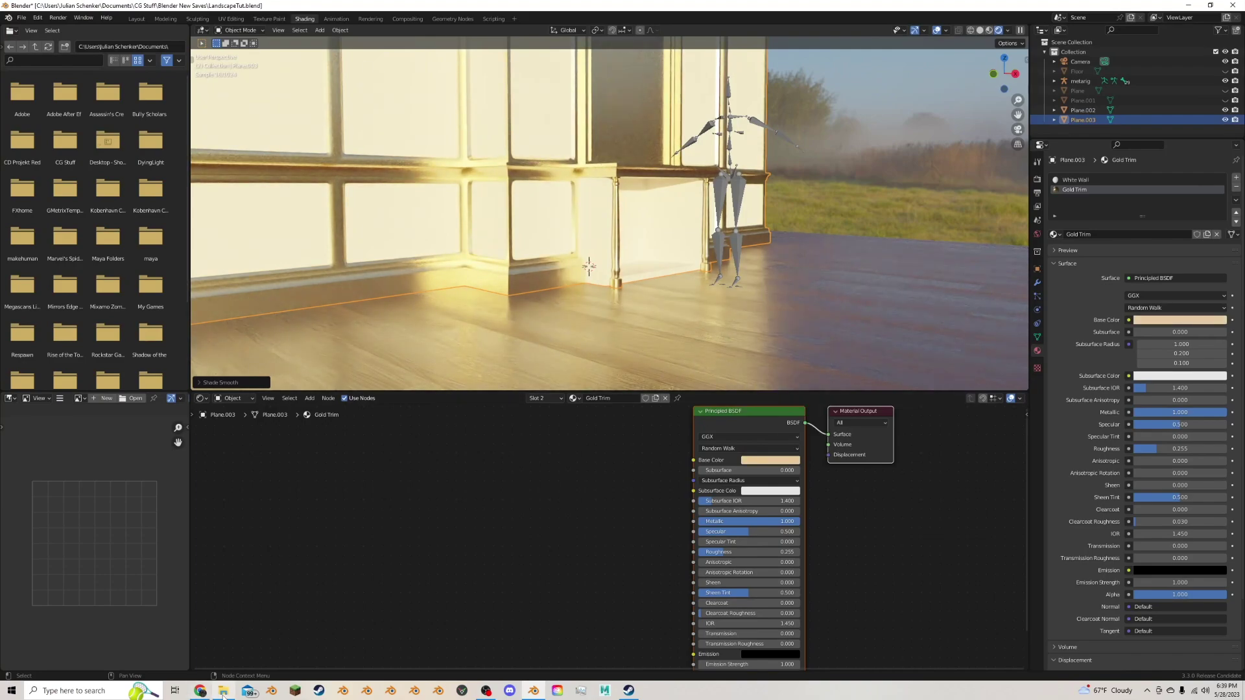
Check the 1800s interior reference photos in Chrome, return to Blender and set the Gold Trim material's Roughness to 0.418.
left_click(200, 691)
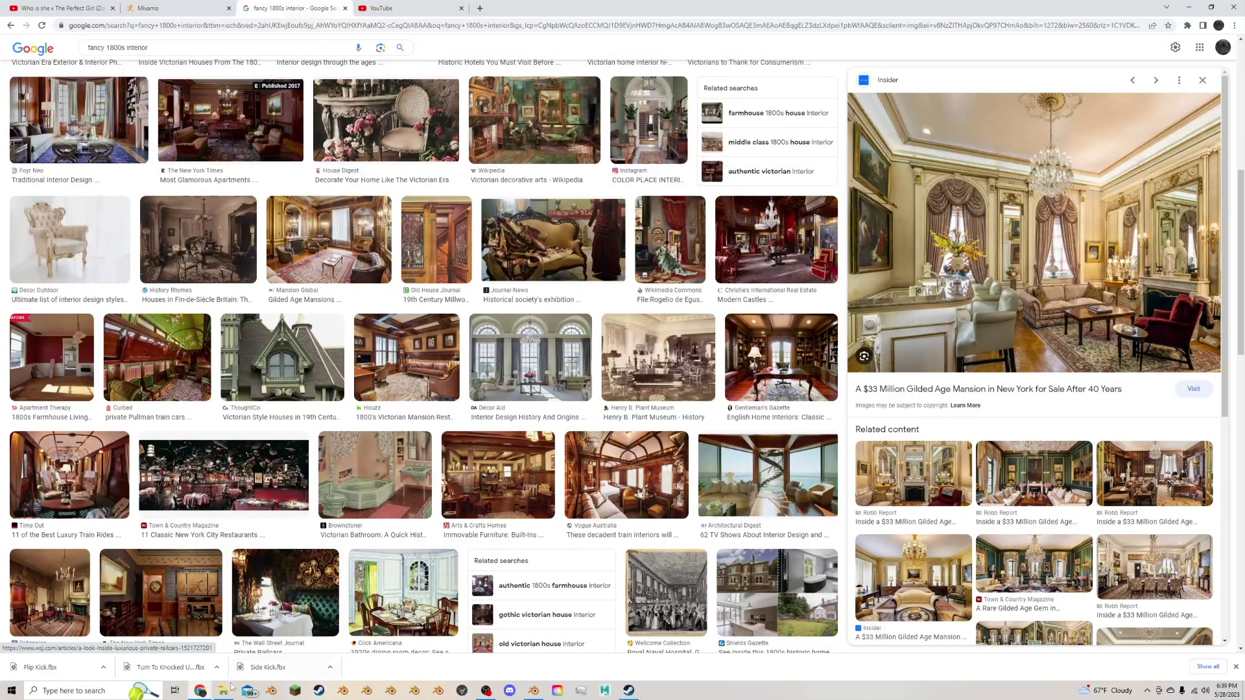
left_click(531, 691)
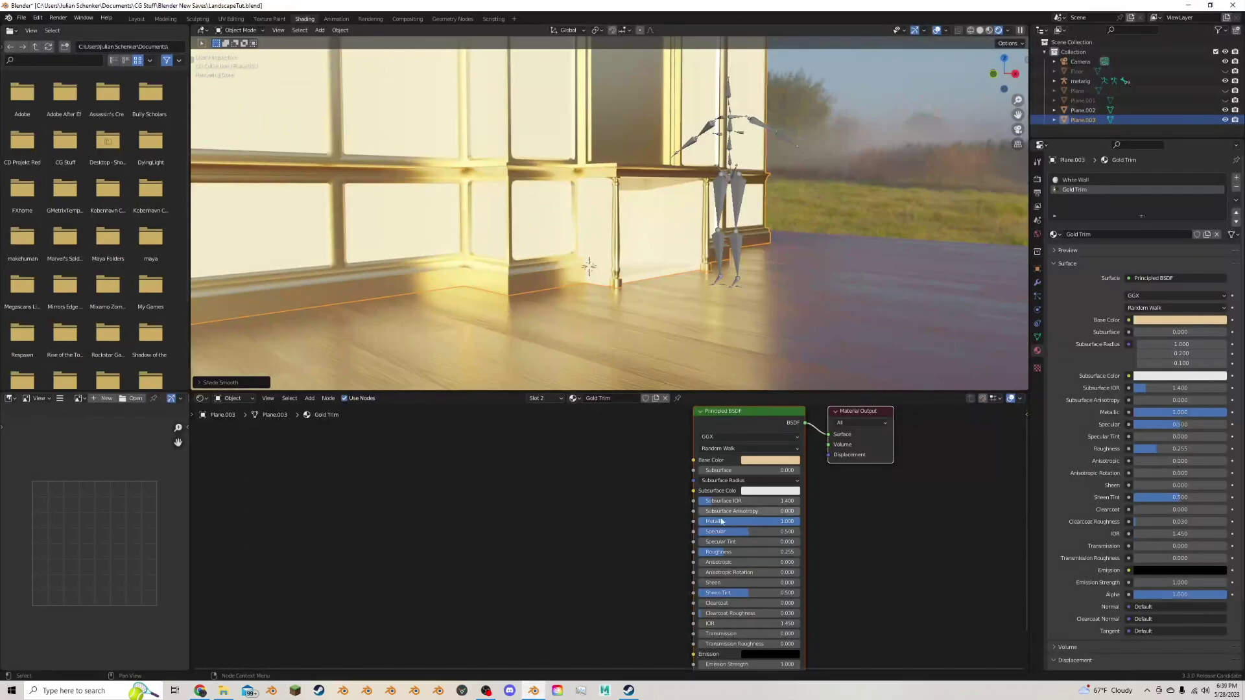
left_click_drag(718, 552, 736, 552)
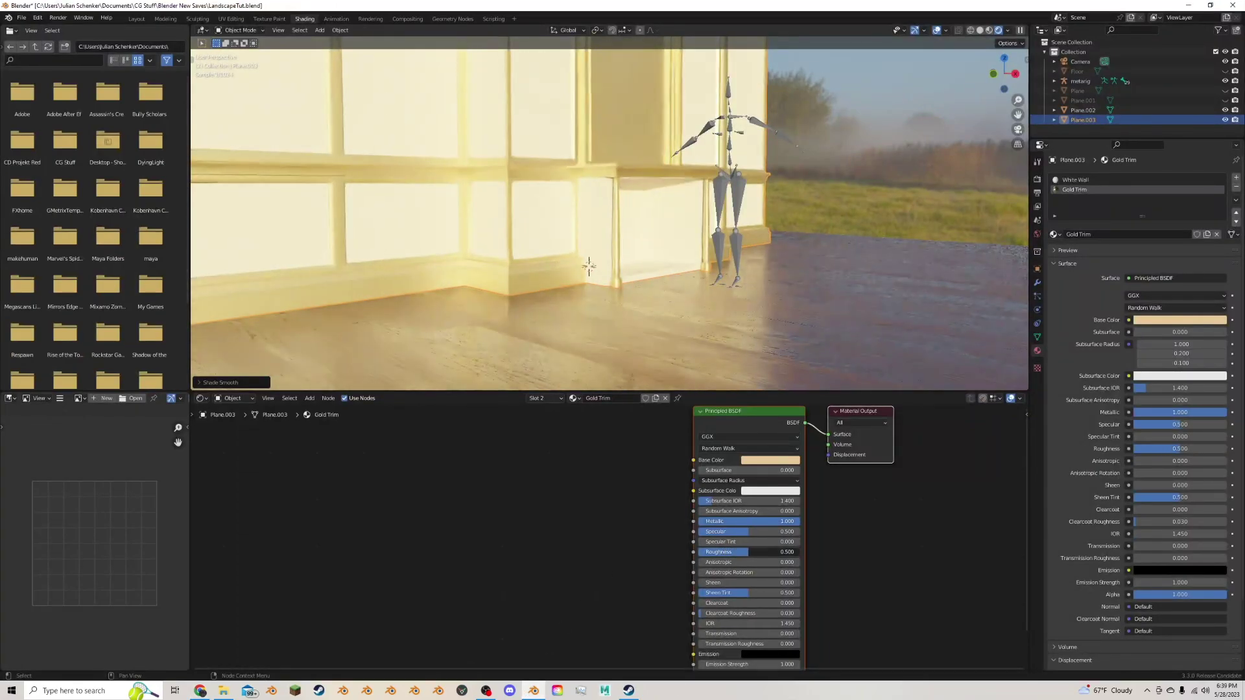
Darken the Gold Trim base colour to a muted brownish gold, with a colour value of about 0.47.
left_click(780, 460)
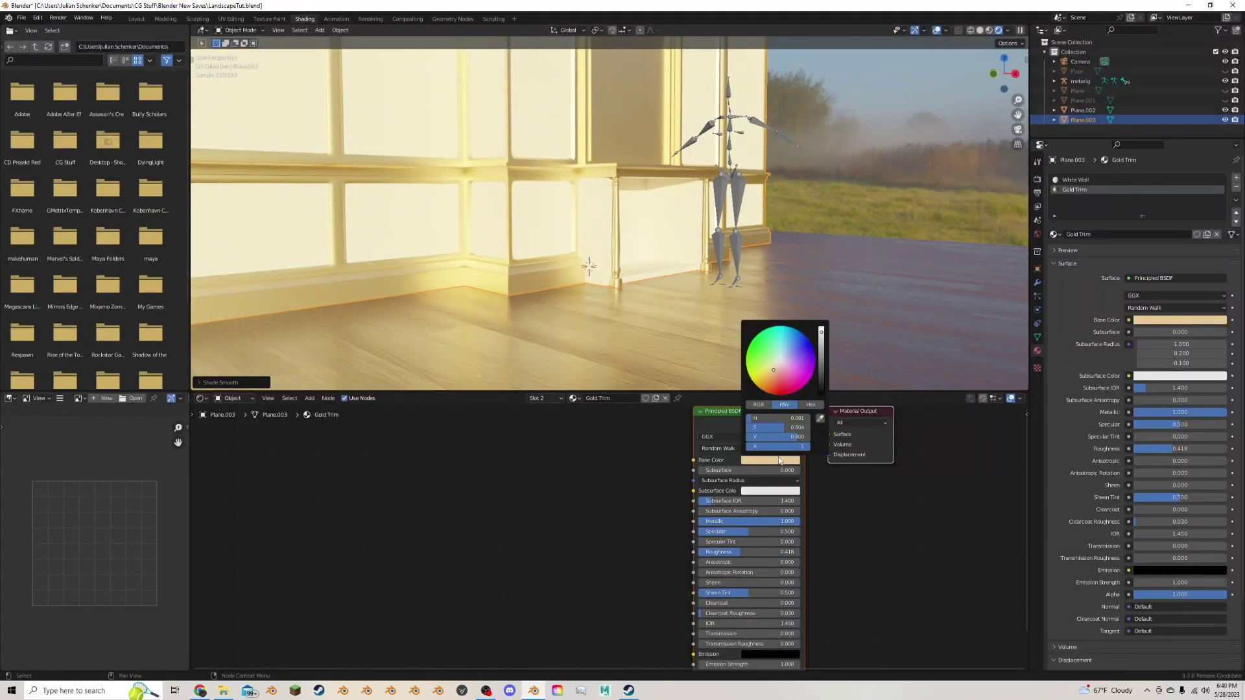
left_click(769, 380)
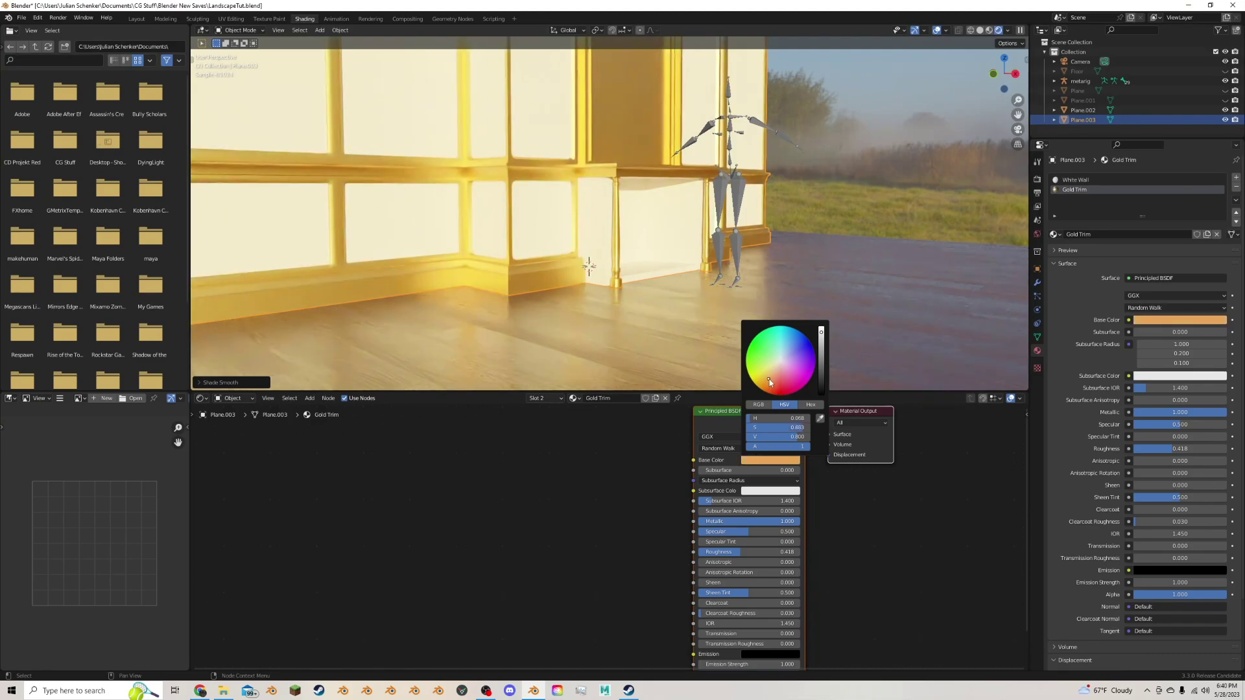
left_click_drag(820, 332, 821, 345)
left_click(766, 376)
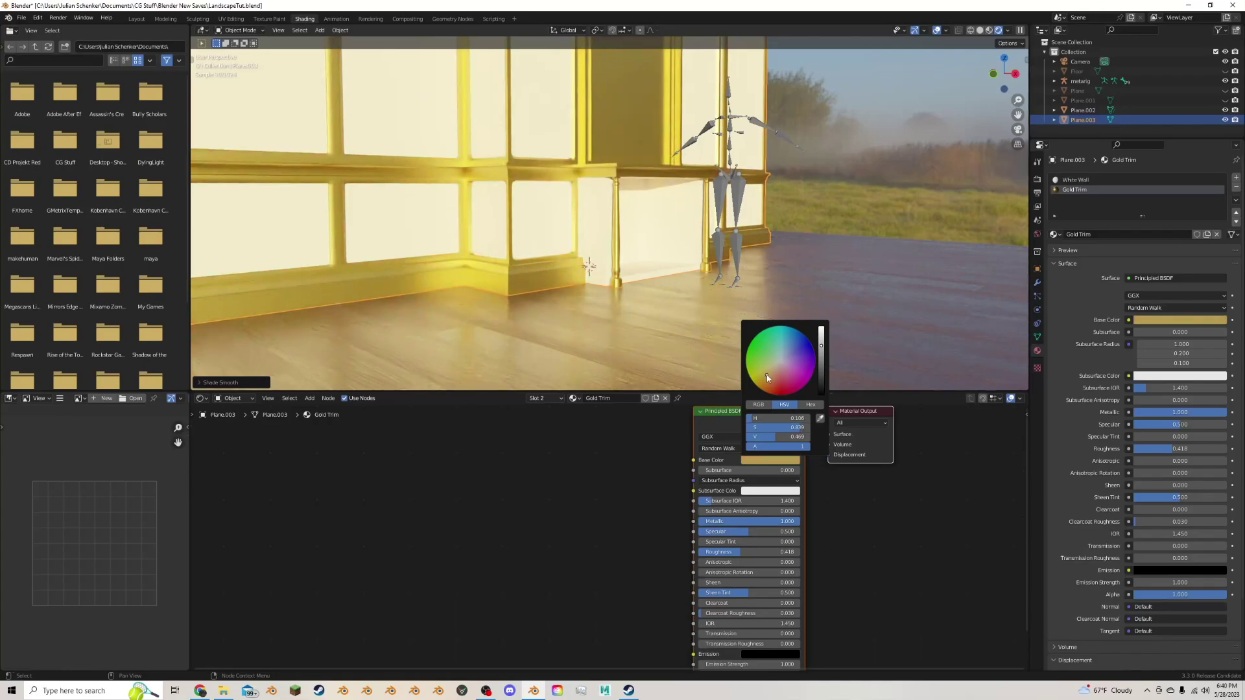
left_click(764, 370)
left_click(770, 374)
In Edit Mode, assign the White Wall material to the flat face surrounding the arch above the mantel.
scroll(662, 262, "down", 5)
middle_click_drag(636, 244, 725, 148)
scroll(628, 96, "up", 3)
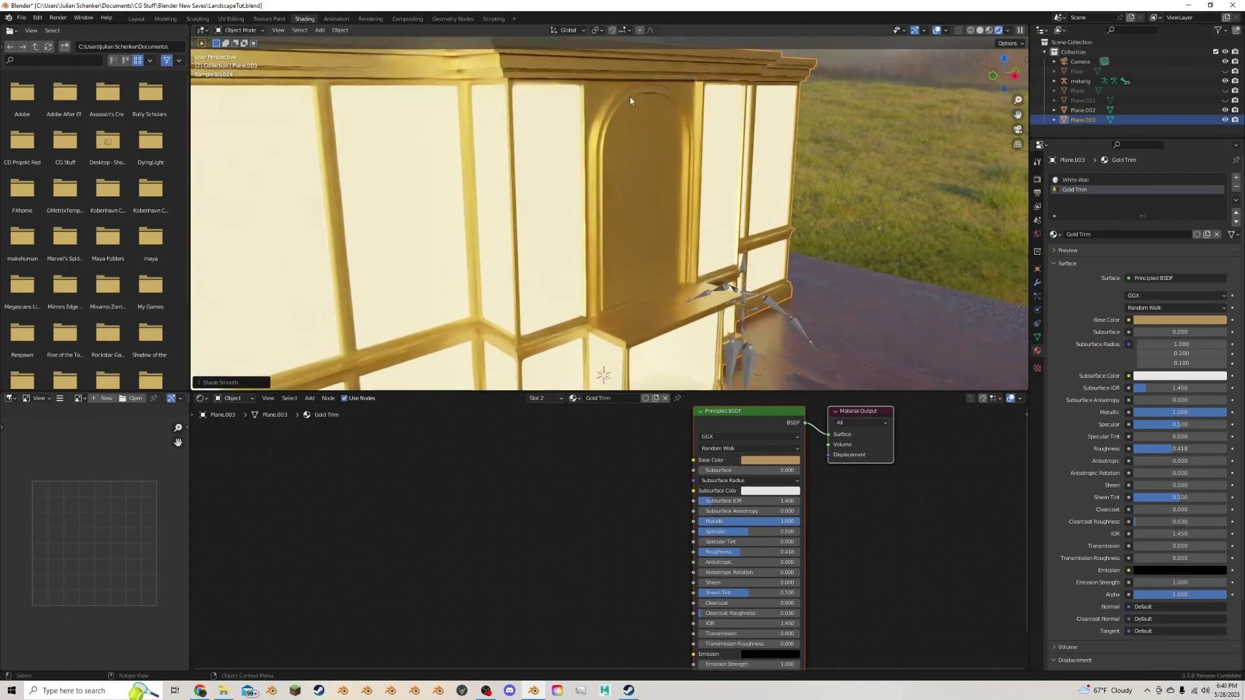
key("Tab")
left_click(652, 89)
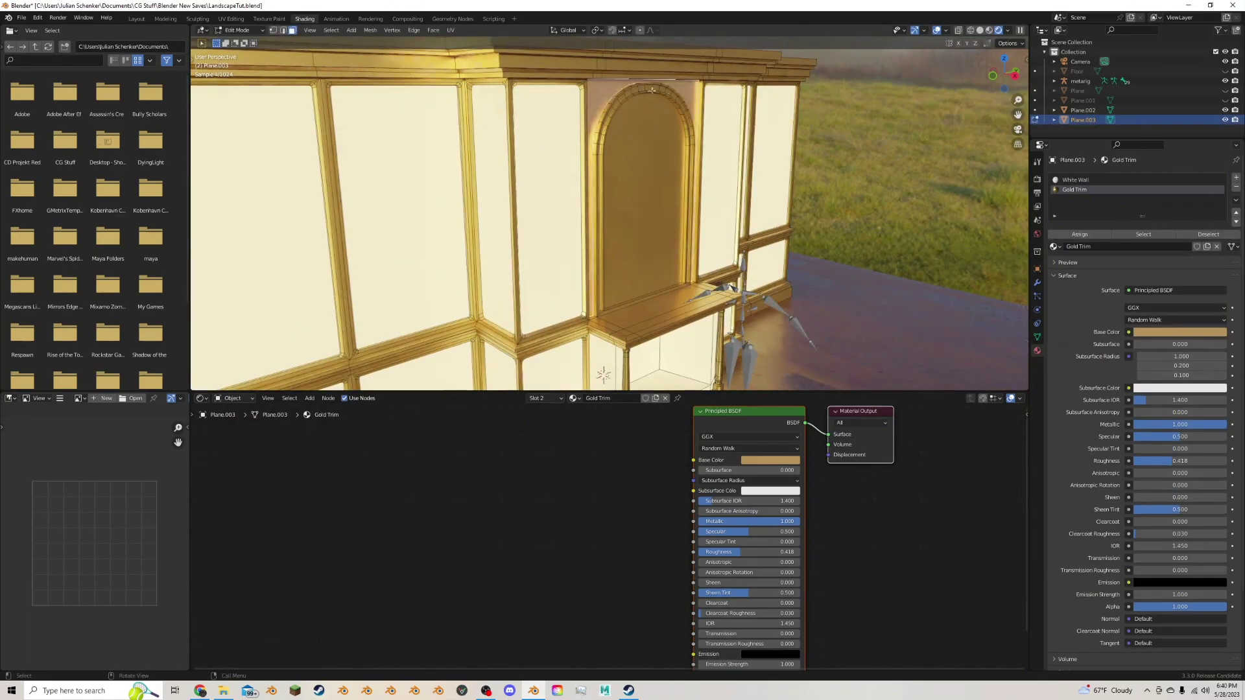
left_click(1075, 180)
left_click(1080, 234)
Box-select the full crown moulding along the wall's top with X-ray enabled and assign it the existing Wood material in a new slot.
scroll(779, 197, "down", 6)
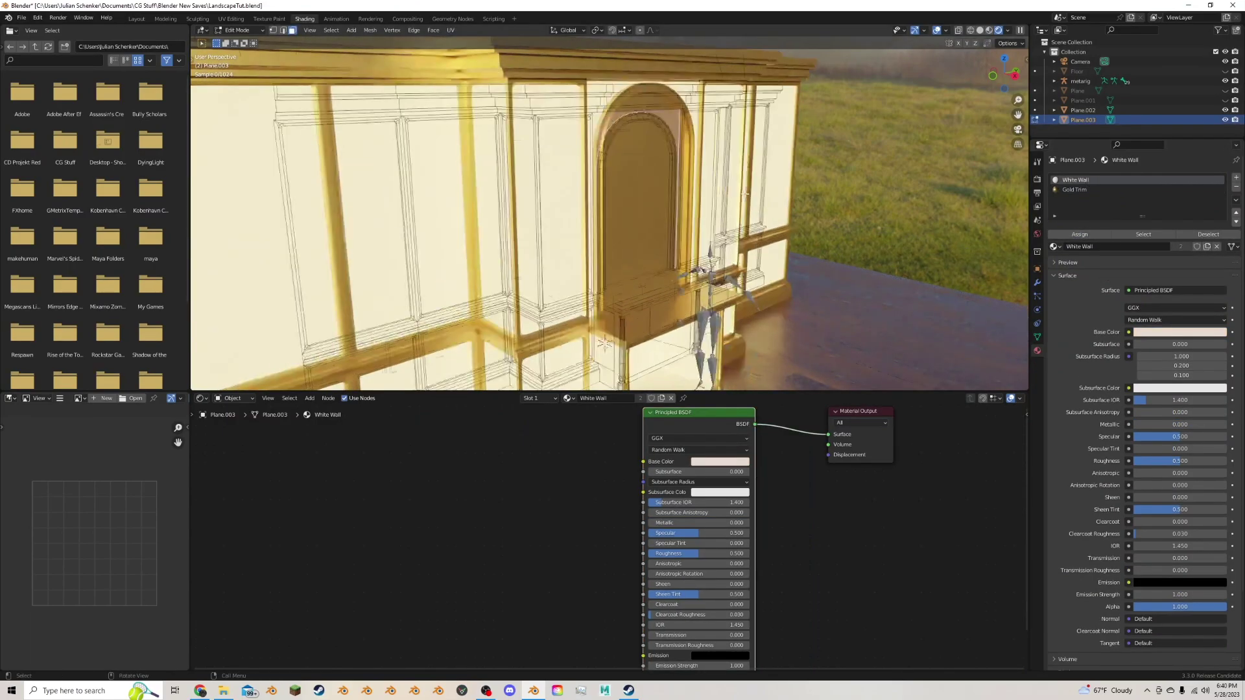
middle_click_drag(779, 196, 709, 136)
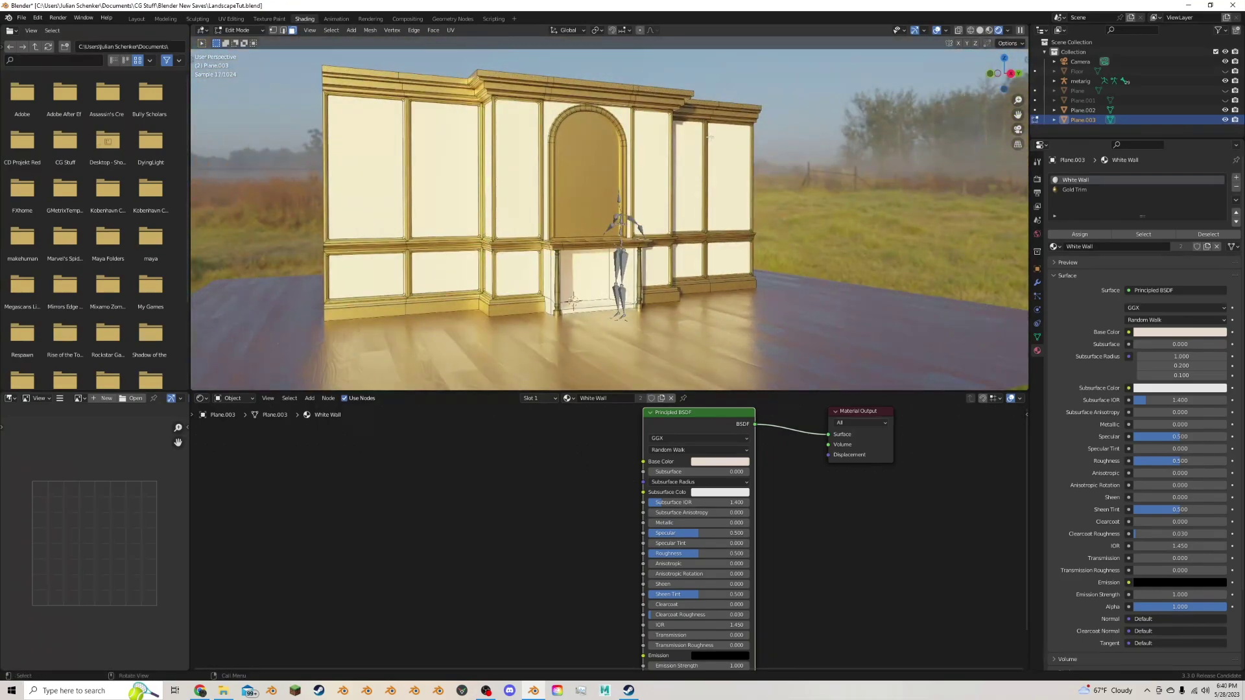
left_click(992, 75)
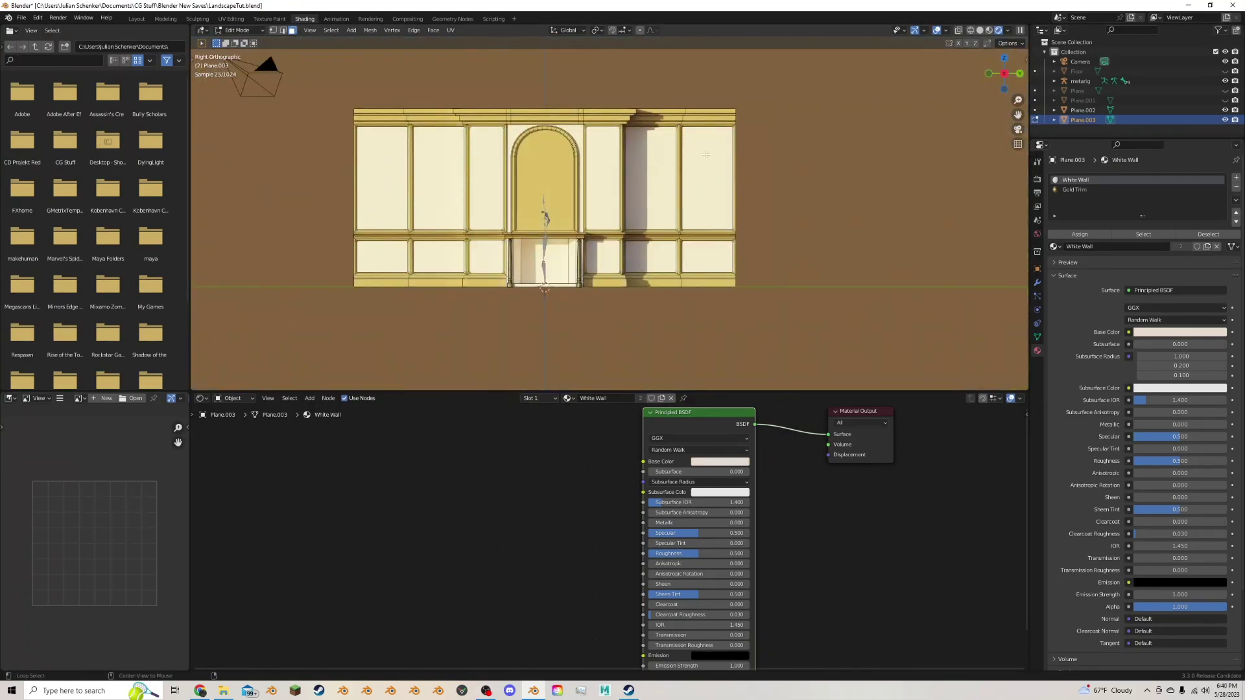
key("alt+z")
left_click_drag(807, 70, 303, 122)
key("alt+z")
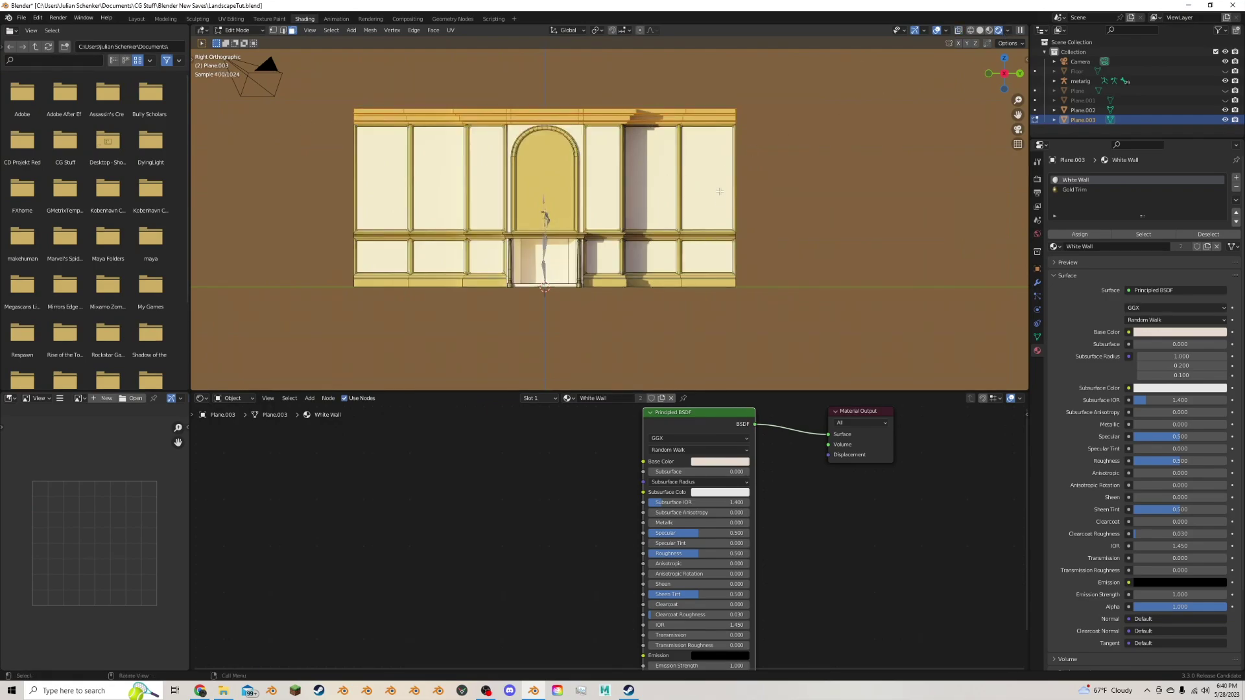
key("alt+z")
middle_click_drag(786, 277, 784, 134)
left_click(1235, 176)
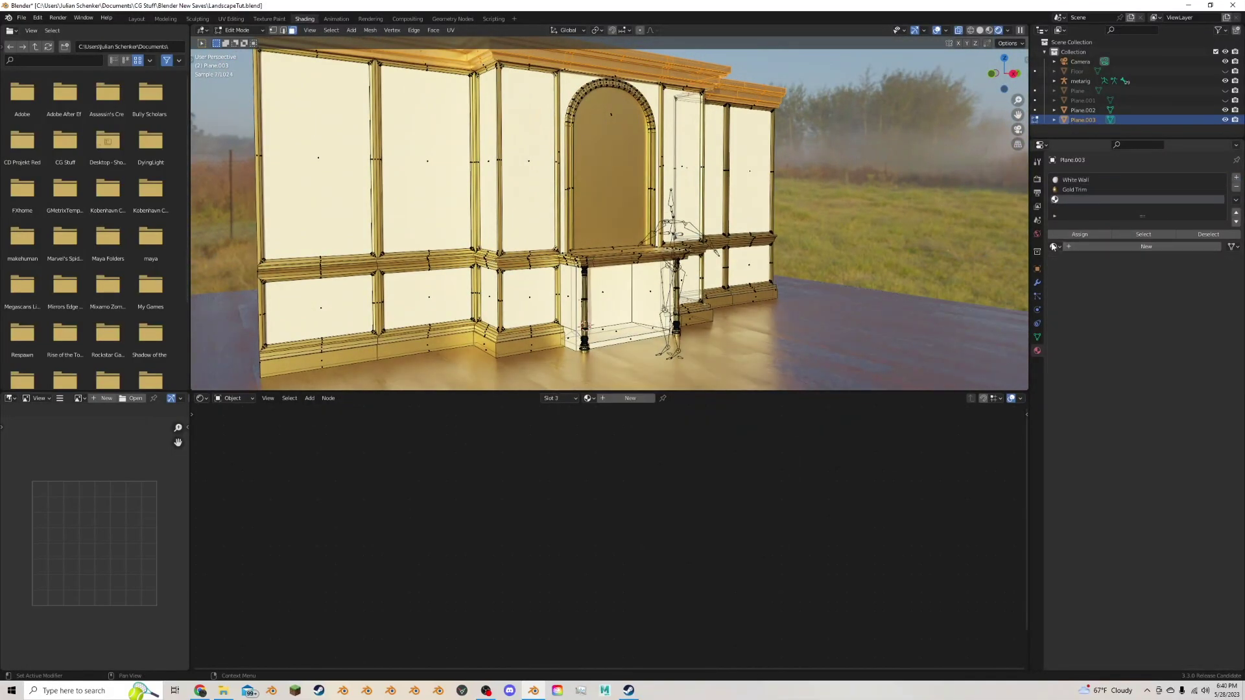
left_click(1053, 246)
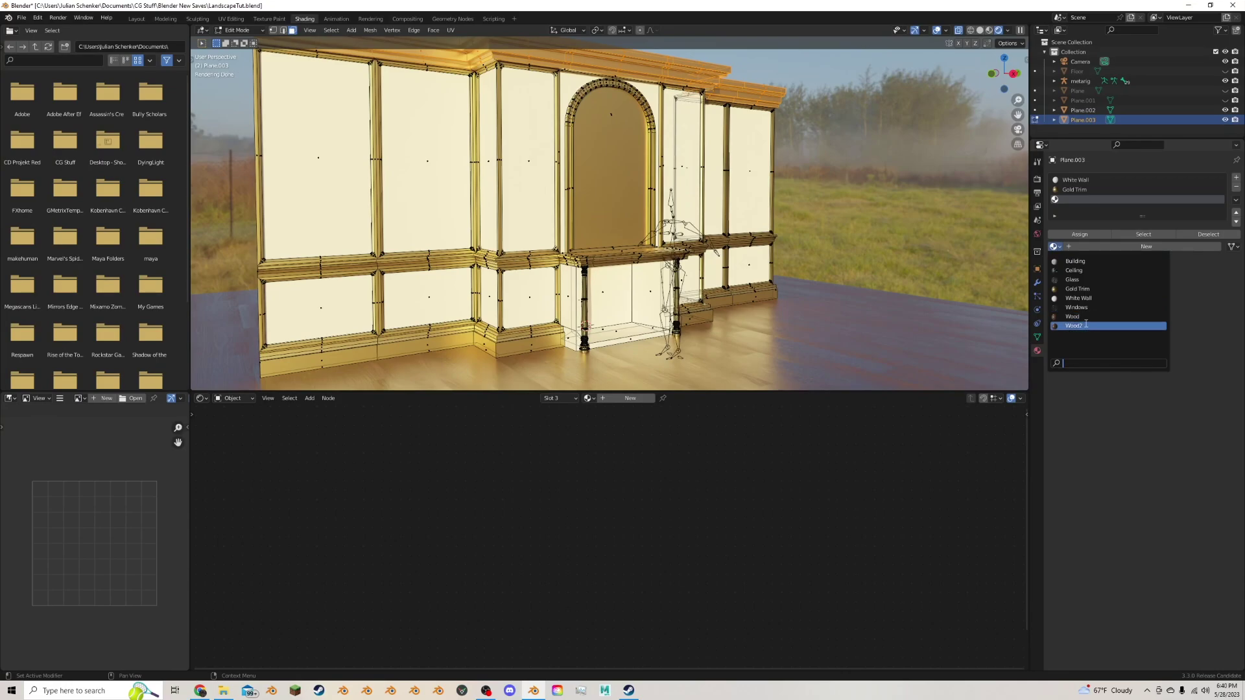
left_click(1078, 317)
left_click(1082, 236)
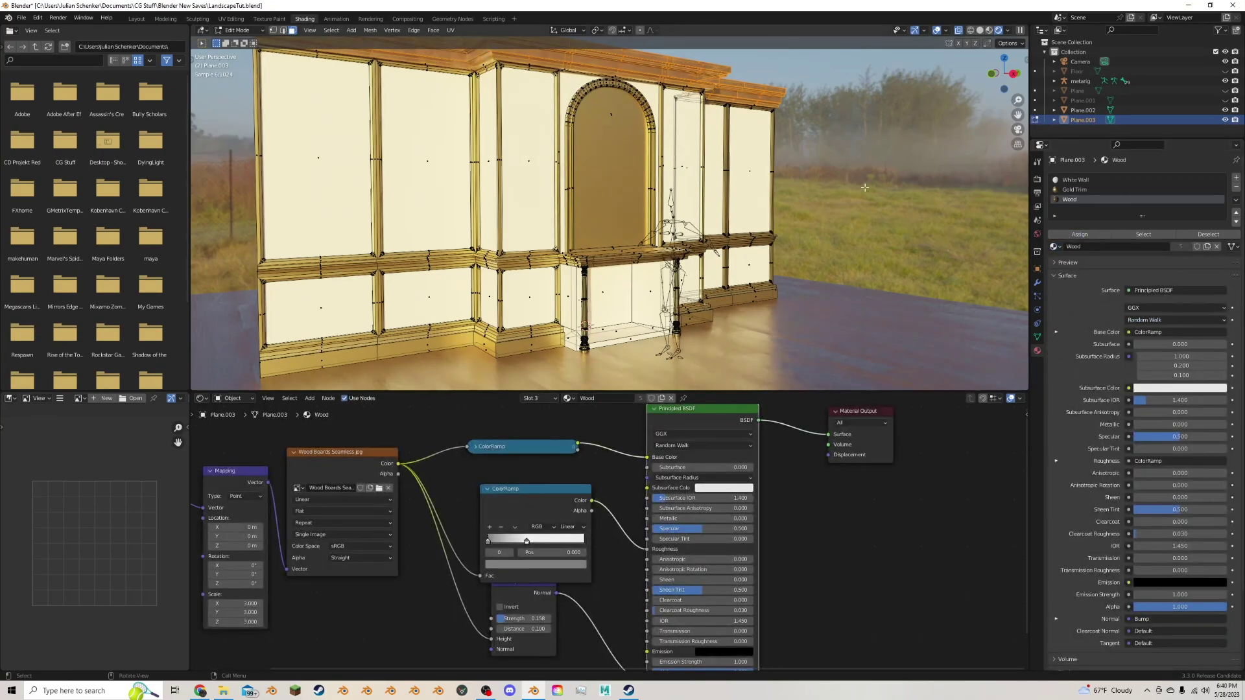
Clear the face selection and examine the wood crown moulding from the front and the wall's end in Object Mode.
middle_click_drag(843, 146, 463, 95)
key("alt+a")
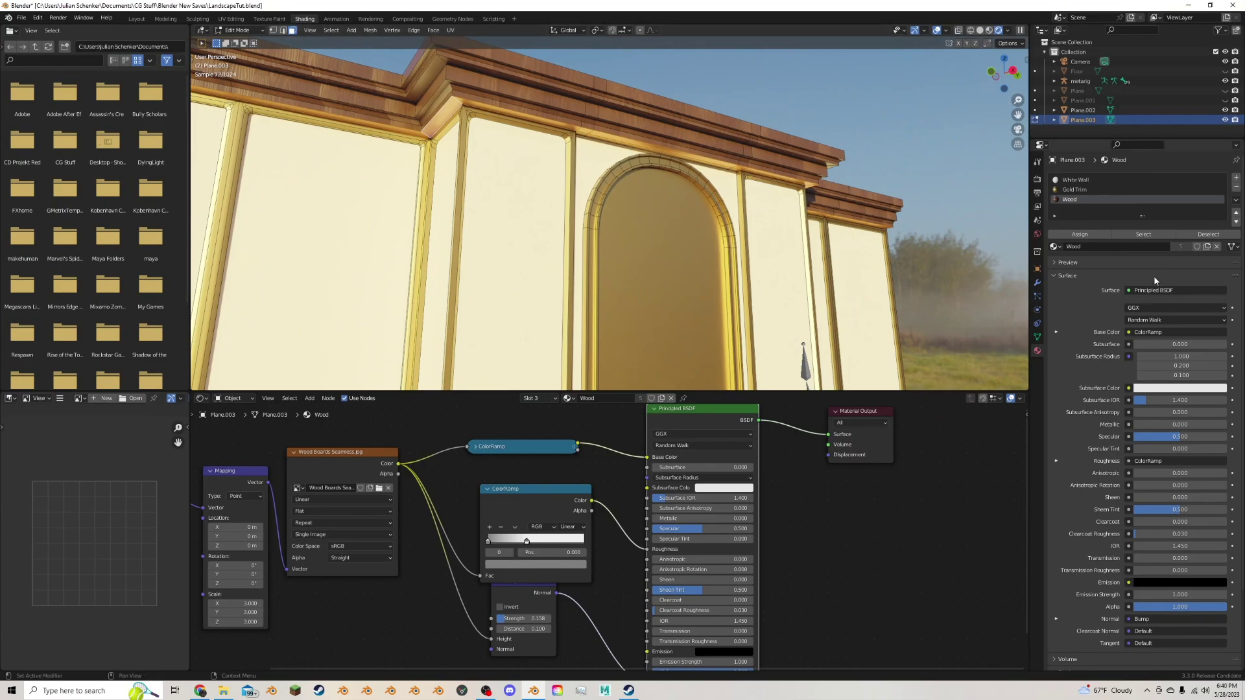
left_click(1079, 234)
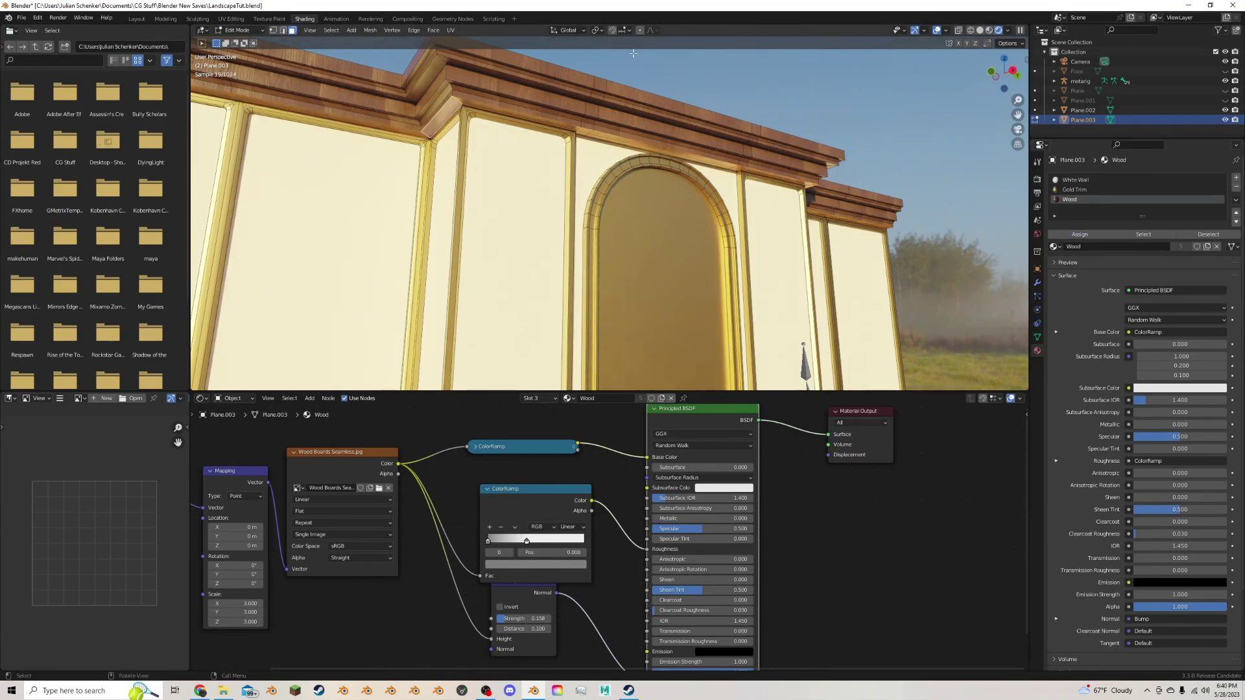
key("Tab")
scroll(612, 87, "down", 4)
middle_click_drag(598, 102, 684, 182)
scroll(617, 96, "up", 3)
scroll(623, 91, "down", 5)
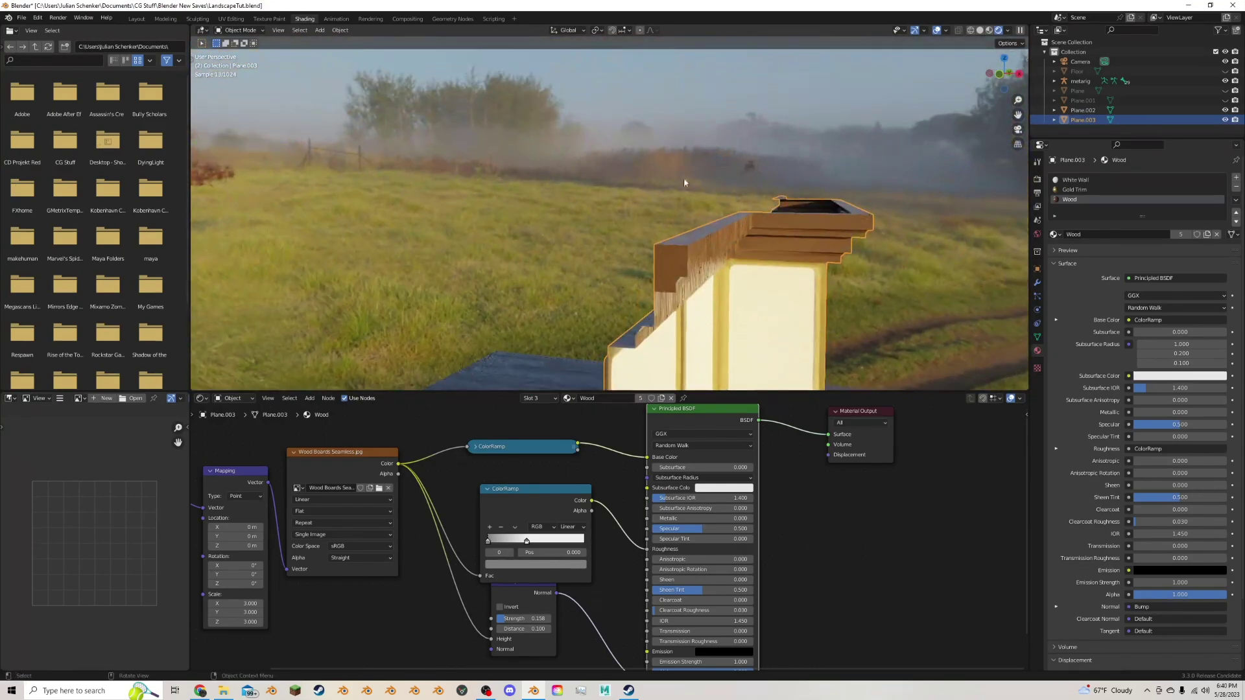
Delete the crown moulding's flat top face and its end face near the wall's outer edge.
key("Tab")
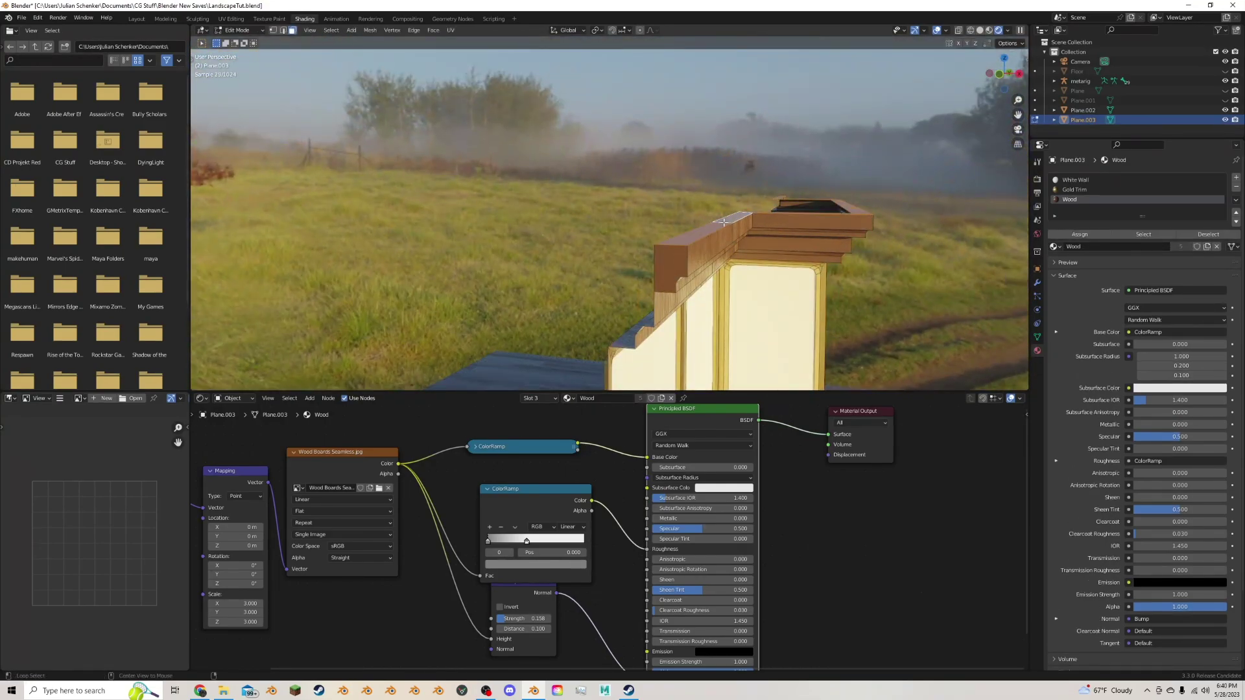
key("x")
left_click(710, 216)
key("ctrl+z")
key("x")
left_click(685, 217)
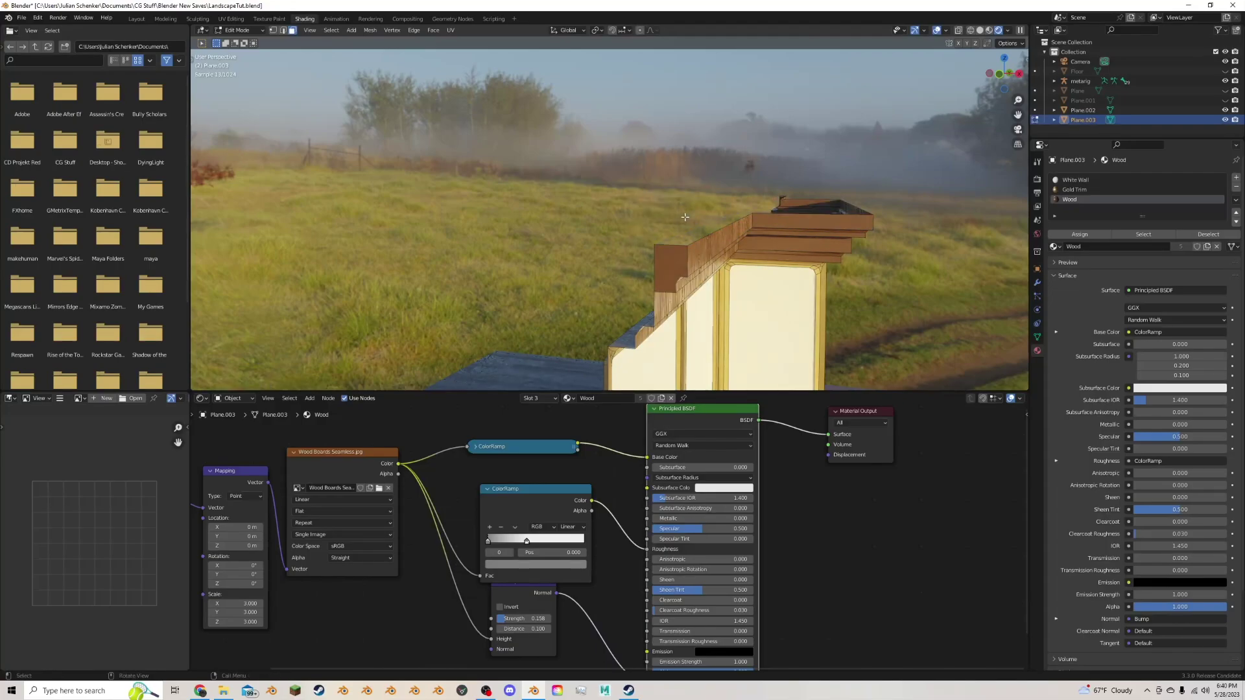
left_click(674, 254)
middle_click_drag(781, 202, 700, 198)
key("x")
left_click(767, 200)
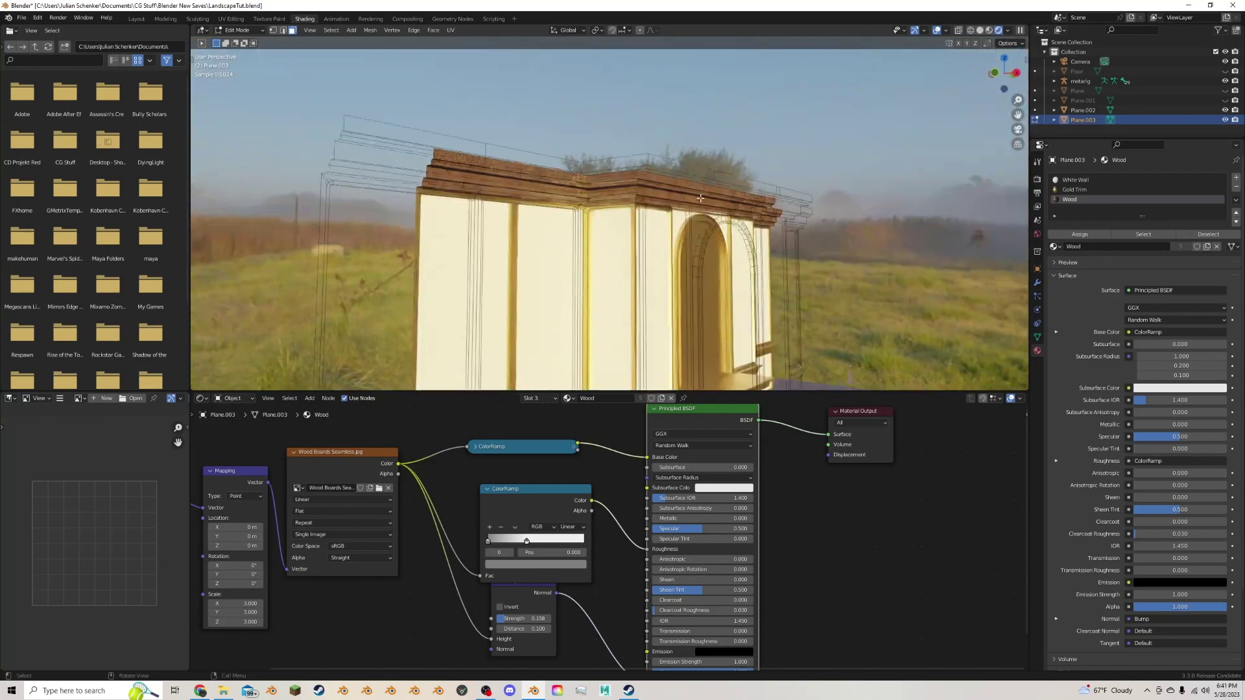
key("Tab")
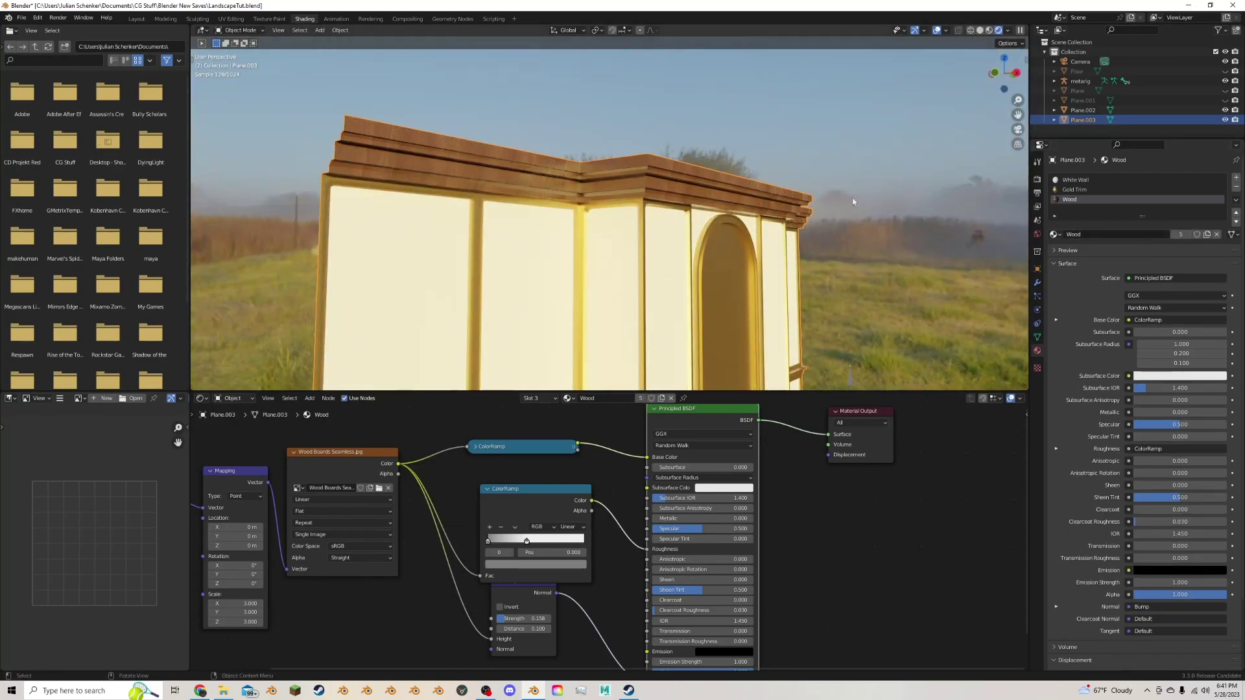
With the crown moulding faces selected, rotate their UVs 90 degrees over the wood board texture in the UV Editing workspace.
key("Tab")
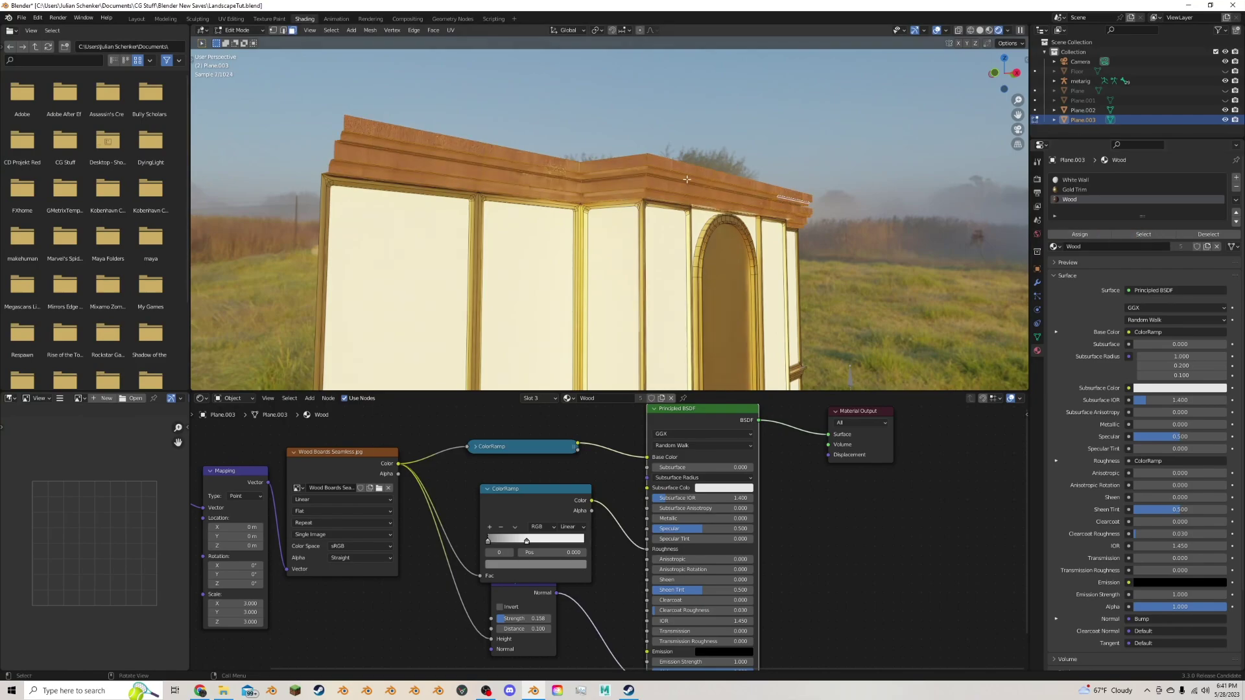
scroll(687, 178, "up", 2)
left_click(231, 18)
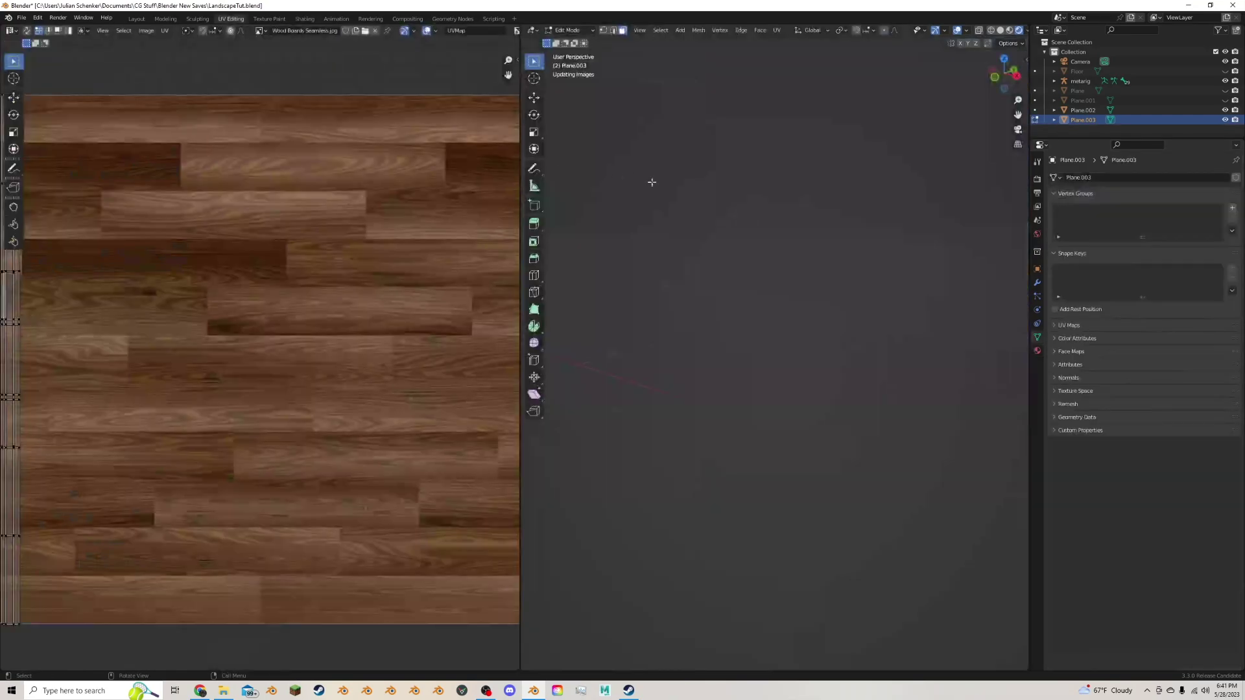
scroll(337, 244, "up", 1)
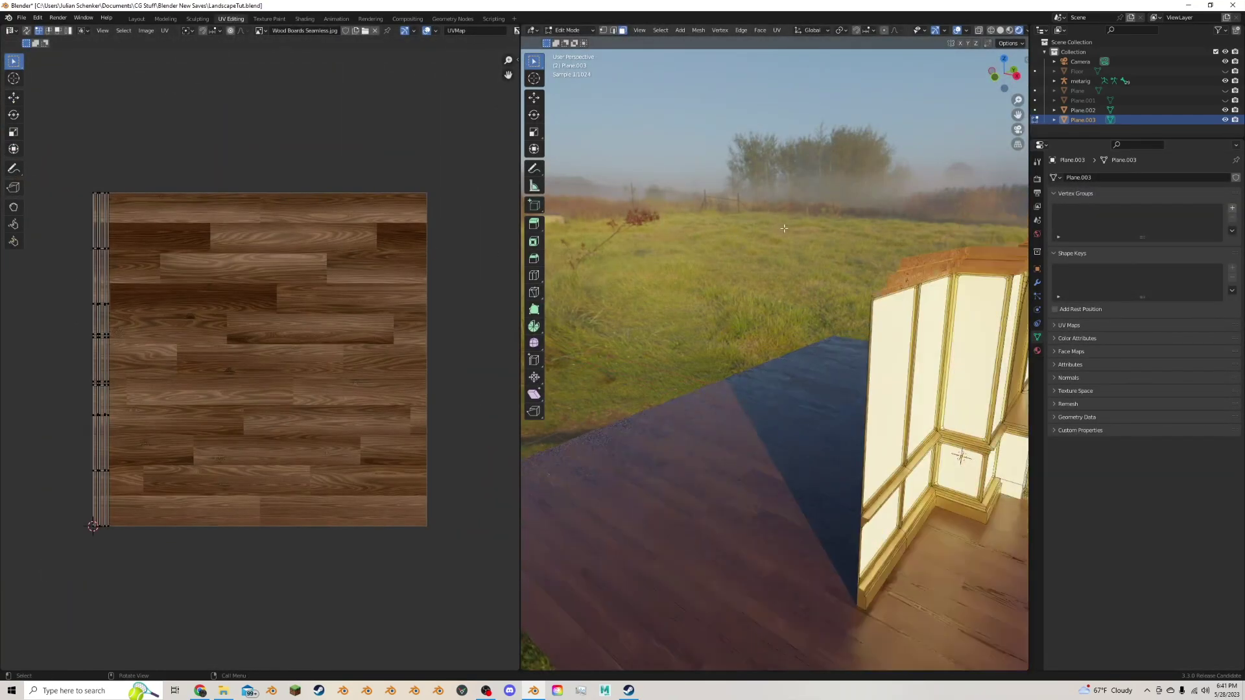
middle_click_drag(805, 237, 724, 214)
scroll(723, 213, "up", 2)
key("a")
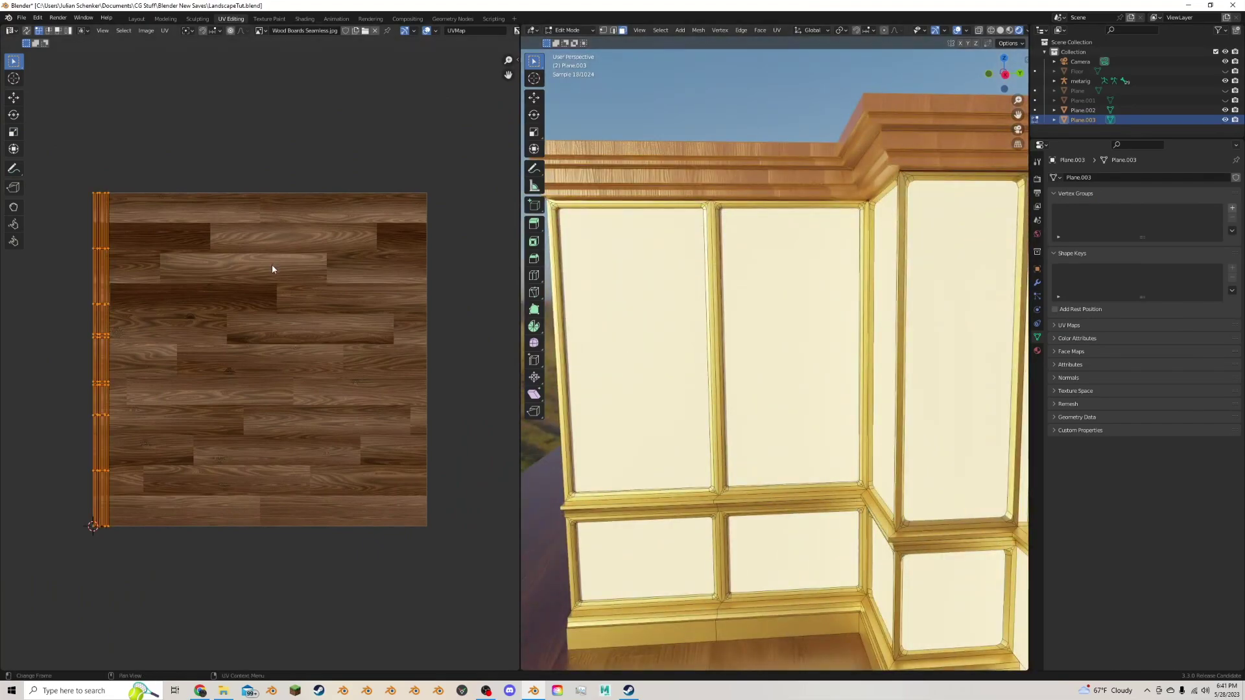
key("r")
left_click(272, 269)
type("r")
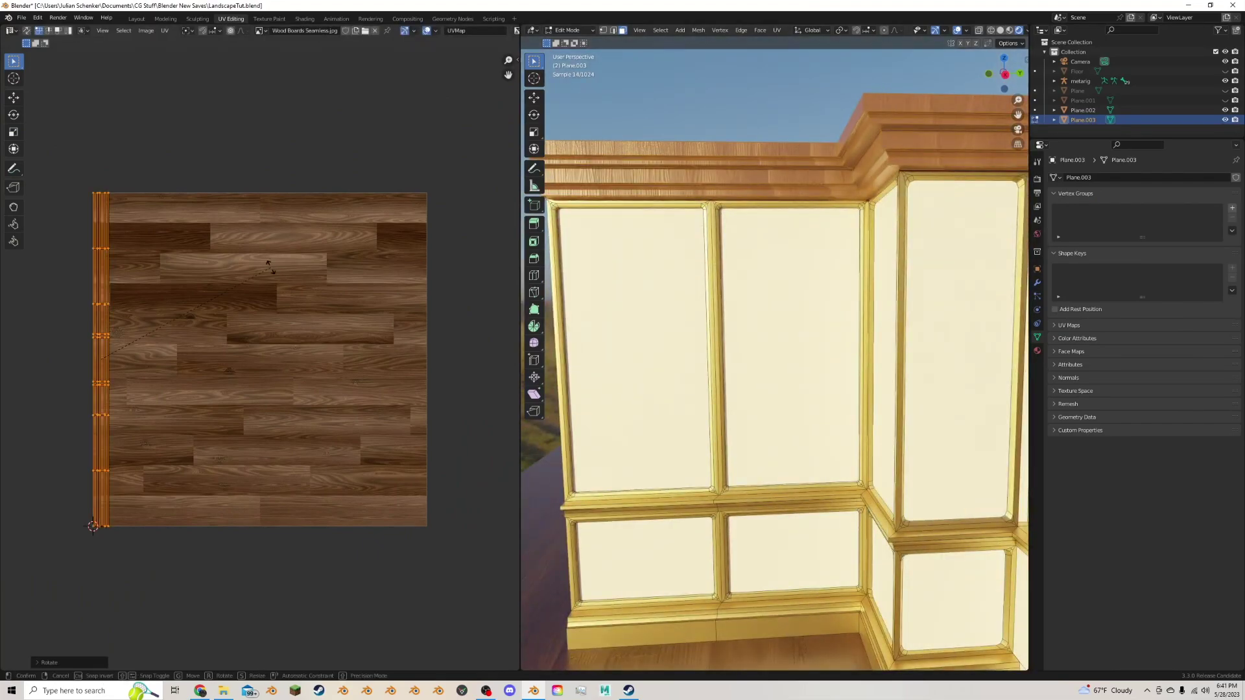
type("90")
key("Return")
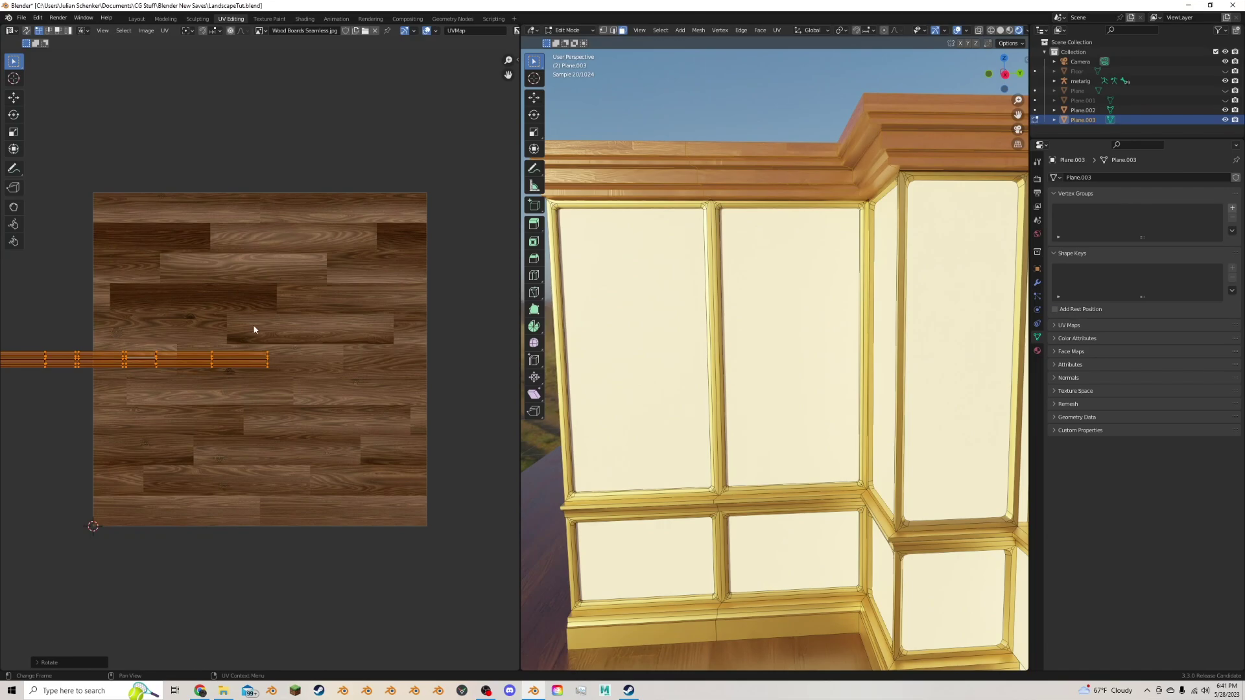
Enlarge and reposition the crown moulding UVs across the wood texture, and check the grain back in the Shading workspace.
key("g")
left_click(71, 355)
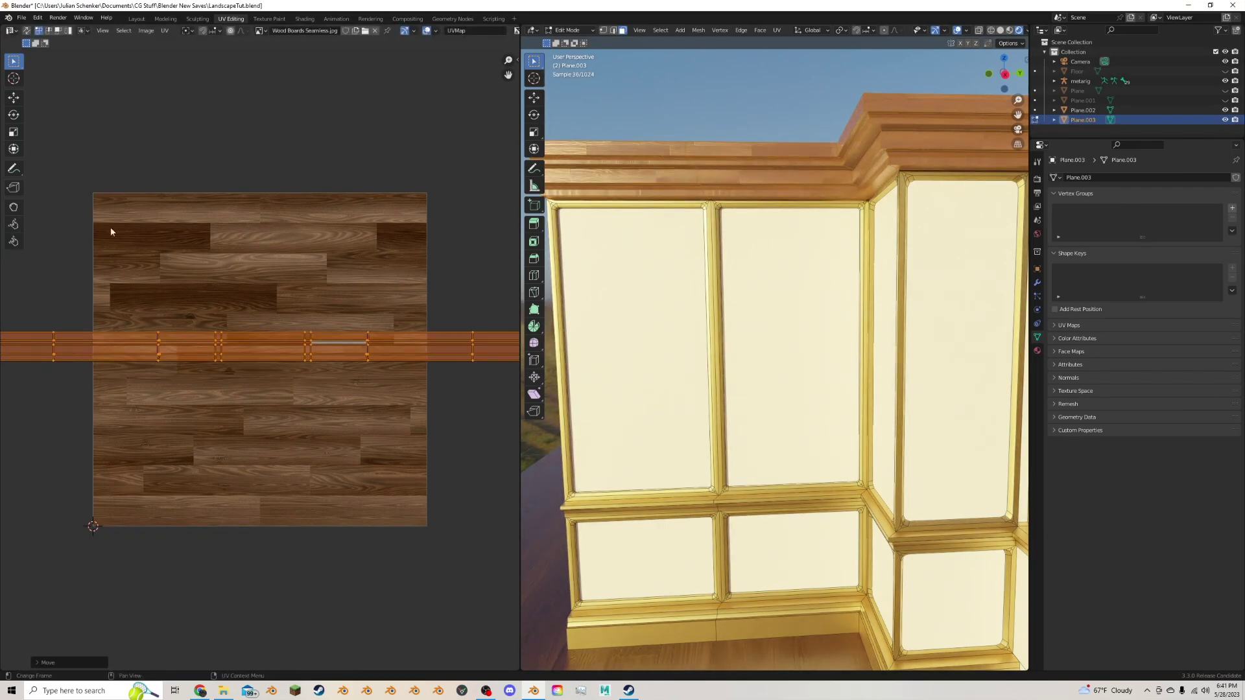
key("Tab")
middle_click_drag(735, 129, 756, 122)
scroll(756, 122, "down", 2)
middle_click_drag(855, 122, 819, 122)
left_click(304, 18)
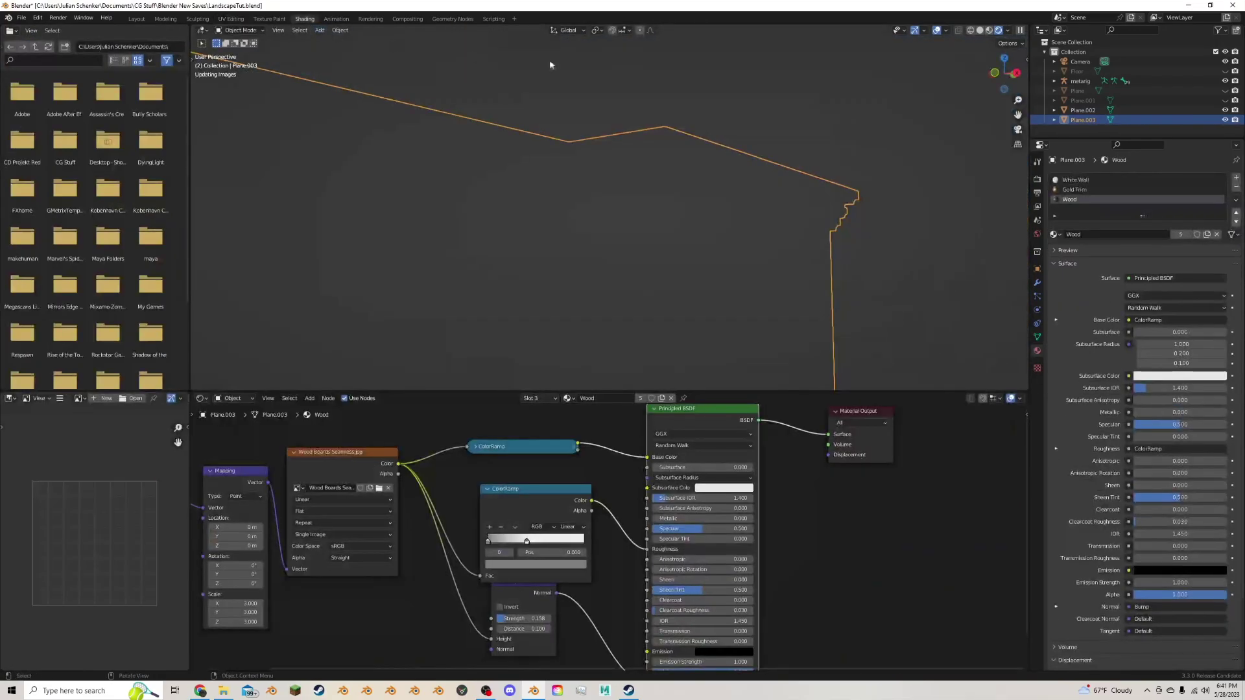
scroll(904, 94, "down", 3)
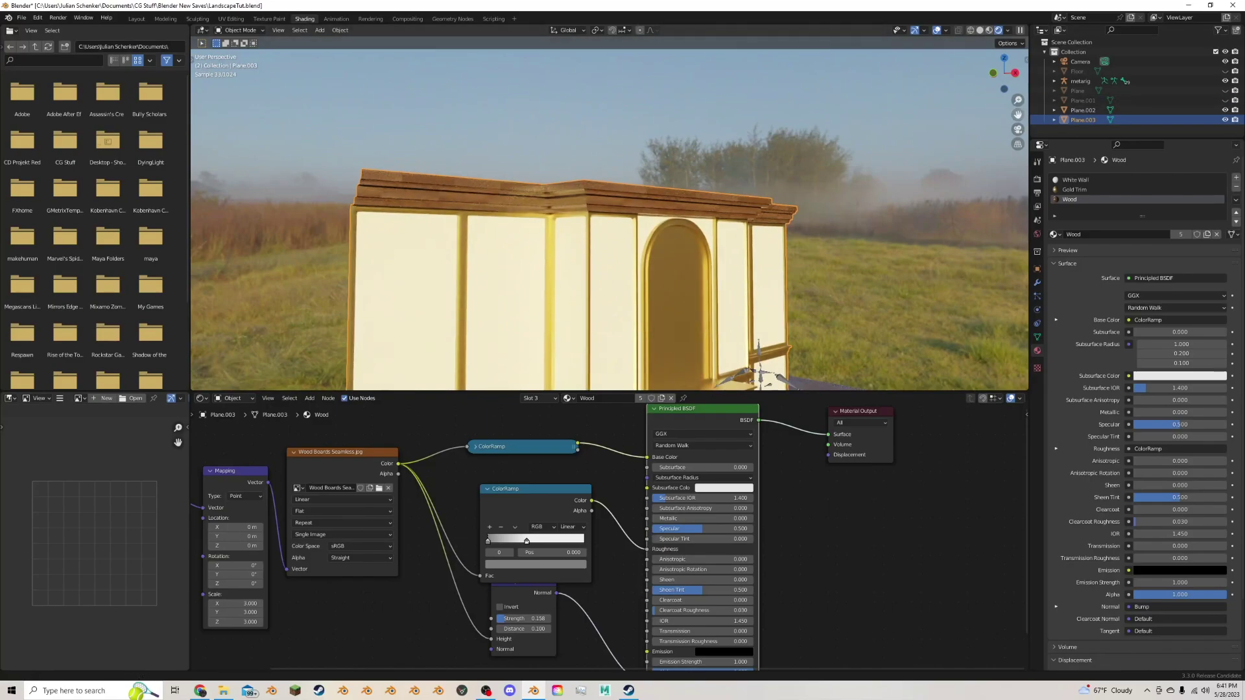
Select the linked geometry of the fireplace columns below the mantel and assign it the Wood material.
scroll(658, 316, "up", 6)
key("Tab")
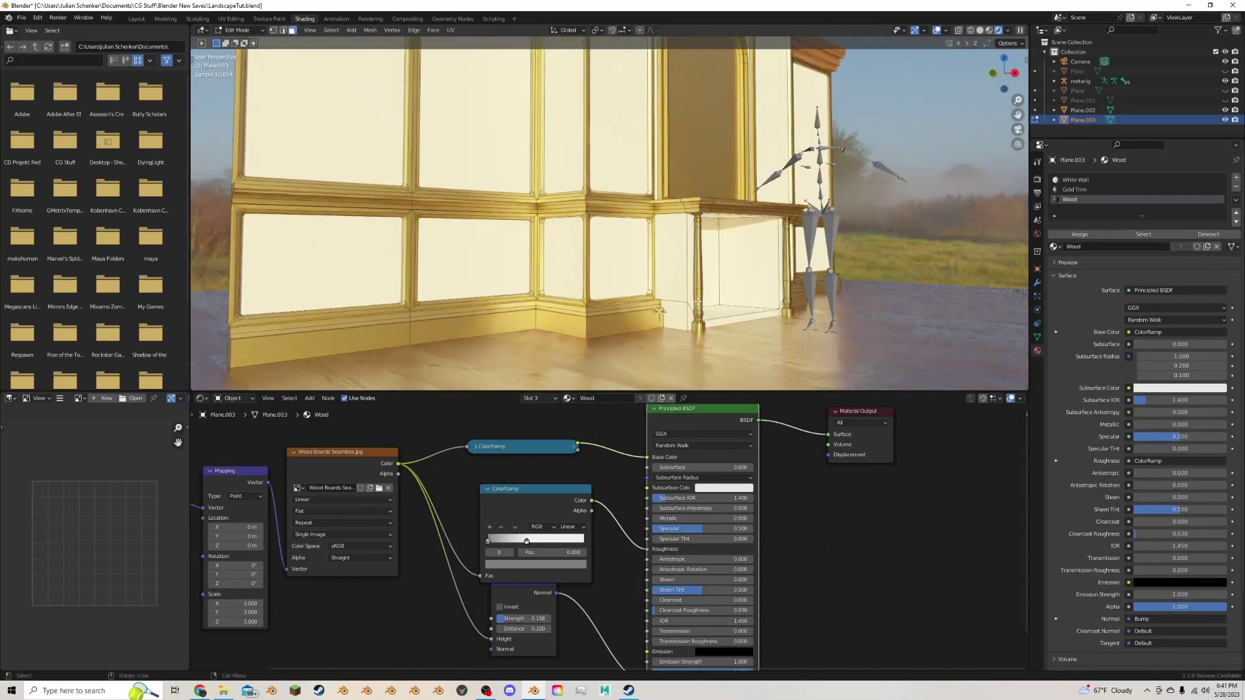
scroll(658, 316, "up", 2)
left_click(733, 318)
key("l")
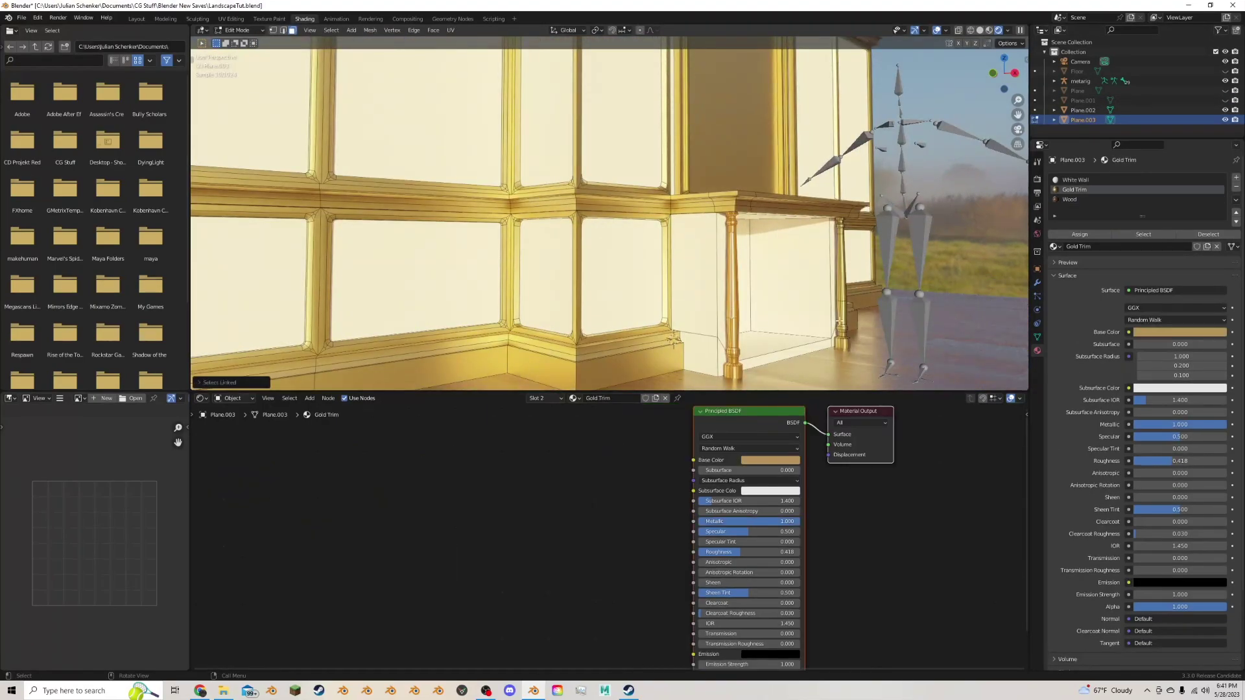
left_click(1081, 200)
left_click(1079, 234)
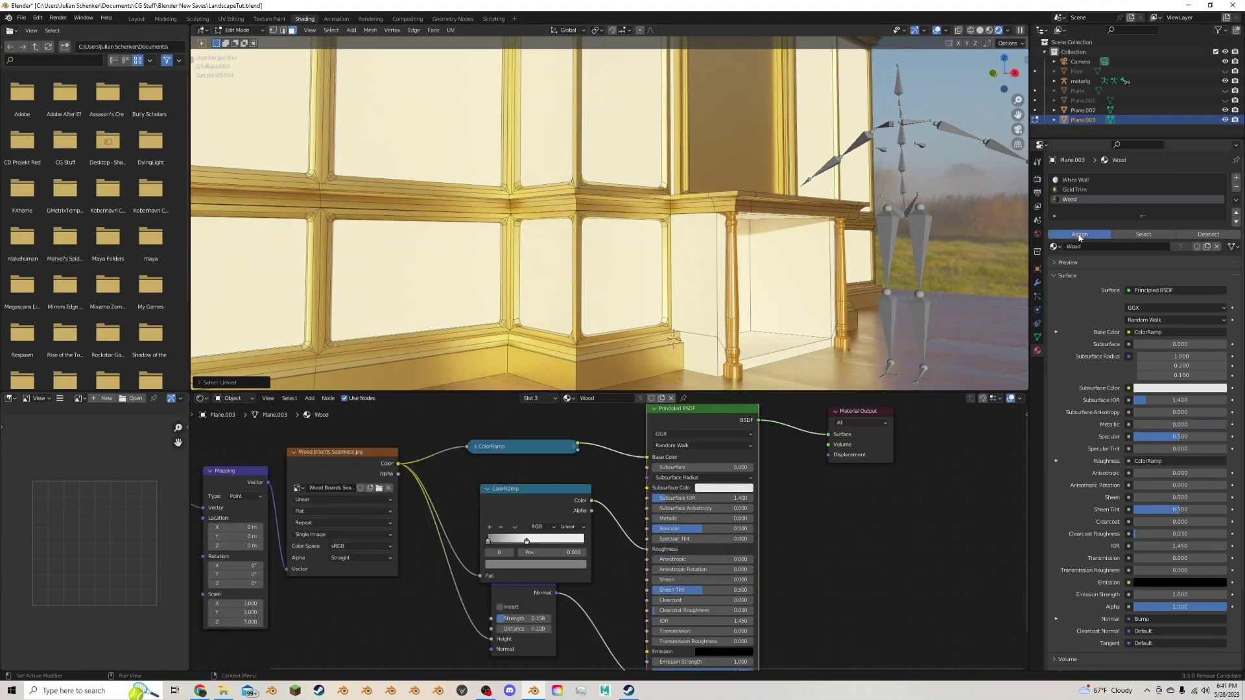
middle_click_drag(910, 222, 822, 229)
scroll(822, 228, "up", 2)
key("Tab")
Try selecting the vertical trim strip between the lower wall panels together with all faces assigned to Gold Trim.
key("grave")
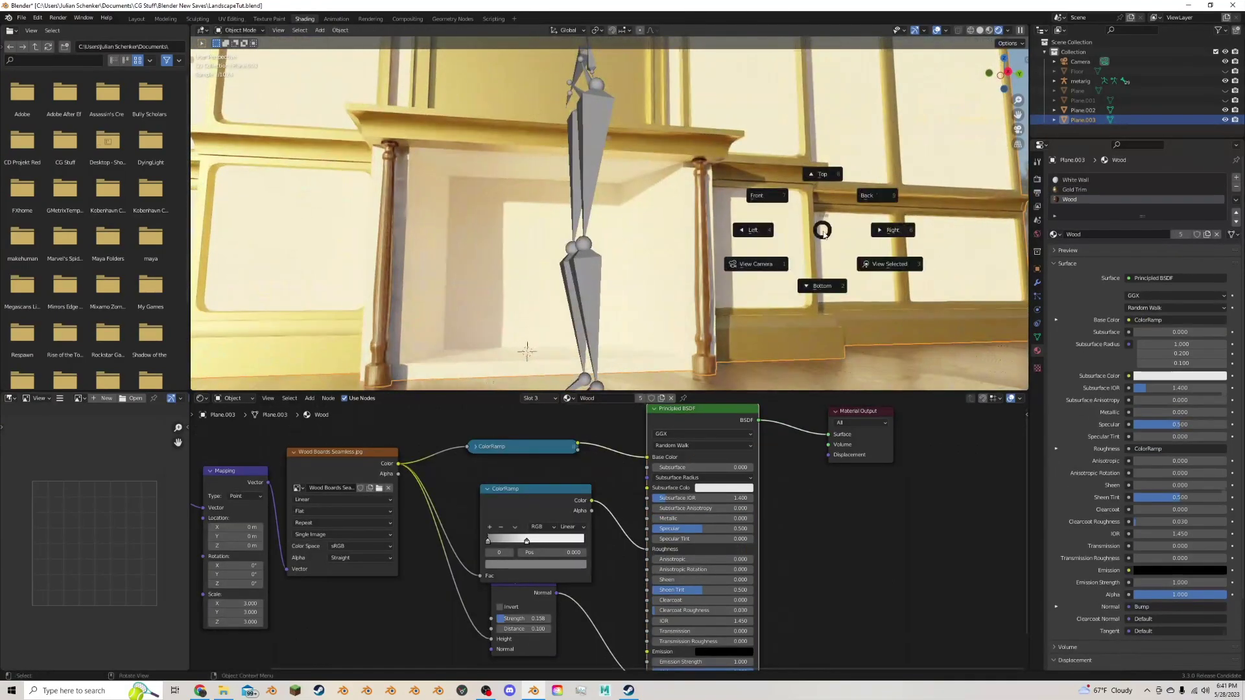
scroll(688, 271, "down", 4)
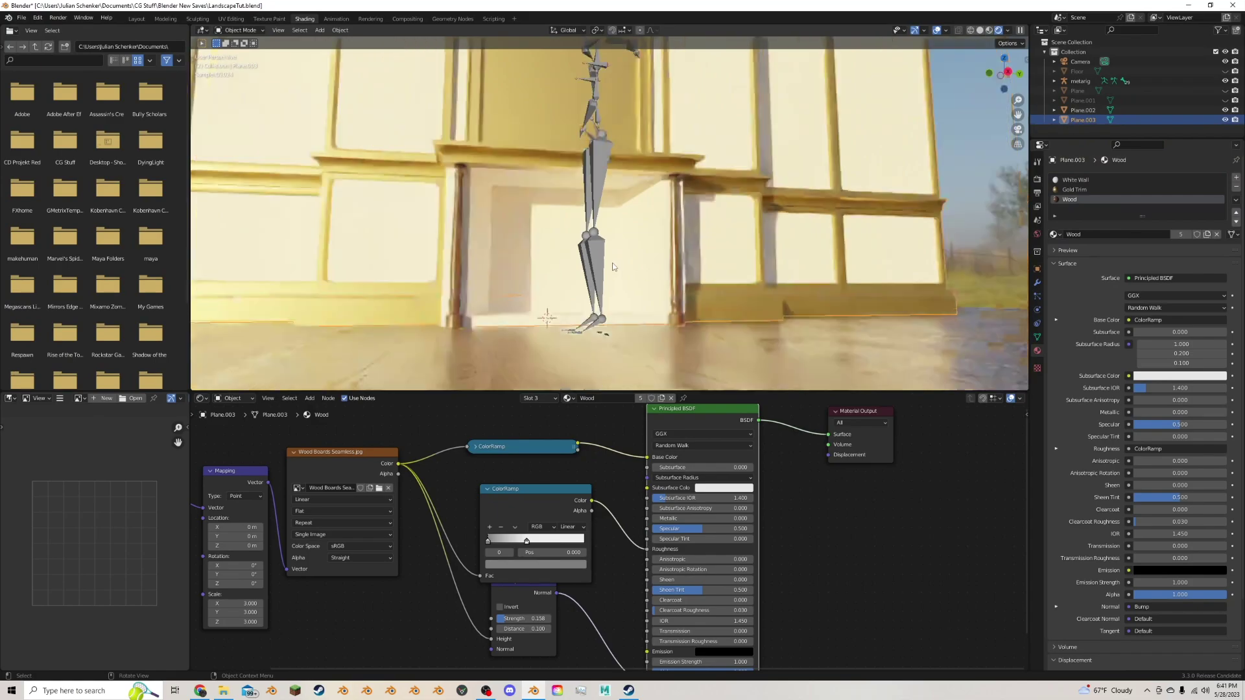
middle_click_drag(688, 271, 695, 202)
scroll(707, 204, "up", 3)
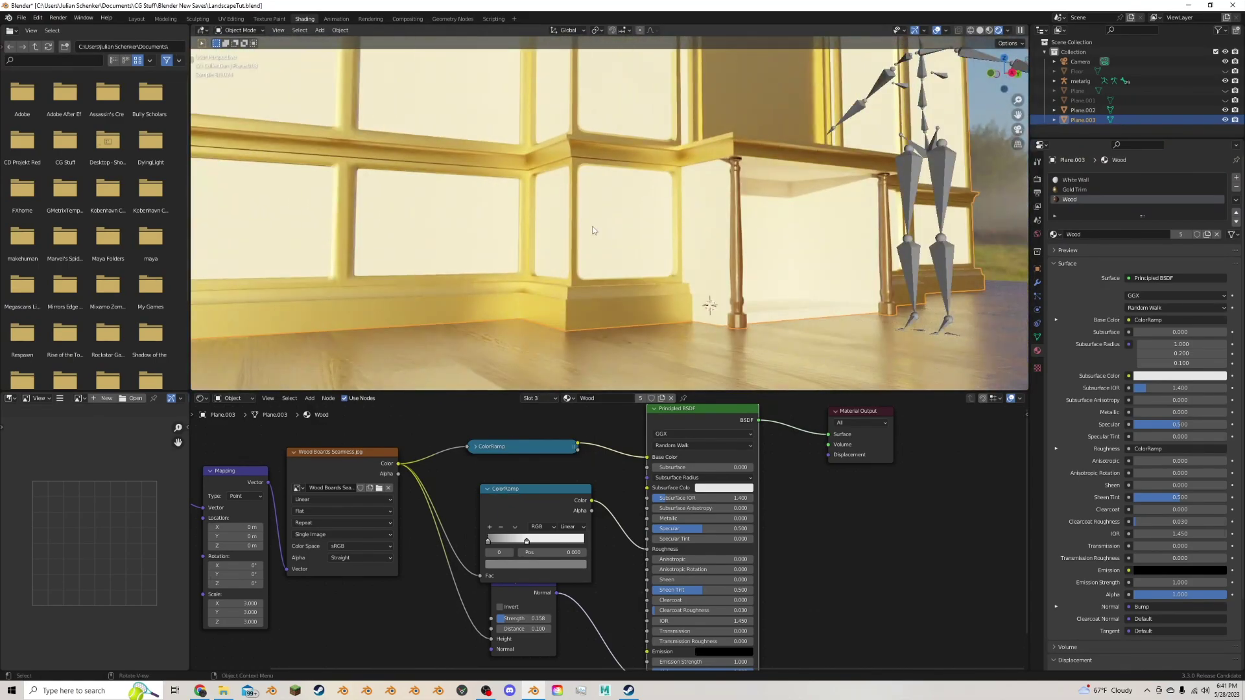
key("Tab")
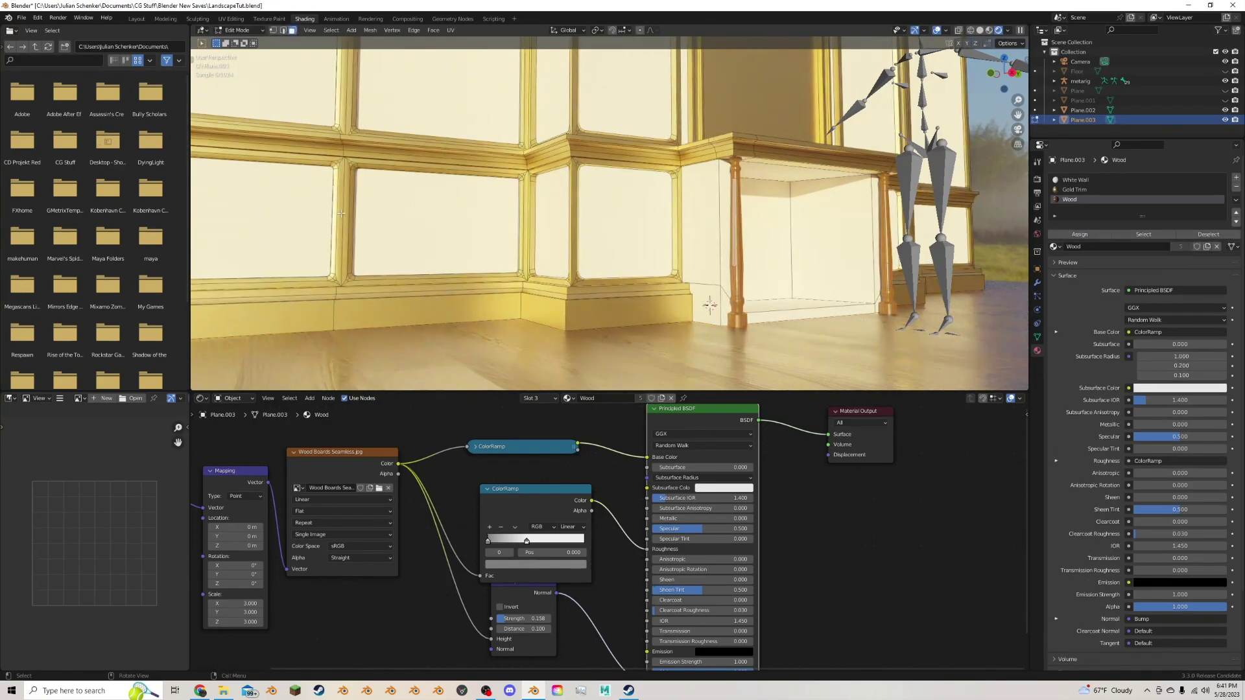
left_click(342, 212)
left_click(347, 213, "shift")
scroll(375, 255, "up", 3)
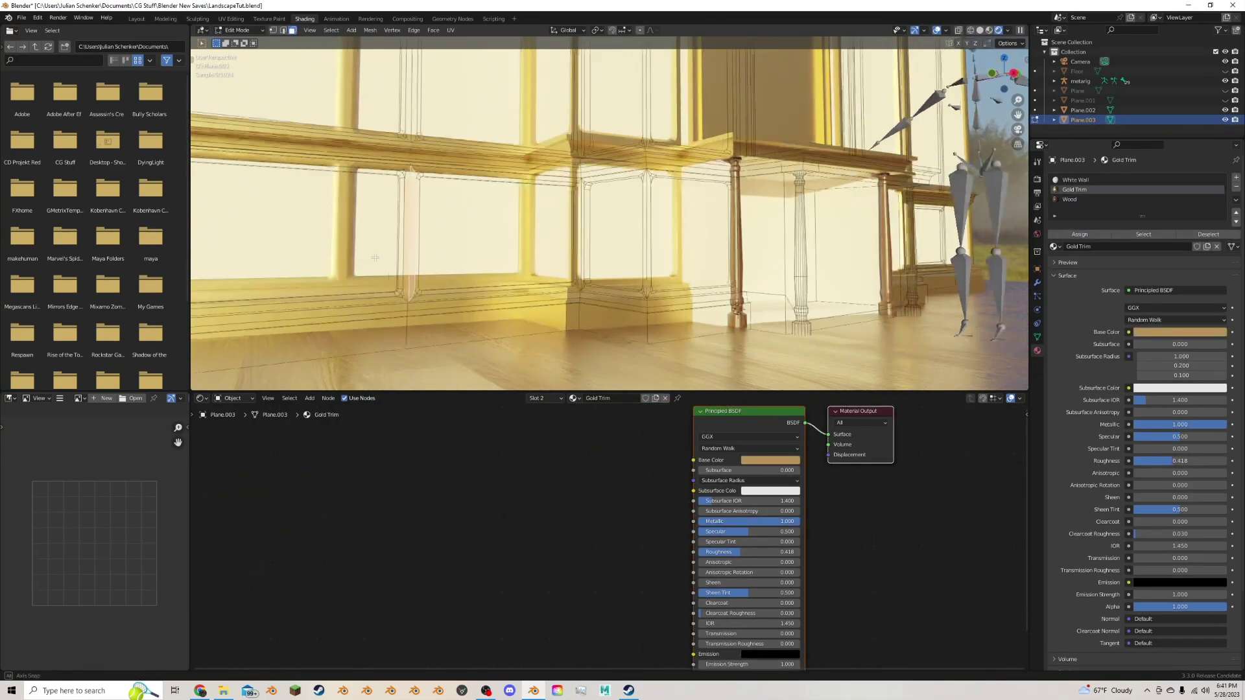
middle_click_drag(376, 257, 394, 260)
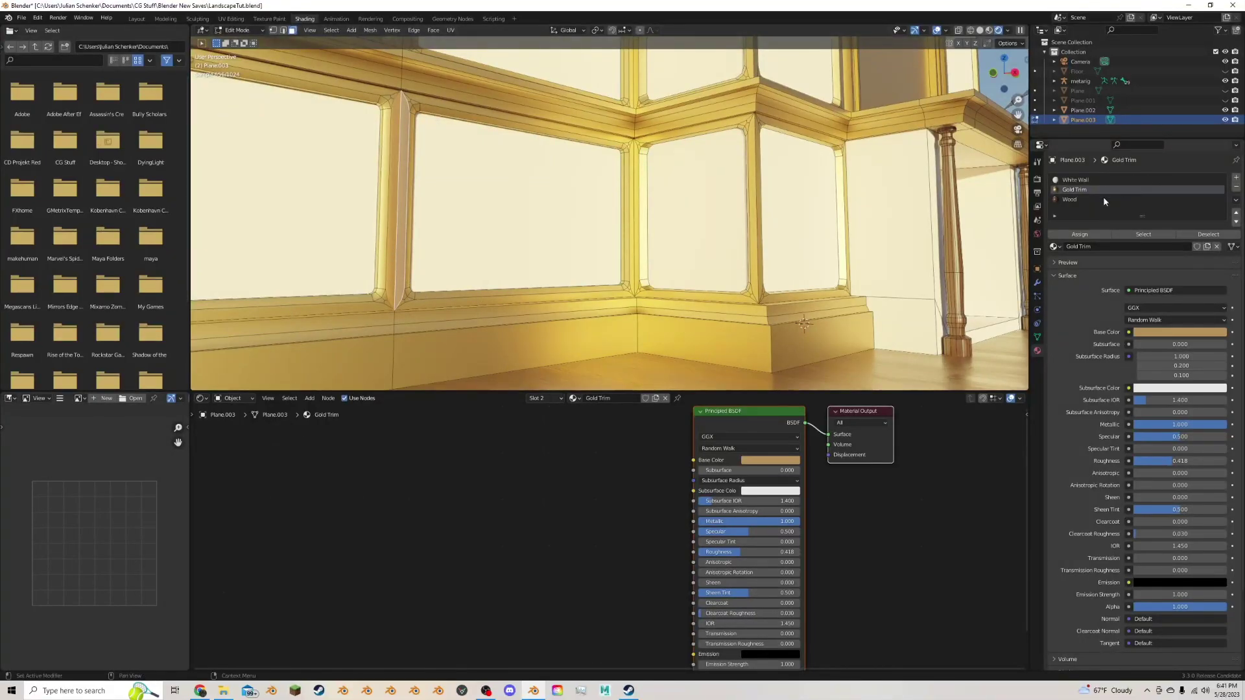
left_click(1143, 234)
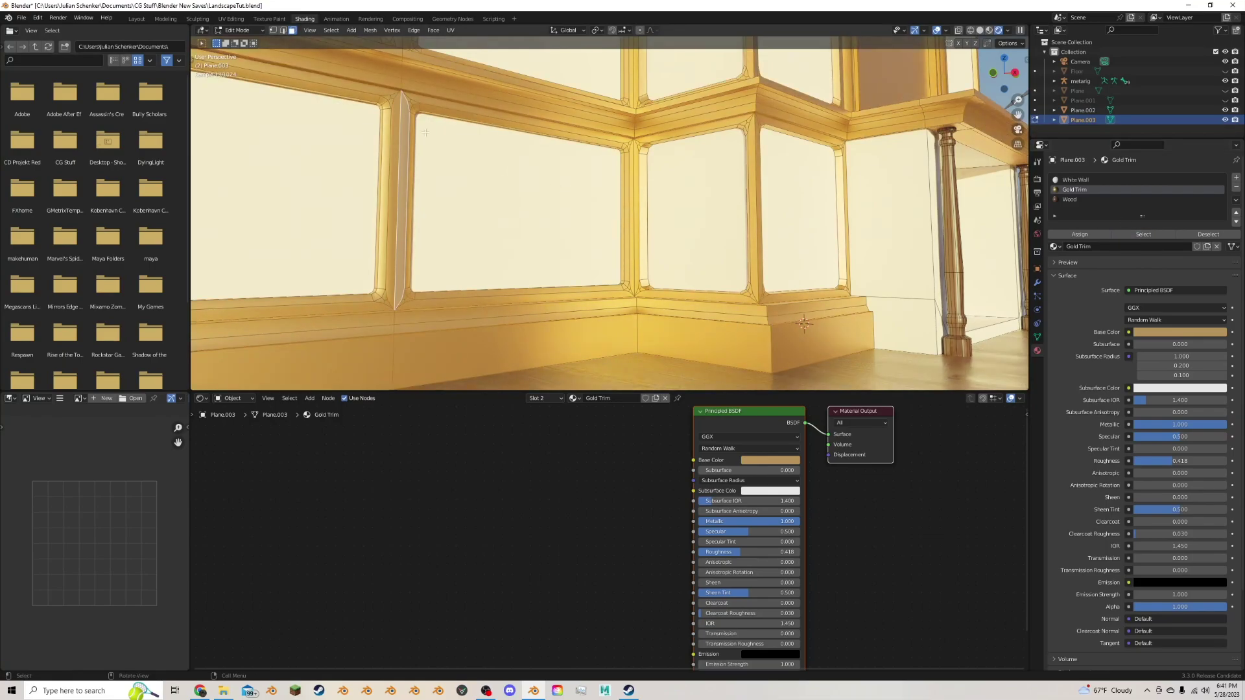
Circle-select the flat trim faces framing the outermost lower wall panel, including its vertical strips and horizontal rails.
left_click(395, 95, "alt")
key("c")
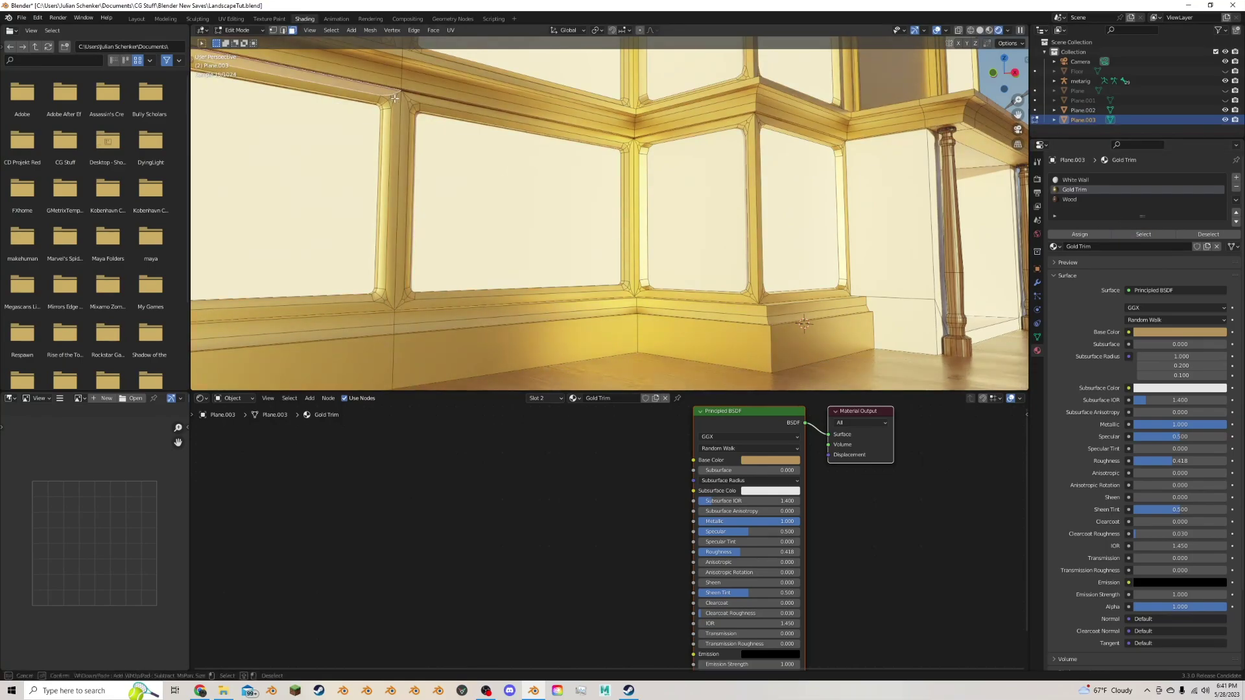
left_click_drag(393, 97, 419, 98)
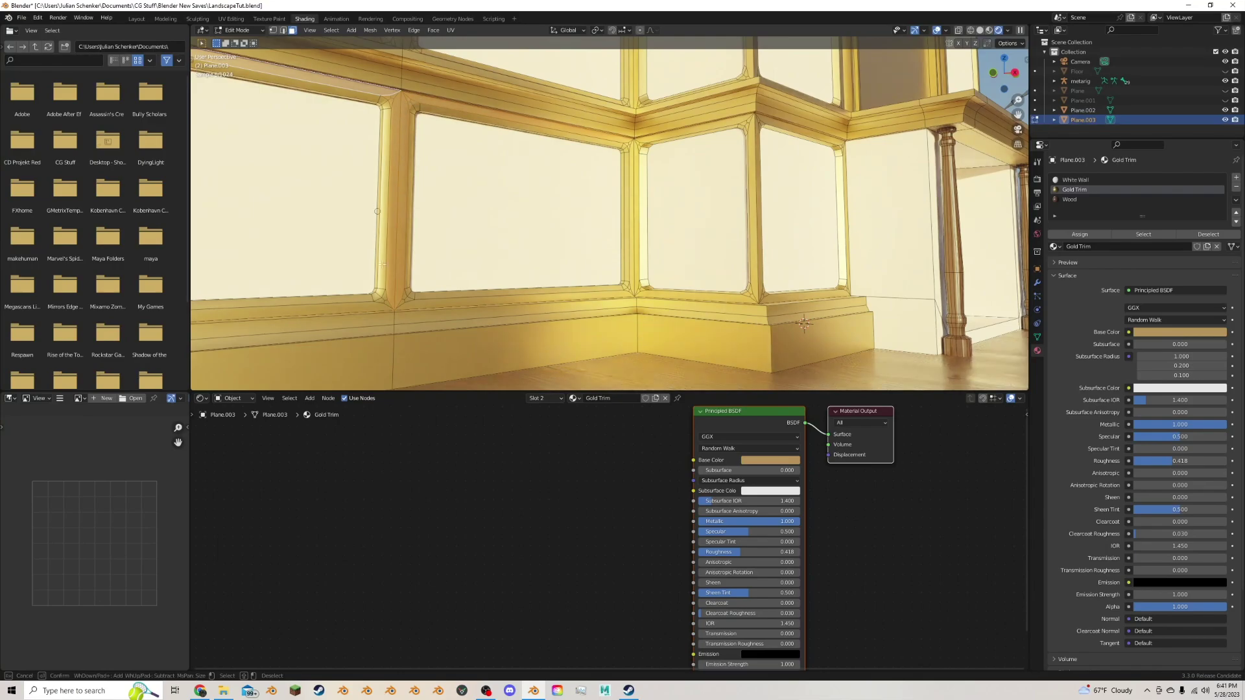
left_click_drag(393, 304, 385, 304)
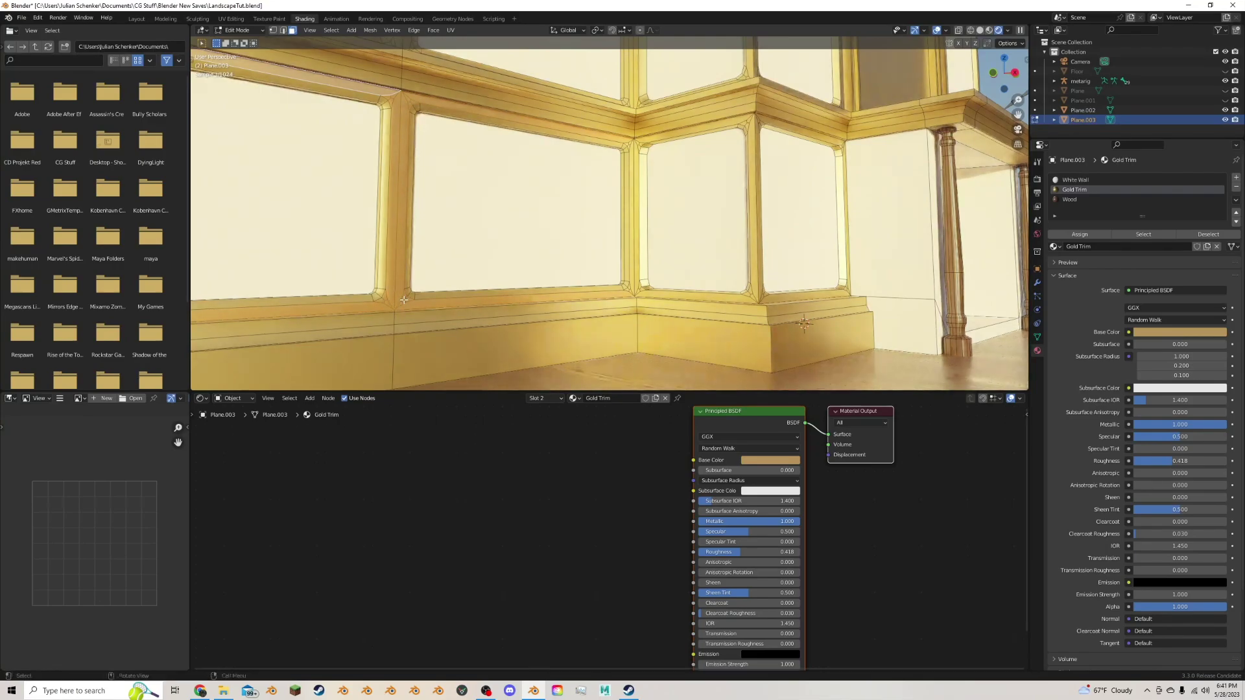
middle_click_drag(400, 303, 330, 343)
left_click_drag(330, 343, 329, 340)
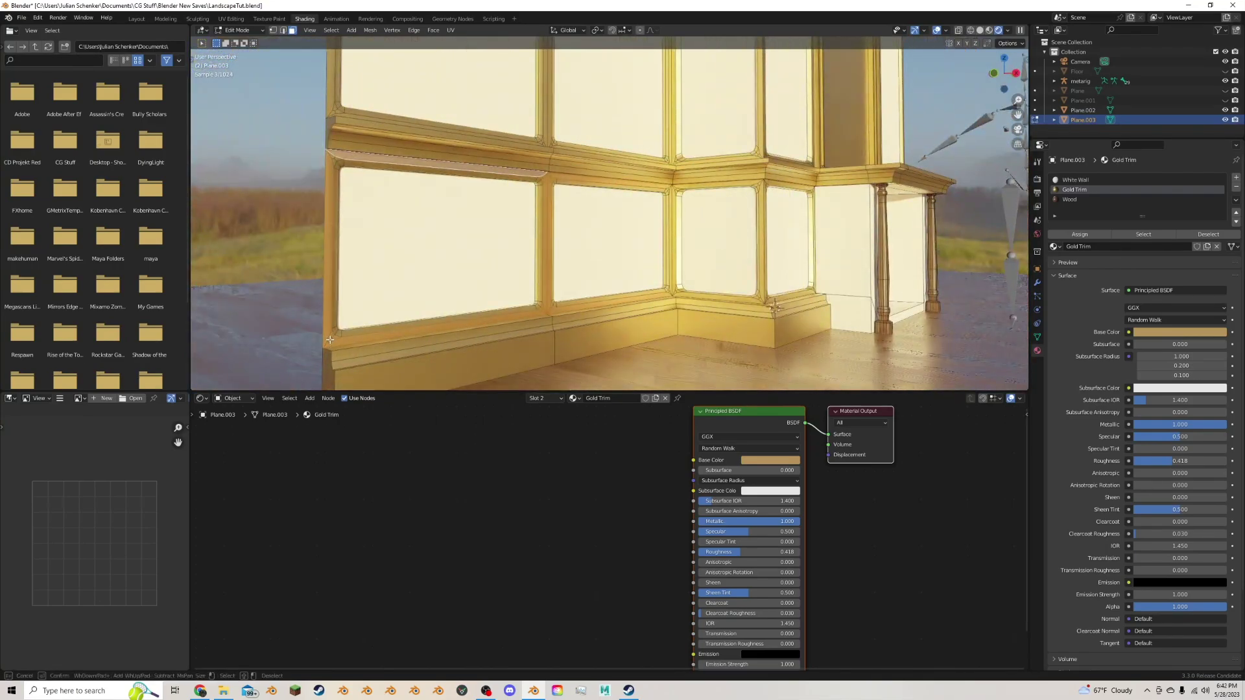
right_click(342, 160)
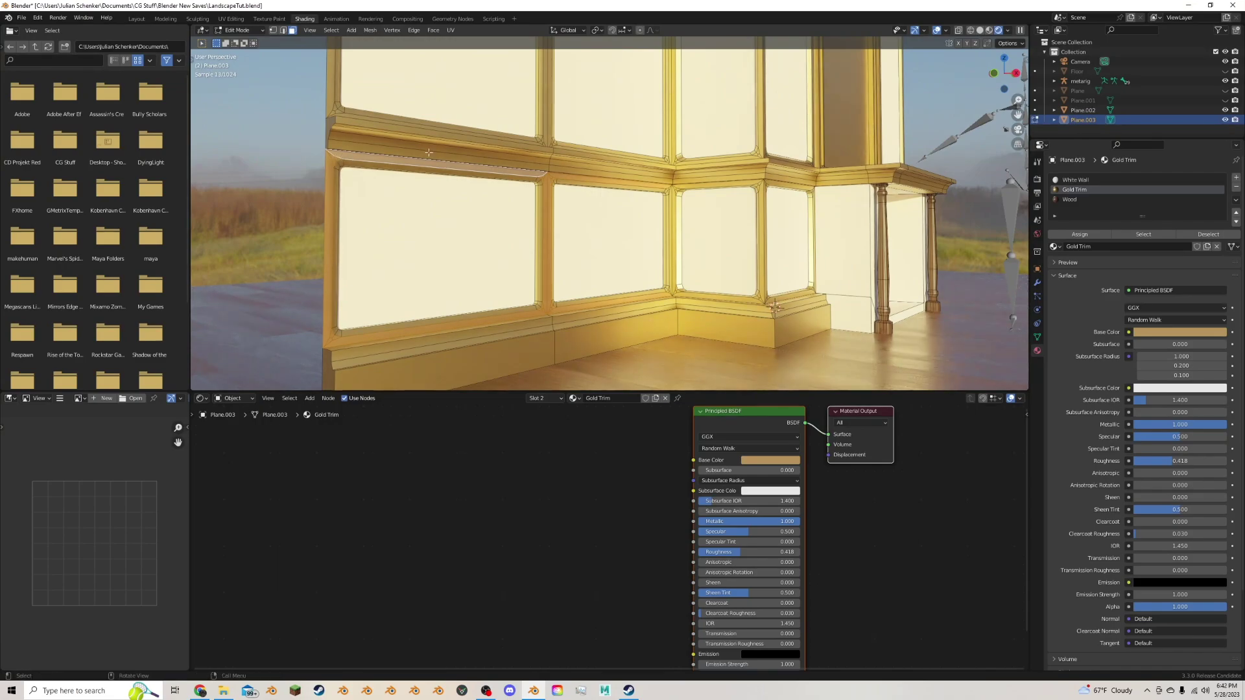
Circle-select the flat trim faces framing the lower wall panel next to the inner corner.
middle_click_drag(473, 159, 408, 158)
scroll(408, 158, "up", 2)
key("c")
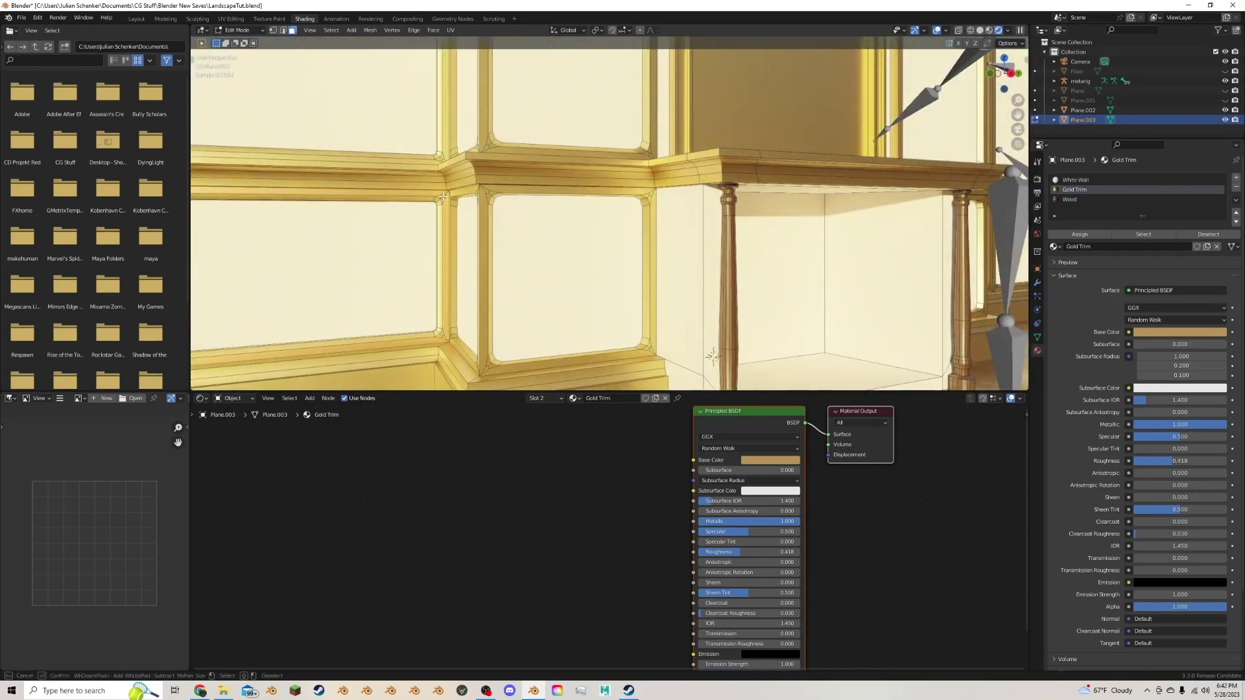
right_click(437, 331)
middle_click_drag(436, 331, 451, 341)
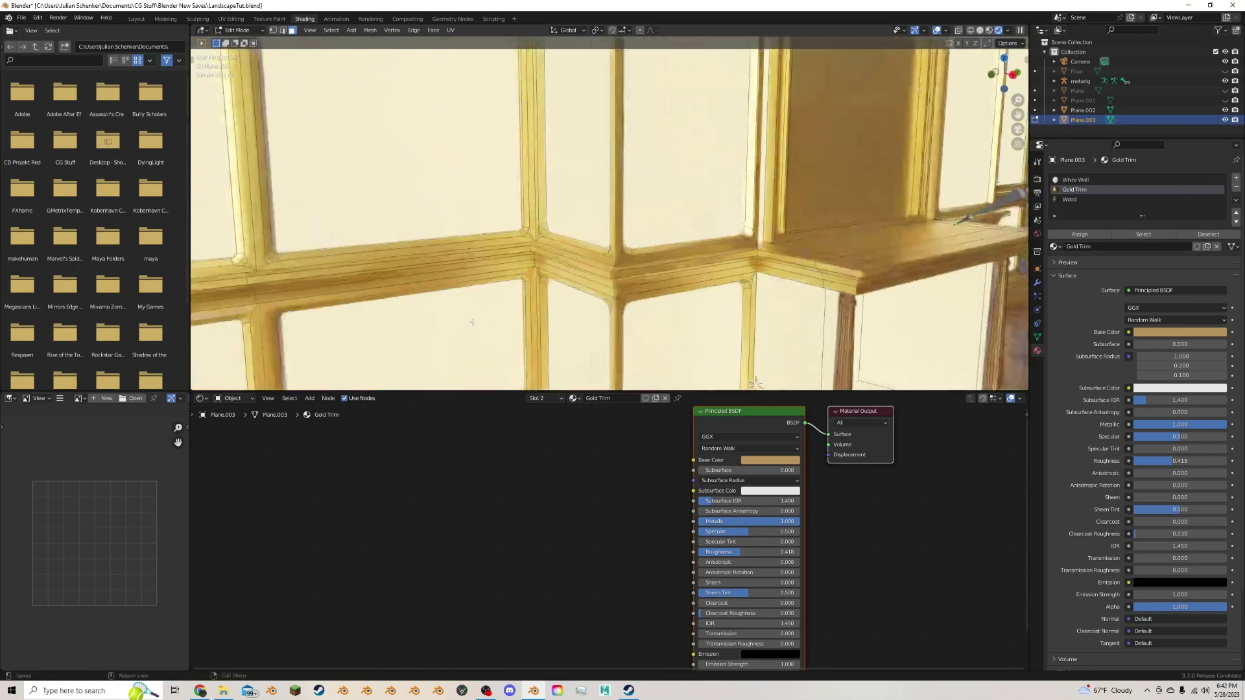
Circle-select the flat trim faces along the bottom edge of the upper wall panels, above the chair rail.
key("c")
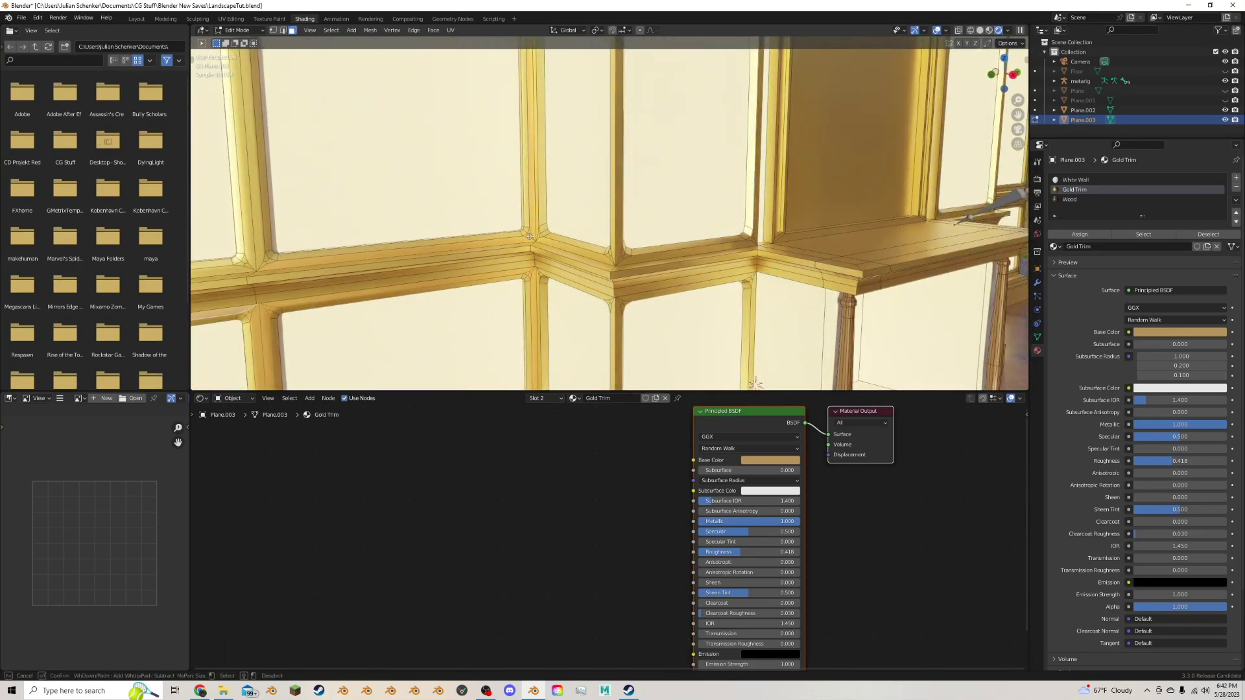
middle_click_drag(530, 237, 415, 227)
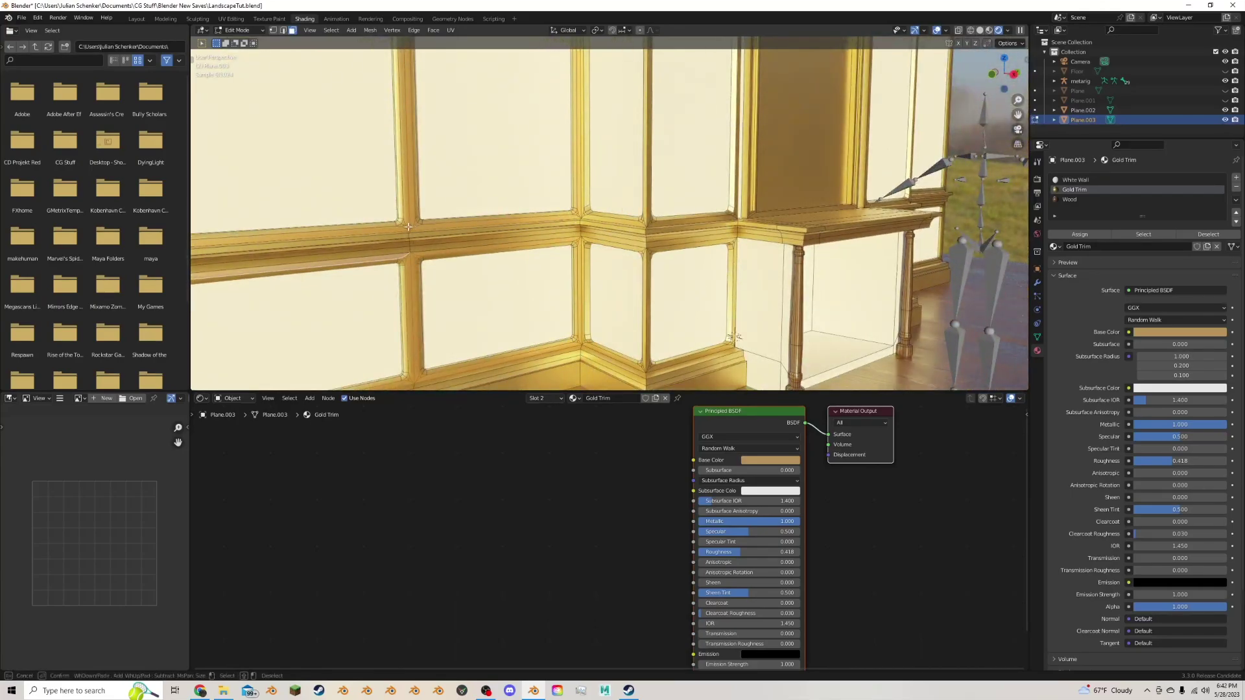
middle_click_drag(408, 227, 297, 212)
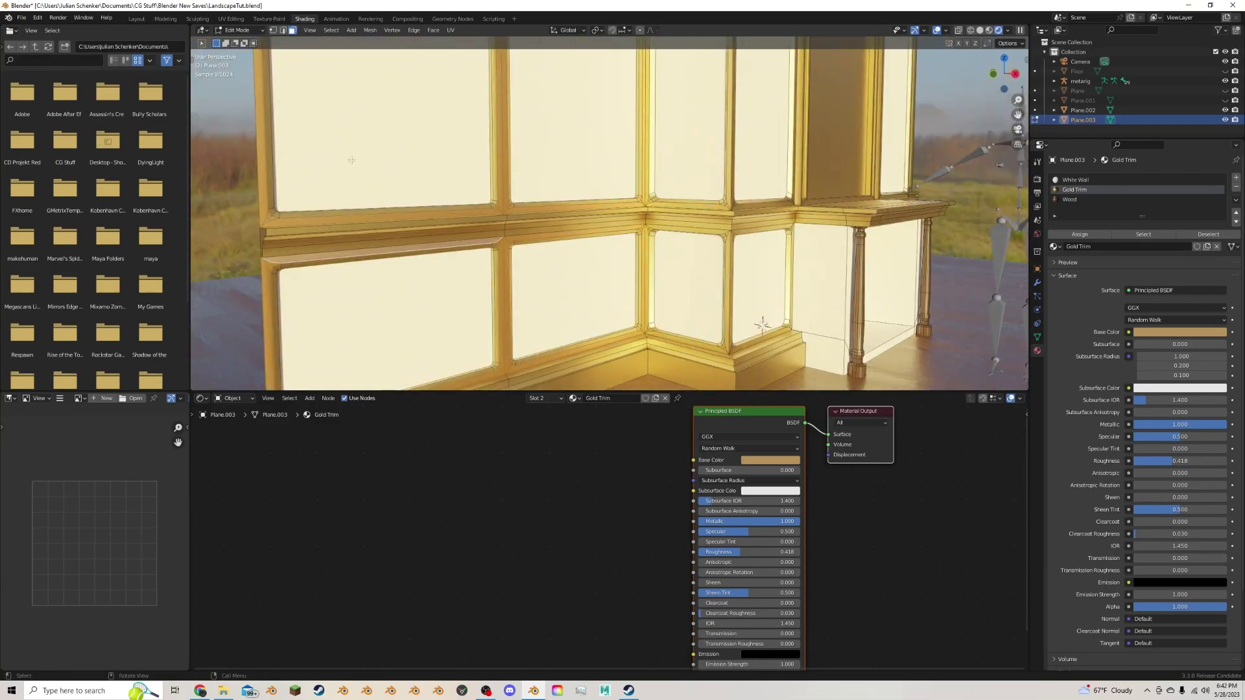
Circle-select the flat vertical strips and top rails framing the upper wall panels, just below the wooden crown moulding.
mouse_move(350, 158)
middle_mouse_down()
mouse_move(365, 172)
mouse_move(350, 135)
middle_mouse_up()
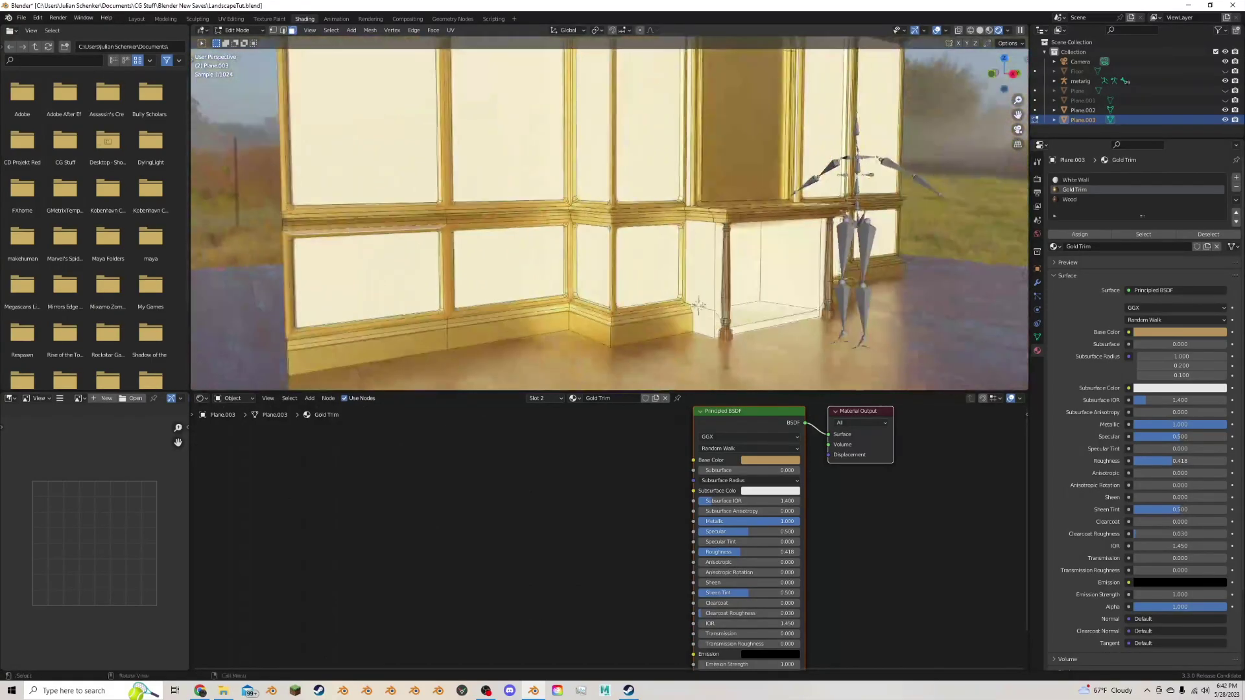
left_click_drag(1017, 115, 1140, 368)
scroll(350, 190, "up", 2)
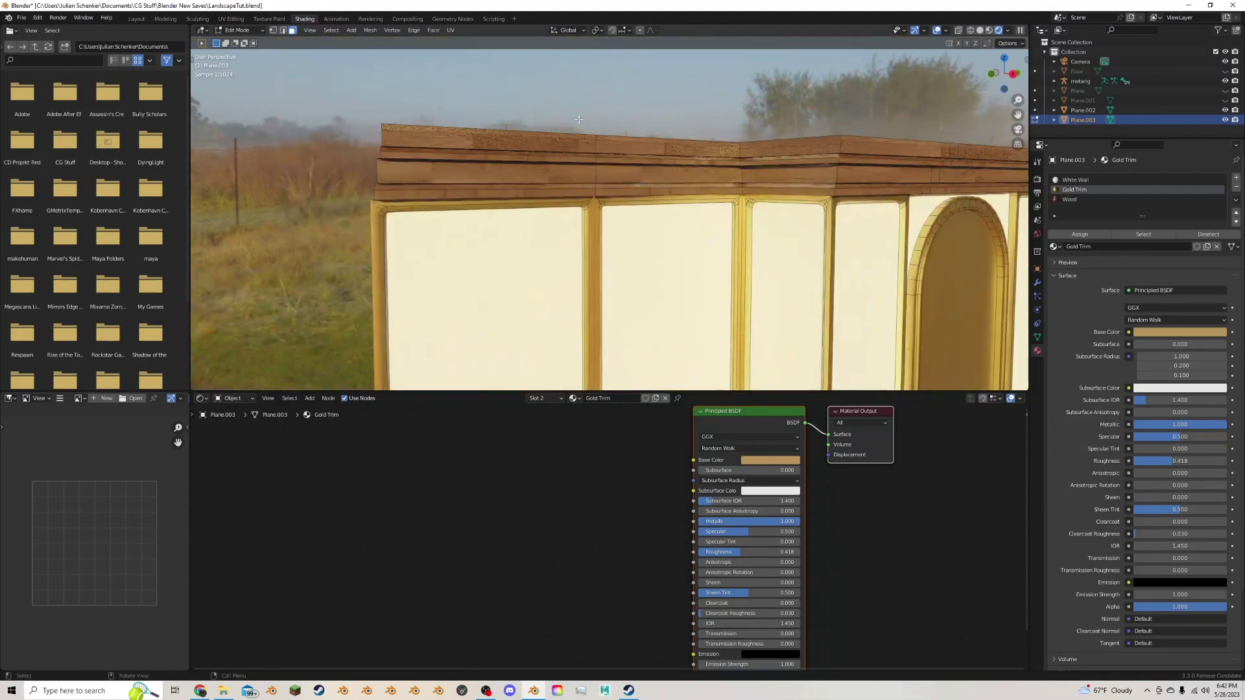
scroll(350, 190, "up", 2)
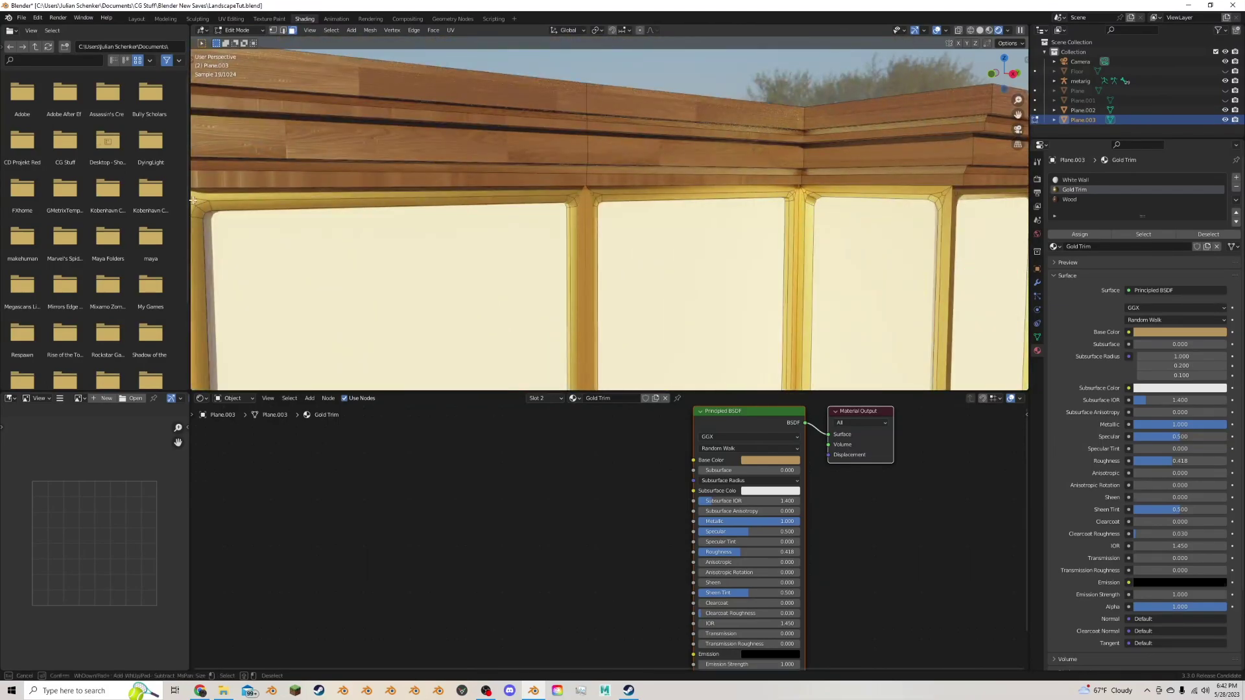
scroll(195, 197, "down", 3)
key("c")
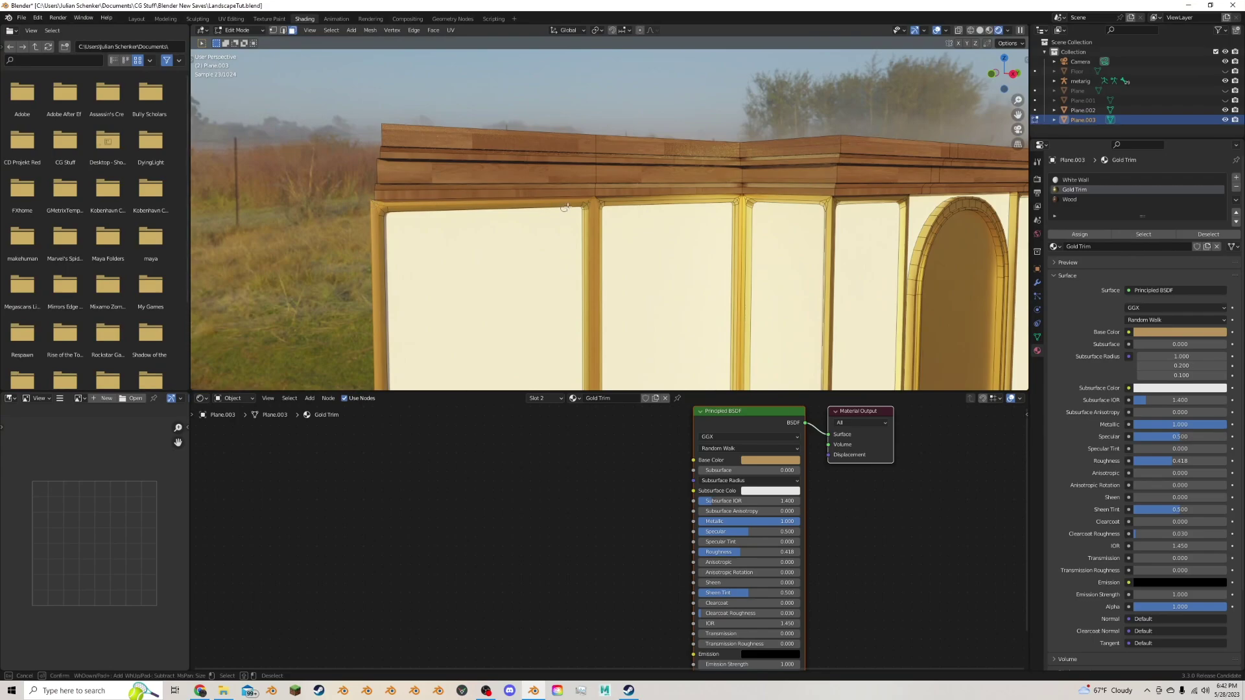
key("Escape")
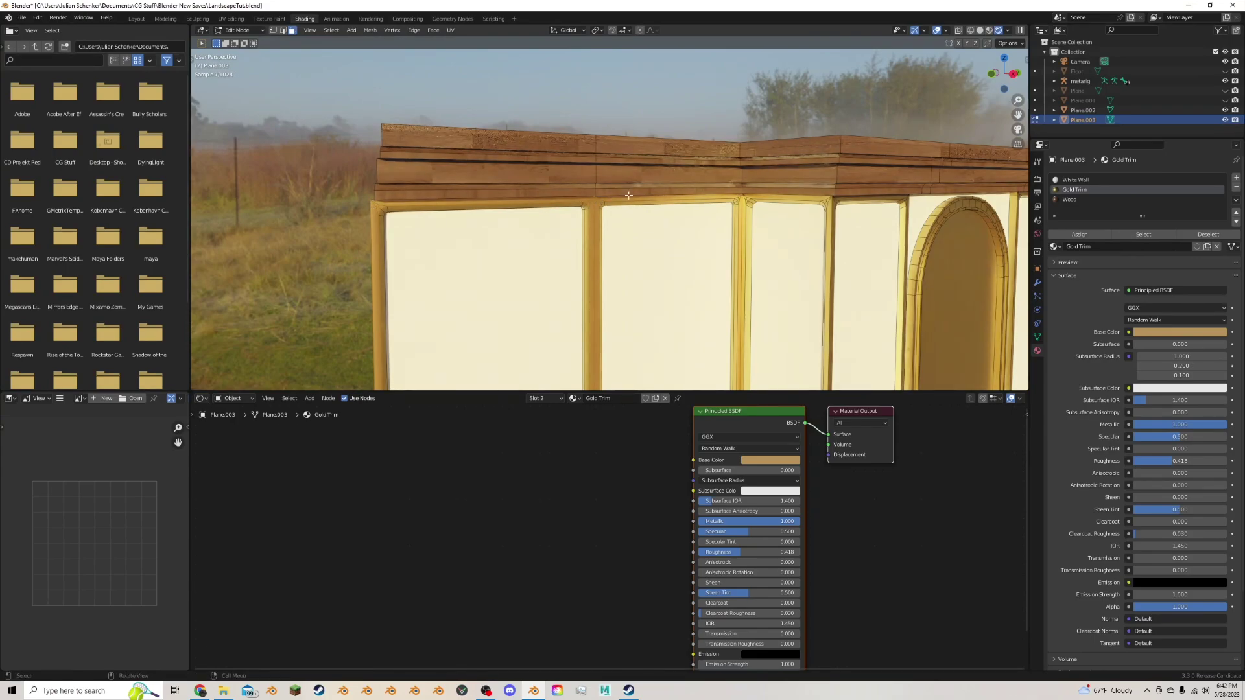
middle_click_drag(687, 179, 678, 176)
scroll(789, 167, "up", 2)
key("c")
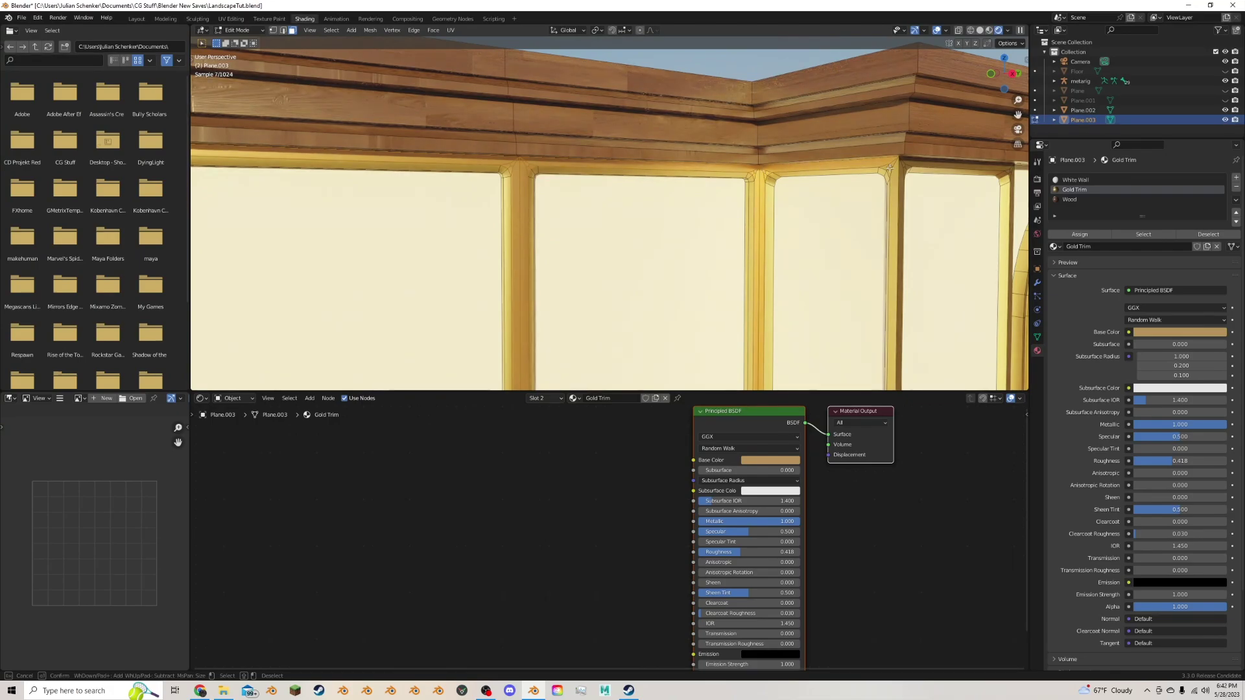
key("Escape")
Circle-select the flat bottom trim faces of the narrow upper panel at the wall's inner corner.
left_click_drag(1017, 114, 965, 0)
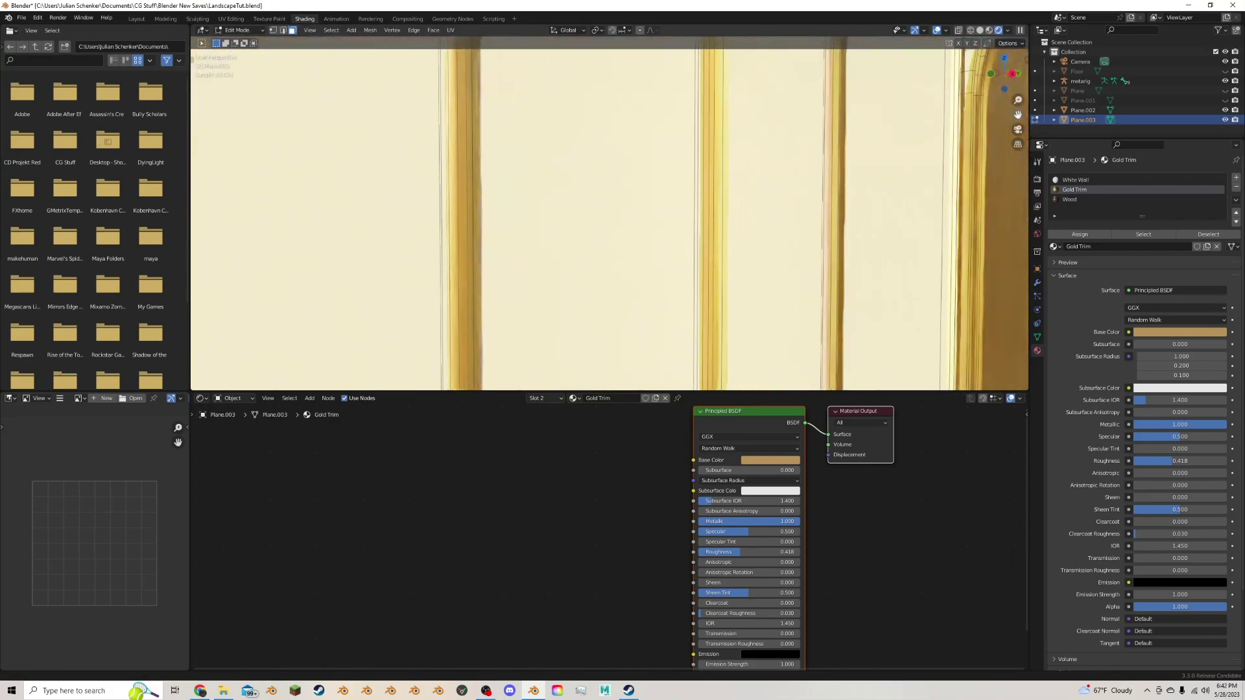
middle_click_drag(818, 382, 767, 272, "shift")
key("c")
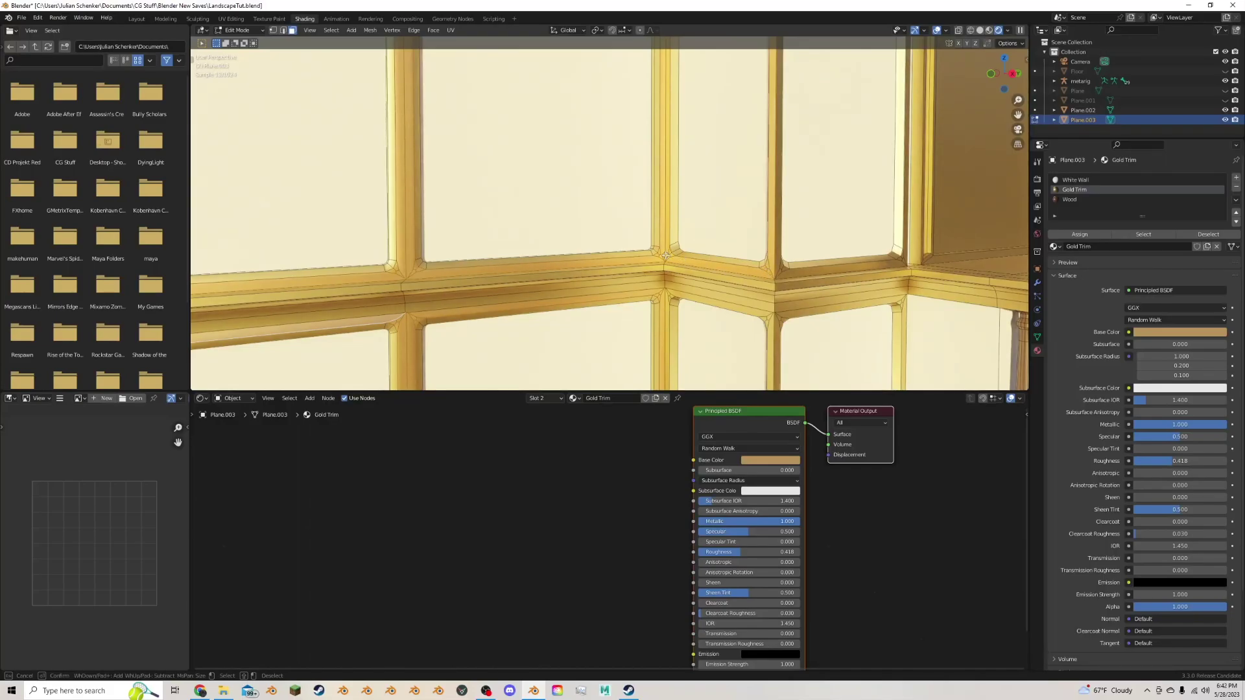
key("Escape")
scroll(621, 151, "down", 3)
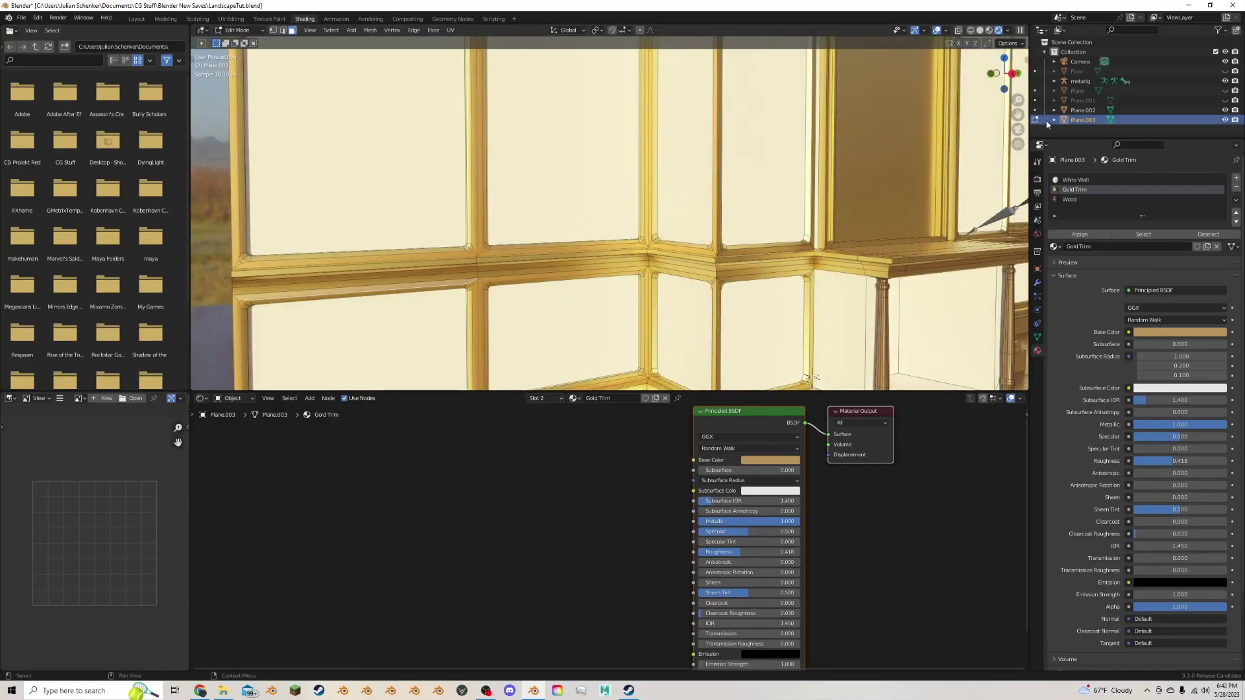
Circle-select the flat trim faces around the narrow lower return panel between the side wall and the fireplace section.
middle_click_drag(778, 343, 724, 220, "shift")
scroll(548, 302, "up", 4)
key("c")
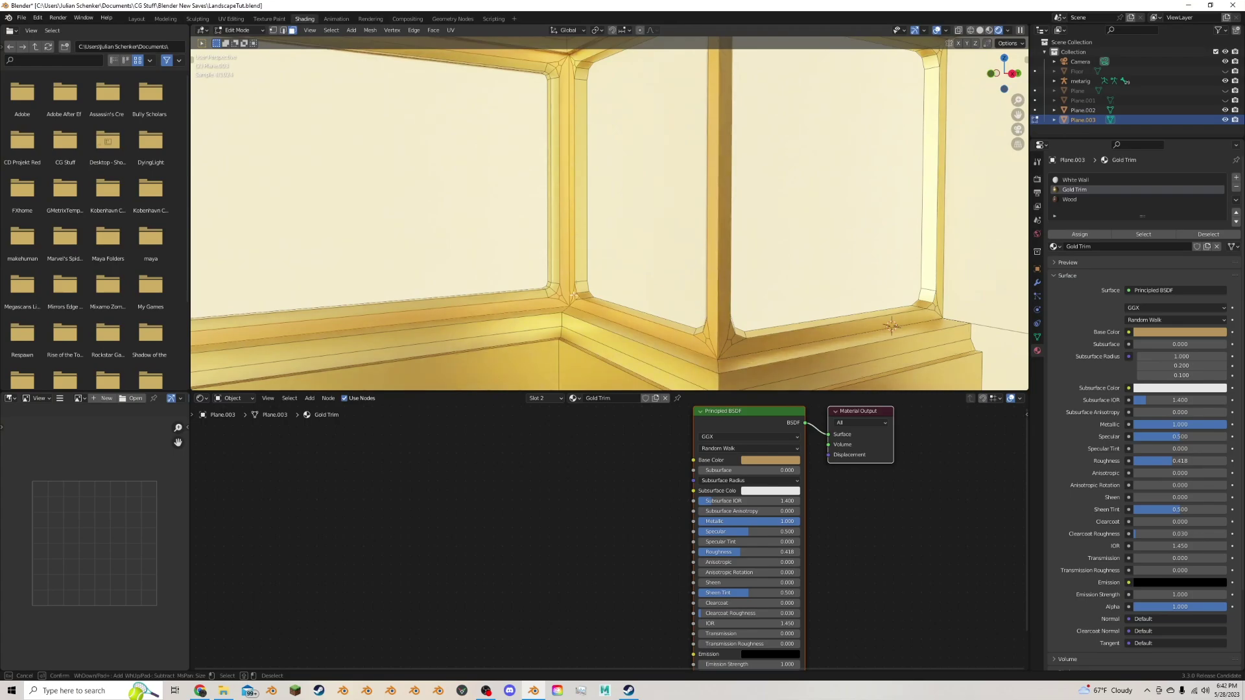
right_click(586, 295)
key("c")
right_click(574, 48)
scroll(575, 130, "down", 4)
middle_click_drag(575, 130, 624, 129)
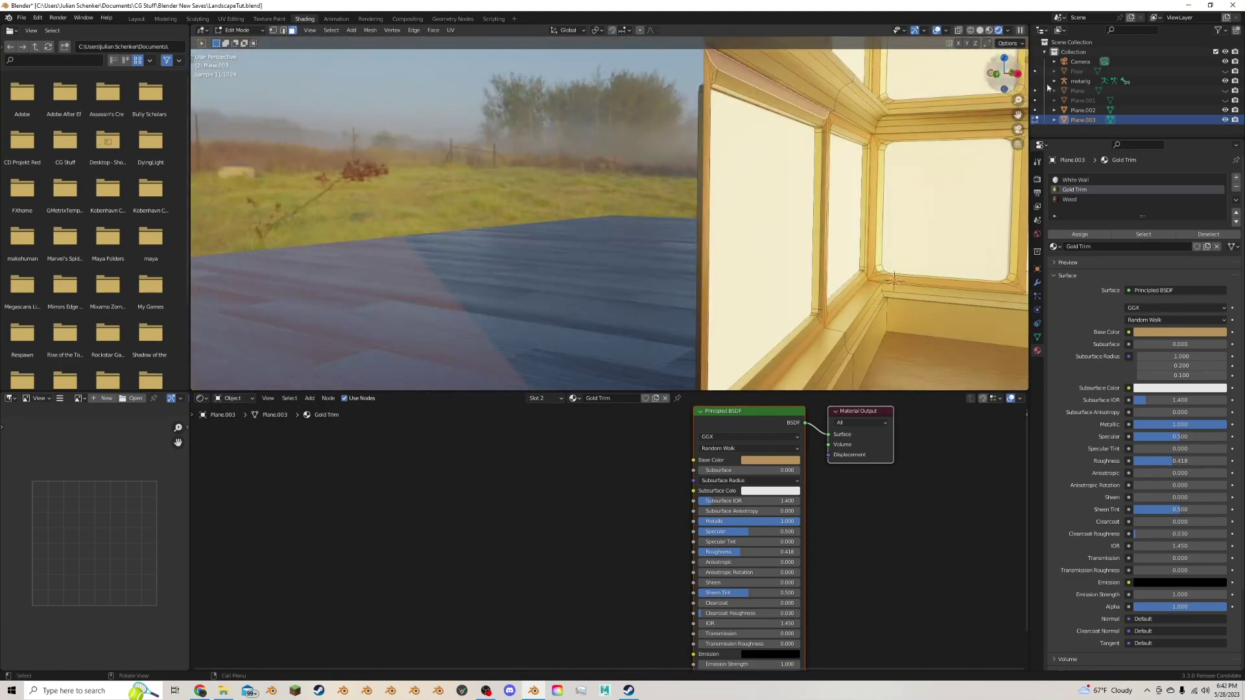
middle_click_drag(934, 162, 828, 214)
key("c")
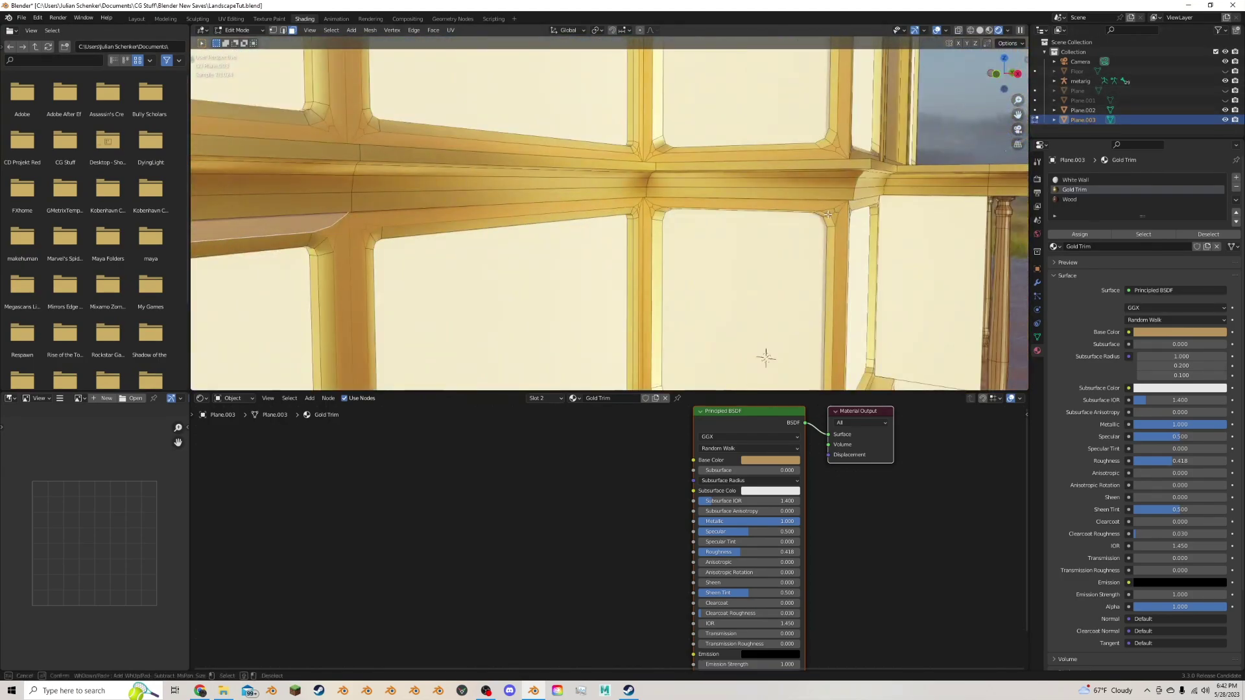
right_click(834, 213)
scroll(834, 214, "down", 4)
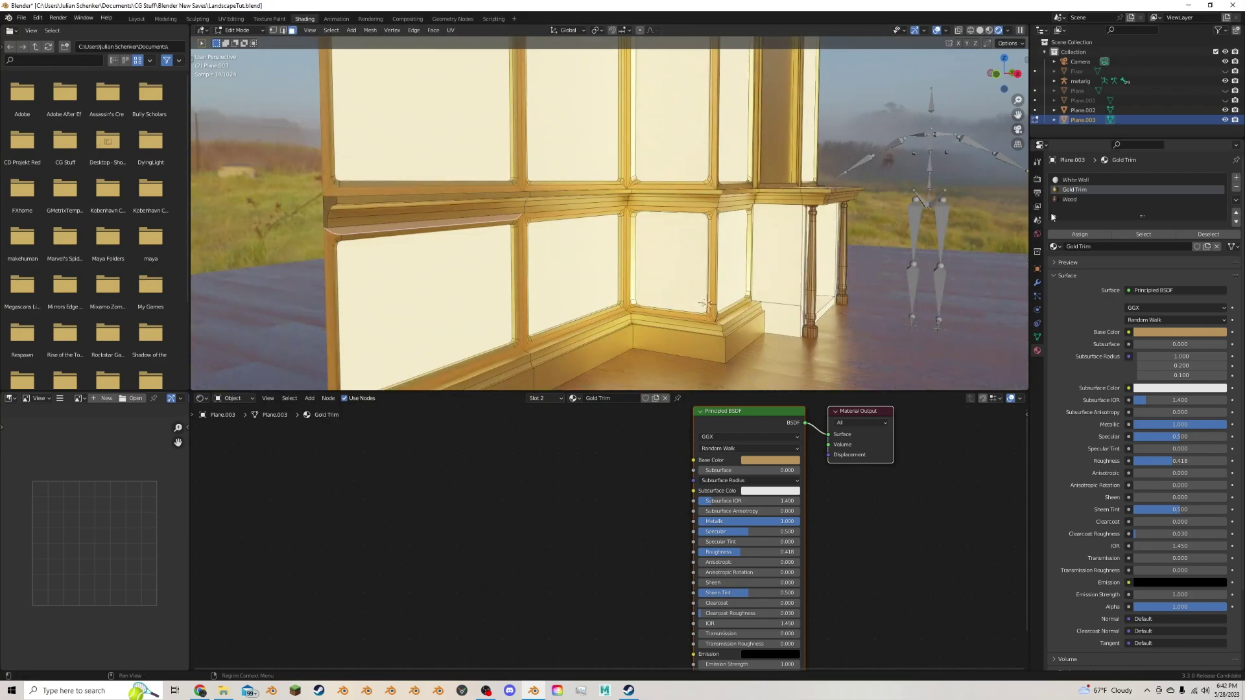
Try the Wood material on the selected flat trim faces and inspect the wall in Object Mode.
left_click(1069, 199)
left_click(1091, 234)
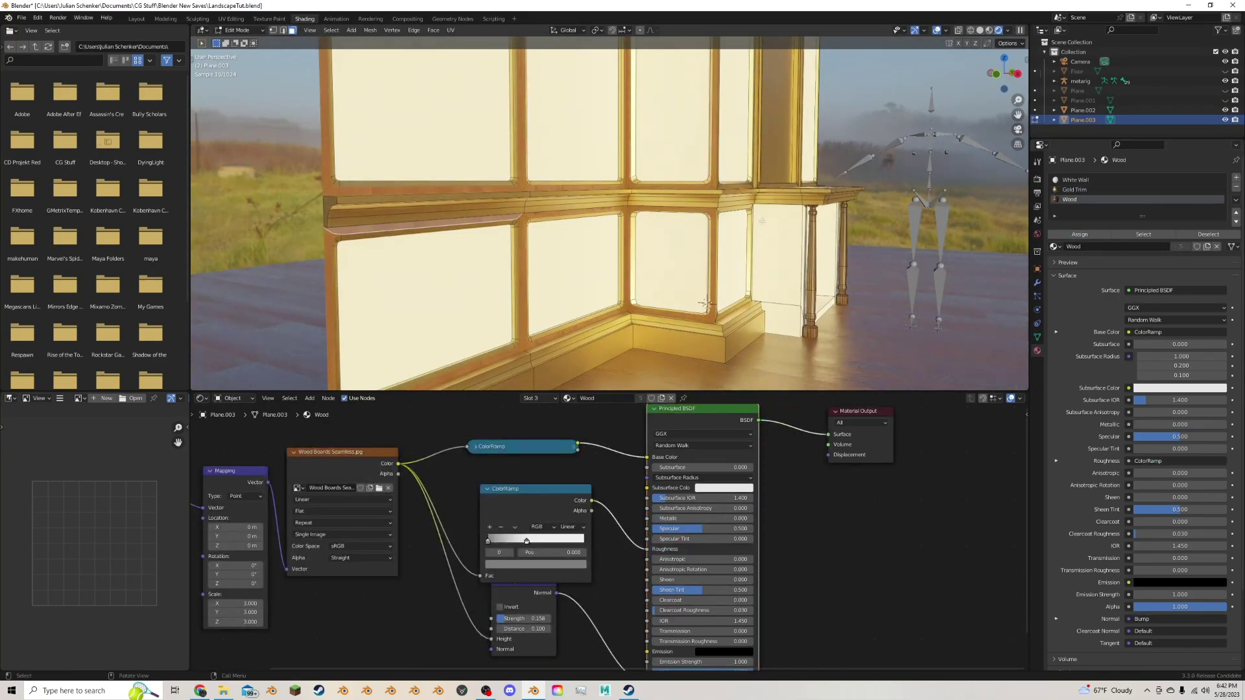
scroll(761, 221, "up", 2)
middle_click_drag(762, 221, 681, 197)
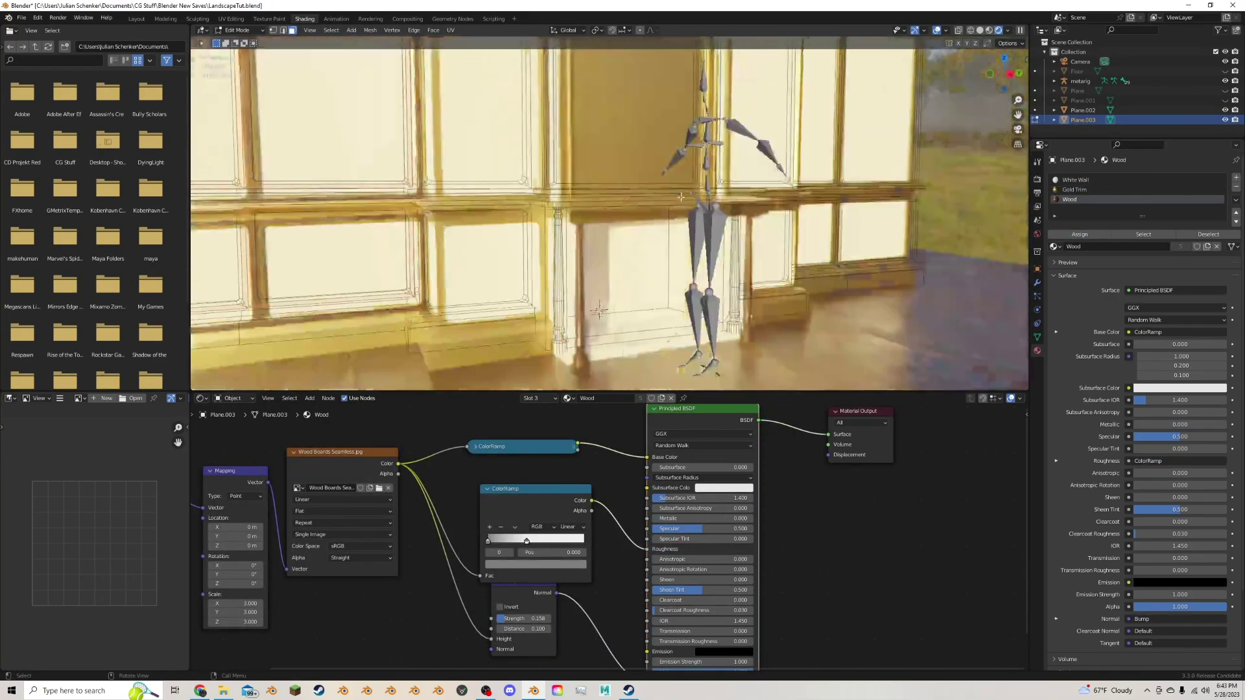
scroll(680, 195, "down", 5)
key("Tab")
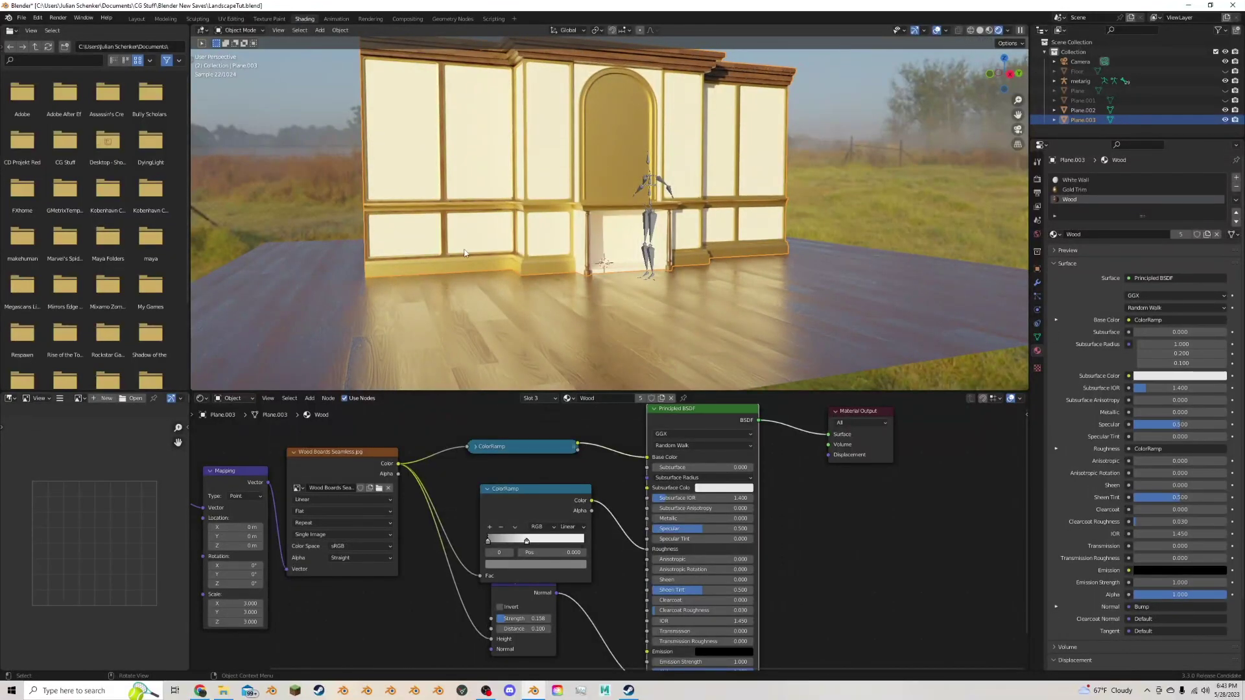
scroll(464, 252, "up", 10)
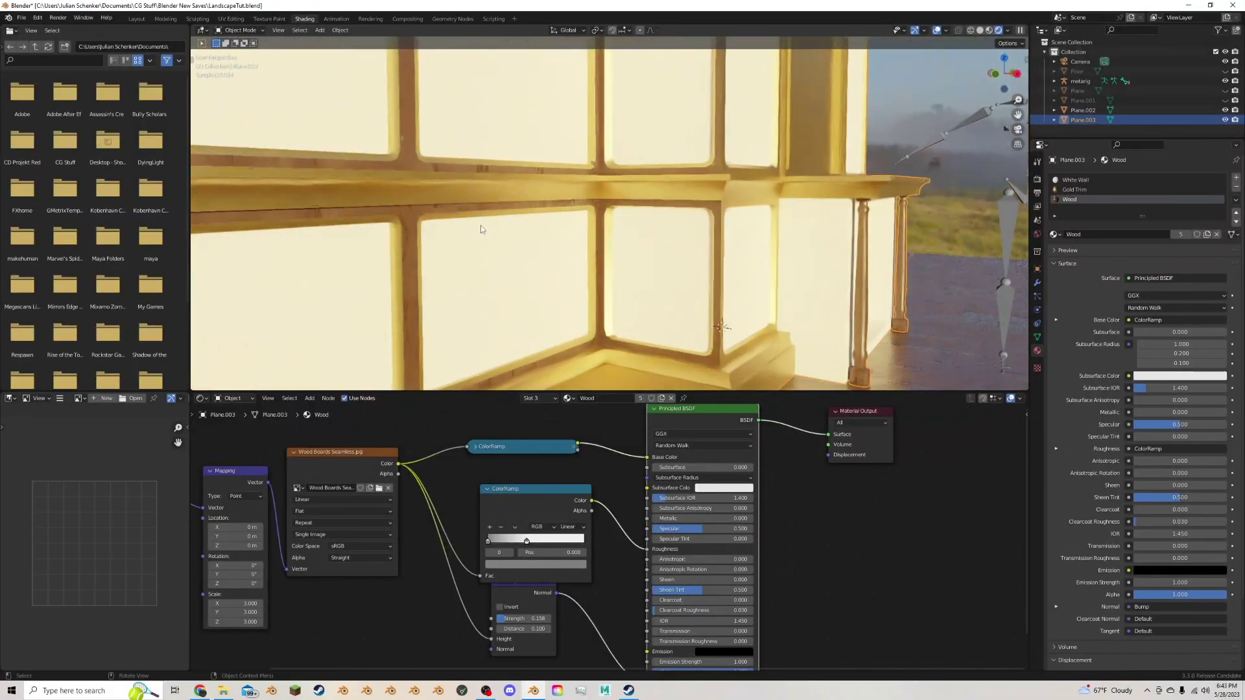
Assign the White Wall material to the selected flat trim faces between the wall panels.
key("Tab")
left_click(1079, 181)
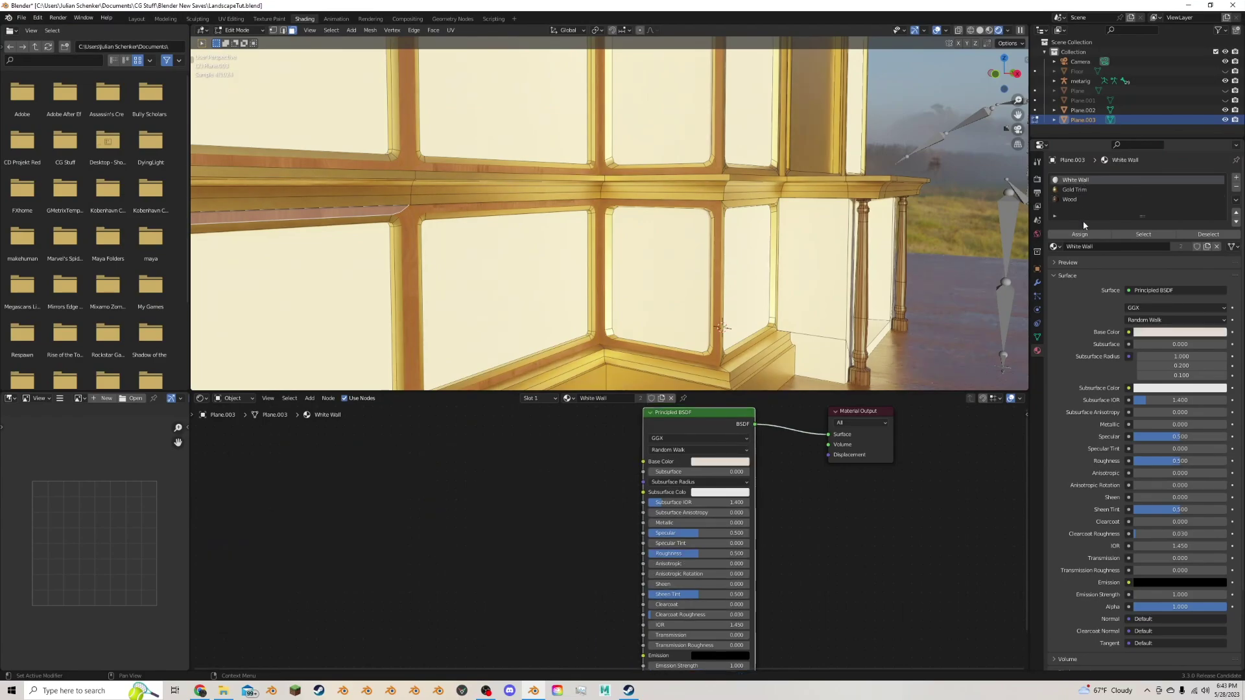
left_click(1080, 234)
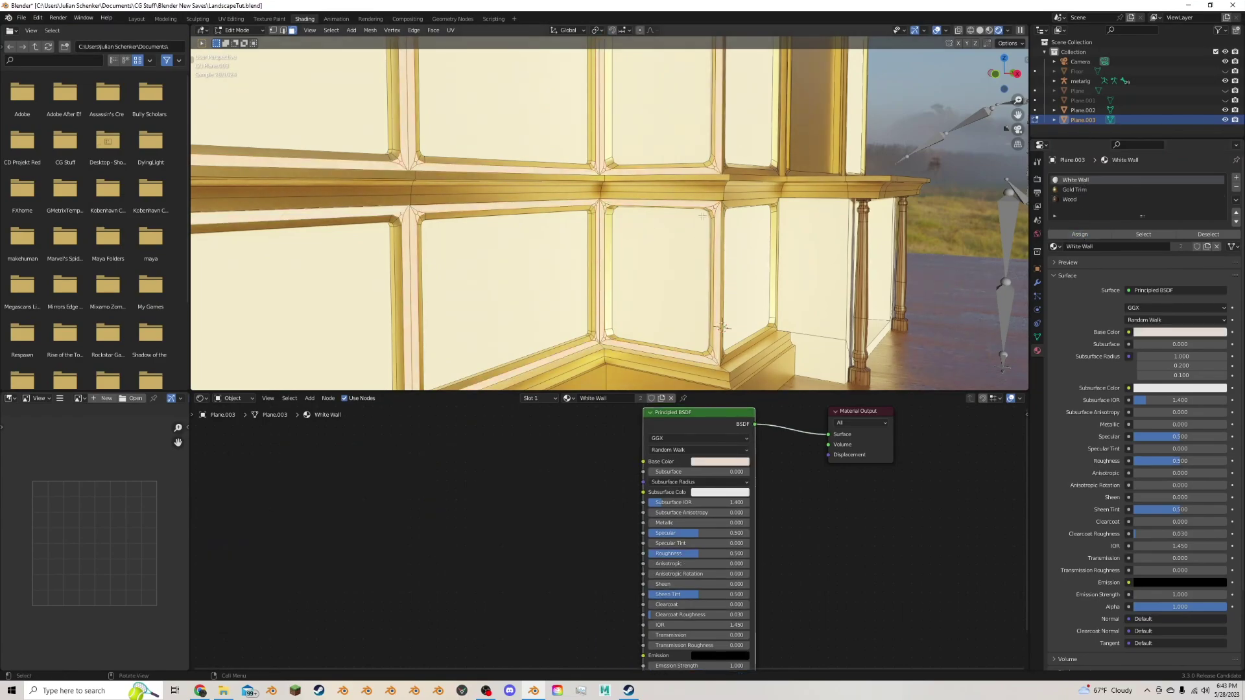
Circle-select the flat trim faces framing the front-facing lower panel beside the fireplace opening, including both vertical strips.
middle_click_drag(702, 216, 583, 214)
scroll(583, 214, "up", 3)
left_click(535, 101)
key("c")
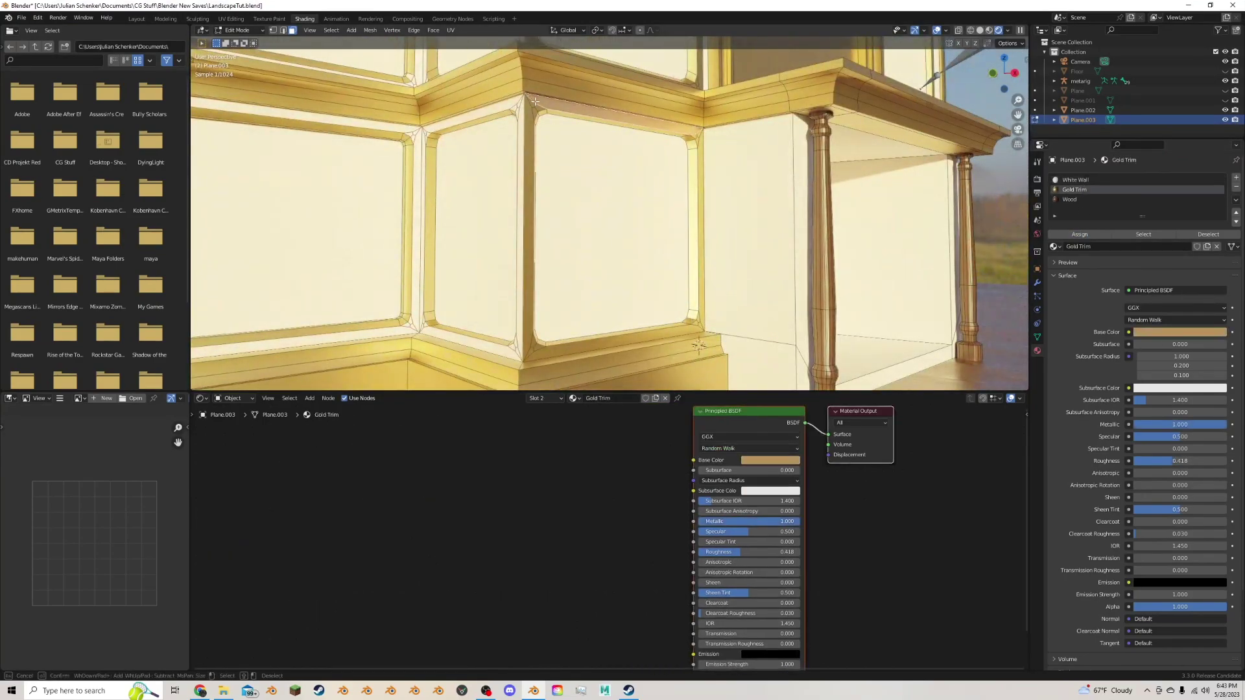
left_click_drag(534, 102, 531, 349)
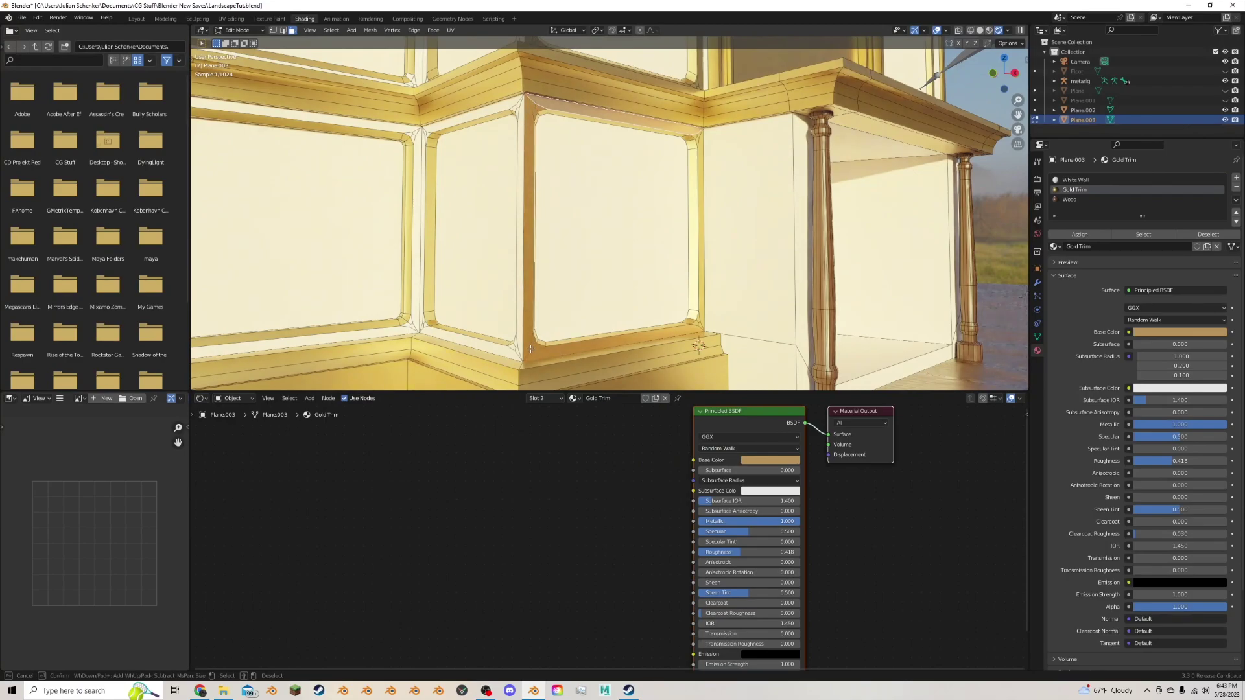
left_click_drag(701, 327, 705, 195)
left_click_drag(703, 320, 701, 123)
left_click(699, 135)
right_click(699, 138)
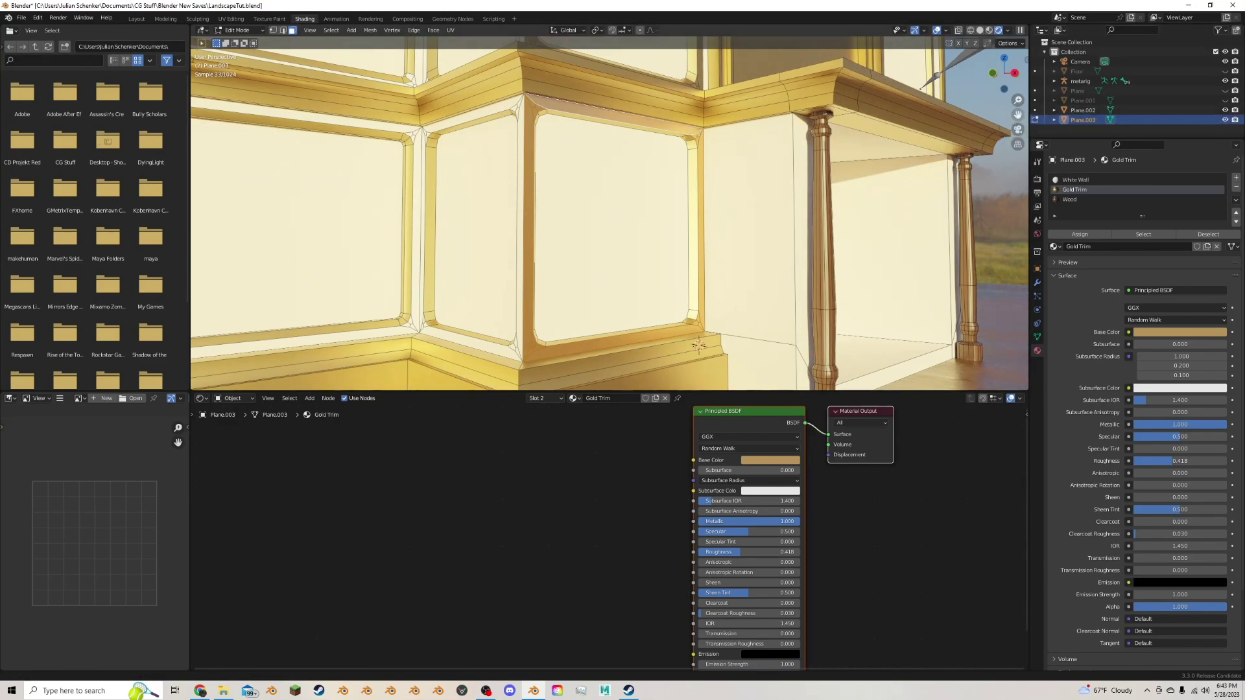
Add the flat vertical strips and bottom rail of the upper panel beside the arch to the selection.
middle_click_drag(1017, 115, 843, 194, "shift")
middle_click_drag(848, 116, 847, 194, "ctrl")
scroll(847, 194, "up", 2)
middle_click_drag(1013, 112, 584, 188, "shift")
scroll(583, 188, "up", 4)
key("c")
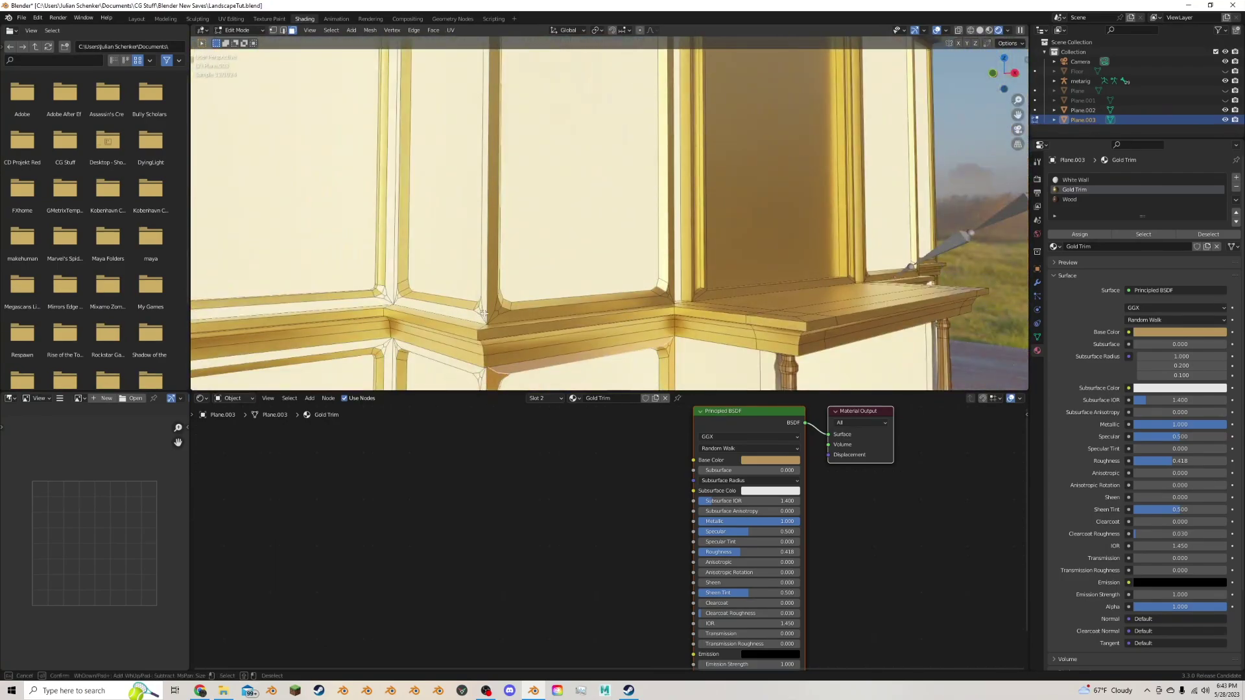
left_click(498, 314)
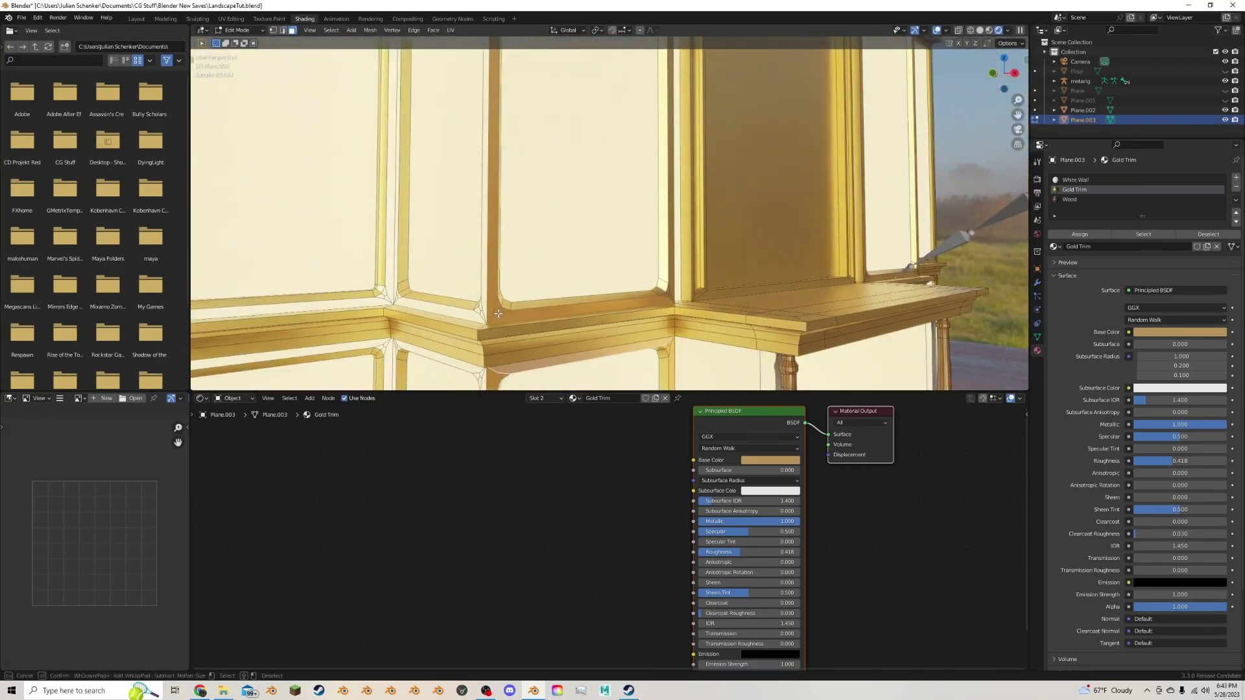
left_click(668, 294)
key("Escape")
Switch to Chrome to view the Gilded Age mansion interior reference photo, and return to Blender.
left_click_drag(1017, 115, 1024, 259)
left_click(201, 691)
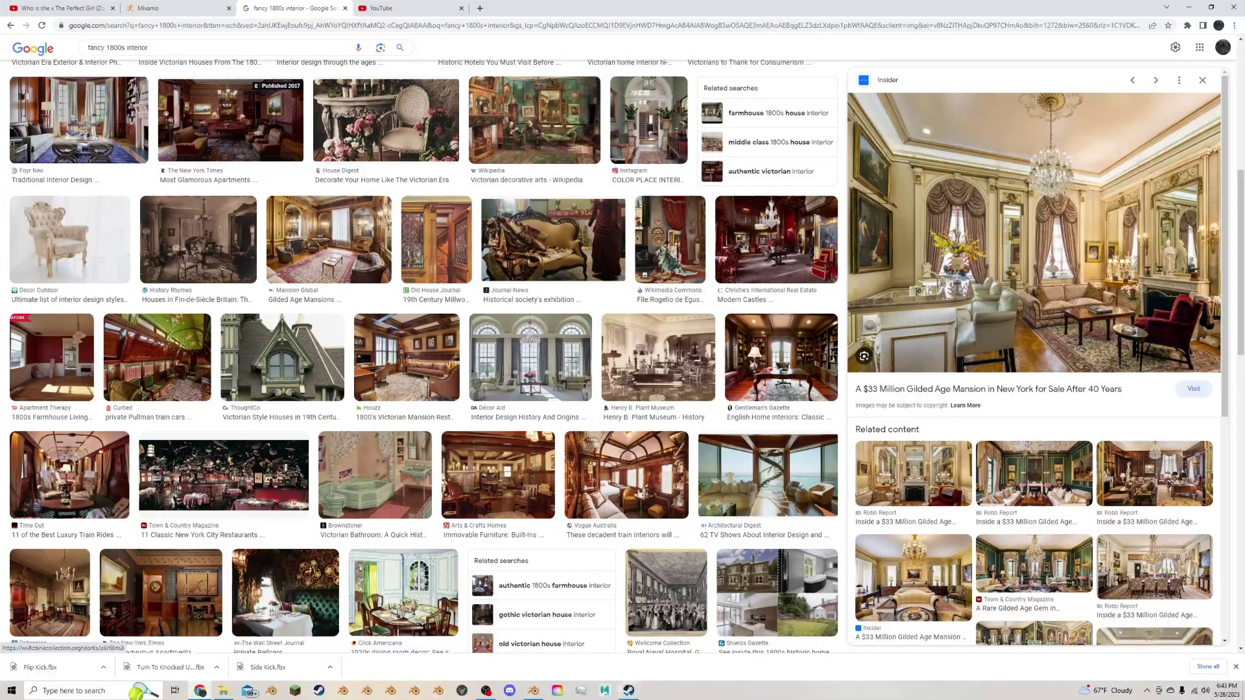
left_click(533, 691)
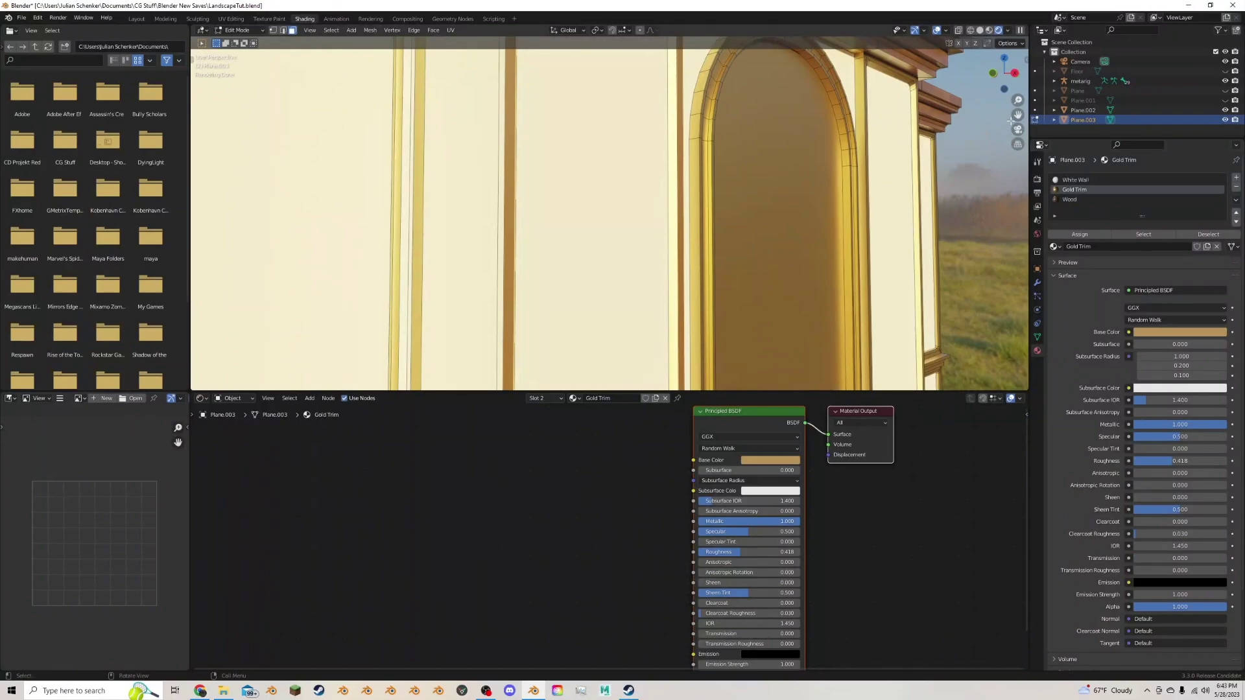
Circle-select the top rail of the upper panel beside the arch and assign White Wall to the selected frame faces.
scroll(655, 205, "down", 5)
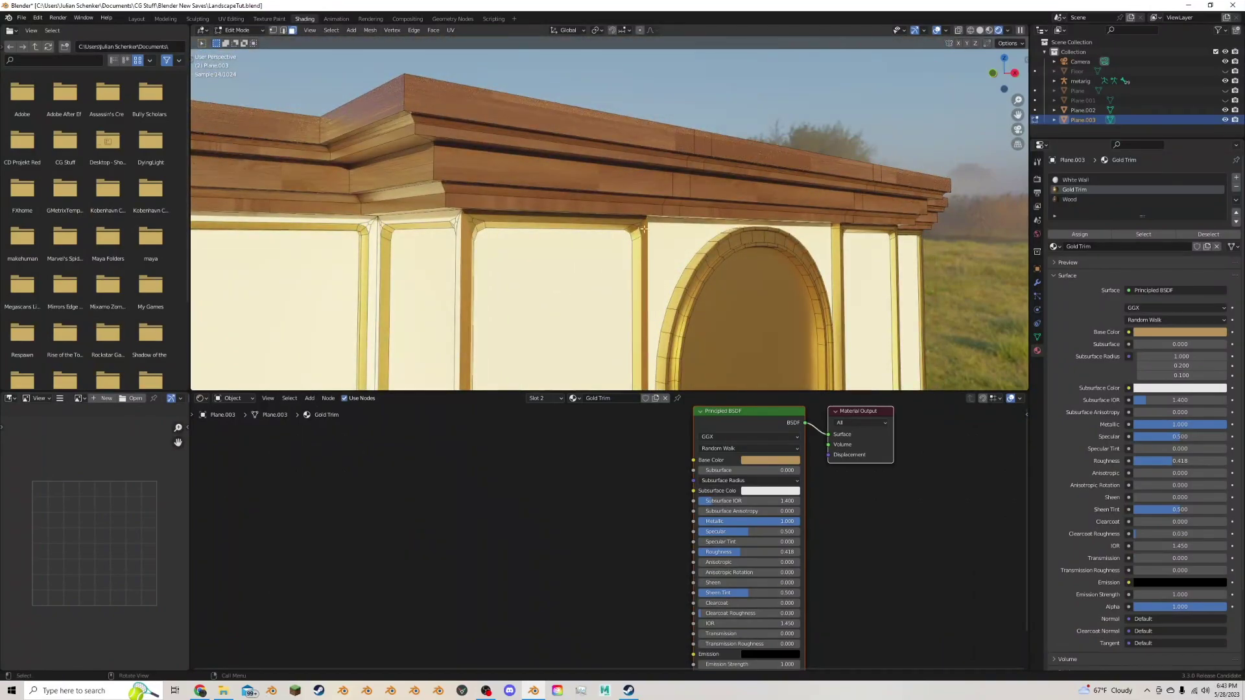
key("c")
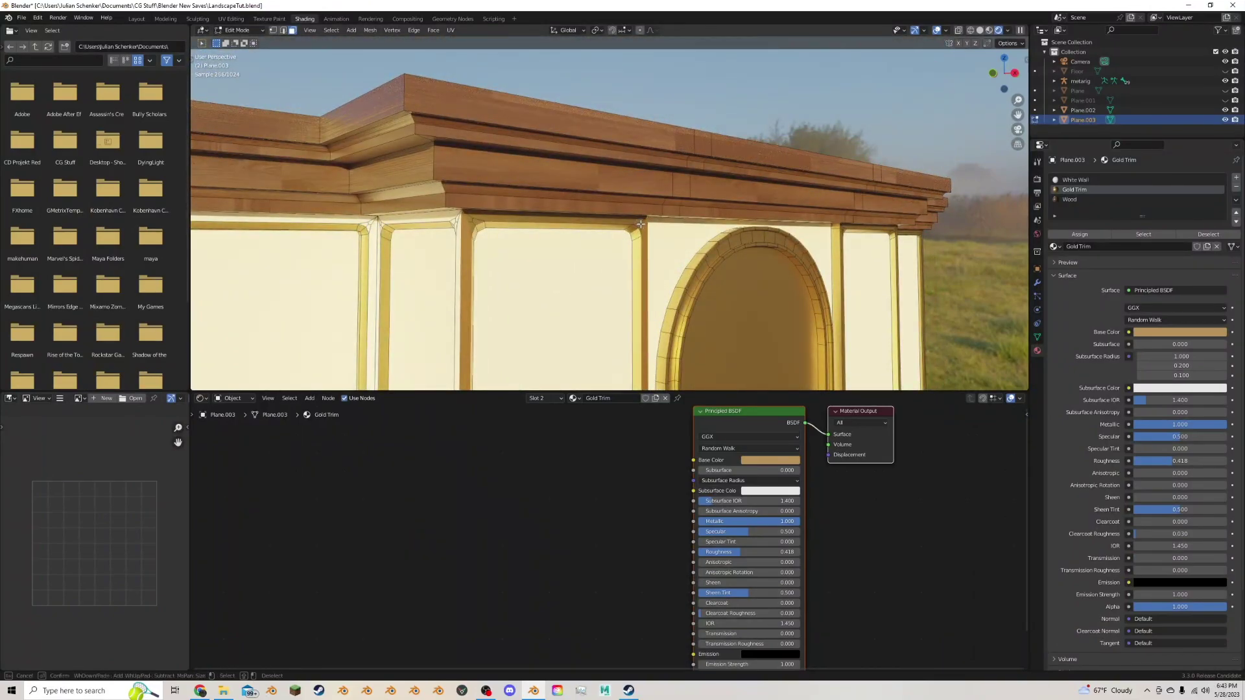
left_click(640, 223)
right_click(469, 220)
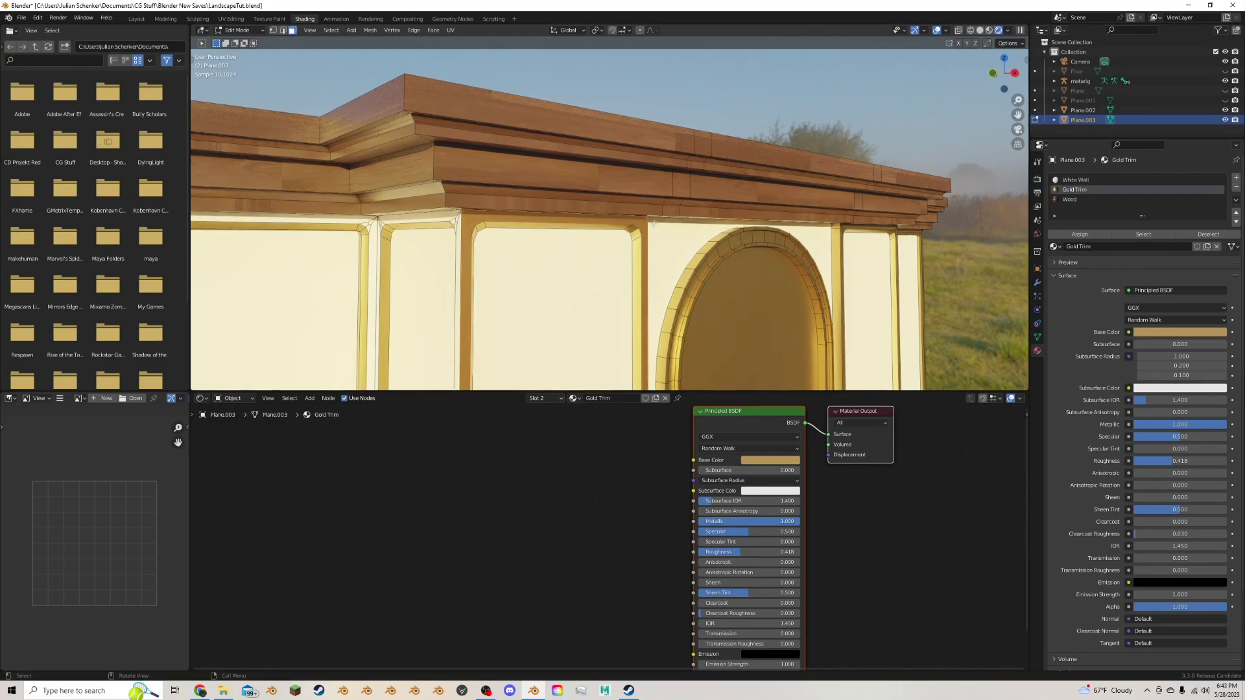
left_click(1094, 182)
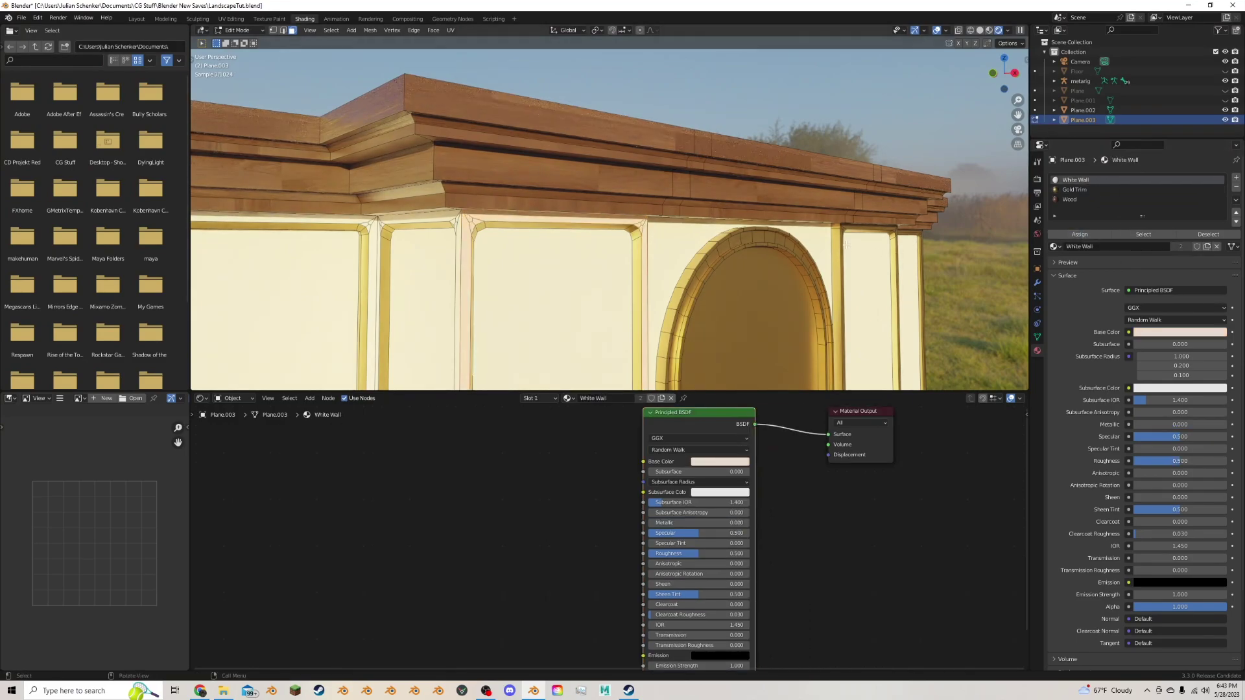
Circle-select the flat trim faces along the tops of the upper panels on the arch's other side, including the projecting corner and the recessed wall corner.
middle_click_drag(648, 246, 728, 232)
left_click(494, 184)
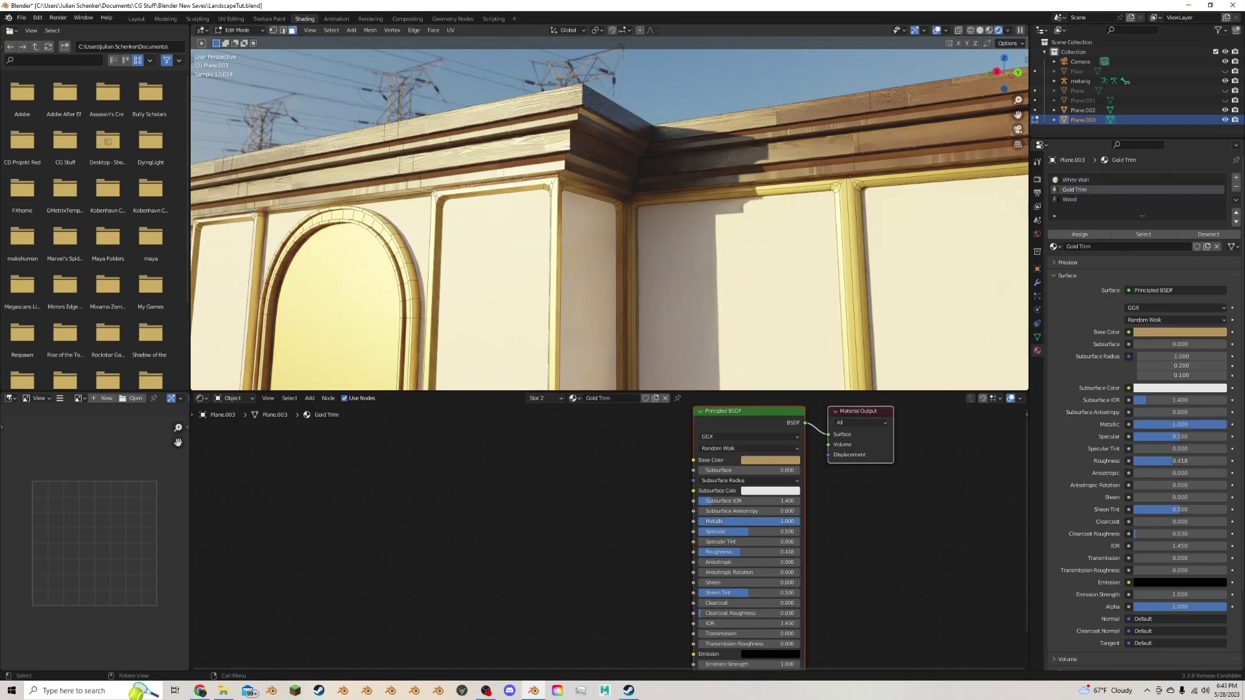
key("c")
mouse_move(435, 194)
left_mouse_down()
mouse_move(535, 184)
mouse_move(613, 198)
left_mouse_up()
key("Escape")
scroll(569, 208, "up", 2)
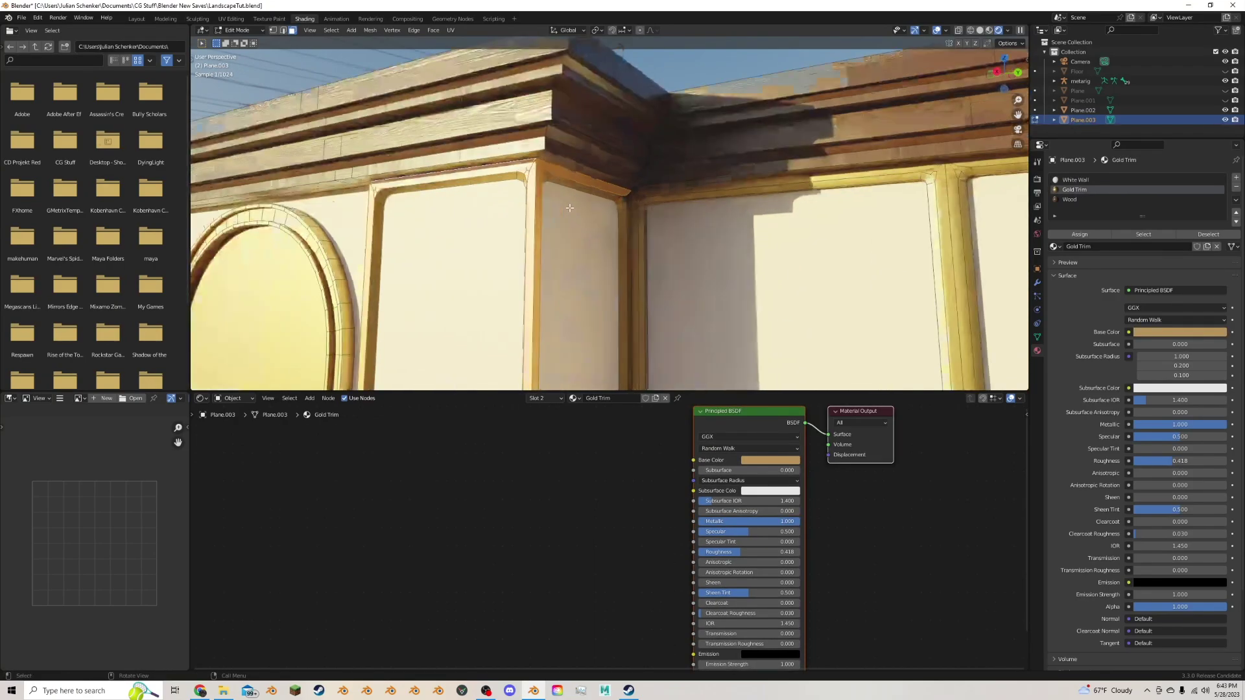
scroll(569, 208, "up", 2)
key("c")
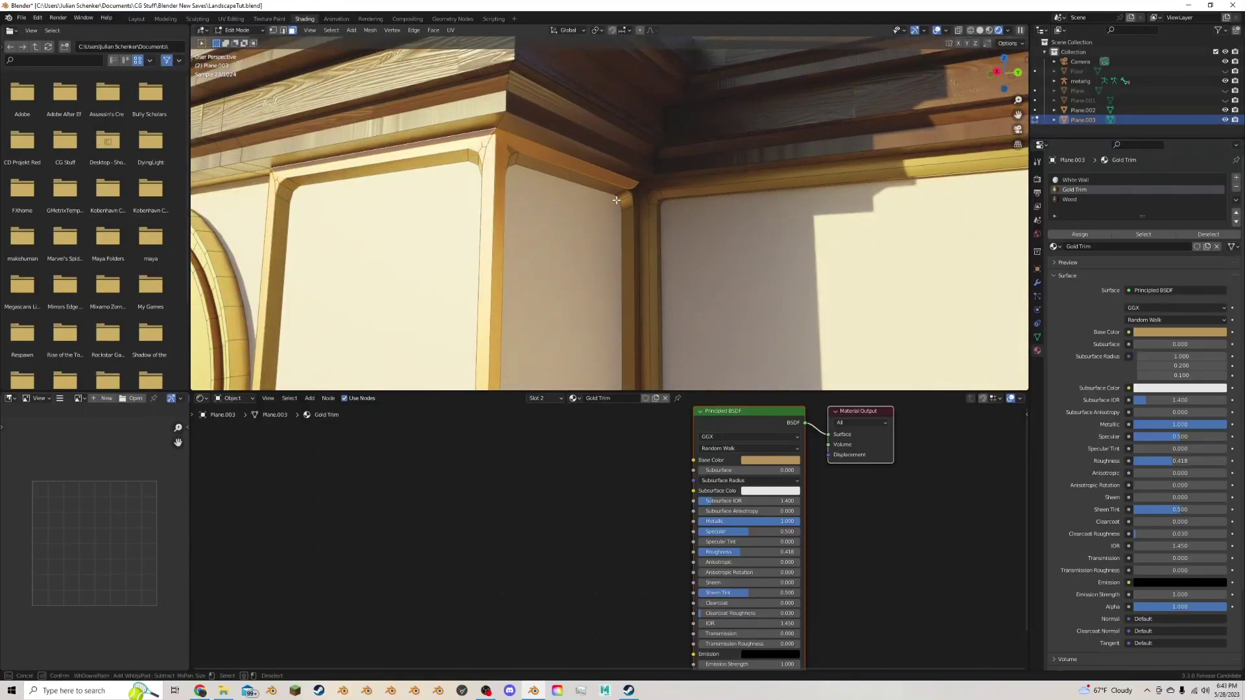
left_click_drag(633, 188, 649, 192)
left_click(625, 200, "shift")
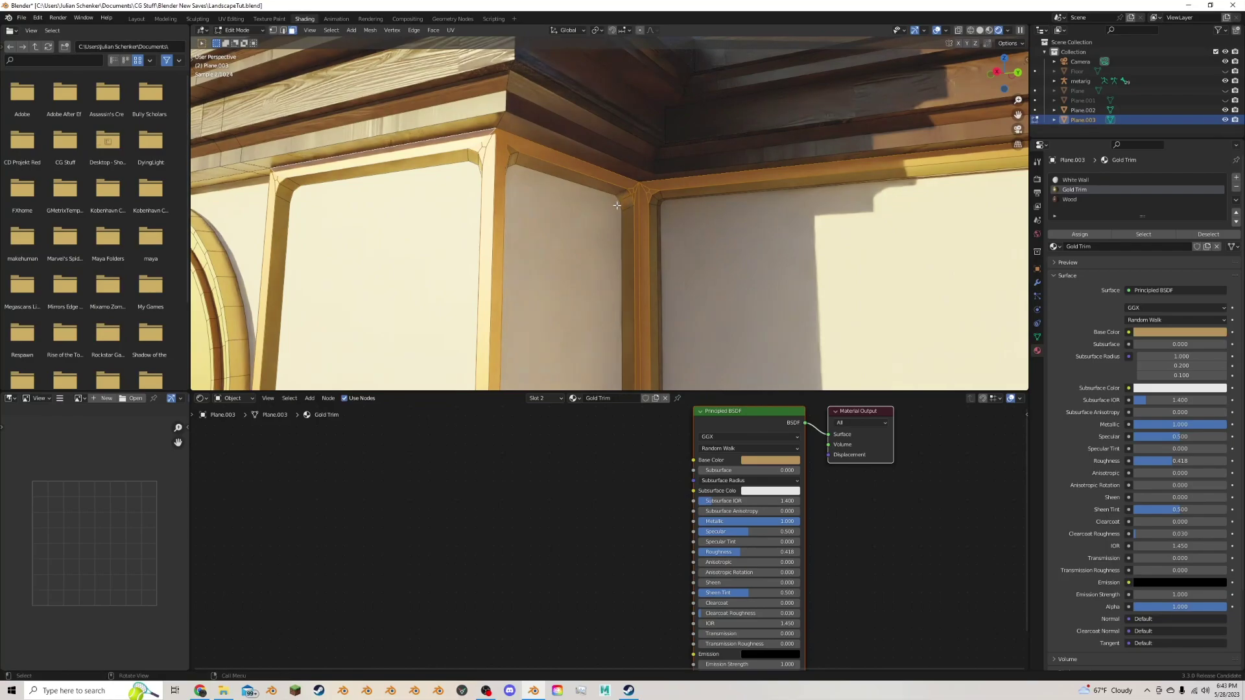
key("Escape")
Add the flat bottom-rail and corner trim faces of those upper front and side panels to the selection, through to the recessed wall corner.
middle_click_drag(509, 148, 908, 77)
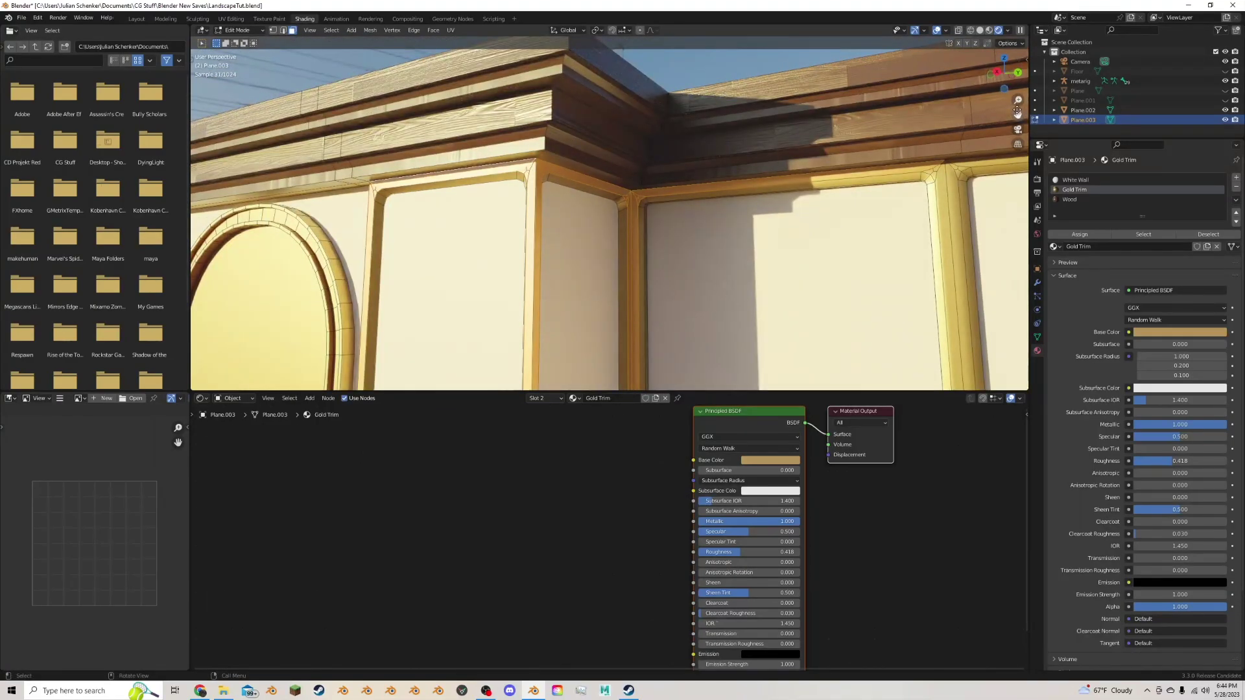
mouse_move(1017, 110)
left_mouse_down()
mouse_move(1017, 71)
mouse_move(985, 52)
mouse_move(1017, 42)
left_mouse_up()
key("c")
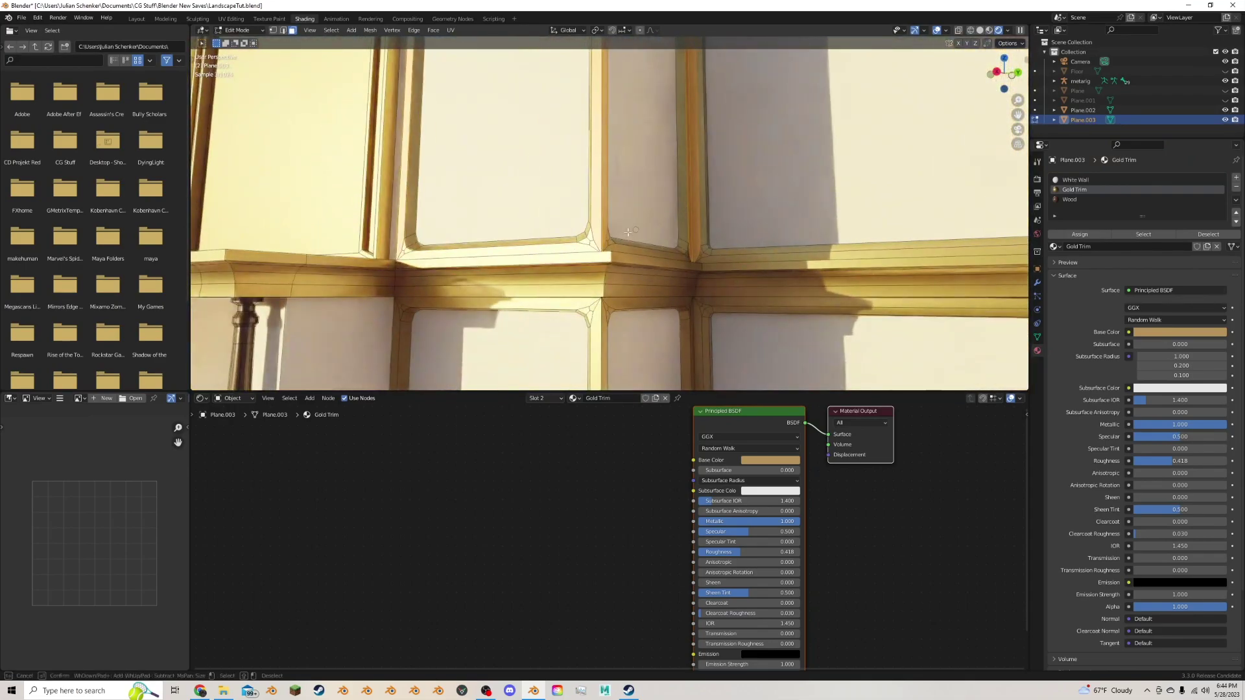
left_click(600, 244)
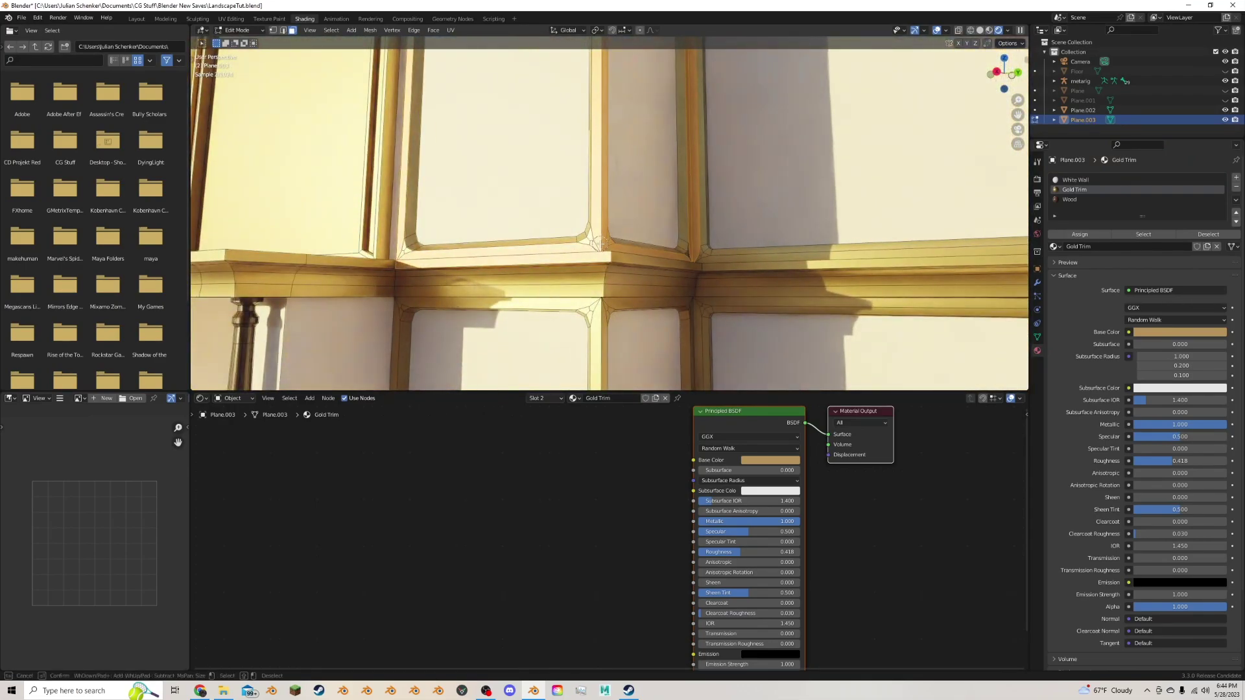
left_click(592, 242)
left_click_drag(595, 263, 414, 263)
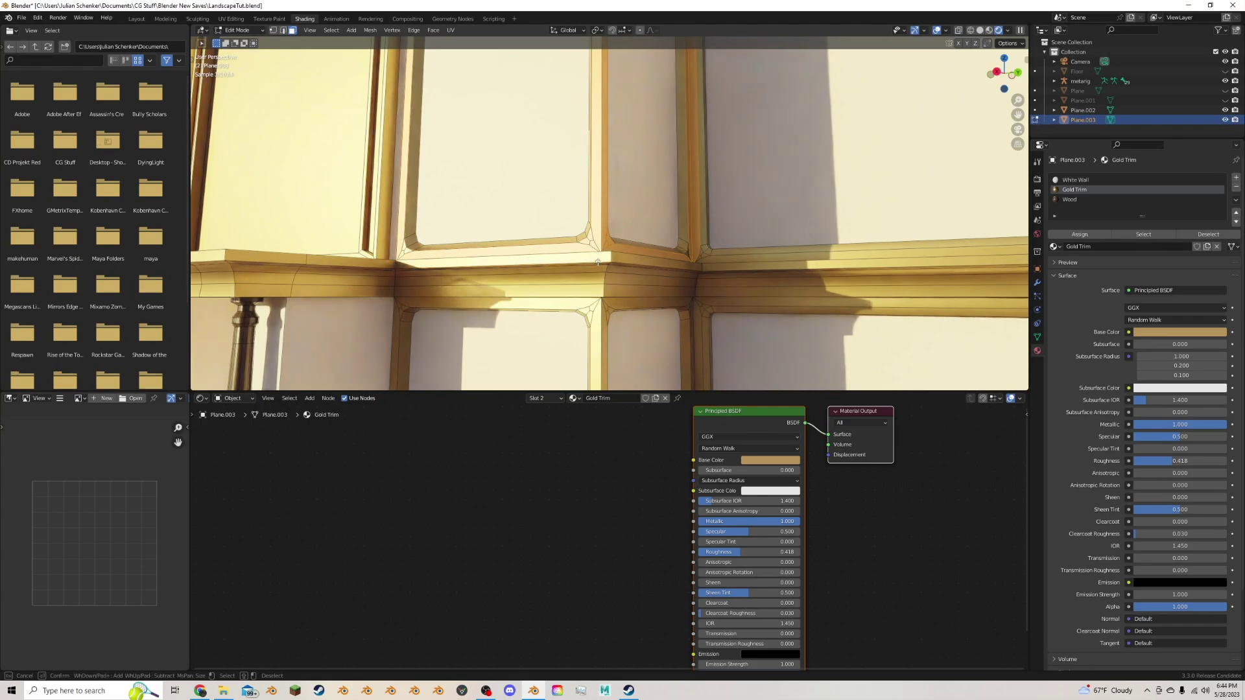
right_click(403, 251)
key("c")
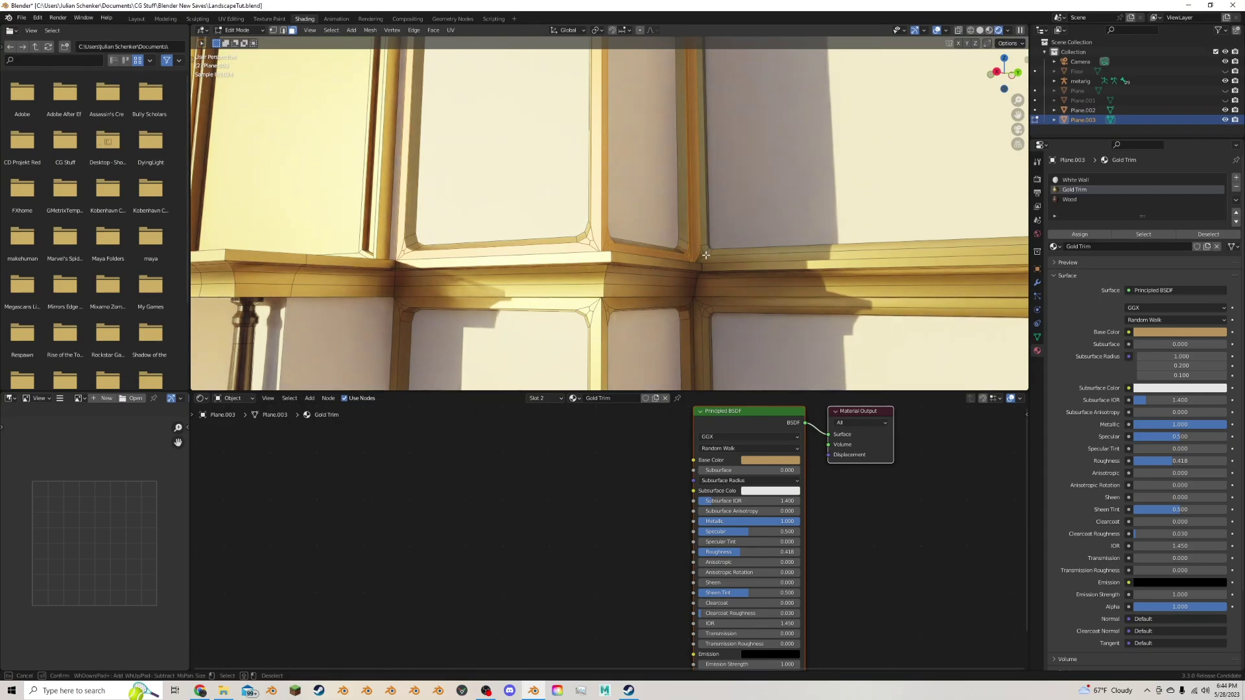
left_click(703, 252)
right_click(710, 246)
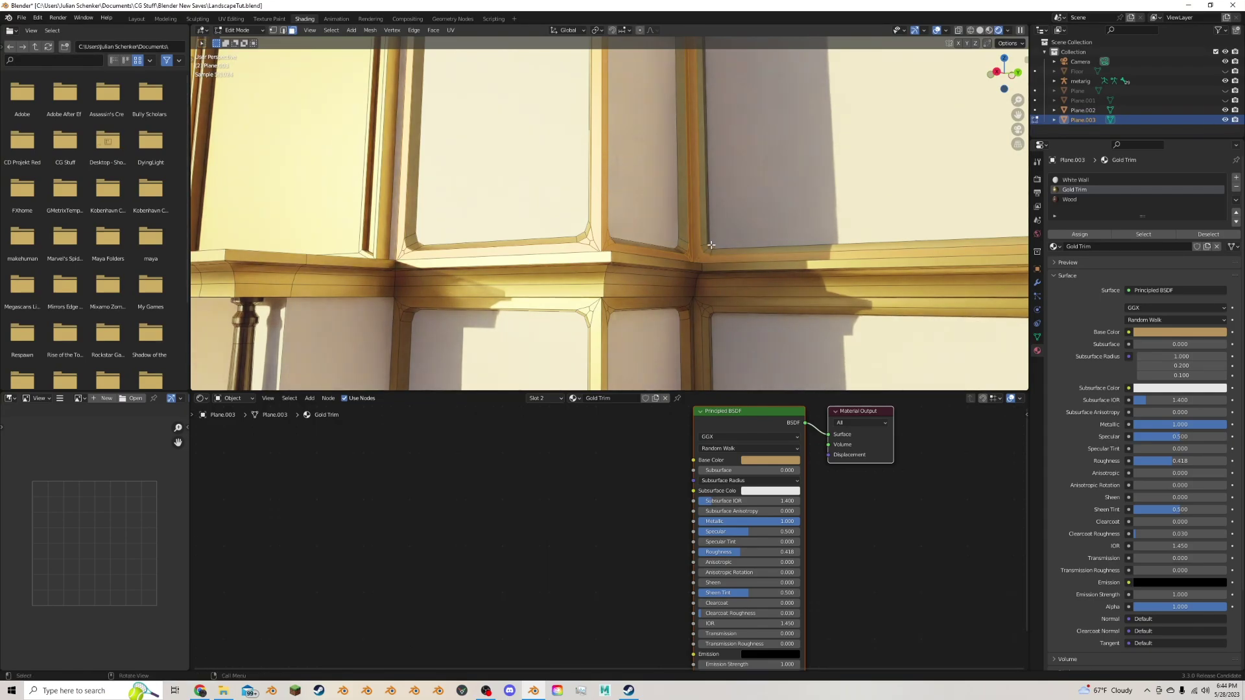
Add the flat frame faces of the front-facing lower panel beside the fireplace to the selection, covering its vertical strips and bottom rail.
left_click_drag(1016, 114, 1016, 106)
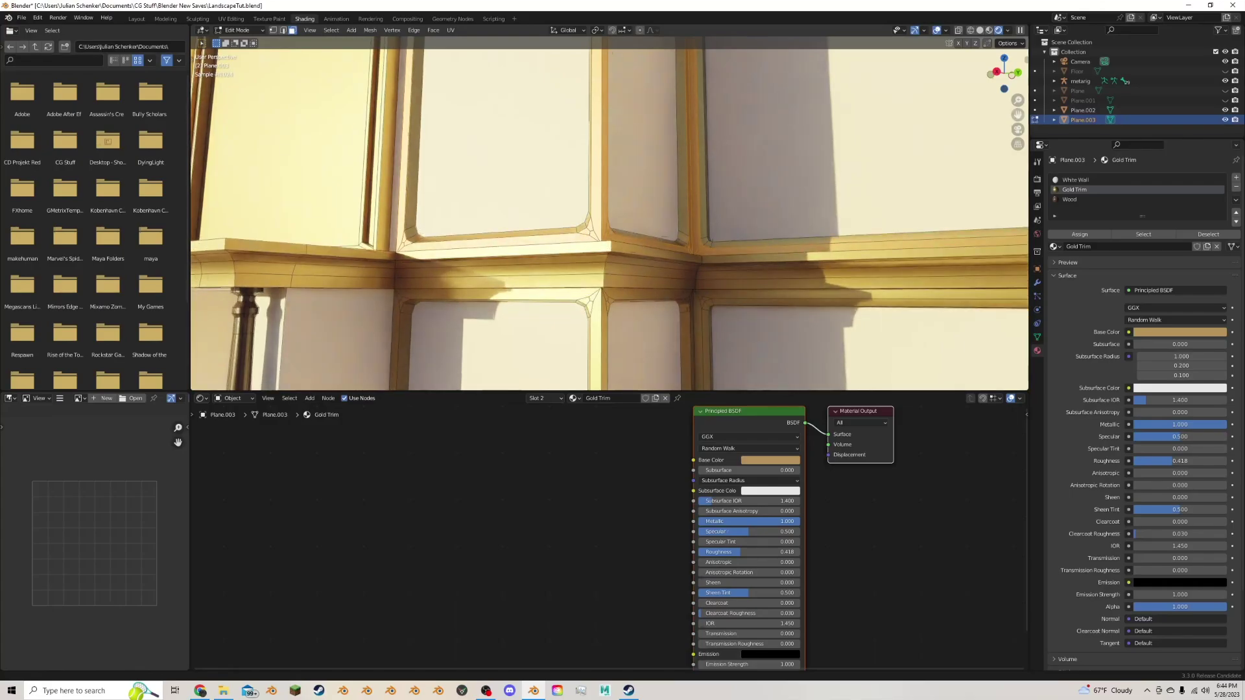
mouse_move(441, 285)
middle_mouse_down("shift")
mouse_move(459, 159)
mouse_move(494, 71)
middle_mouse_up("shift")
key("c")
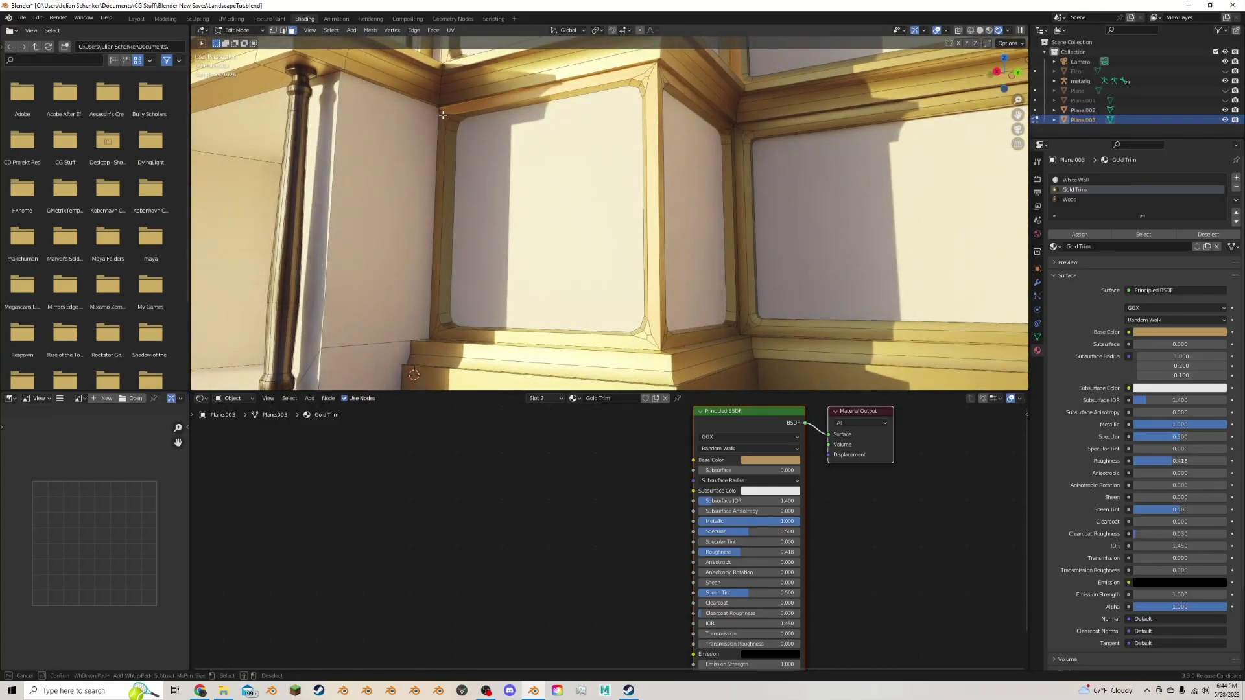
left_click_drag(443, 115, 432, 311)
left_click(436, 332)
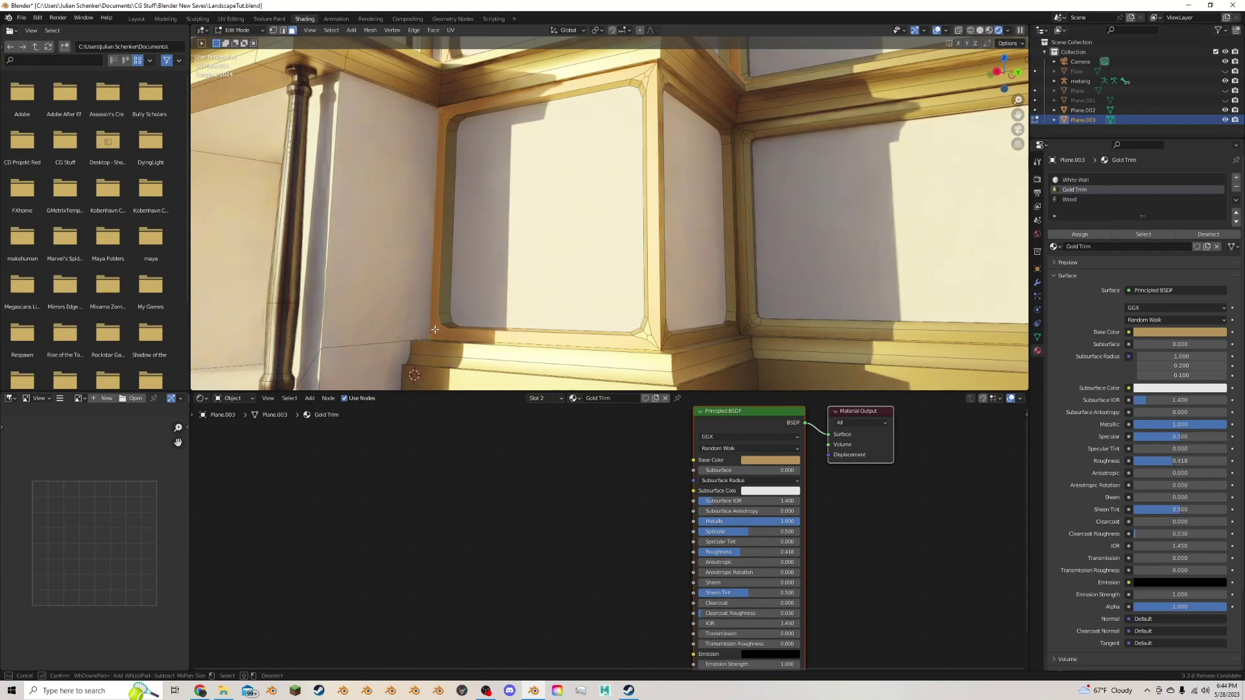
left_click(649, 337)
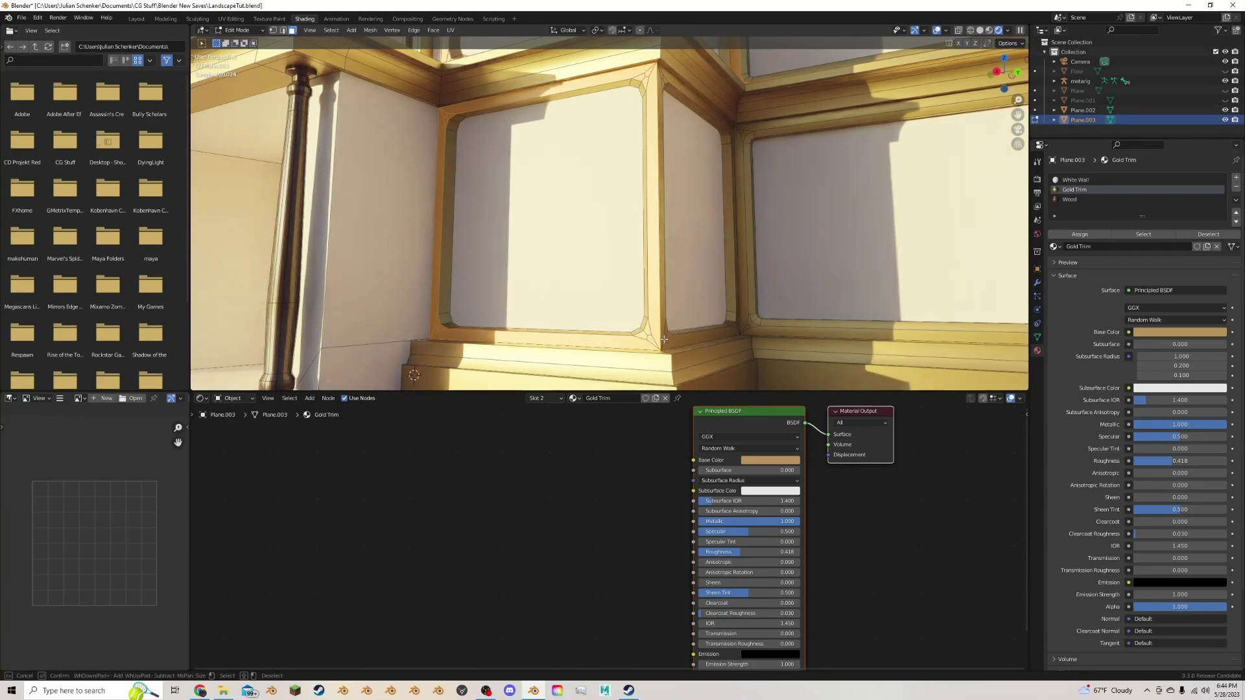
Add the flat top, bottom and corner trim faces of the narrow side-facing lower panel to the selection.
left_click_drag(663, 338, 663, 338)
left_click_drag(742, 331, 739, 329)
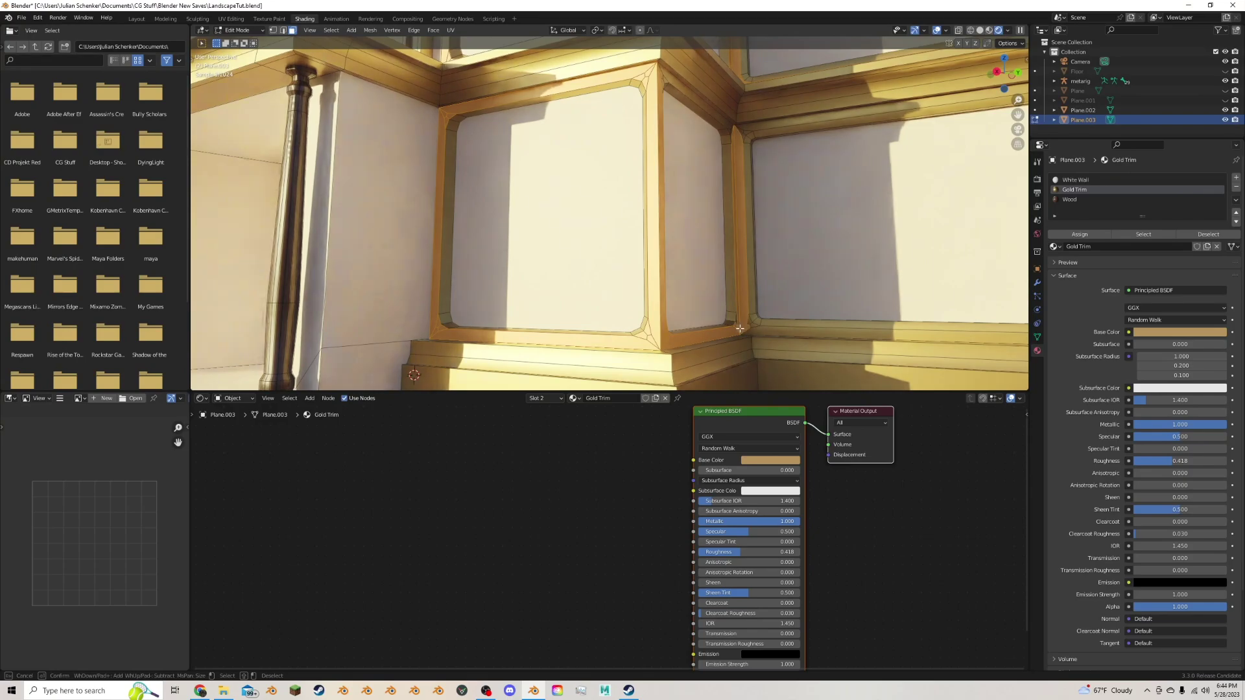
left_click(754, 324)
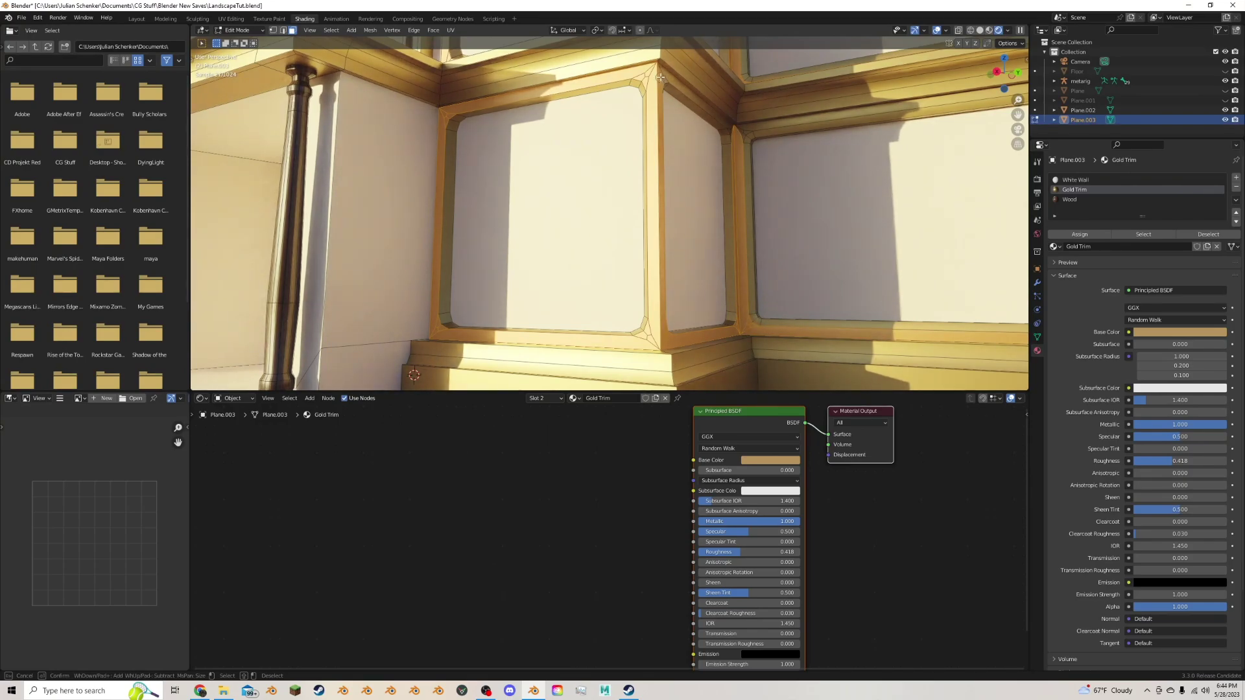
left_click_drag(660, 77, 732, 131)
left_click(740, 135)
key("Escape")
scroll(740, 158, "down", 2)
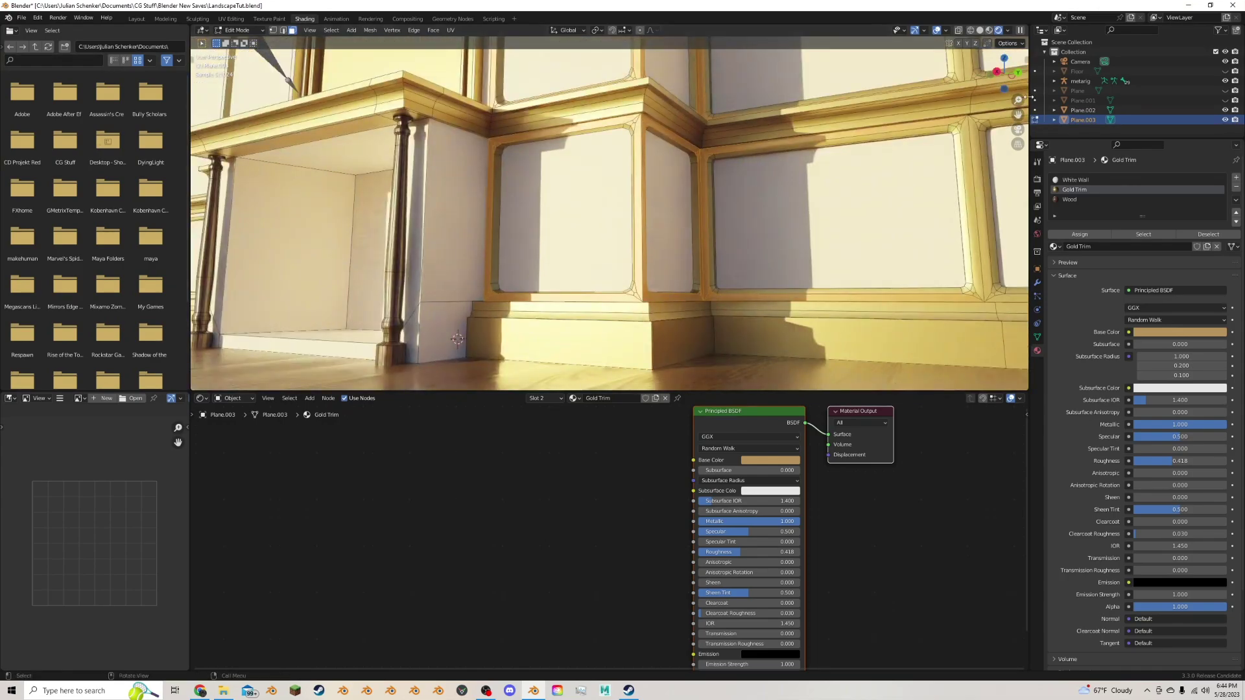
Add the flat trim faces around the divider between the two lower panels of the recessed wall section to the selection.
left_click_drag(1018, 116, 836, 141)
key("c")
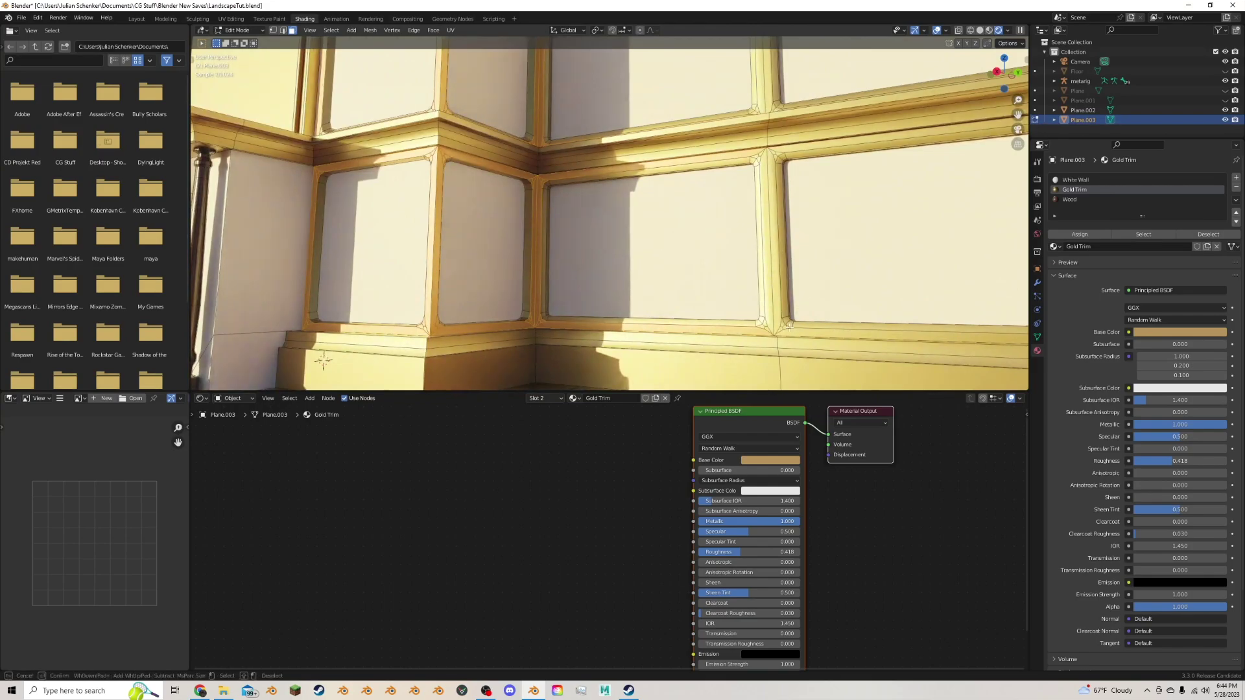
left_click(772, 154)
right_click(964, 114)
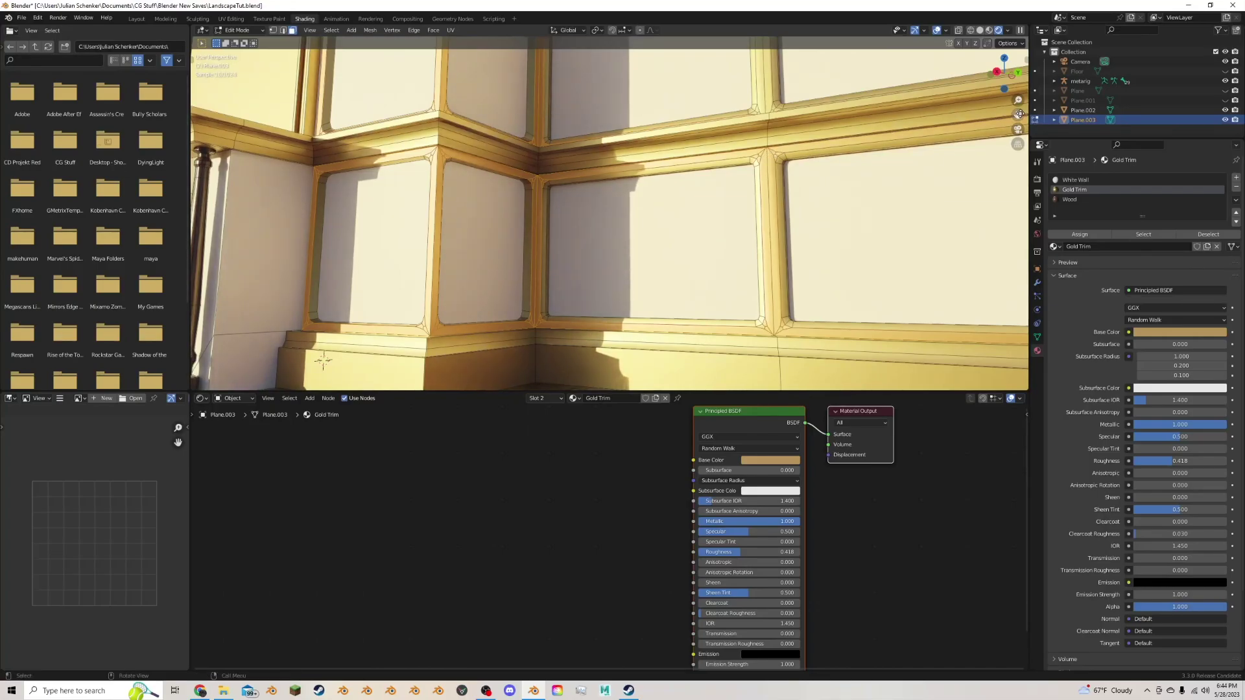
Add the flat faces of the divider between the two upper panels of the recessed wall section, including its bottom and top junctions.
left_click_drag(1020, 114, 980, 331)
key("c")
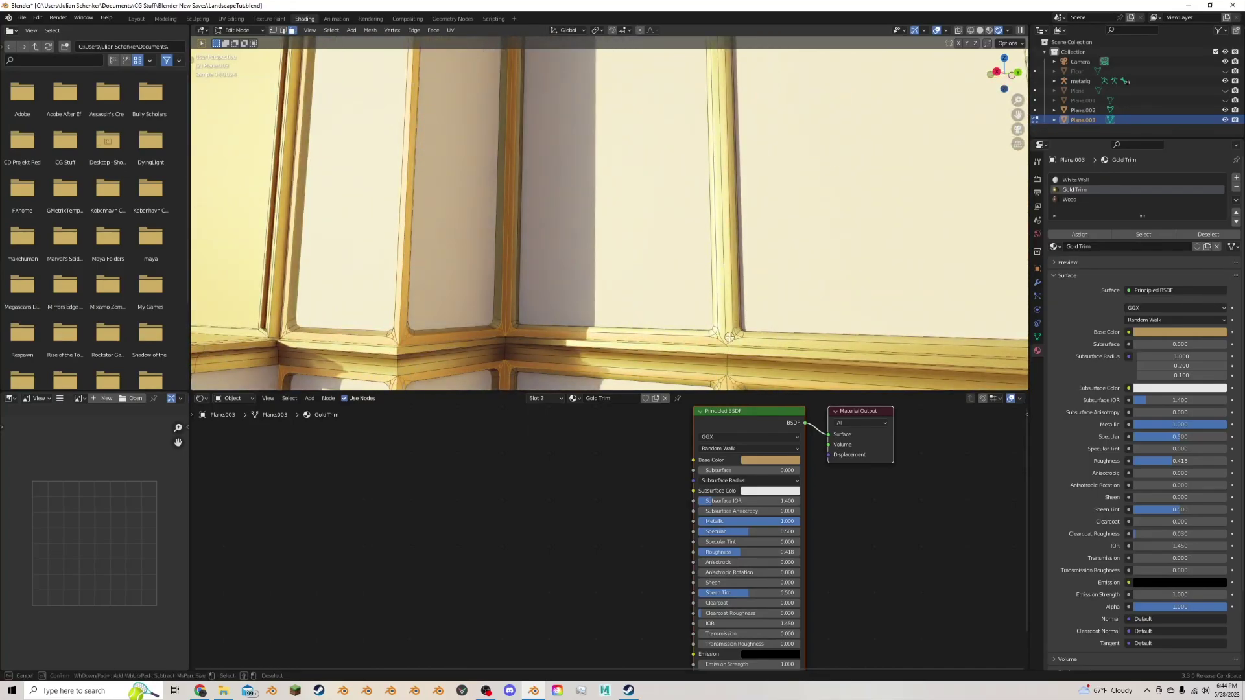
key("Escape")
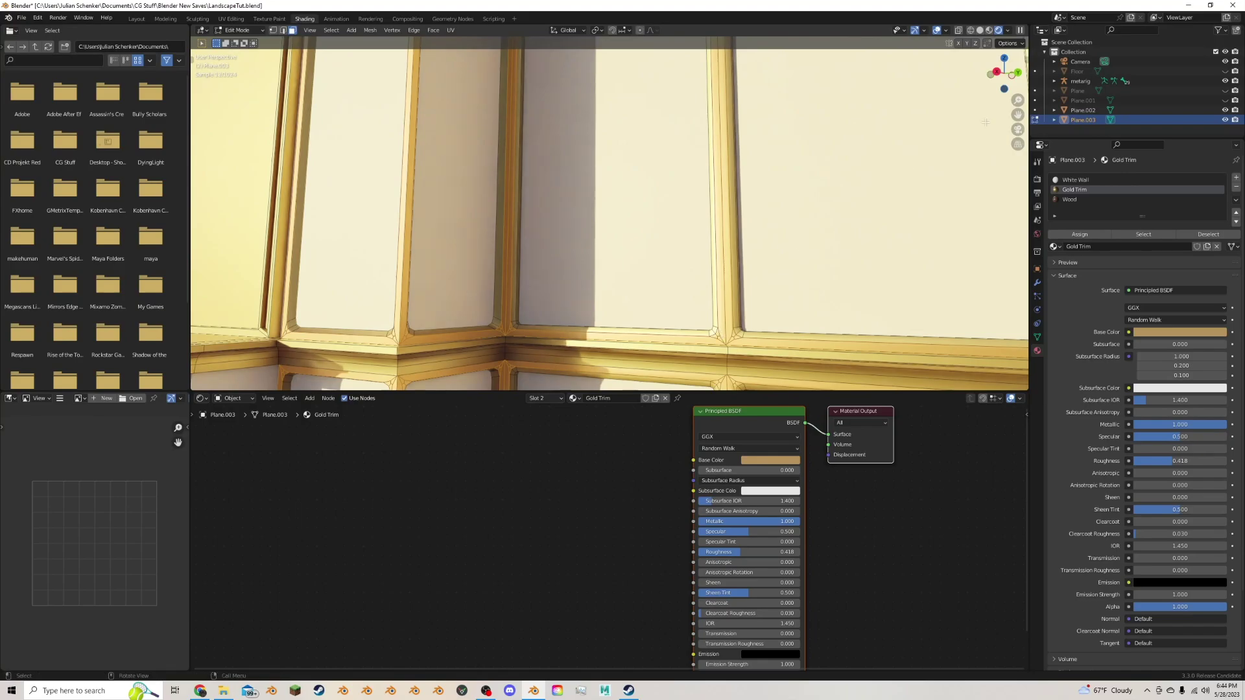
left_click_drag(1017, 115, 972, 383)
scroll(702, 160, "up", 3)
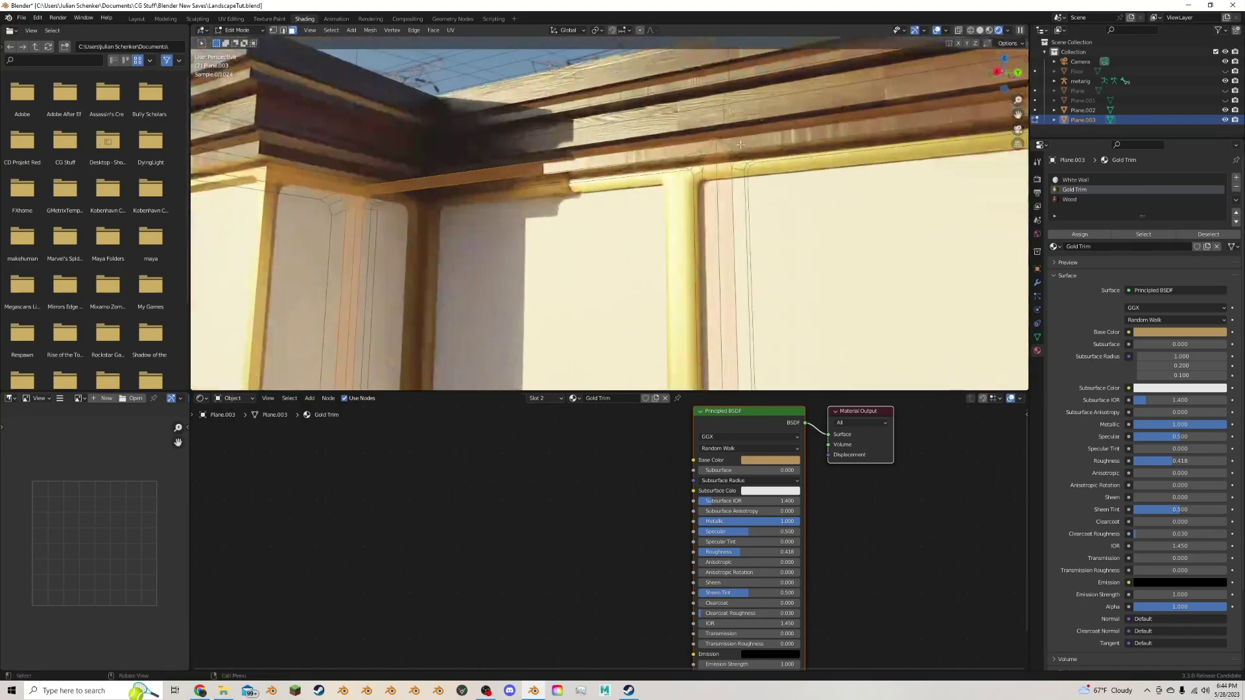
key("c")
left_click_drag(703, 154, 731, 153)
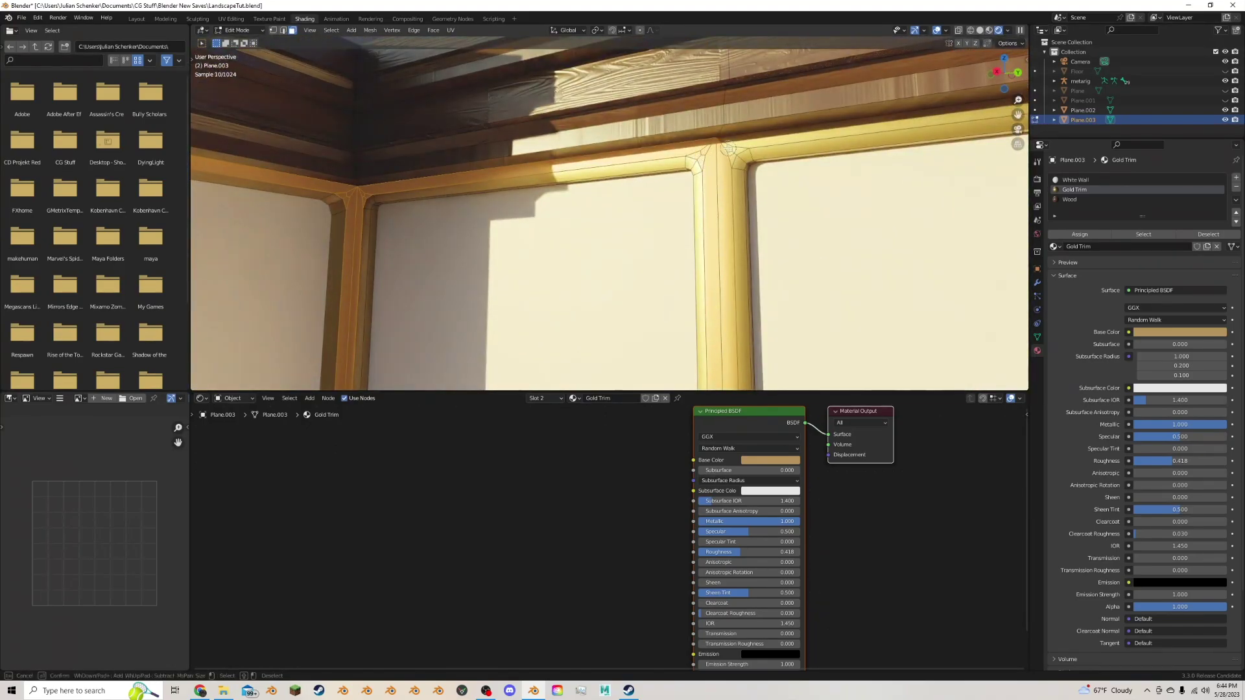
left_click(728, 148)
key("Escape")
Add the flat trim faces along the recessed wall's outer end to the selection, covering the corners of its upper and lower panels.
scroll(728, 148, "down", 3)
key("c")
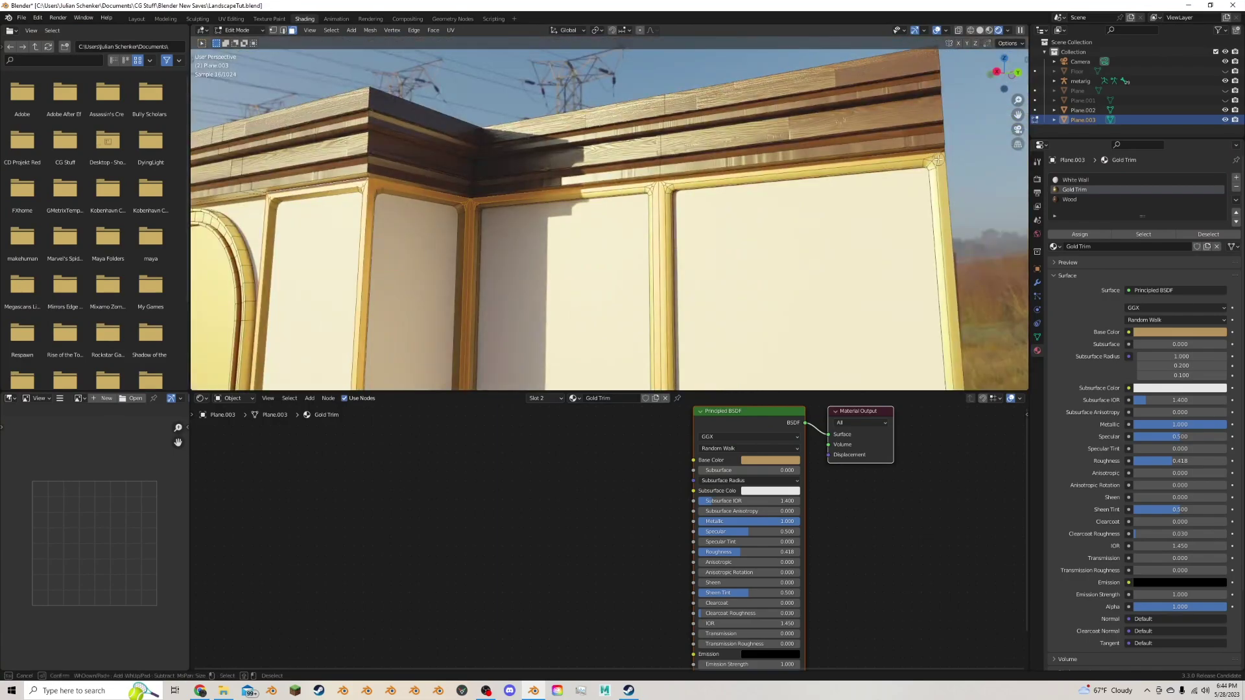
left_click(939, 158)
key("Escape")
key("KP_Decimal")
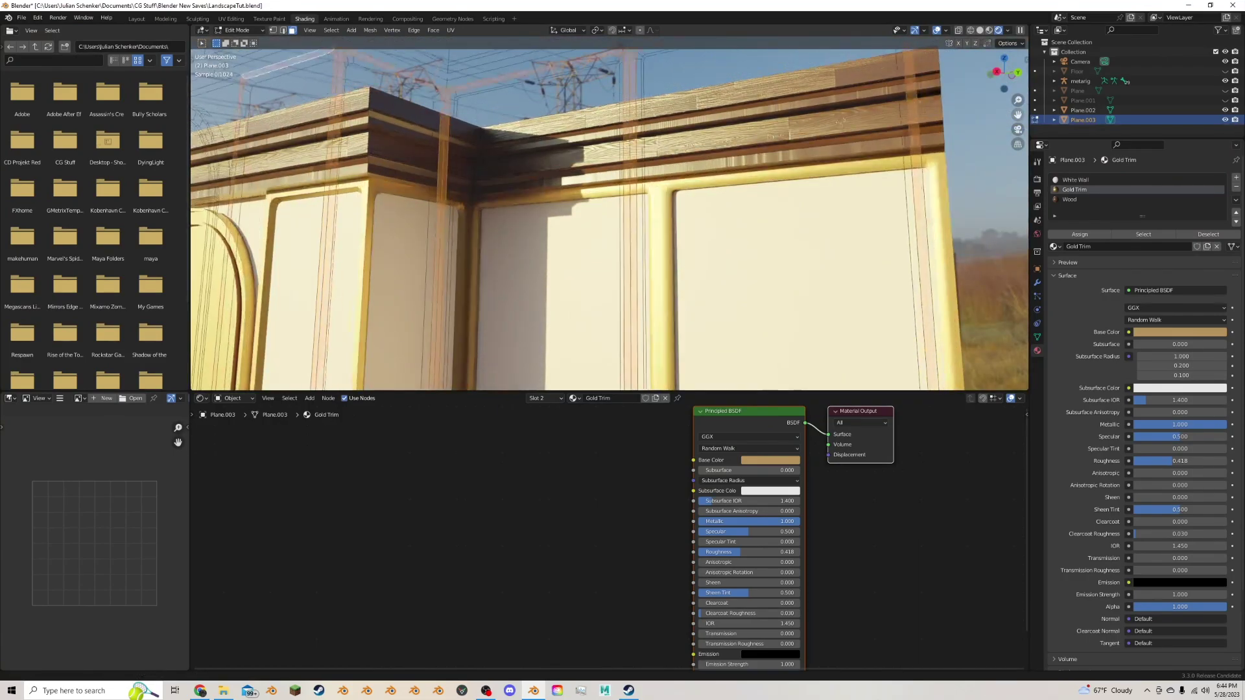
key("c")
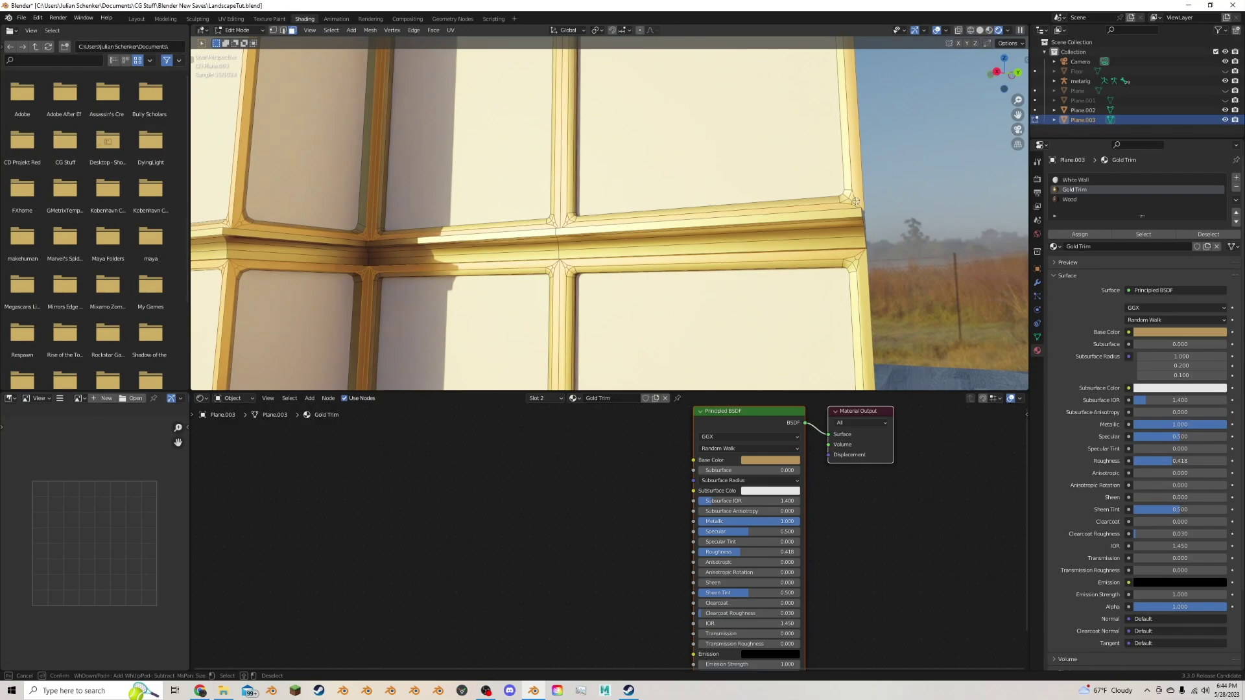
left_click(851, 202)
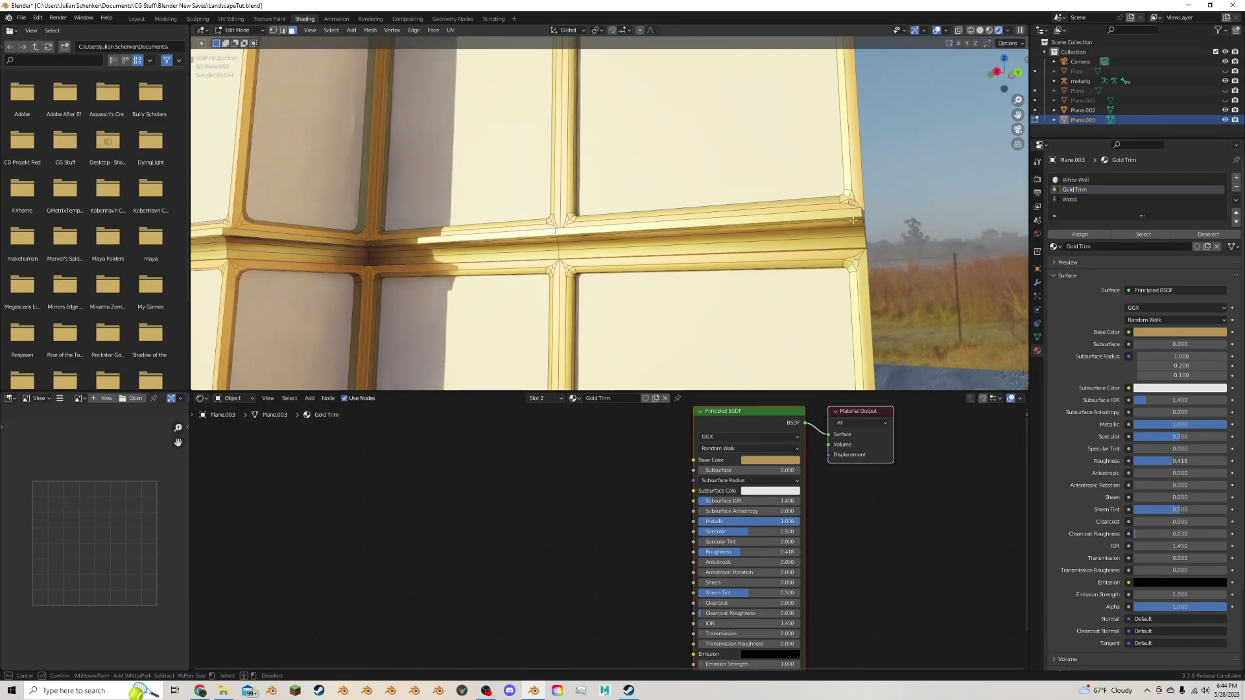
right_click(856, 260)
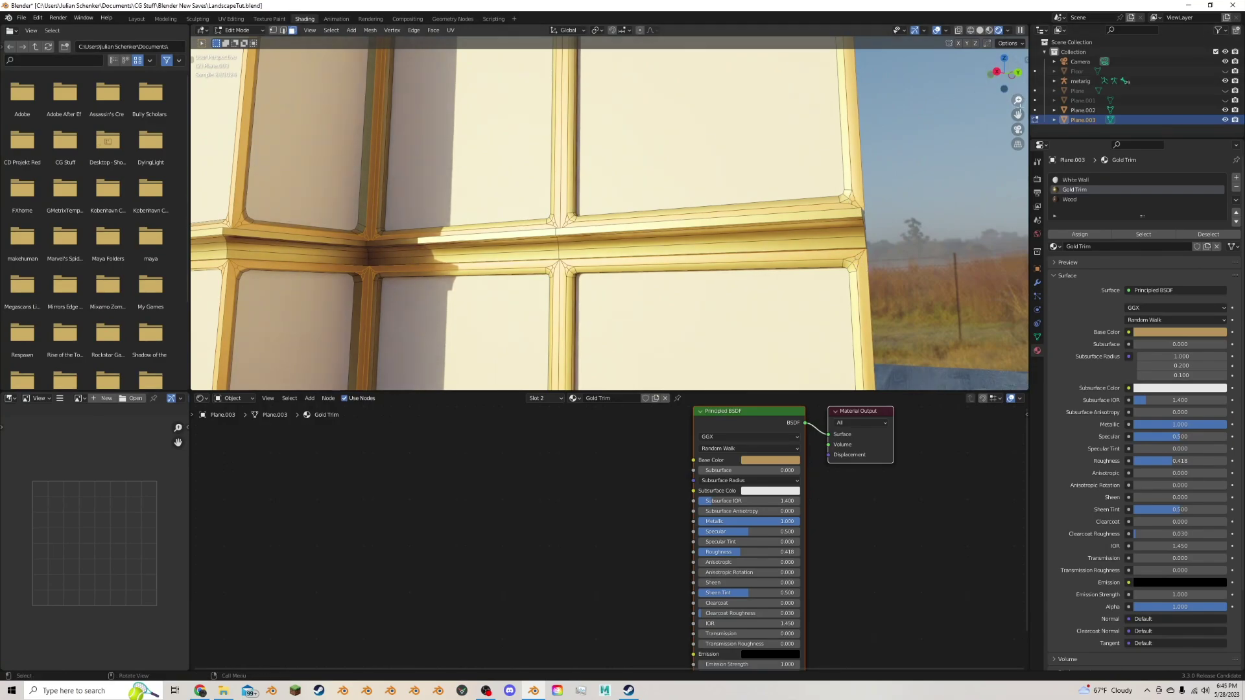
middle_click_drag(1016, 111, 1011, 323, "shift")
key("c")
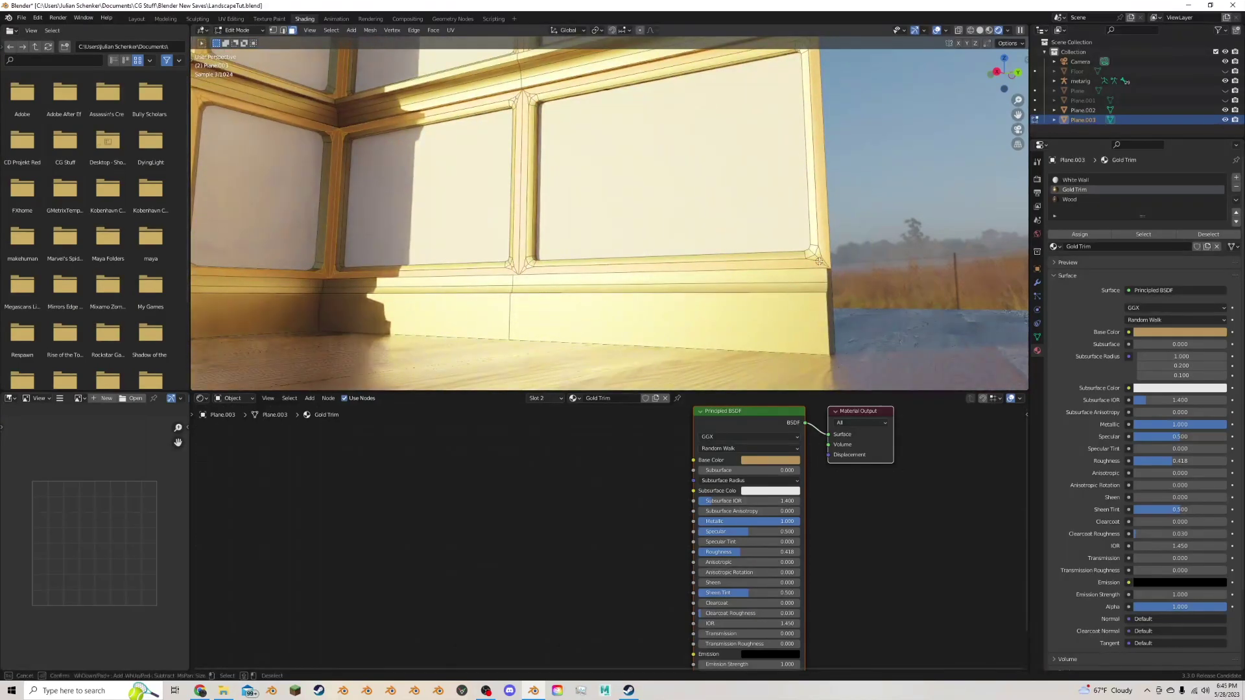
right_click(525, 266)
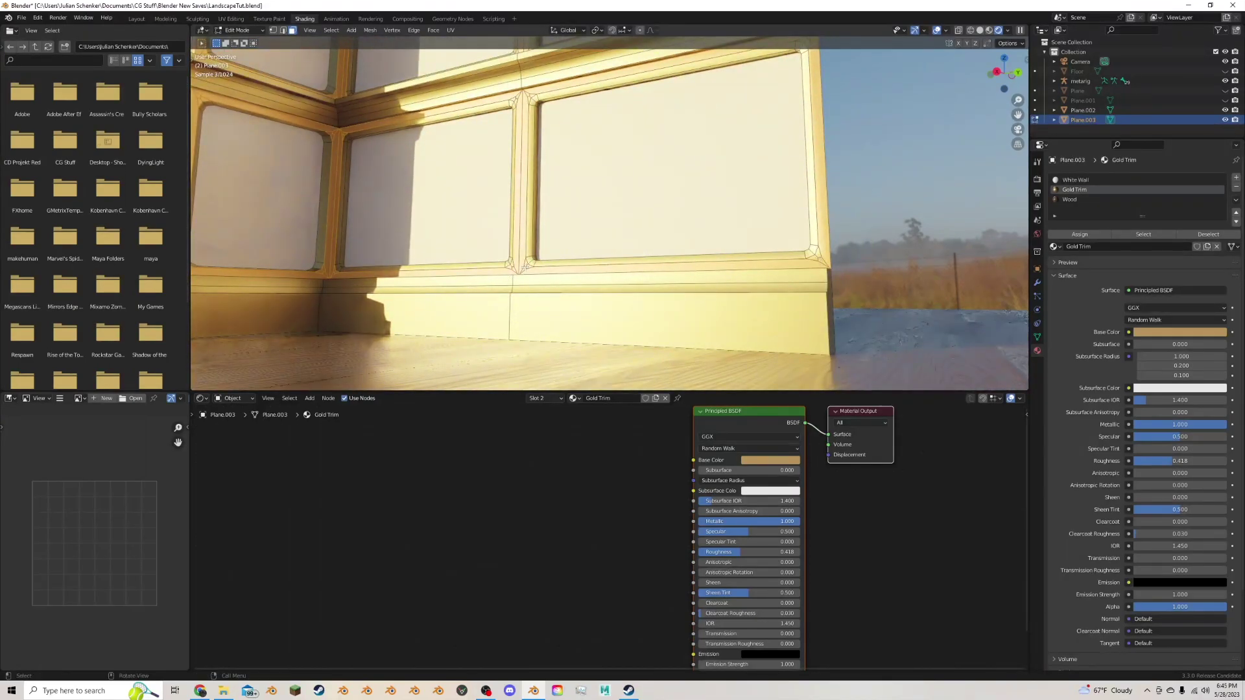
Assign White Wall to the selected frame faces, return to Object Mode and view the whole fireplace wall from the other side.
middle_click_drag(525, 266, 729, 271)
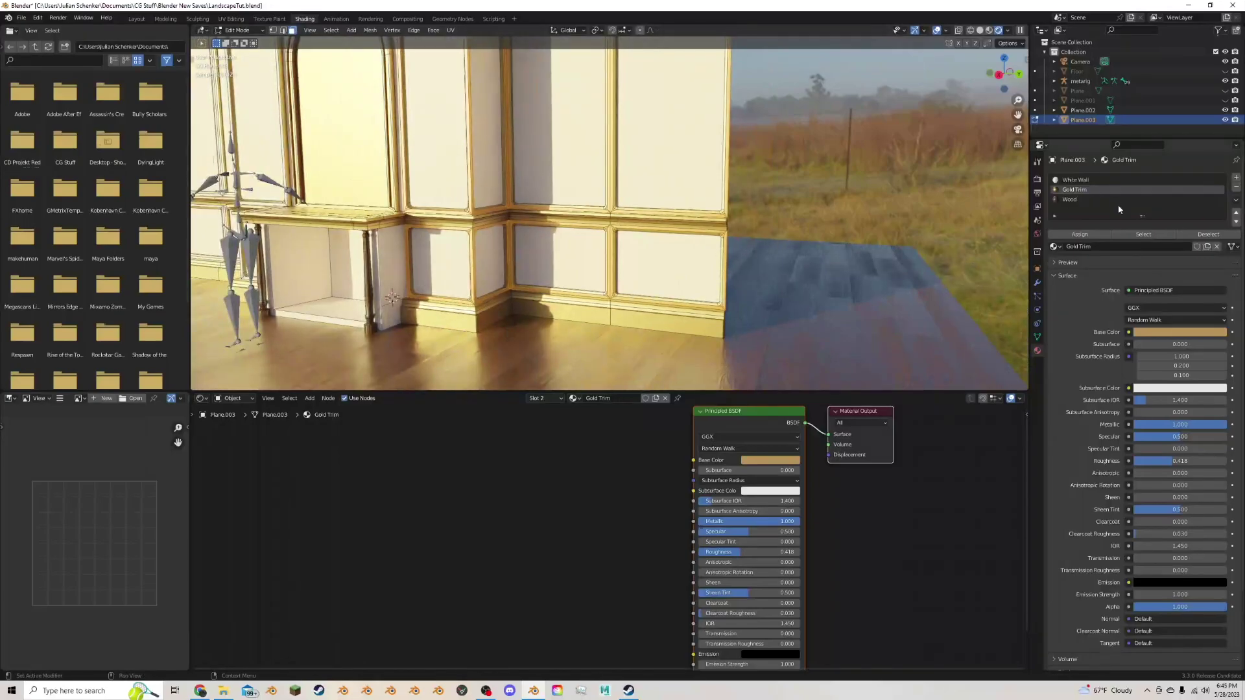
left_click(1081, 200)
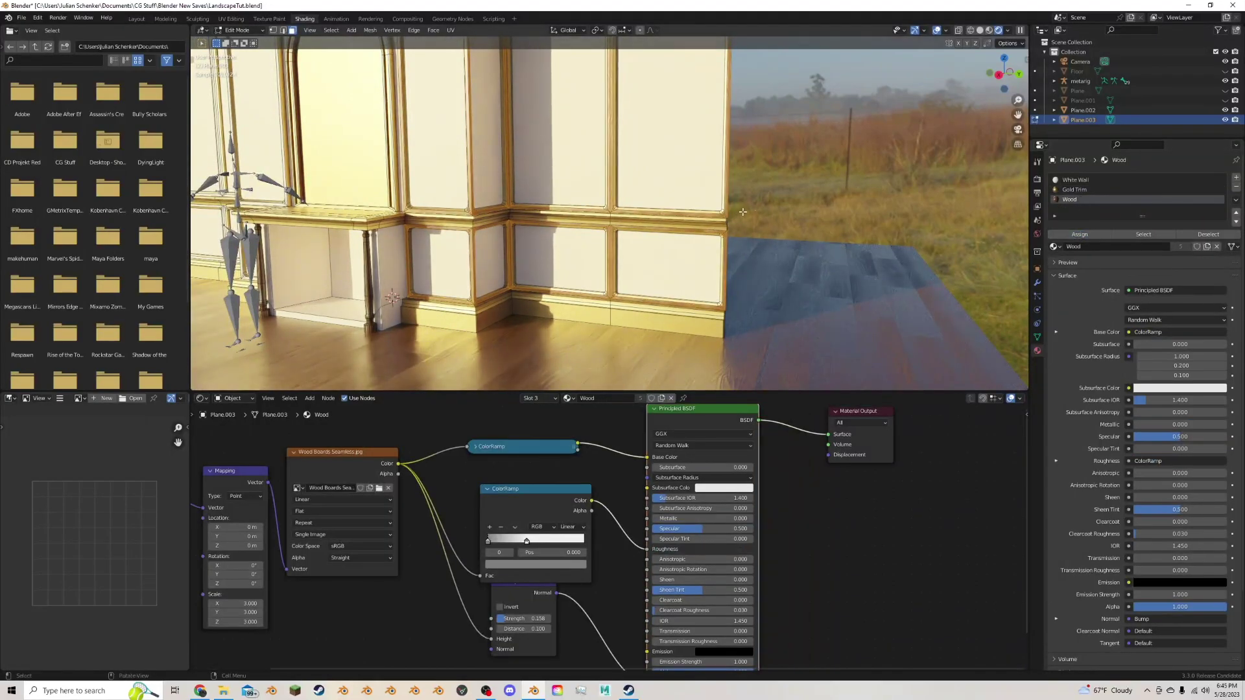
scroll(780, 196, "down", 3)
mouse_move(658, 193)
middle_mouse_down()
mouse_move(695, 193)
mouse_move(676, 194)
middle_mouse_up()
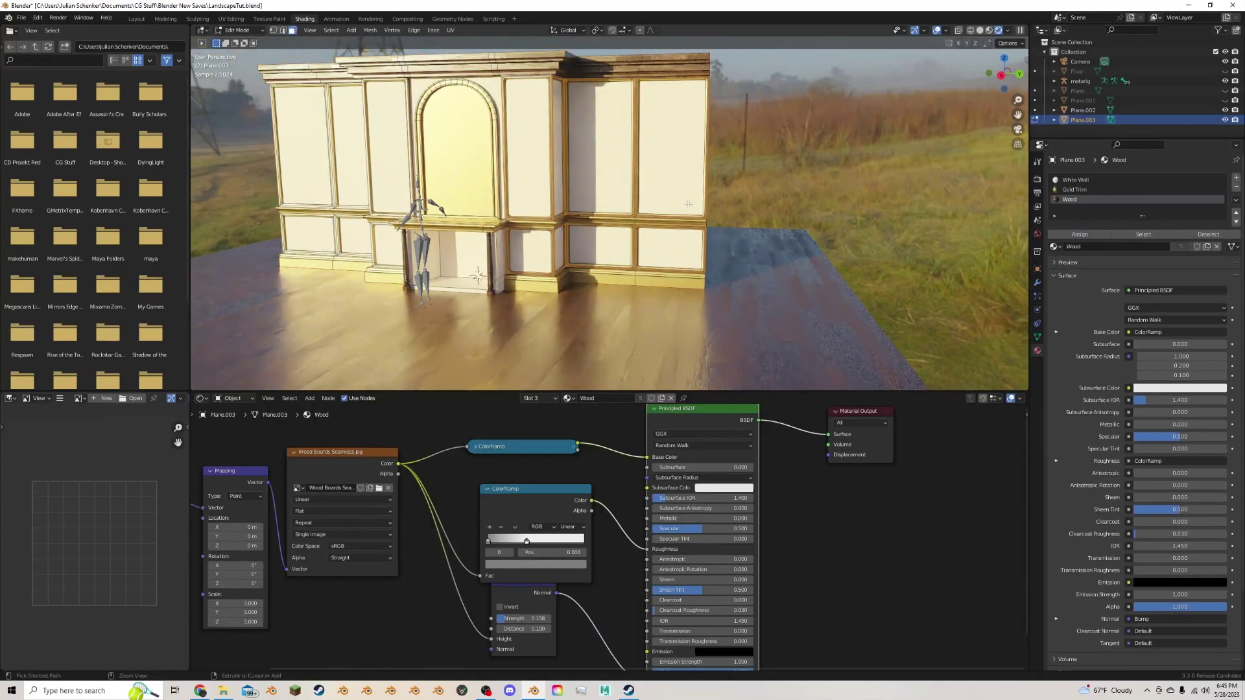
left_click(1075, 179)
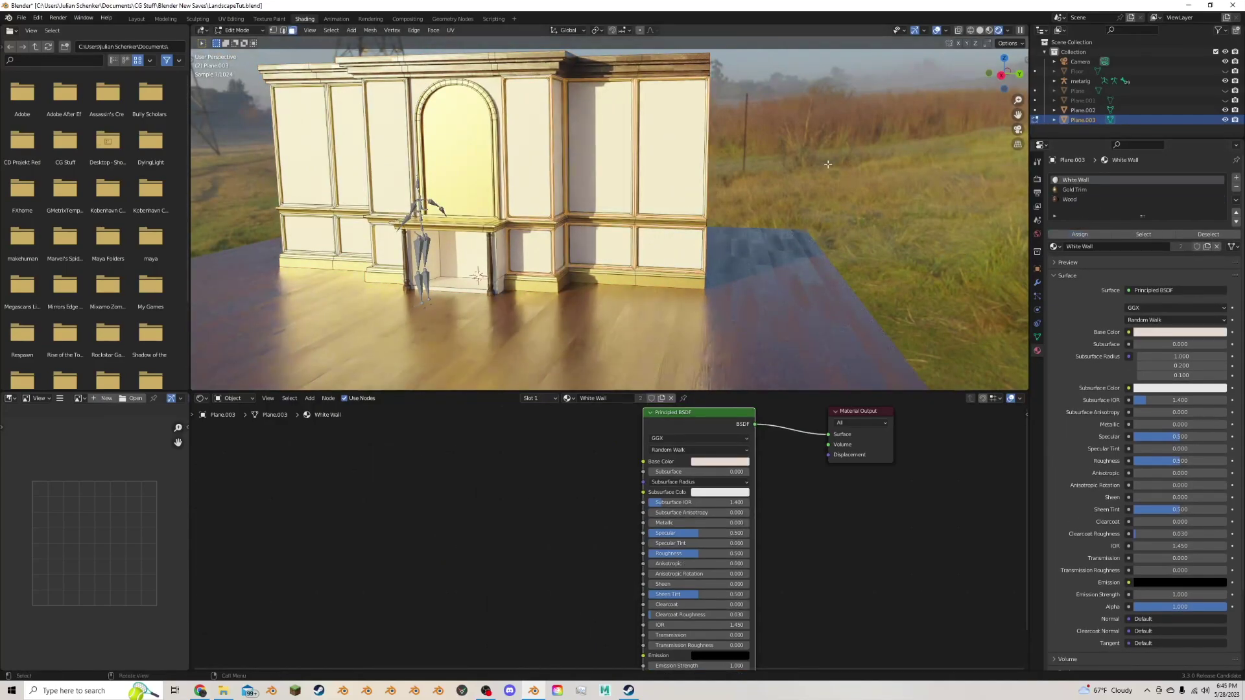
key("Tab")
middle_click_drag(728, 186, 786, 176)
left_click_drag(1017, 114, 1036, 223)
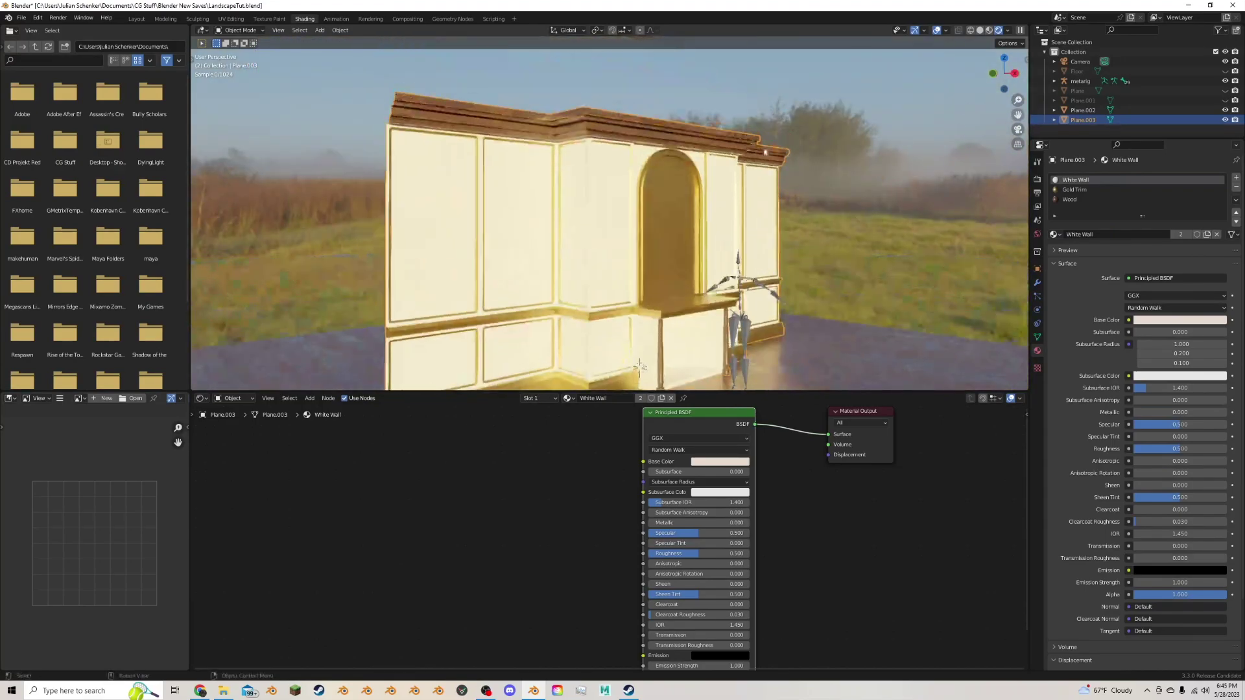
Create a material named Mirror in a new slot and assign it to the arched panel above the mantel.
scroll(545, 185, "up", 2)
key("Tab")
scroll(494, 215, "down", 2)
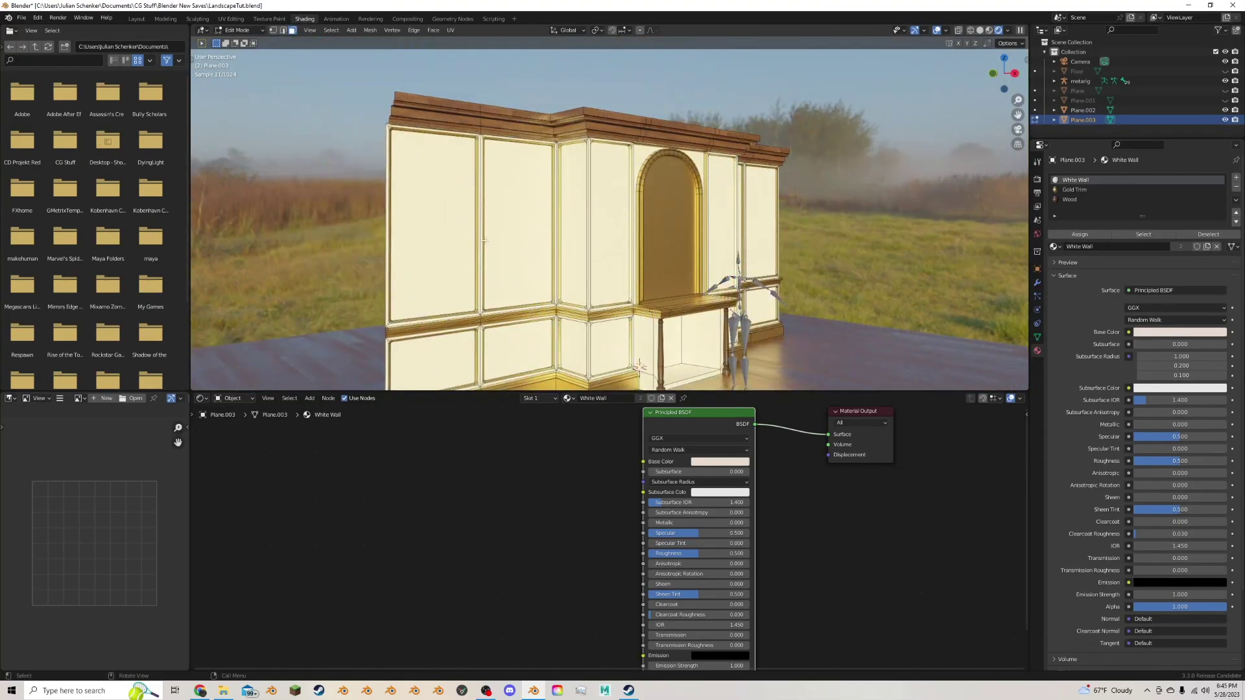
middle_click_drag(666, 231, 647, 230)
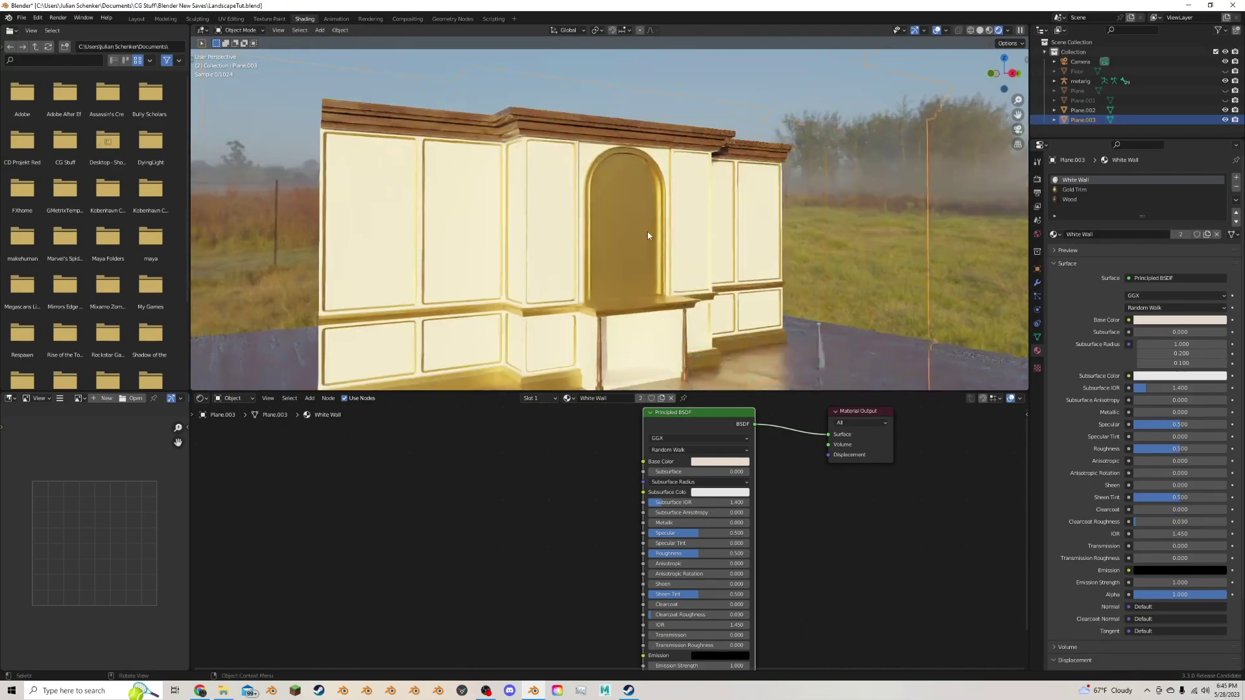
scroll(647, 232, "up", 5)
left_click(647, 232)
scroll(646, 231, "down", 4)
scroll(647, 232, "up", 2)
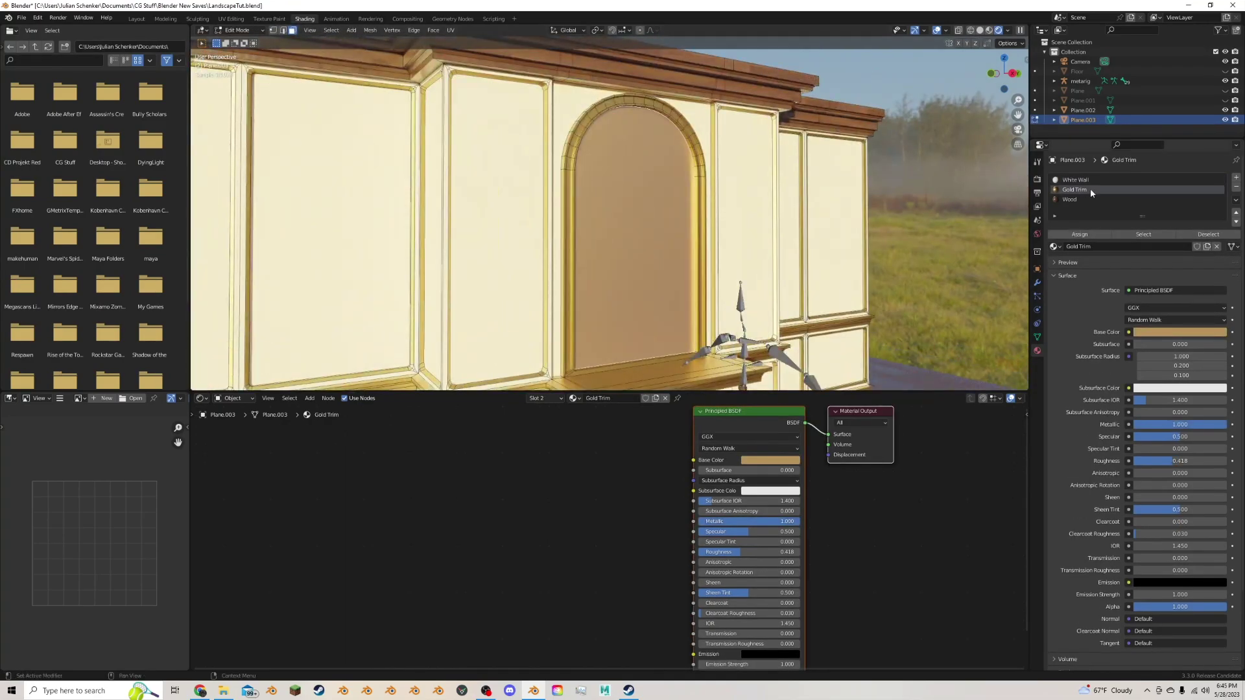
left_click(1235, 177)
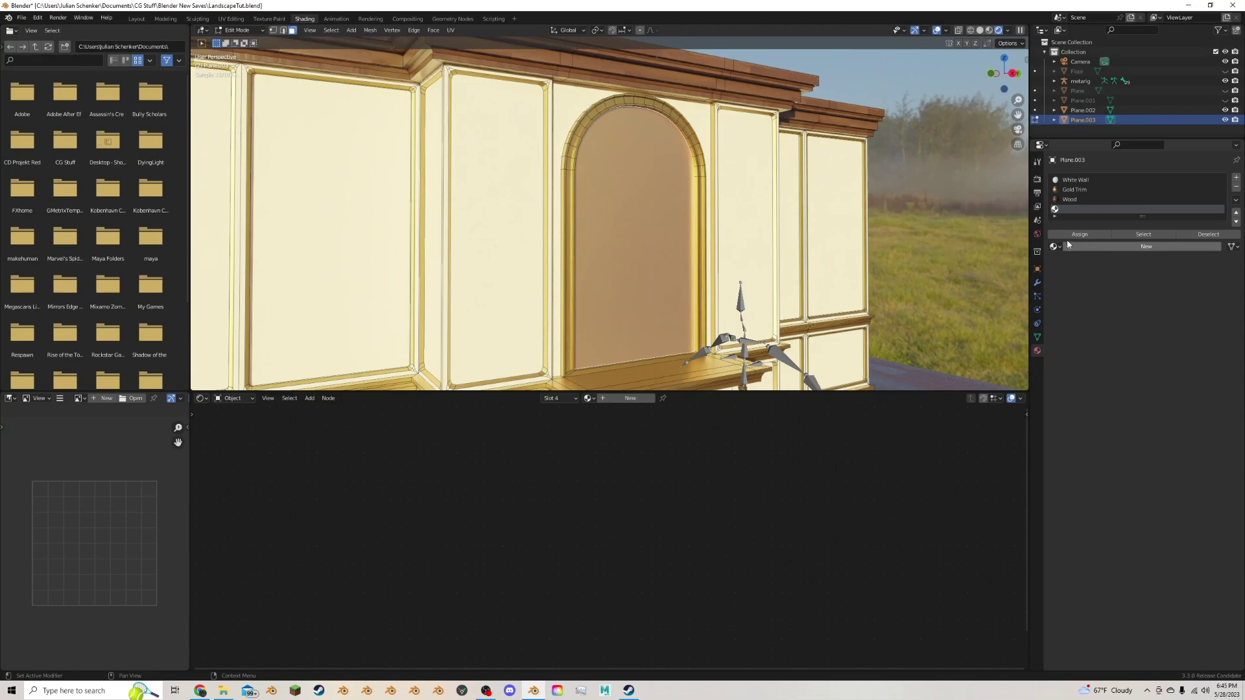
left_click(1069, 246)
double_click(1100, 246)
type("M")
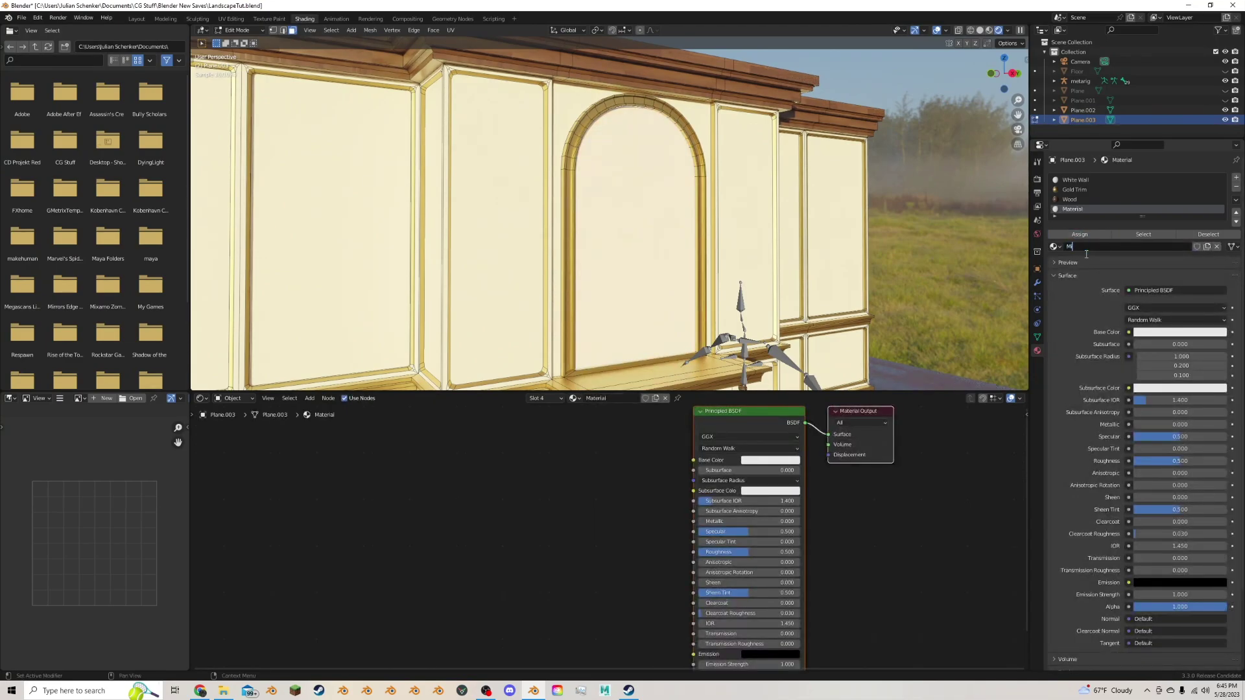
type("irror")
key("Return")
Set the Mirror material's Metallic to 1.000 and Roughness to 0.000, and view the mirror on the whole wall.
left_click_drag(1162, 427, 1133, 462)
scroll(719, 281, "down", 3)
key("Tab")
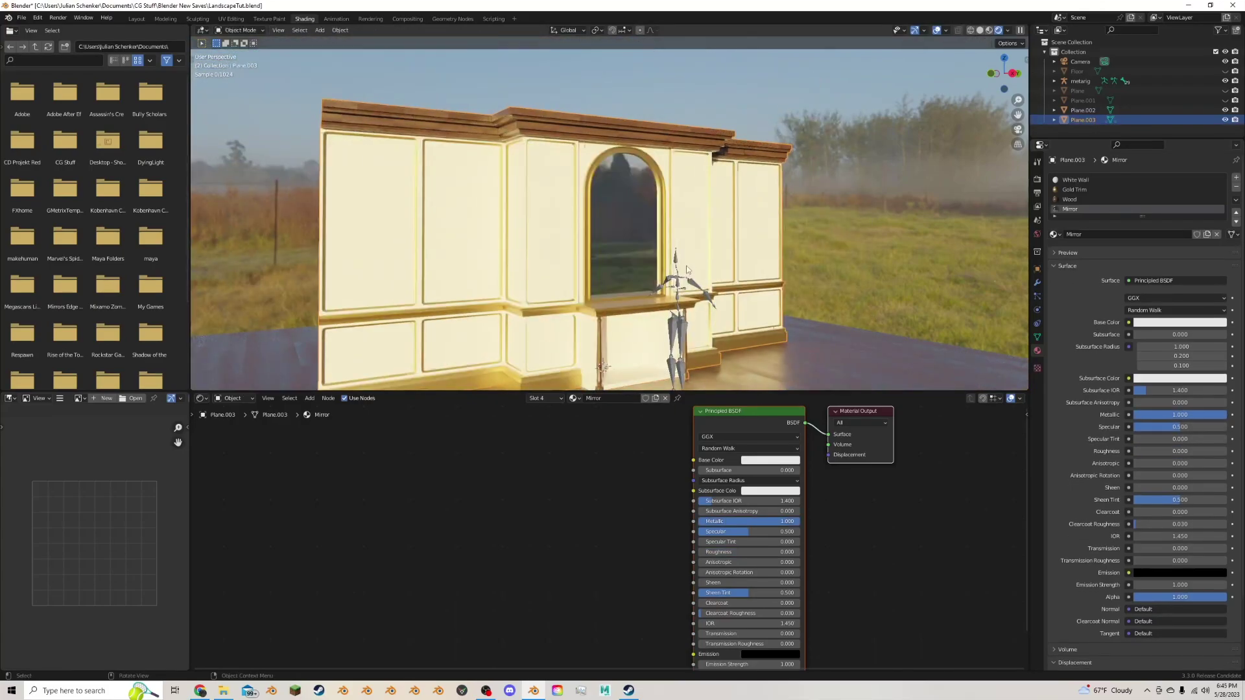
middle_click_drag(685, 266, 661, 257)
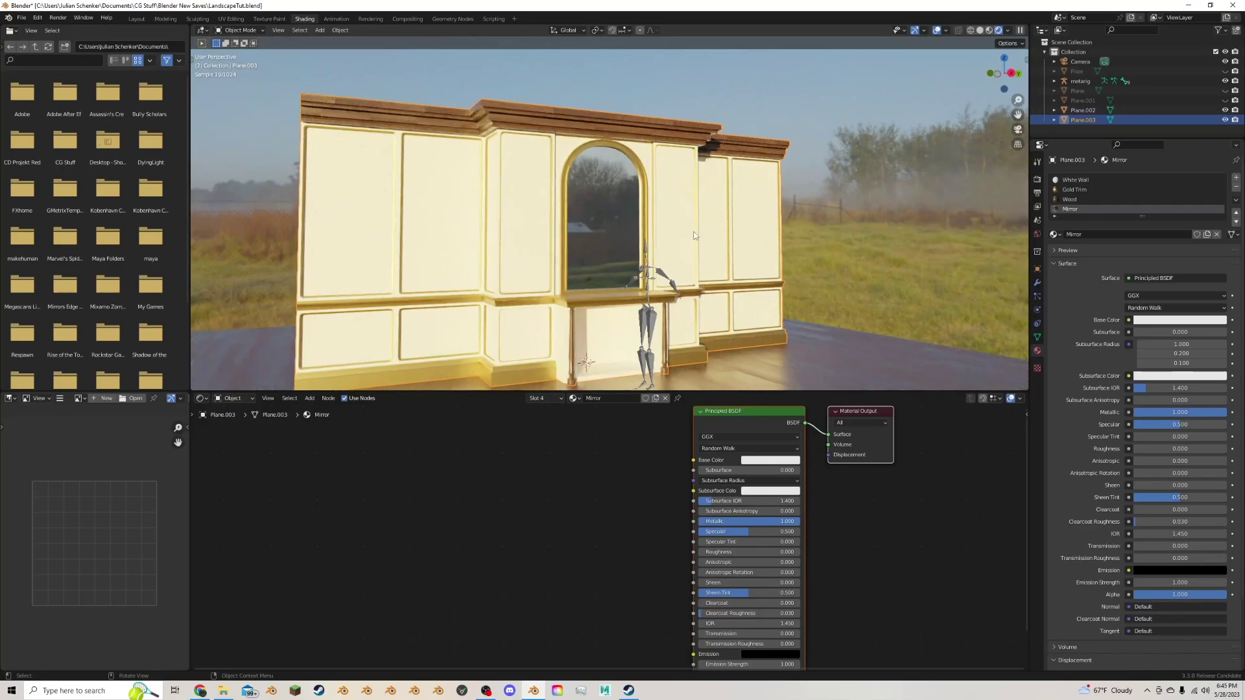
scroll(693, 235, "up", 2)
Select the tall baseboard faces on both sides of the fireplace and assign the Wood material to them.
middle_click_drag(833, 319, 860, 158)
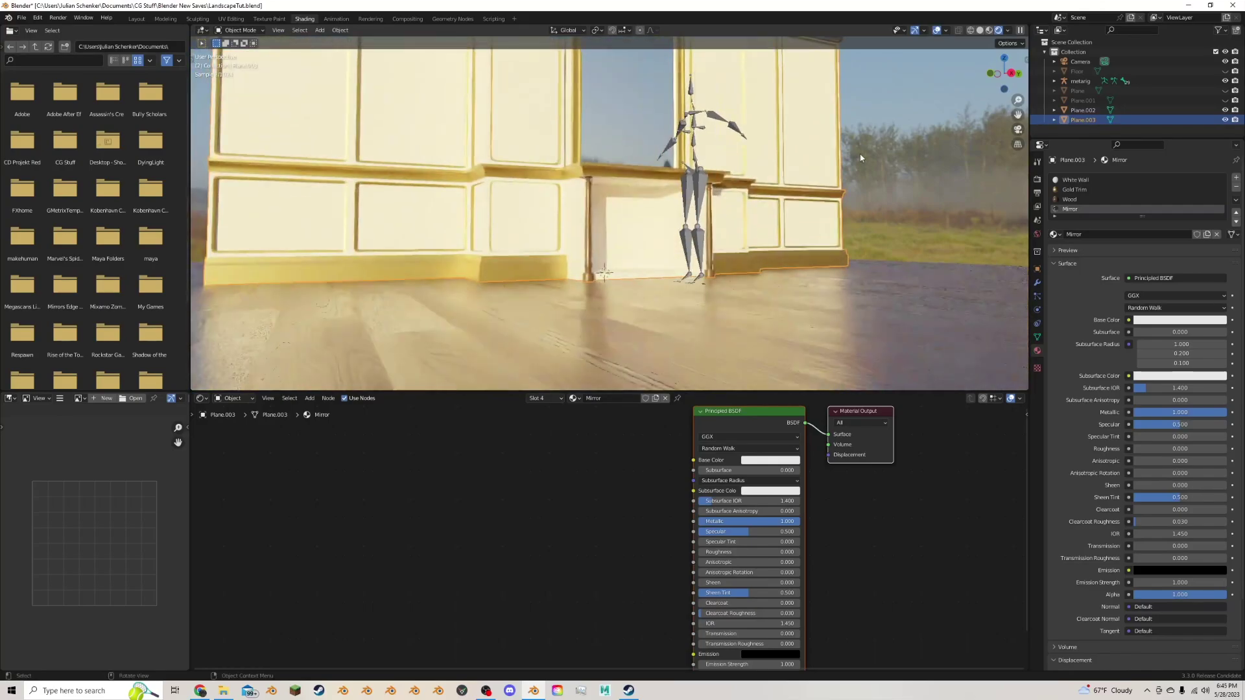
scroll(496, 196, "up", 2)
key("Tab")
middle_click_drag(496, 195, 519, 206)
left_click(495, 312)
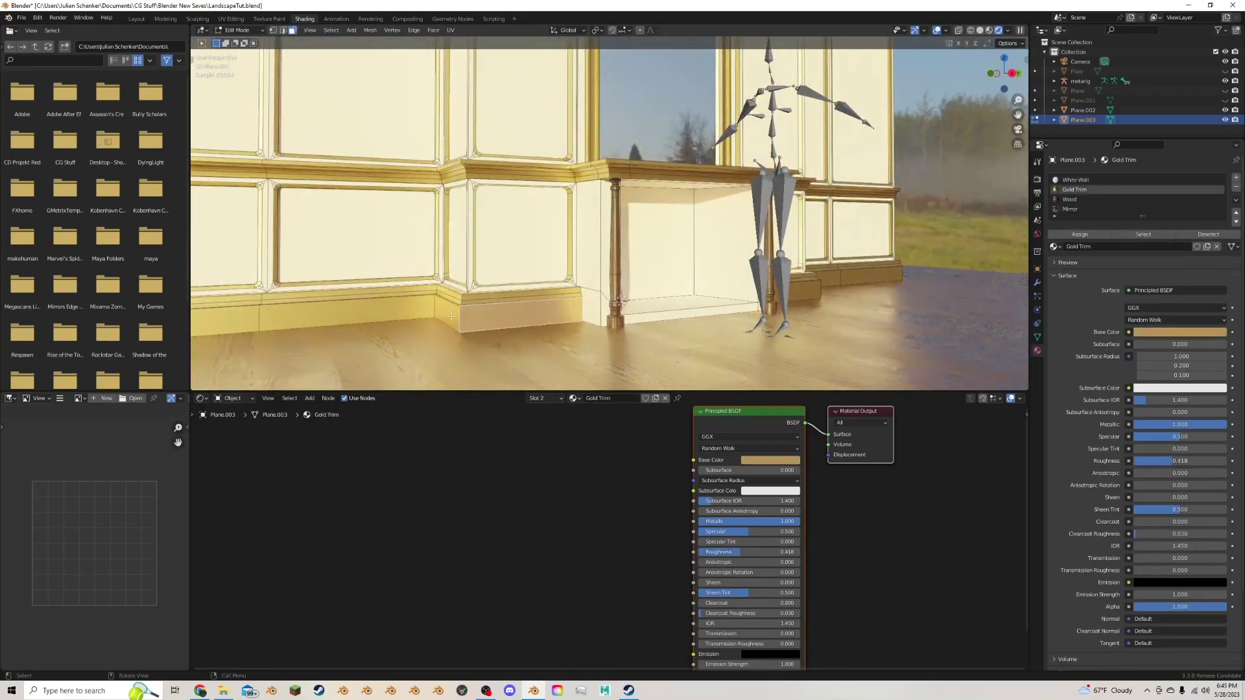
left_click(458, 317, "alt")
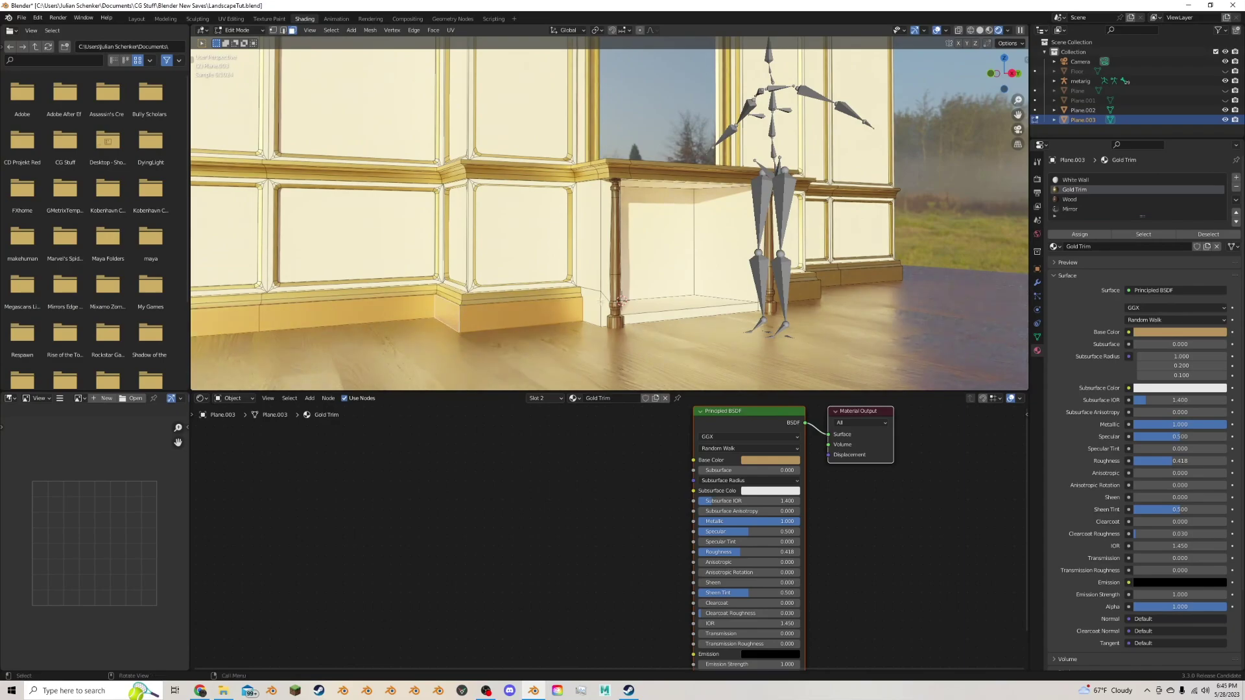
left_click(821, 287, "alt")
key("ctrl+z")
left_click(820, 287, "alt+shift")
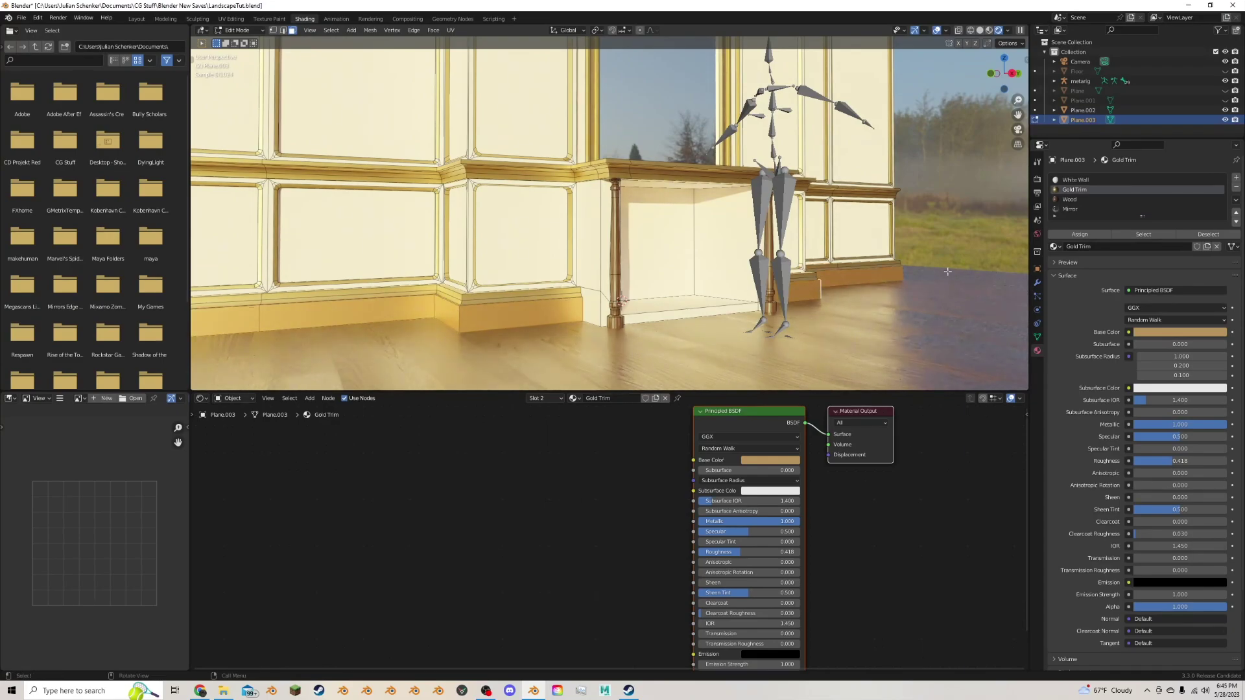
left_click(1069, 199)
left_click(1080, 234)
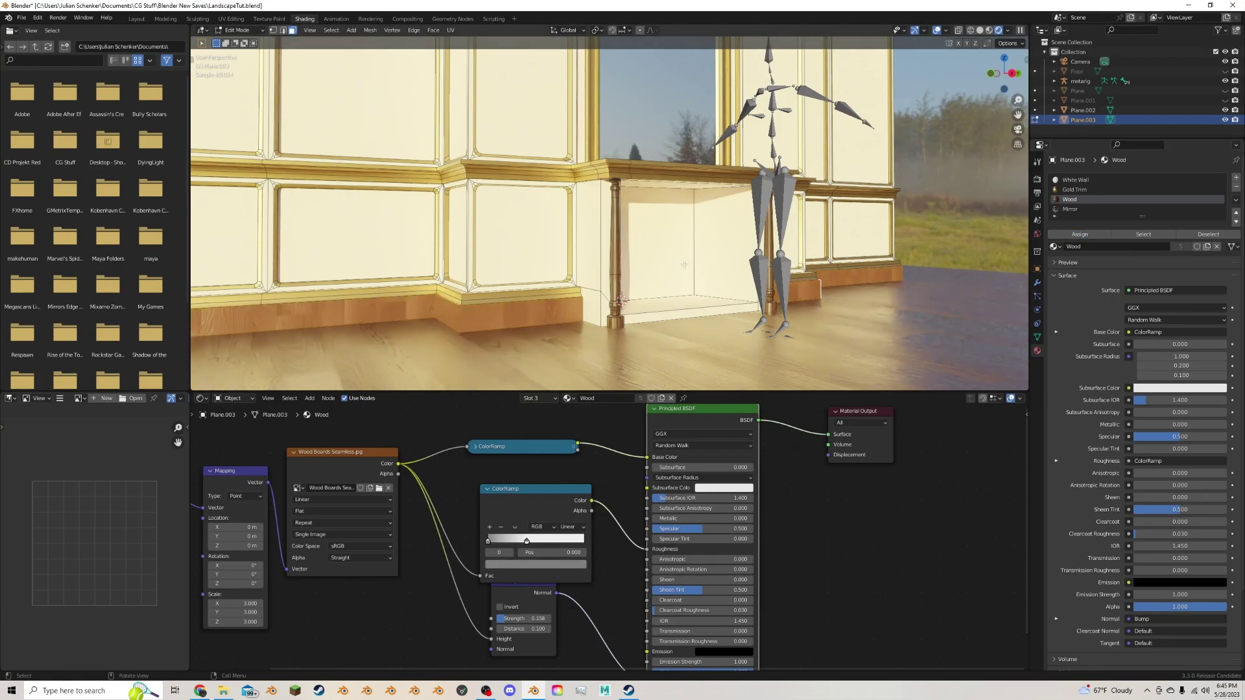
Unwrap the selected baseboard faces with Cube Projection and return to Object Mode.
key("u")
left_click(636, 258)
key("Tab")
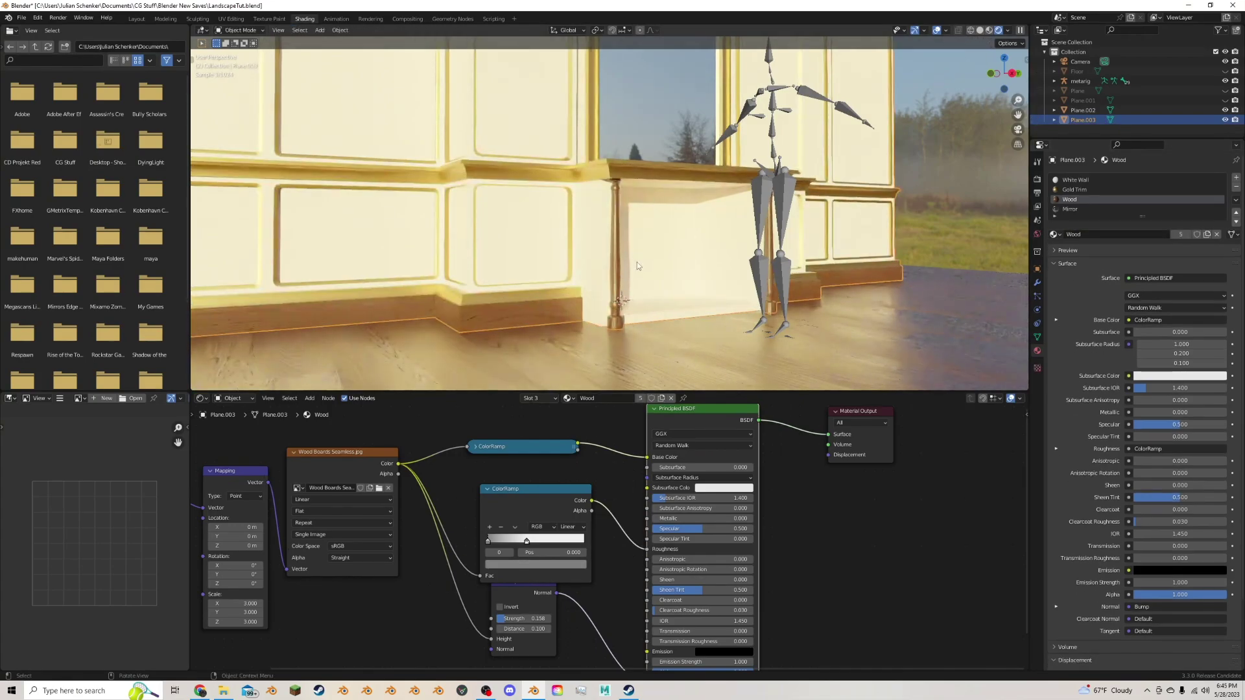
key("Tab")
key("Tab")
scroll(636, 299, "down", 2)
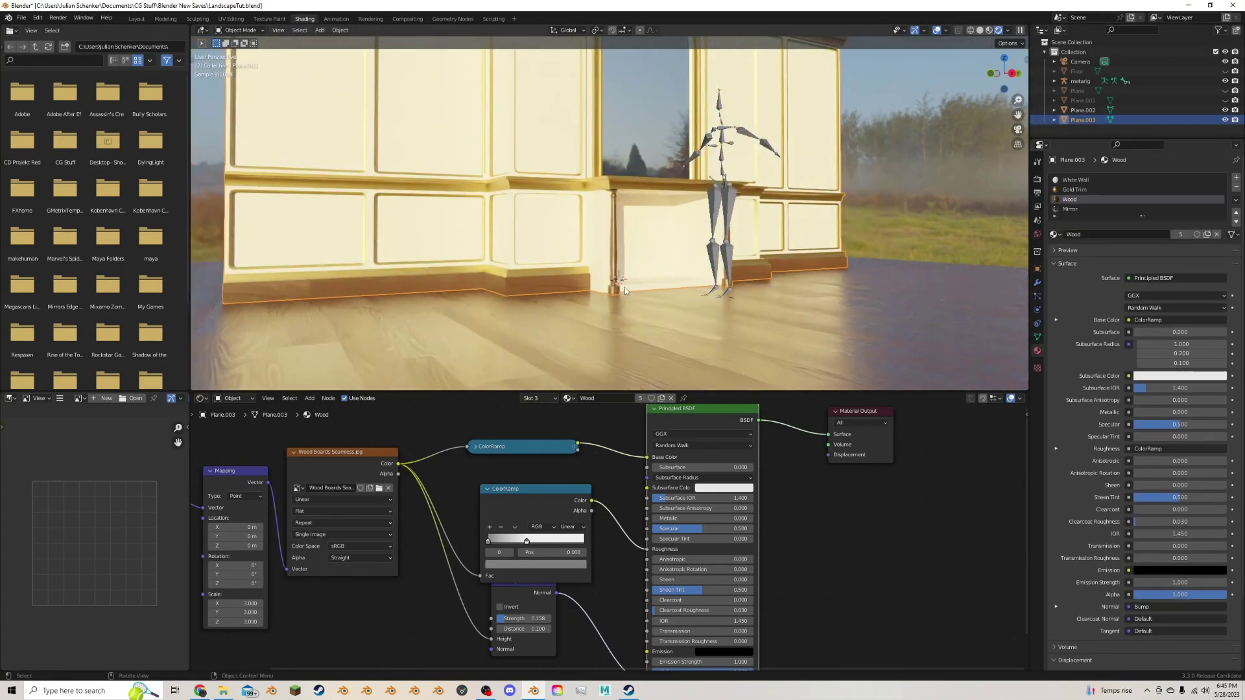
Select the moulding face loops of the horizontal rail between the upper and lower panels and assign Wood to them.
scroll(515, 259, "down", 8)
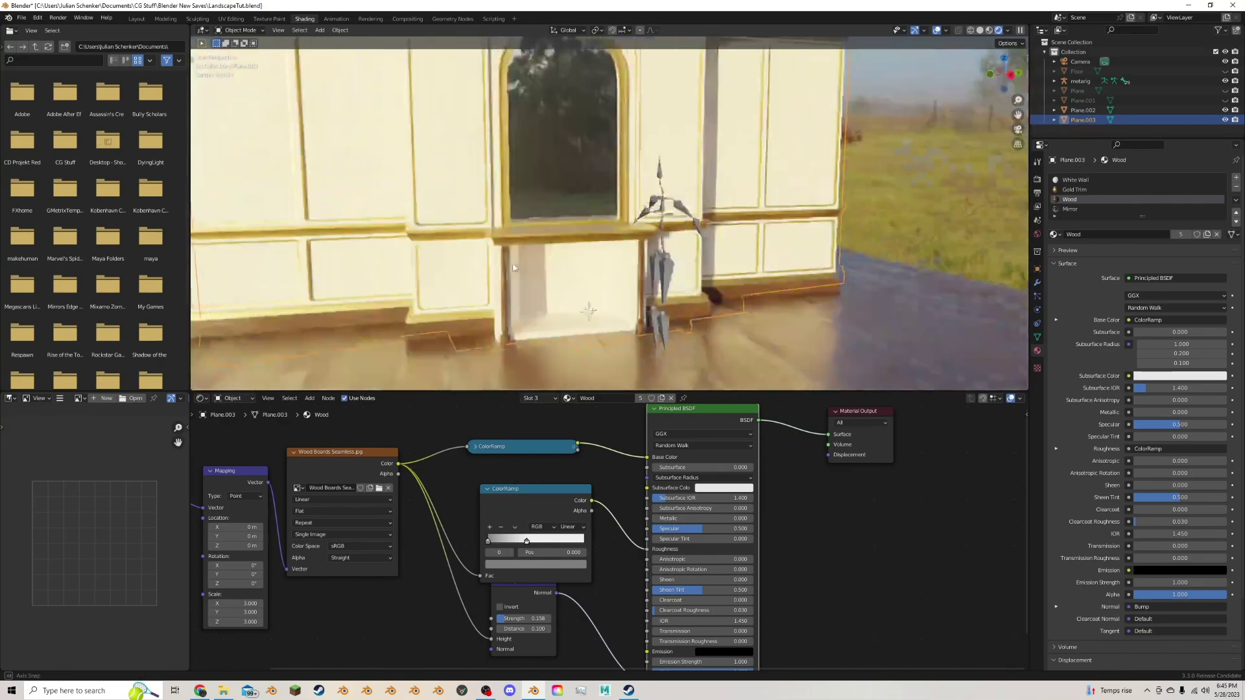
scroll(520, 263, "up", 10)
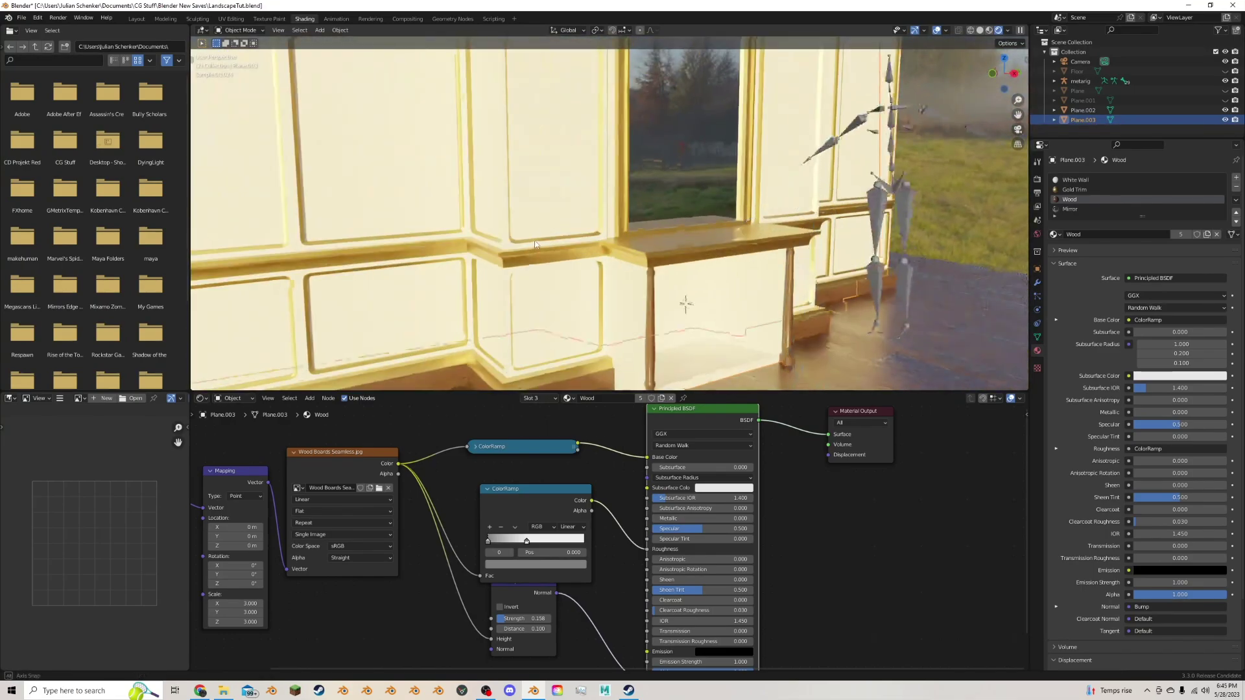
key("Tab")
scroll(592, 162, "up", 3)
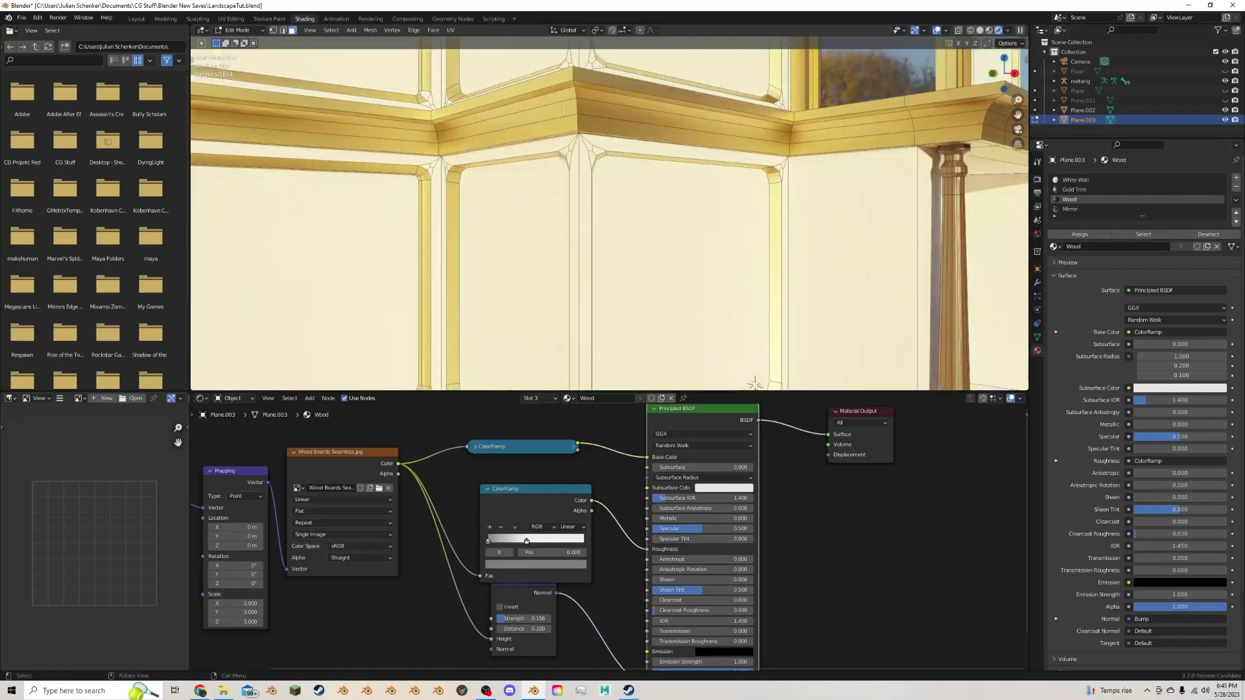
left_click(577, 111, "alt")
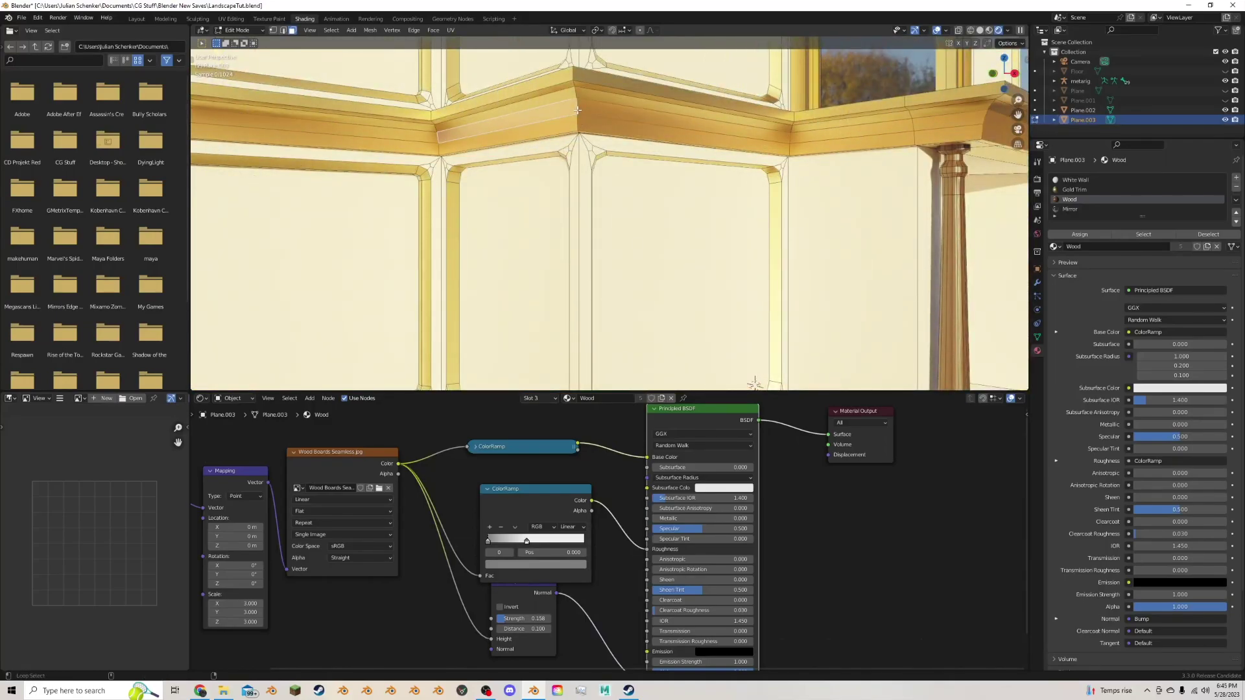
left_click(575, 93, "alt")
scroll(593, 94, "down", 3)
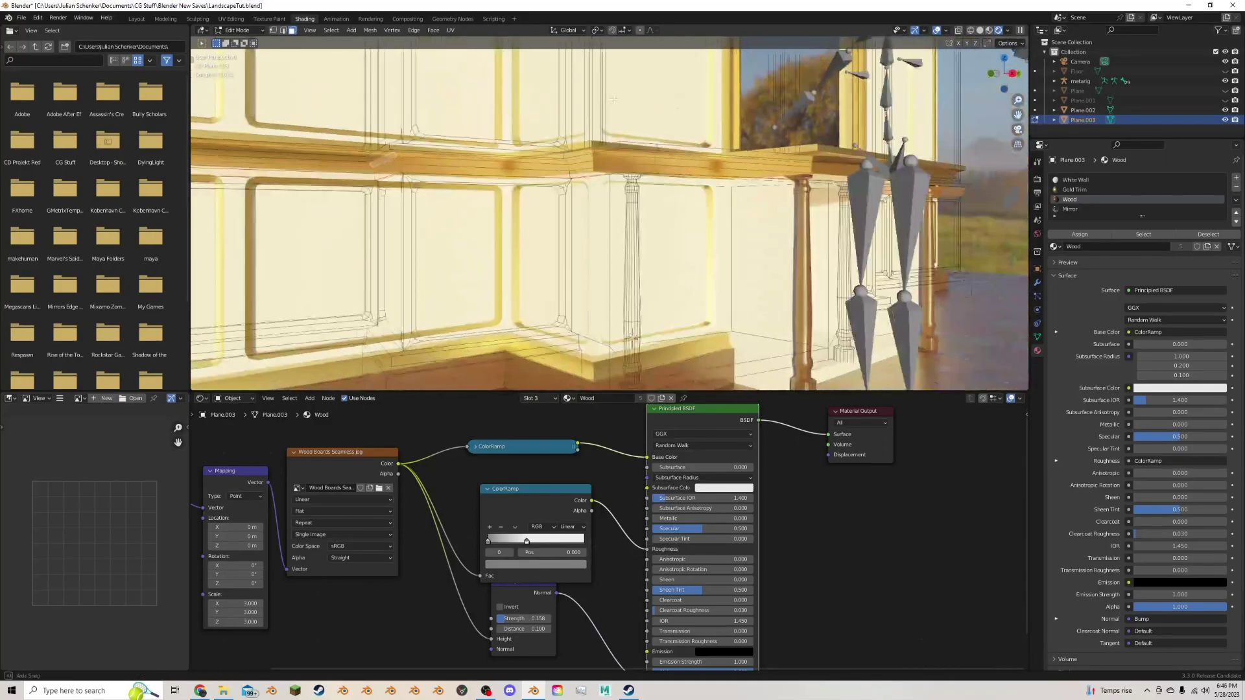
middle_click_drag(713, 98, 1011, 170)
scroll(558, 108, "down", 2)
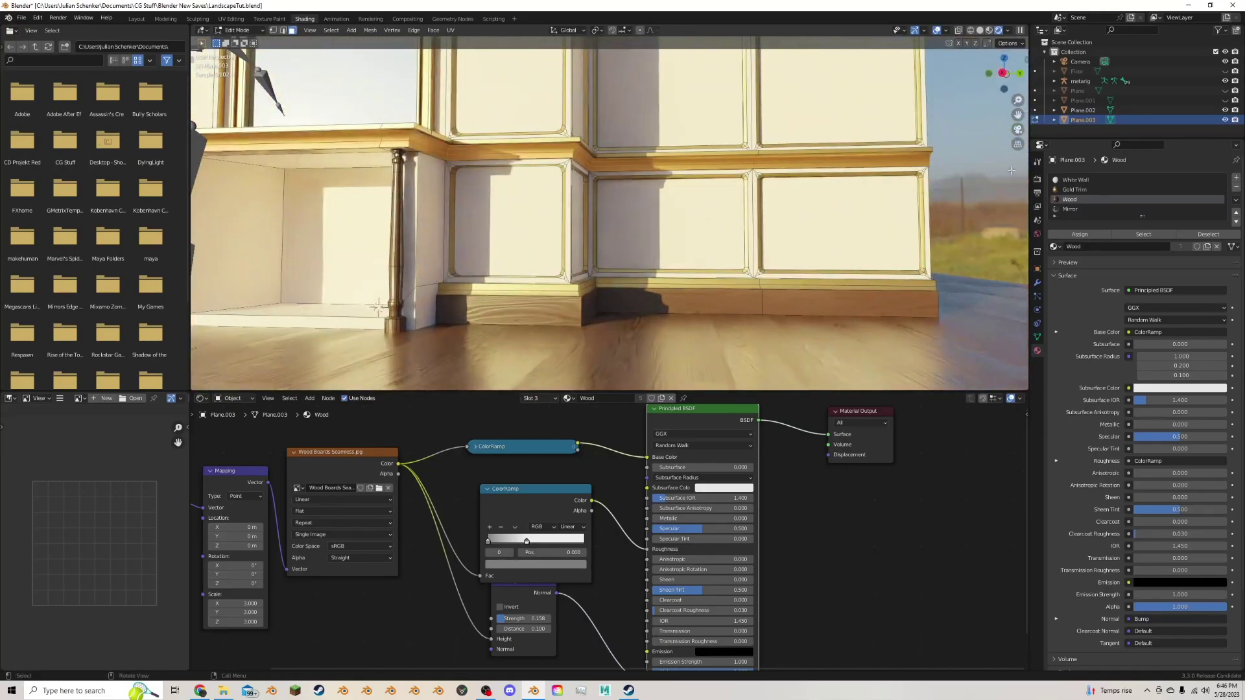
left_click(1076, 237)
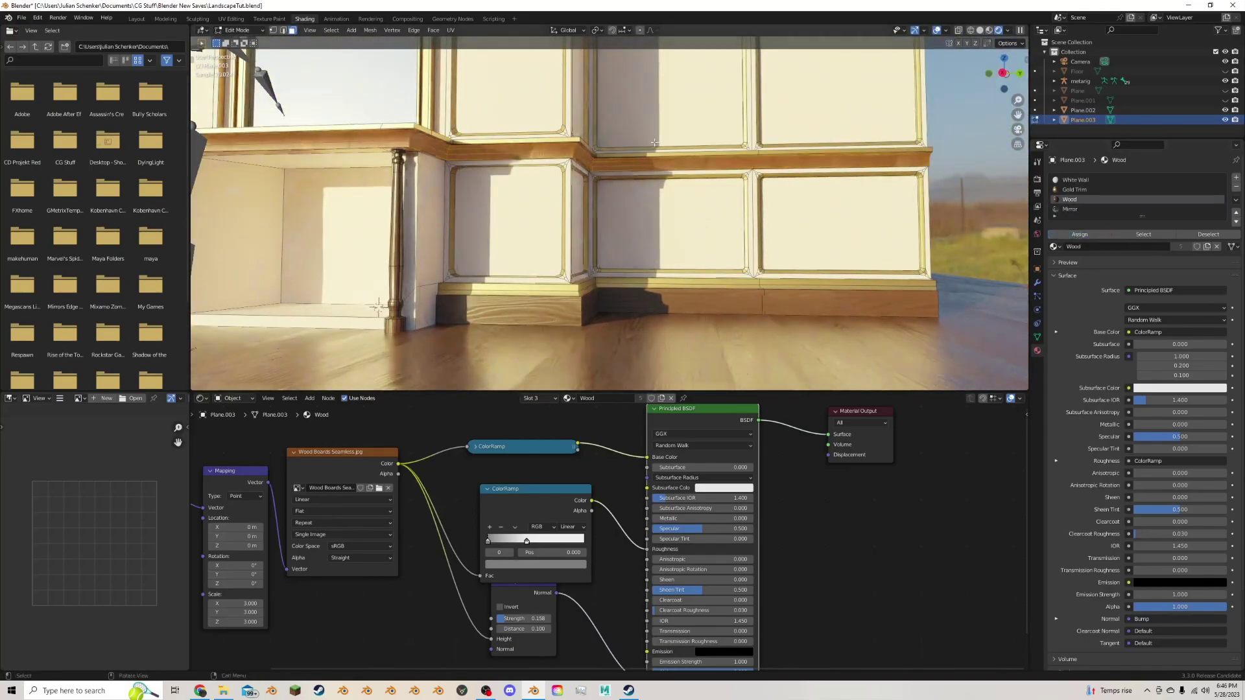
Unwrap the selected rail moulding faces with Cube Projection.
middle_click_drag(493, 163, 709, 147)
scroll(709, 146, "up", 2)
key("u")
left_click(711, 150)
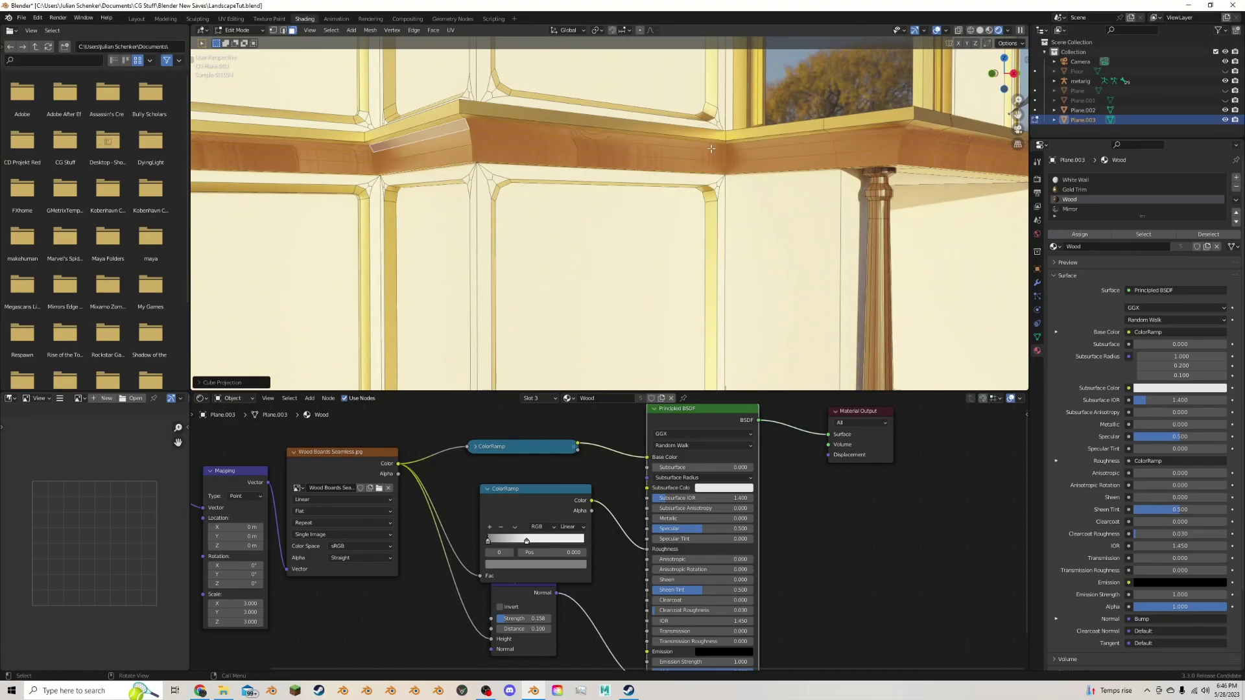
Select the remaining gold faces on the underside of the mantel shelf and assign the Wood material to them.
middle_click_drag(710, 150, 671, 127)
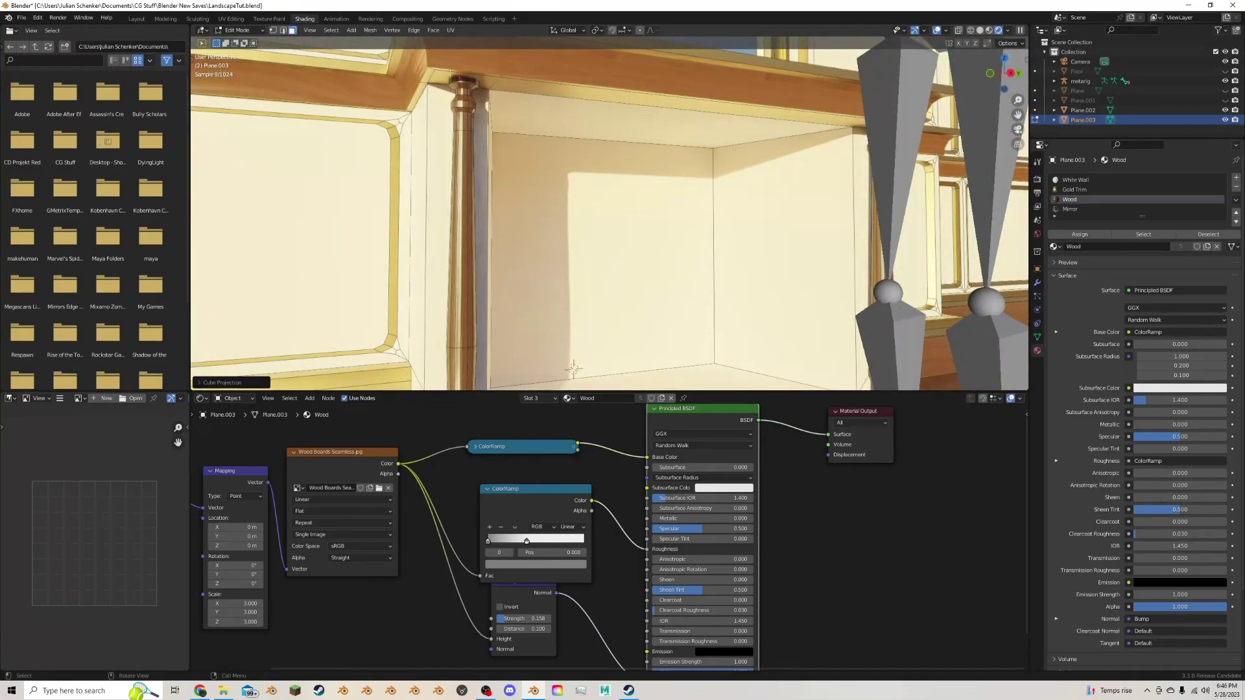
left_click(431, 69, "alt")
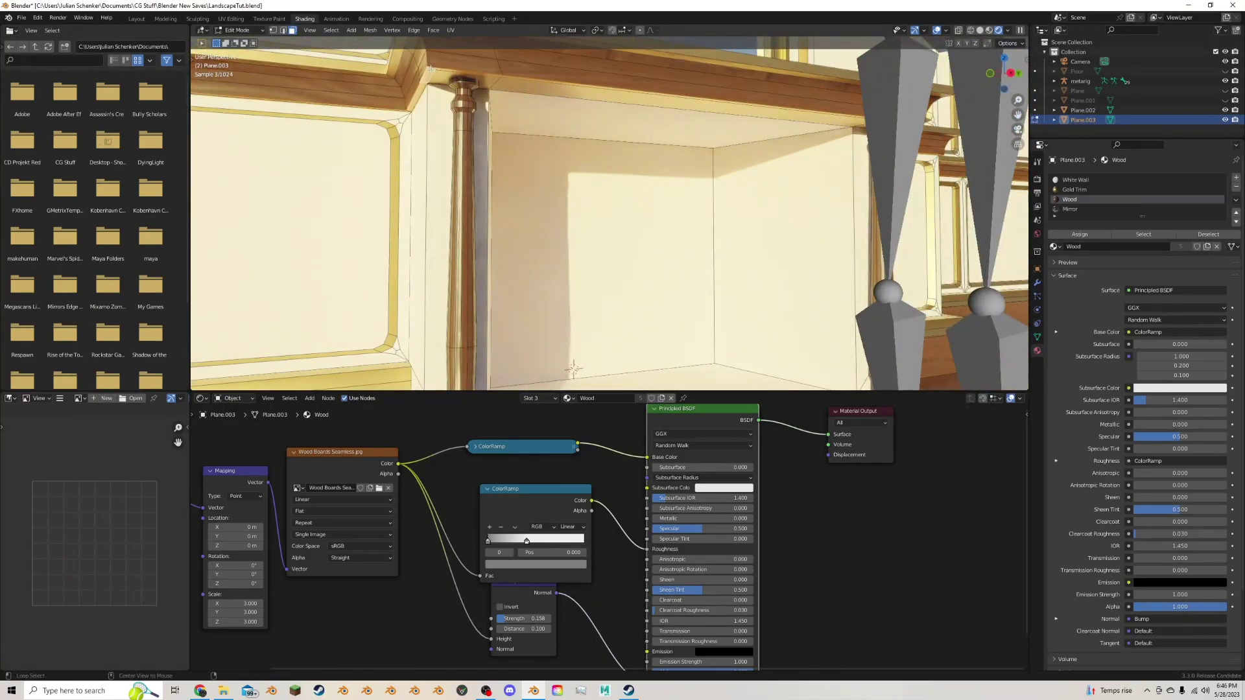
left_click(498, 82, "alt")
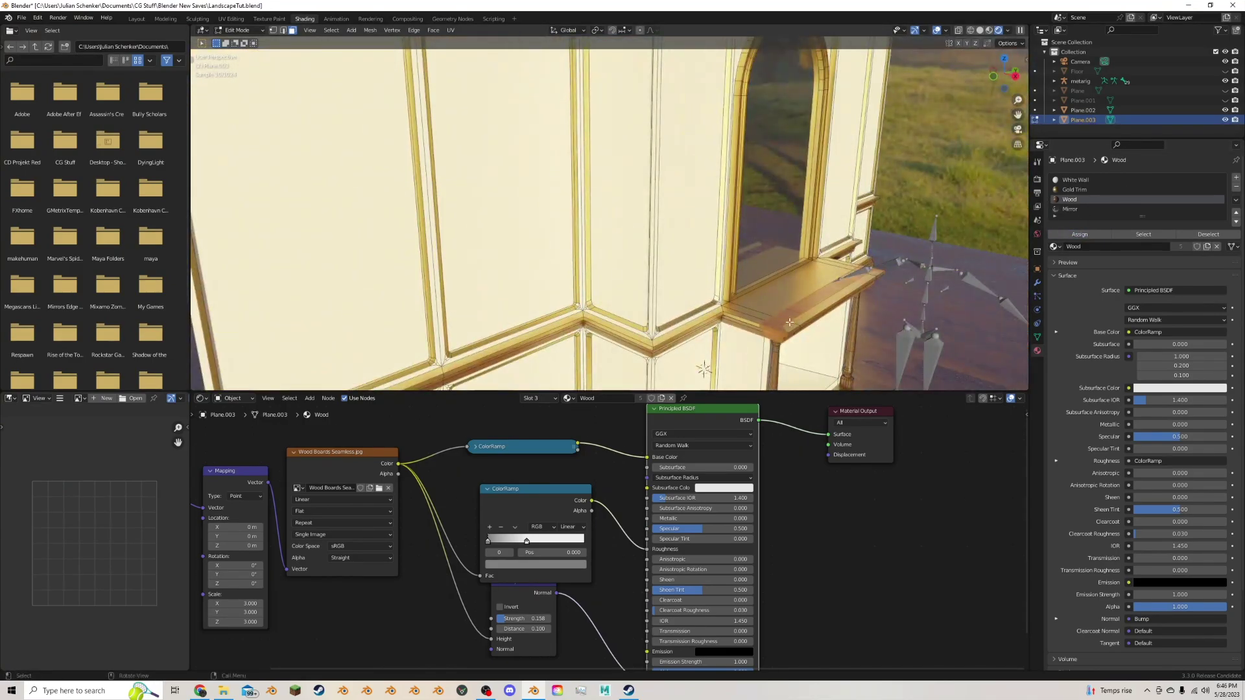
middle_click_drag(794, 324, 677, 201)
left_click(586, 118)
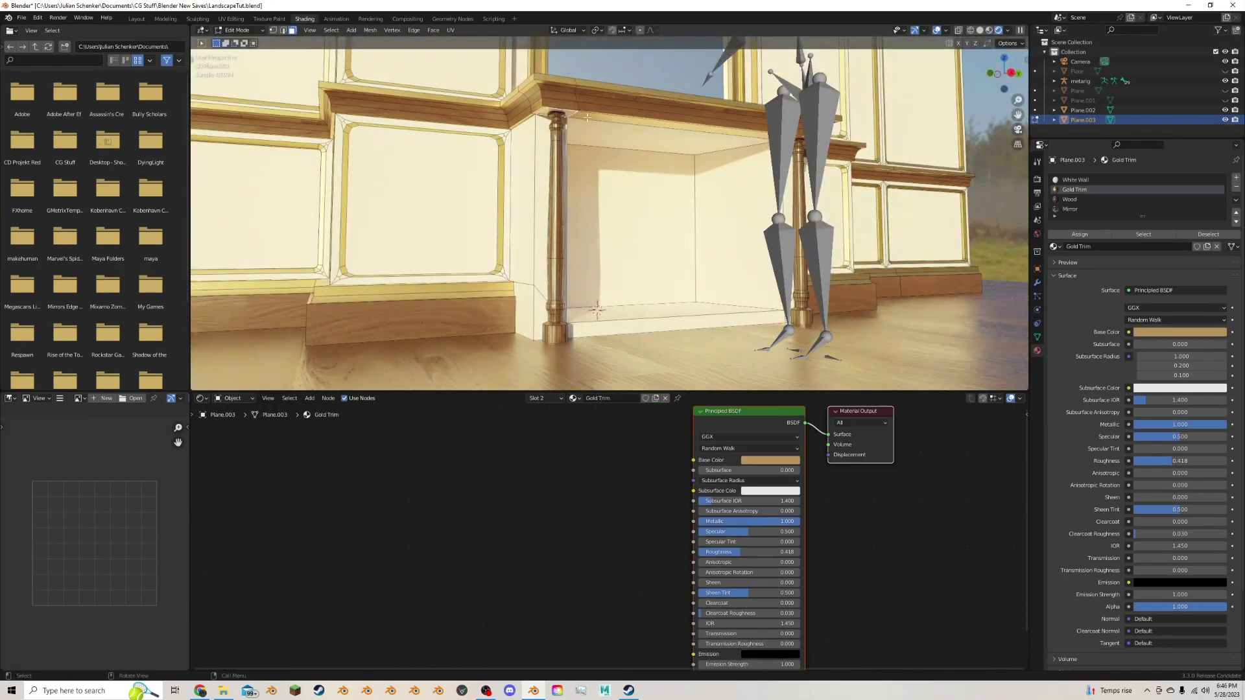
left_click(618, 118, "shift")
middle_click_drag(774, 135, 695, 106, "shift")
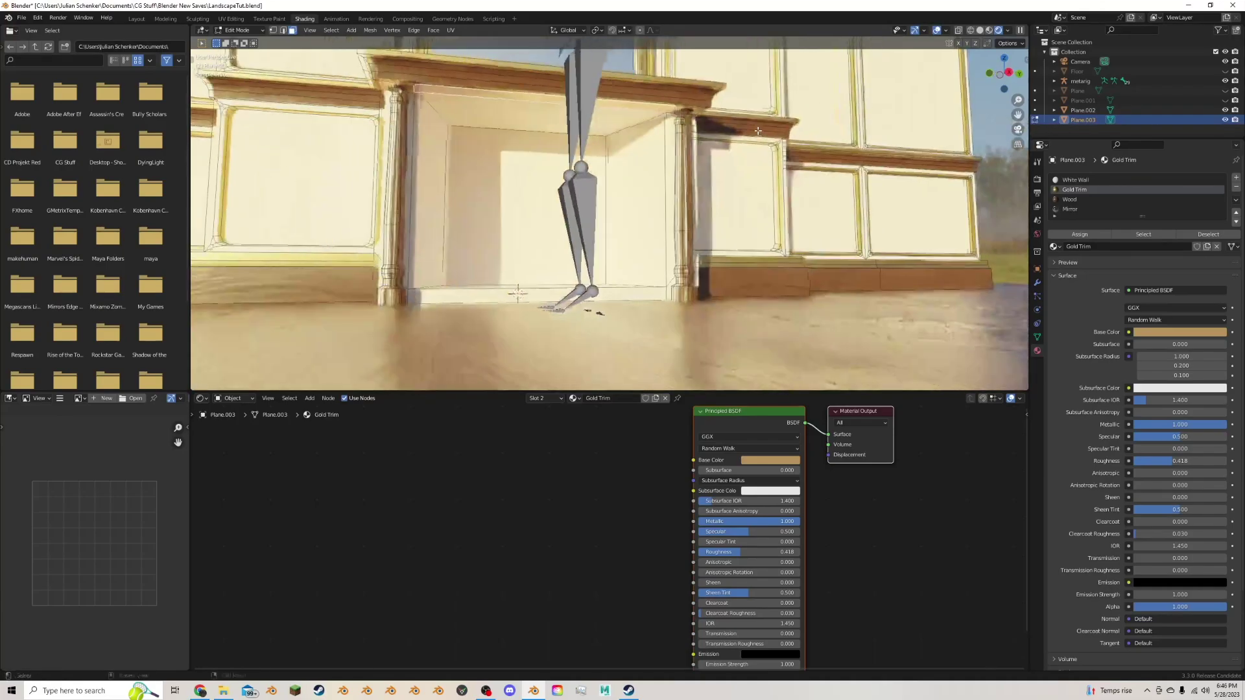
left_click(1076, 201)
left_click(1081, 234)
Assign Wood to the thin gold lip along the rail and mantel shelf, and unwrap it with Cube Projection.
middle_click_drag(735, 211, 764, 234)
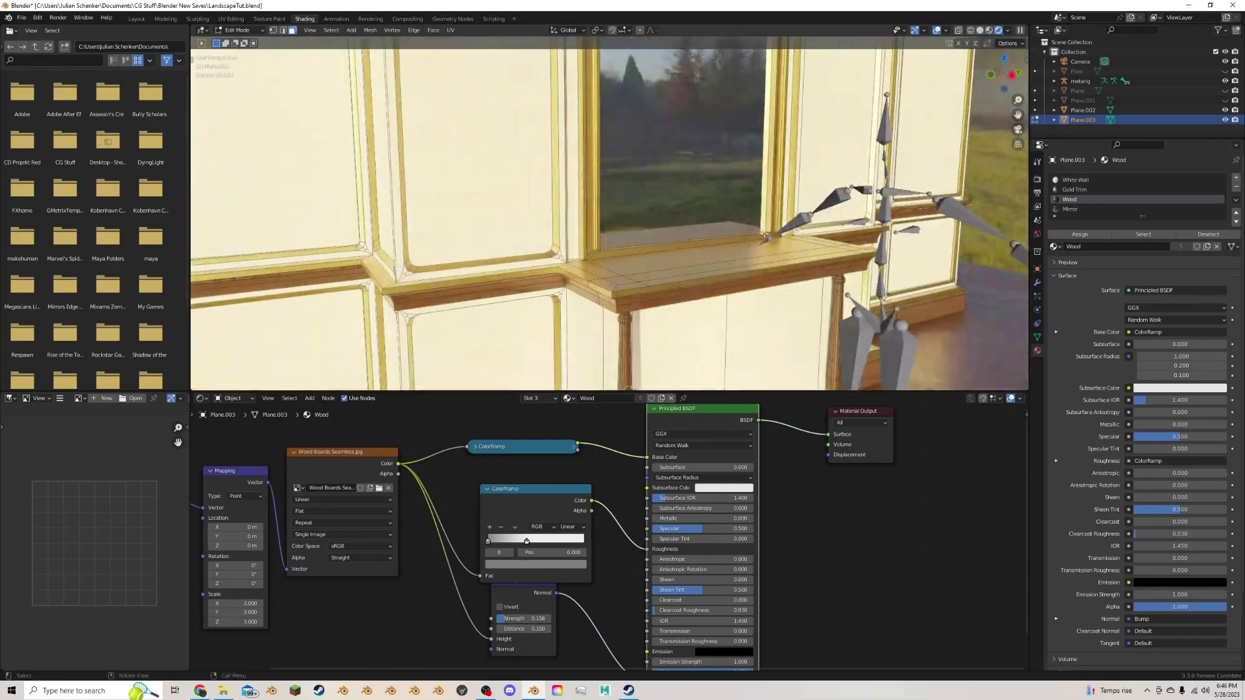
scroll(505, 274, "up", 3)
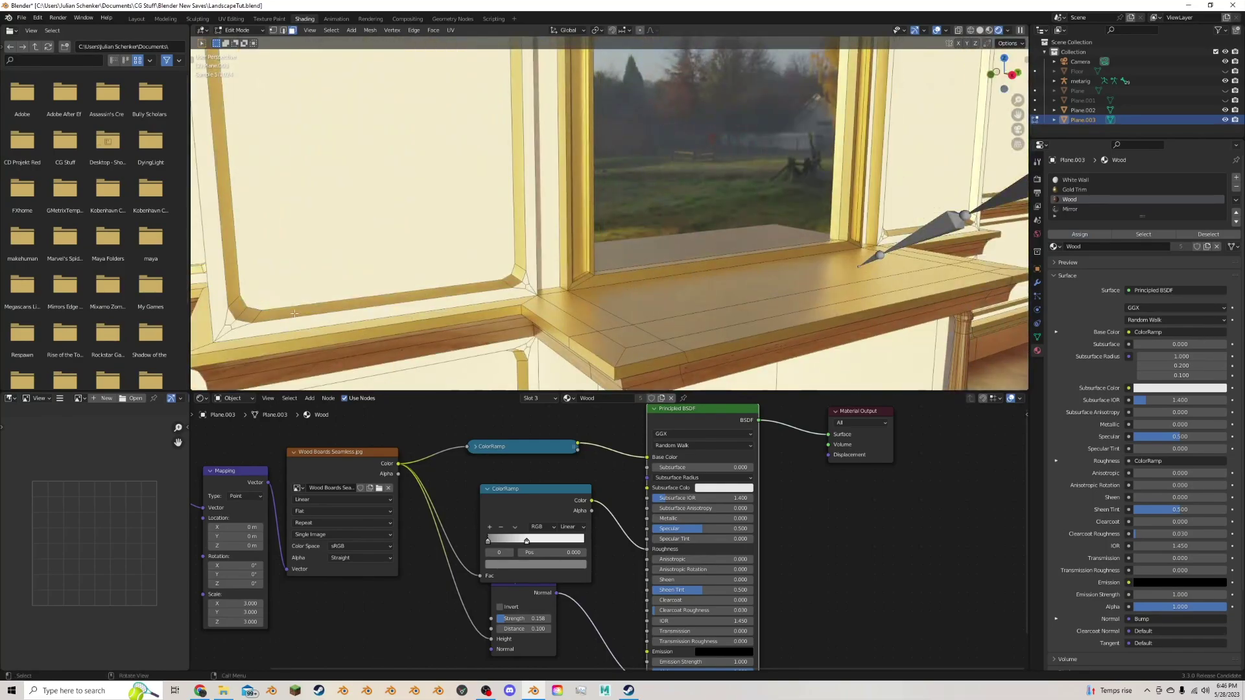
left_click(204, 346)
left_click(204, 345, "alt")
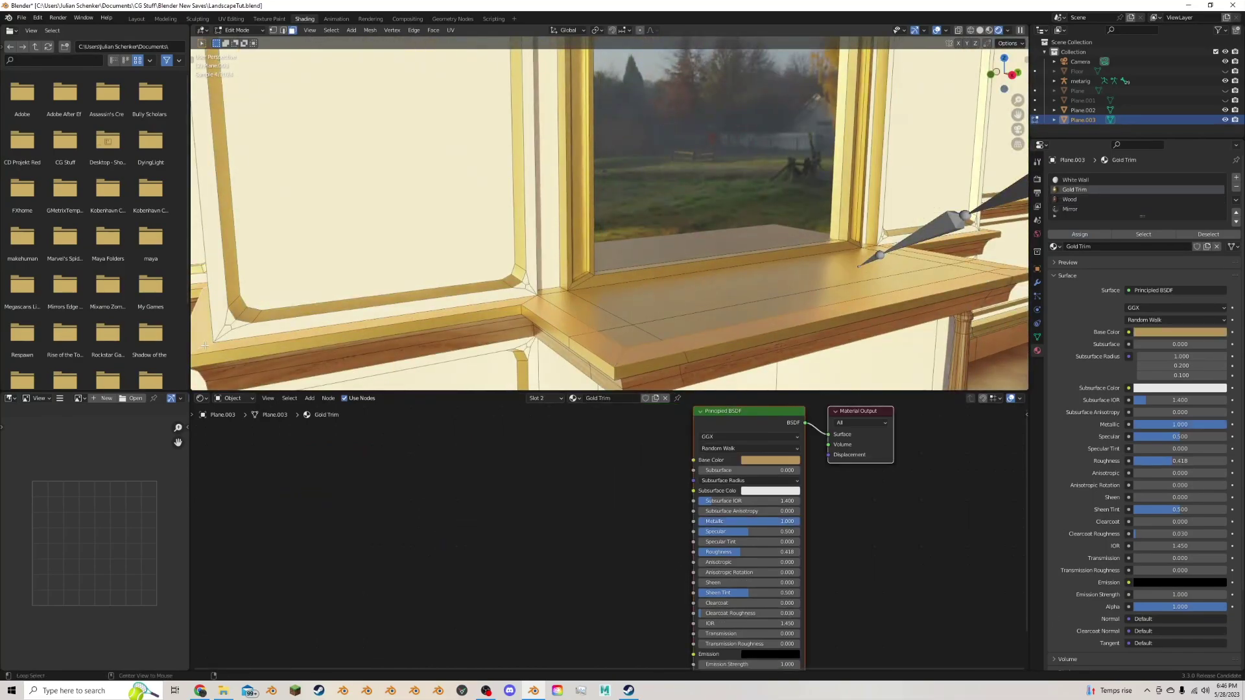
scroll(204, 346, "down", 3)
left_click(1069, 199)
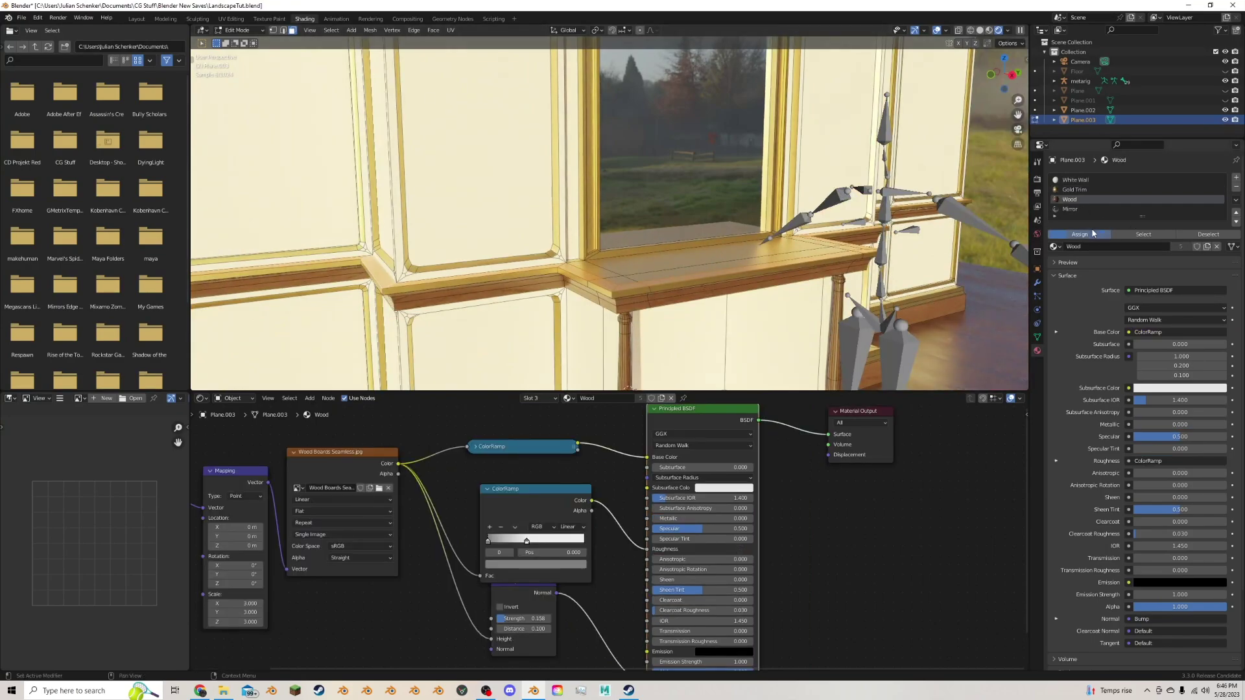
left_click(1080, 234)
middle_click_drag(745, 246, 732, 263)
key("u")
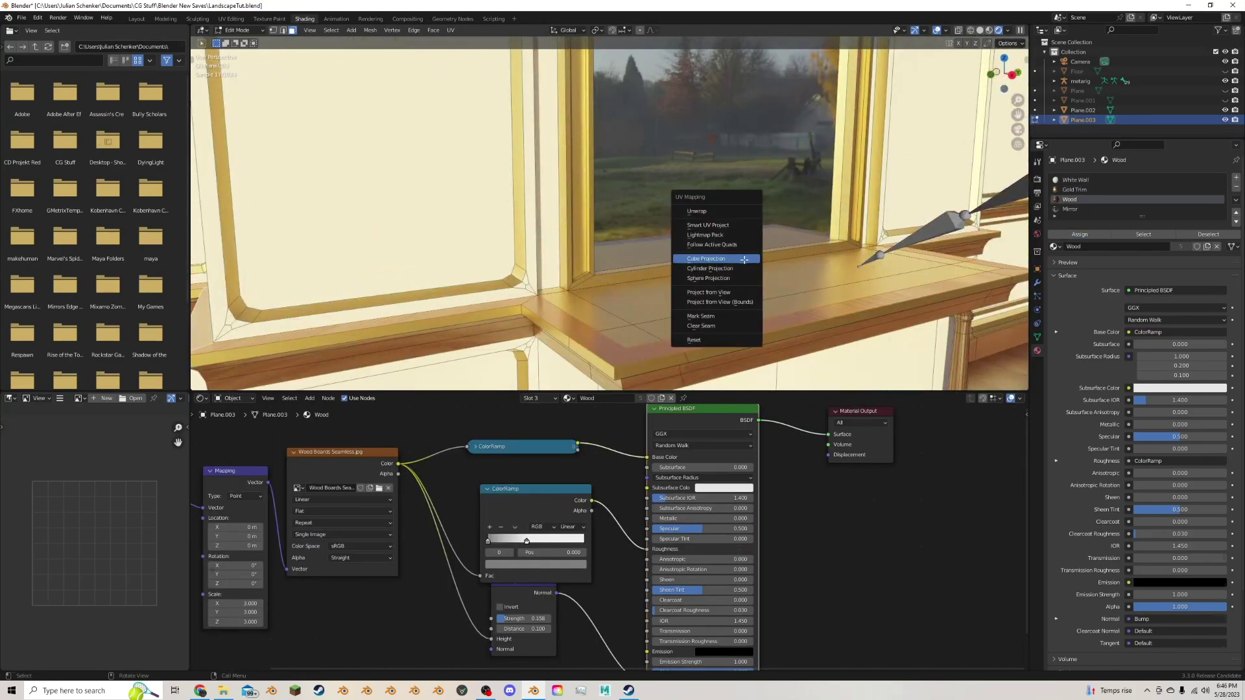
left_click(745, 259)
Select the flat top faces of the mantel shelf inside its wooden edge and assign White Wall to them.
left_click(632, 316)
left_click(613, 322, "shift")
left_click(638, 332)
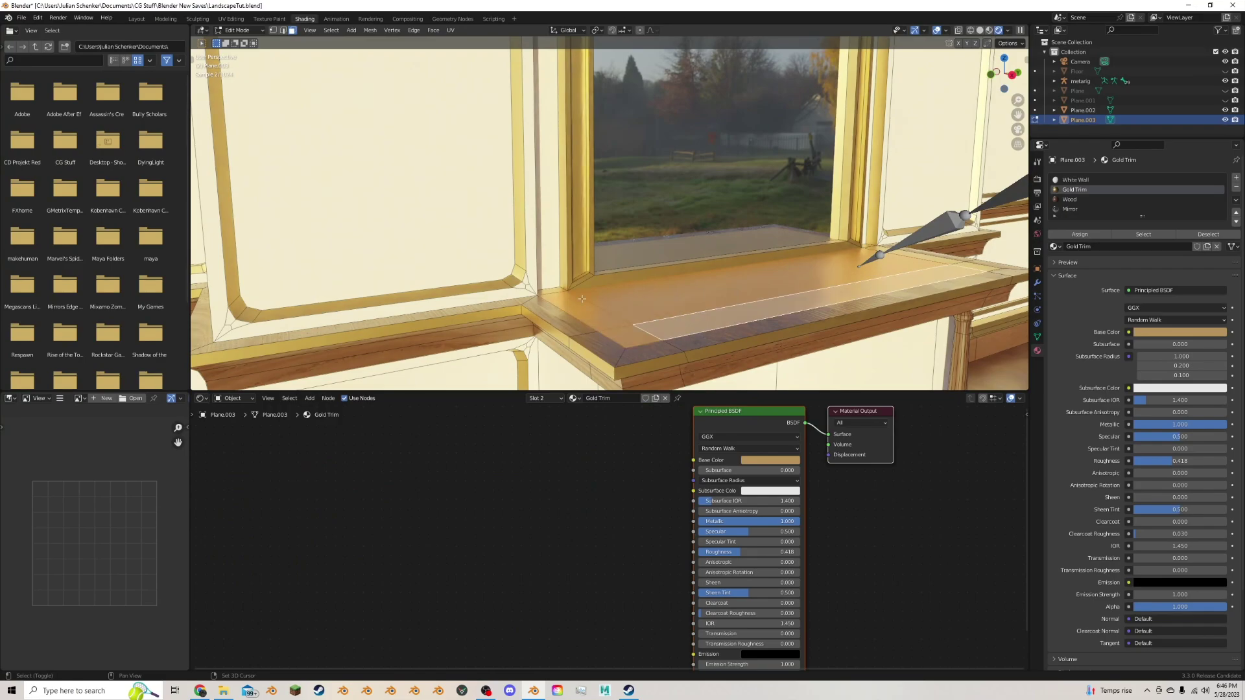
left_click(554, 290, "shift")
middle_click_drag(554, 290, 518, 292)
middle_click_drag(778, 279, 538, 298, "shift")
left_click(650, 315, "shift")
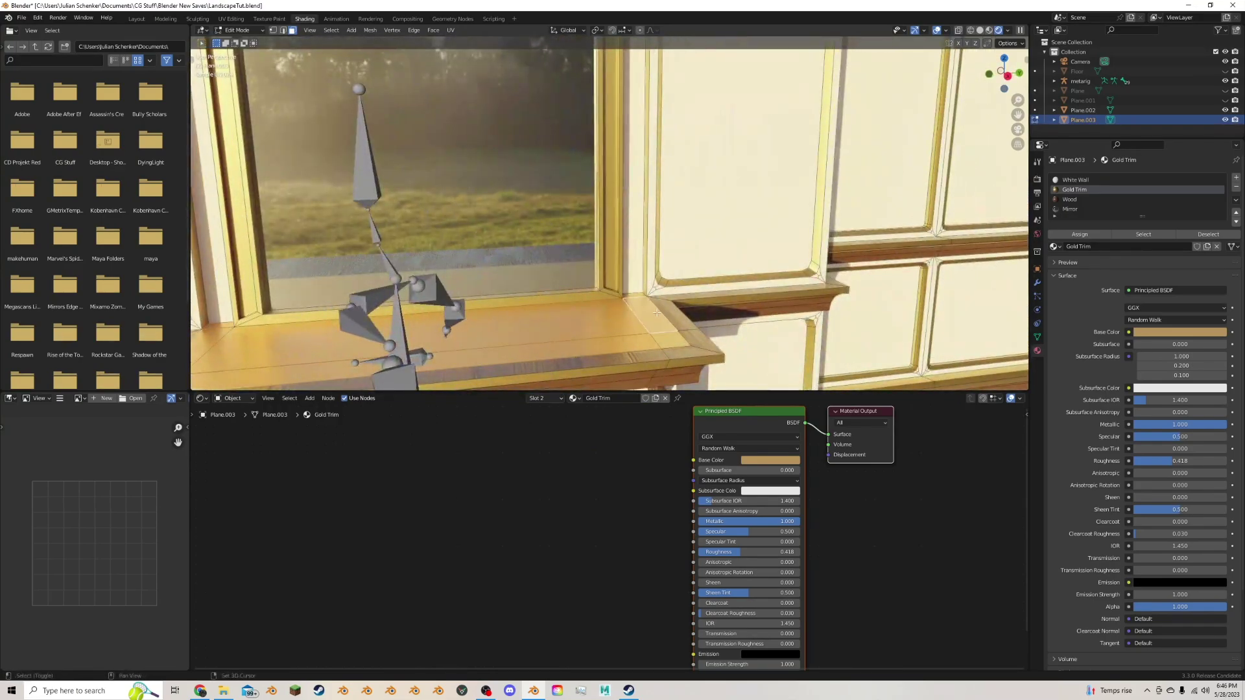
left_click(666, 336, "shift")
left_click(666, 335, "shift")
left_click(1076, 179)
left_click(1079, 234)
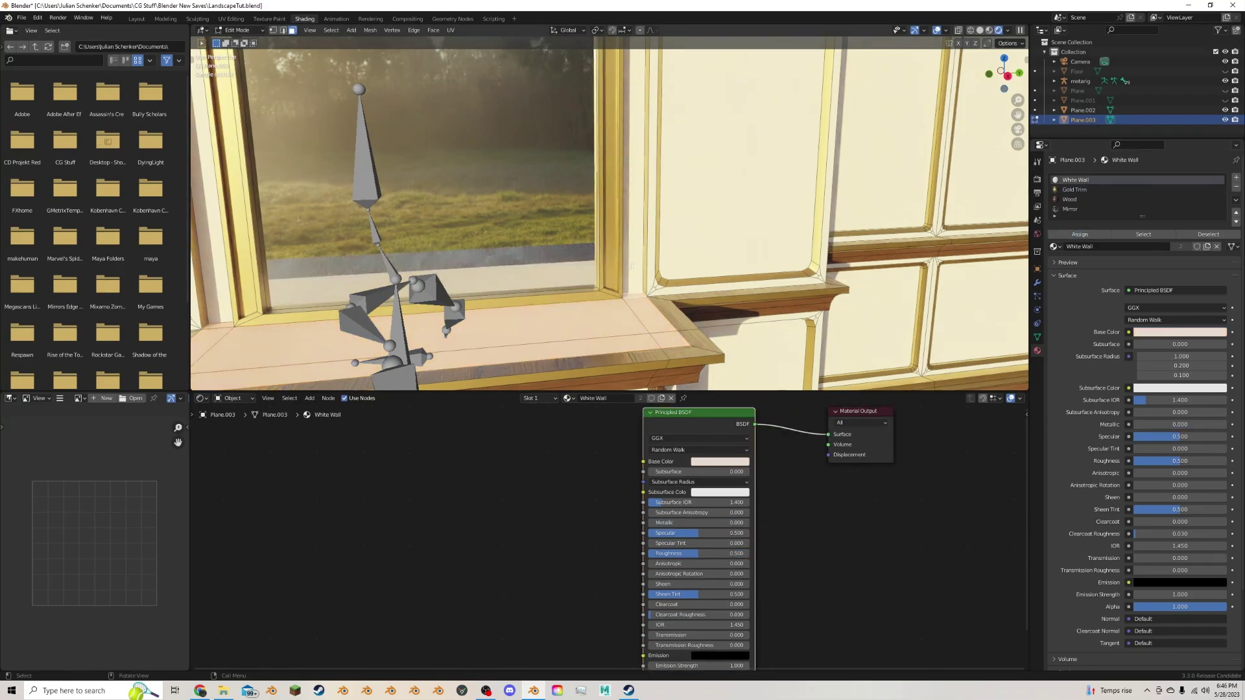
Select the gold face loop around the arched mirror frame and assign White Wall to it.
left_click(609, 269)
scroll(609, 269, "down", 4)
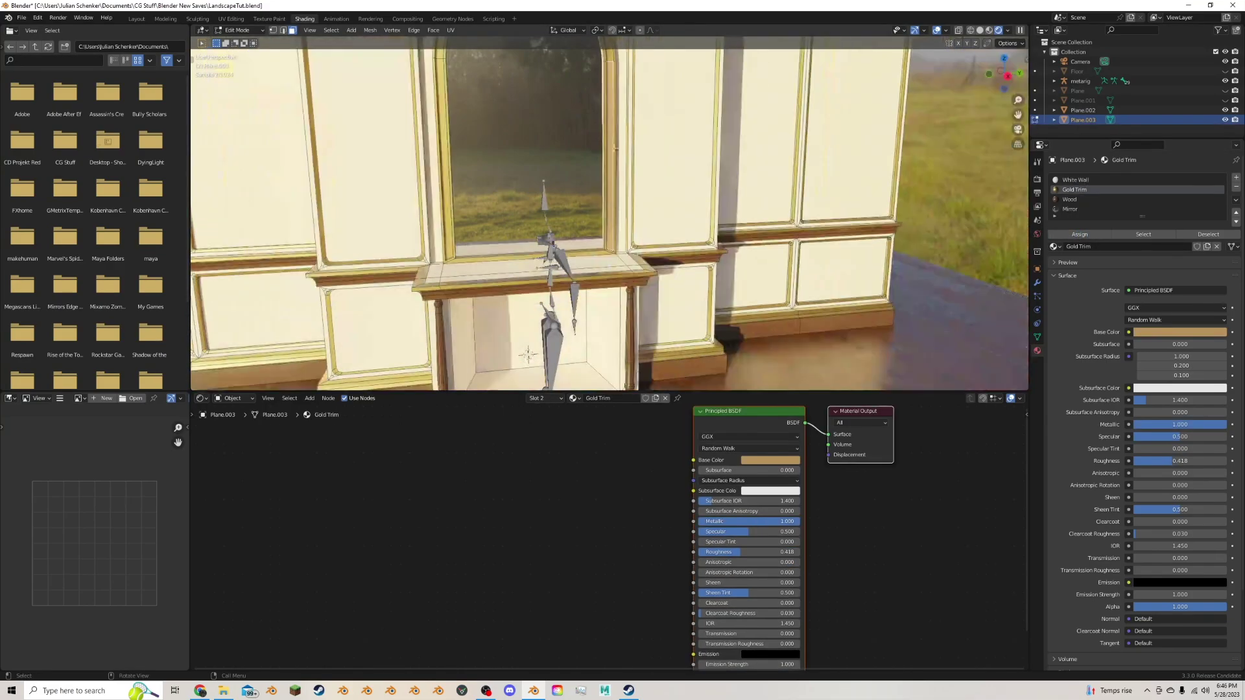
left_click(610, 61, "alt")
middle_click_drag(610, 61, 629, 75)
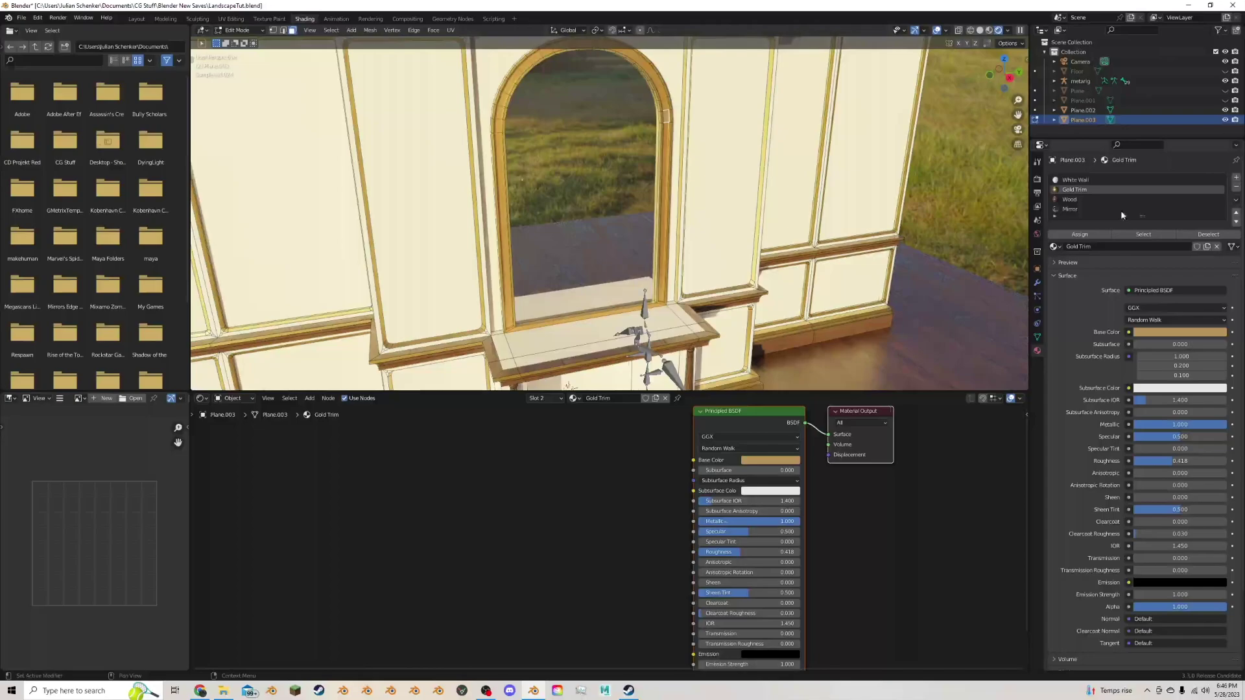
left_click(1076, 179)
left_click(1079, 234)
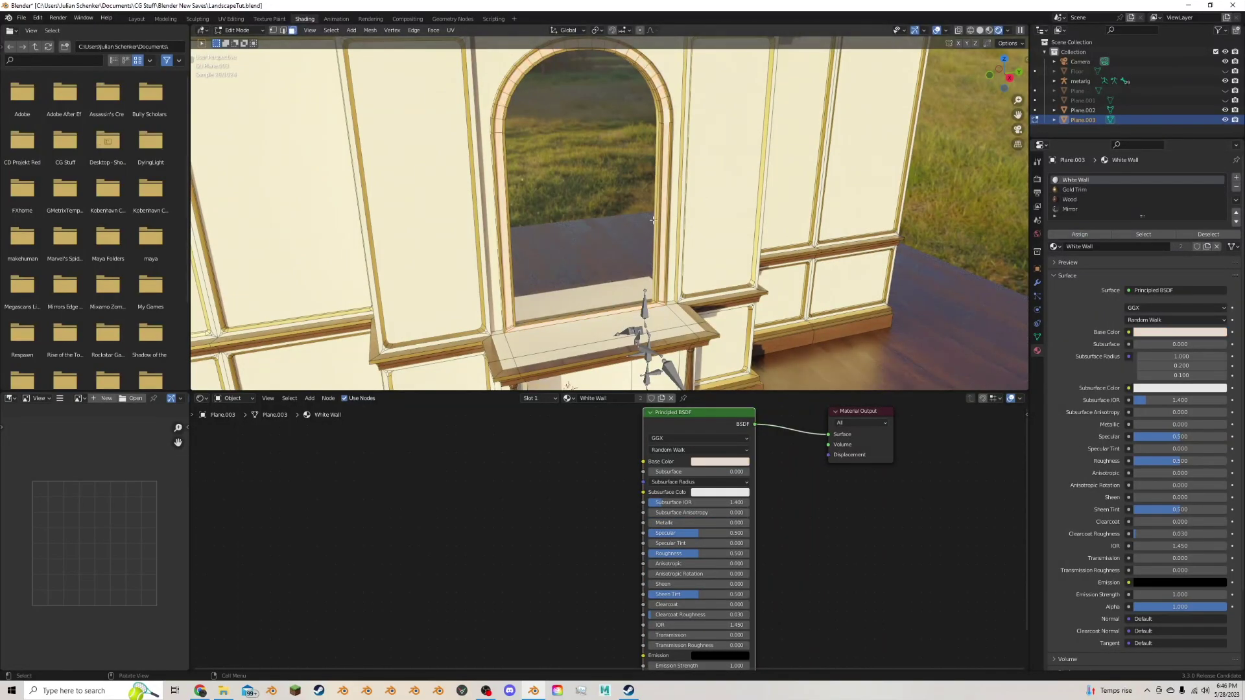
middle_click_drag(653, 220, 663, 206)
scroll(662, 214, "down", 4)
key("Tab")
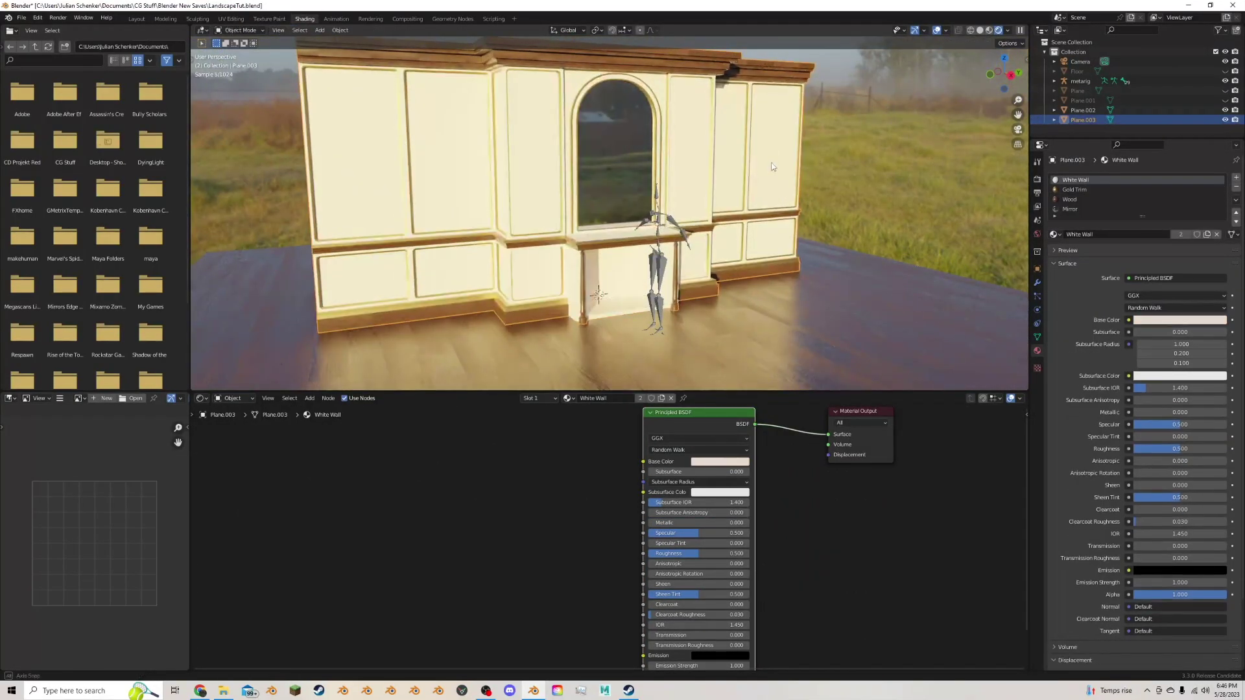
middle_click_drag(958, 118, 957, 123)
middle_click_drag(759, 114, 770, 166, "shift")
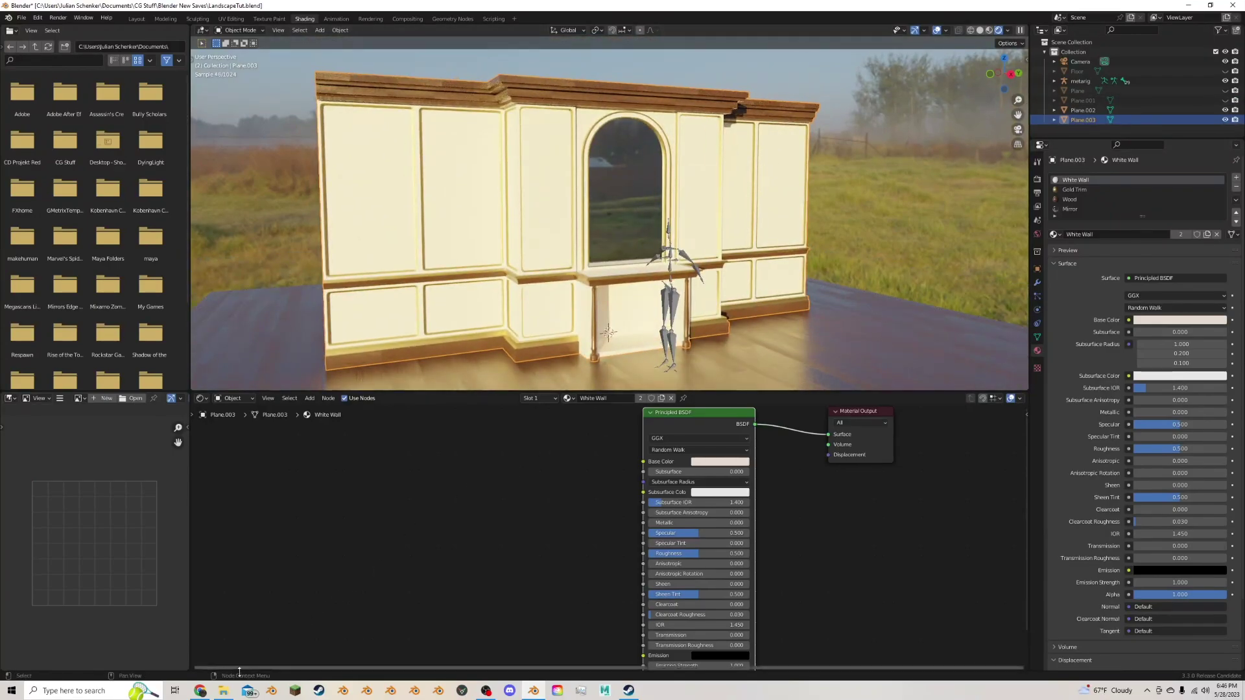
Bring the Wallpaper2 image from the Train folder into the White Wall material and connect its Color to Base Color.
left_click(222, 691)
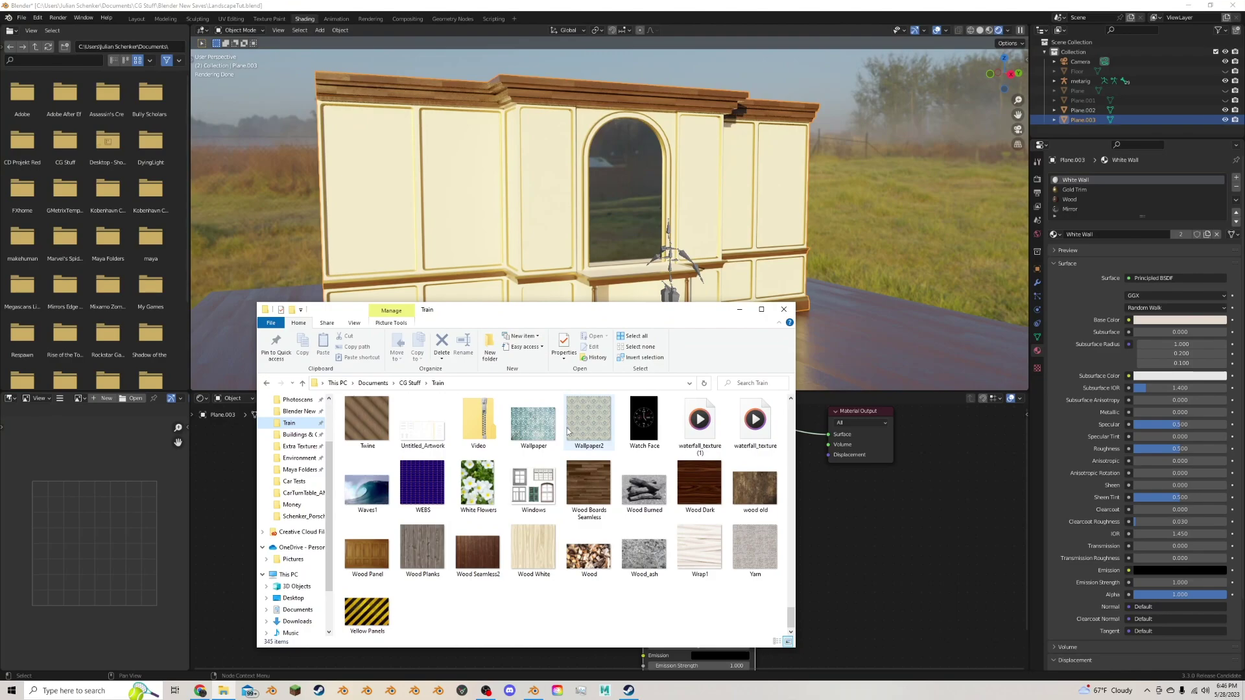
left_click_drag(568, 431, 483, 481)
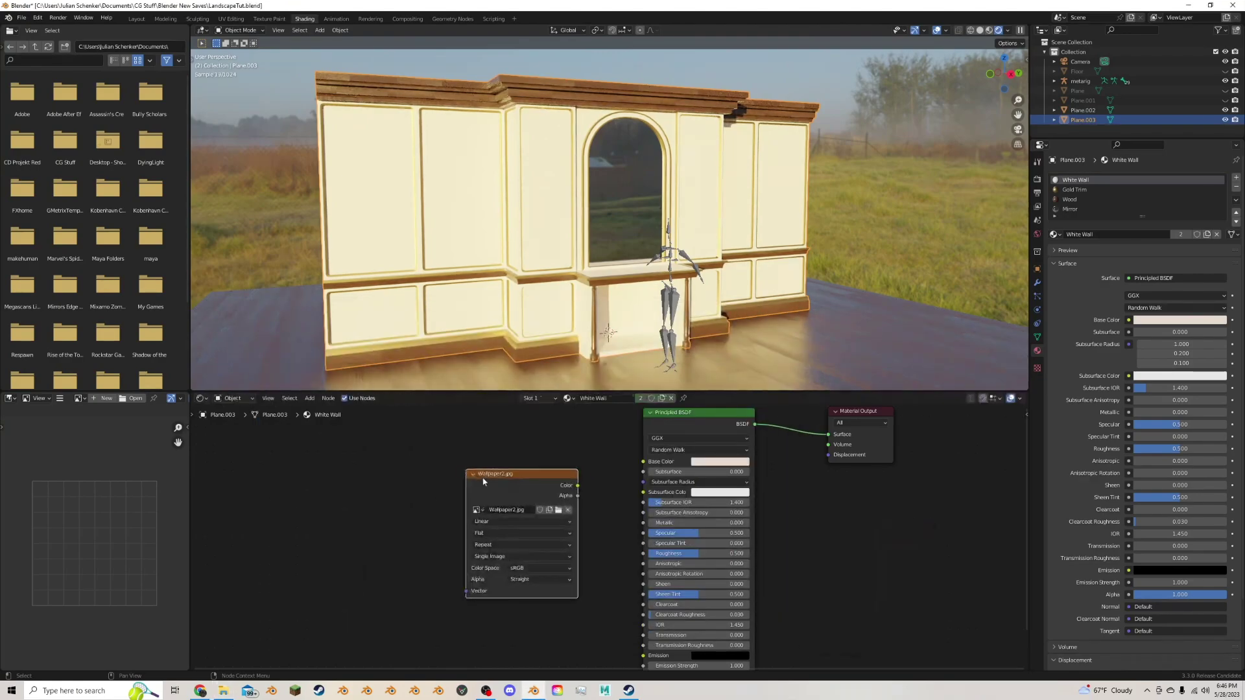
left_click_drag(577, 485, 643, 461)
left_click_drag(518, 474, 393, 464)
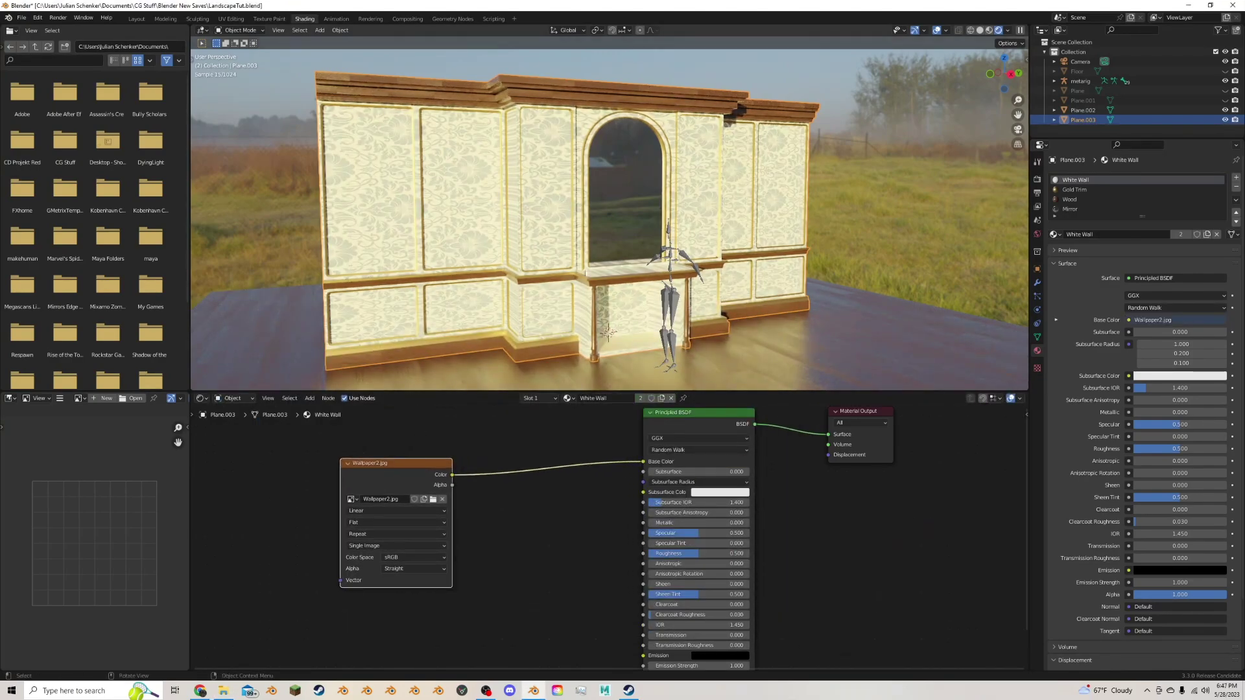
Select all White Wall faces and unwrap them for the wallpaper texture.
key("Tab")
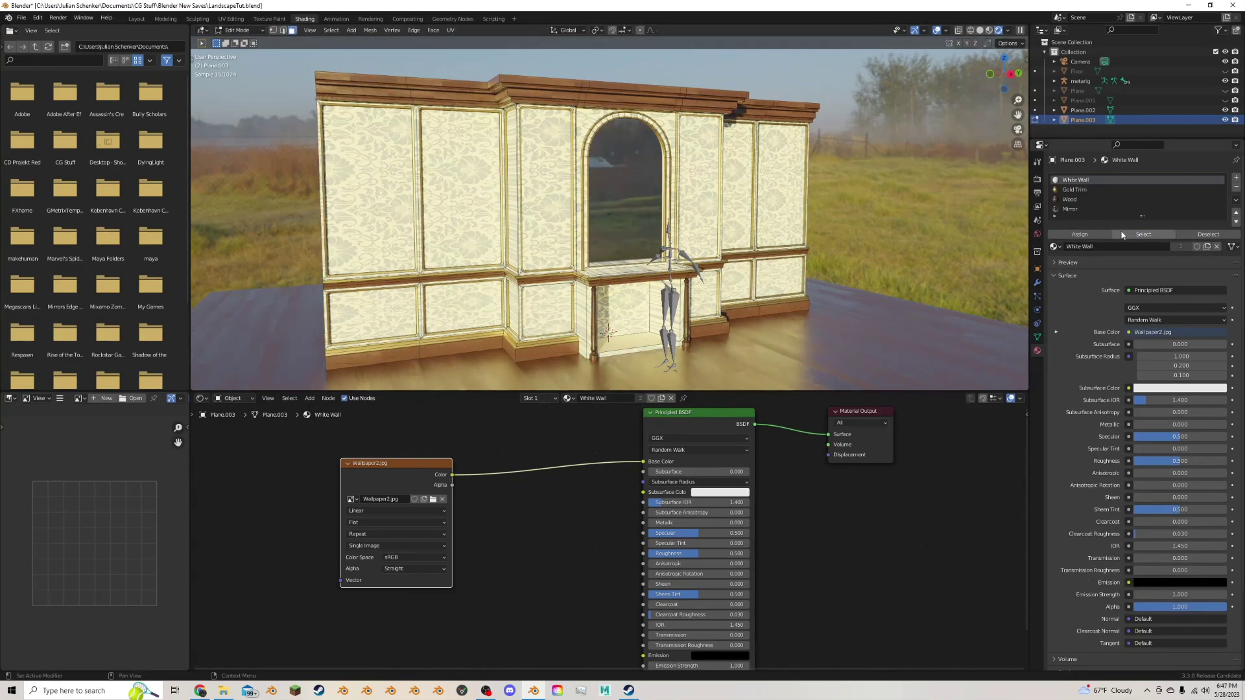
left_click(1143, 234)
key("u")
left_click(867, 223)
key("Tab")
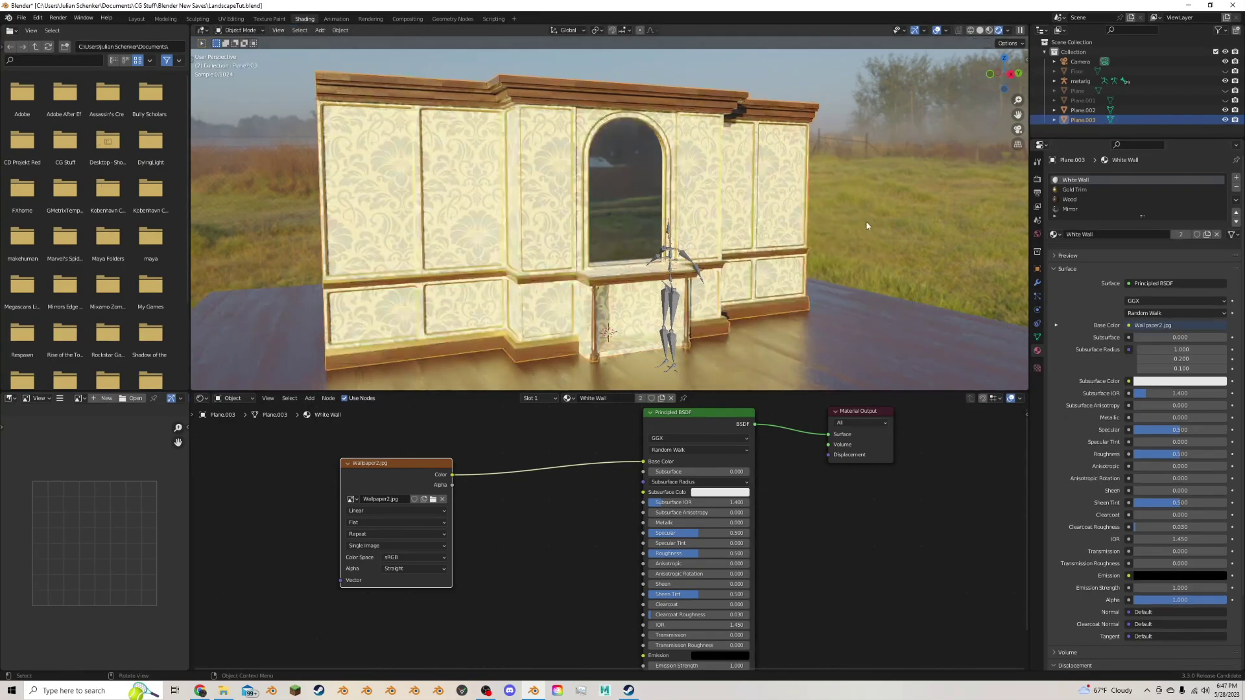
Add Texture Coordinate and Mapping nodes to the wallpaper texture and set the mapping scale to 5 on all axes.
left_click_drag(409, 480, 407, 468)
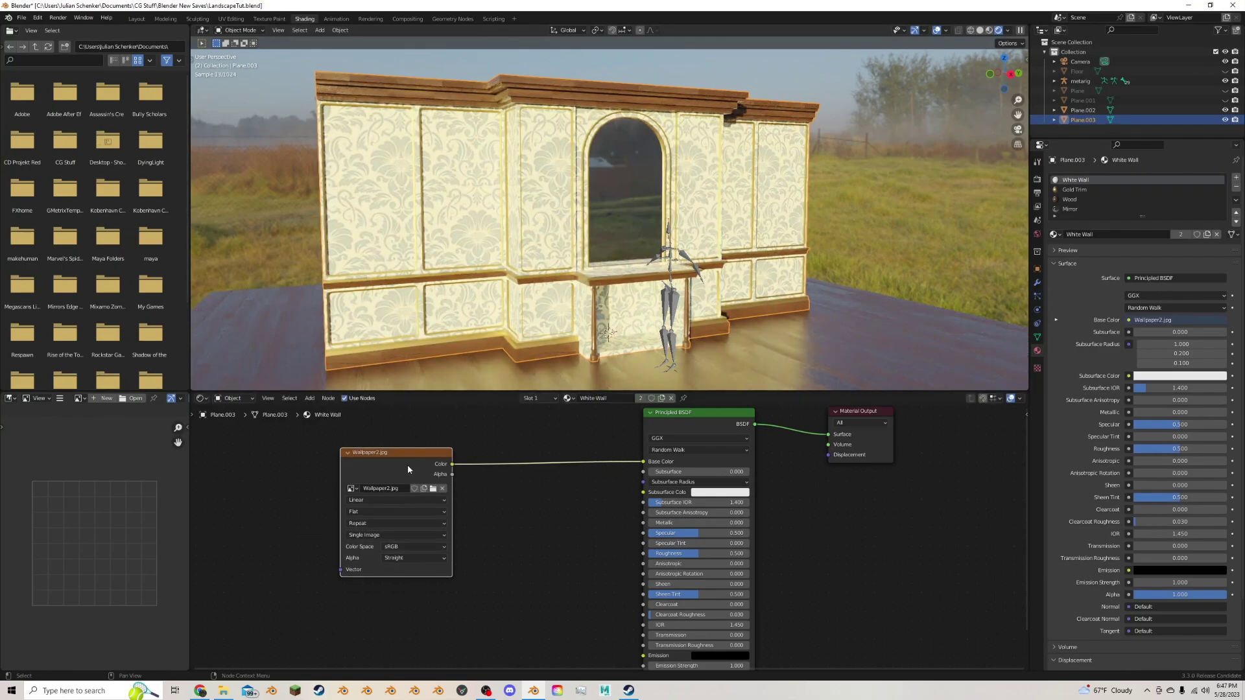
key("ctrl+t")
scroll(603, 542, "down", 2)
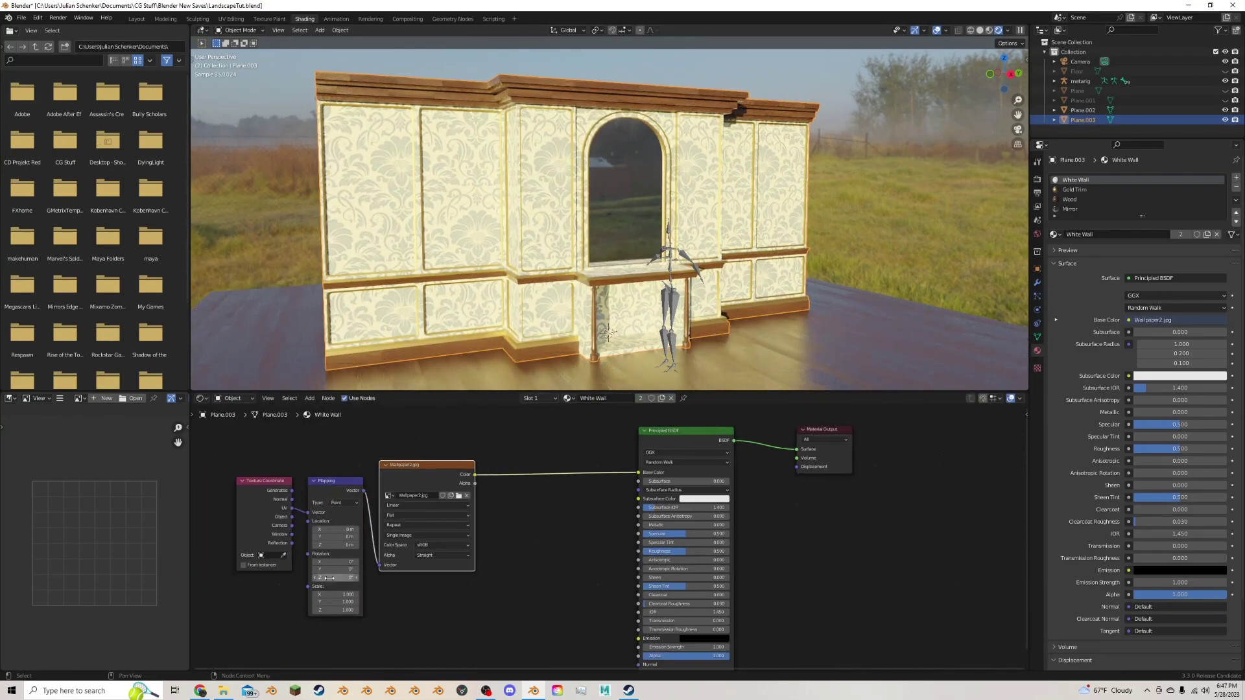
left_click_drag(331, 594, 328, 610)
type("5")
key("Return")
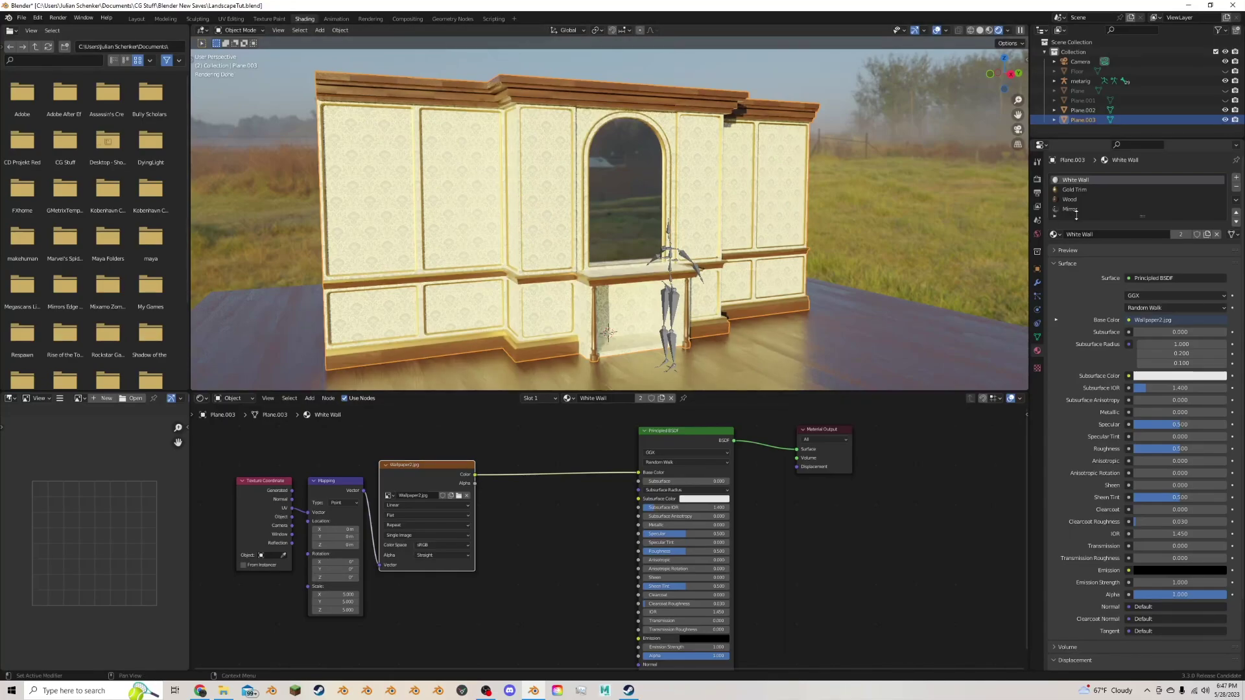
Add a new material slot to the wall and fill it with an independent copy of White Wall.
left_click(1235, 176)
left_click(1053, 237)
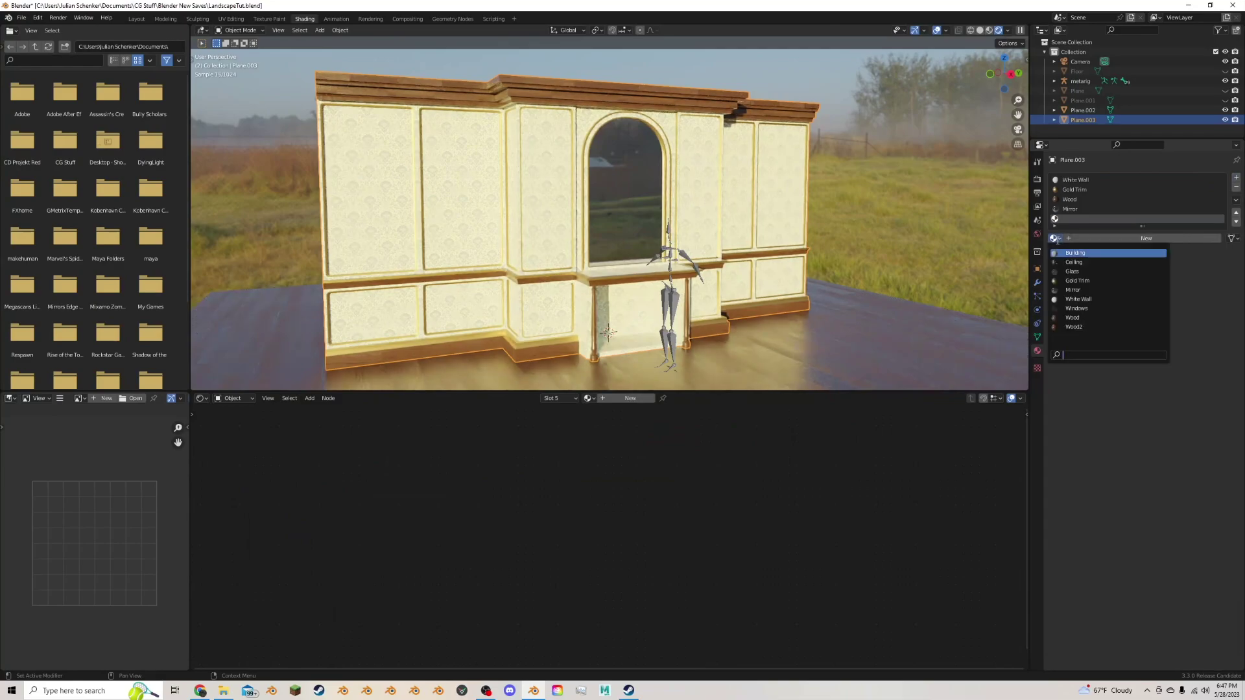
left_click(1078, 299)
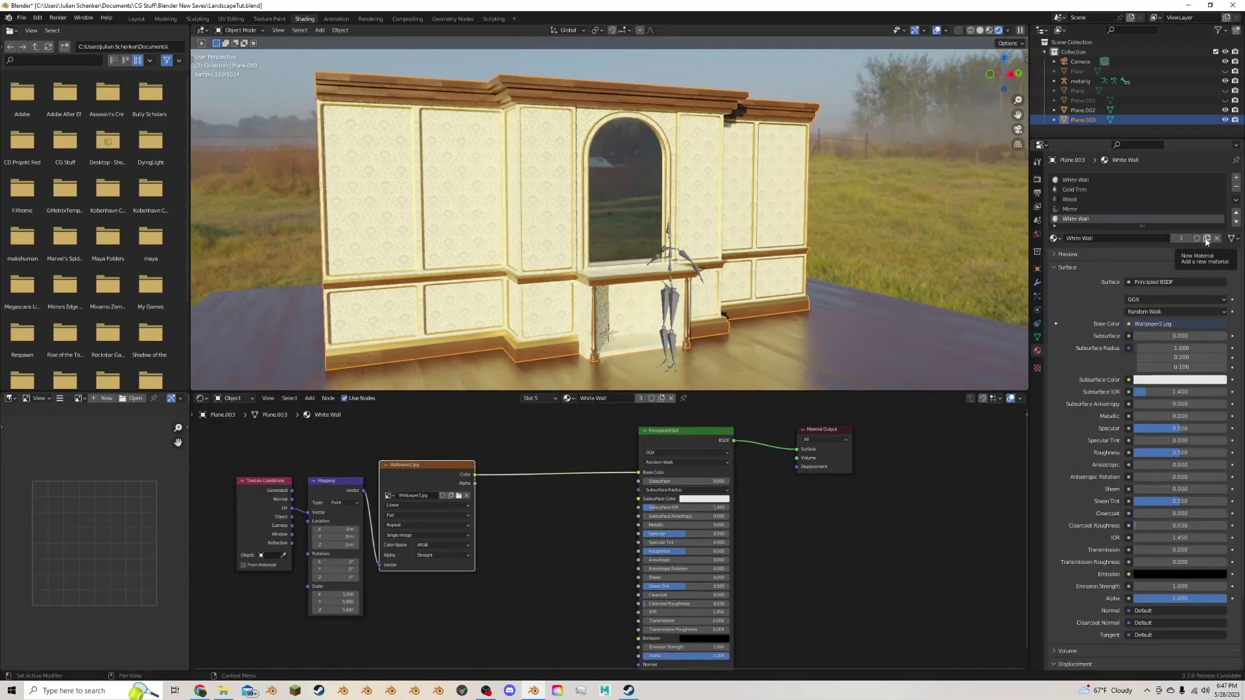
left_click(1207, 239)
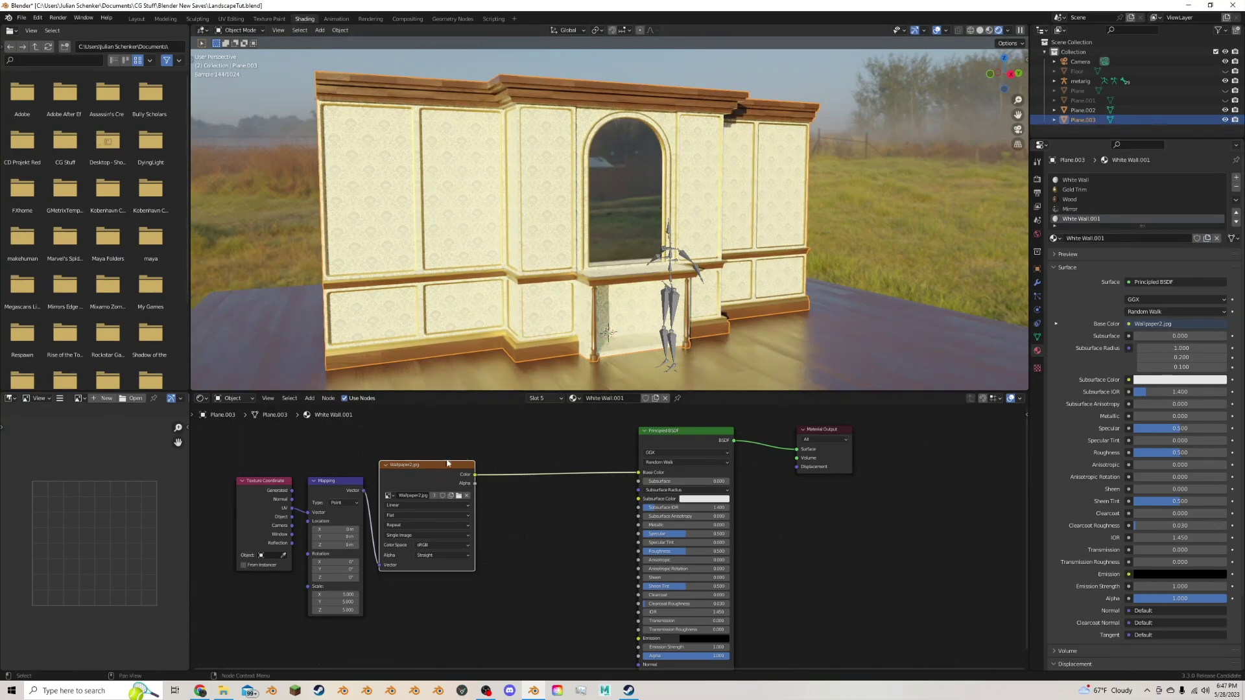
Disconnect the wallpaper from Base Color in White Wall.001 and assign that material to the selected white faces.
left_click(514, 468)
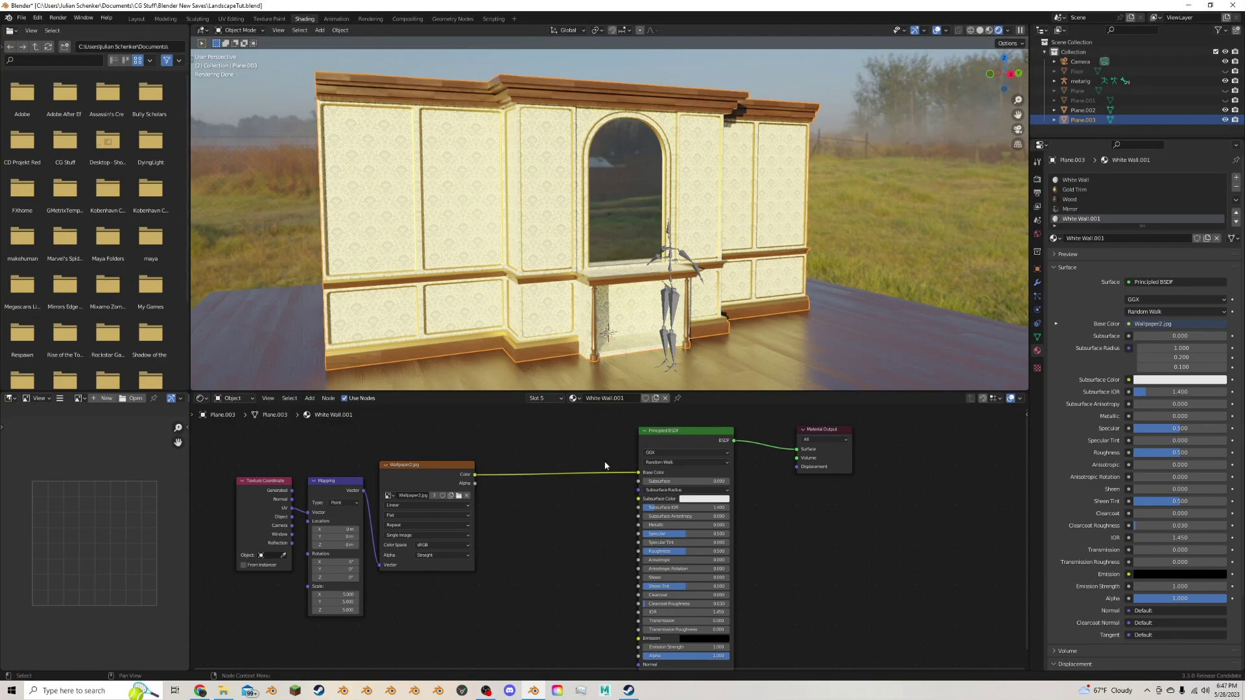
left_click_drag(638, 473, 692, 155)
key("Tab")
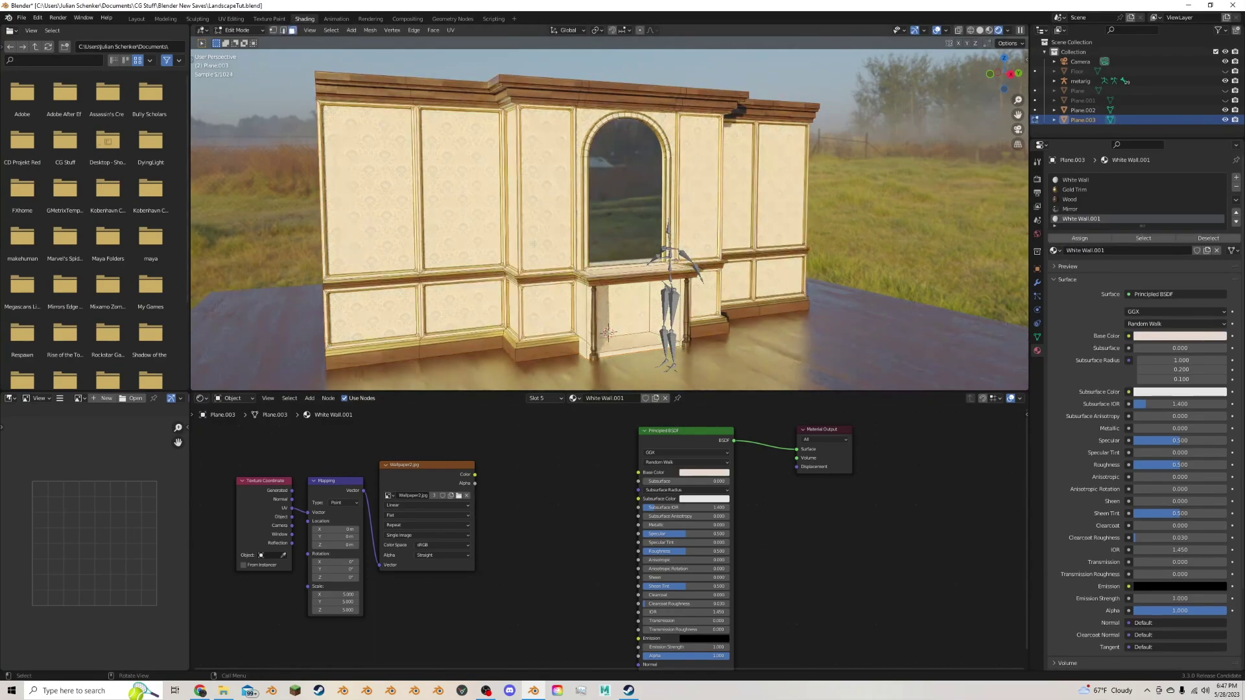
left_click(1084, 239)
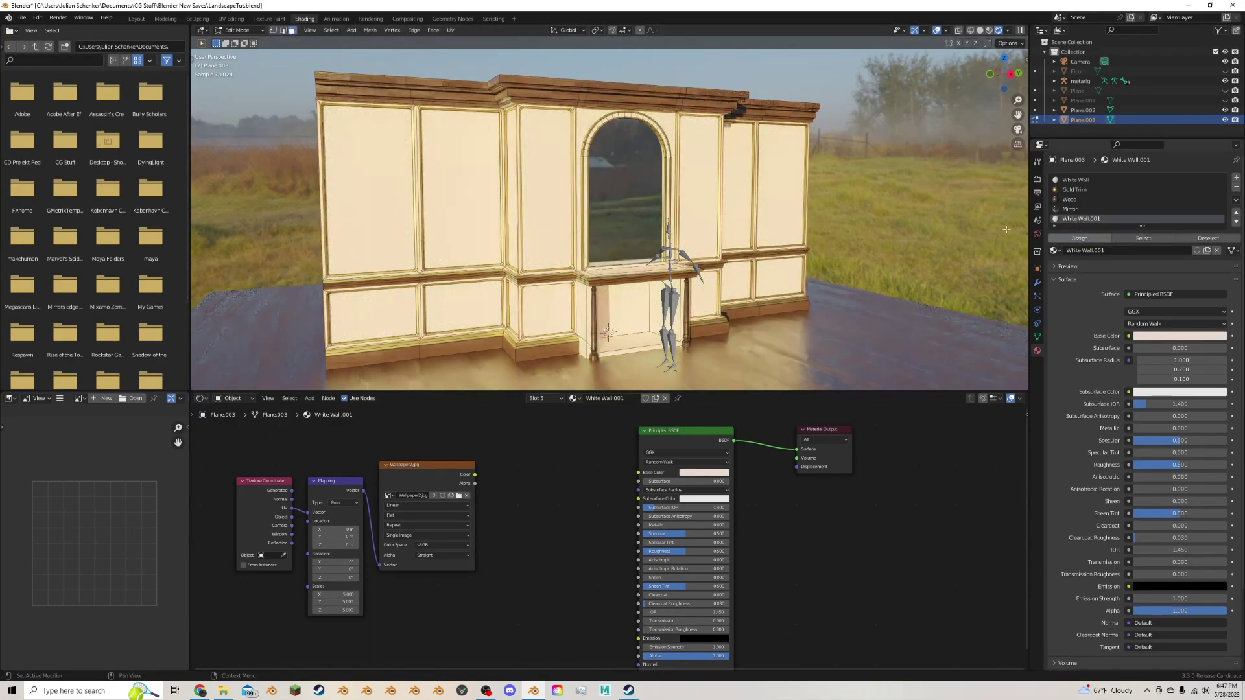
Select the inset upper and lower panel faces across the whole wall and assign the wallpapered White Wall material to them.
left_click(776, 269, "shift")
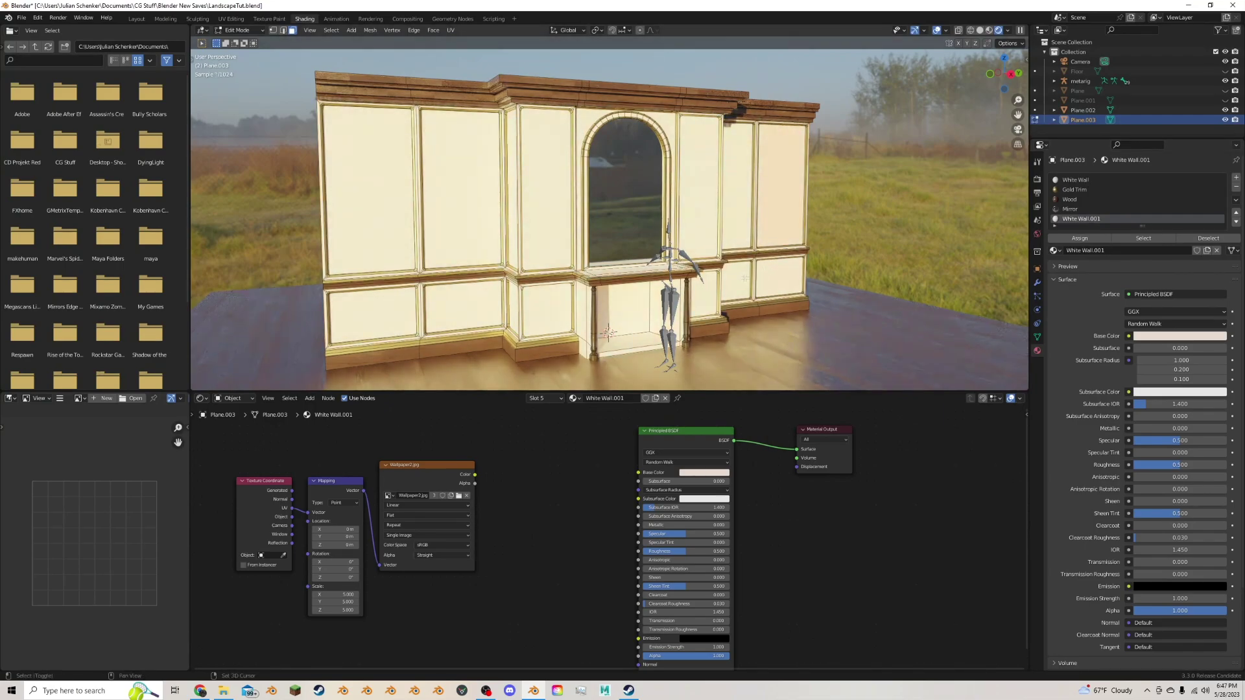
left_click(740, 277, "shift")
left_click(739, 226, "shift")
left_click(701, 225, "shift")
left_click(708, 285, "shift")
left_click(555, 308, "shift")
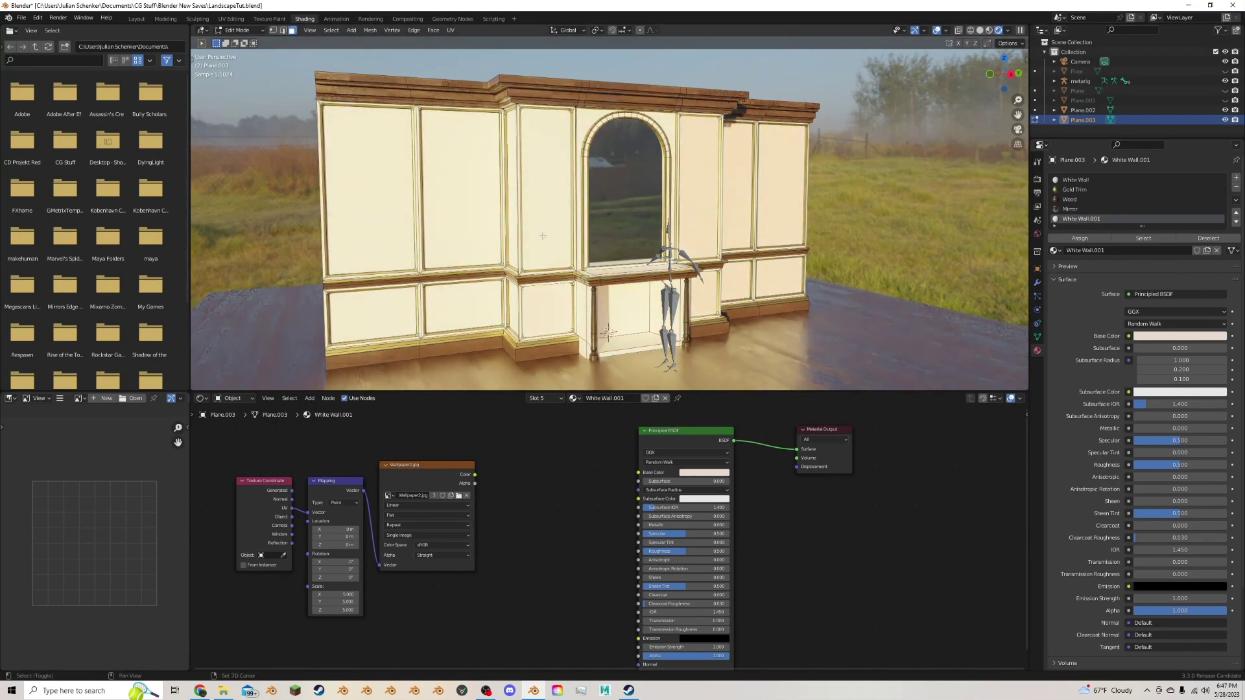
left_click(546, 241, "shift")
left_click(513, 236, "shift")
left_click(510, 301, "shift")
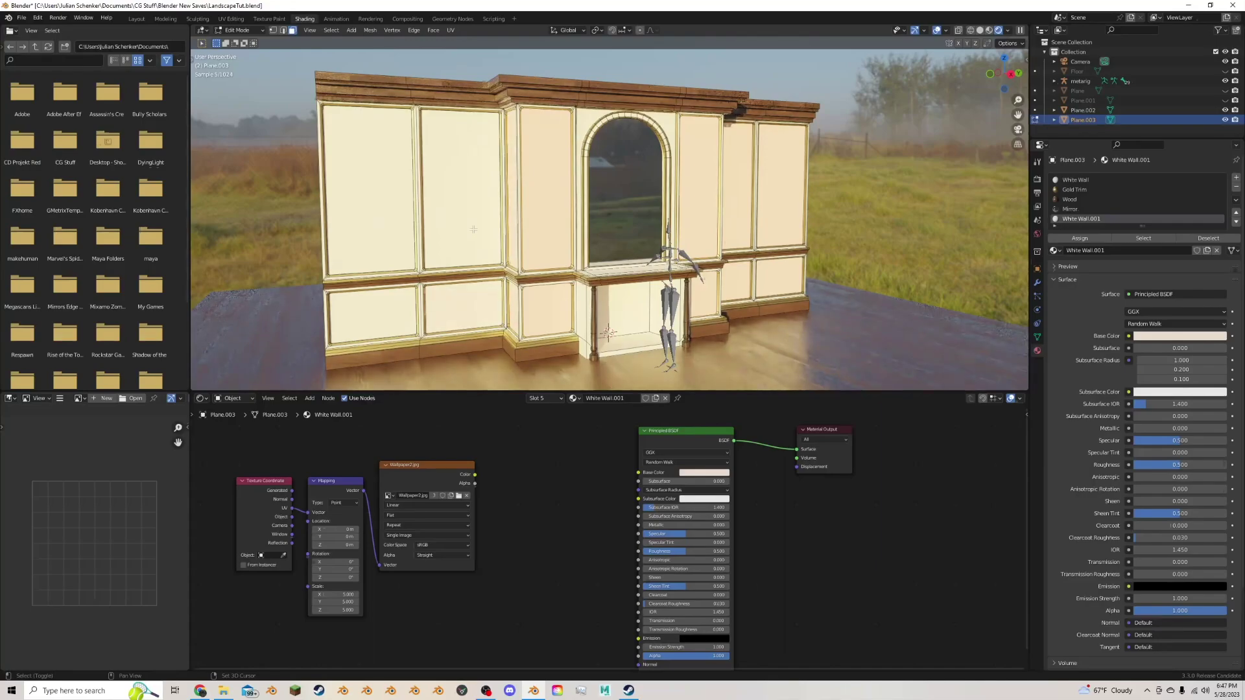
middle_click_drag(510, 300, 493, 224)
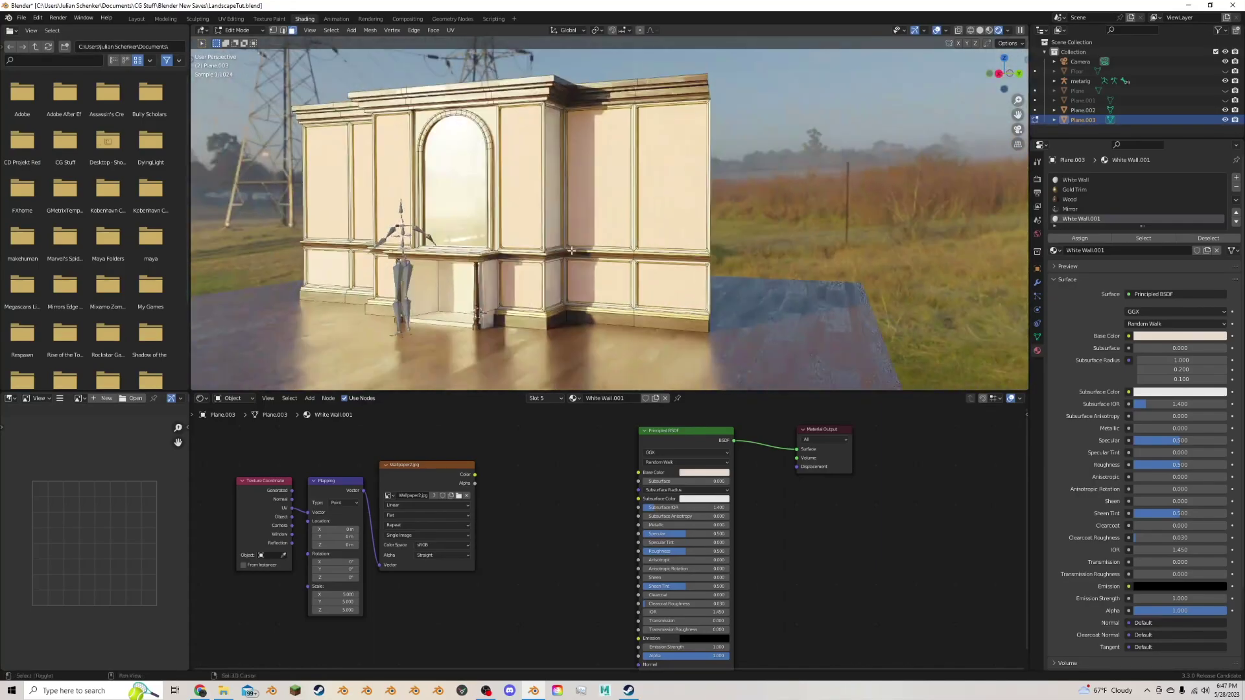
left_click(1075, 179)
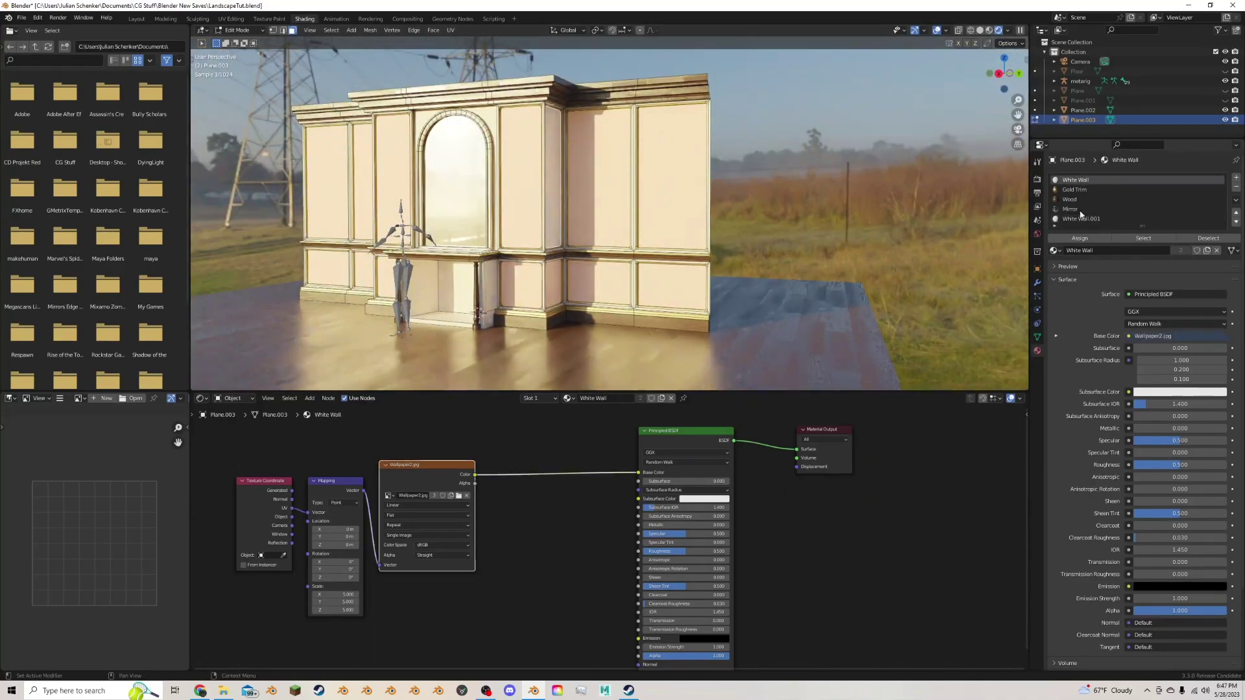
left_click(1079, 238)
middle_click_drag(713, 194, 740, 148)
key("Tab")
scroll(741, 148, "down", 4)
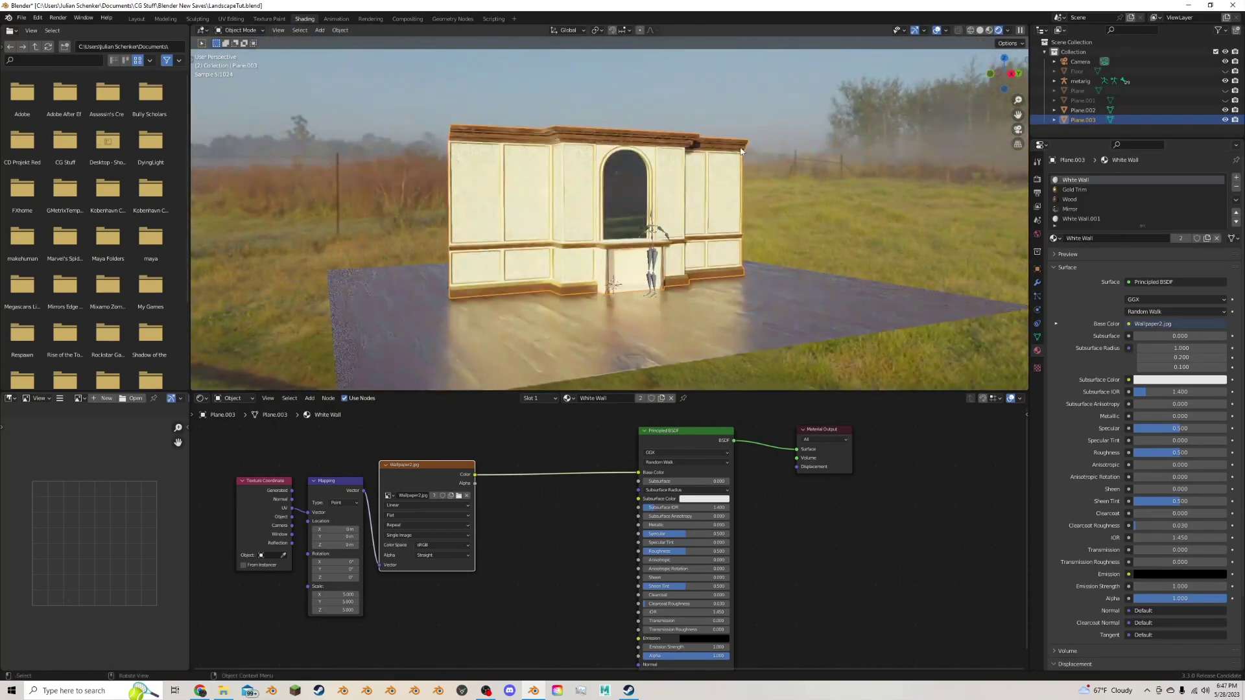
scroll(739, 145, "up", 4)
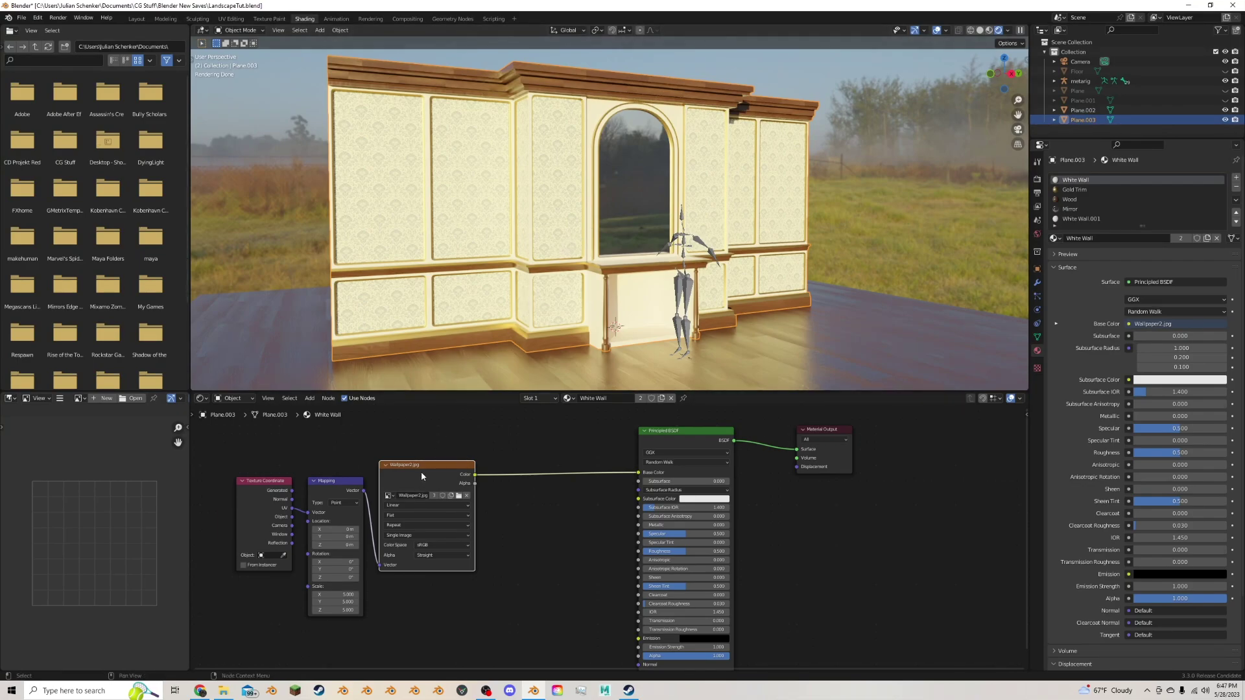
Preview the Wallpaper2.jpg texture directly on the White Wall.001 surfaces, and reconnect the Principled BSDF to the material output.
left_click_drag(421, 476, 425, 478)
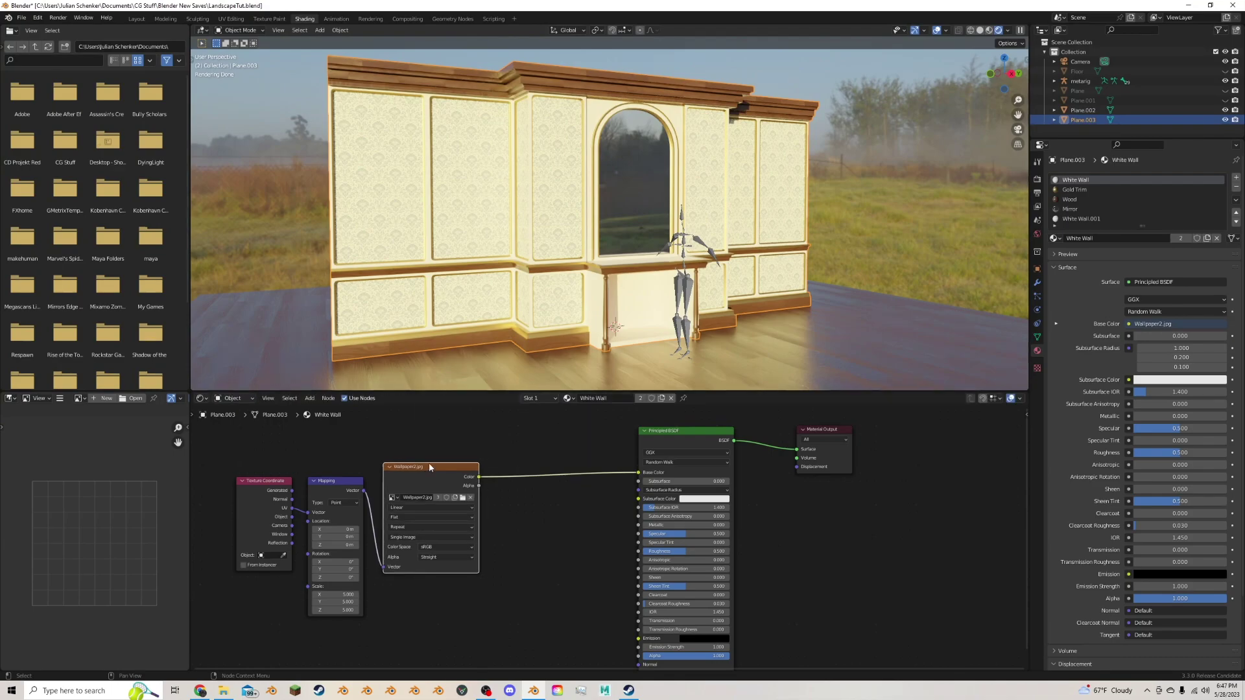
scroll(446, 245, "up", 5)
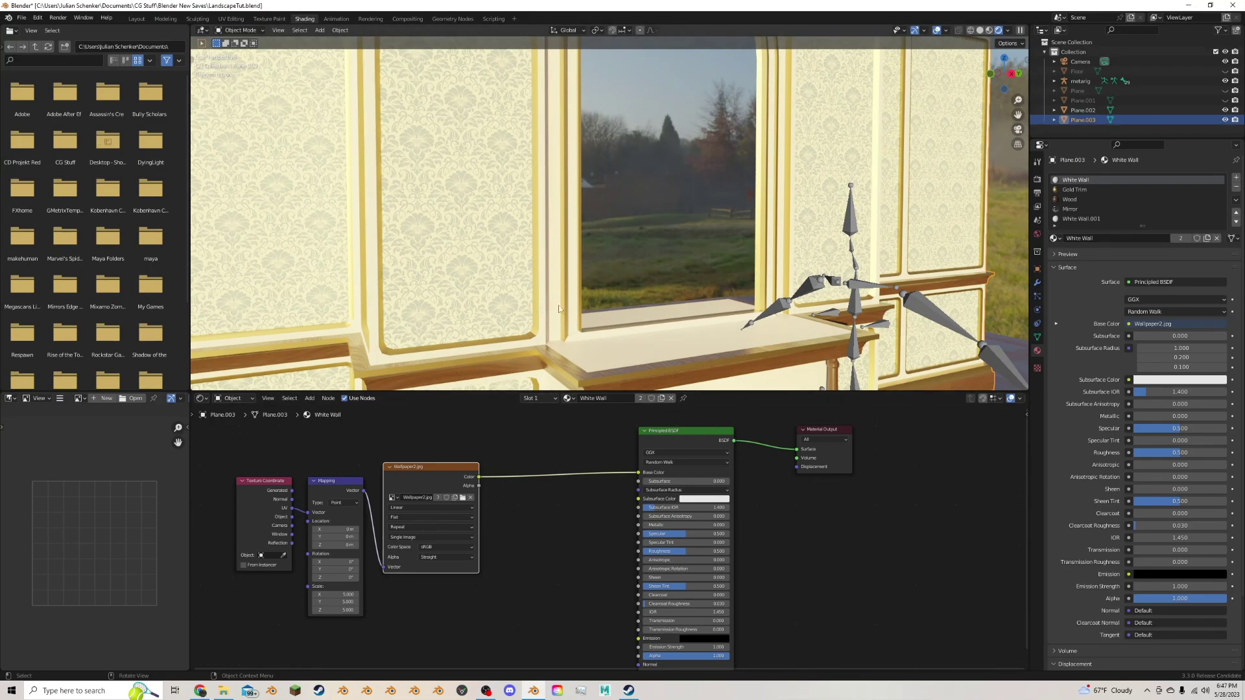
left_click(1080, 220)
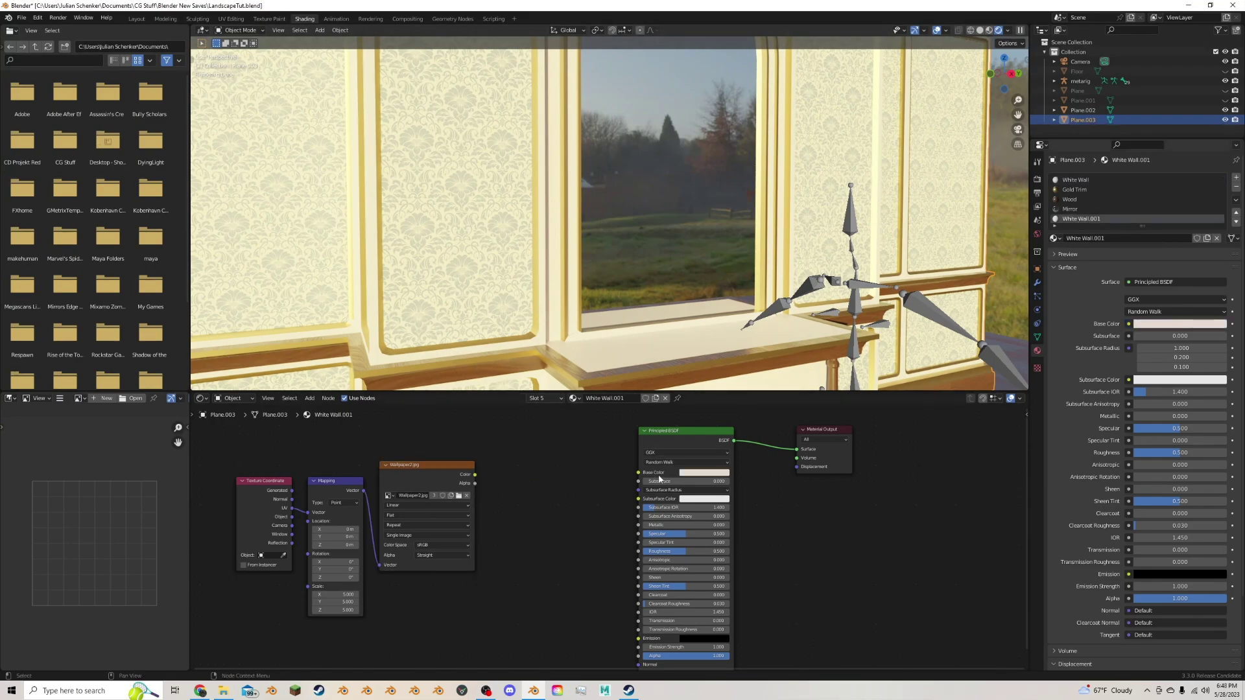
left_click(698, 474)
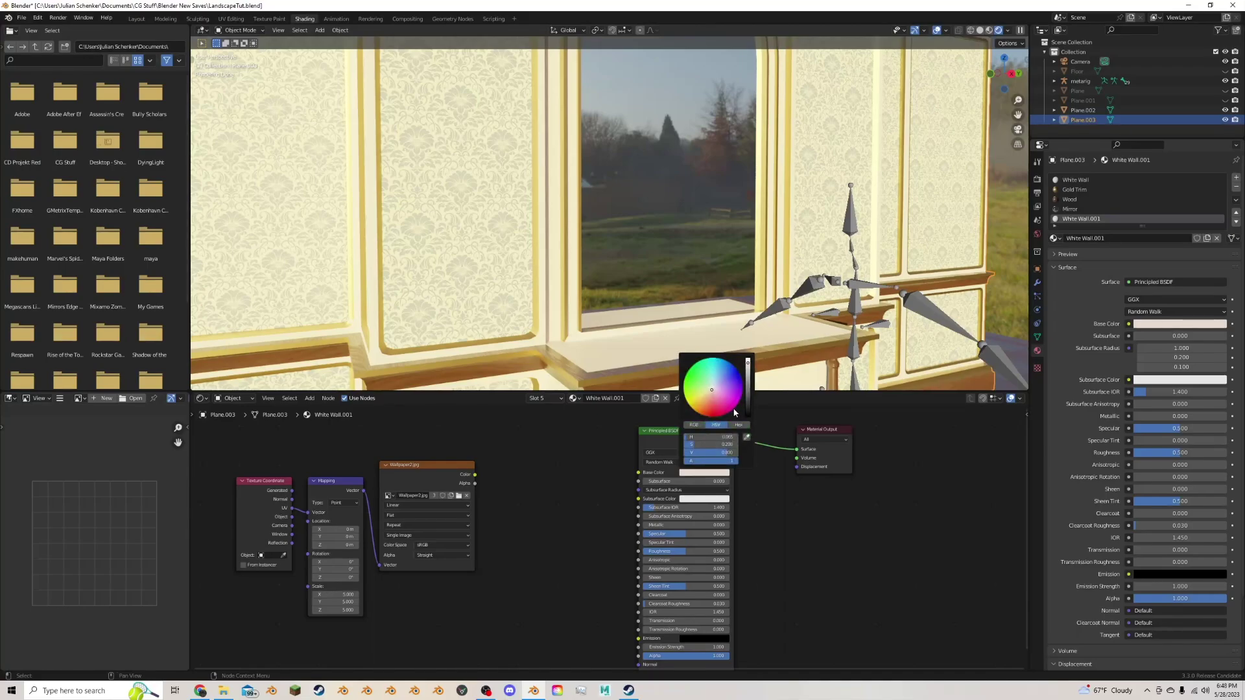
left_click(448, 474)
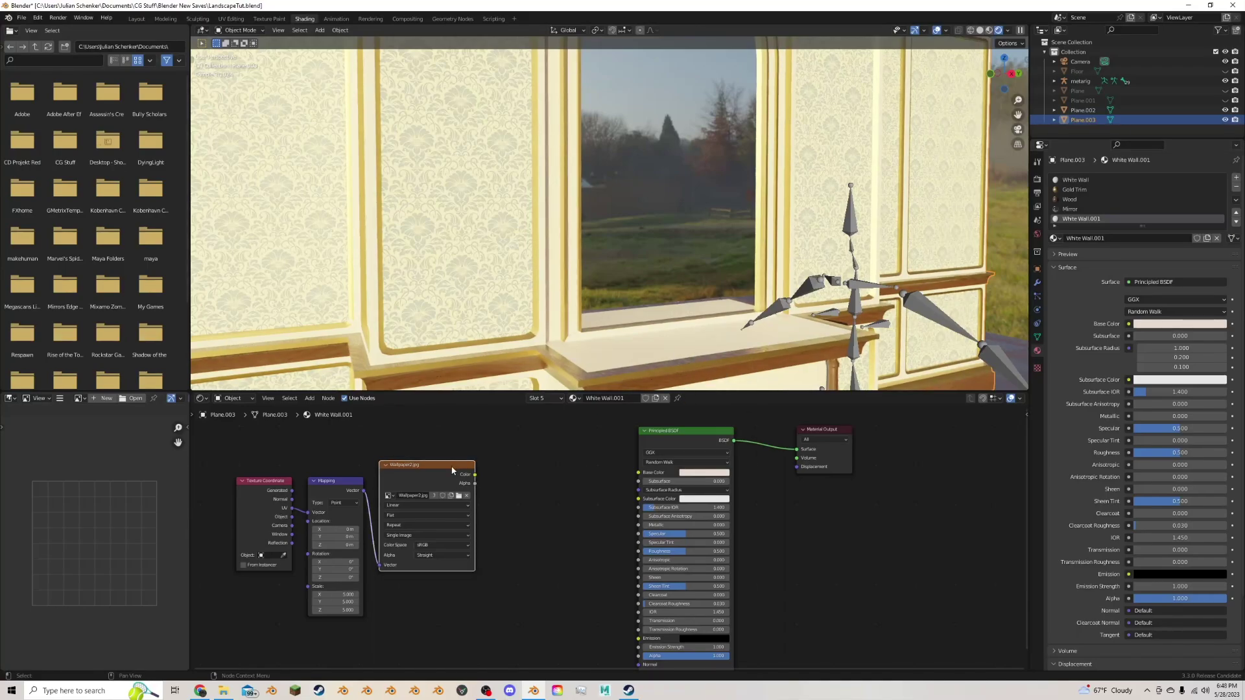
left_click(429, 488, "ctrl+shift")
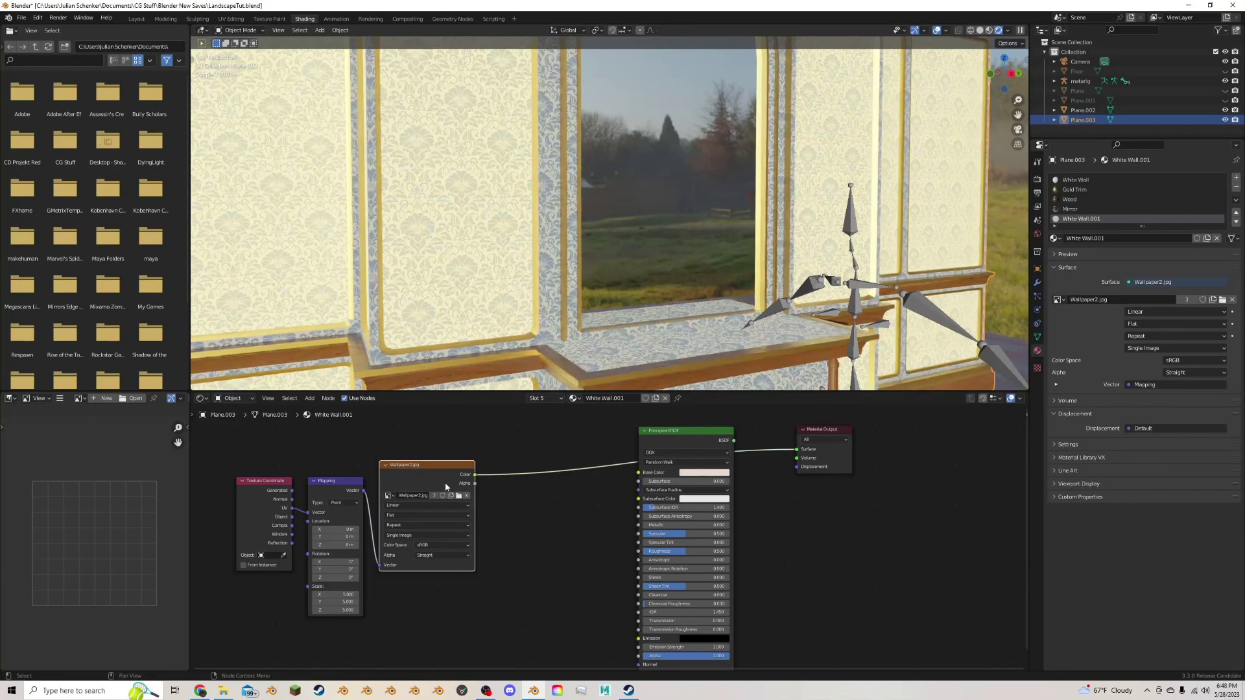
left_click(686, 435, "ctrl+shift")
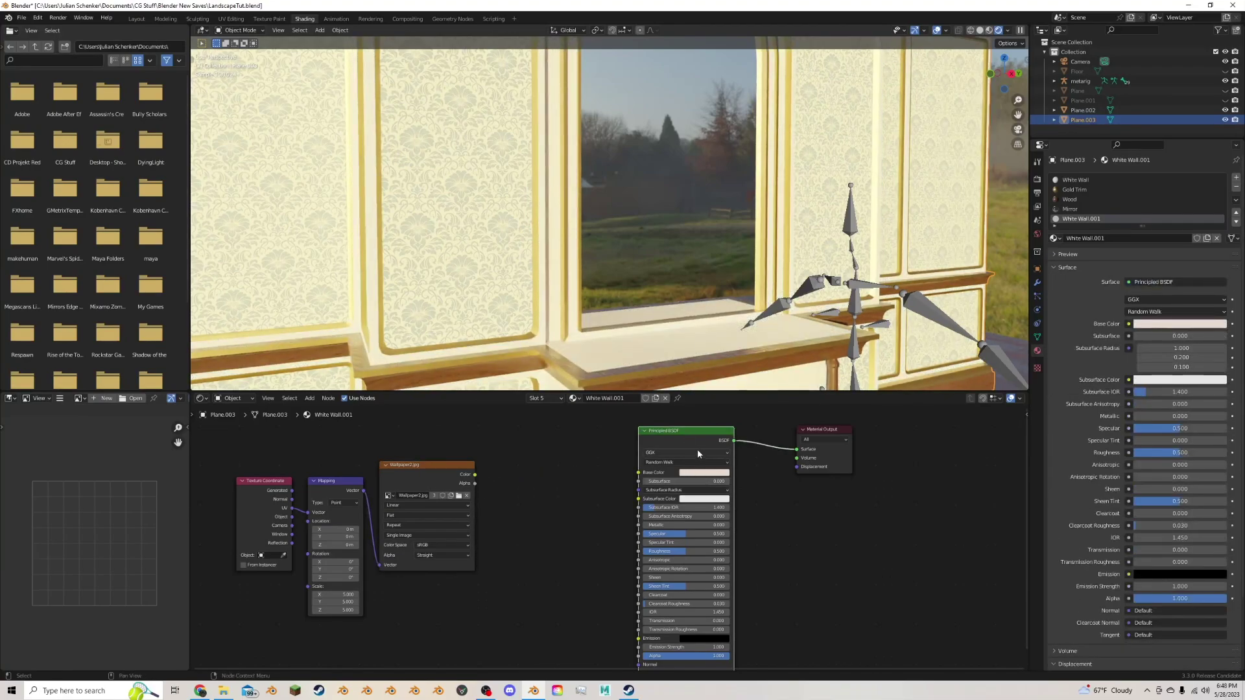
Change the Base Color of White Wall.001 to a pale yellow cream that suits the wallpaper.
left_click(705, 473)
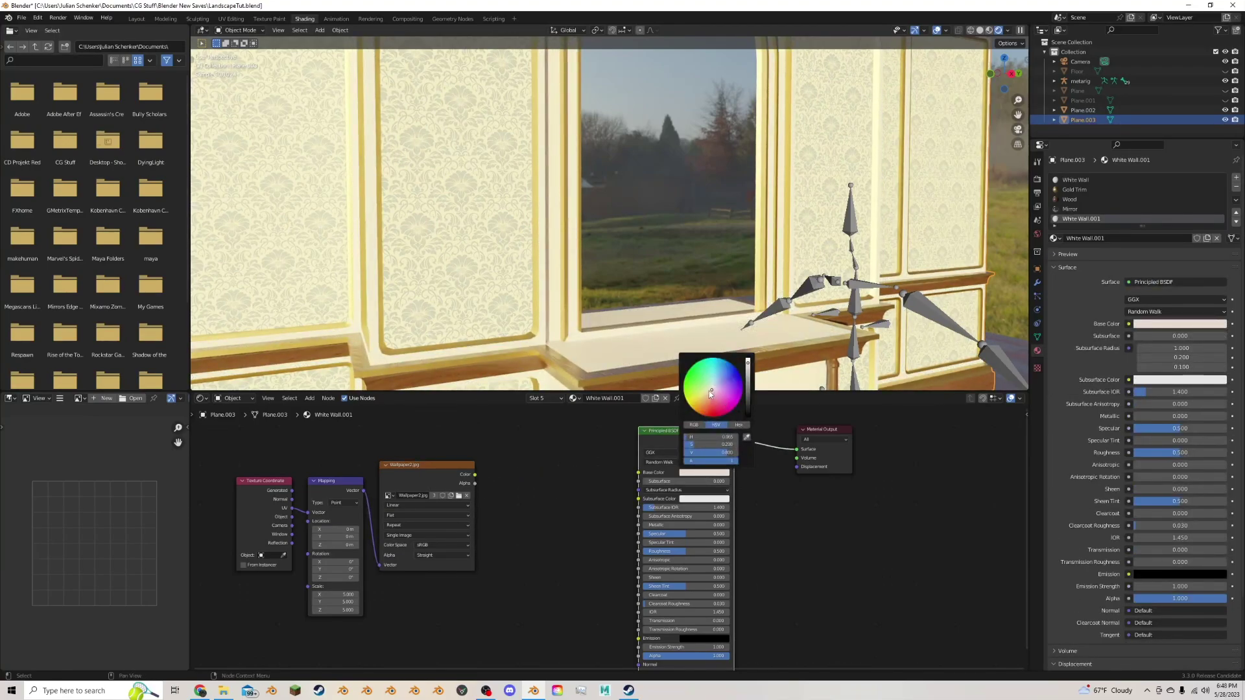
left_click(709, 391)
scroll(524, 166, "down", 5)
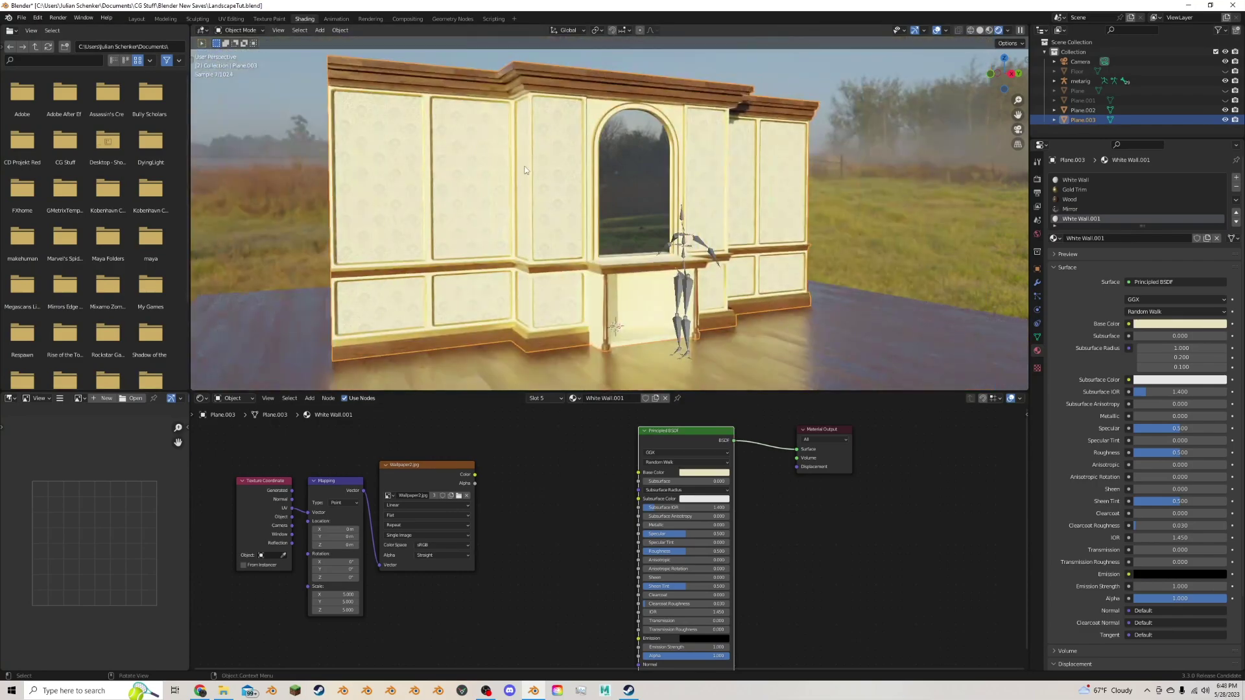
Insert a ColorRamp node between the Wallpaper2.jpg texture and the Base Color in the White Wall material.
middle_click_drag(525, 170, 521, 168)
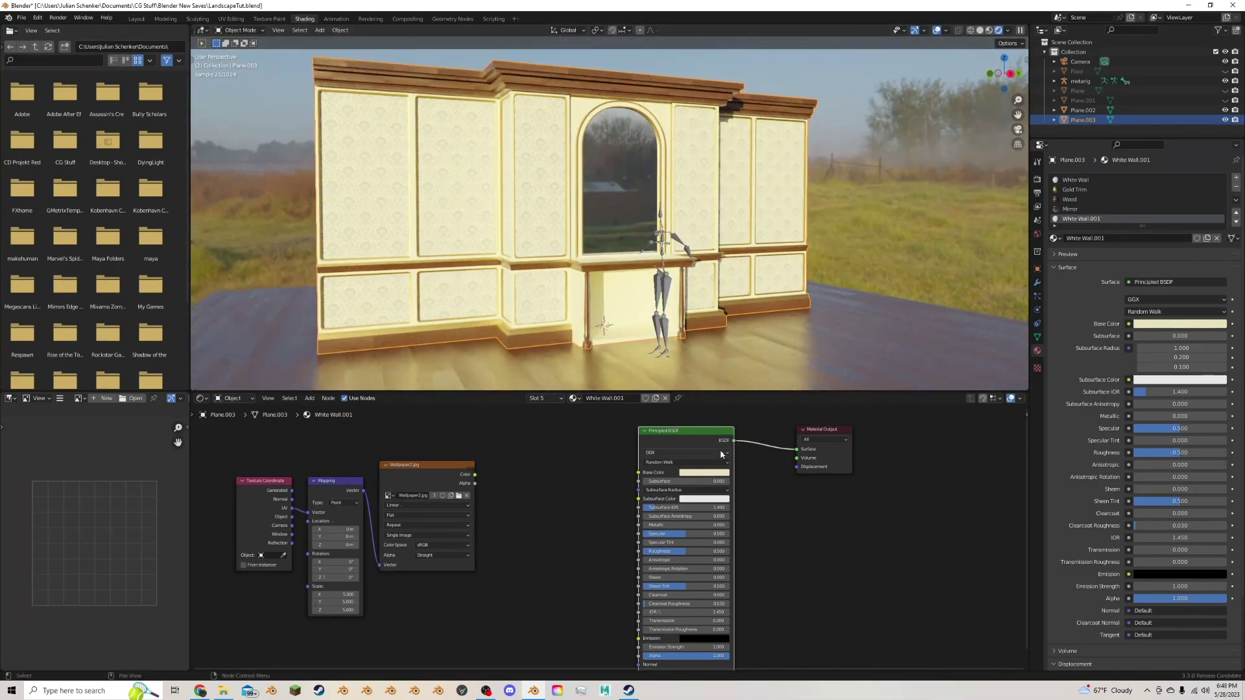
left_click(1095, 180)
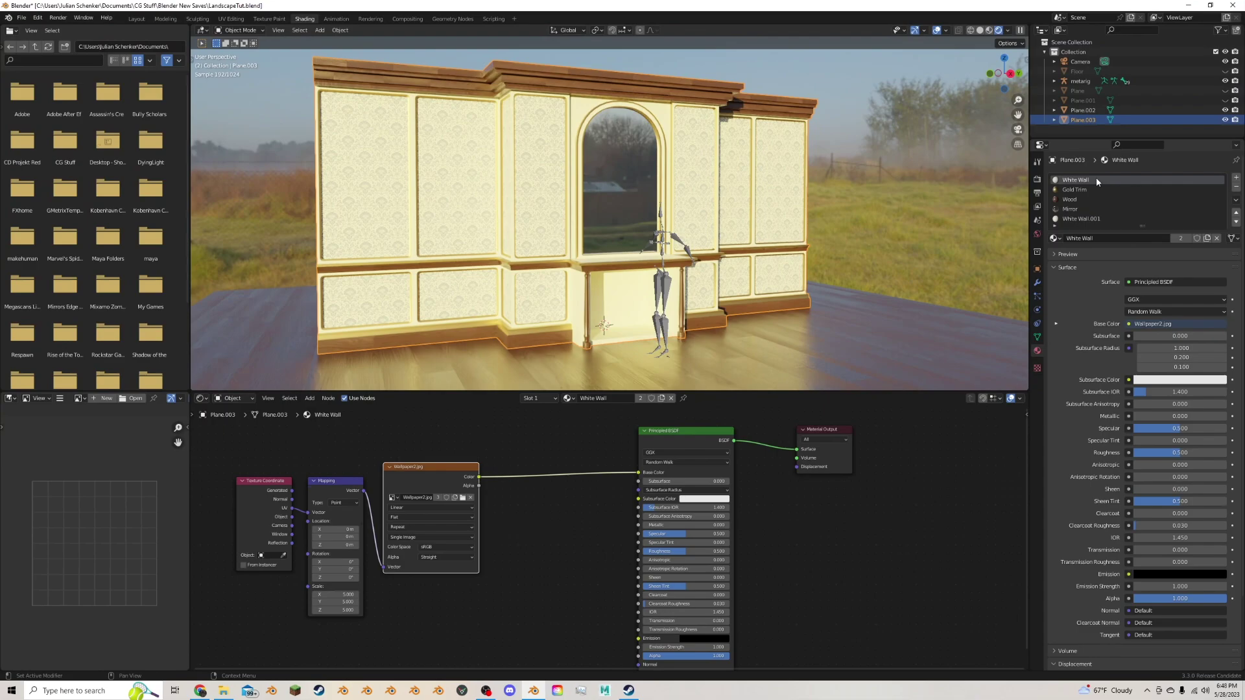
left_click_drag(479, 444, 204, 591)
key("g")
left_click(491, 473)
key("shift+a")
left_click(493, 471)
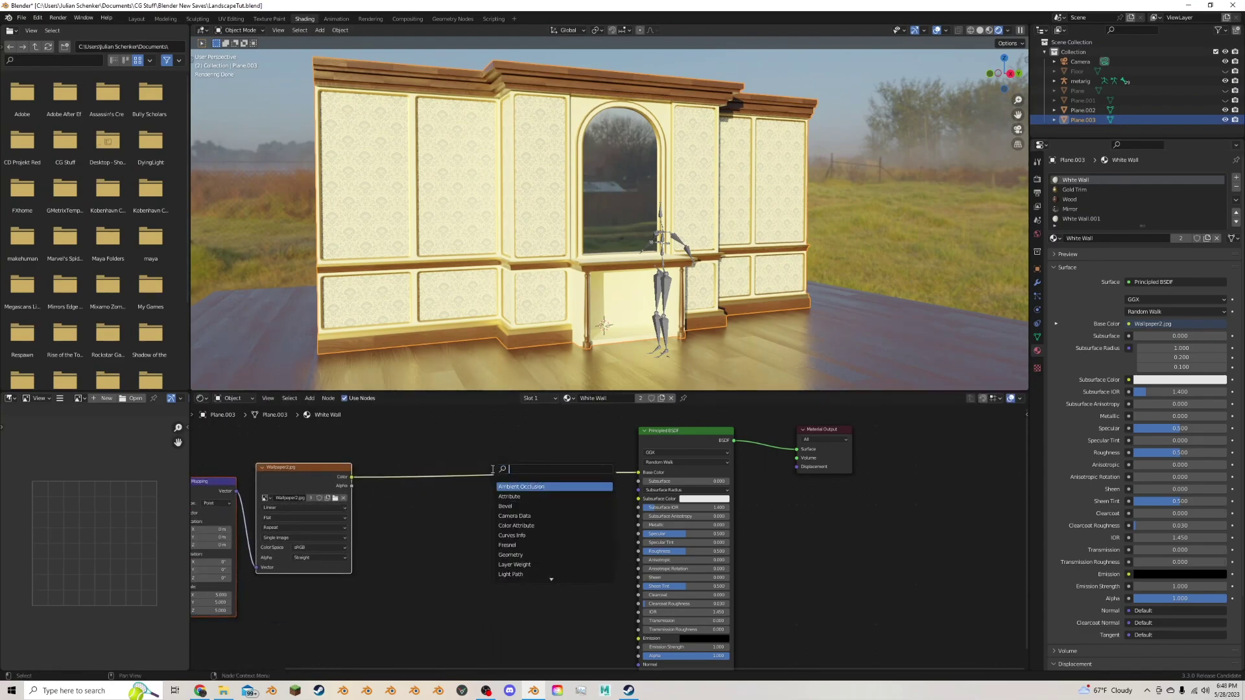
type("col")
left_click(566, 486)
left_click(519, 470)
scroll(519, 470, "up", 3)
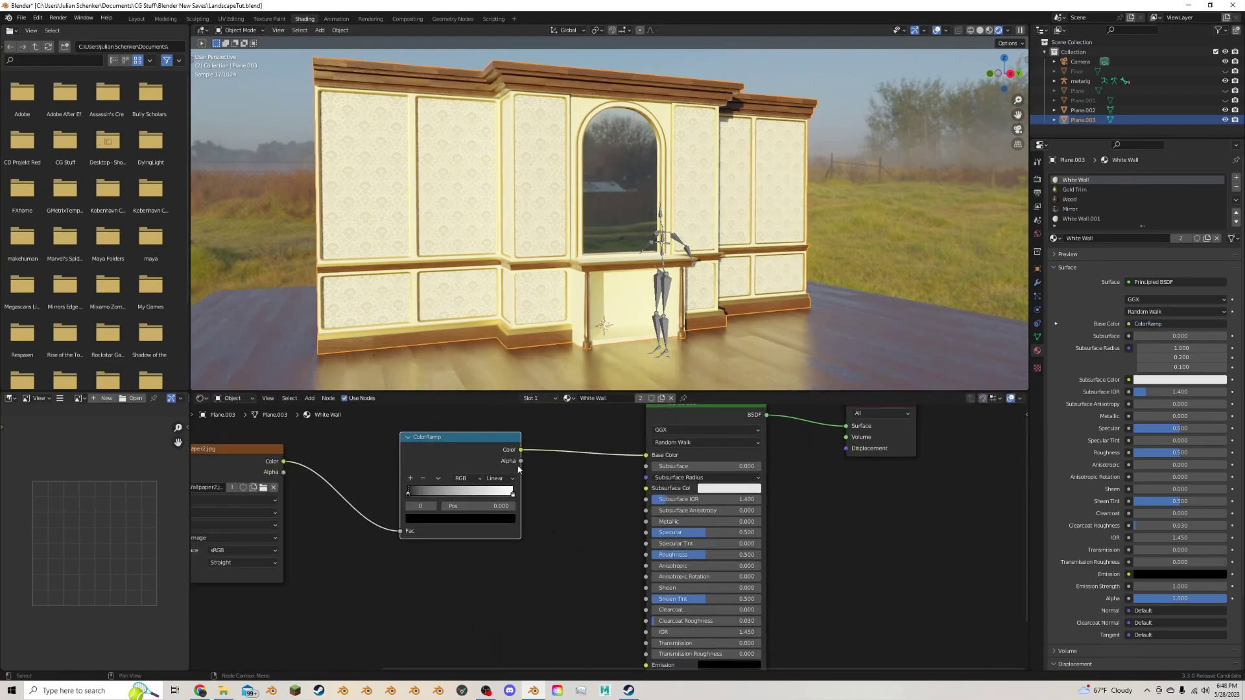
scroll(592, 466, "up", 1)
Move the ColorRamp's black stop to about 0.46 and recolor it red so the wallpaper pattern stands out.
left_click(425, 473)
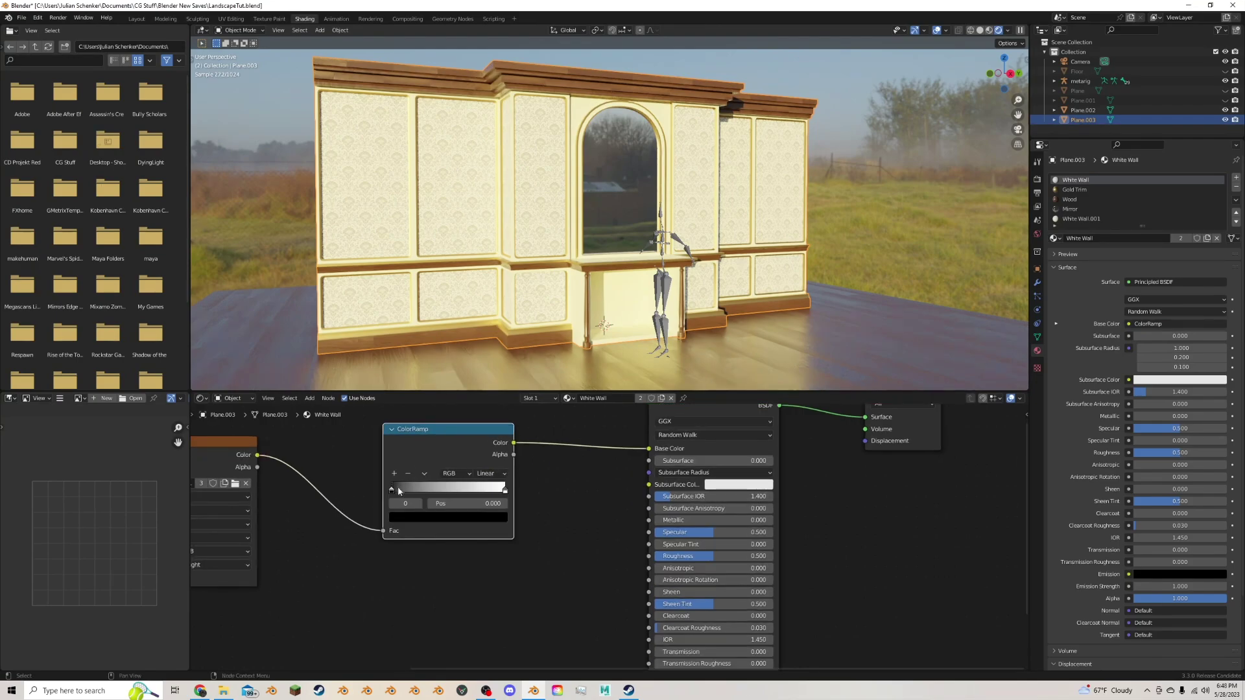
left_click(424, 518)
left_click_drag(483, 420, 474, 444)
left_click_drag(400, 489, 455, 487)
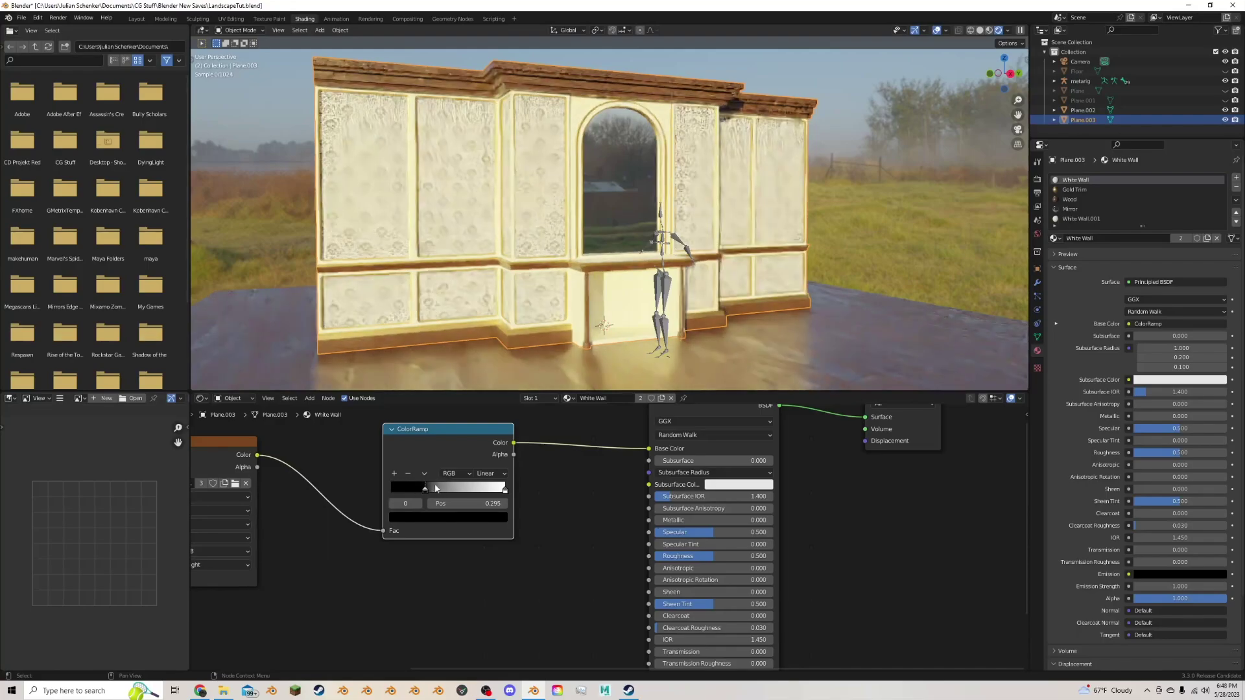
scroll(525, 341, "up", 3)
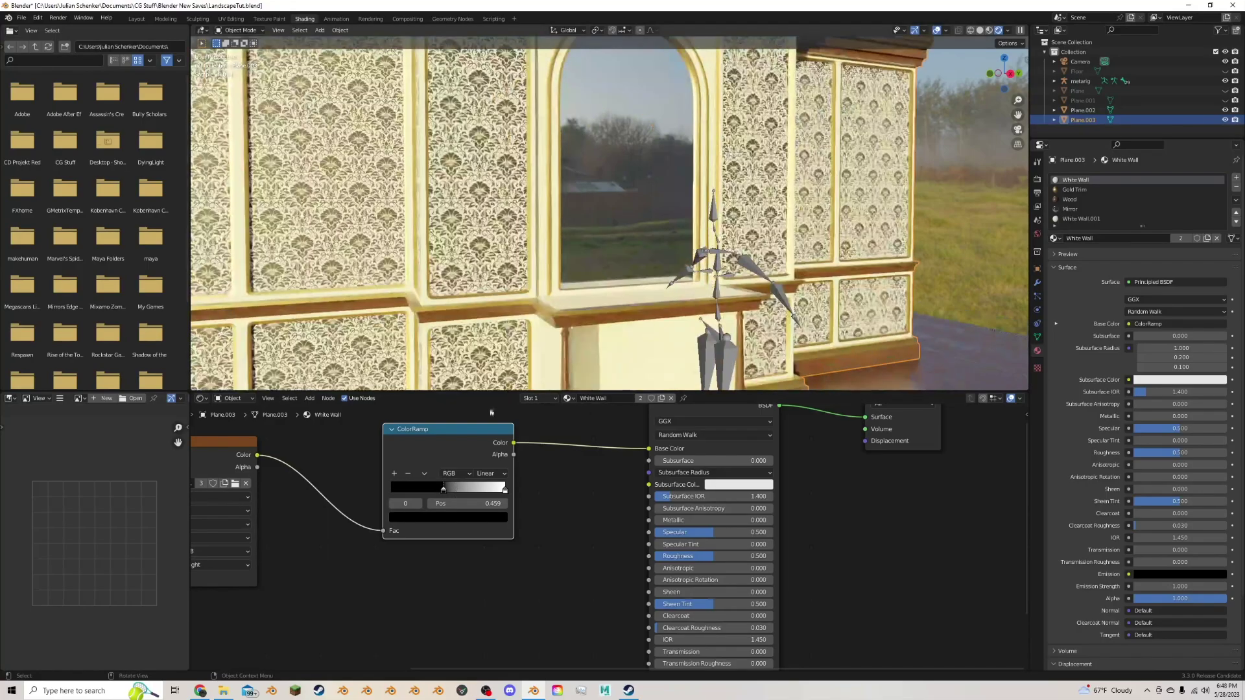
left_click(447, 517)
left_click_drag(482, 438, 433, 412)
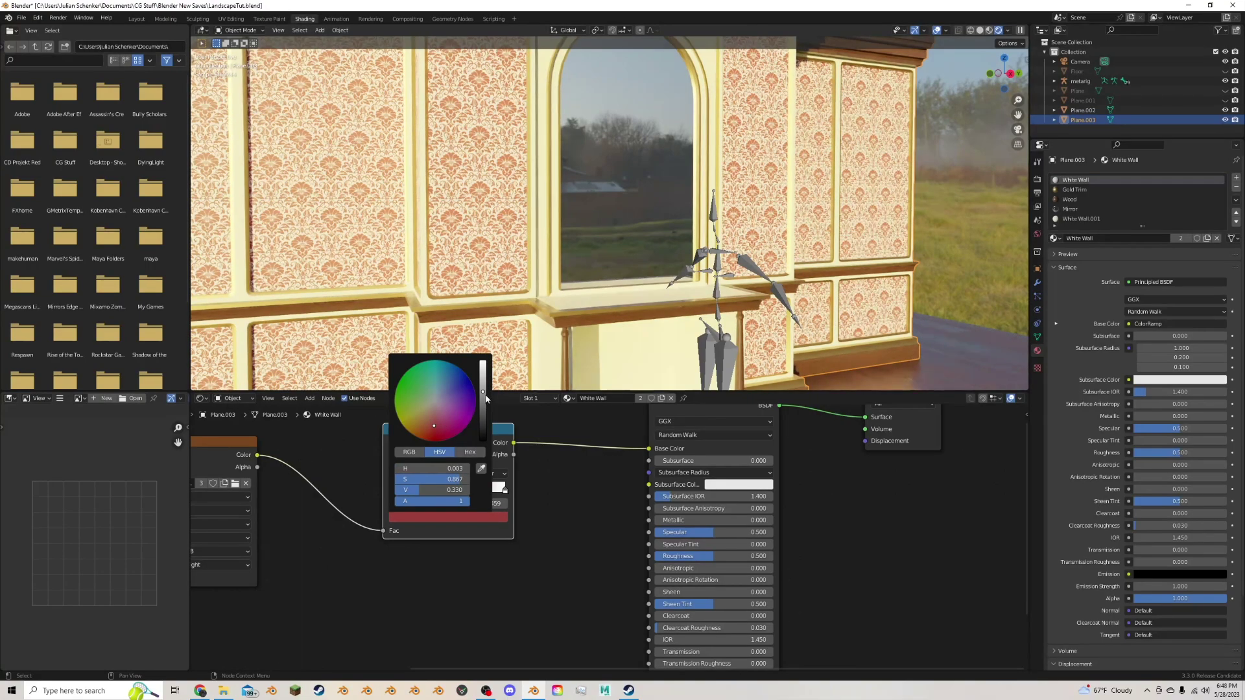
Tint the ColorRamp's white stop a pale cream and place the red stop at about 0.22.
left_click(505, 490)
left_click(447, 517)
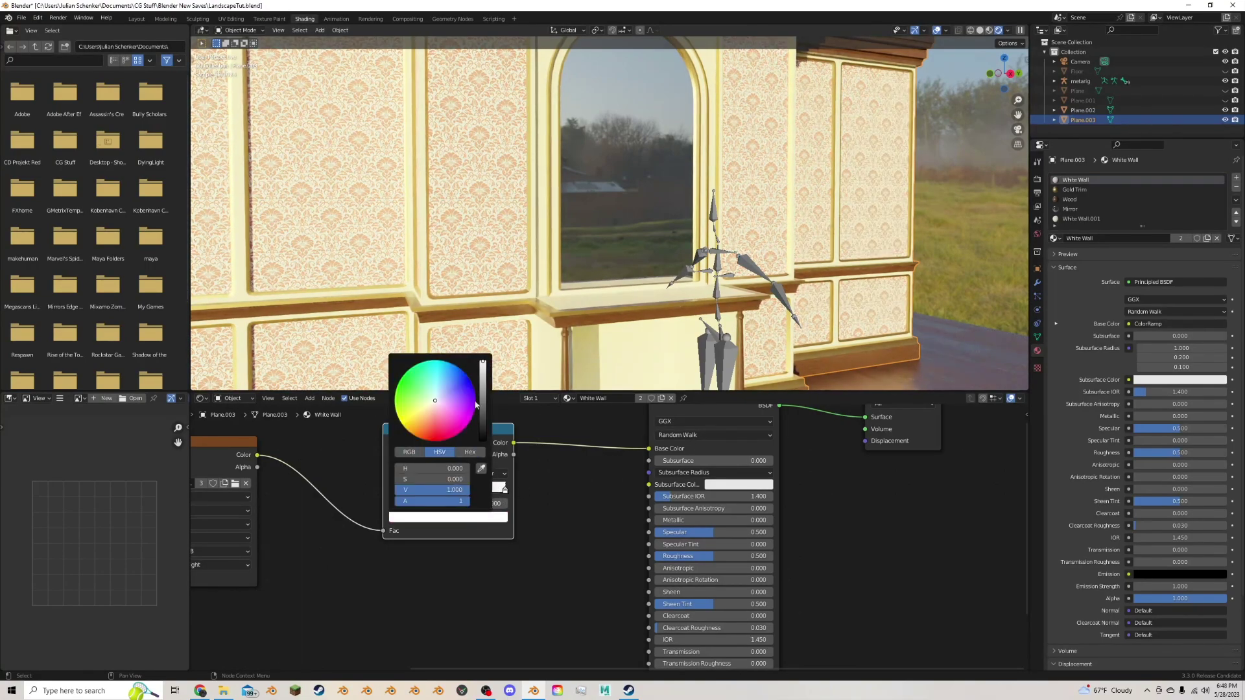
left_click(430, 406)
scroll(556, 298, "down", 3)
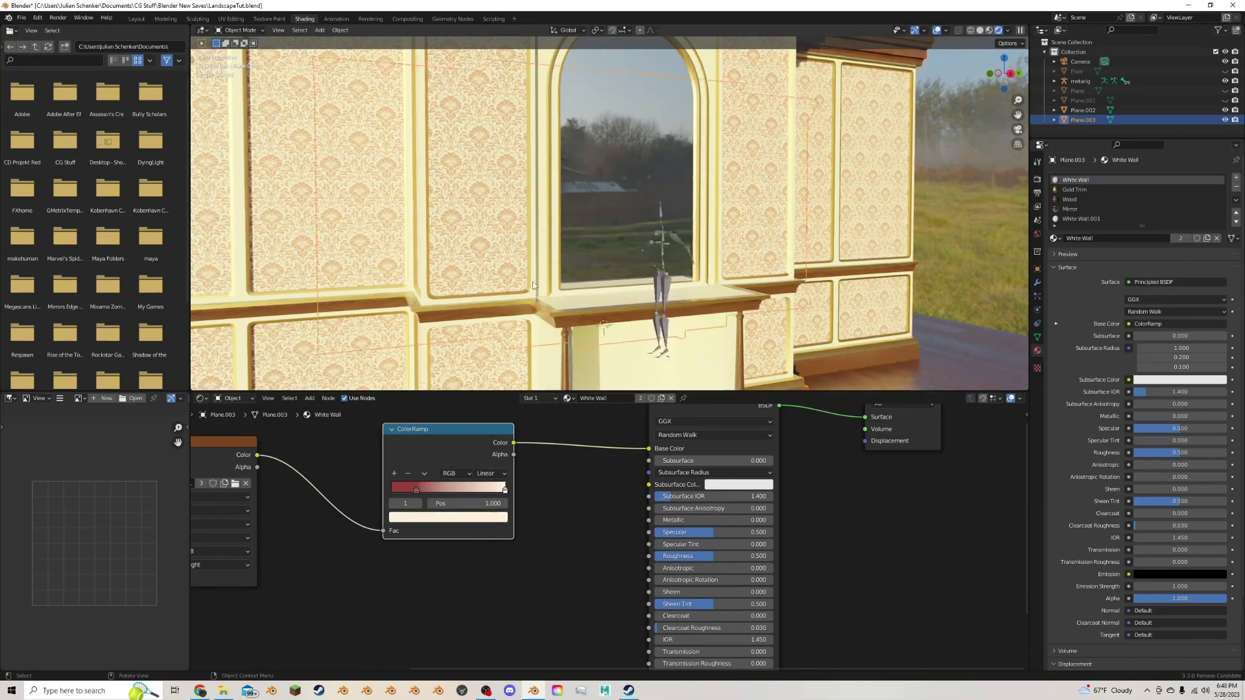
middle_click_drag(555, 297, 580, 293)
scroll(579, 293, "up", 2)
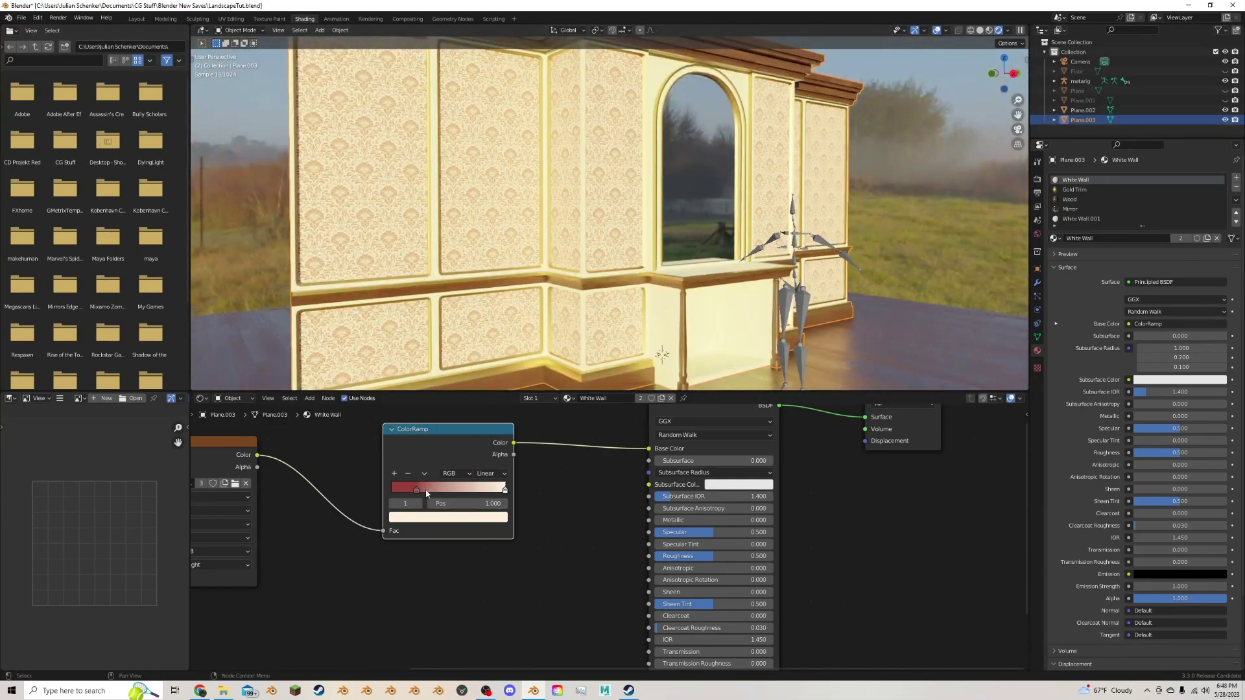
Change the ColorRamp's red stop at 0.218 to a stronger, more saturated deep red.
left_click(416, 489)
left_click(424, 516)
left_click_drag(430, 428, 431, 431)
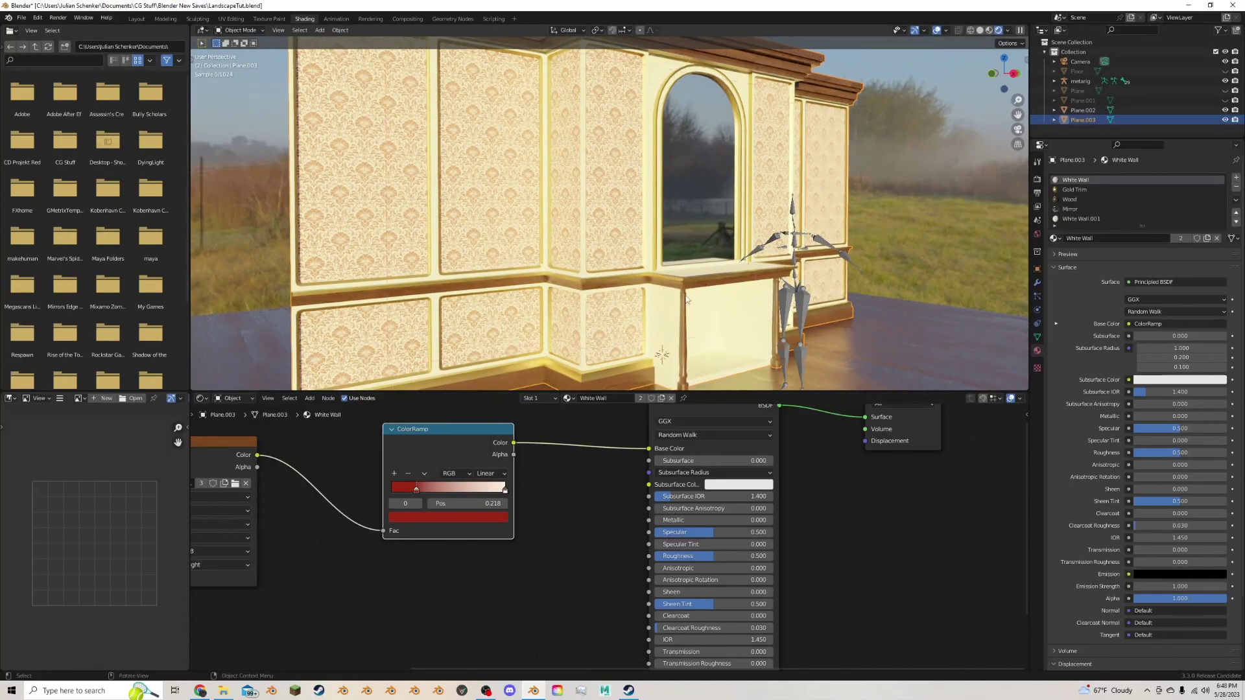
scroll(677, 216, "down", 5)
scroll(668, 124, "up", 2)
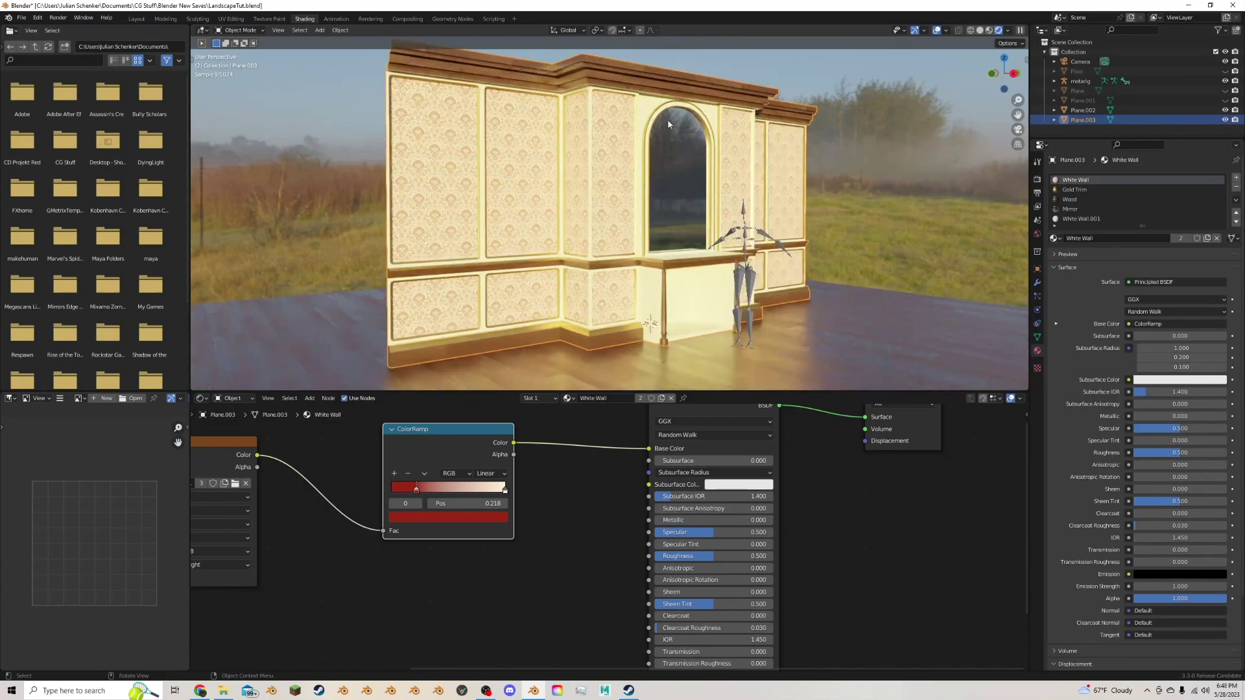
Switch to the Layout workspace and show its 3D viewport with rendered shading.
left_click(138, 19)
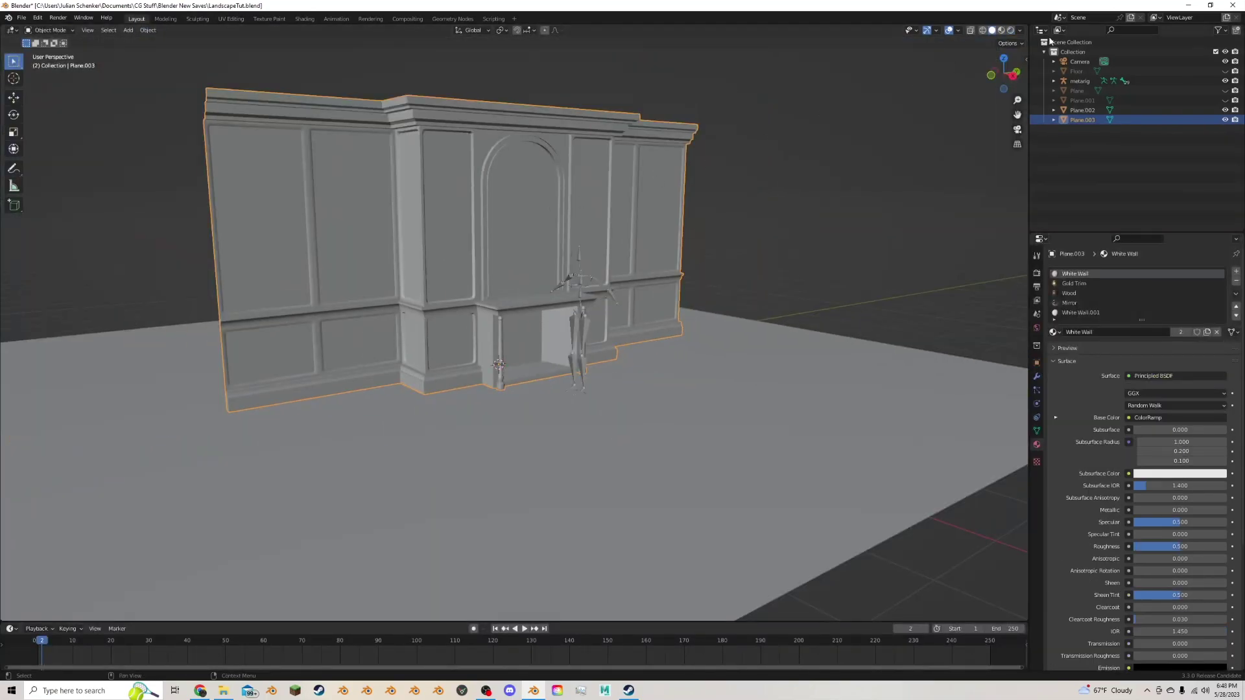
left_click(1010, 31)
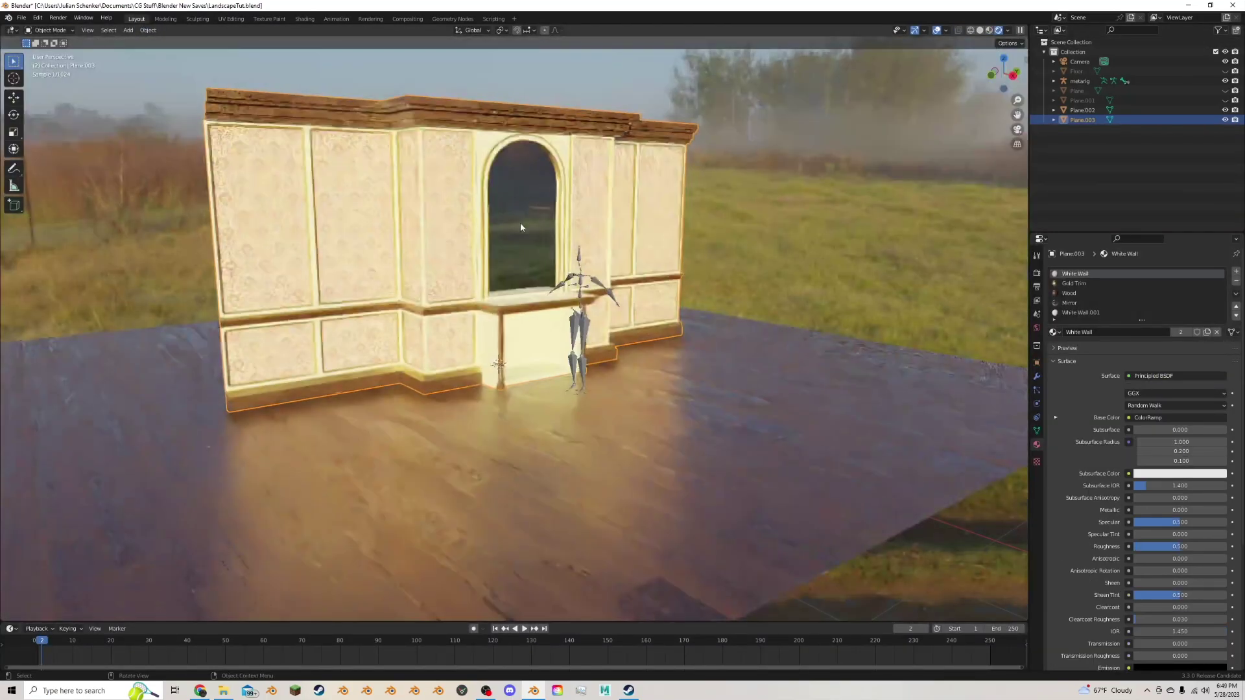
middle_click_drag(536, 236, 556, 243)
scroll(554, 244, "down", 1)
Move the fireplace wall back along the X axis, away from the armature figure and camera.
key("g")
key("x")
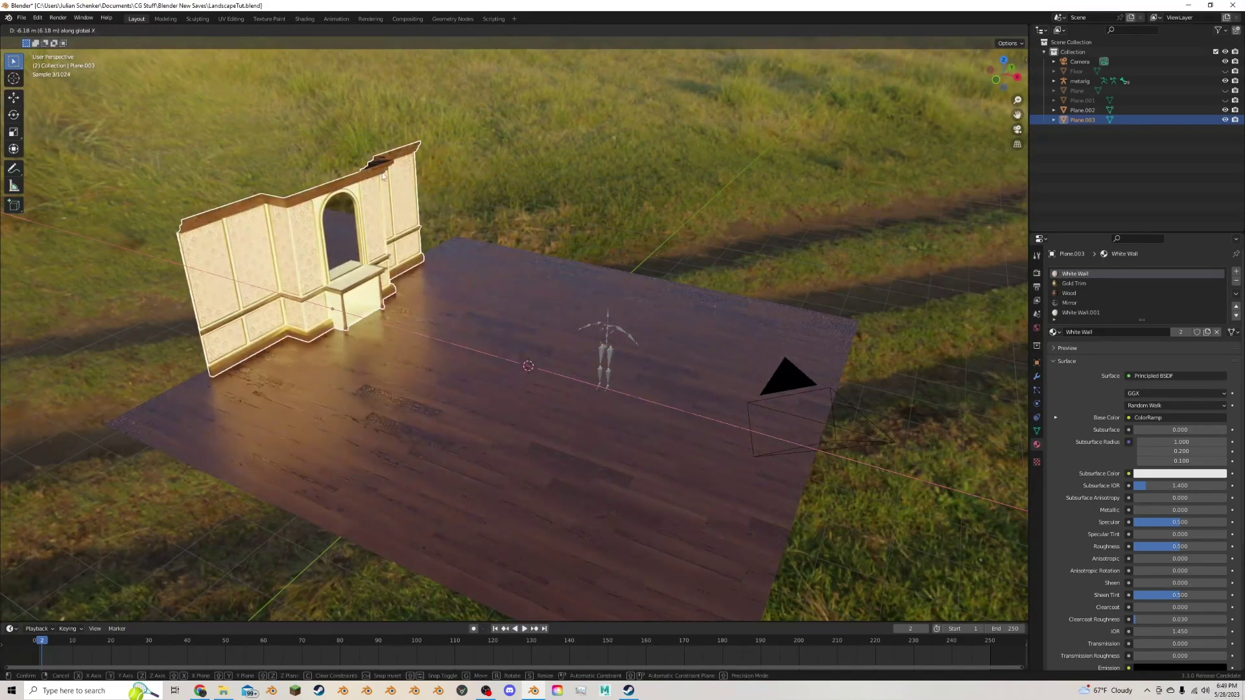
left_click(370, 175)
key("g")
key("x")
left_click(556, 231)
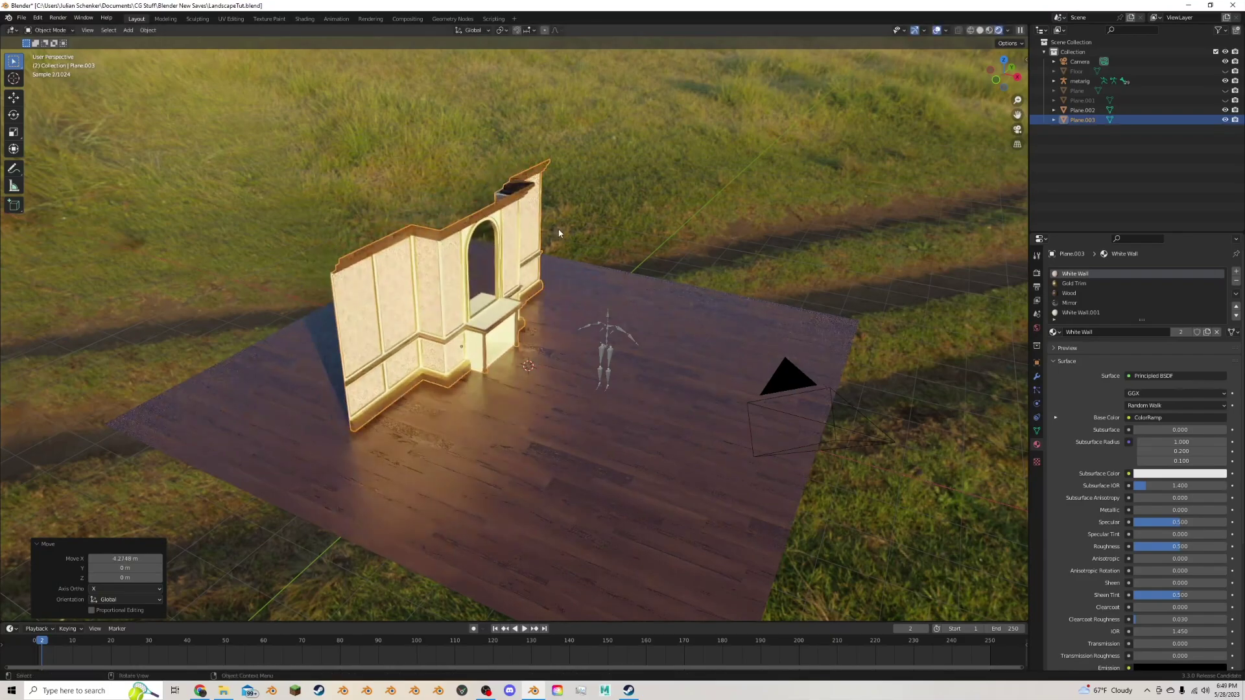
Make a linked duplicate of the wall, rotate it 180° about Z, and move it along X to face the original.
key("alt+d")
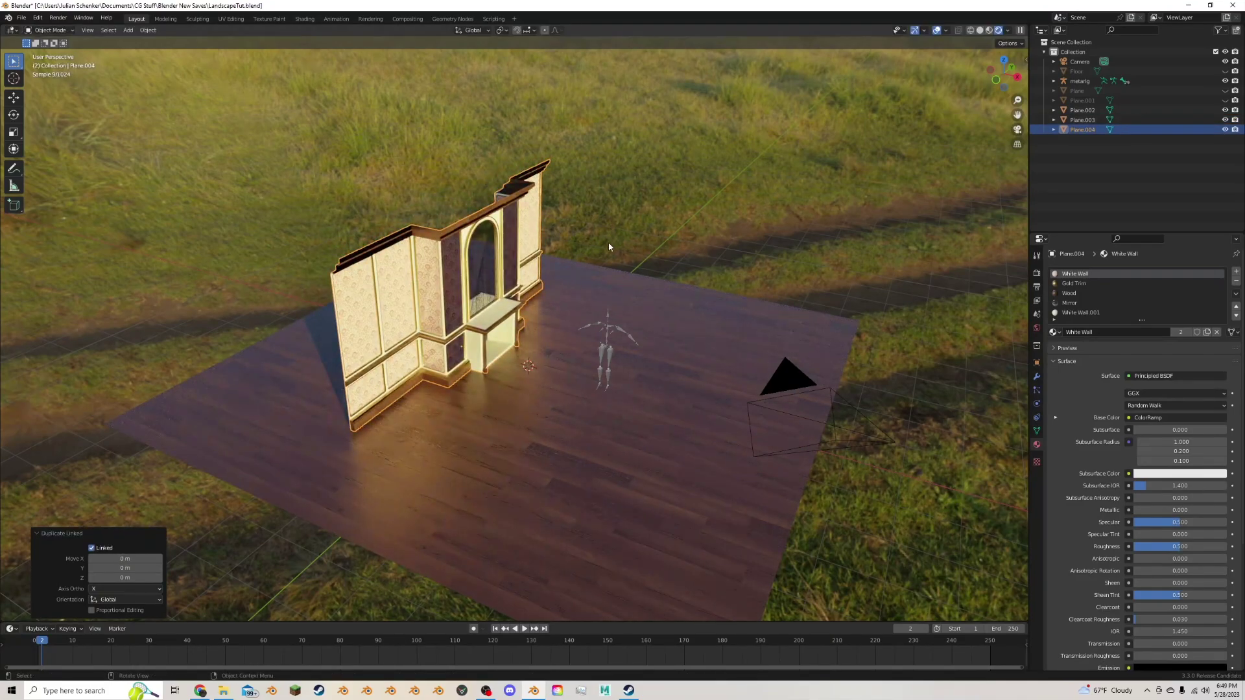
type("rz180")
key("Return")
key("g")
key("x")
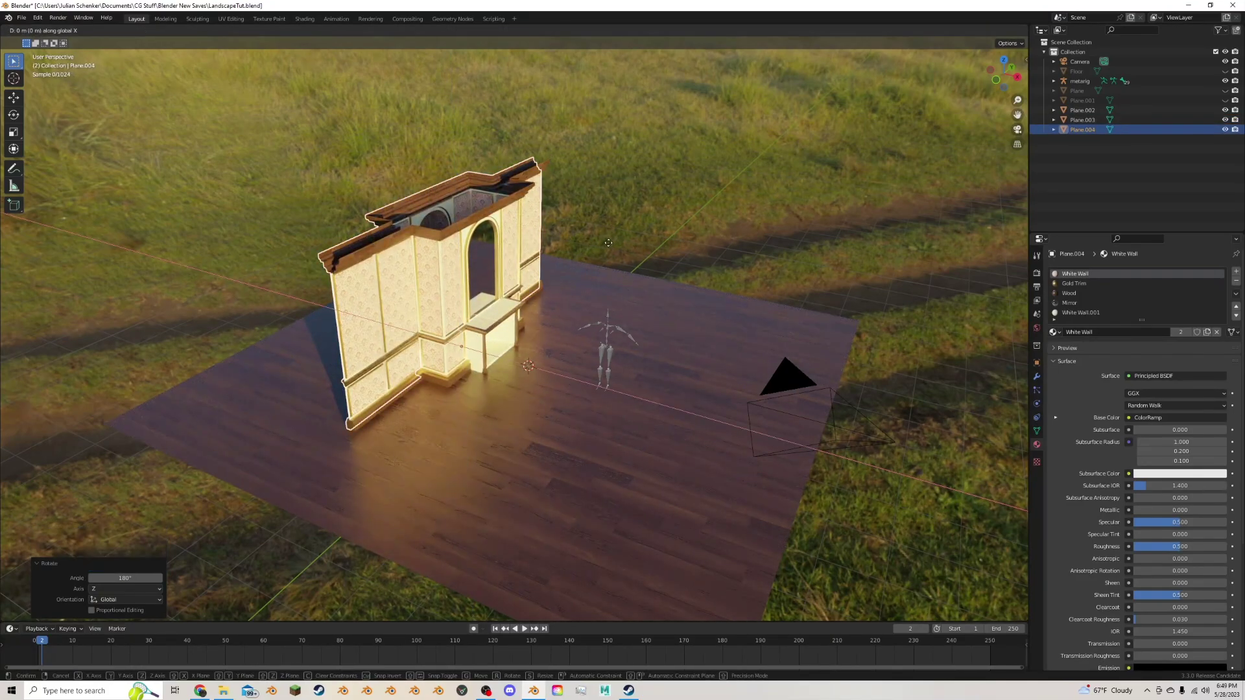
left_click(762, 240)
middle_click_drag(762, 240, 667, 197)
key("Tab")
left_click(771, 235)
key("g")
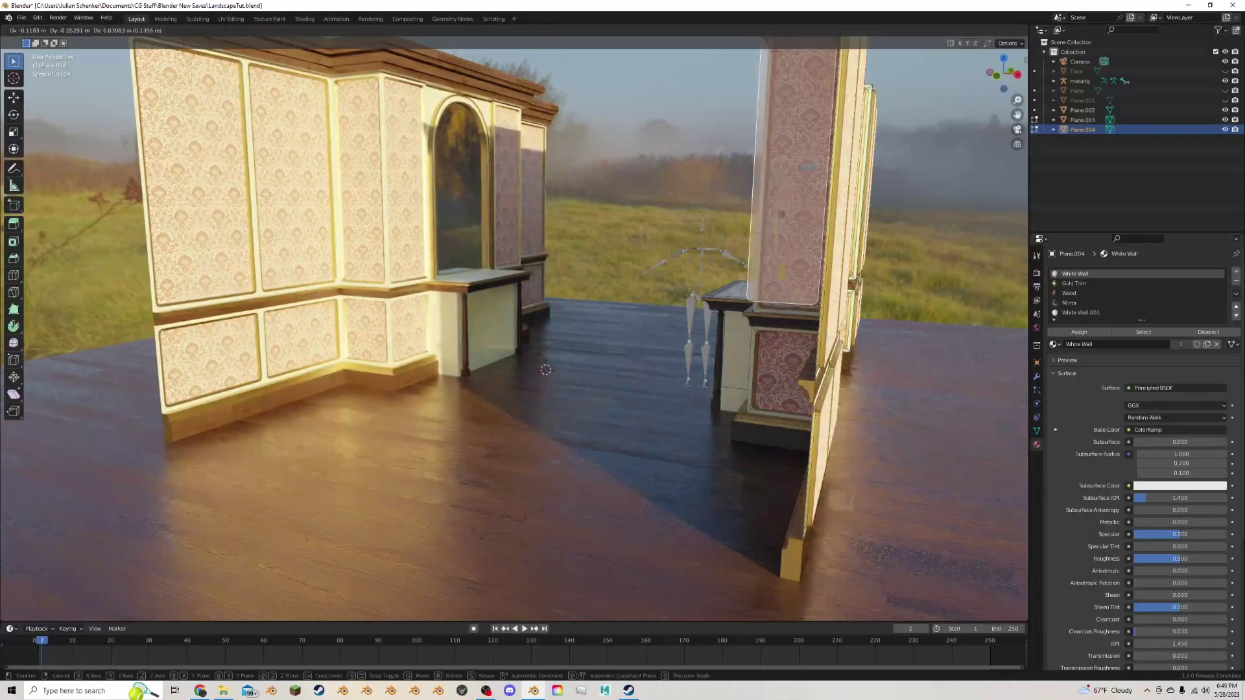
right_click(711, 279)
key("Tab")
Examine the two facing fireplace walls from inside the room in the rendered view.
scroll(612, 222, "up", 2)
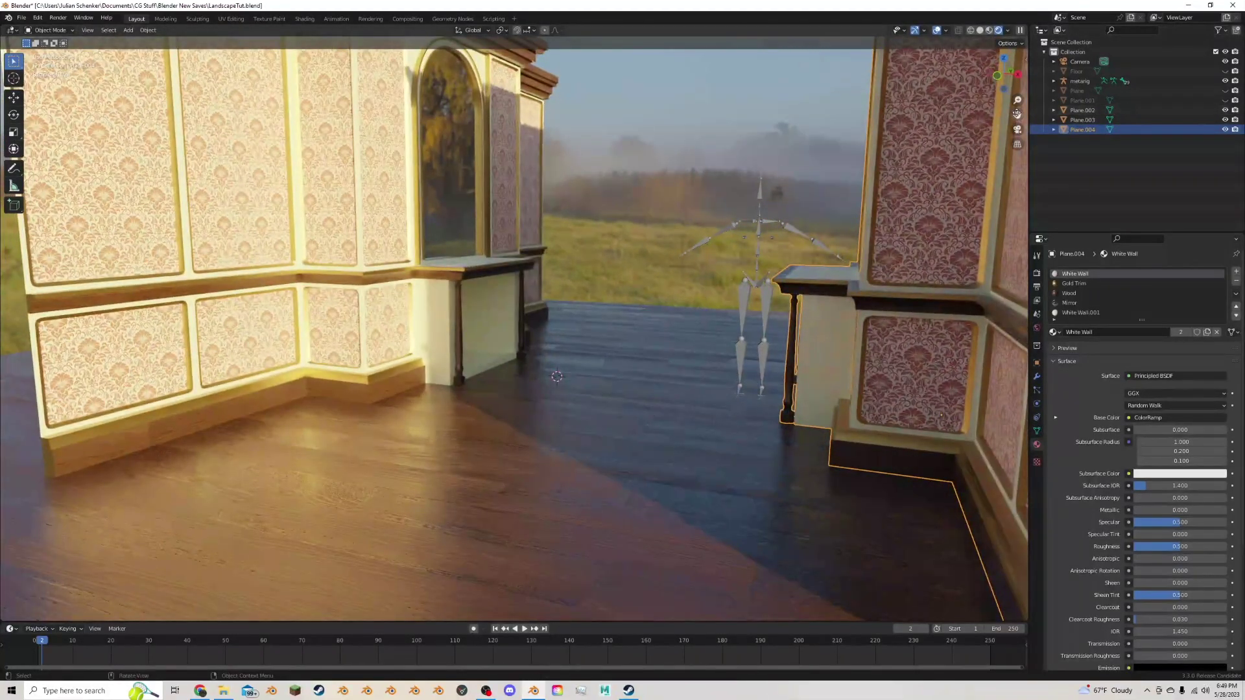
left_click_drag(1017, 115, 1017, 212)
middle_click_drag(782, 155, 787, 150)
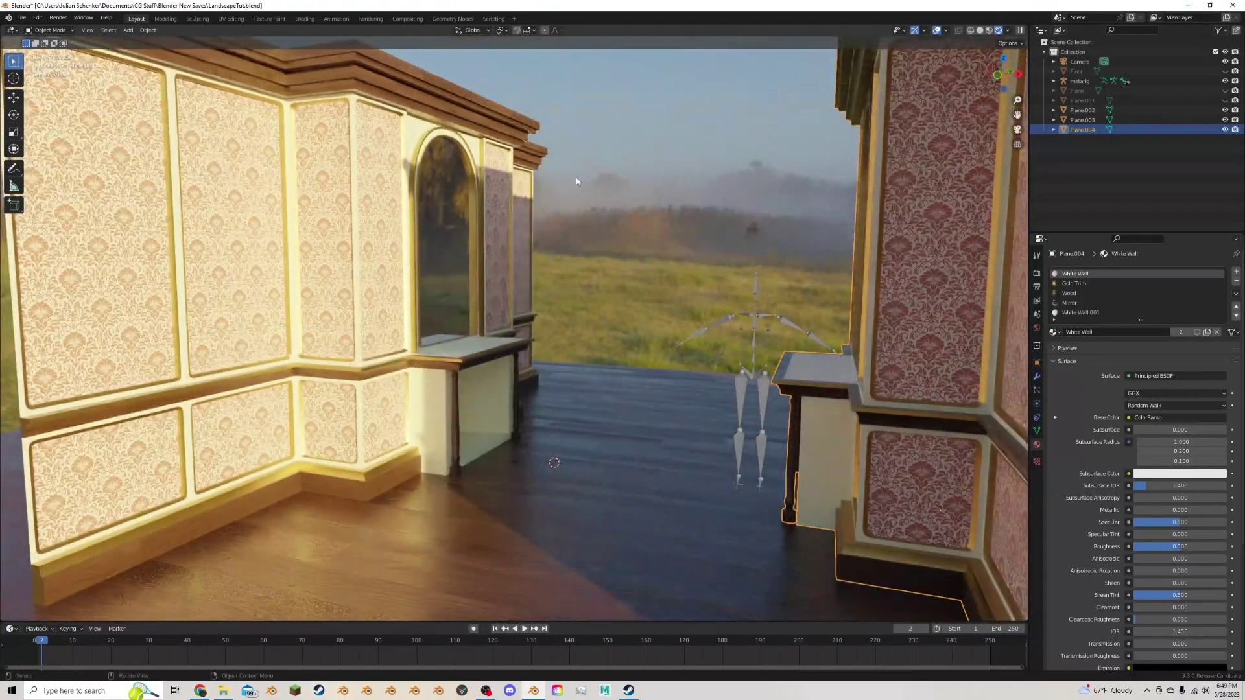
left_click(200, 691)
scroll(565, 126, "down", 3)
scroll(642, 119, "up", 2)
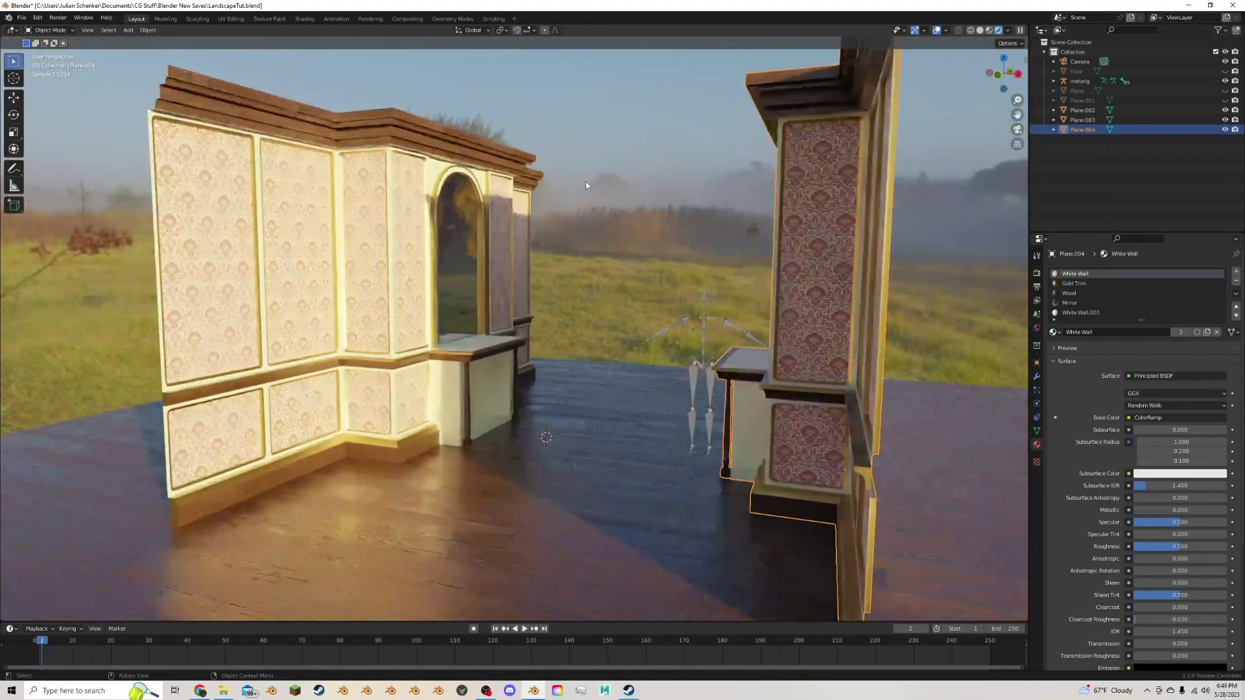
middle_click_drag(585, 181, 584, 183)
scroll(573, 199, "up", 3)
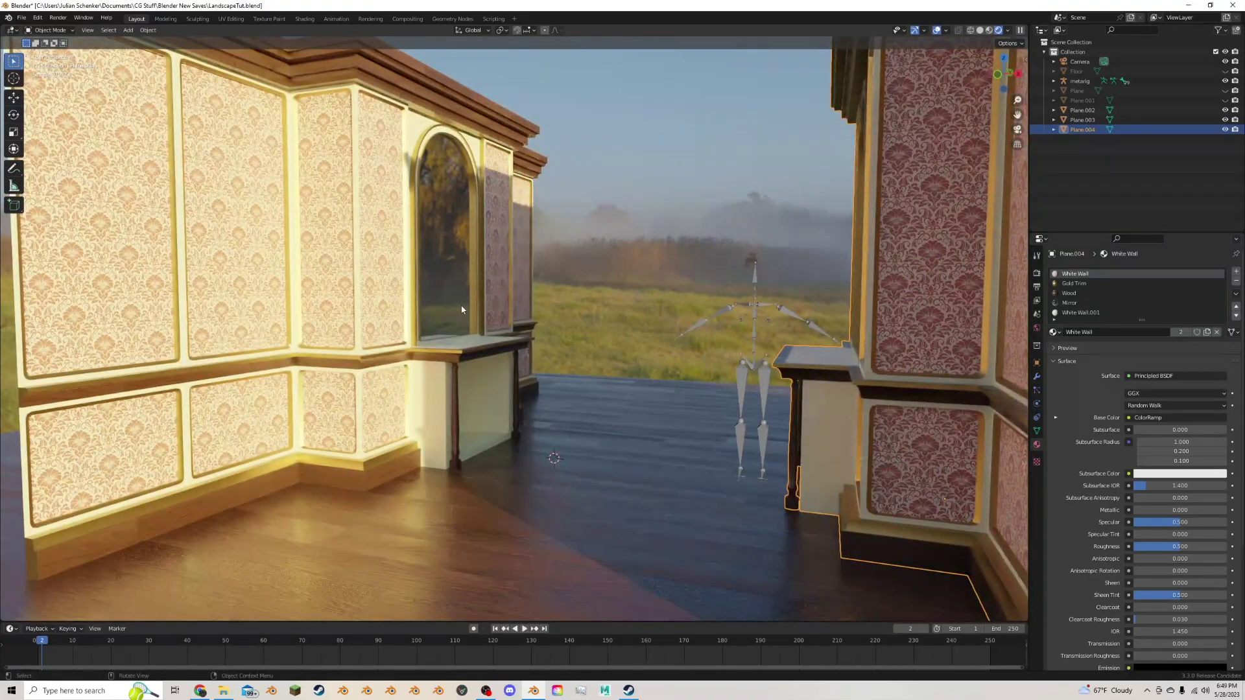